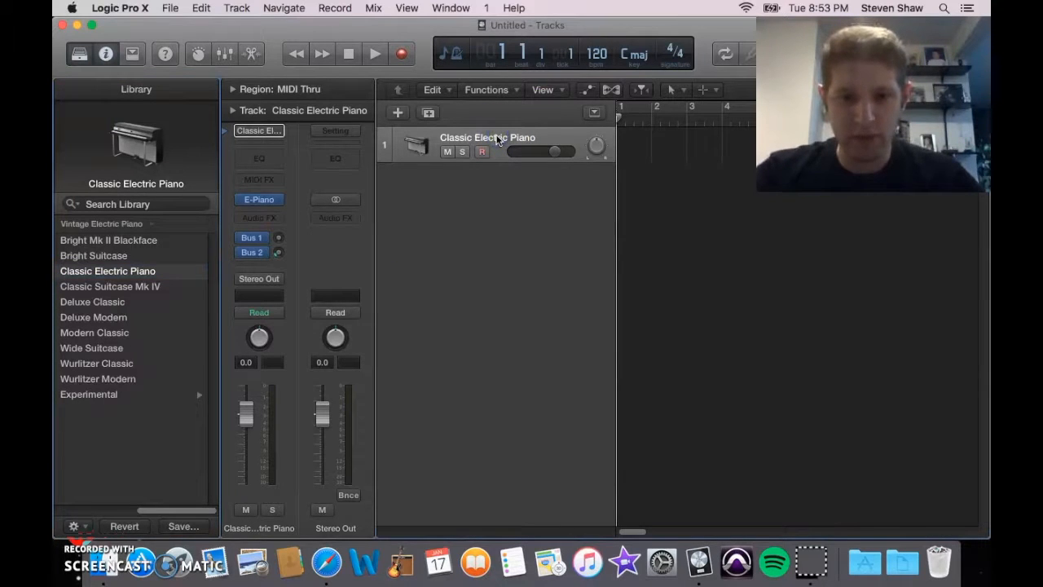
Step: Browse the Library's drum kit categories and load the Boutique 808 patch from the Electronic Drum Kit's Drum Machine category onto the track
click(321, 259)
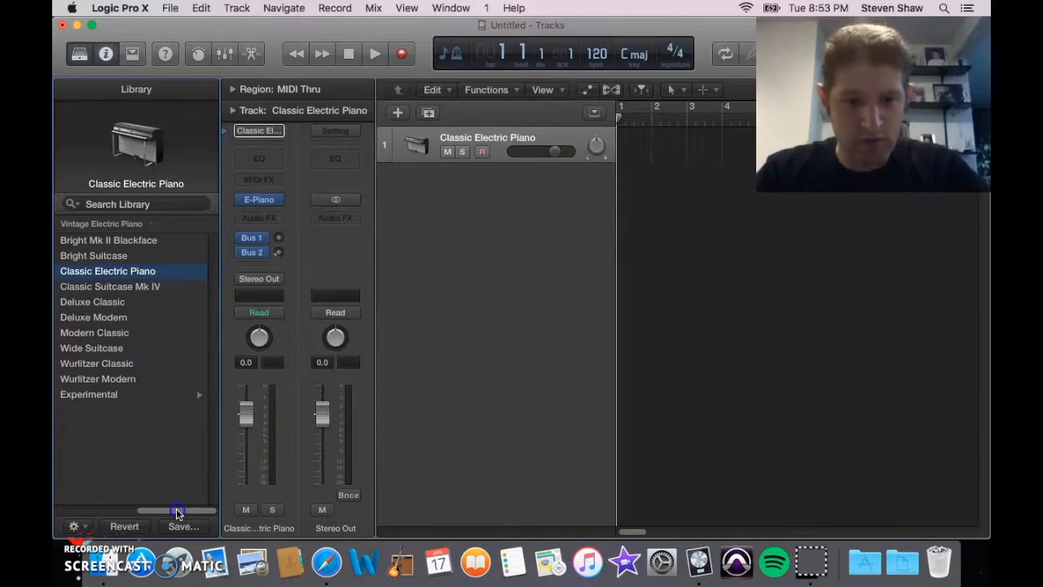
drag(144, 510, 69, 482)
click(91, 257)
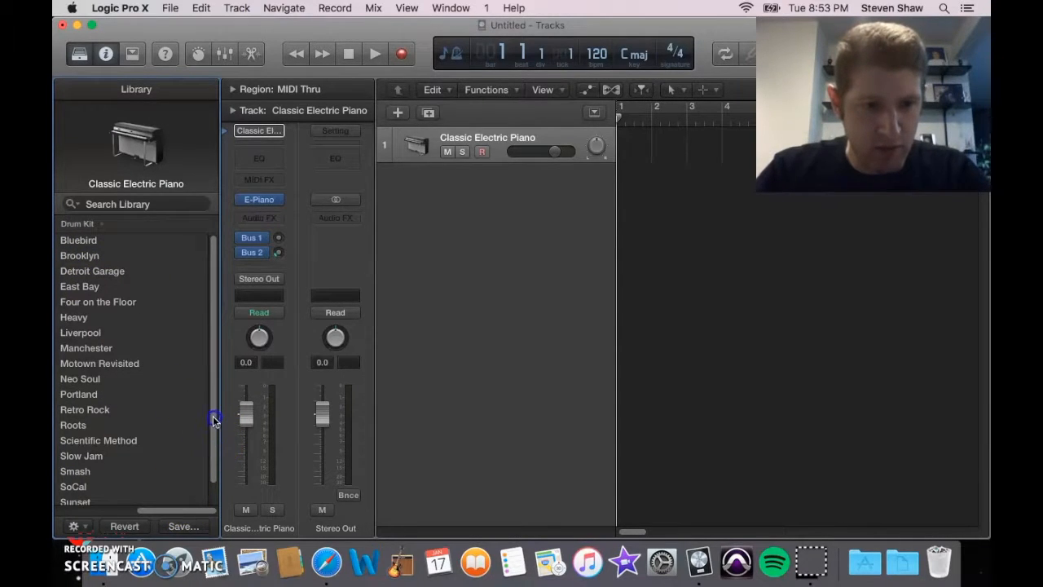
drag(213, 405, 211, 356)
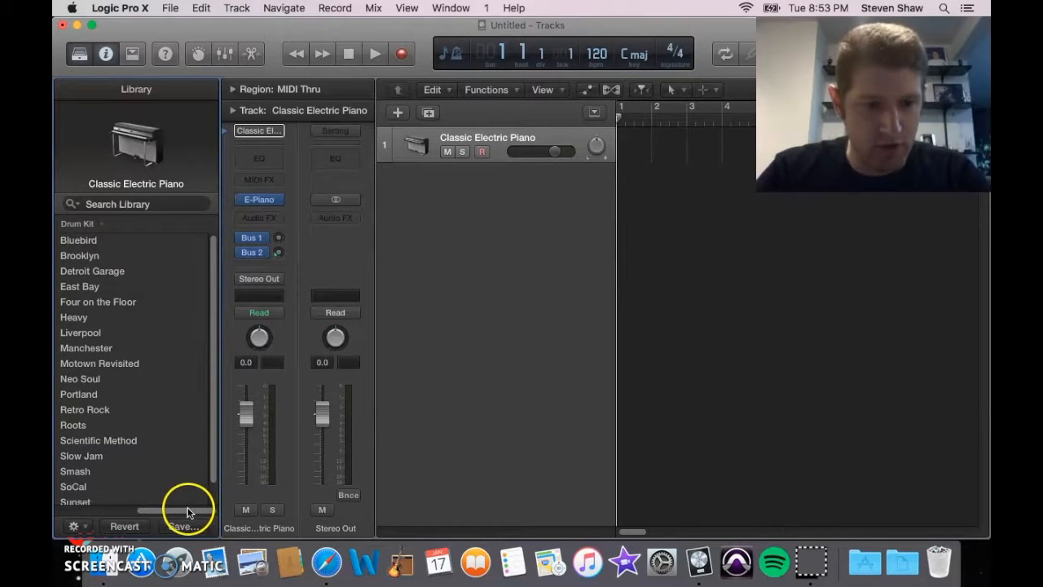
drag(187, 512, 81, 497)
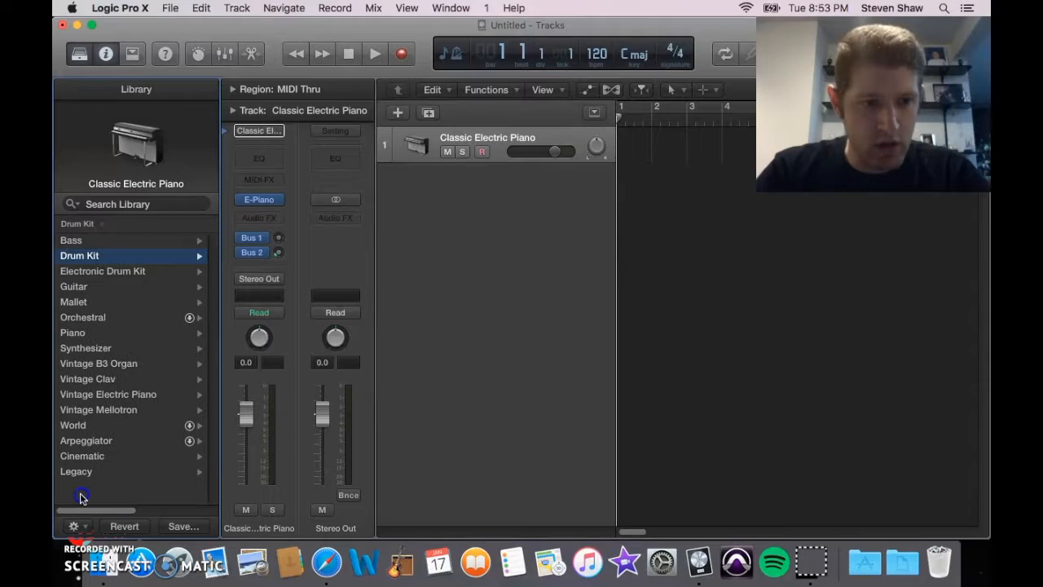
click(109, 271)
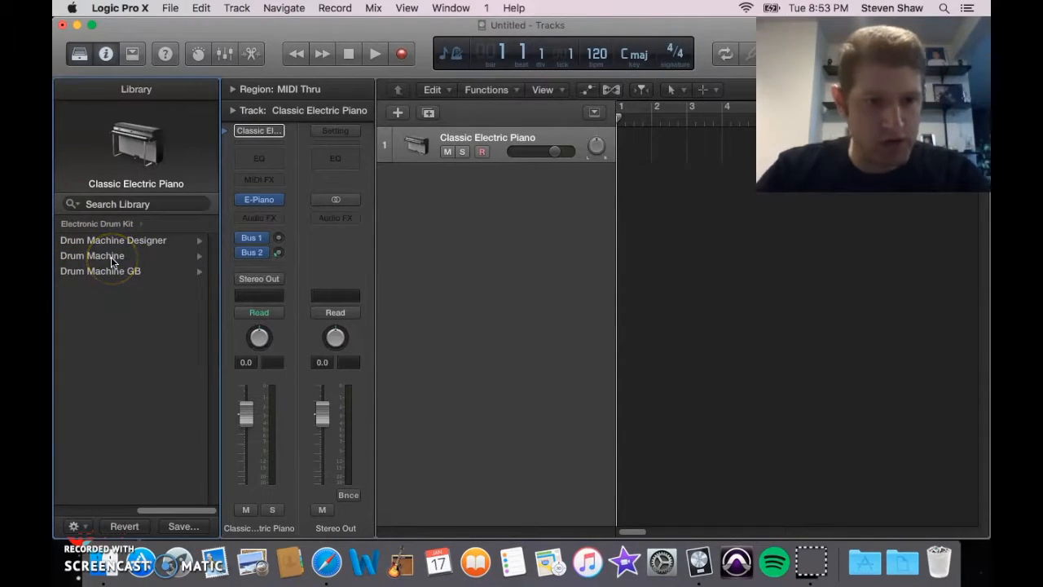
click(111, 258)
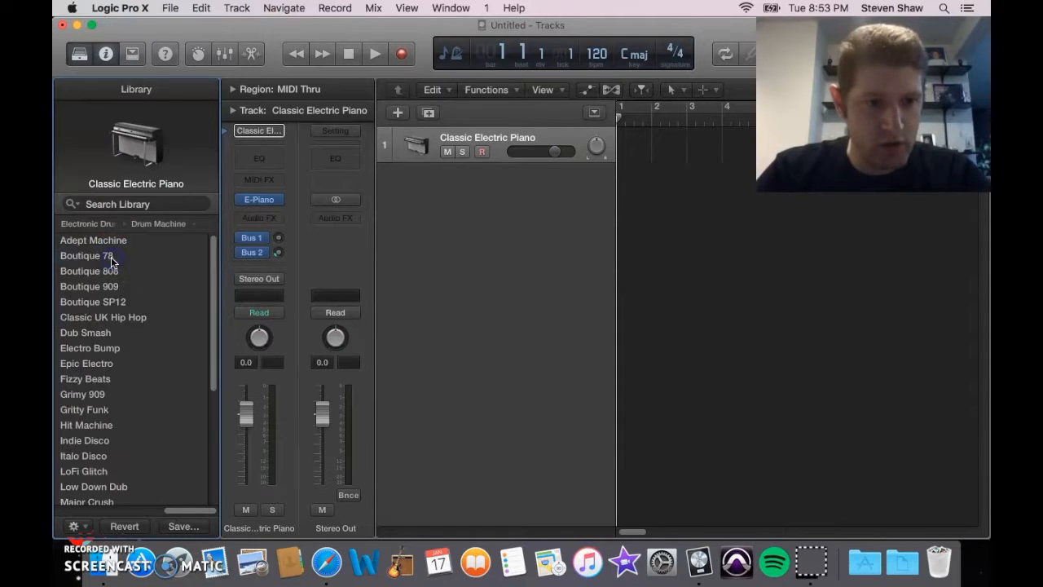
mouse_move(210, 303)
mouse_down()
mouse_move(223, 433)
mouse_move(212, 301)
mouse_up()
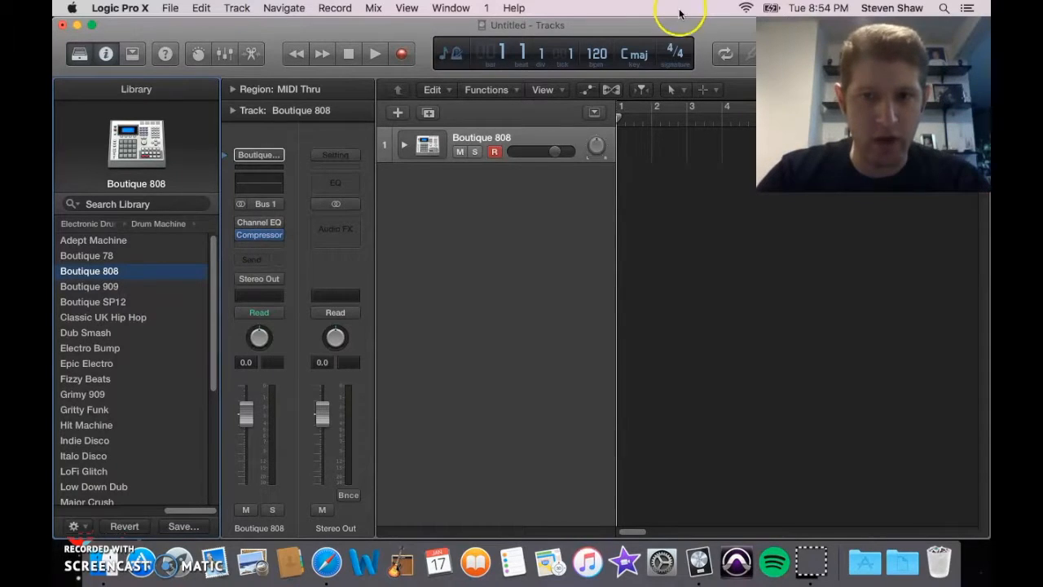
Step: Switch to Safari to view the sample's YouTube page, and minimize the browser window to expose the desktop
drag(678, 27, 524, 27)
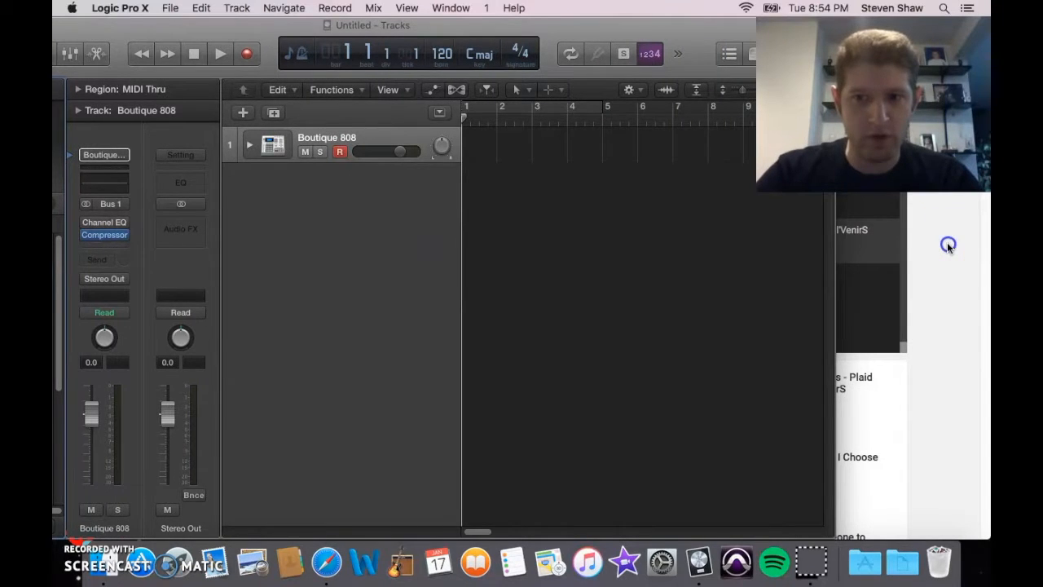
click(948, 246)
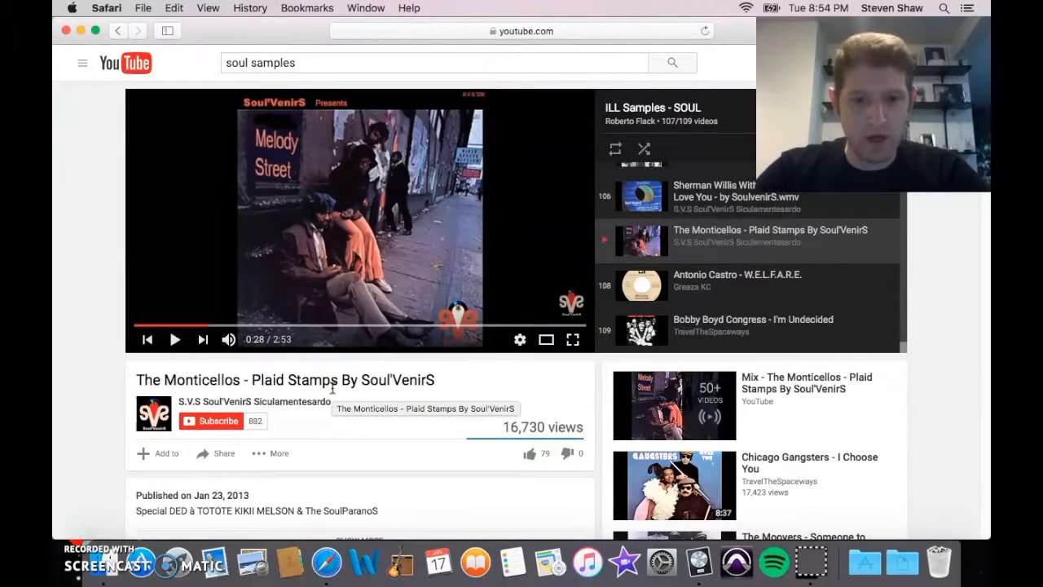
click(80, 31)
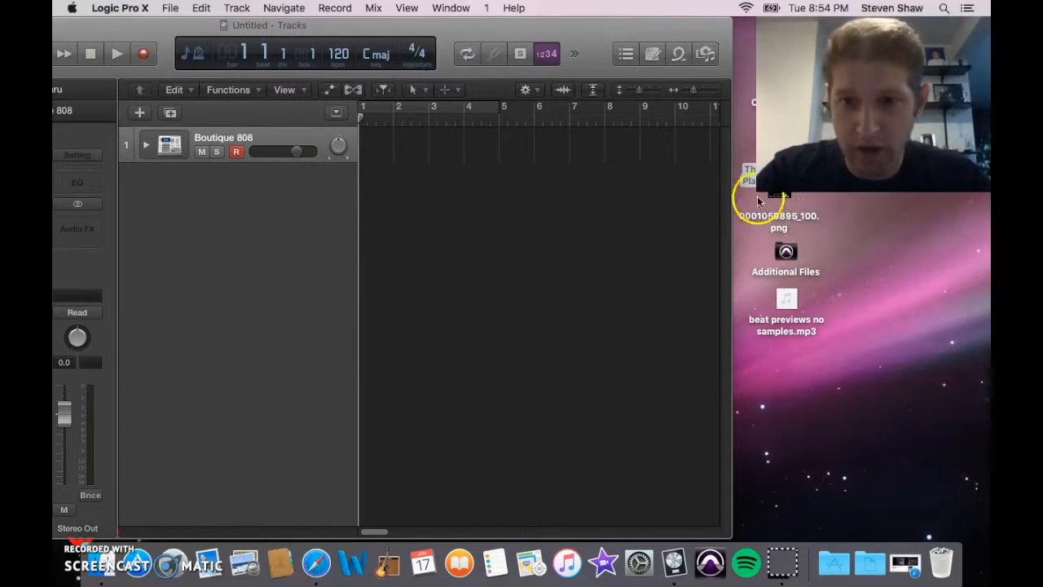
Step: Import the "The Monticellos - Plaid Stamps By Soul'VenirS" audio file from the desktop onto a new track starting at bar 1
drag(748, 179, 343, 237)
drag(506, 55, 592, 28)
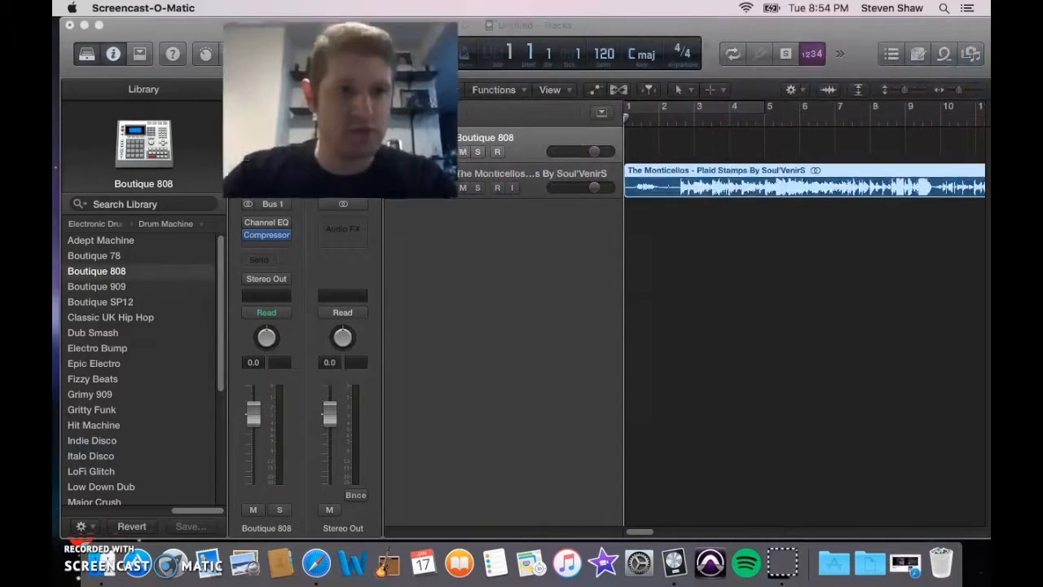
click(479, 30)
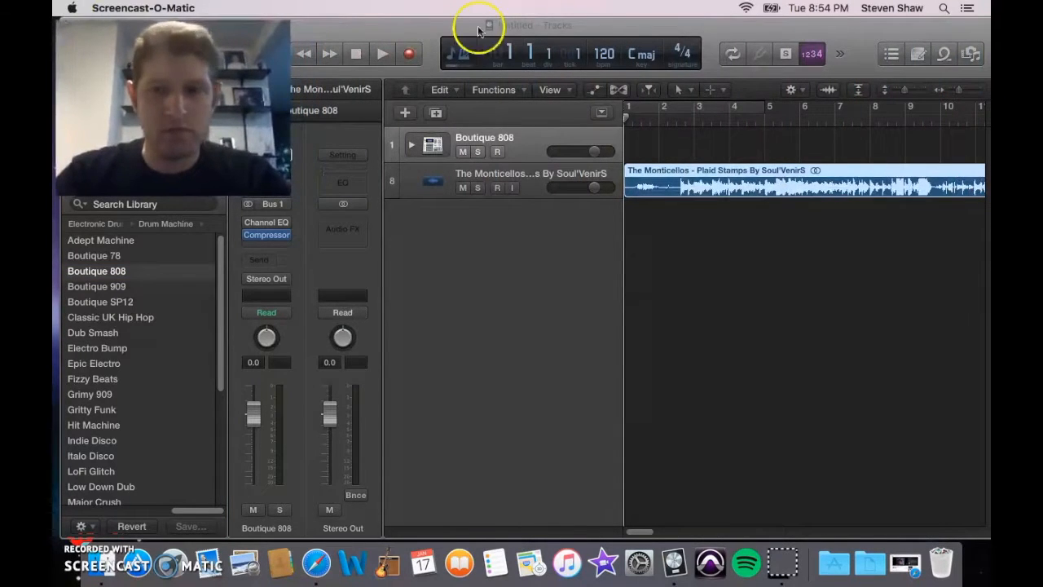
drag(629, 22, 613, 22)
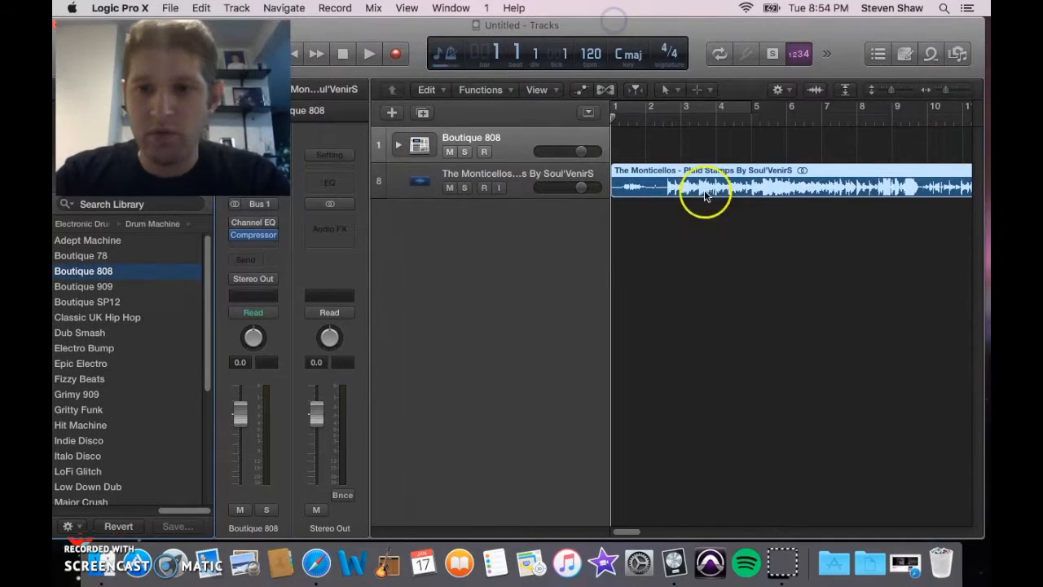
Step: Set the Tracks area's snap value to Samples
click(791, 93)
mouse_move(799, 109)
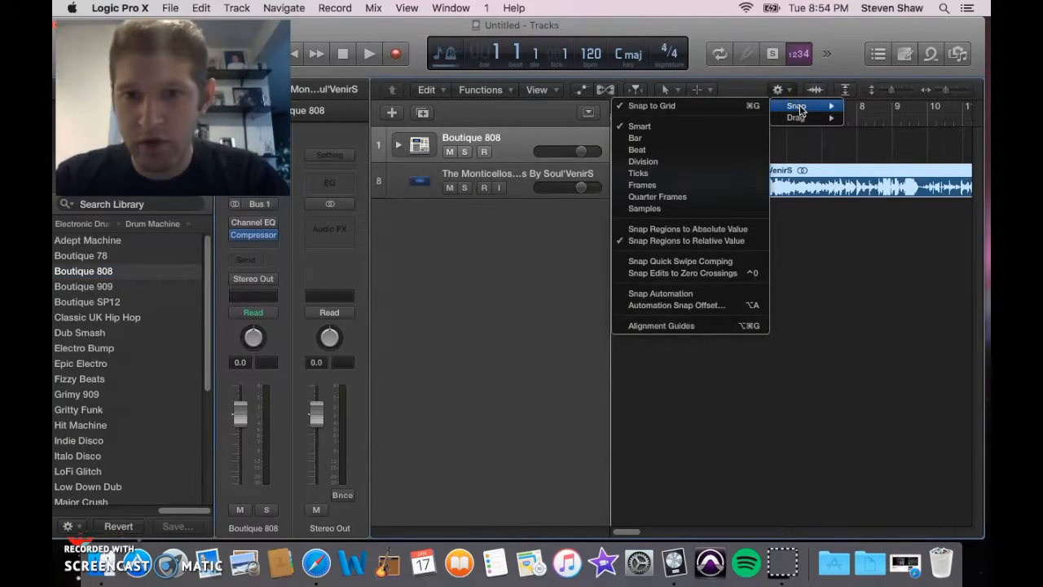
click(698, 209)
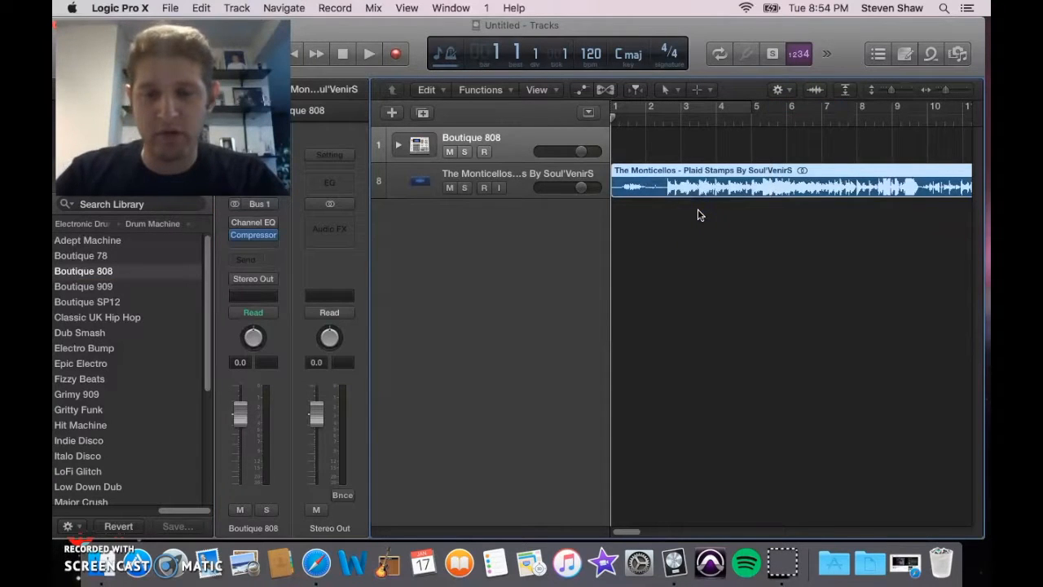
Step: Set the project tempo to 88 bpm
drag(627, 534, 622, 536)
click(599, 236)
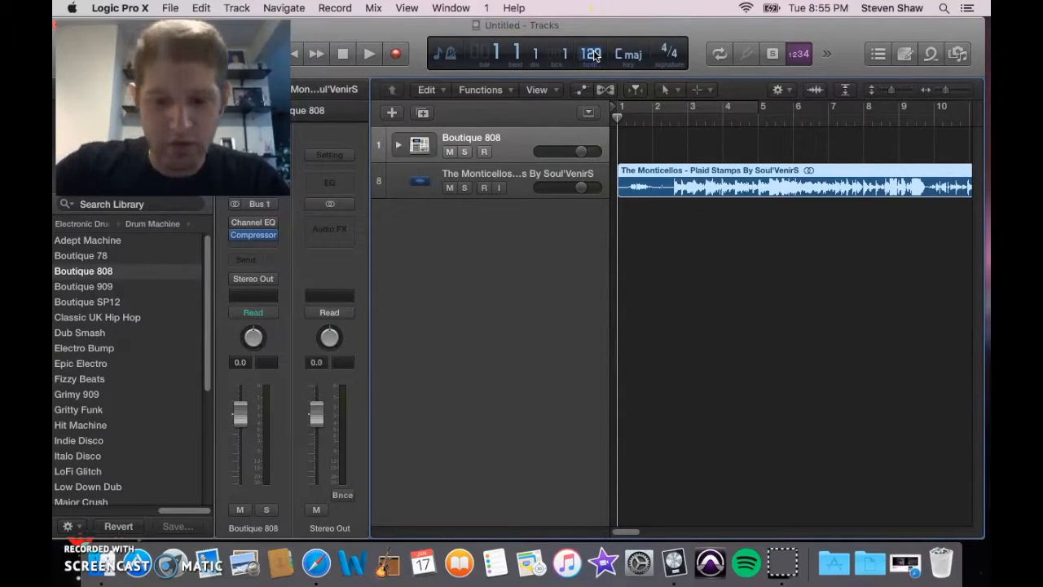
key(t)
key(t)
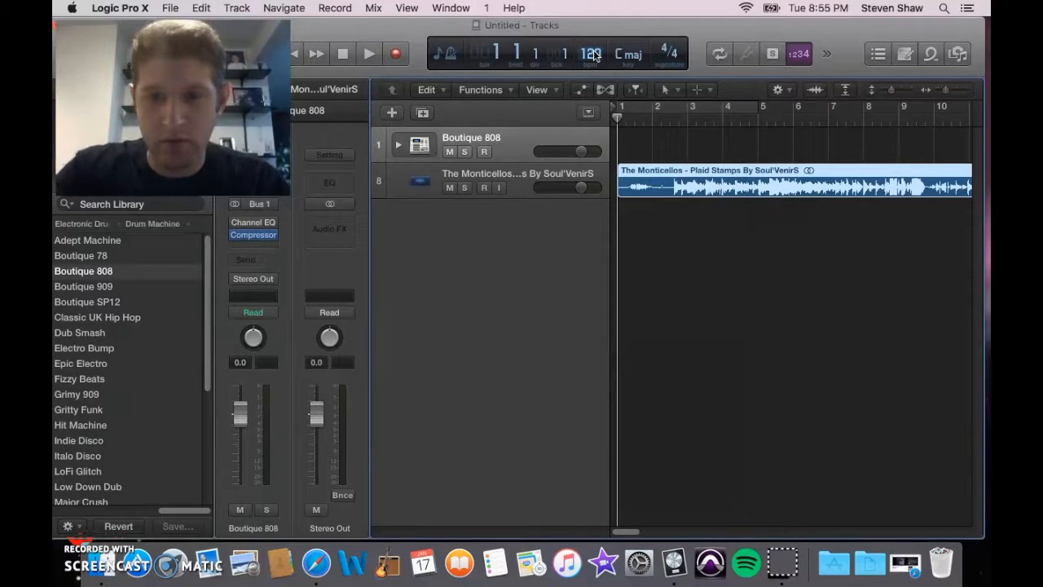
drag(591, 54, 582, 187)
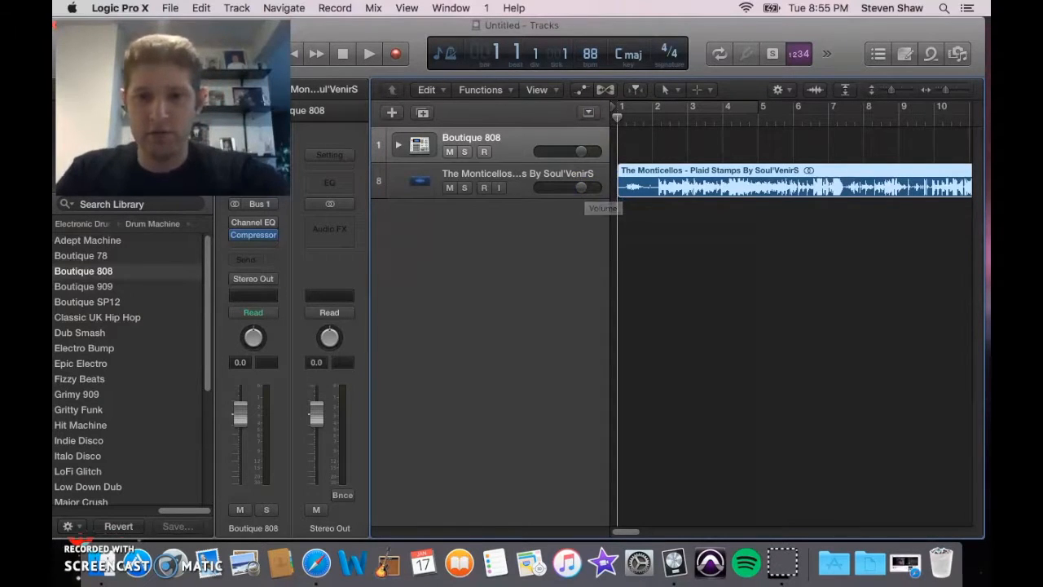
Step: Trim the quiet opening of the Monticellos region with the Pointer Tool, keeping the region's start at bar 1
click(681, 91)
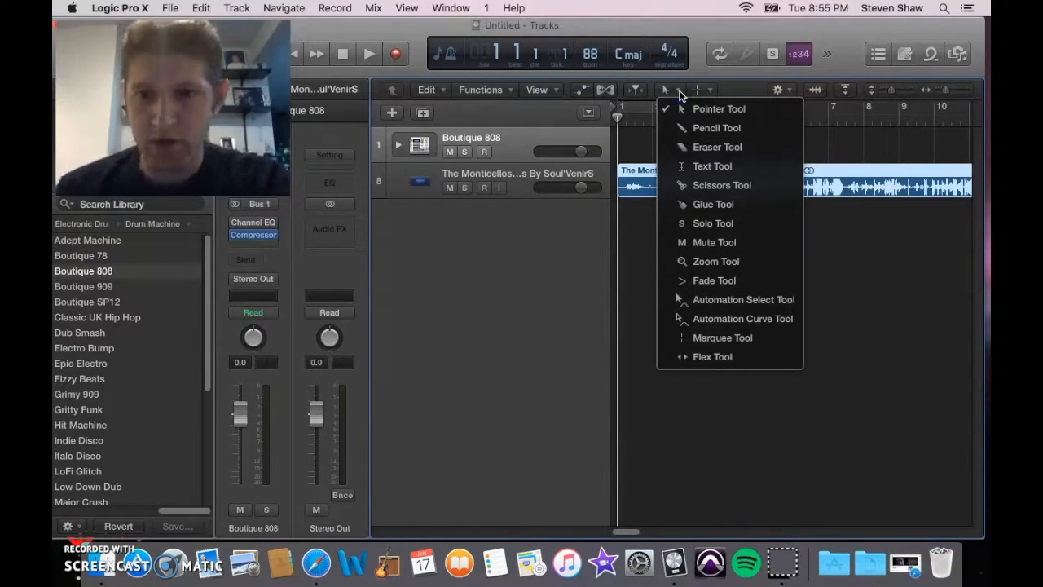
click(731, 186)
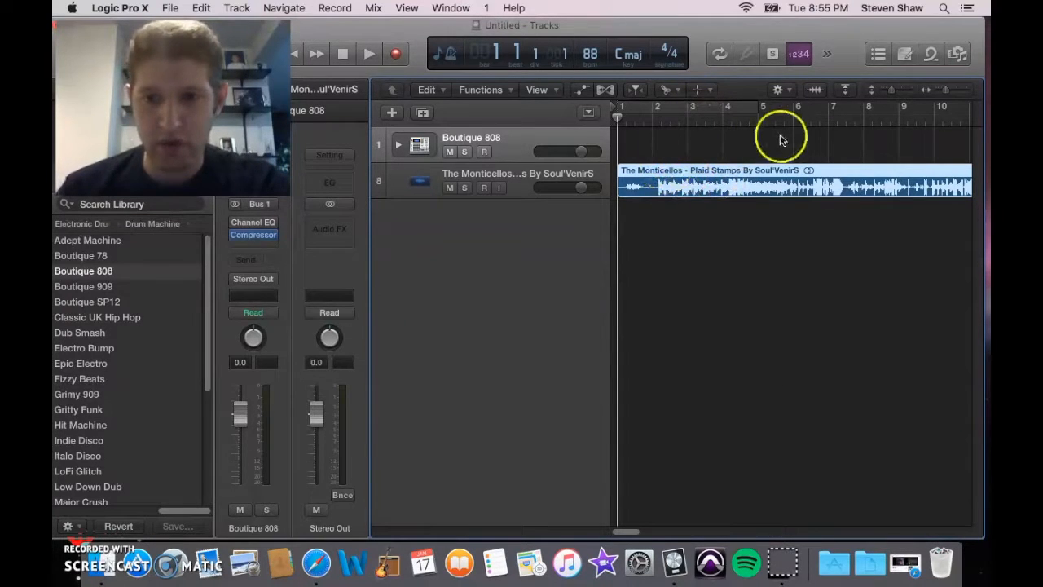
drag(949, 91, 954, 93)
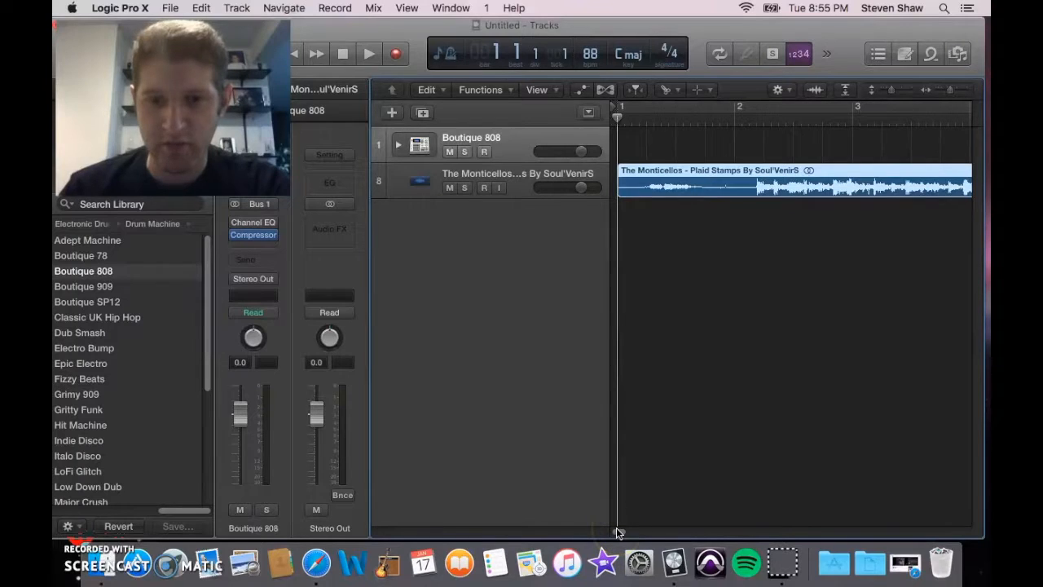
scroll(617, 531, right, 5)
scroll(617, 533, left, 5)
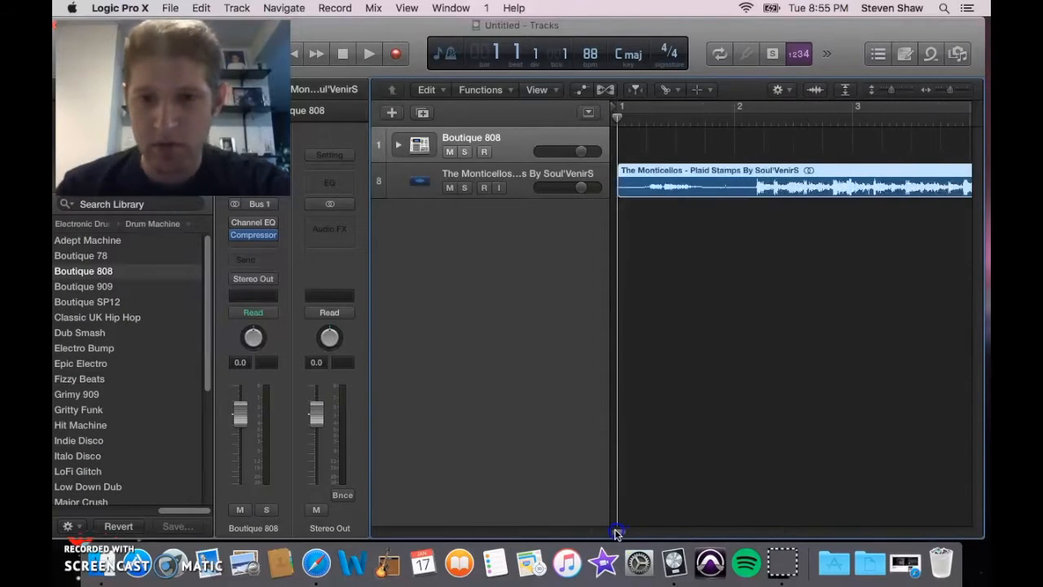
click(794, 88)
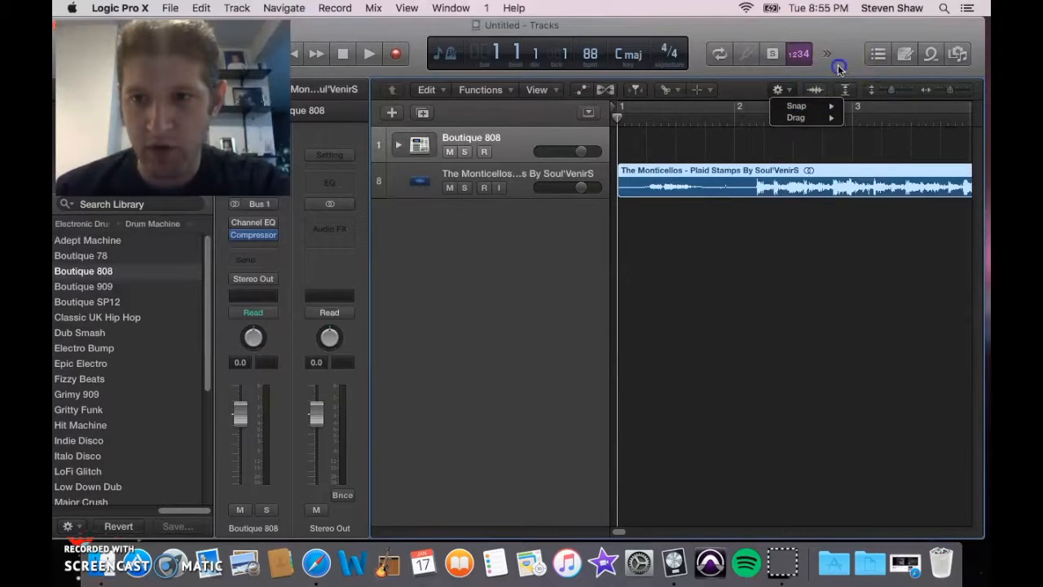
click(669, 89)
click(684, 109)
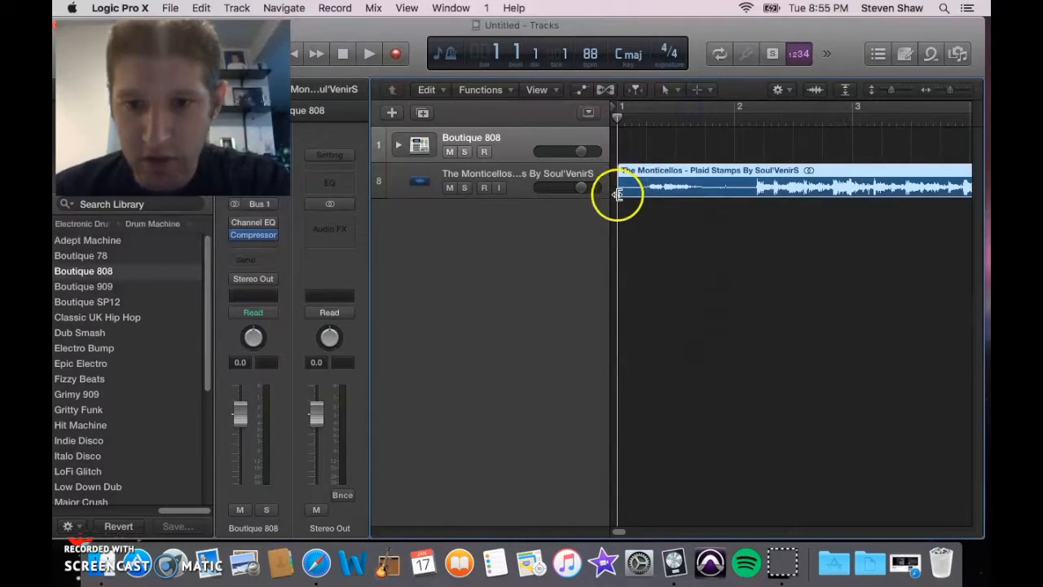
drag(618, 194, 645, 190)
Step: Play the sample and use the Scissors Tool to cut the Monticellos region into six further slices, from late bar 1 through bar 5
click(672, 92)
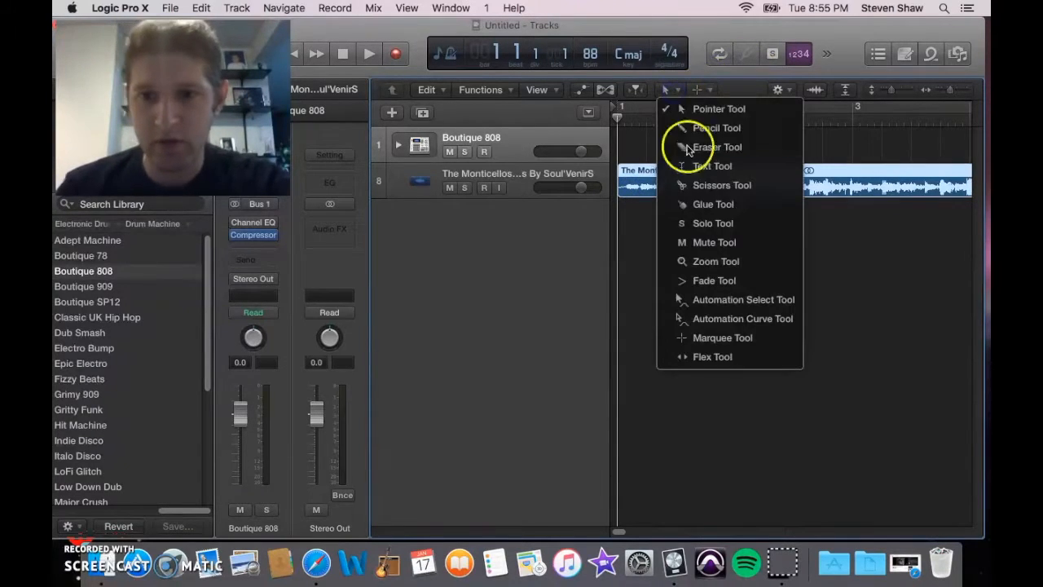
click(695, 186)
click(652, 139)
key(XF86AudioRaiseVolume)
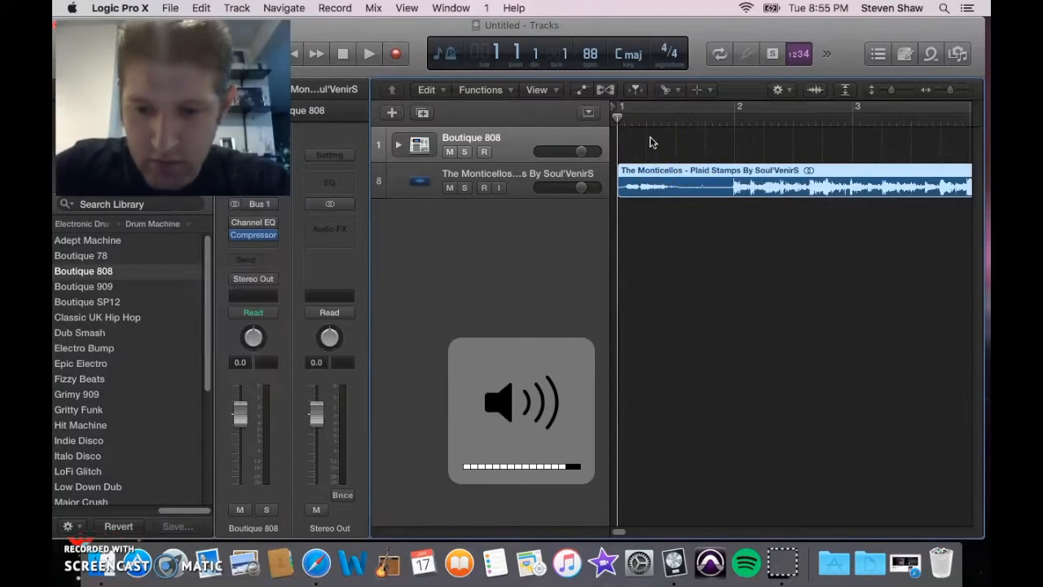
key(space)
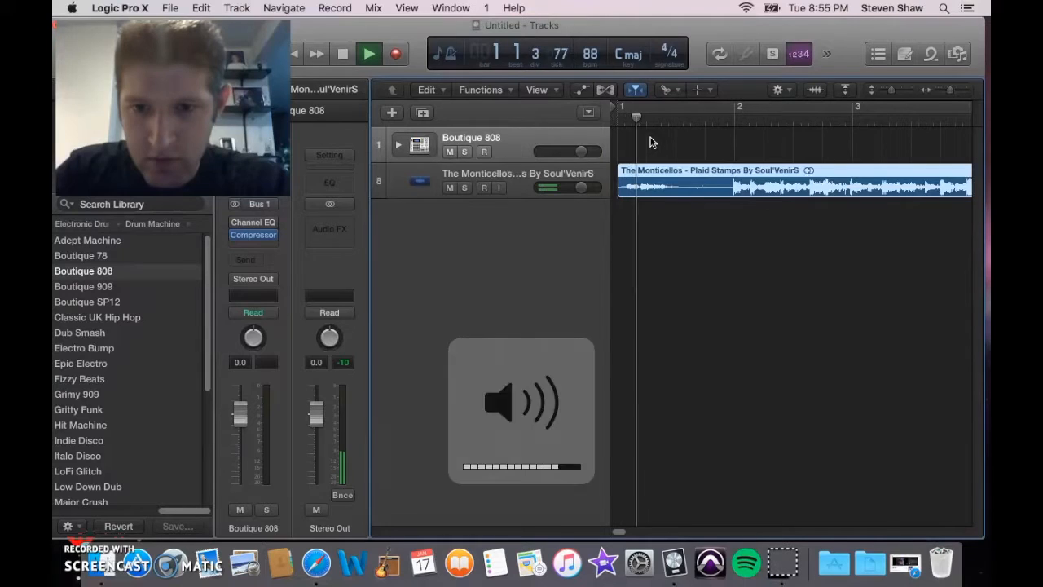
click(728, 189)
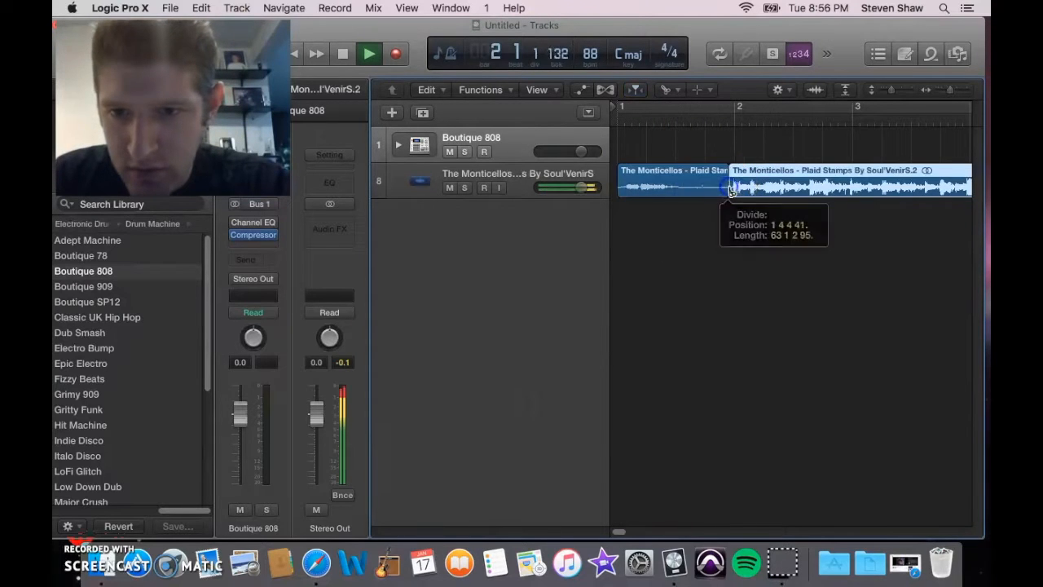
click(848, 188)
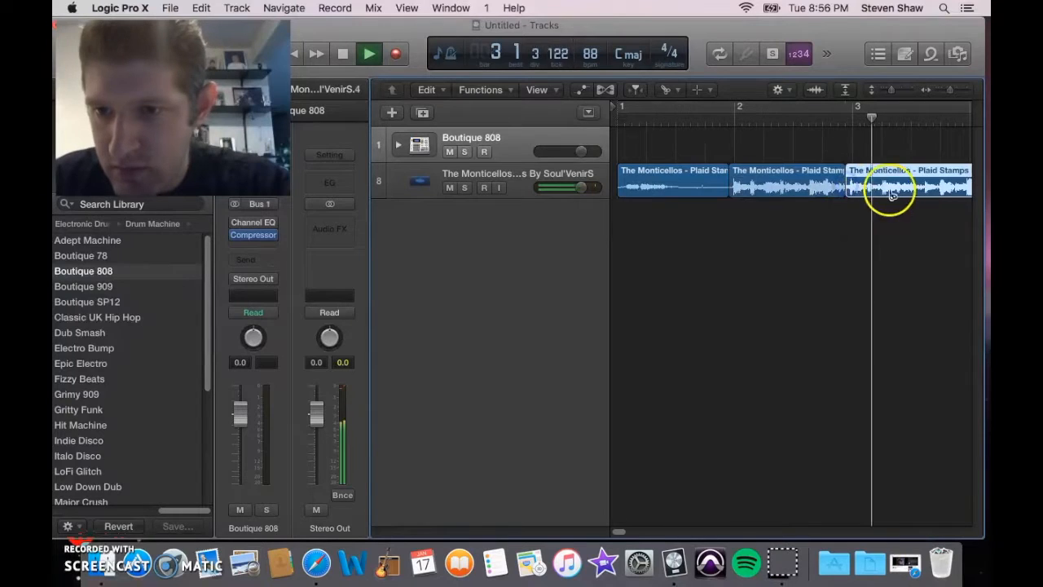
click(938, 194)
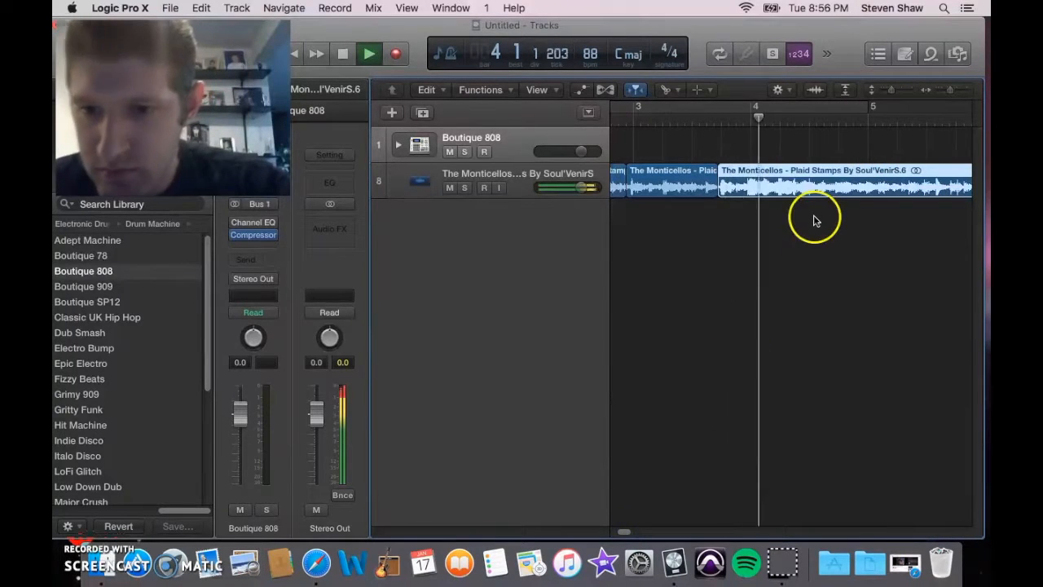
click(835, 190)
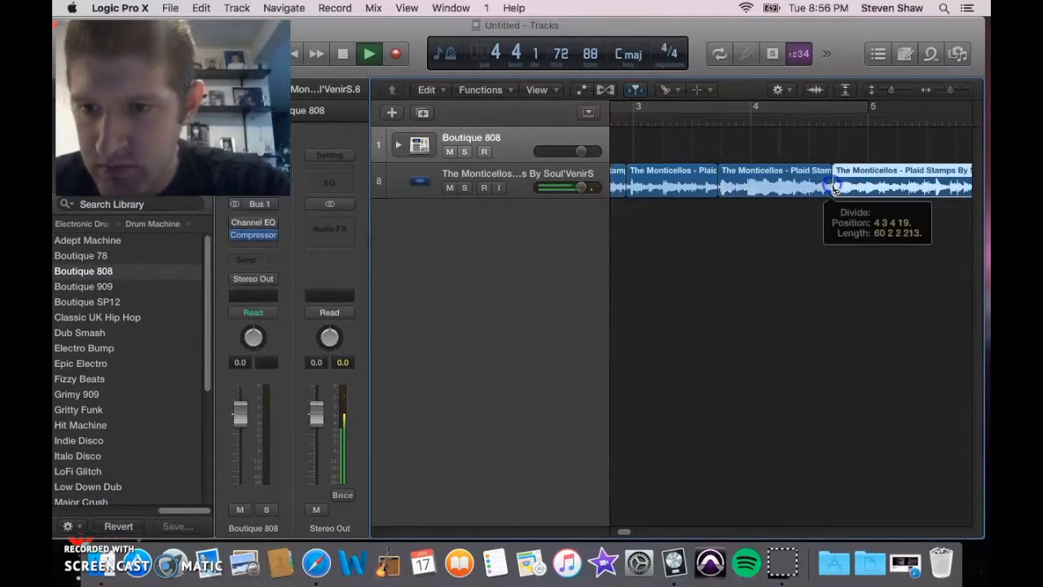
click(907, 192)
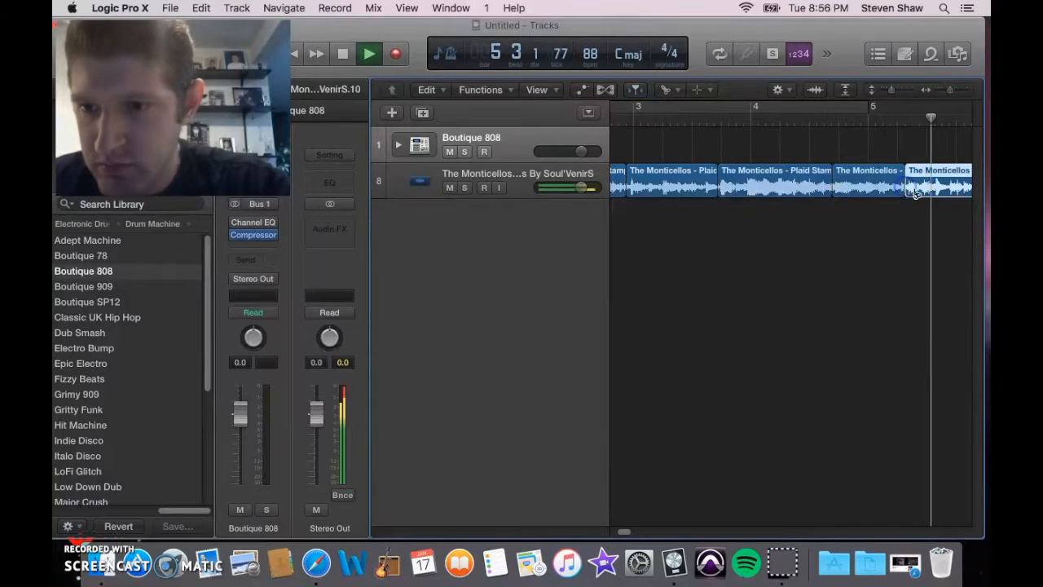
click(947, 192)
Step: Replay the sample from bar 5 and make five more Scissors Tool cuts, from mid bar 5 to just after the start of bar 9
key(space)
double_click(876, 122)
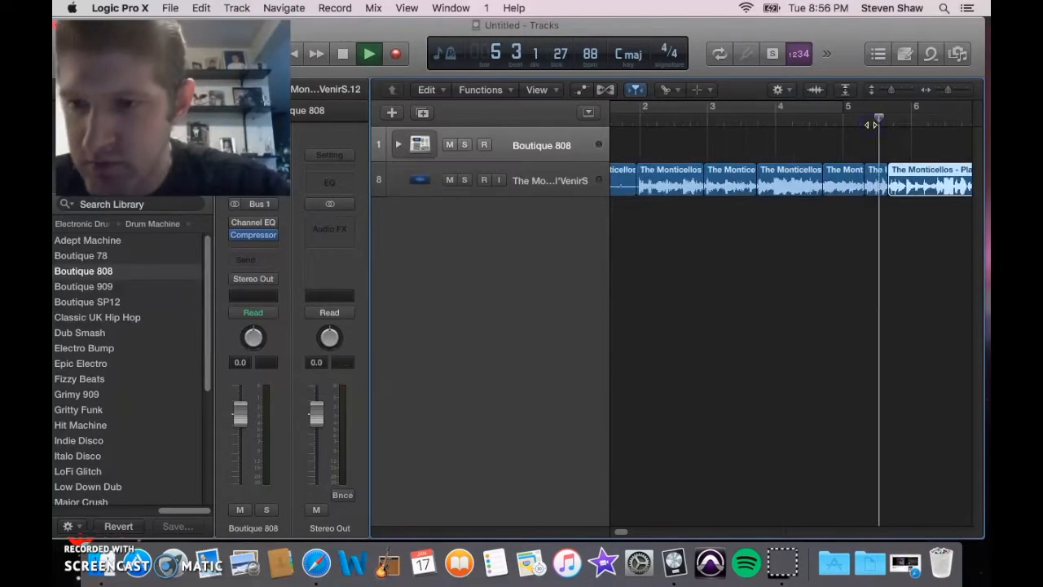
click(933, 189)
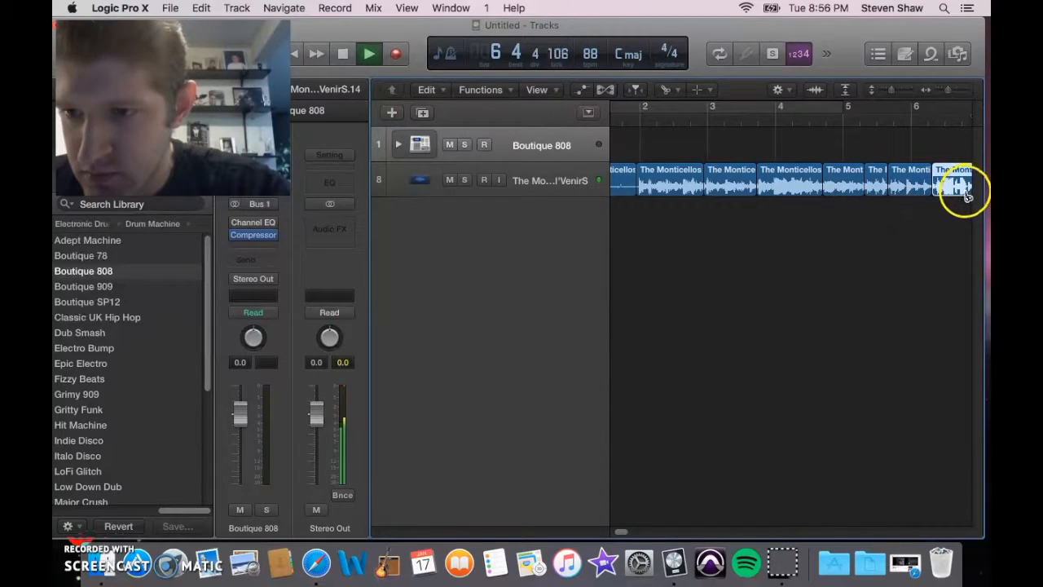
key(space)
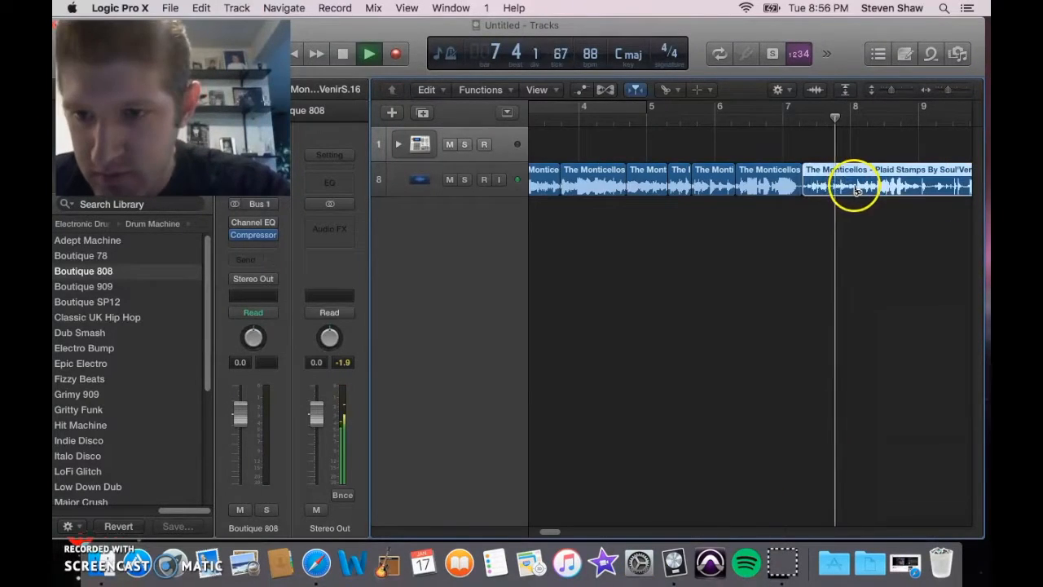
click(855, 188)
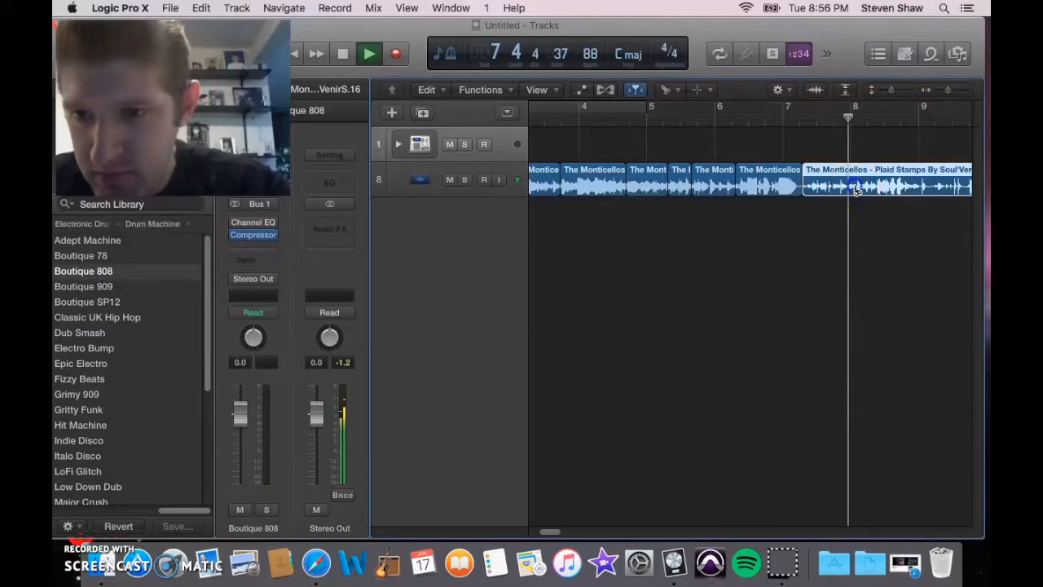
click(931, 188)
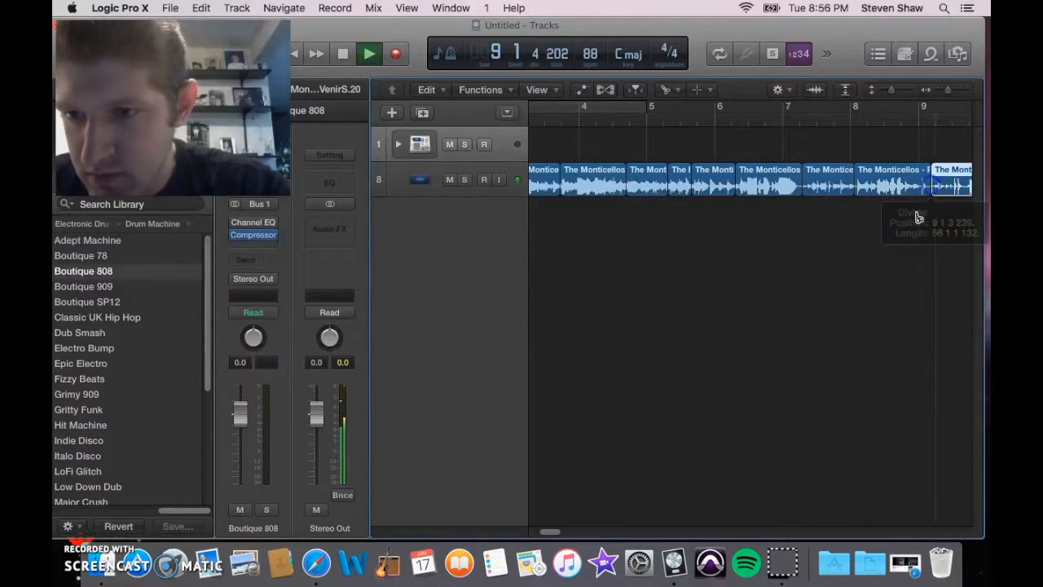
Step: Continue slicing the Monticellos region by ear with five cuts between late bar 9 and late bar 12, replaying bar 10 to place one
drag(557, 532, 568, 533)
click(721, 188)
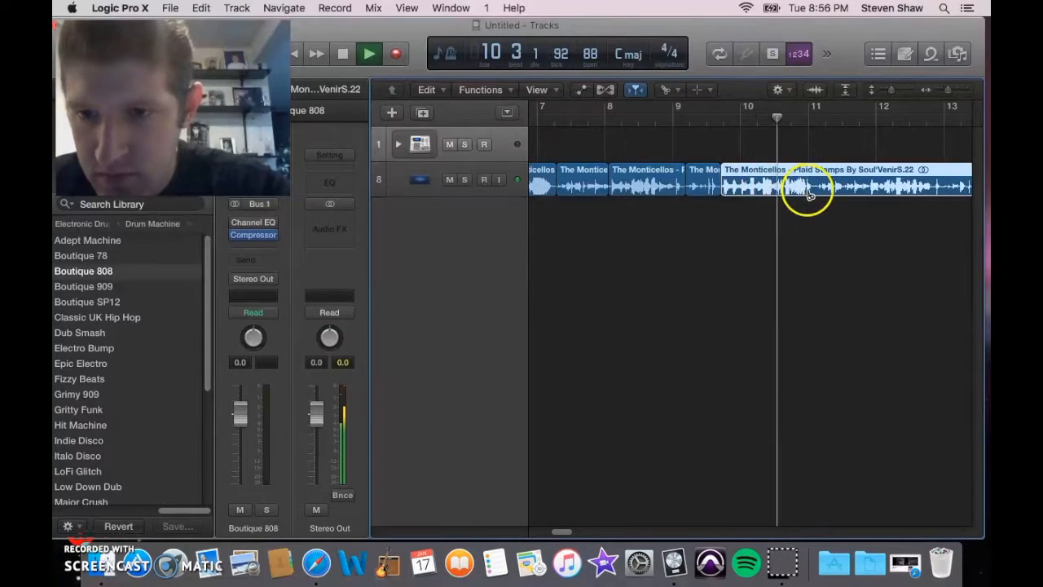
click(769, 124)
click(791, 191)
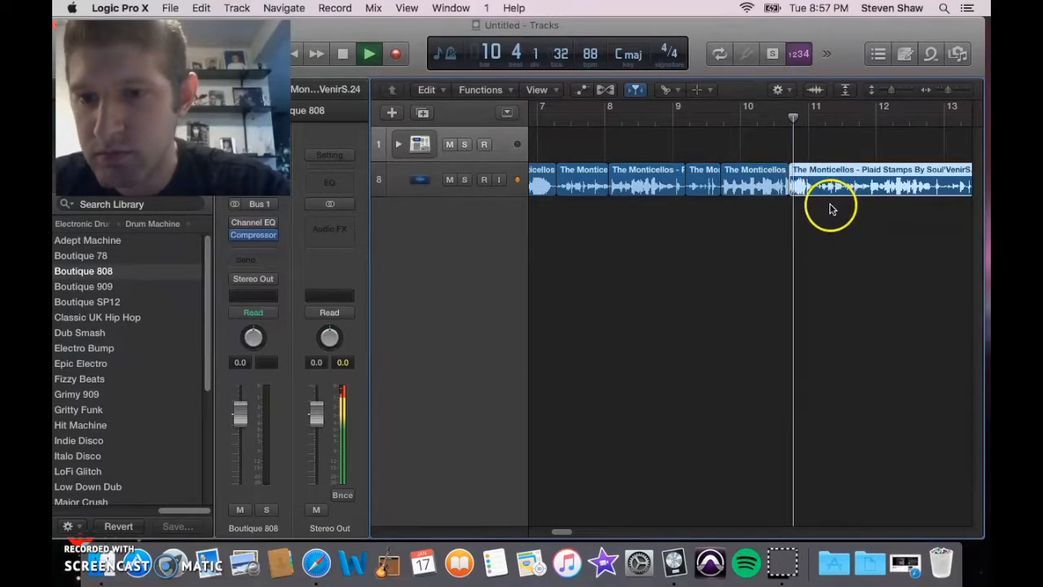
click(818, 192)
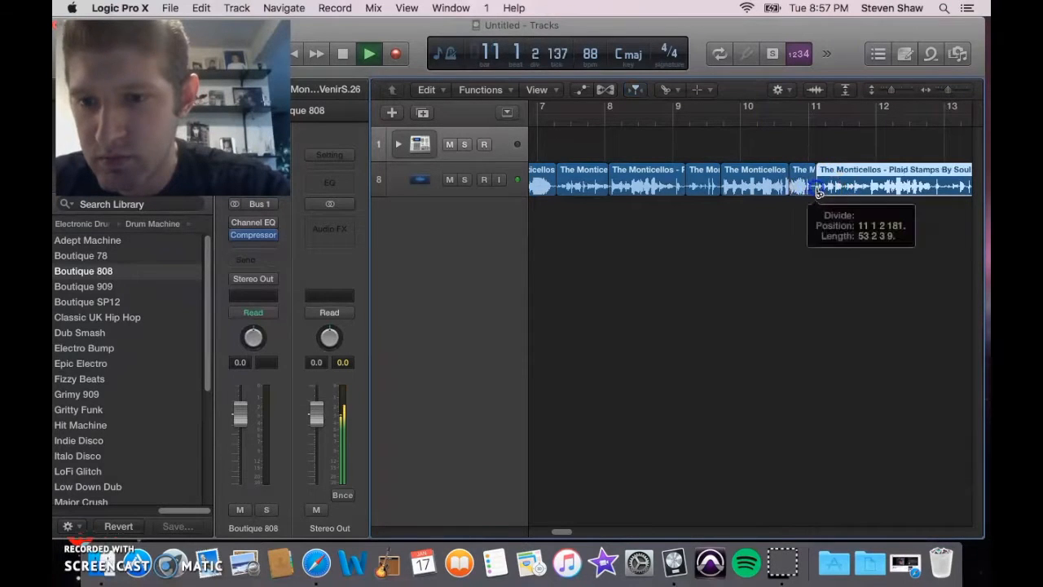
click(869, 192)
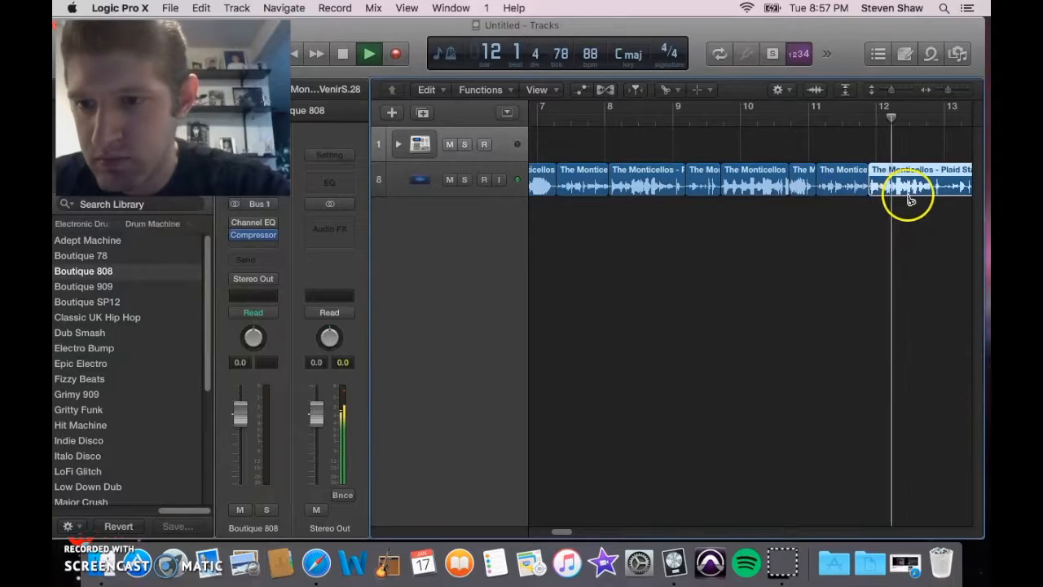
click(932, 191)
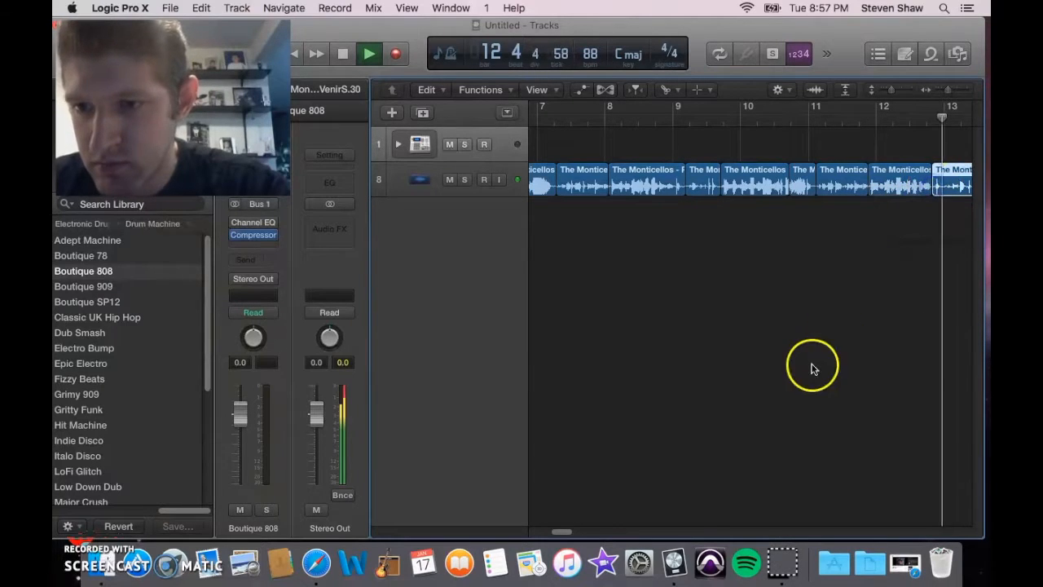
Step: Split the playing sample at three more phrase changes: mid bar 13, mid bar 14 and early bar 15
drag(570, 531, 577, 533)
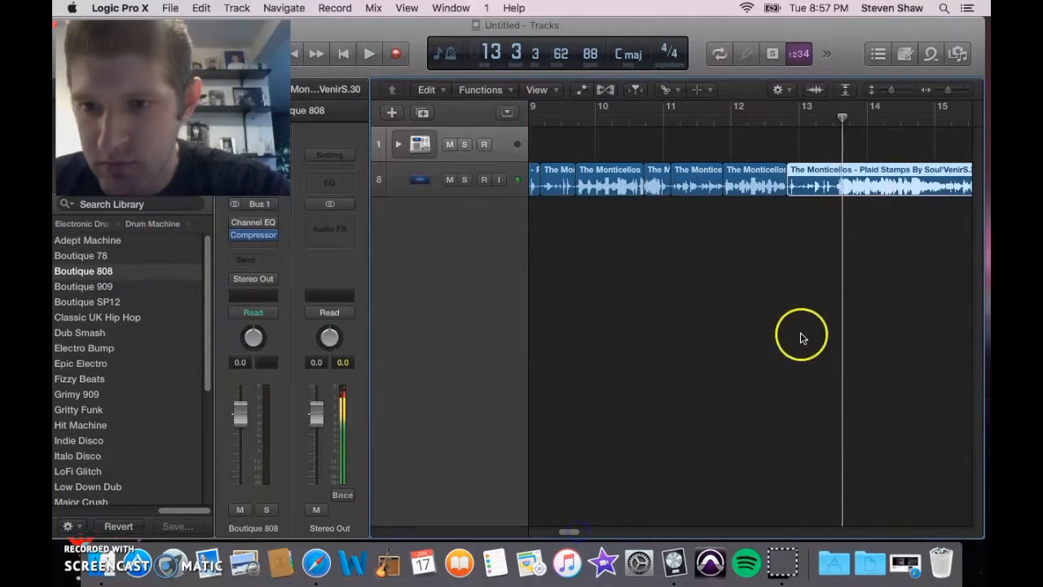
click(836, 191)
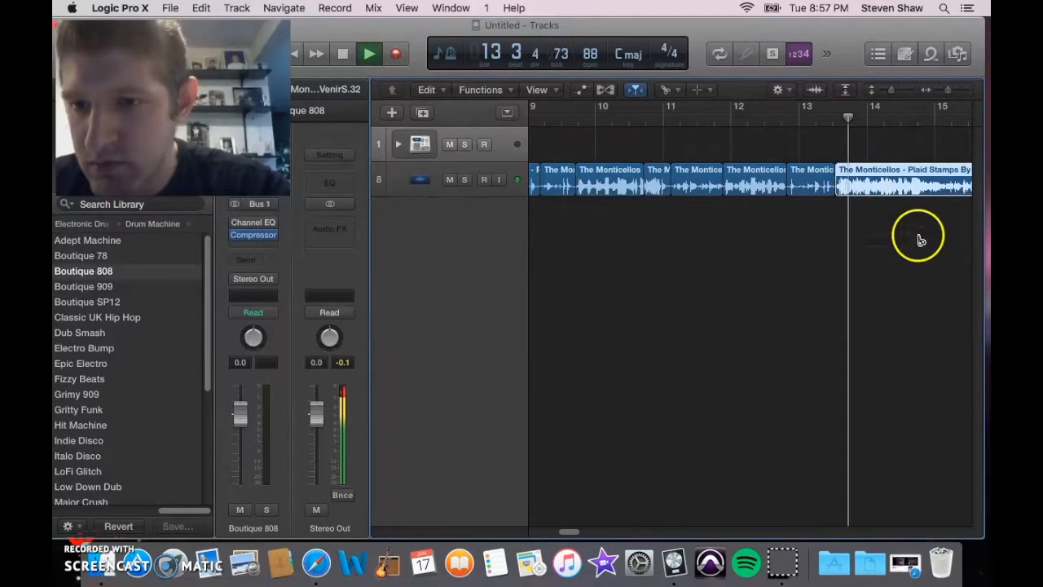
click(896, 192)
click(941, 189)
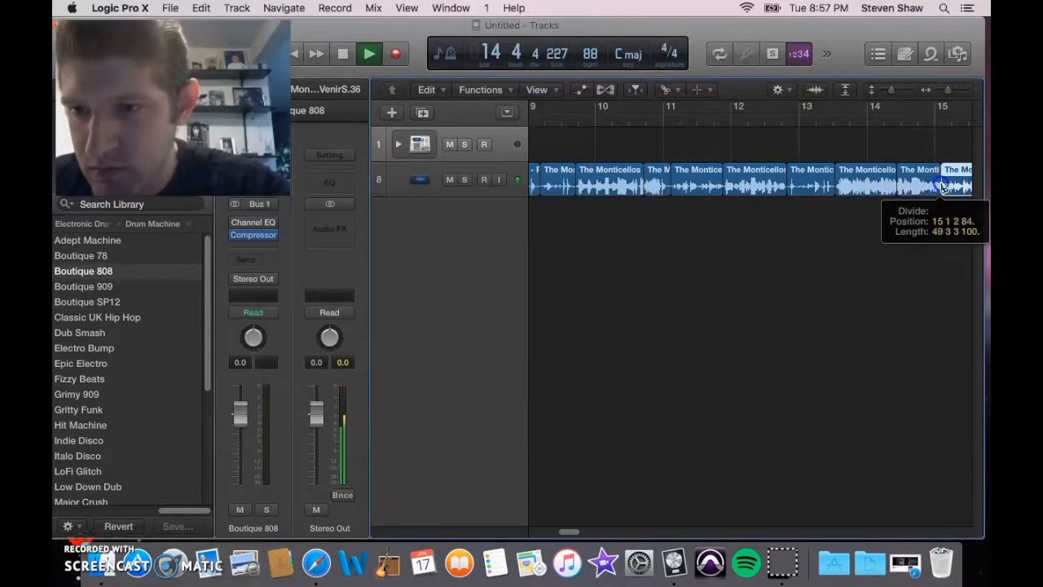
Step: Lower the system volume and cut five more slices between late bar 16 and early bar 19, including a short one ending just before bar 17
drag(576, 532, 588, 532)
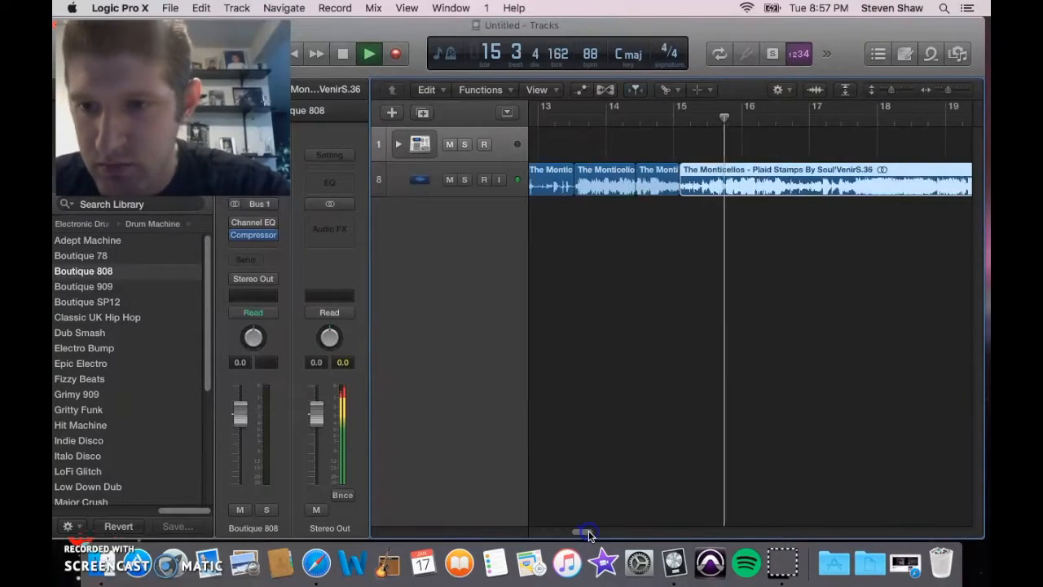
click(807, 189)
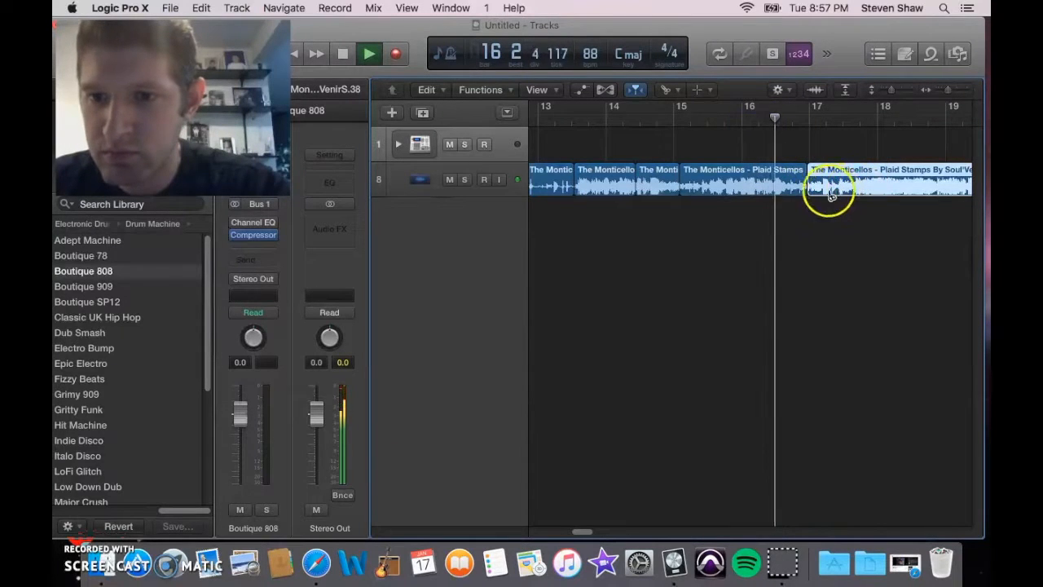
click(788, 187)
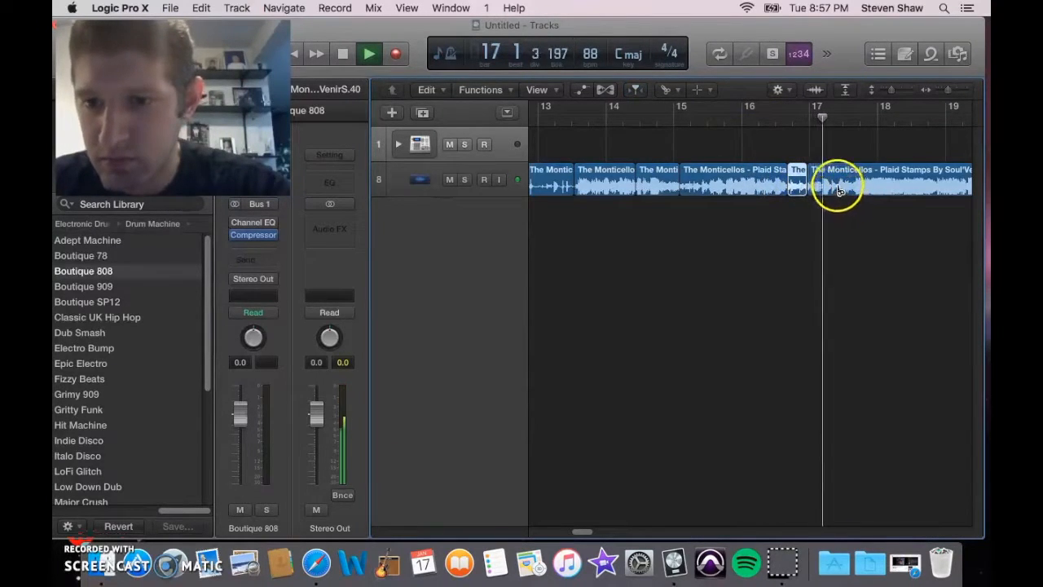
click(839, 191)
key(XF86AudioLowerVolume)
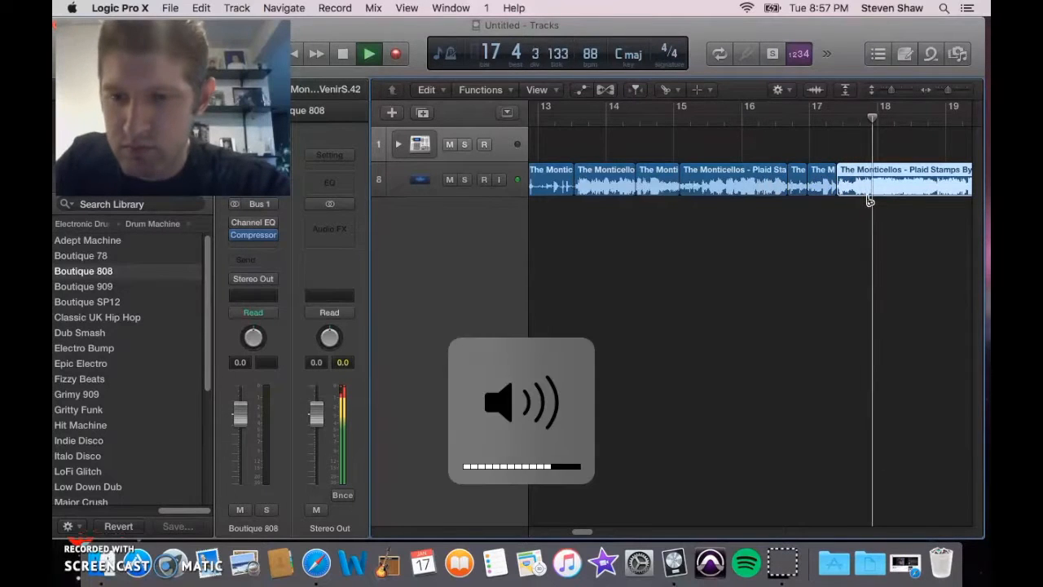
click(913, 178)
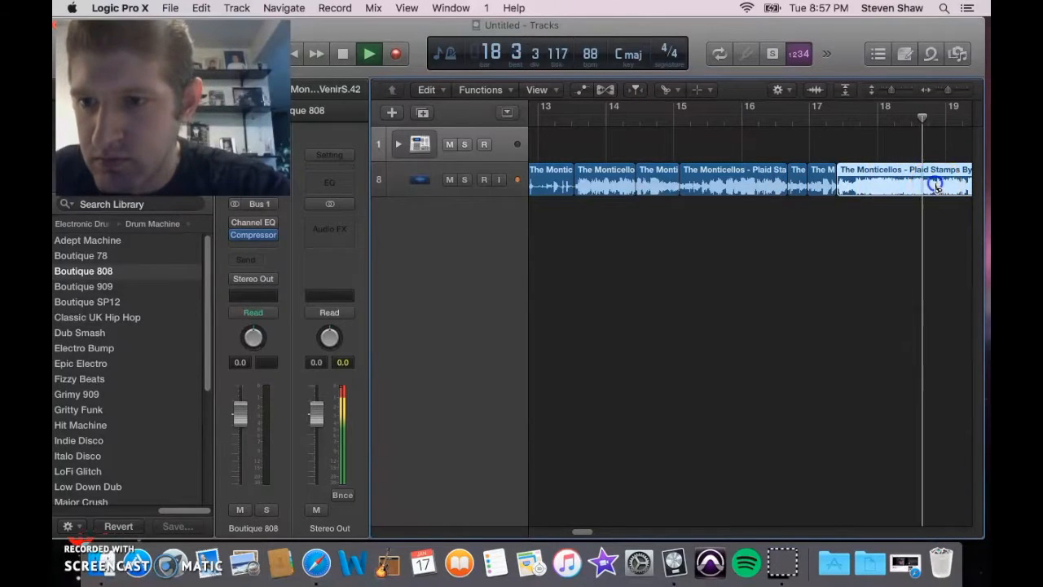
click(936, 186)
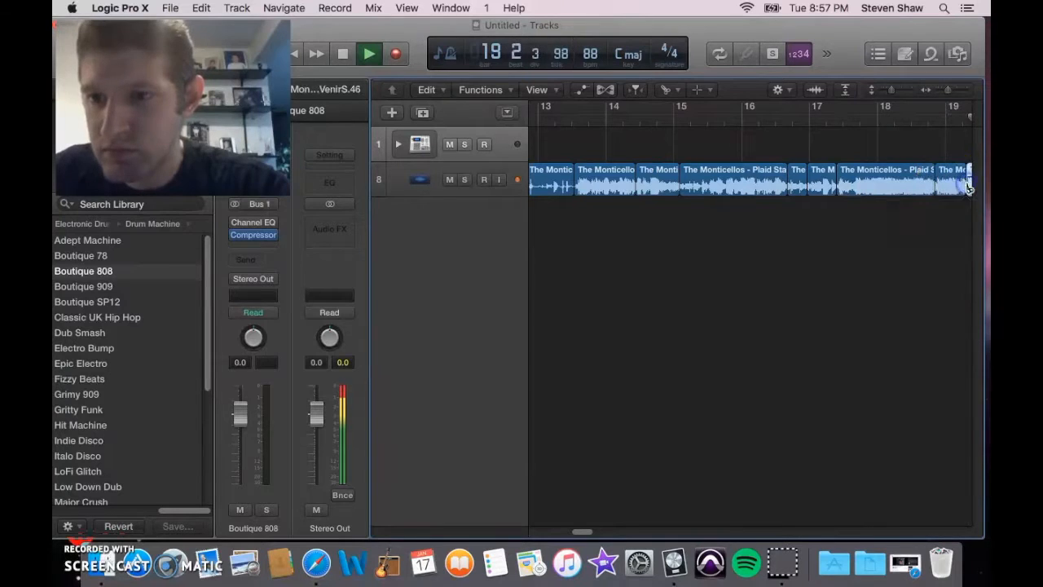
Step: Replay from early bar 19 and divide the remaining sample near the starts of bars 20, 21 and 22
drag(583, 535, 594, 536)
key(space)
double_click(745, 128)
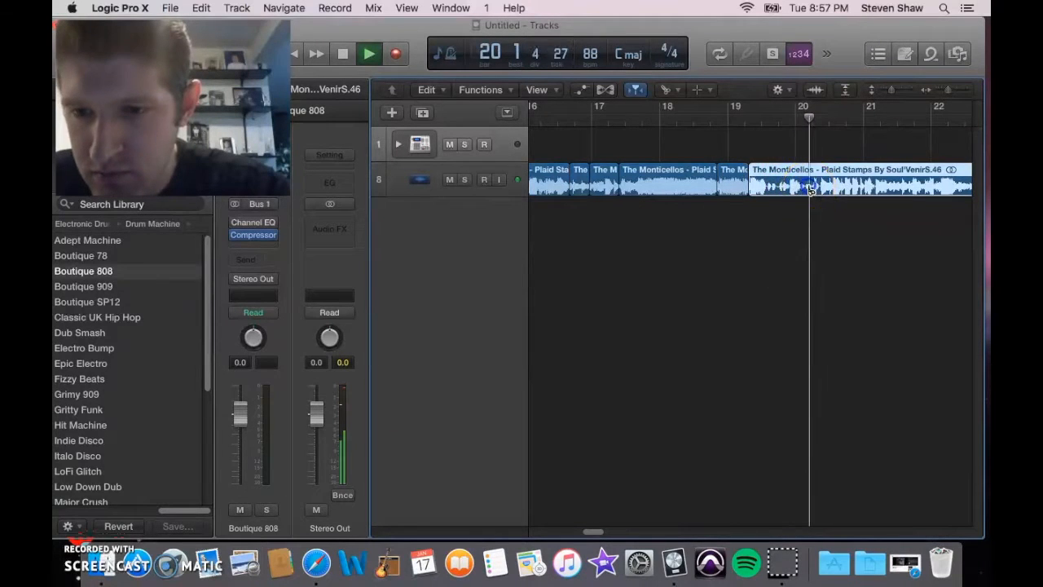
click(811, 188)
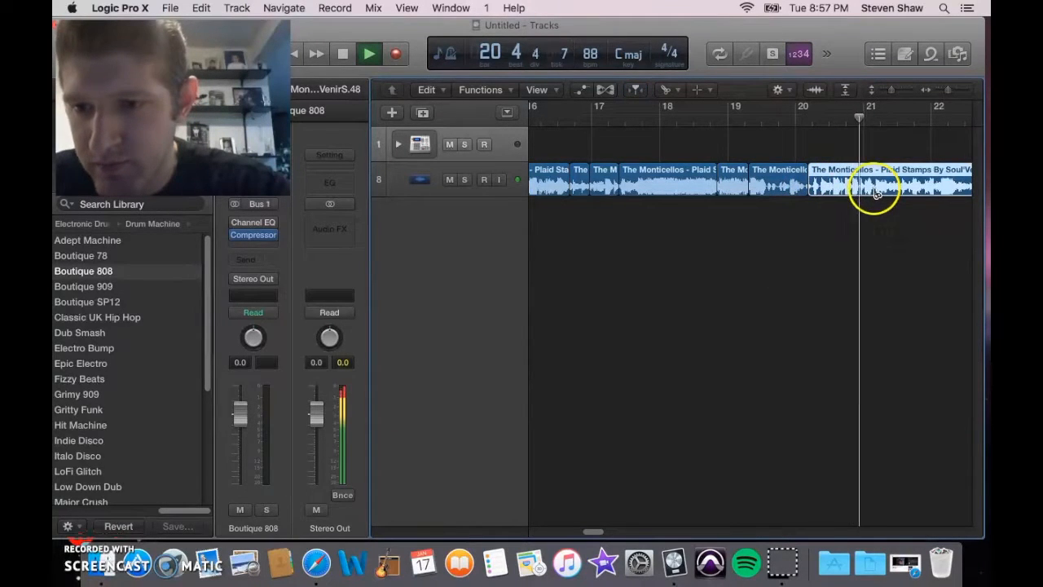
click(874, 189)
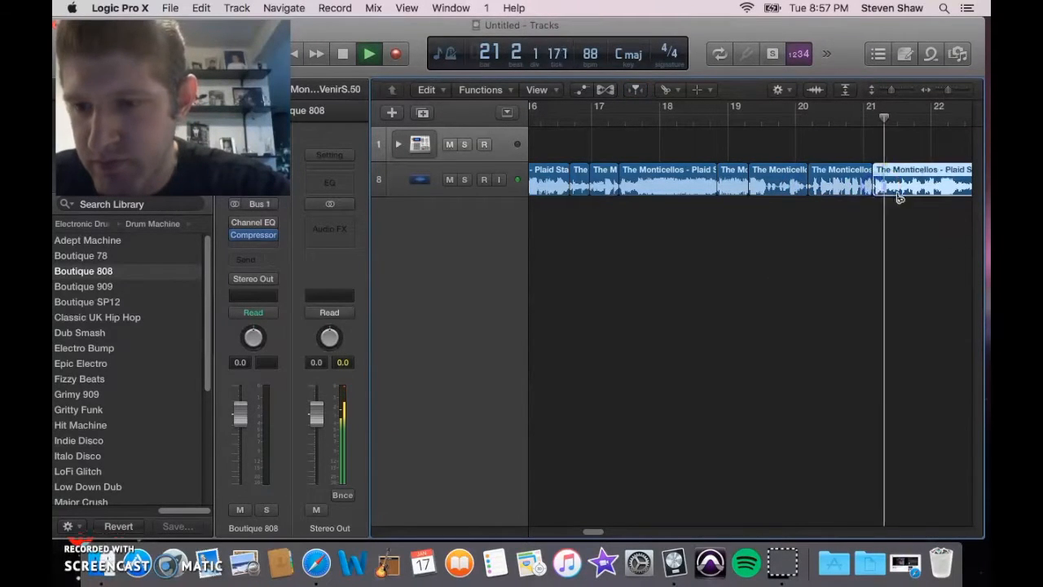
click(938, 187)
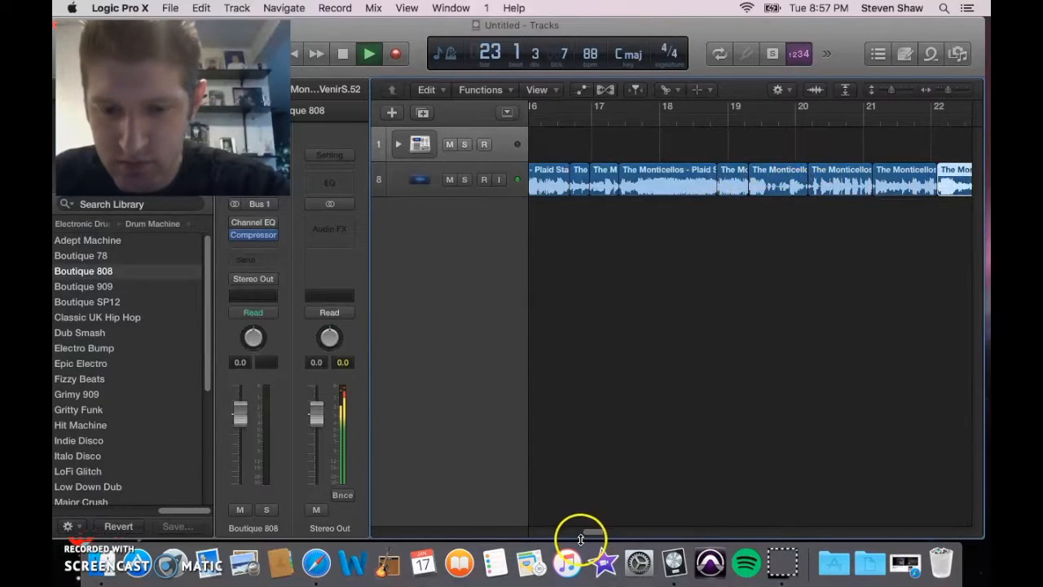
Step: Replay from bar 22 and cut the remaining region into six more slices, from beat 4 of bar 22 to beat 4 of bar 26
drag(596, 535, 610, 533)
click(634, 89)
click(600, 121)
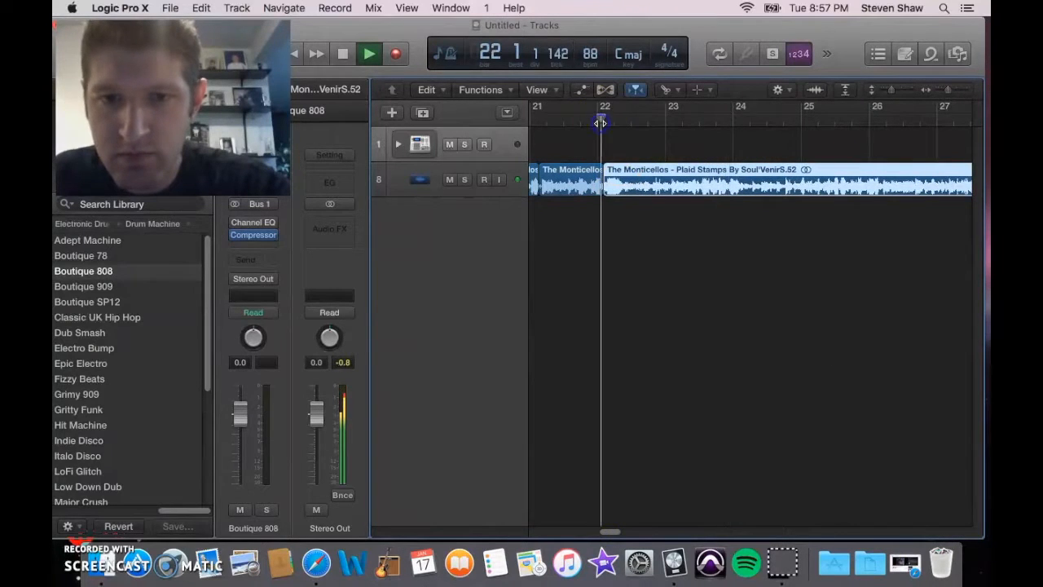
click(649, 189)
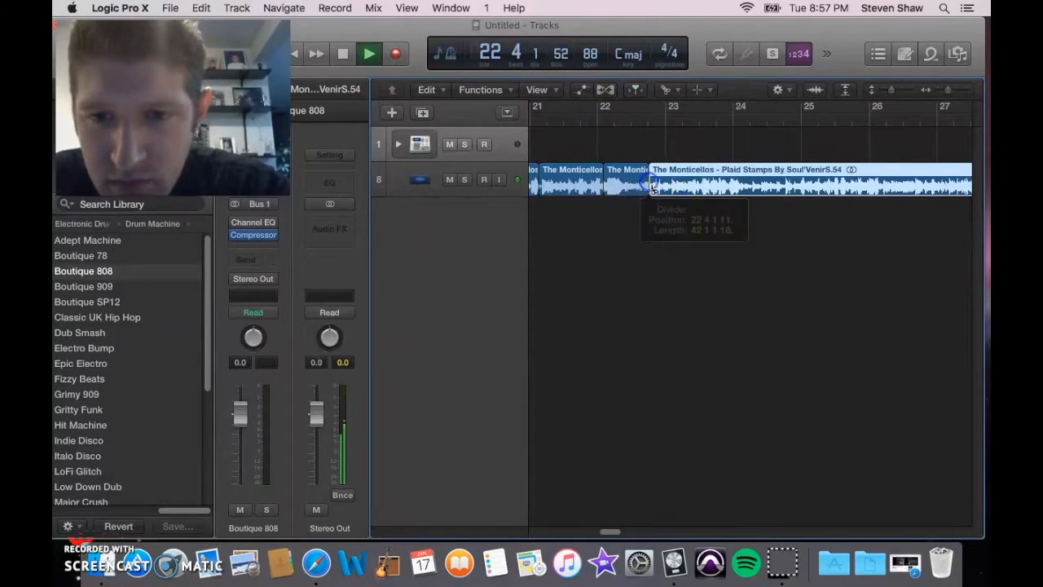
click(696, 193)
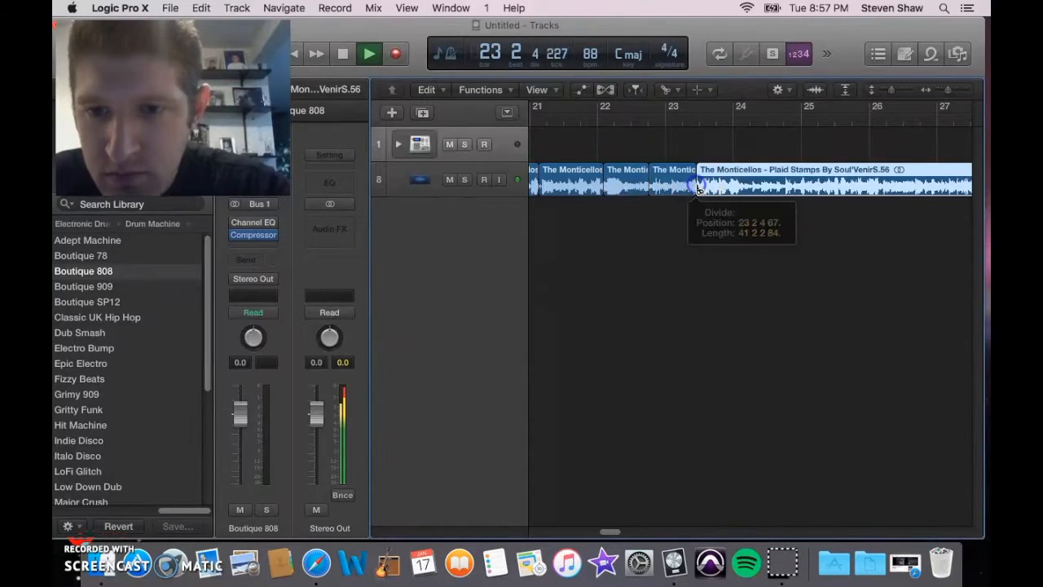
click(783, 189)
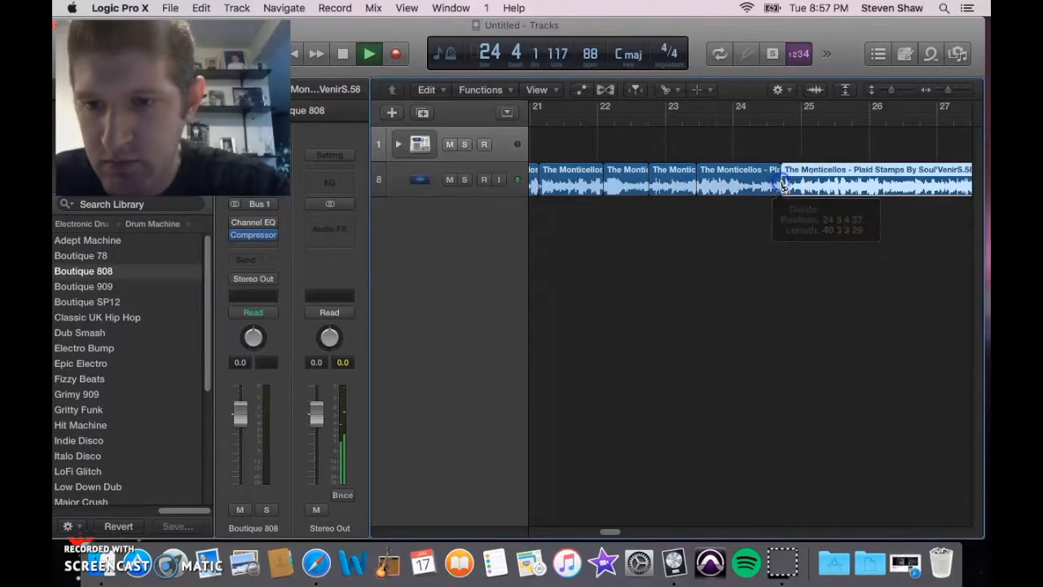
click(826, 184)
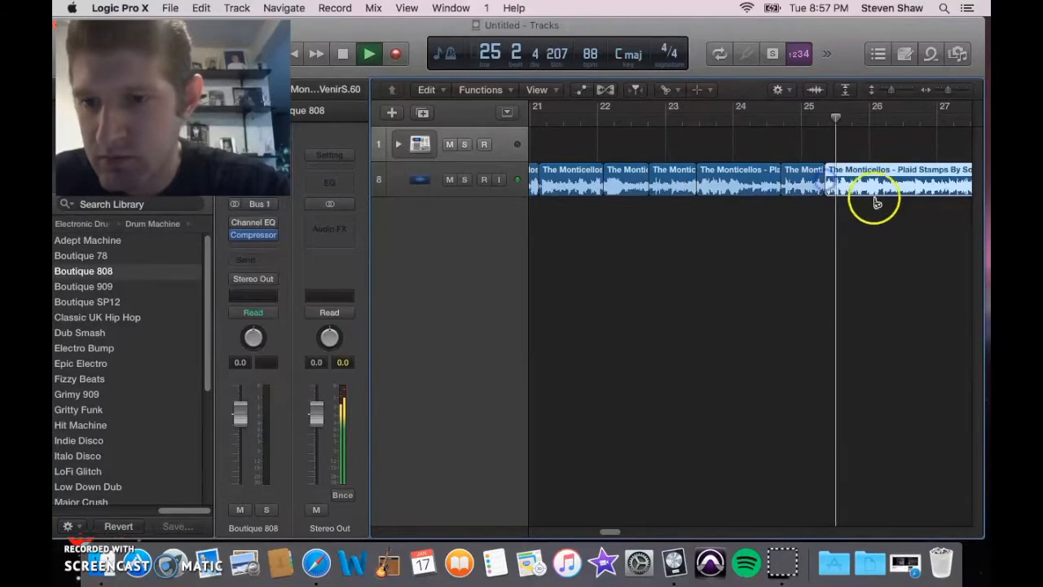
click(881, 186)
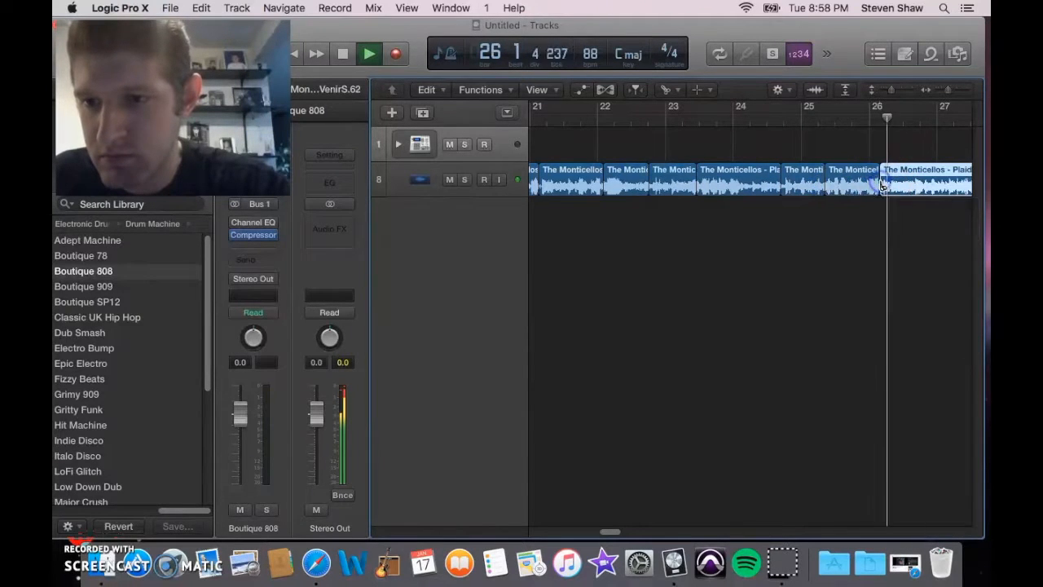
click(931, 184)
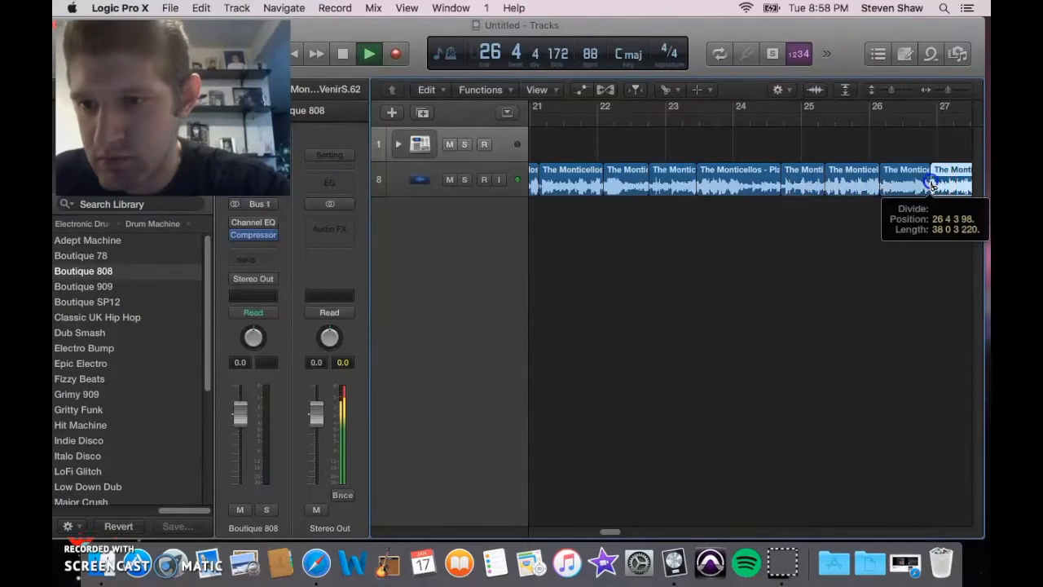
Step: Cut three longer slices from the playing sample, dividing it in late bar 28, mid bar 30 and late bar 31
drag(611, 531, 624, 534)
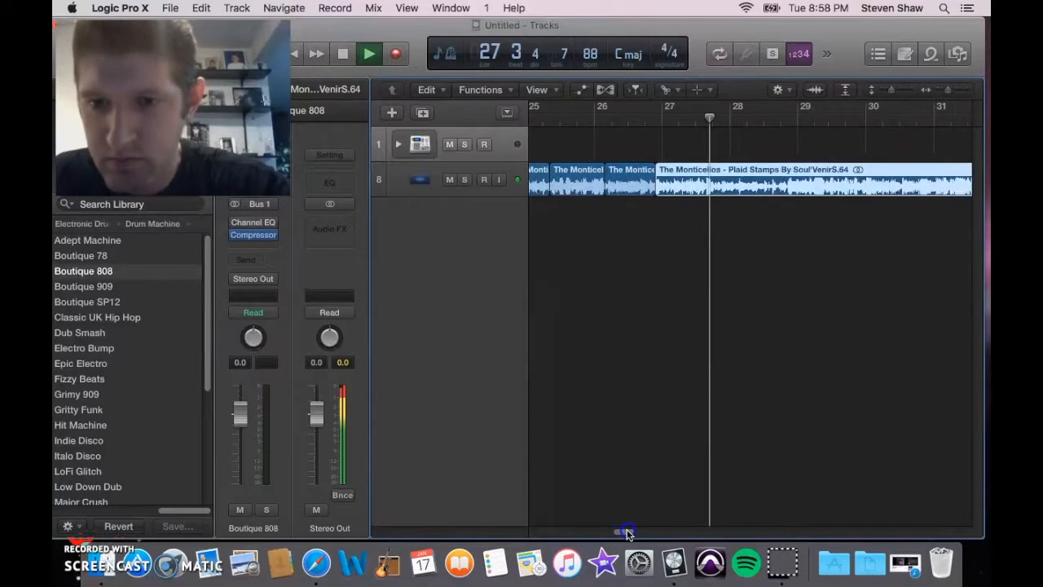
click(787, 185)
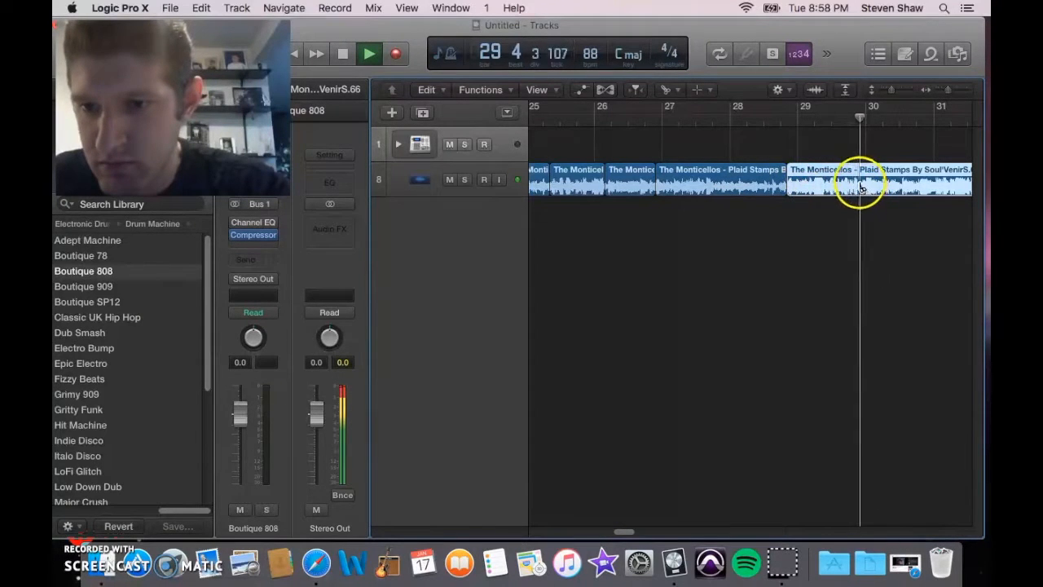
click(900, 187)
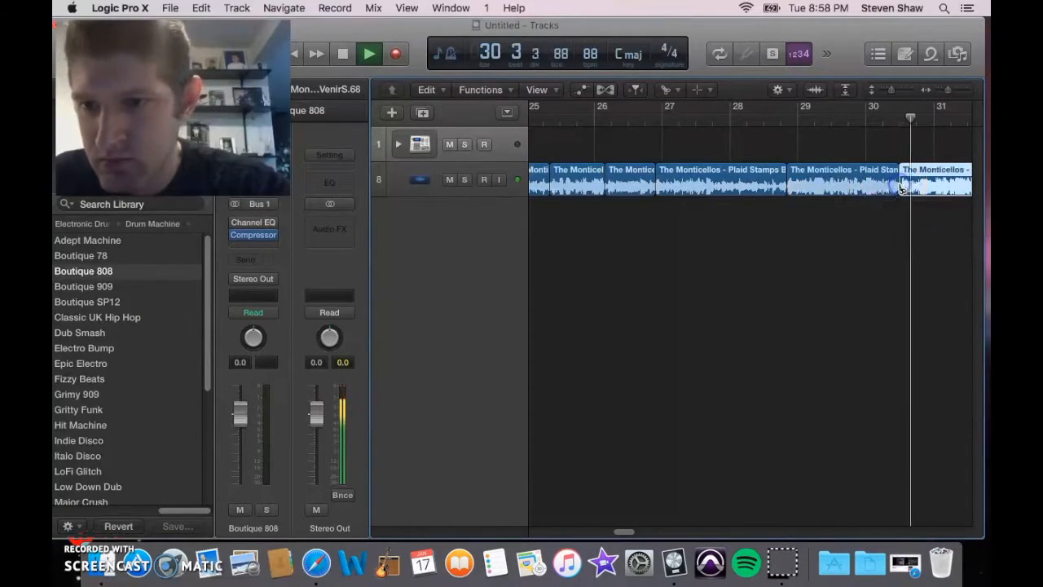
drag(626, 531, 632, 532)
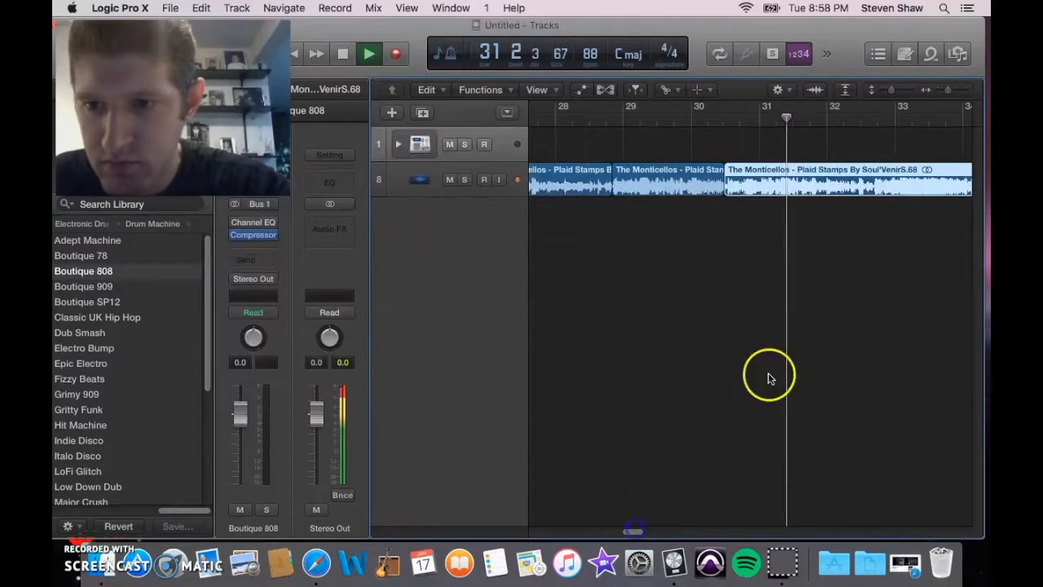
click(826, 186)
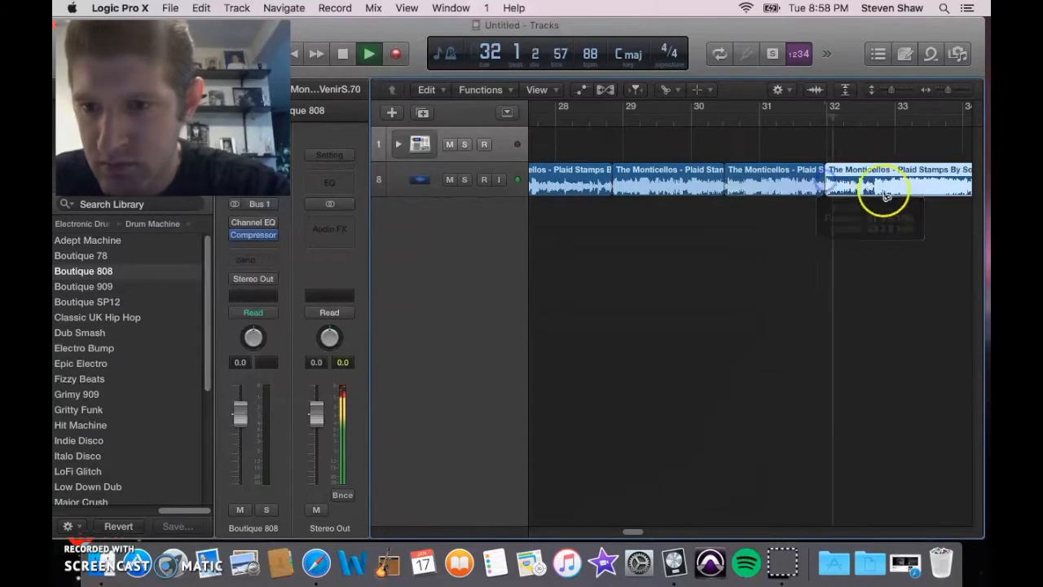
Step: Cut four slices from the playing sample, dividing it in late bar 32, at bar 34, mid bar 34 and mid bar 35
click(874, 187)
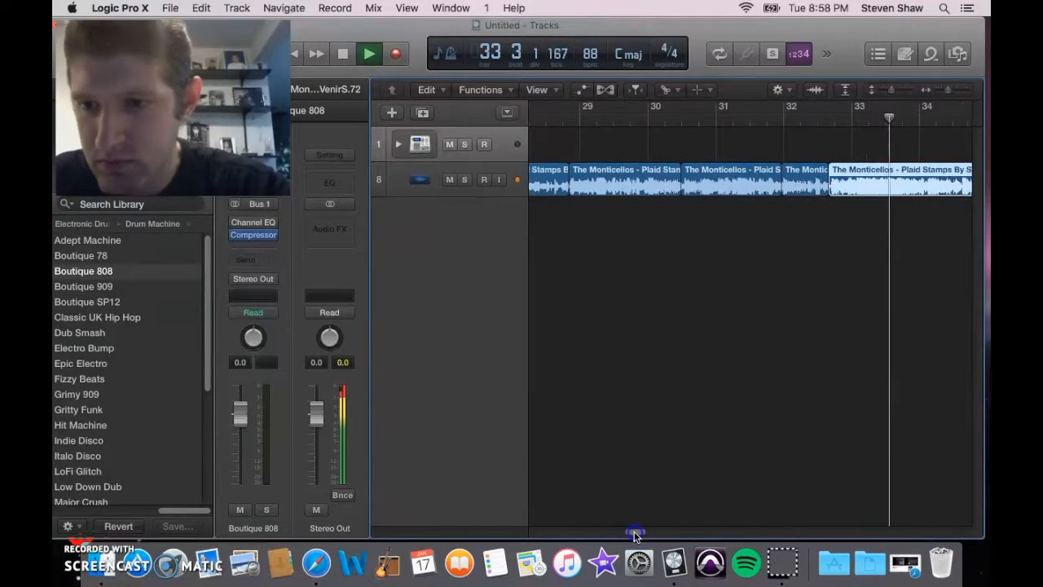
click(838, 187)
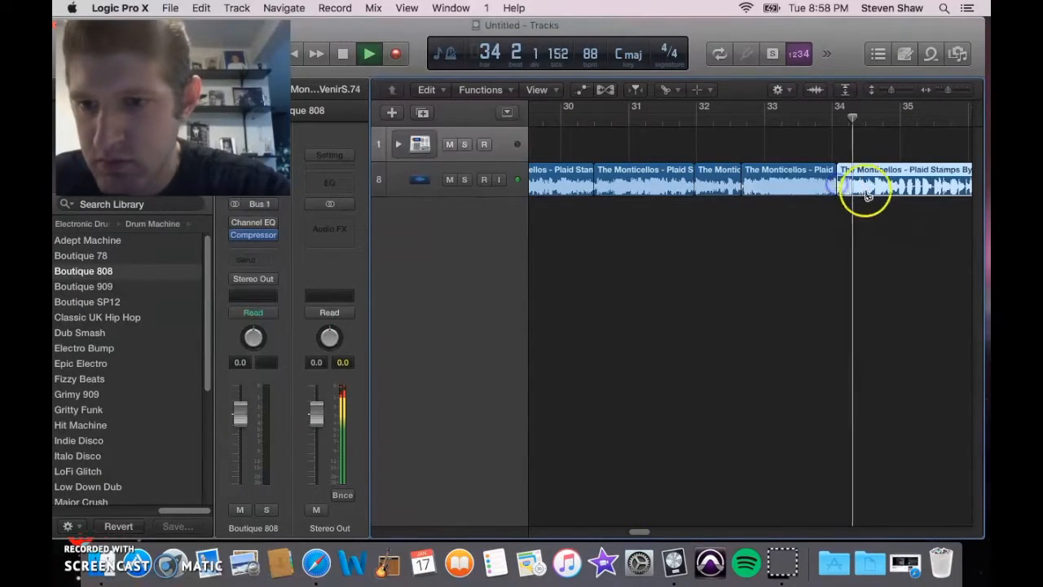
click(874, 187)
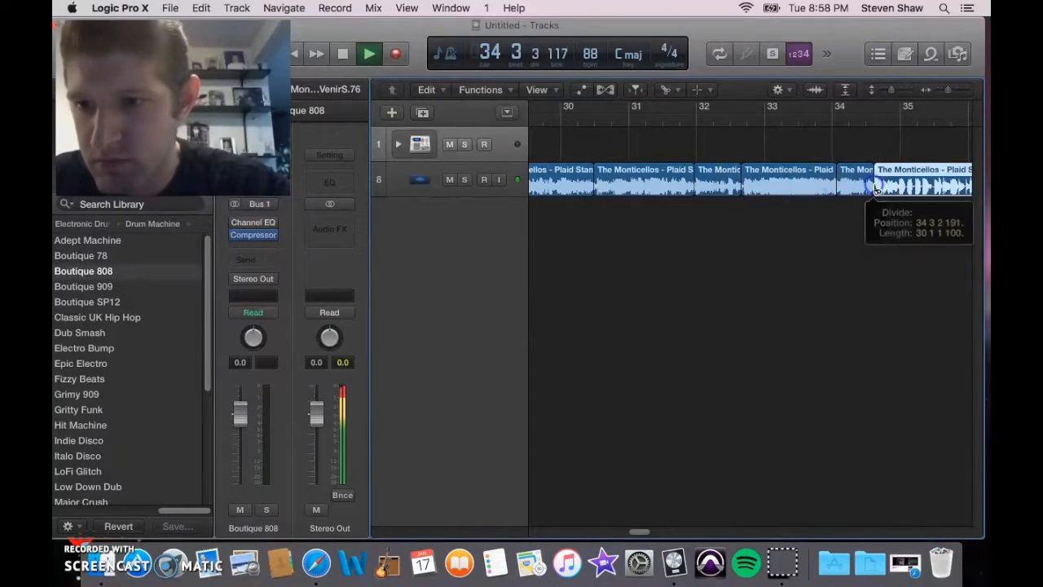
click(932, 189)
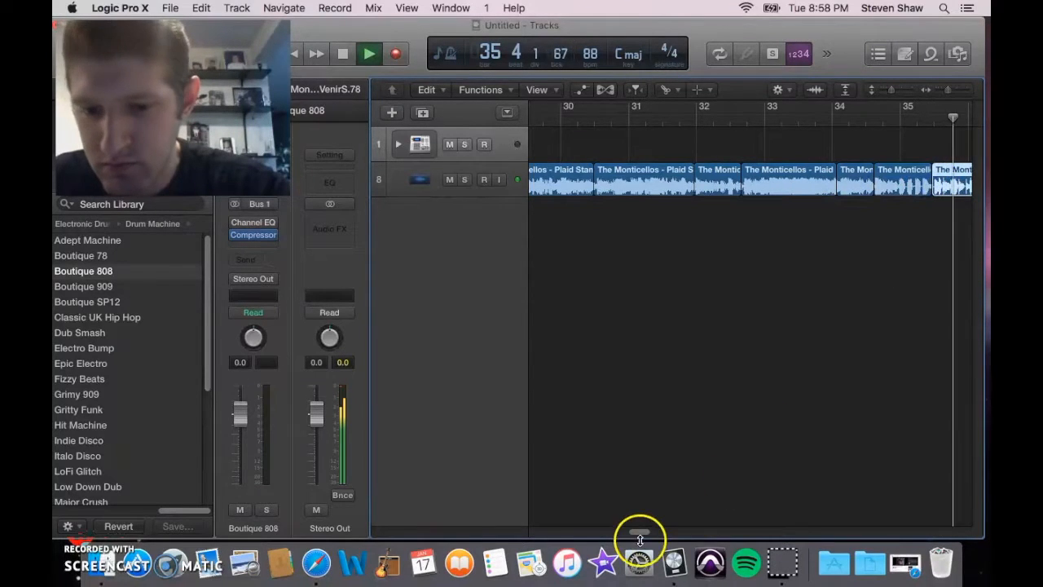
Step: Divide the remaining sample five more times, in late bar 36, early bar 38, early bar 40, mid bar 41 and mid bar 42
drag(640, 535, 654, 535)
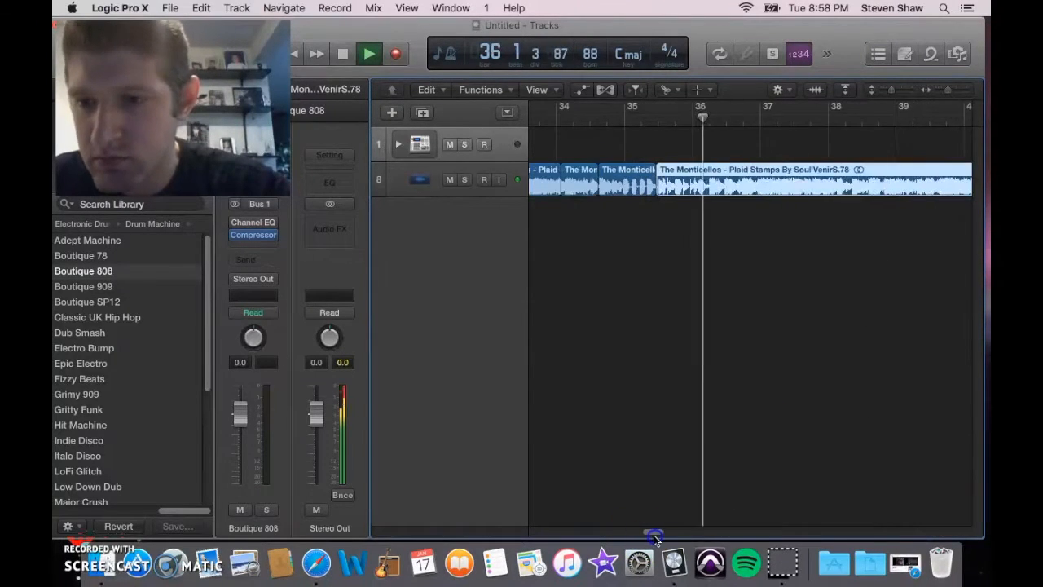
click(756, 194)
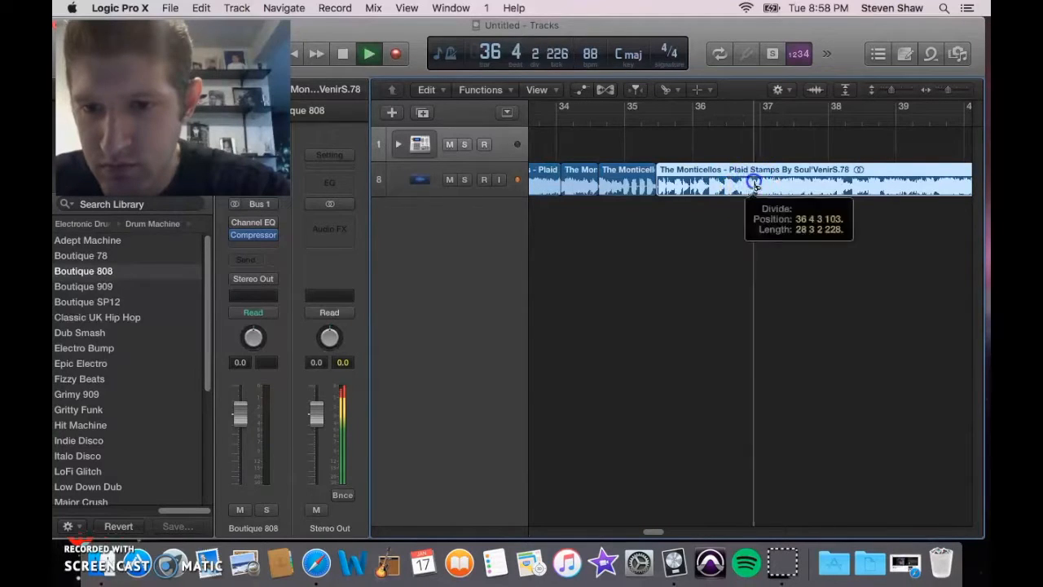
click(851, 191)
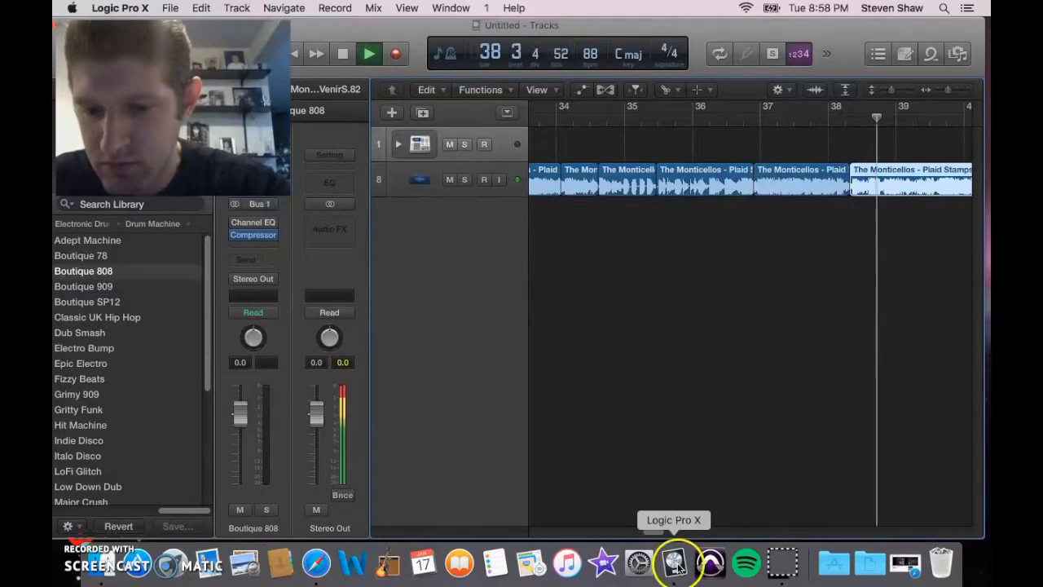
drag(660, 536, 671, 535)
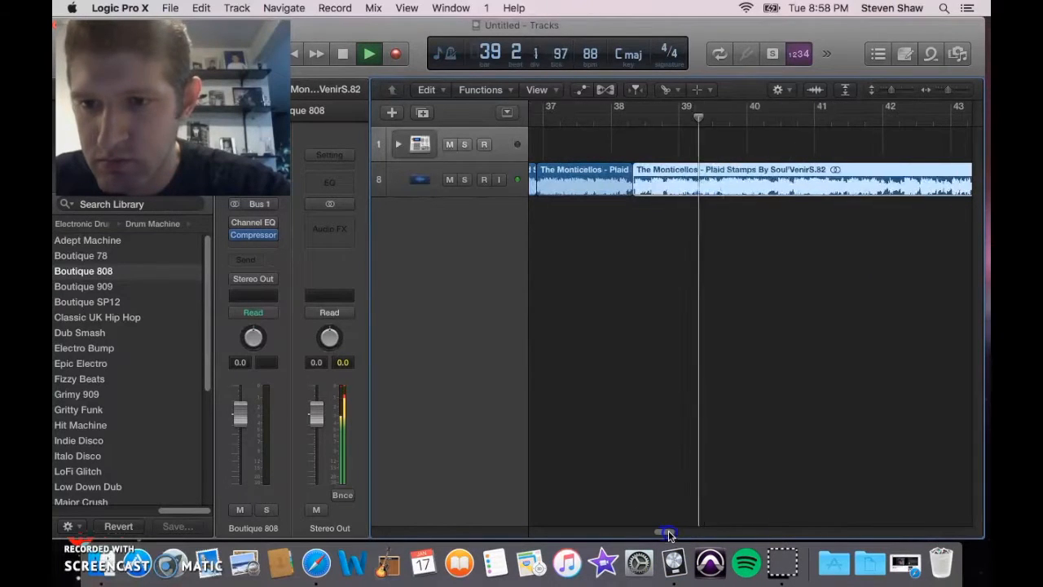
click(772, 185)
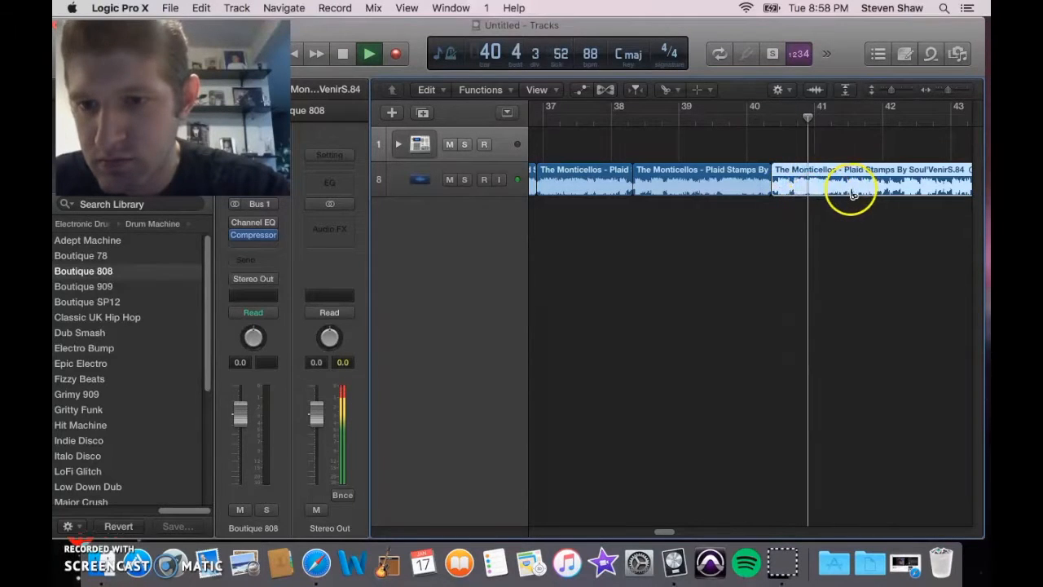
click(845, 186)
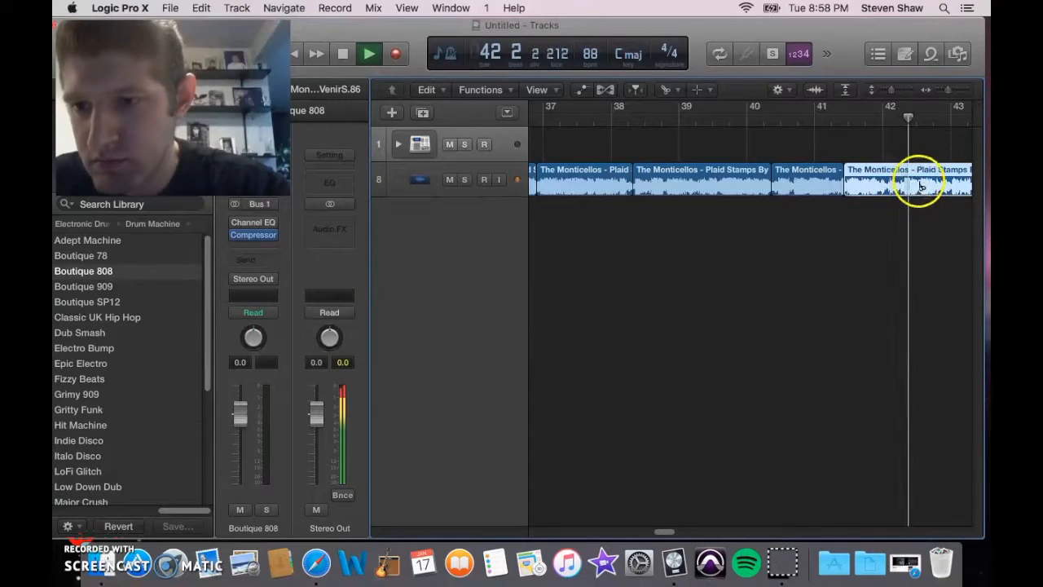
click(921, 186)
Step: Cut five further slices, dividing the sample in early bar 43, mid bar 44, late bar 45, mid bar 47 and early bar 49
drag(664, 532, 674, 534)
click(714, 185)
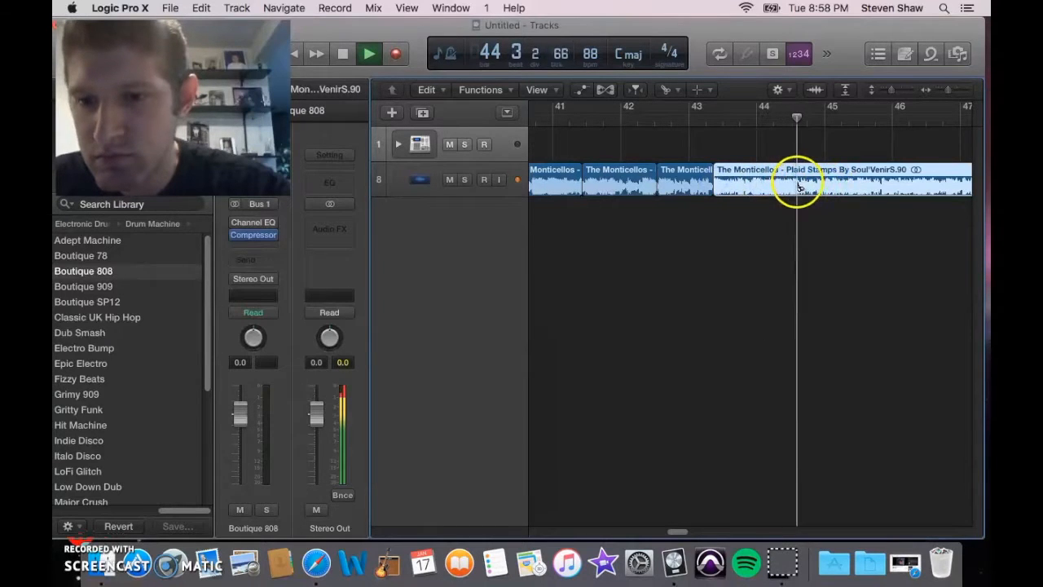
click(799, 186)
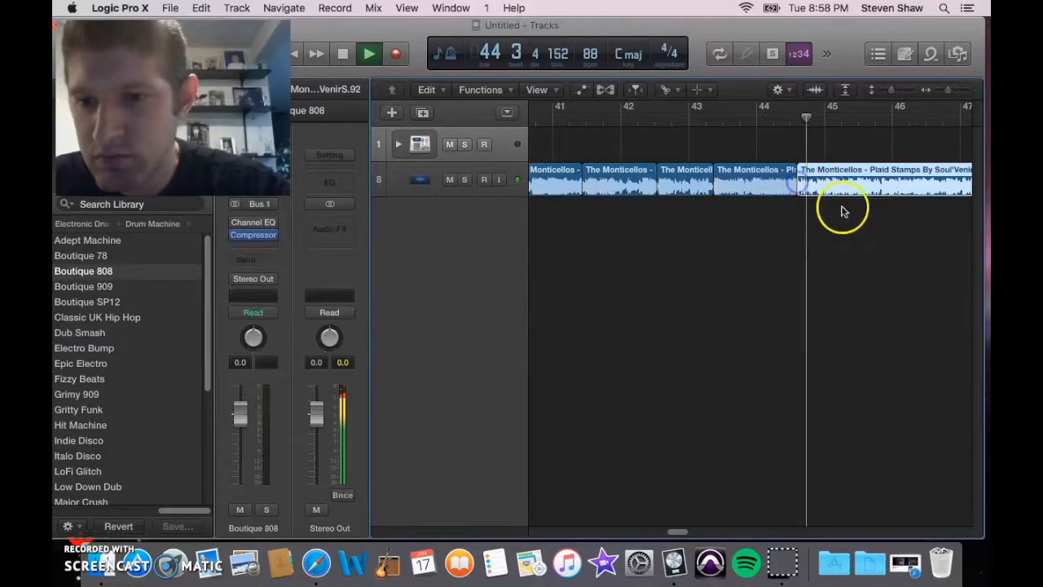
click(880, 186)
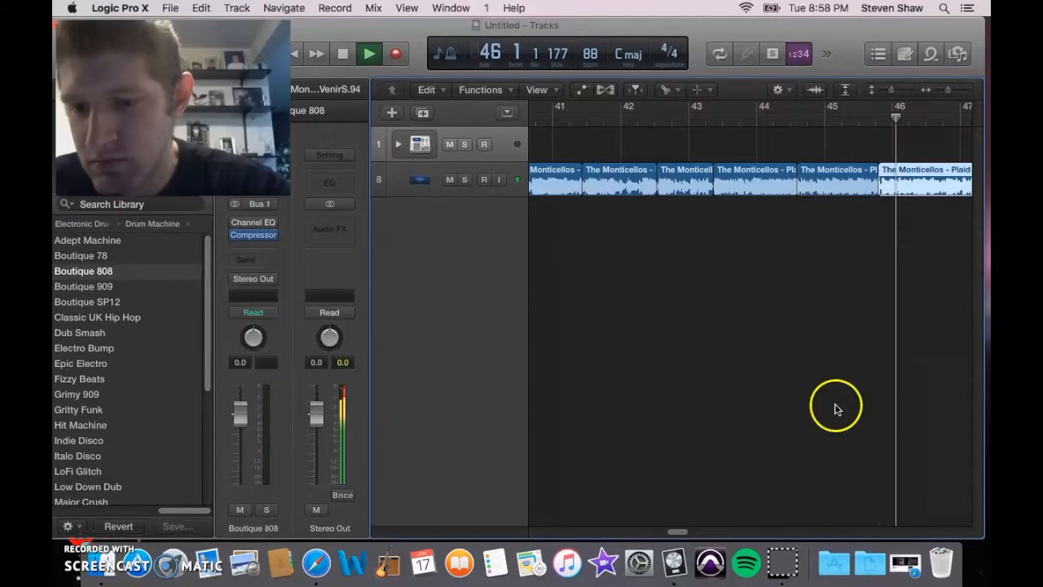
drag(677, 531, 687, 531)
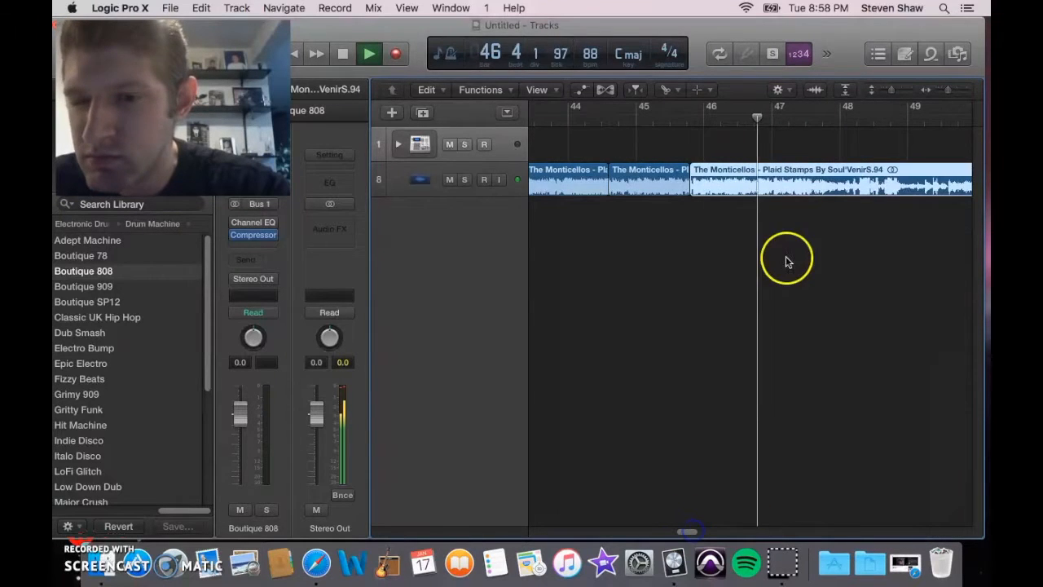
click(815, 192)
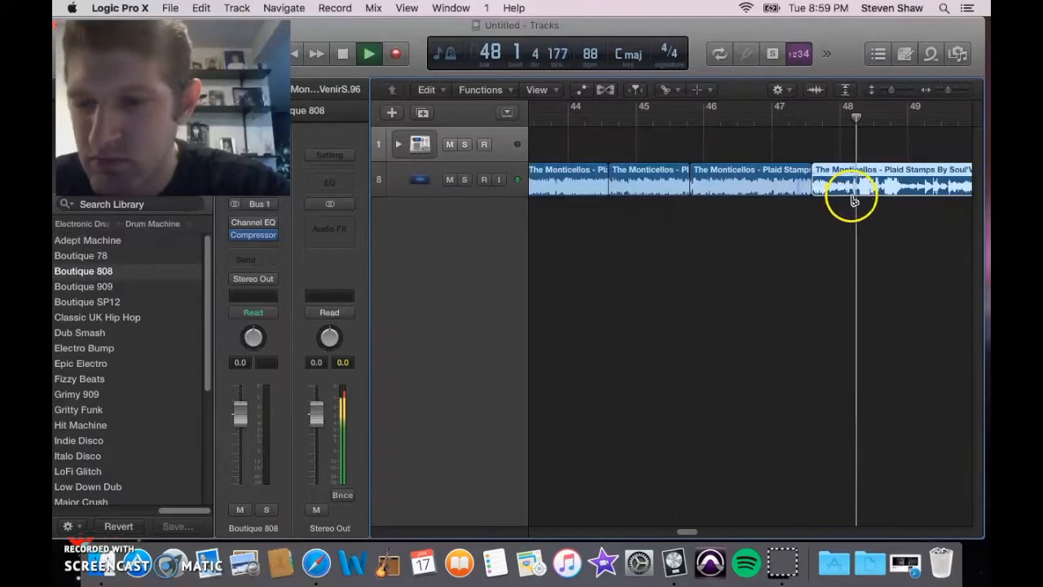
click(921, 190)
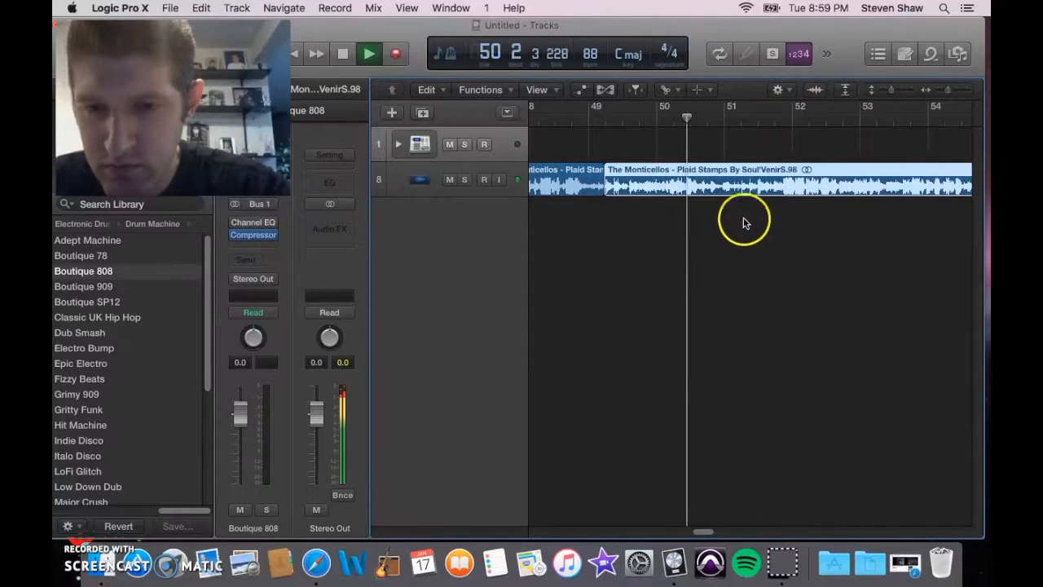
Step: Divide the remaining region in late bars 50 and 51, mid bar 53, late bar 54 and early bar 55
click(722, 181)
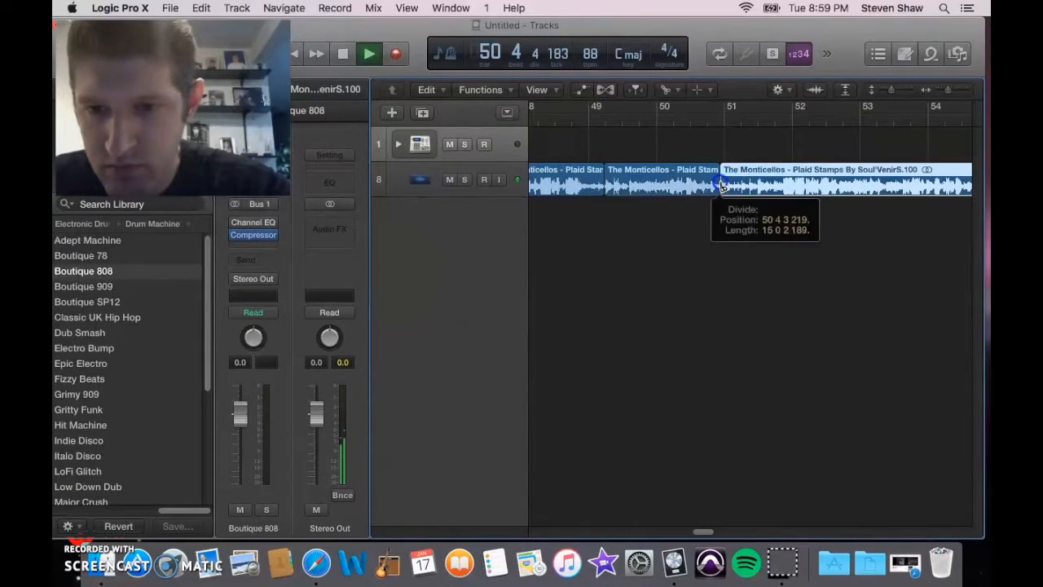
click(781, 189)
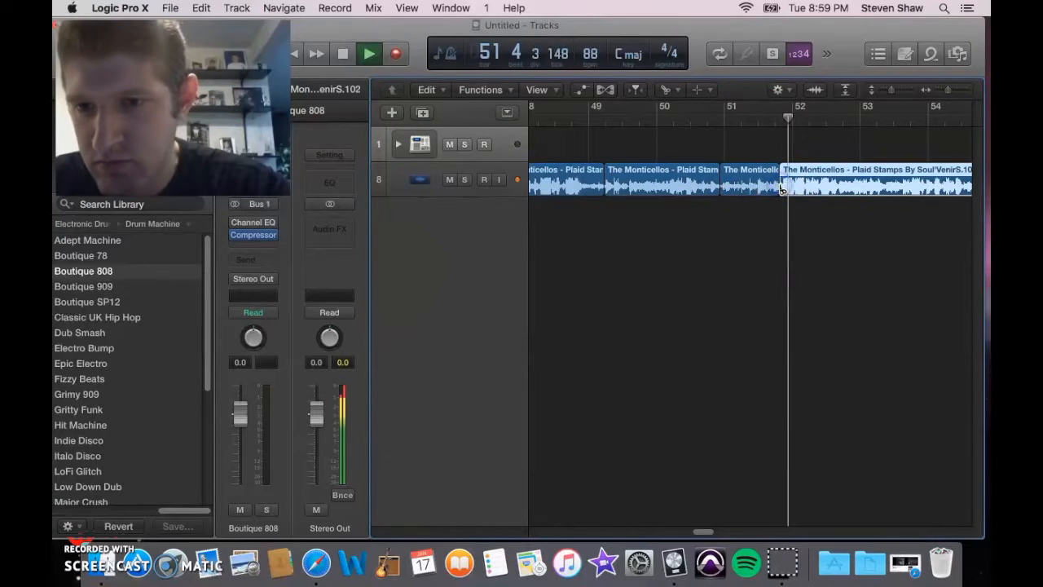
drag(703, 530, 712, 531)
click(726, 187)
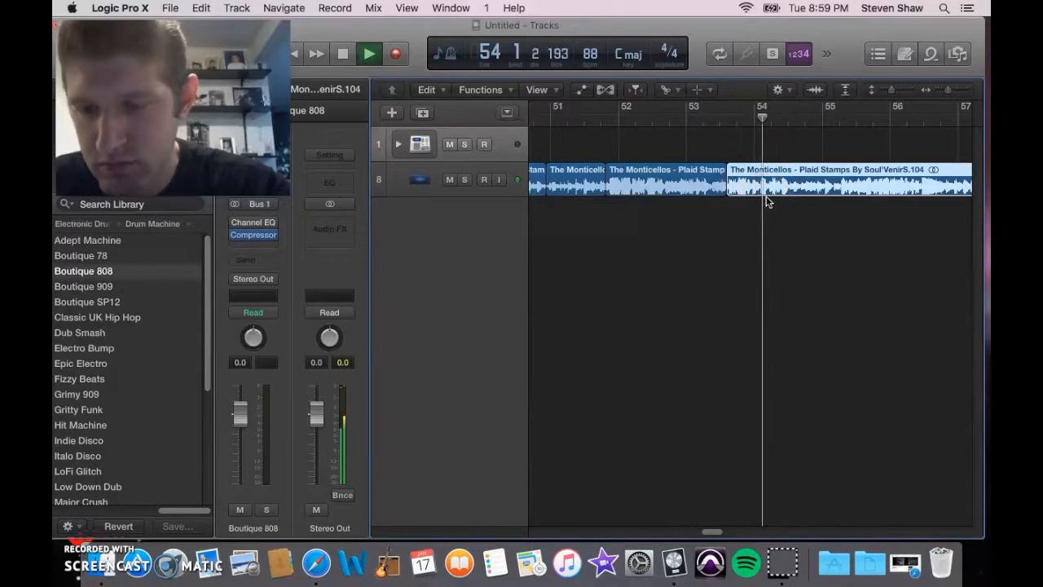
click(799, 187)
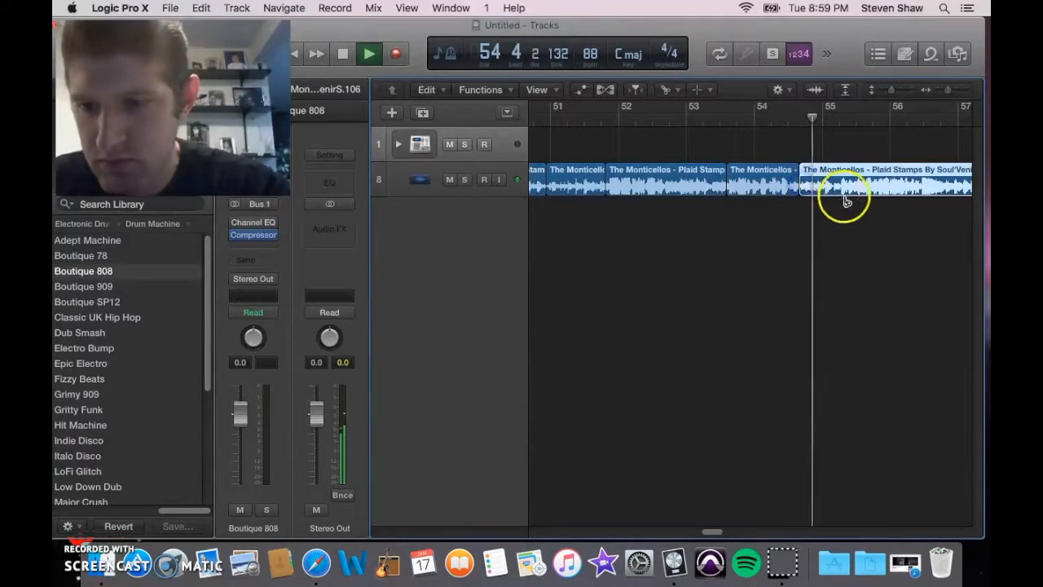
click(840, 187)
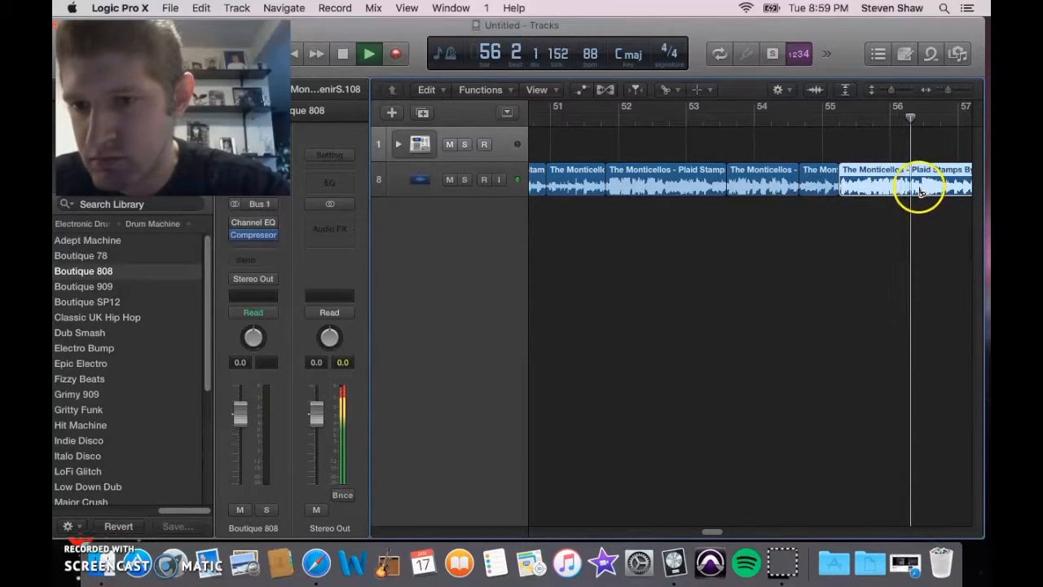
Step: Finish chopping the sample with cuts in mid bar 56, at bar 59, mid bar 61 and mid bar 62, and stop playback
click(920, 192)
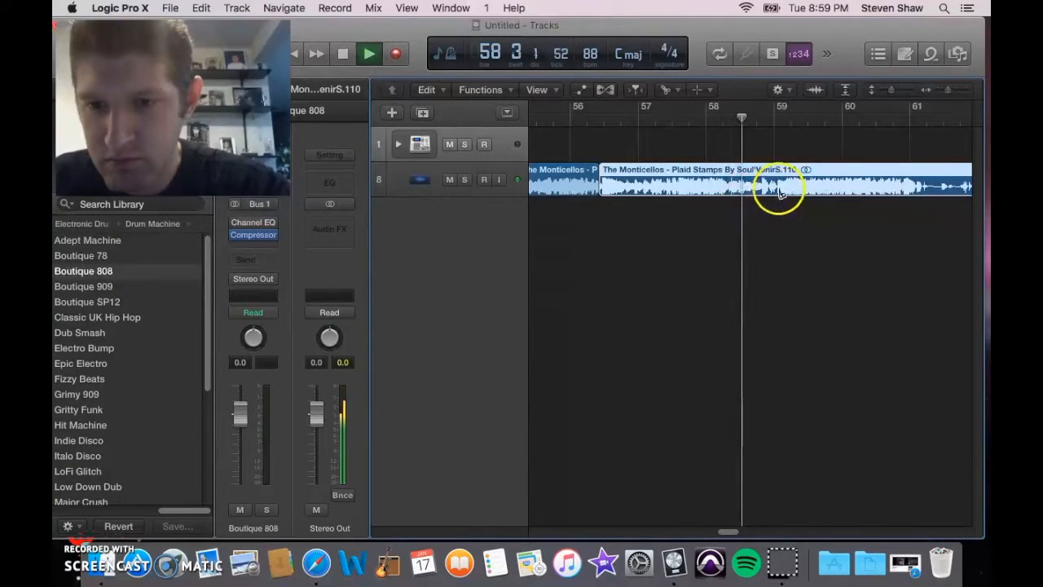
click(775, 192)
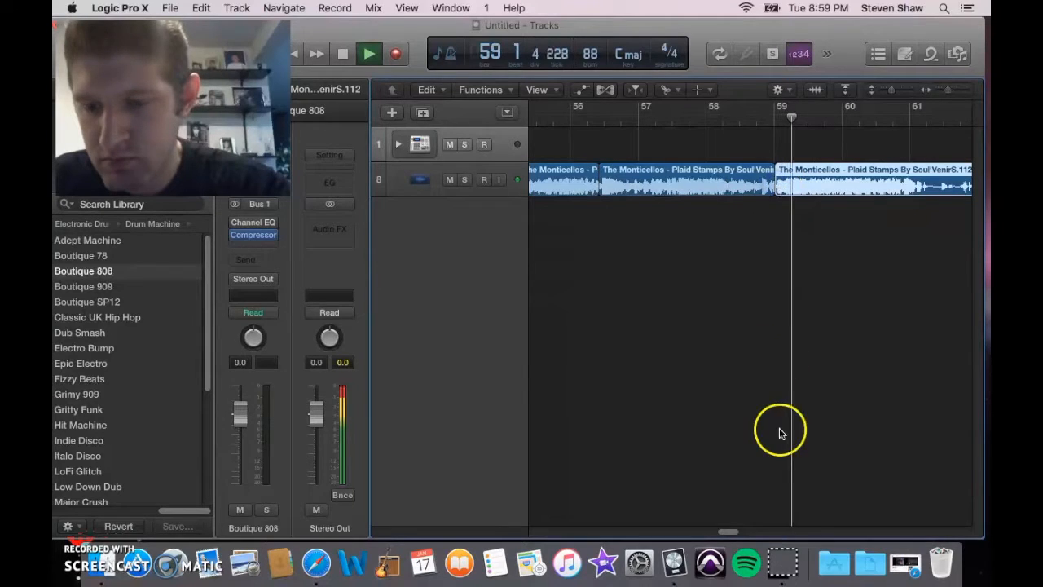
drag(733, 530, 740, 530)
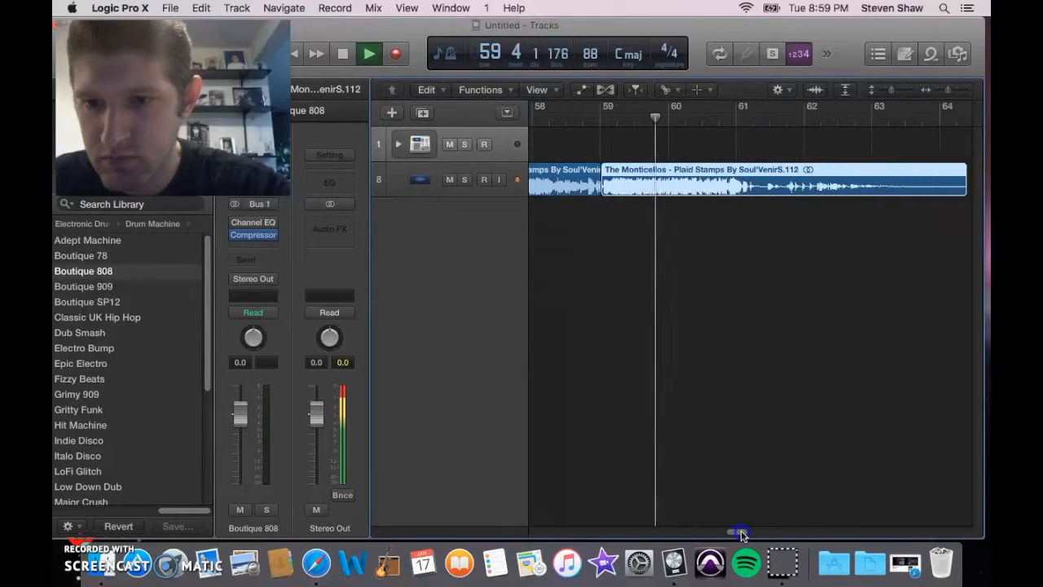
click(766, 192)
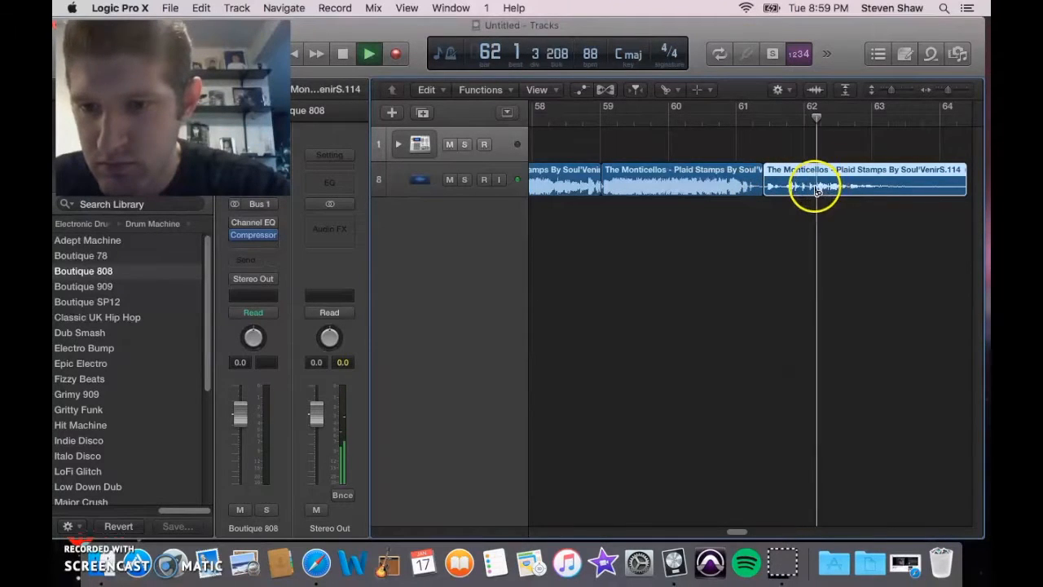
click(848, 188)
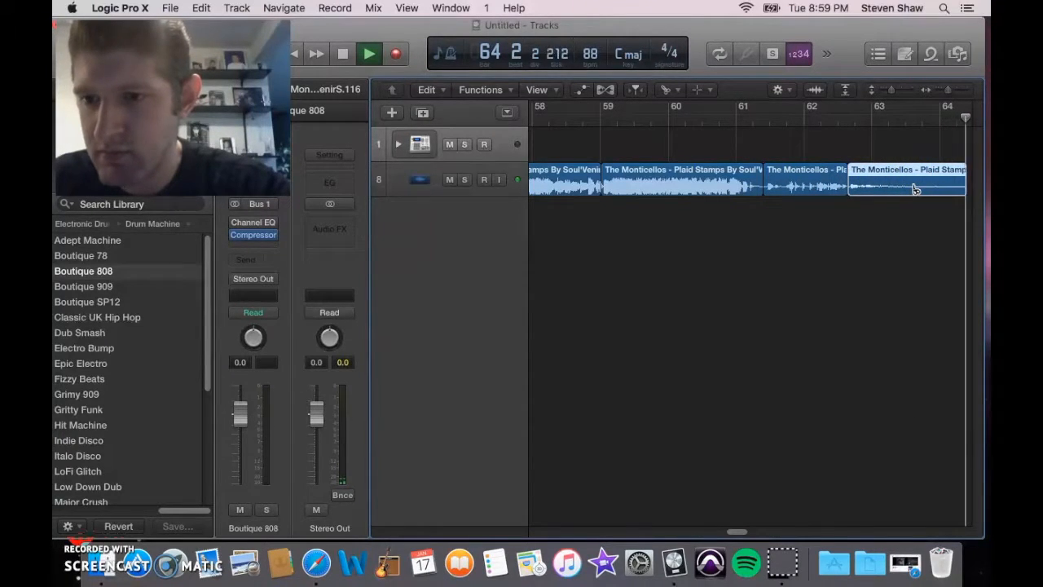
key(space)
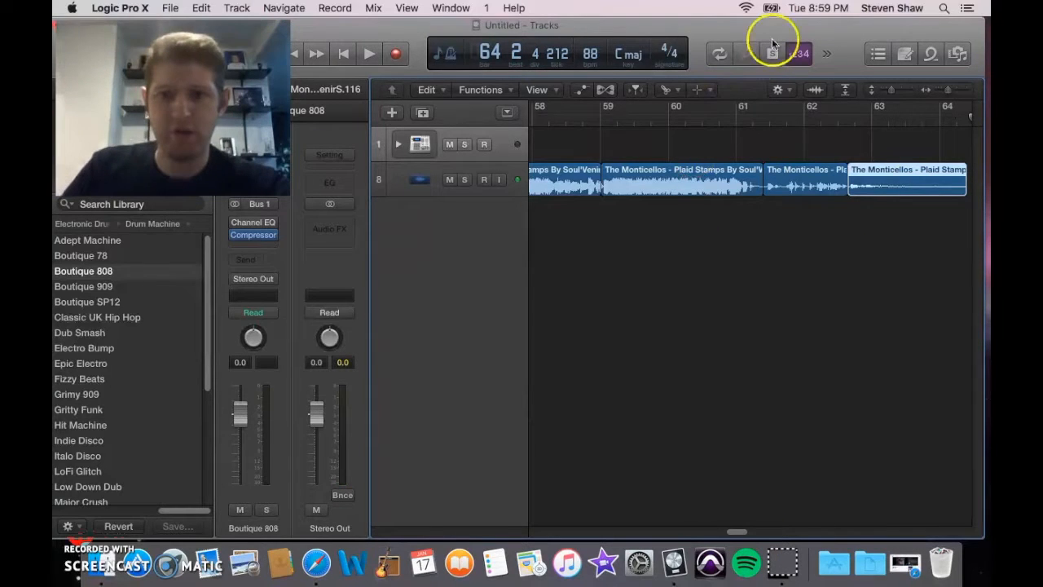
Step: Switch back to the Pointer tool, create one software instrument track with the default patch and record-enable it
click(664, 89)
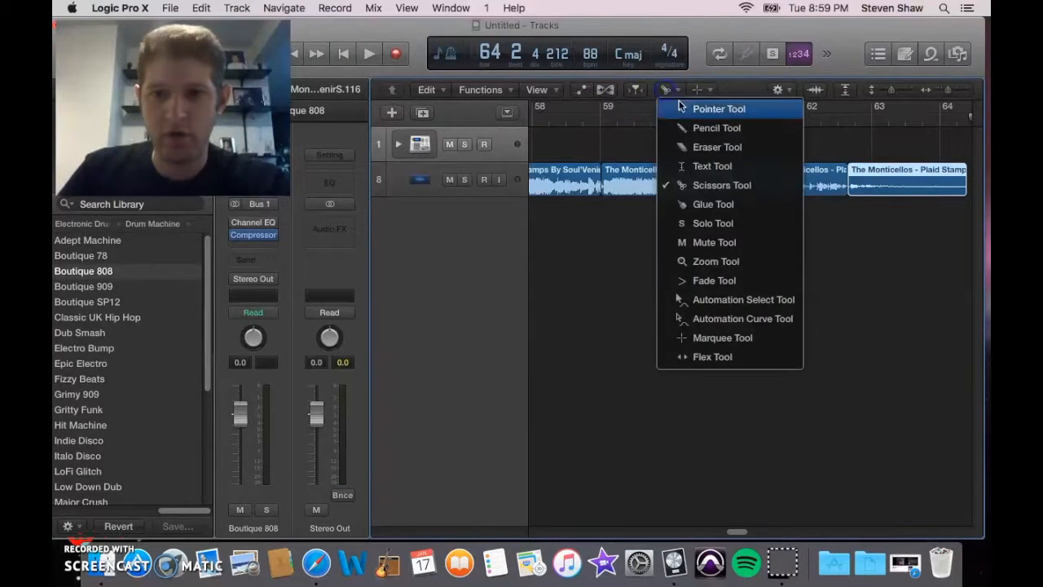
click(717, 105)
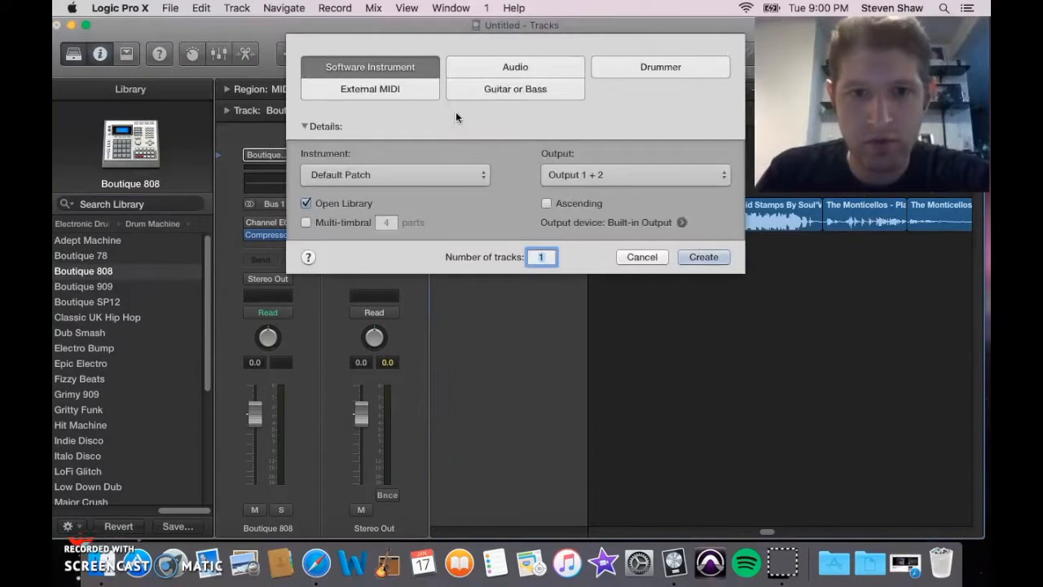
click(703, 257)
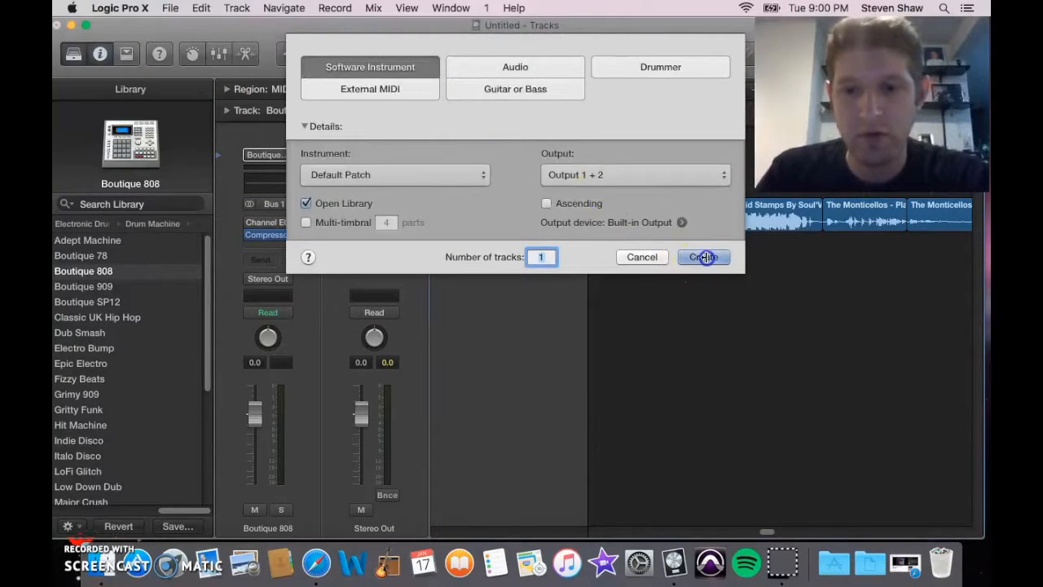
click(543, 180)
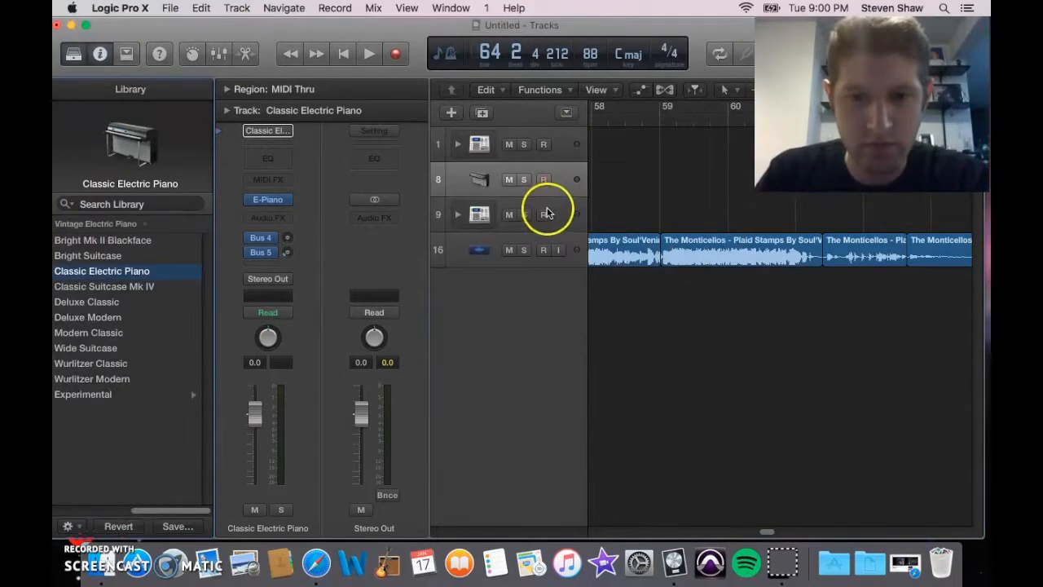
Step: Replace the new track's electric piano instrument with the EXS24 sampler
click(285, 200)
mouse_move(289, 376)
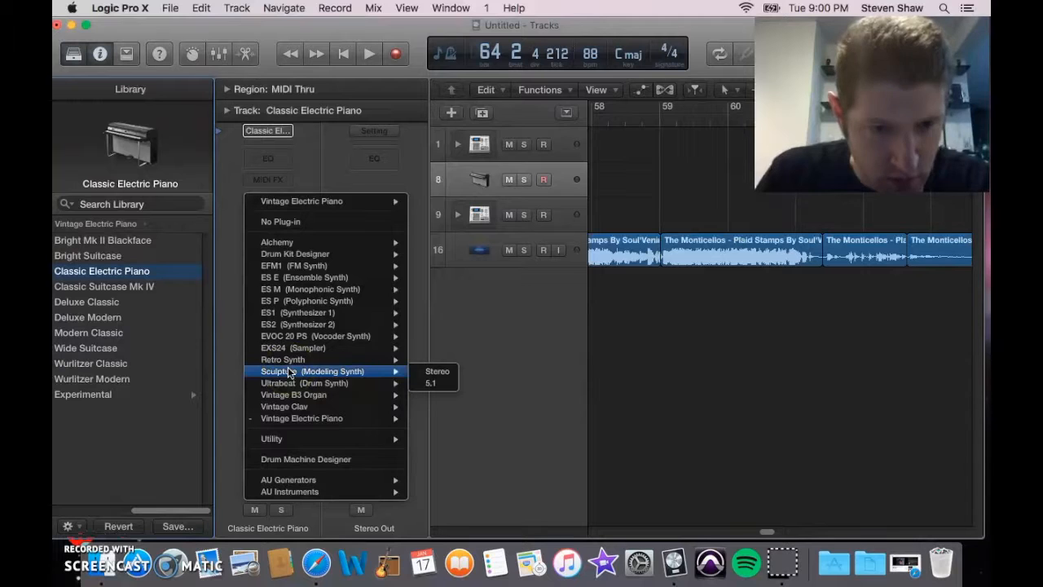
mouse_move(298, 350)
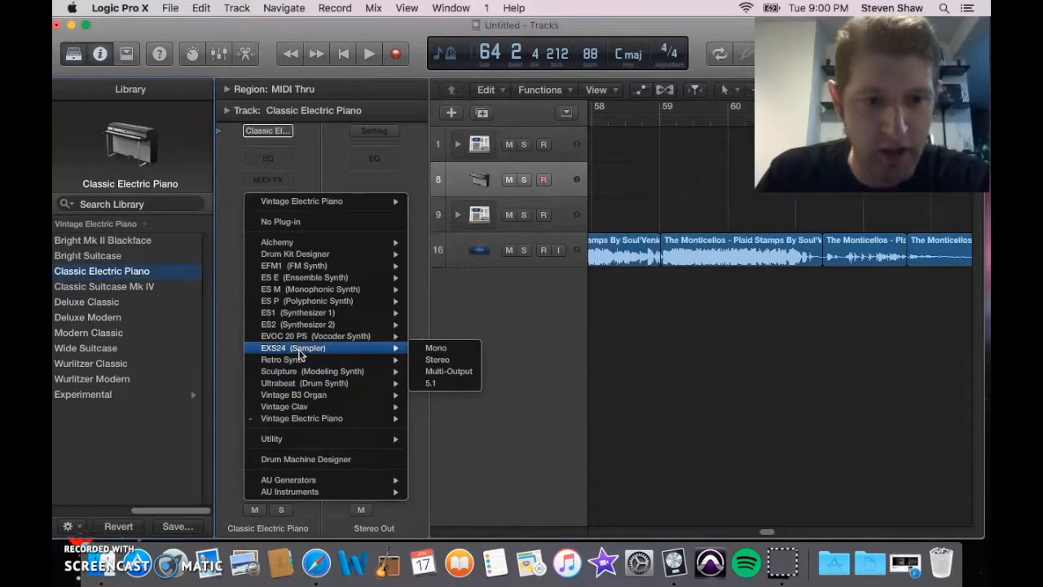
click(300, 350)
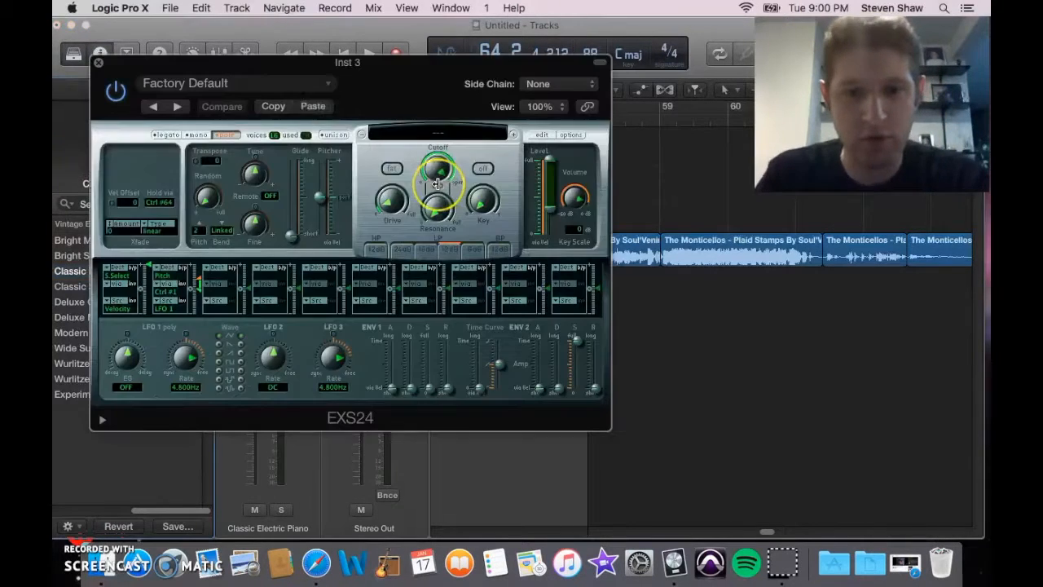
Step: Open the EXS24 instrument editor, close the sampler's plug-in window and move the editor aside to uncover the sliced audio track
click(539, 134)
drag(574, 37, 540, 174)
click(92, 55)
click(374, 175)
drag(522, 170, 202, 36)
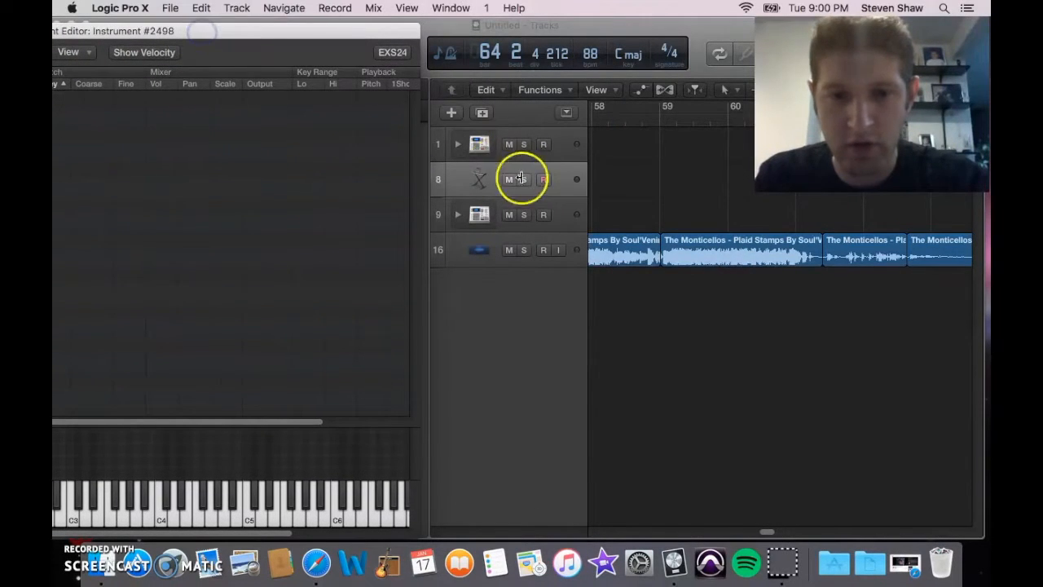
Step: Delete the second drum kit track, the one directly above the sliced audio track
click(556, 200)
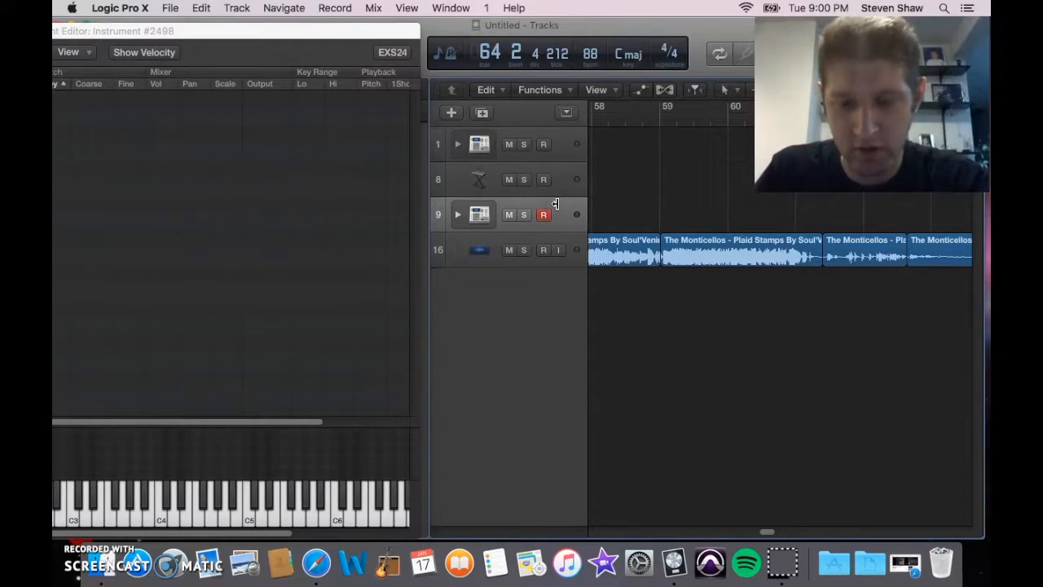
key(super+BackSpace)
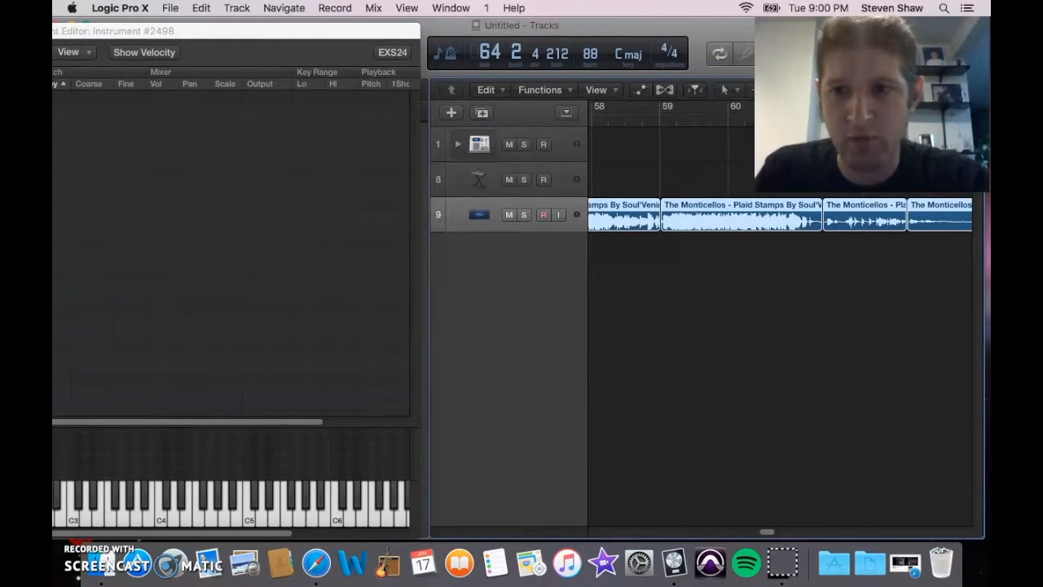
drag(872, 104, 550, 109)
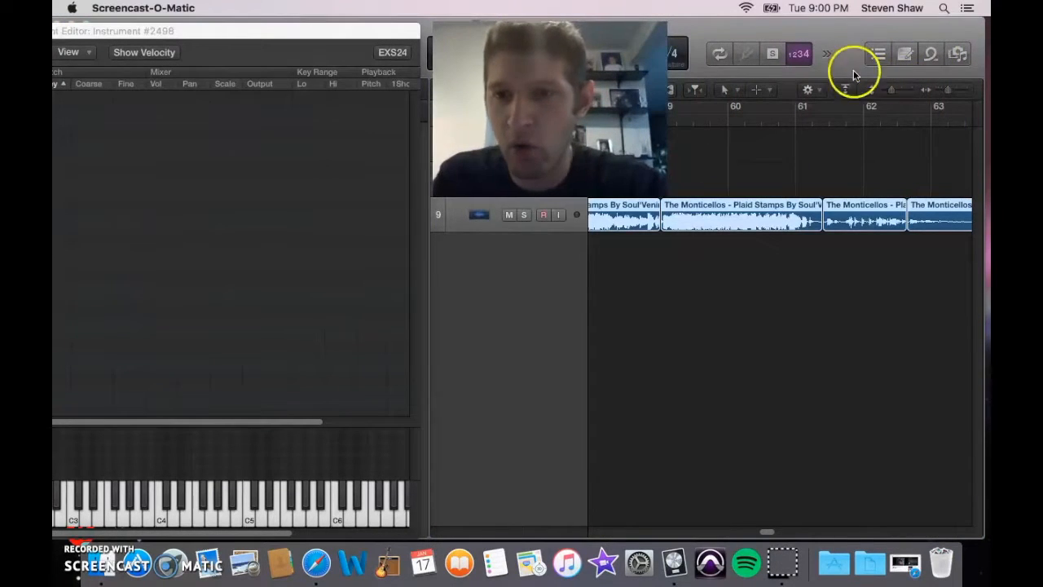
Step: Load all the sliced audio regions into the EXS24 instrument editor as contiguous zones, one note wide, starting at C1
drag(769, 531, 777, 529)
drag(832, 282, 216, 216)
click(652, 220)
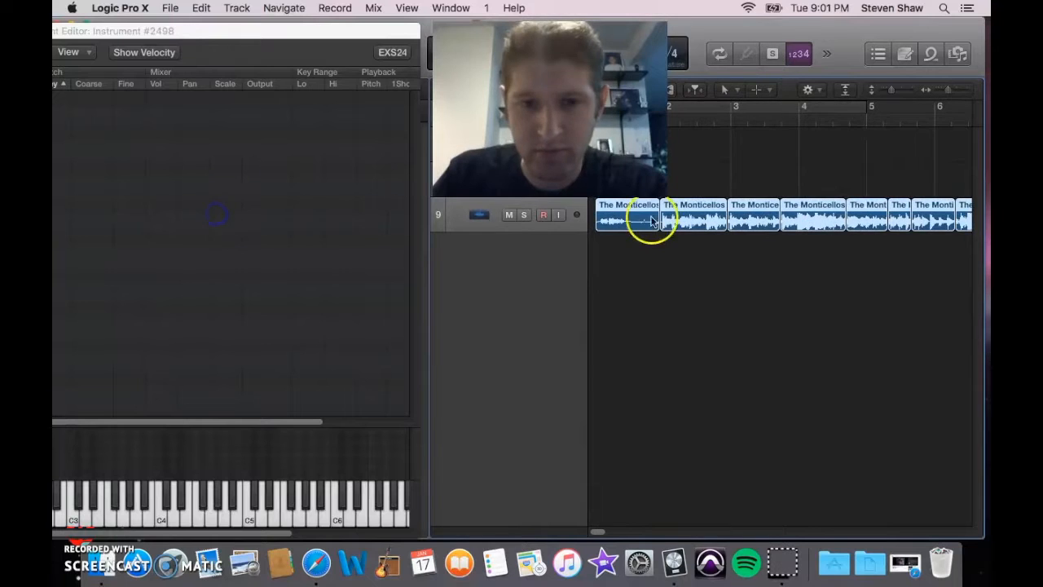
drag(626, 223, 286, 158)
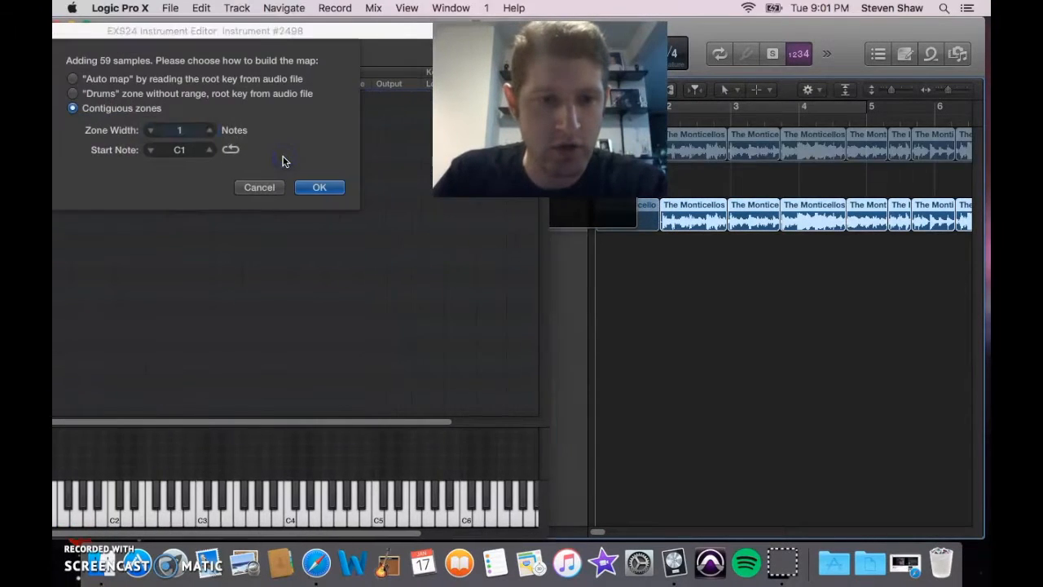
drag(546, 114, 777, 114)
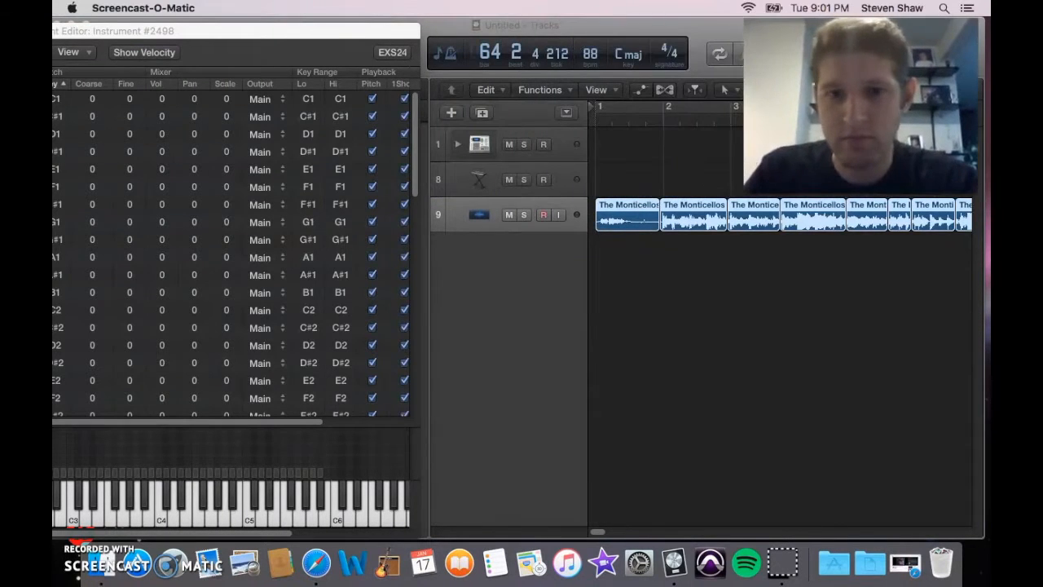
Step: Move the instrument editor back into full view and turn off 1Shot playback for every zone from C1 to A#5
drag(405, 26, 698, 27)
mouse_move(742, 159)
mouse_down()
mouse_move(745, 381)
mouse_move(734, 167)
mouse_up()
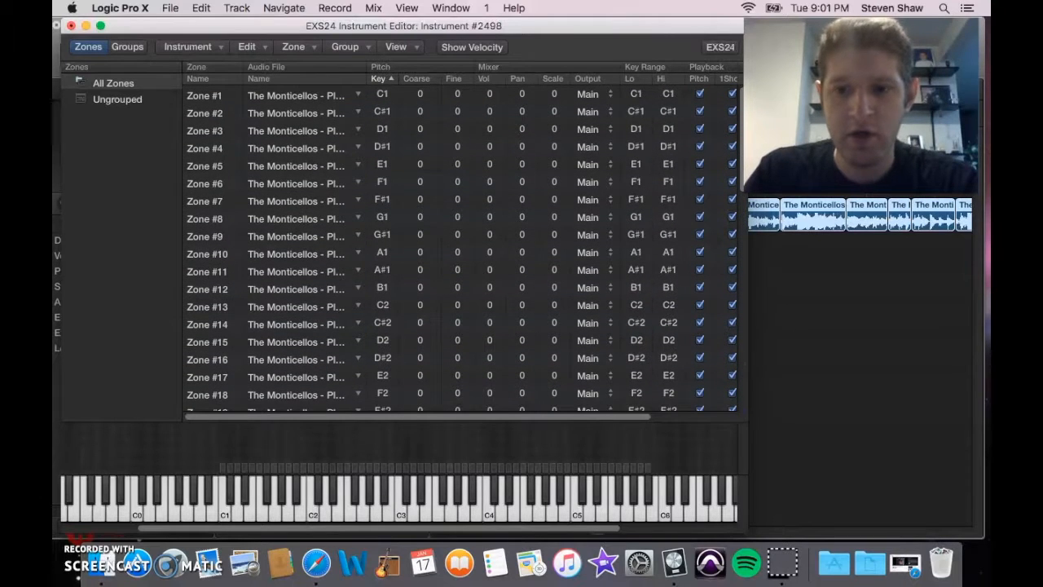
drag(642, 419, 715, 403)
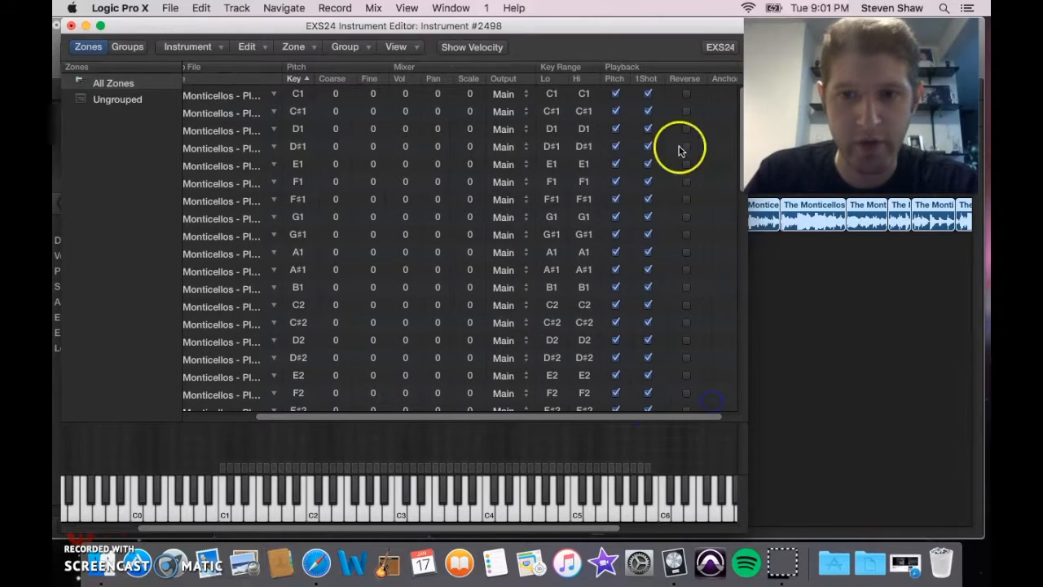
click(649, 96)
click(649, 112)
click(649, 129)
click(649, 149)
click(649, 166)
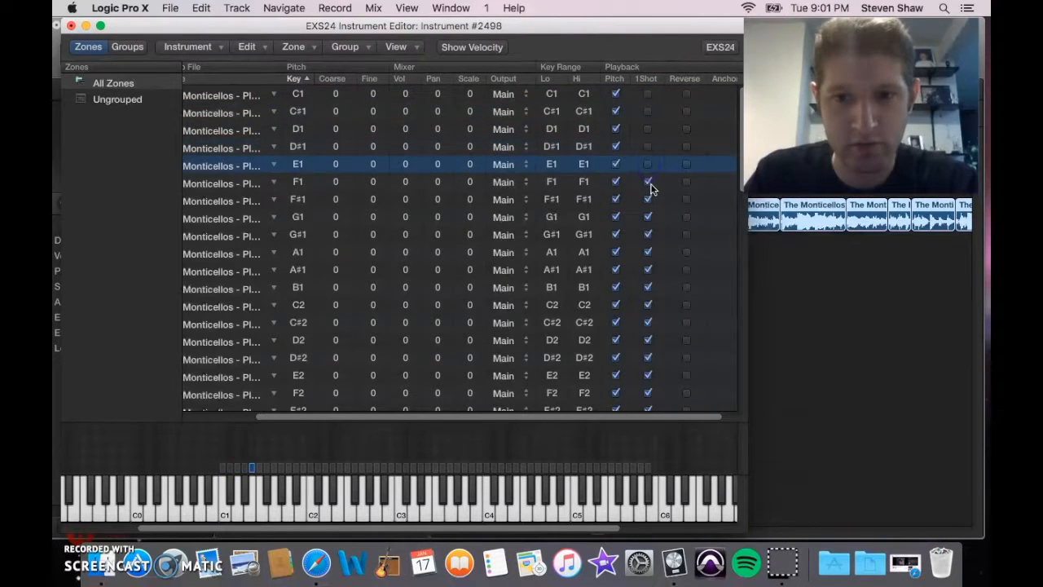
click(648, 184)
click(649, 202)
click(649, 218)
click(648, 236)
click(649, 253)
click(648, 332)
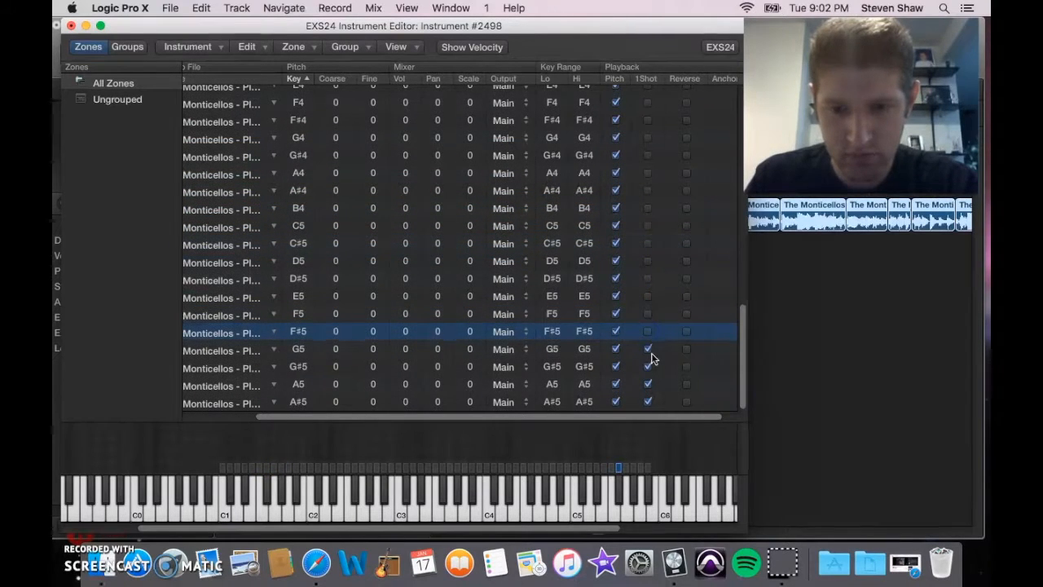
click(648, 348)
click(648, 367)
click(649, 384)
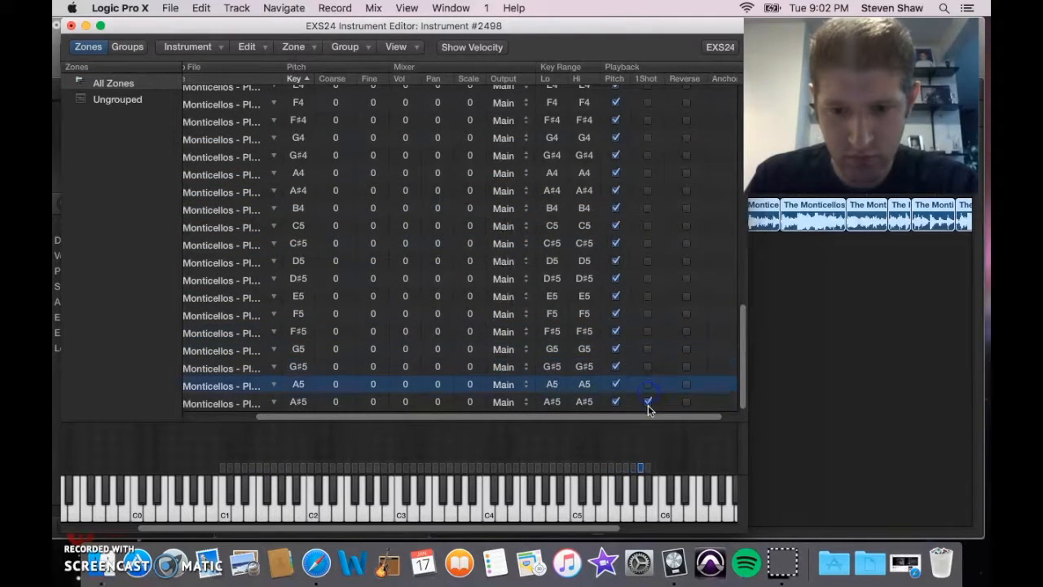
click(648, 402)
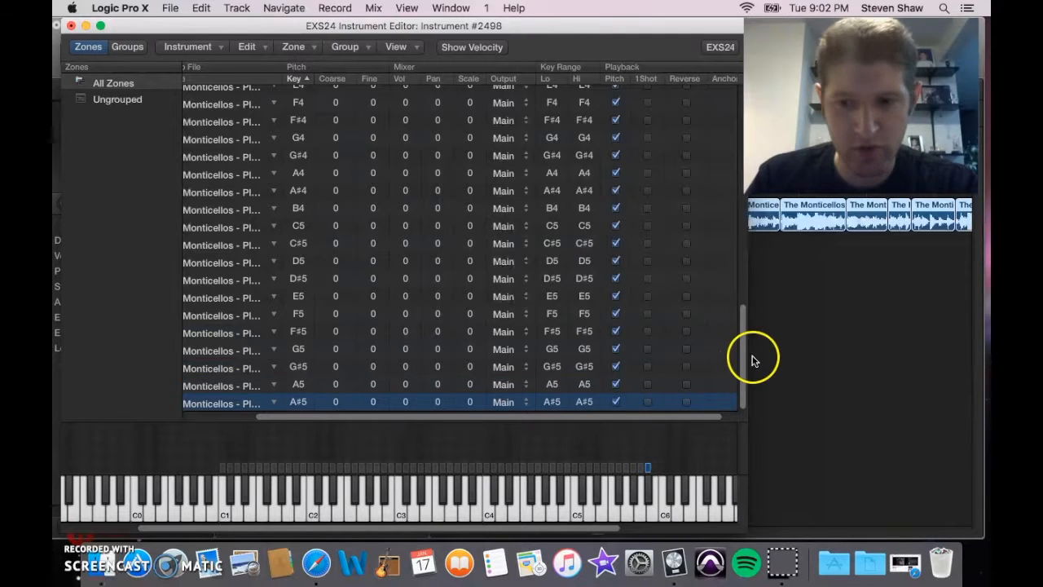
Step: Select all zones from C1 to A#5 and put them together into a new group
drag(743, 361, 725, 37)
shift+click(241, 98)
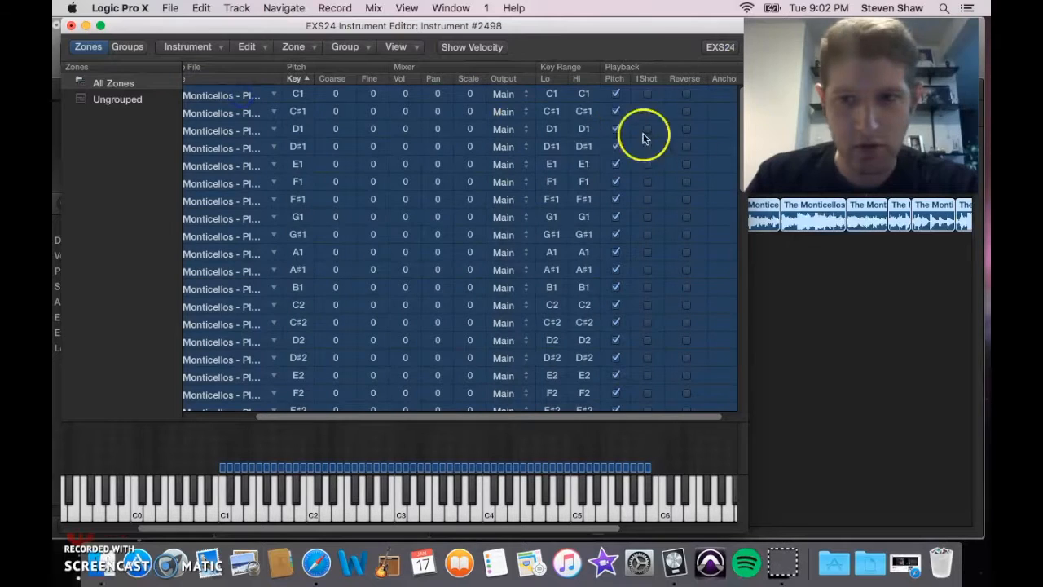
drag(741, 118, 703, 77)
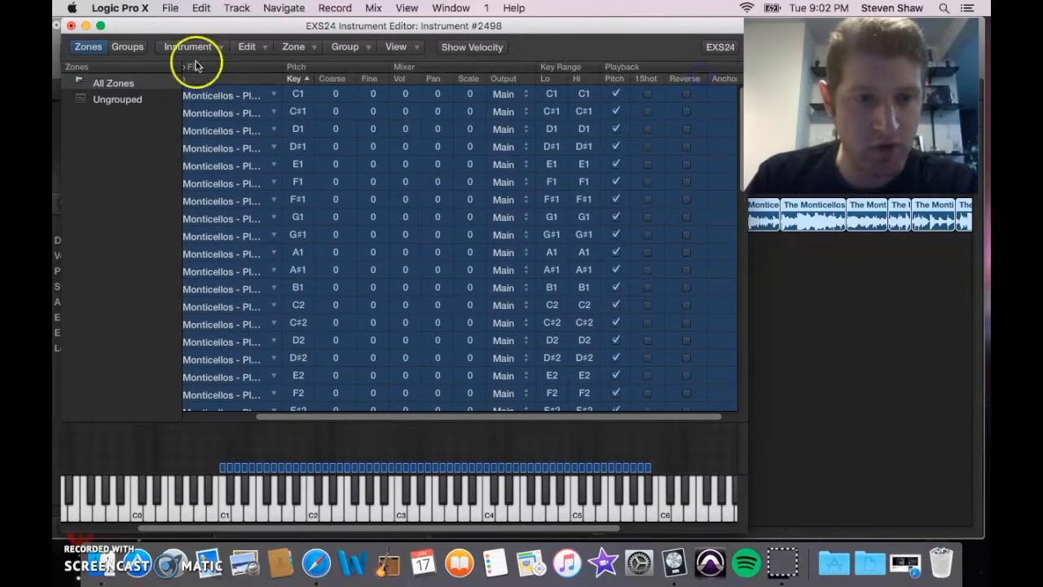
drag(230, 100, 127, 116)
click(113, 119)
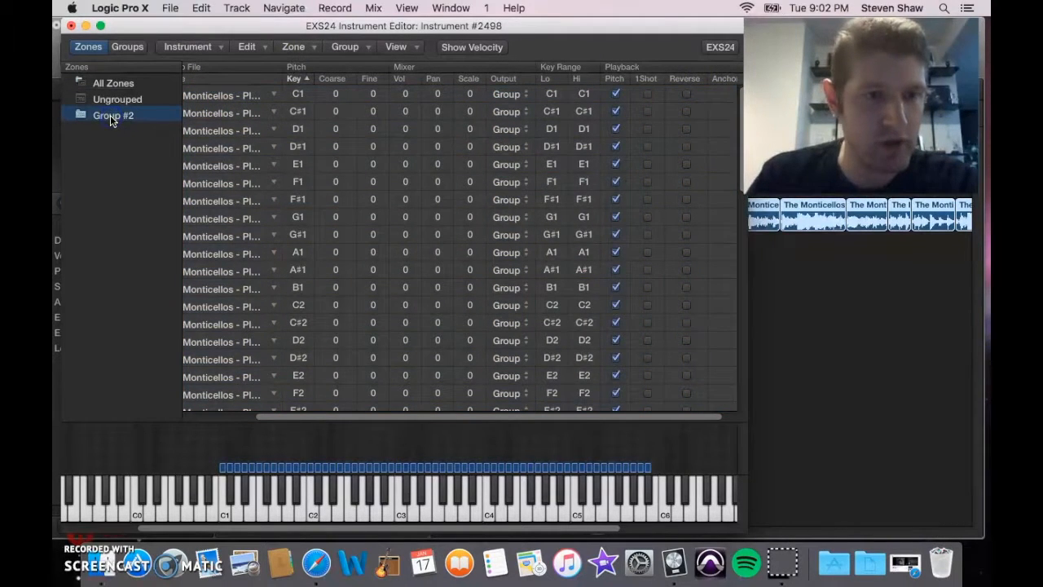
Step: Set the new zone group's polyphony to 1 voice
click(134, 46)
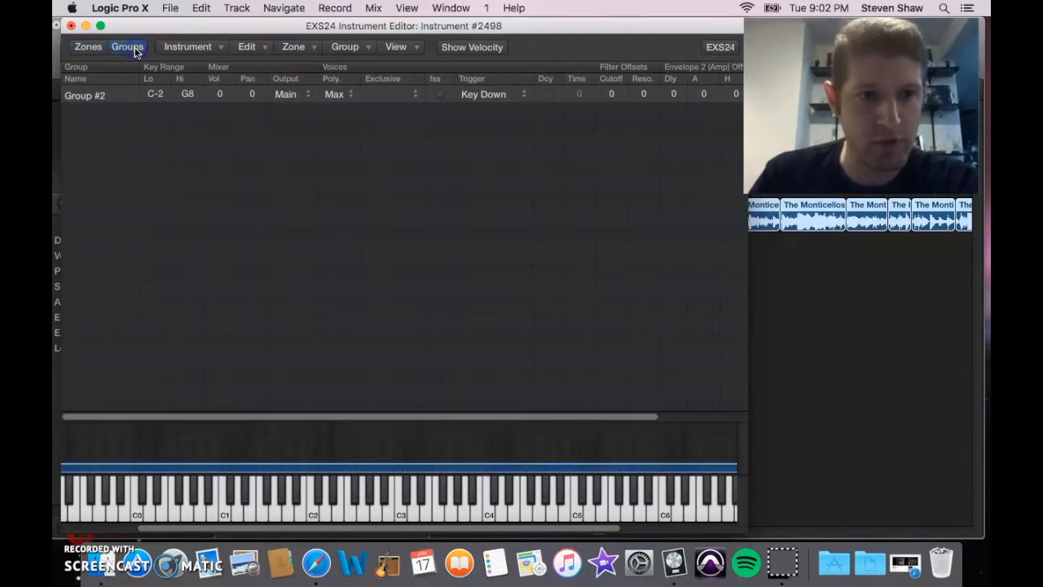
click(336, 95)
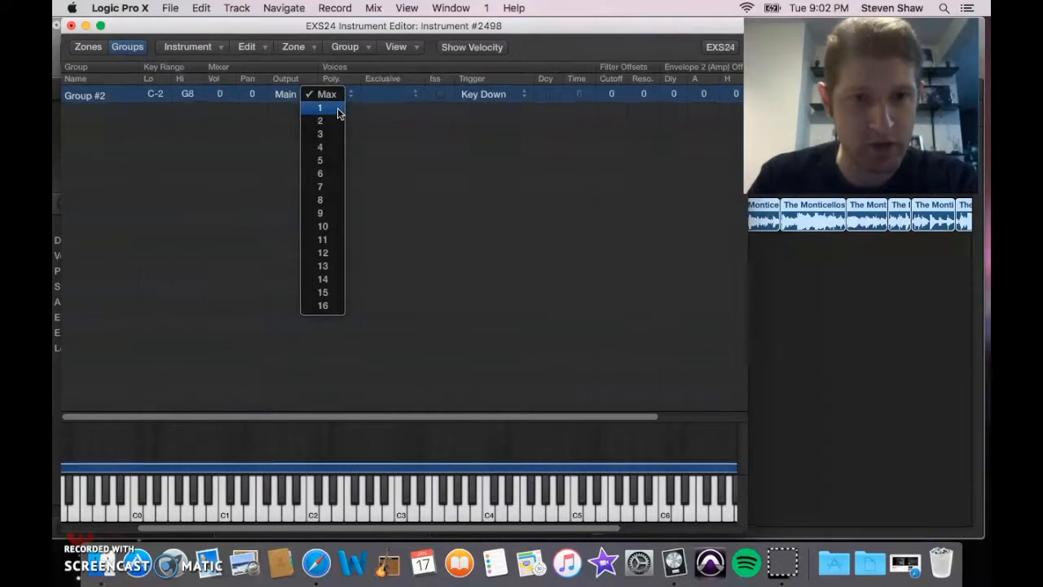
click(339, 110)
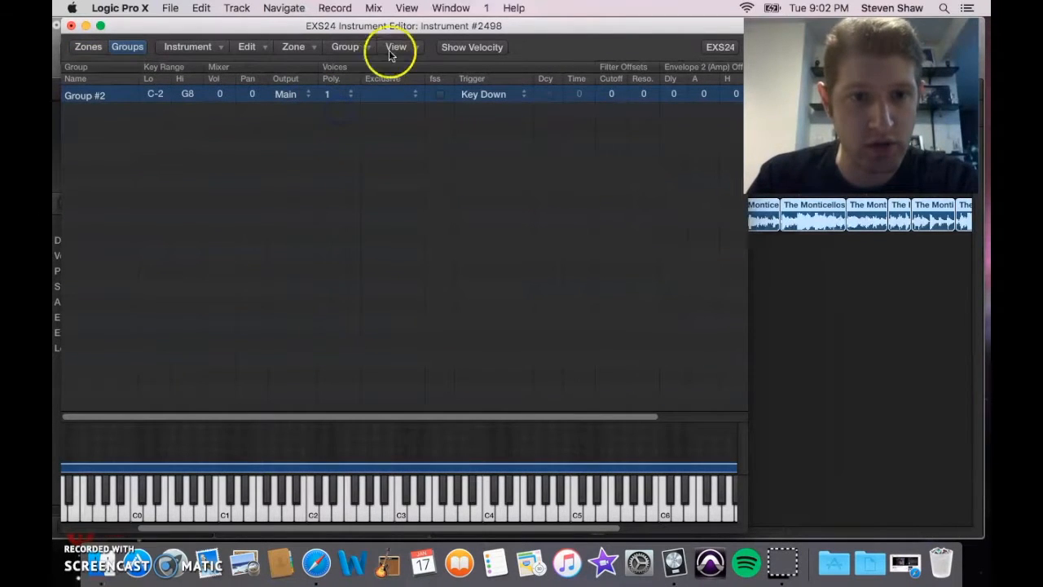
Step: Close the instrument editor and save the sampler instrument as "monticellous sample" in the Sampler Instruments folder
drag(569, 26, 594, 24)
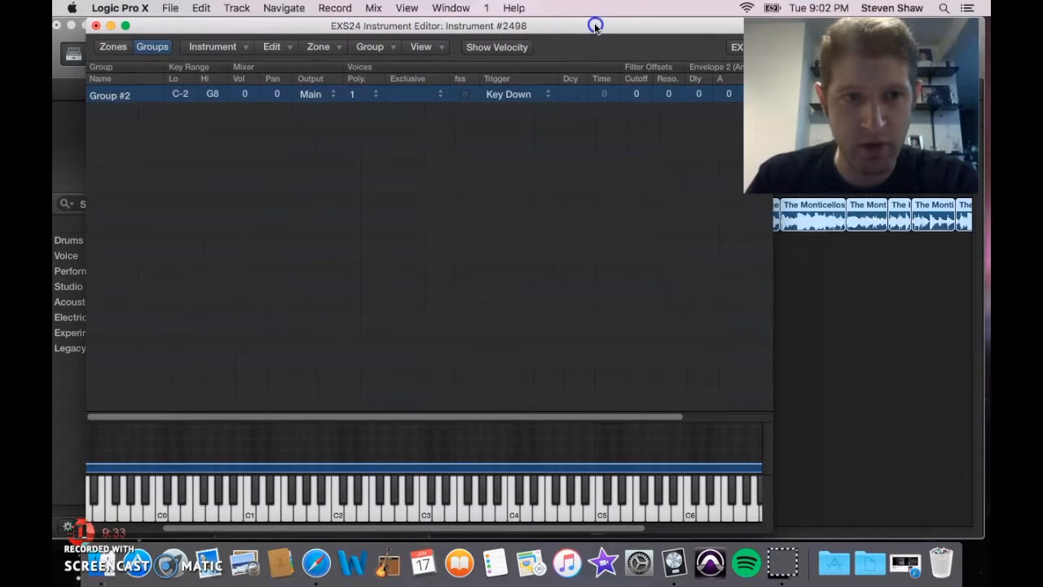
click(96, 27)
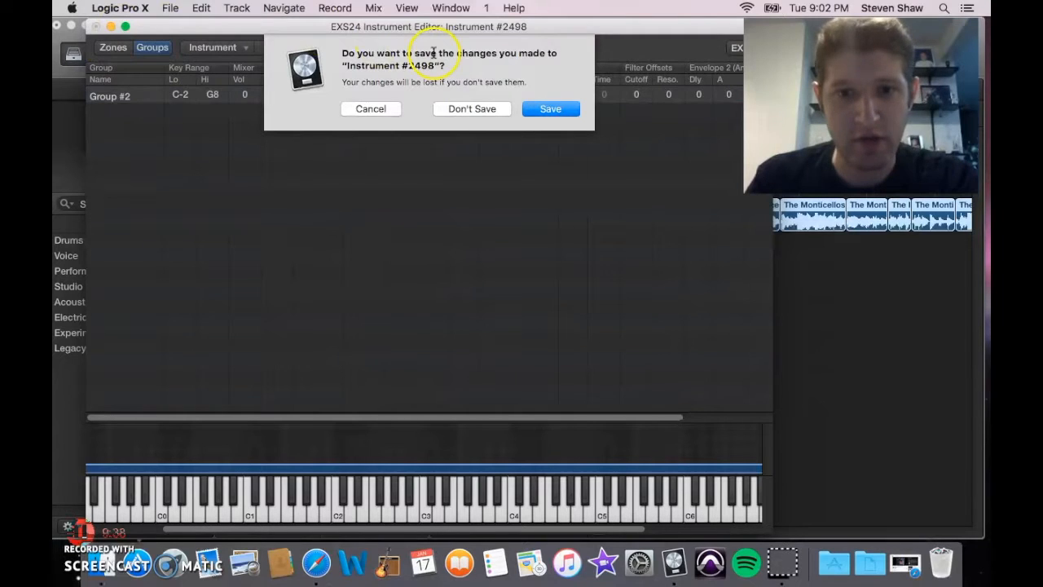
click(570, 109)
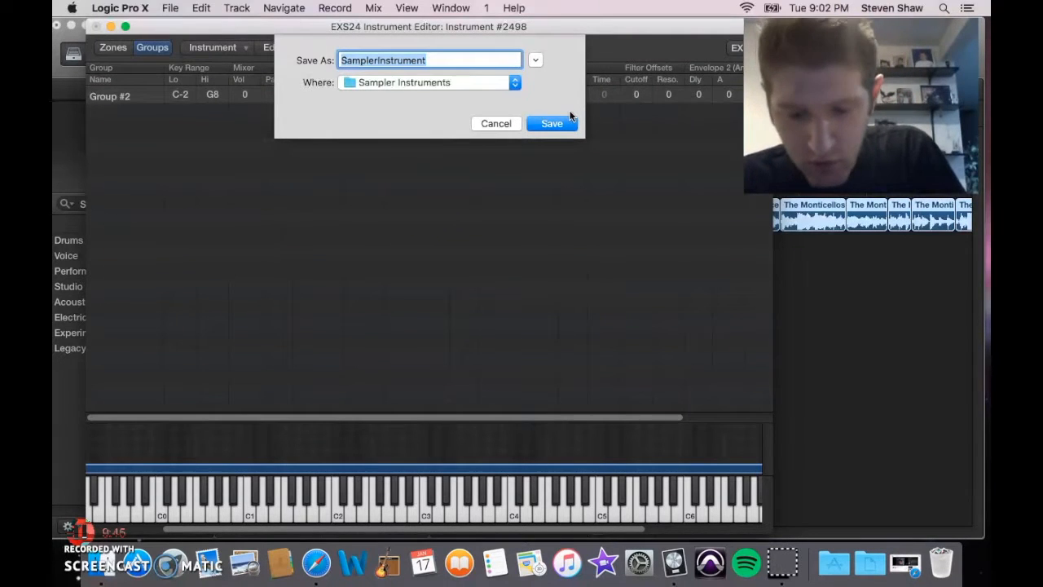
text(montic)
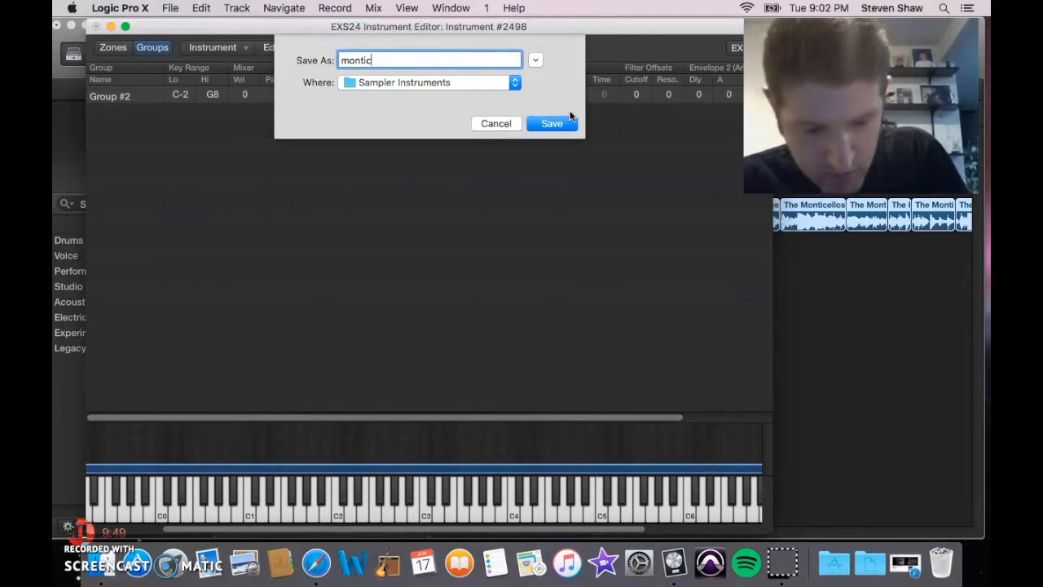
text(ellou)
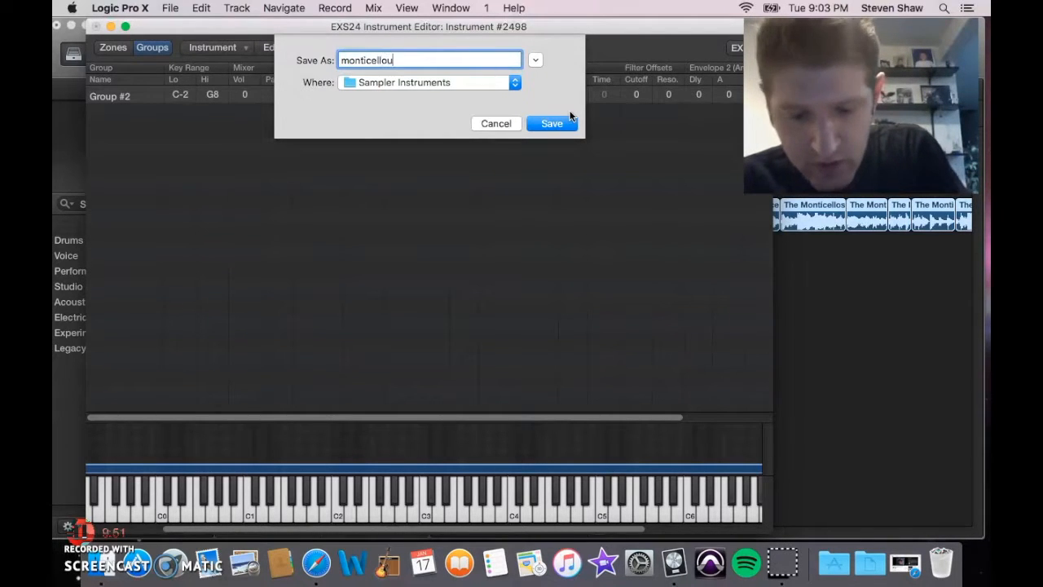
text(s sa)
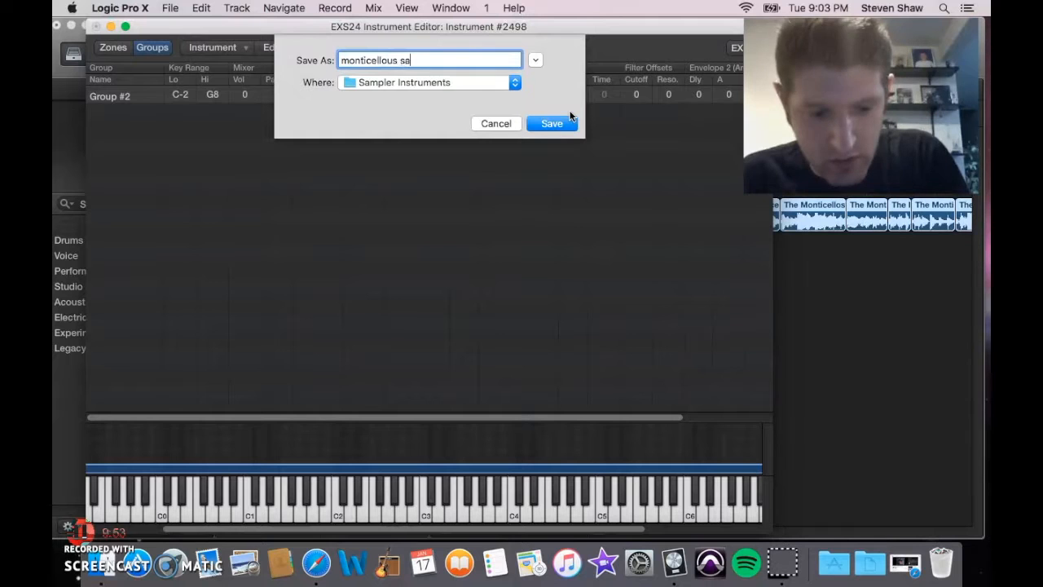
text(mple)
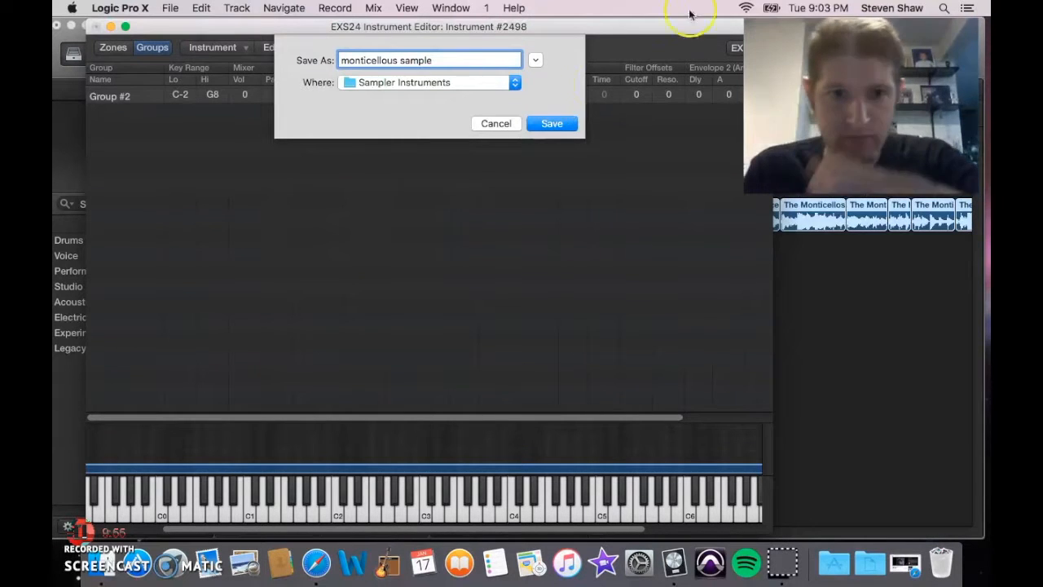
click(566, 124)
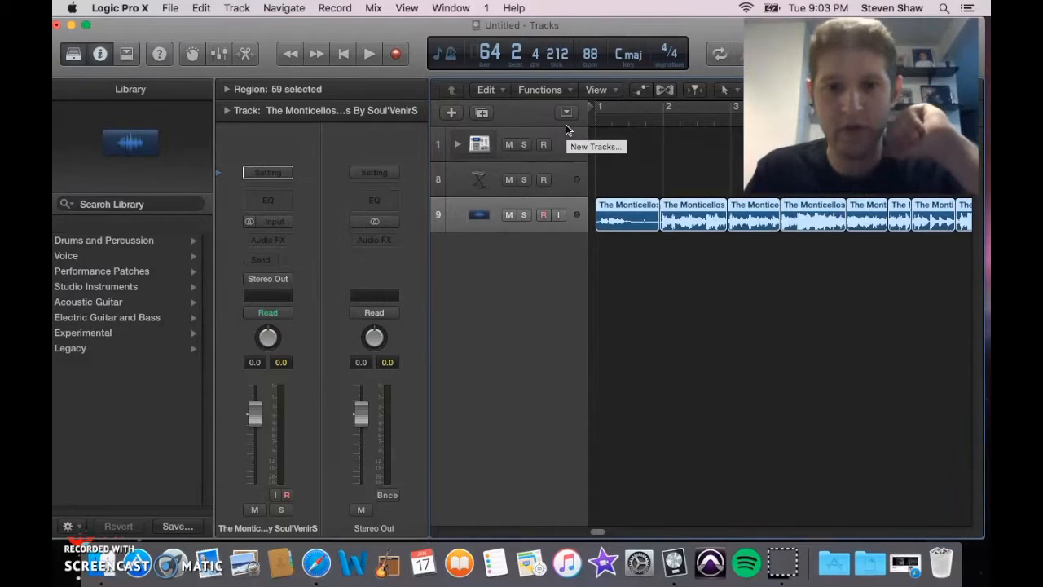
Step: Delete the sliced Monticellos audio track together with its regions, keeping the EXS24 track
click(555, 177)
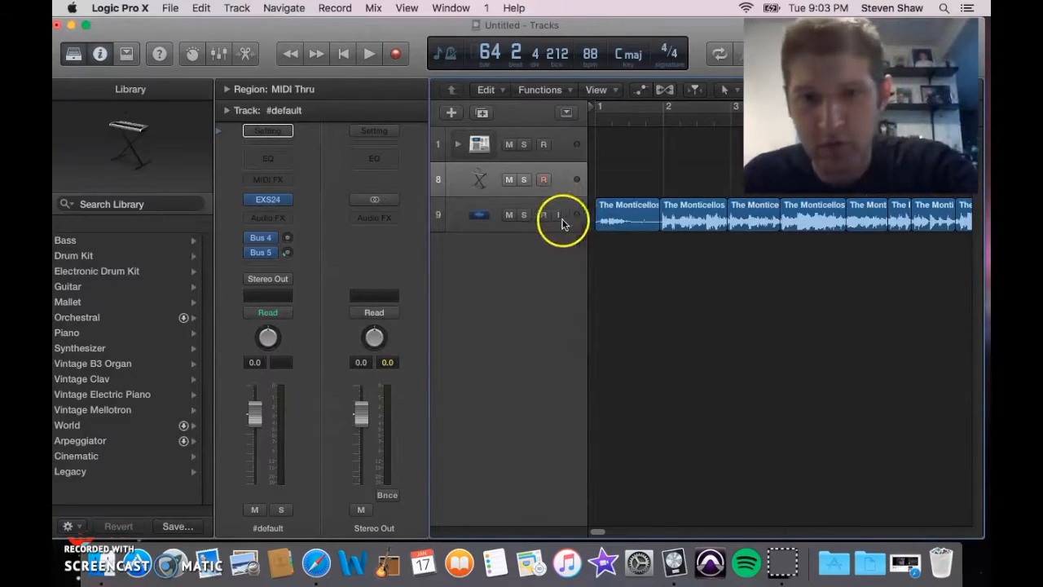
click(496, 207)
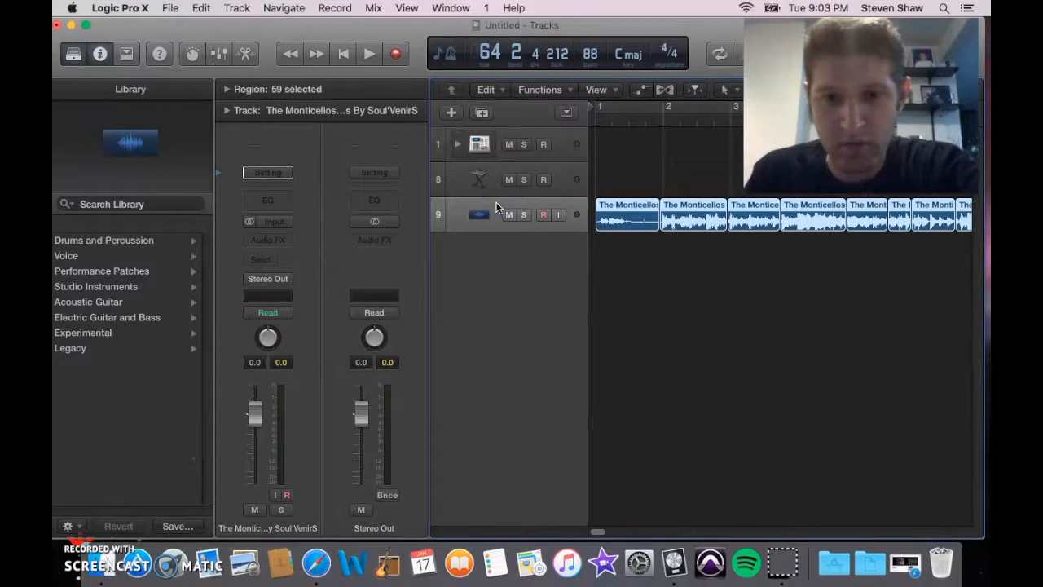
click(508, 212)
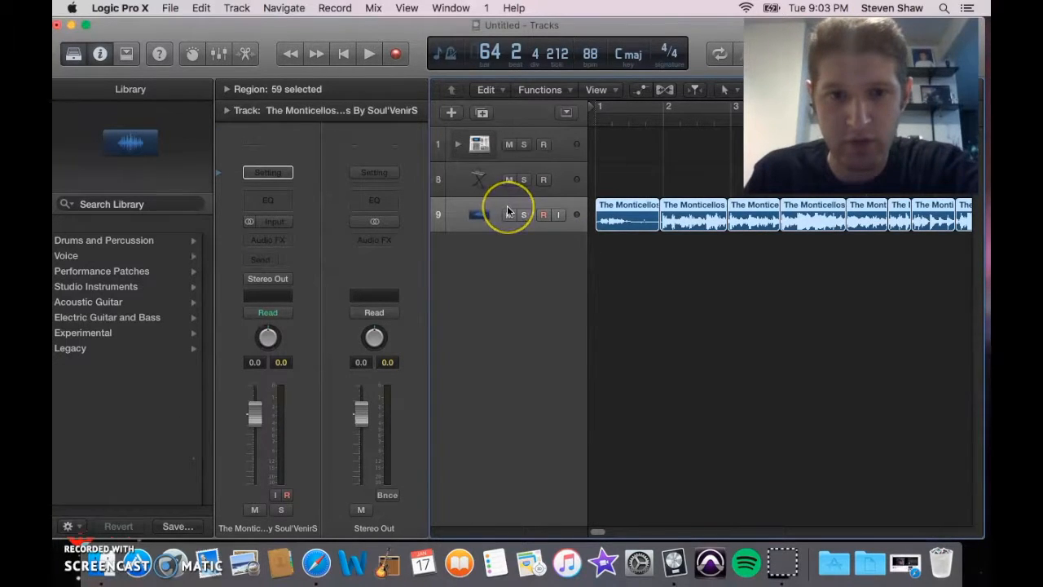
key(Delete)
key(Delete)
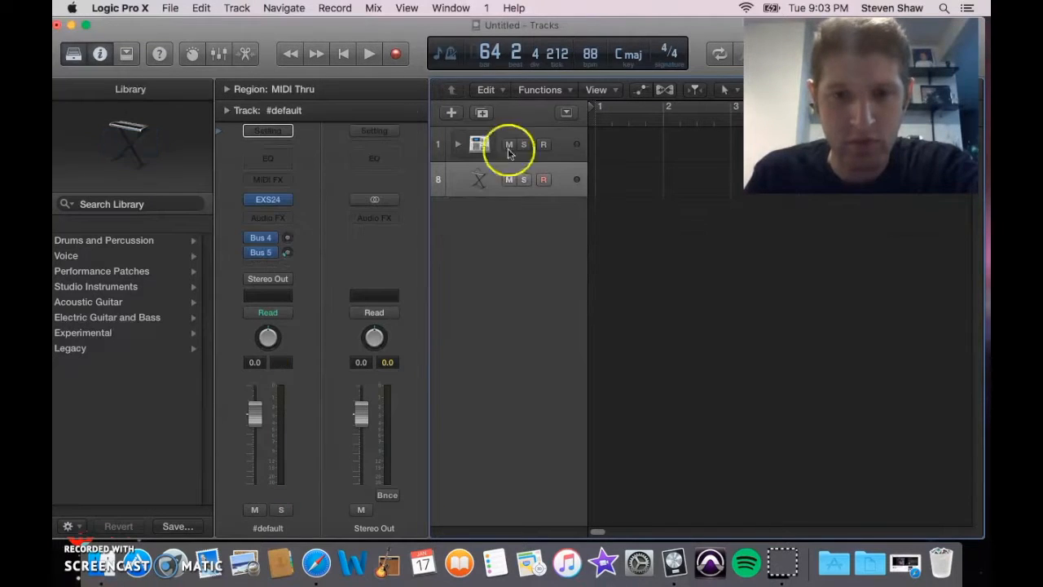
Step: Save the project as "plaid stamps sample beat" in the Logic folder, organized as a package
click(168, 8)
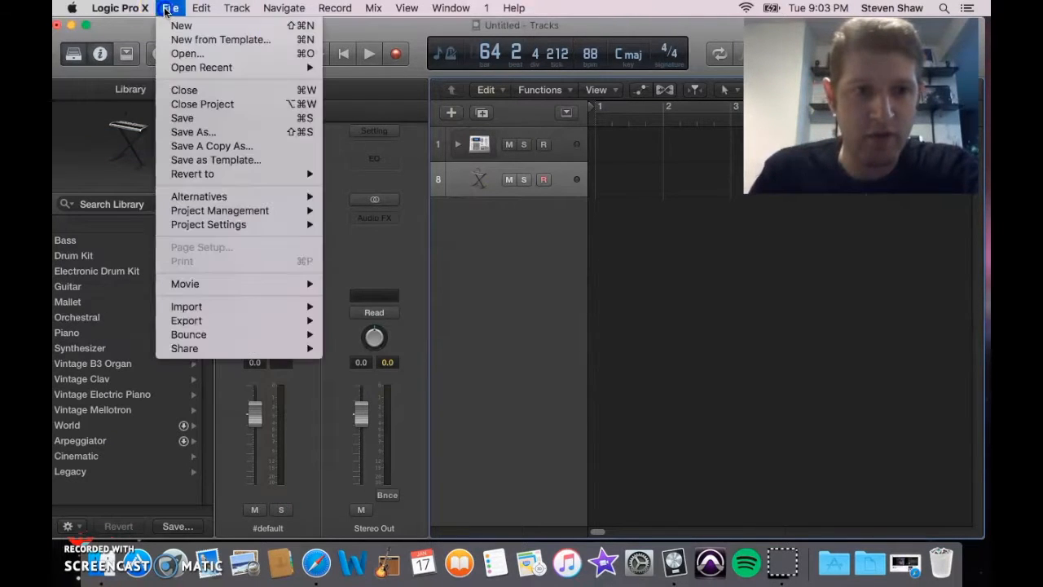
click(208, 124)
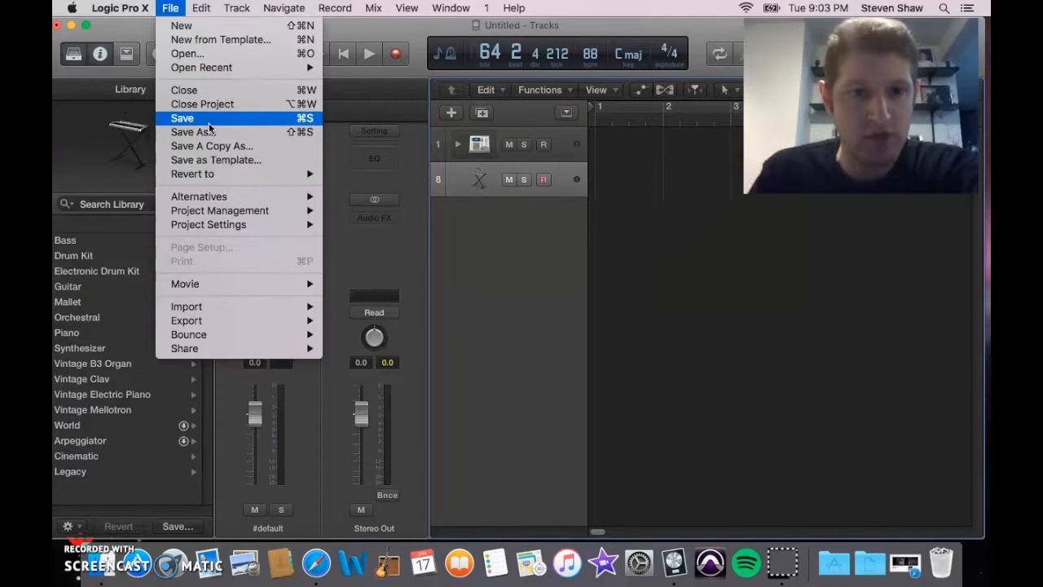
click(208, 123)
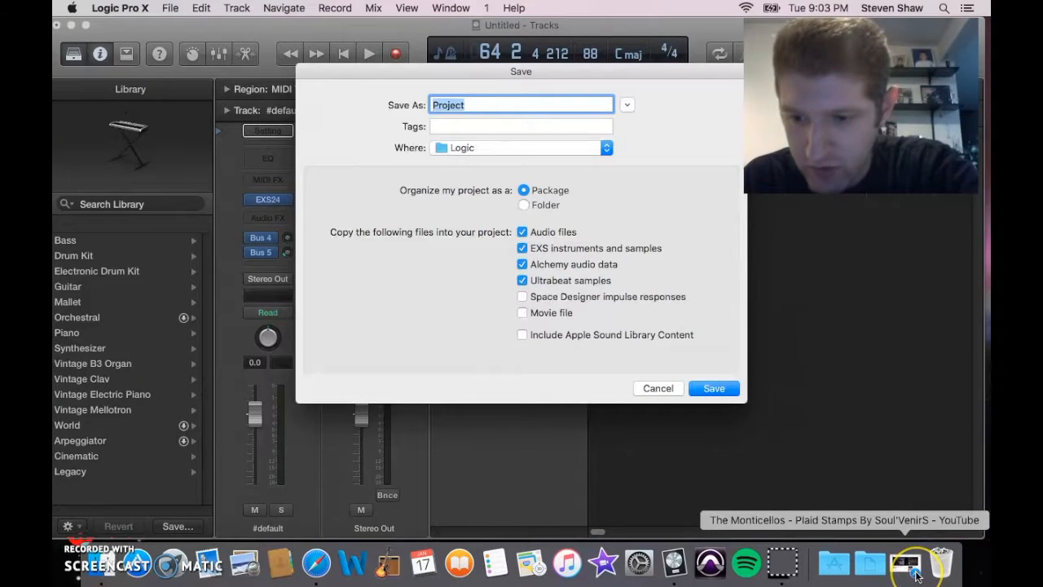
click(600, 220)
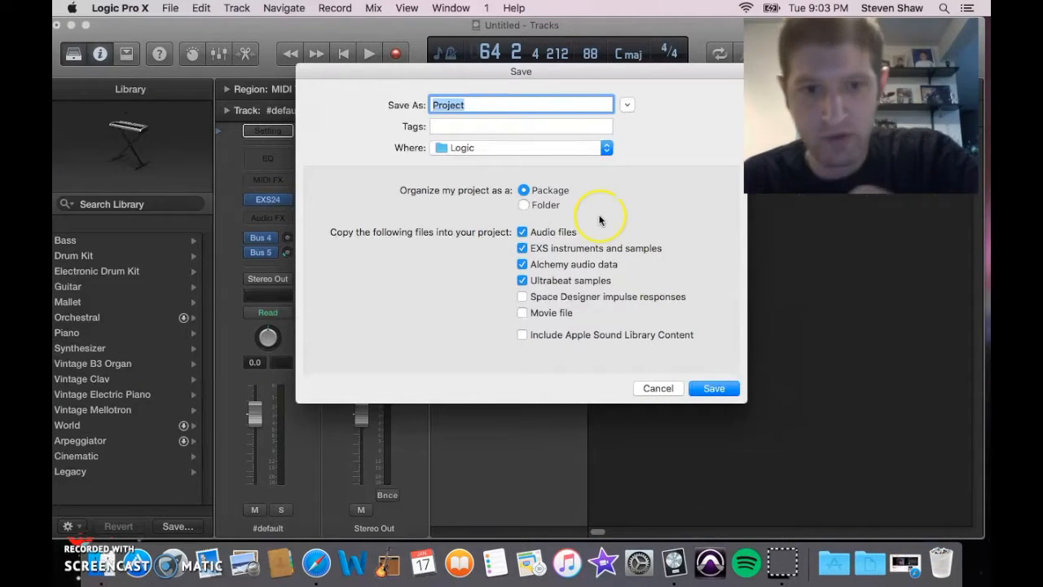
text(plaid )
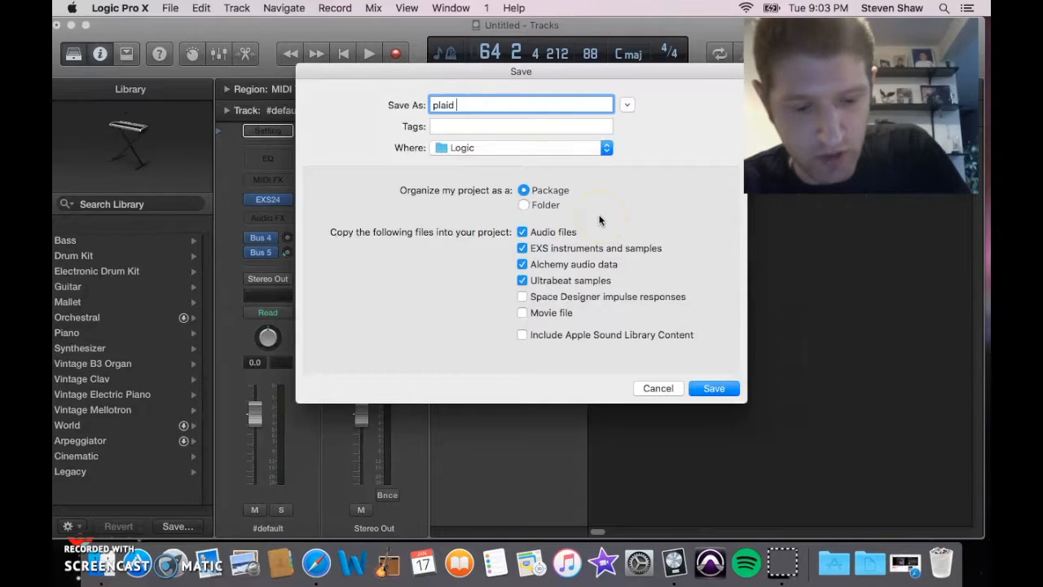
text(stamps )
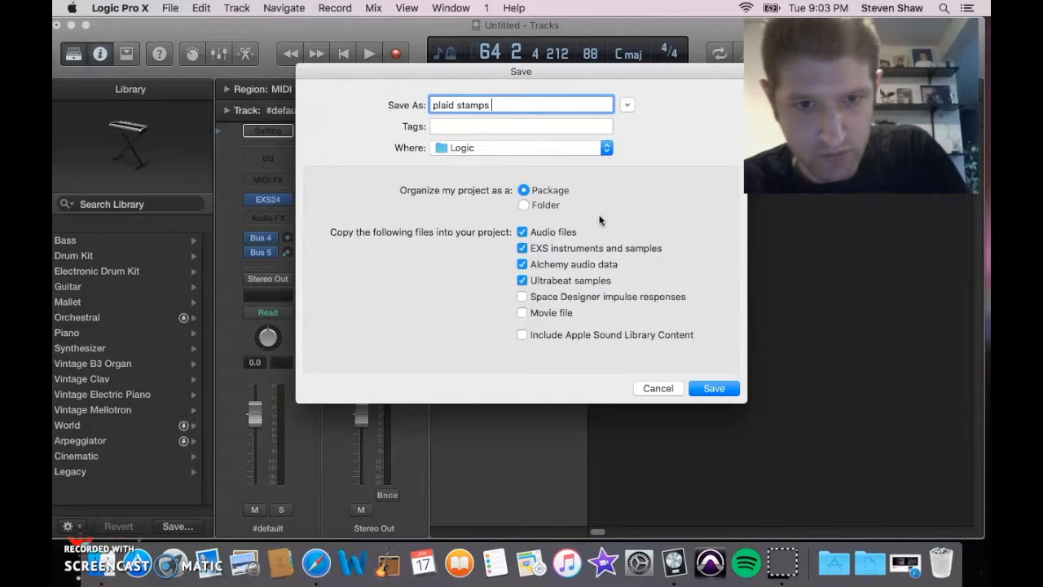
text(sample beat)
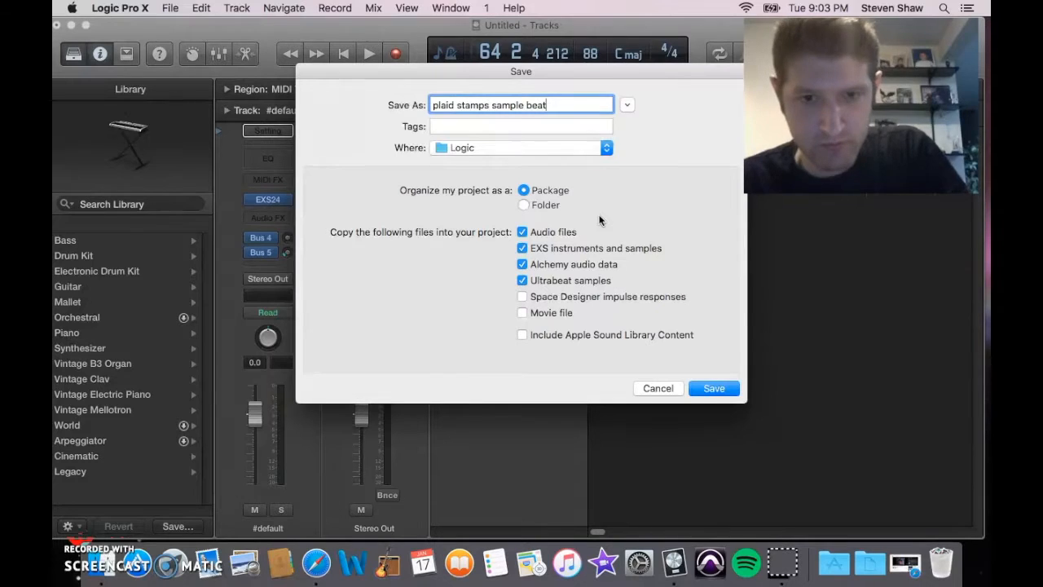
click(756, 339)
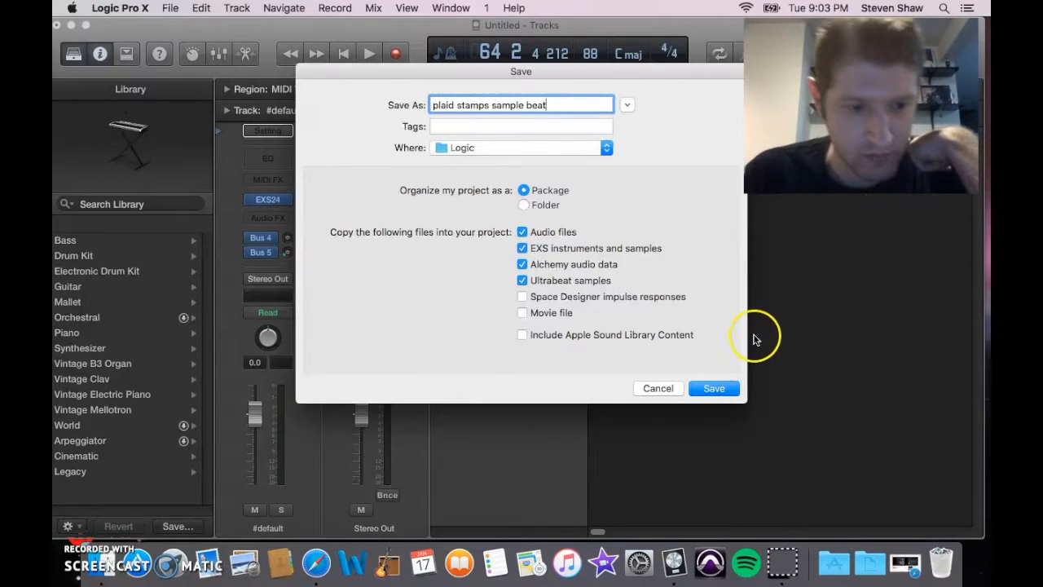
click(722, 389)
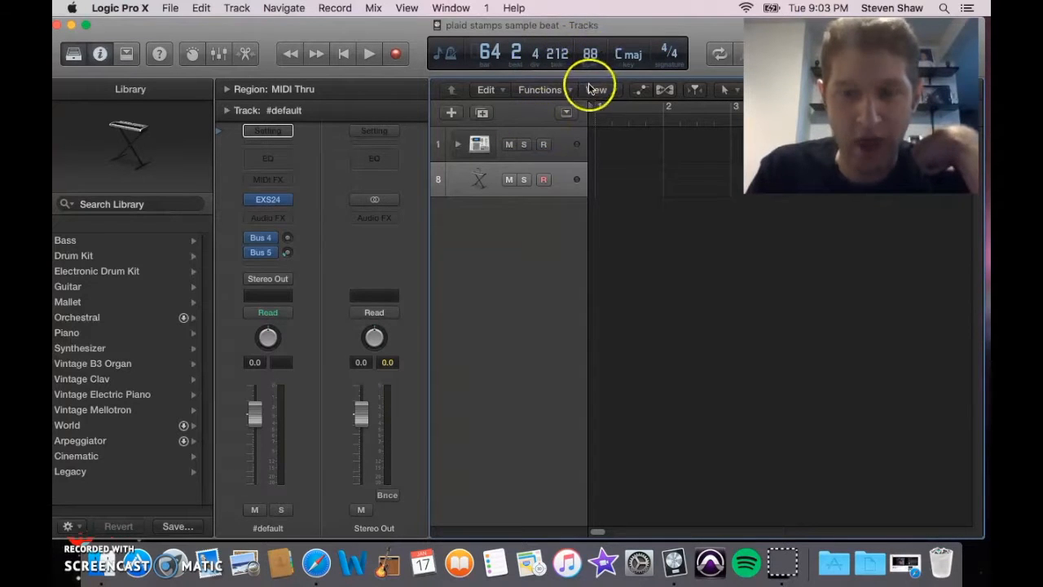
Step: Replace the Boutique 808 kit on the drum track with the Boom Bap kit from Drum Machine Designer
click(559, 132)
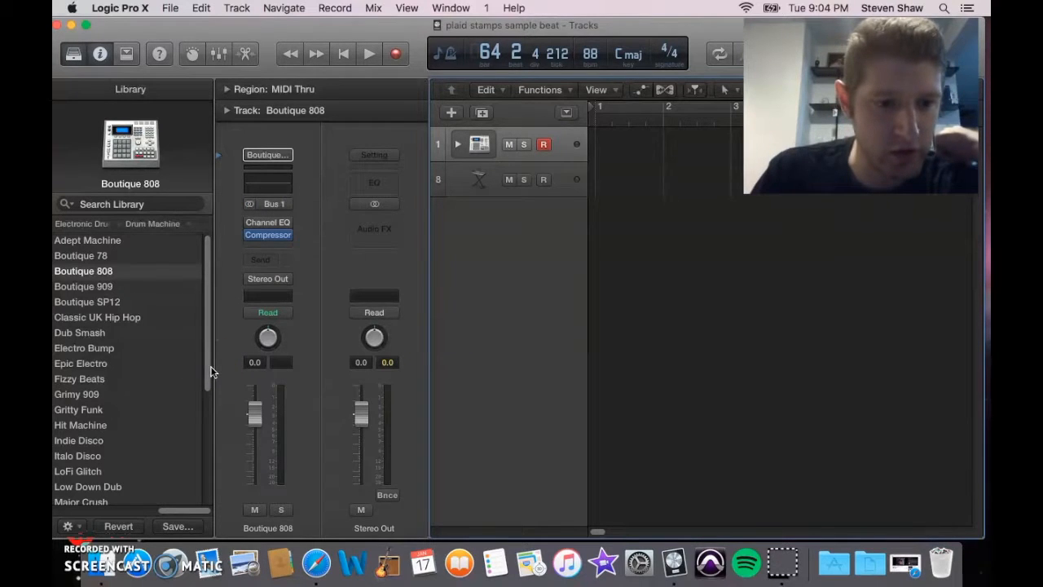
drag(209, 372, 123, 484)
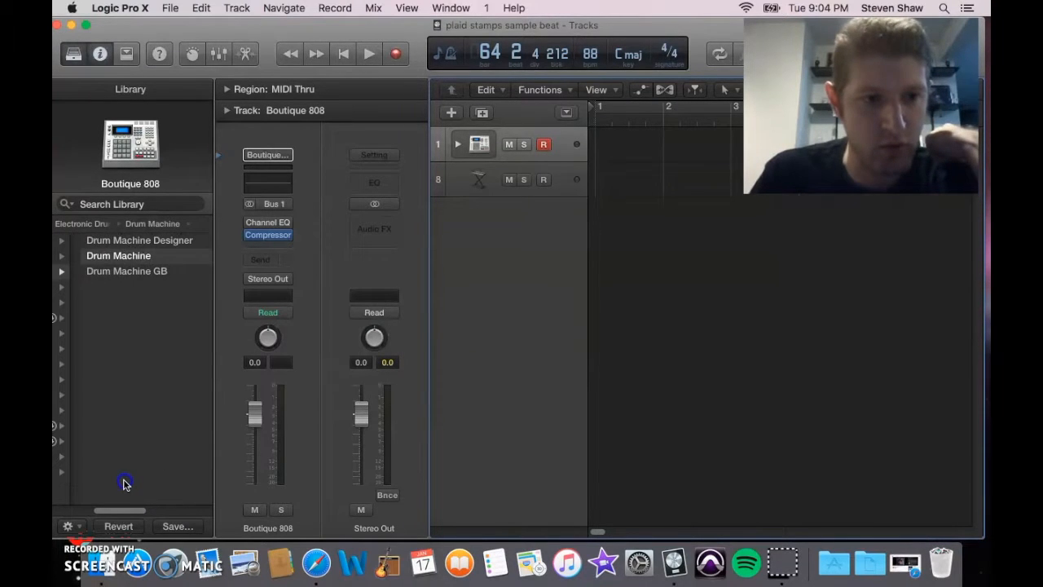
click(145, 241)
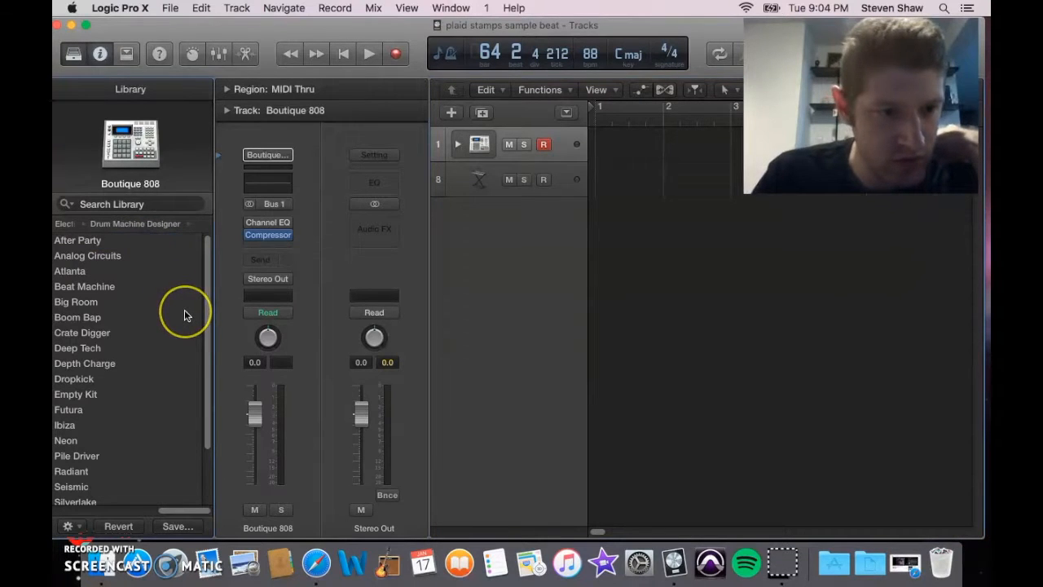
click(92, 319)
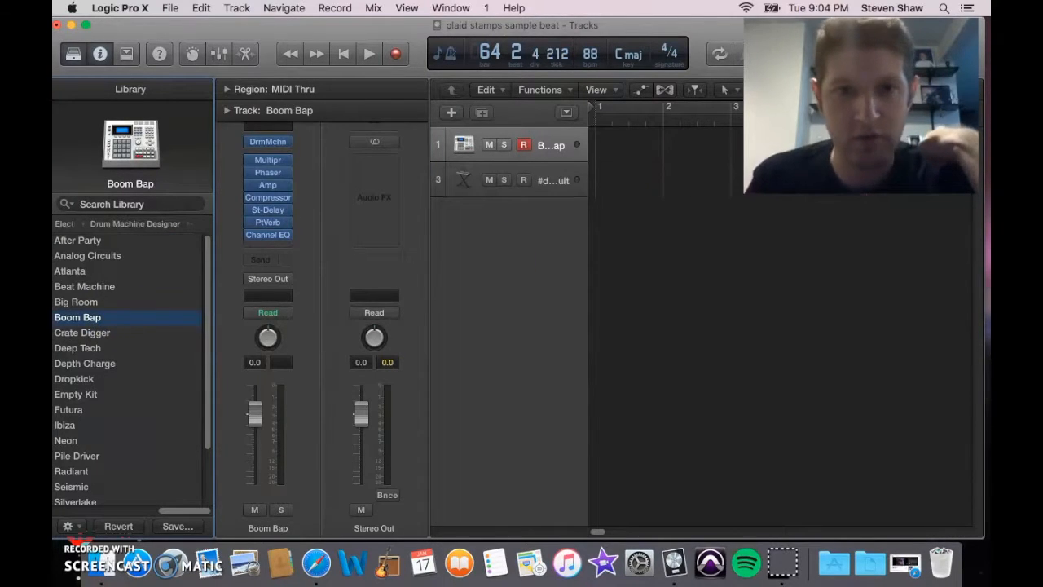
Step: Open the Piano Roll for the Boom Bap track and choose the Pencil Tool
click(450, 8)
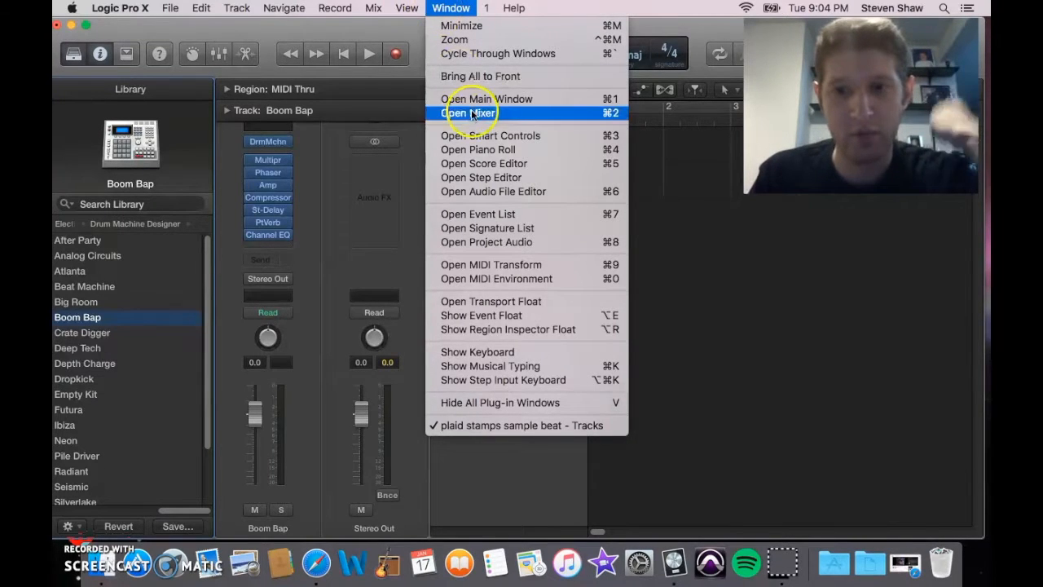
click(483, 150)
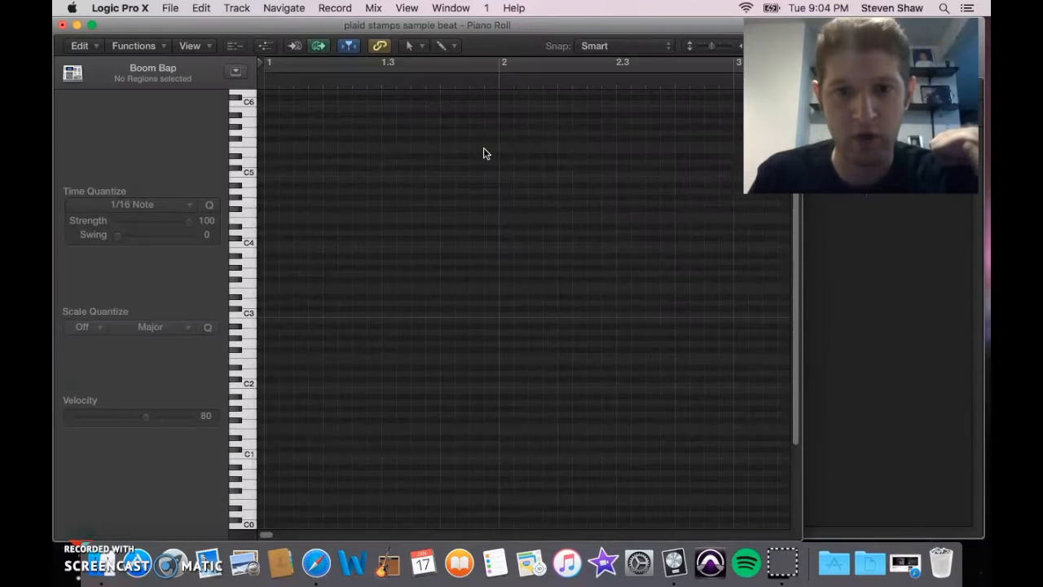
drag(522, 27, 502, 19)
click(395, 46)
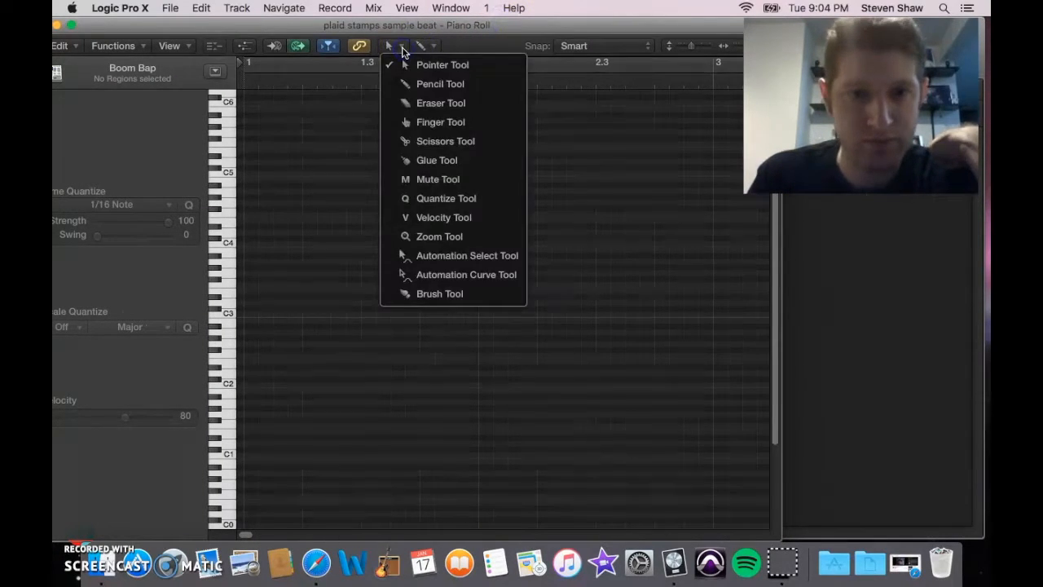
click(422, 84)
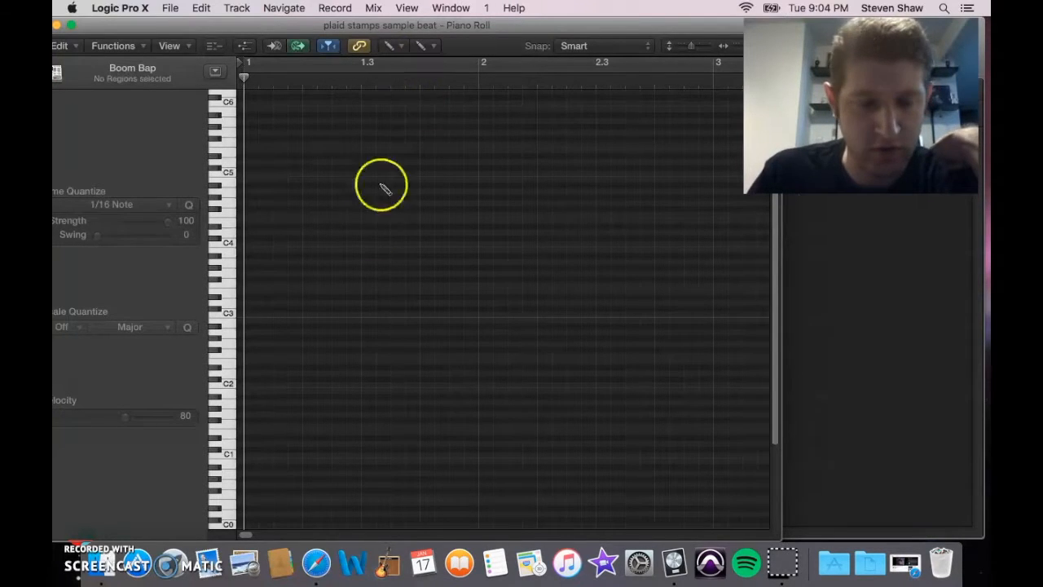
drag(775, 347, 776, 367)
key(XF86AudioRaiseVolume)
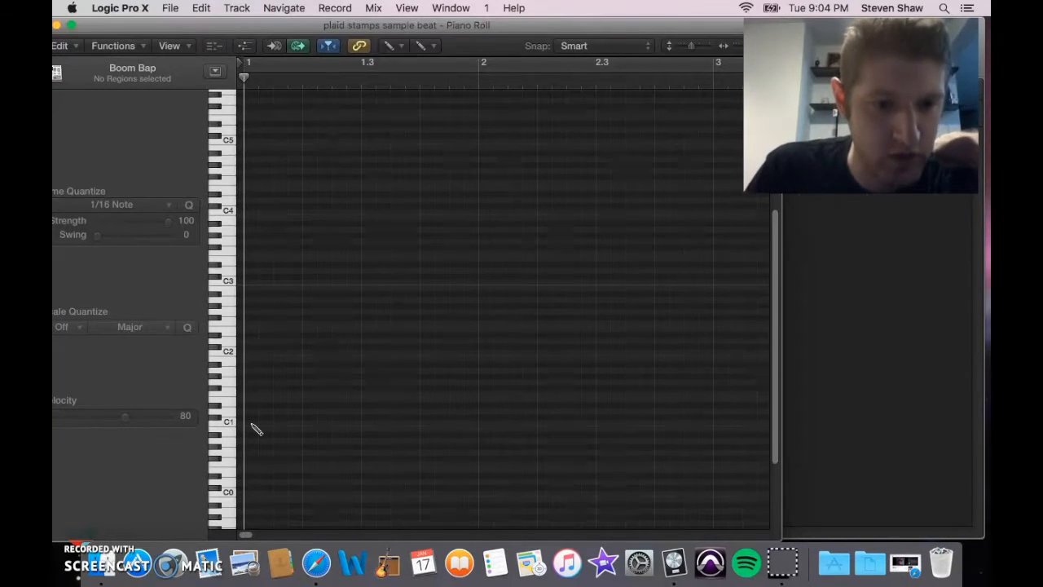
Step: Draw a one-bar drum pattern with C1 notes on beats 1 and 3 and D#1 notes on beats 2 and 4
click(251, 425)
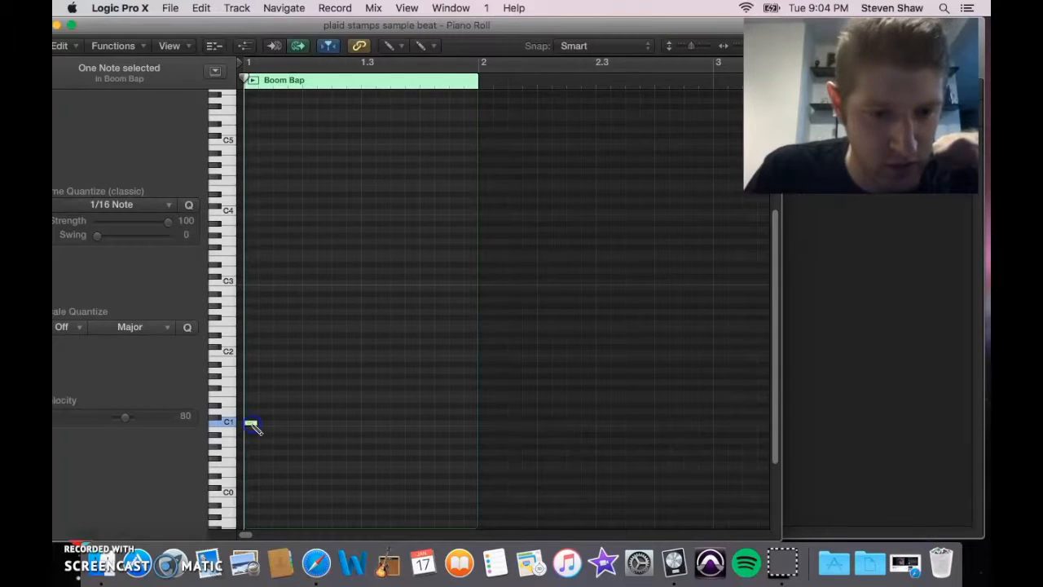
key(XF86AudioRaiseVolume)
click(252, 425)
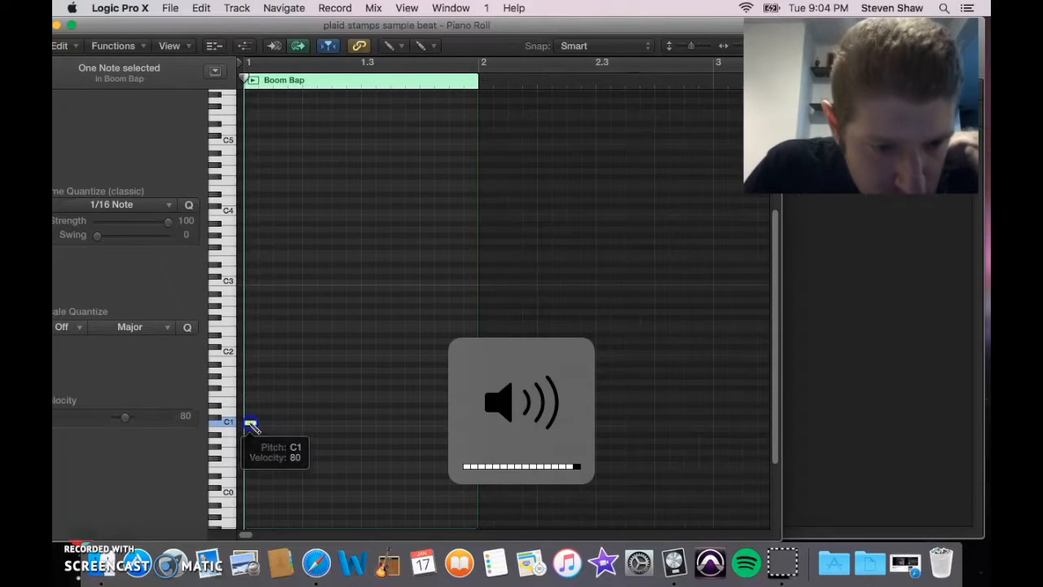
click(309, 416)
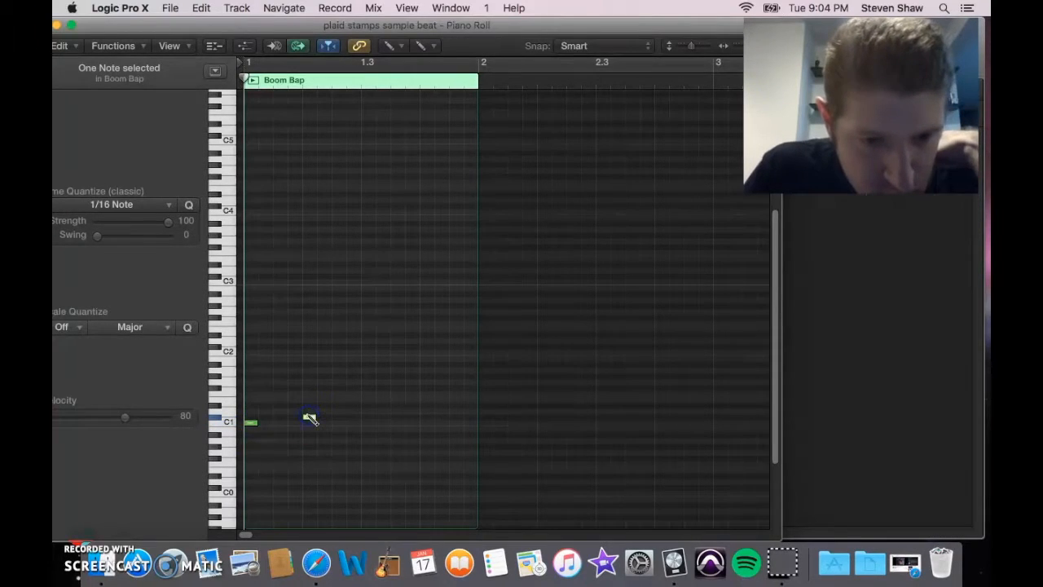
mouse_move(310, 420)
mouse_down()
mouse_move(309, 394)
mouse_move(308, 404)
mouse_up()
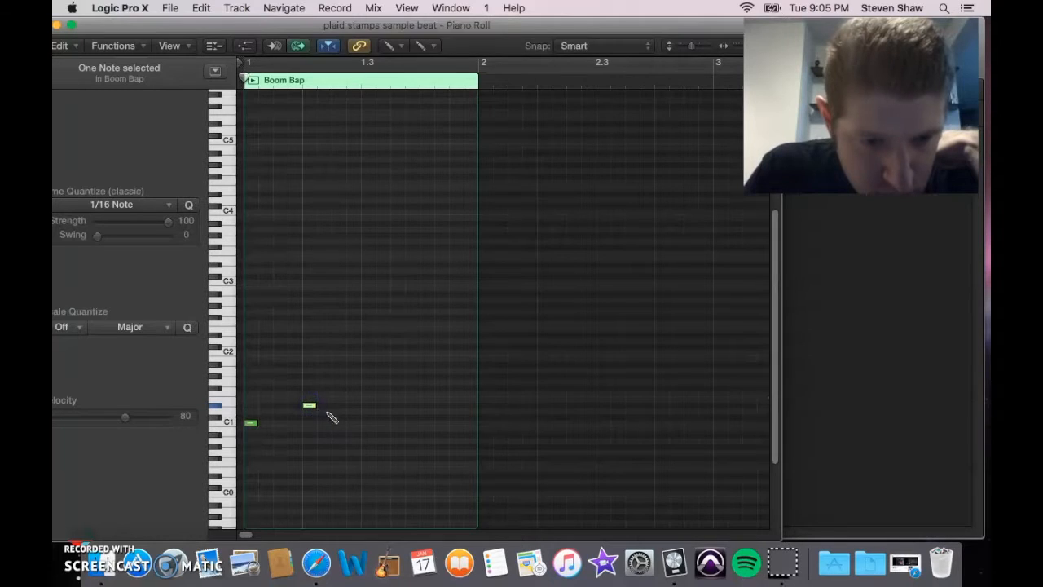
click(367, 423)
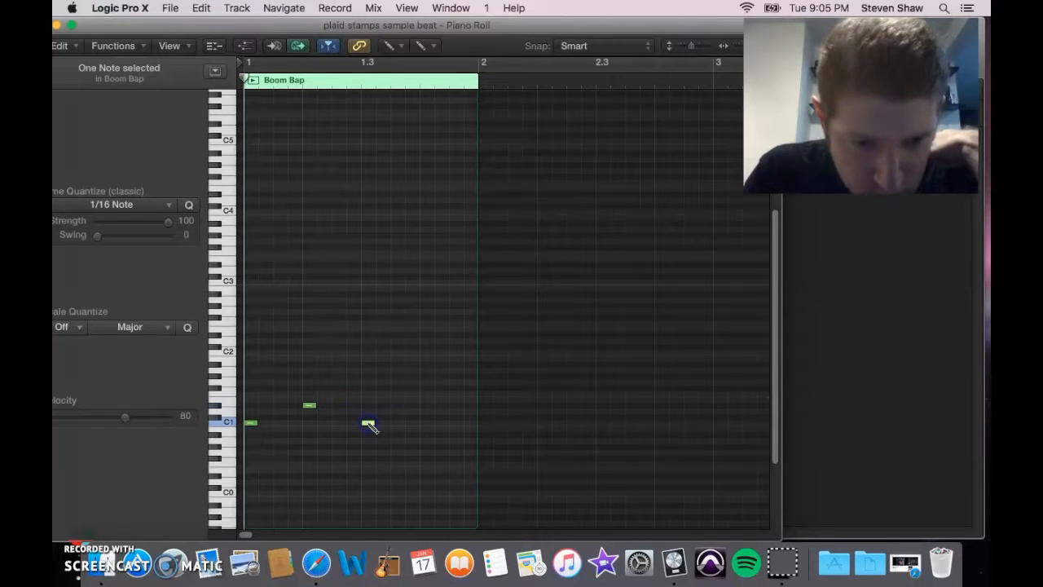
click(429, 406)
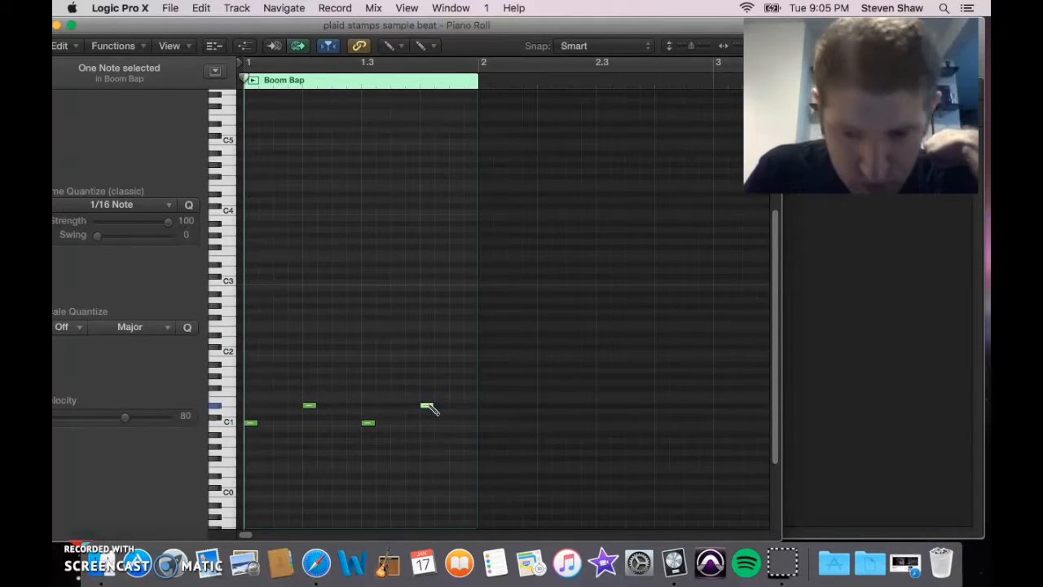
Step: Loop the Boom Bap region, play it back, and extend the region to two bars
key(l)
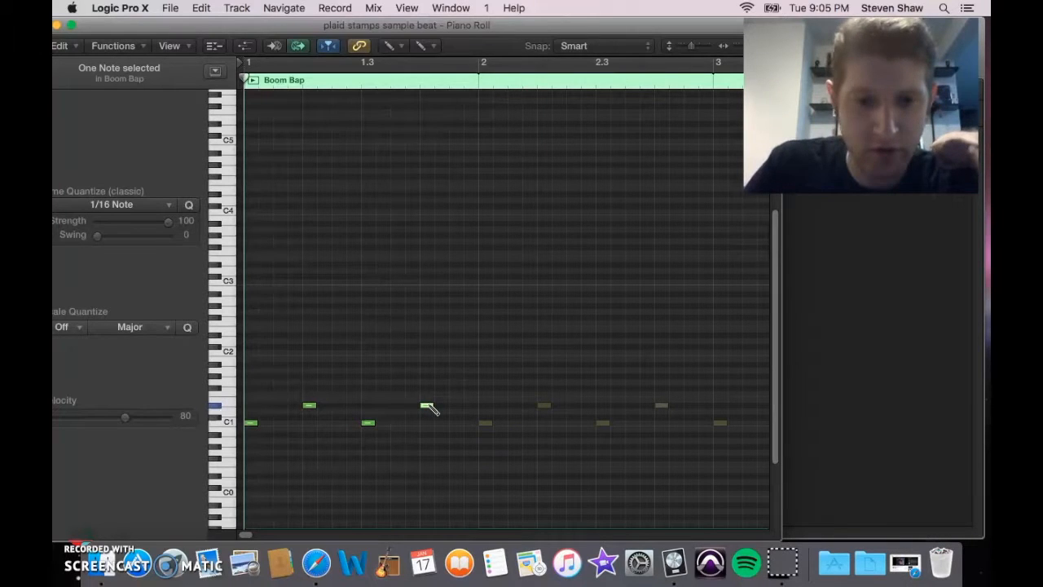
key(space)
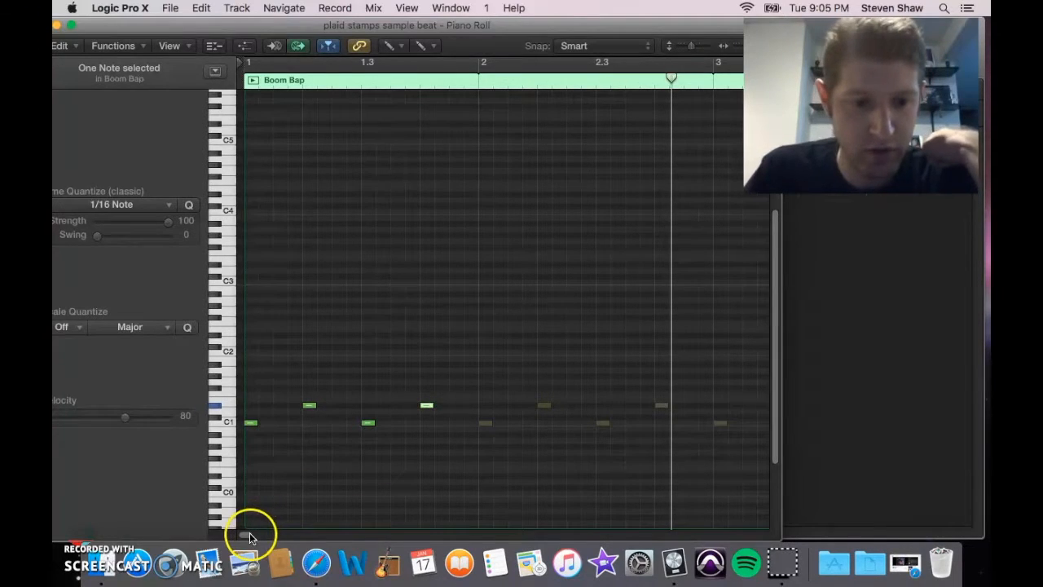
drag(248, 534, 242, 536)
drag(476, 249, 712, 250)
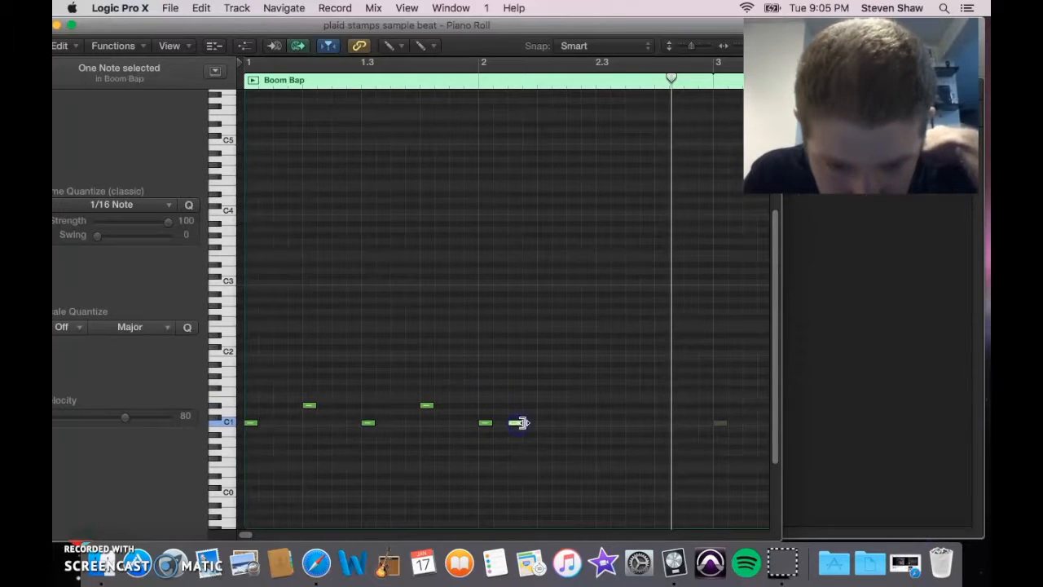
Step: Fill bar 2 with C1 and D1 notes and lower bar 1's D#1 notes on beats 2 and 4 to D1
drag(544, 411, 543, 412)
click(427, 407)
drag(427, 407, 426, 411)
drag(310, 407, 308, 412)
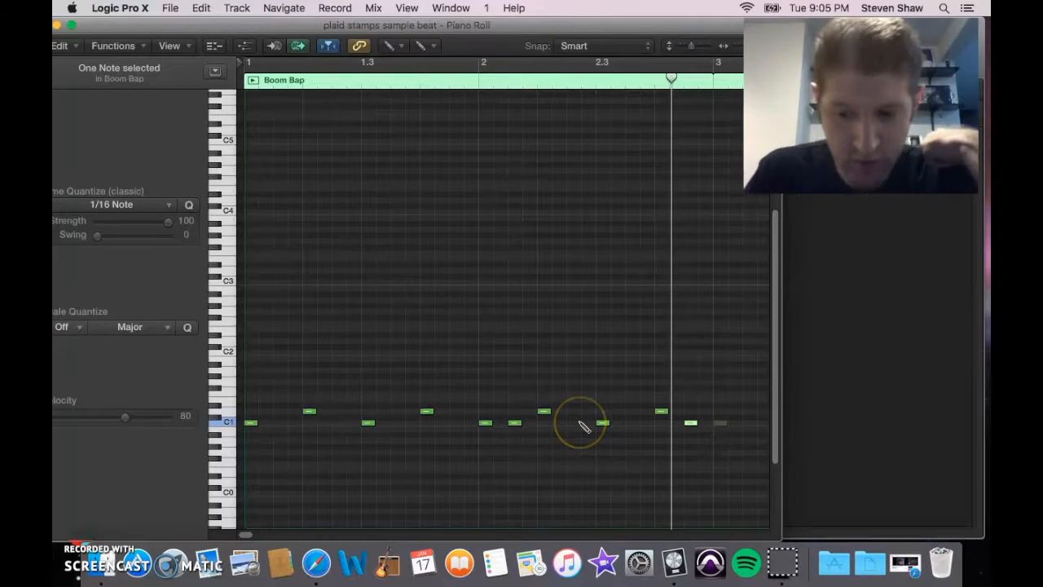
Step: Play the looped pattern from the start and move the C1 note near the end of bar 1 to its last sixteenth
key(Return)
key(l)
key(l)
key(space)
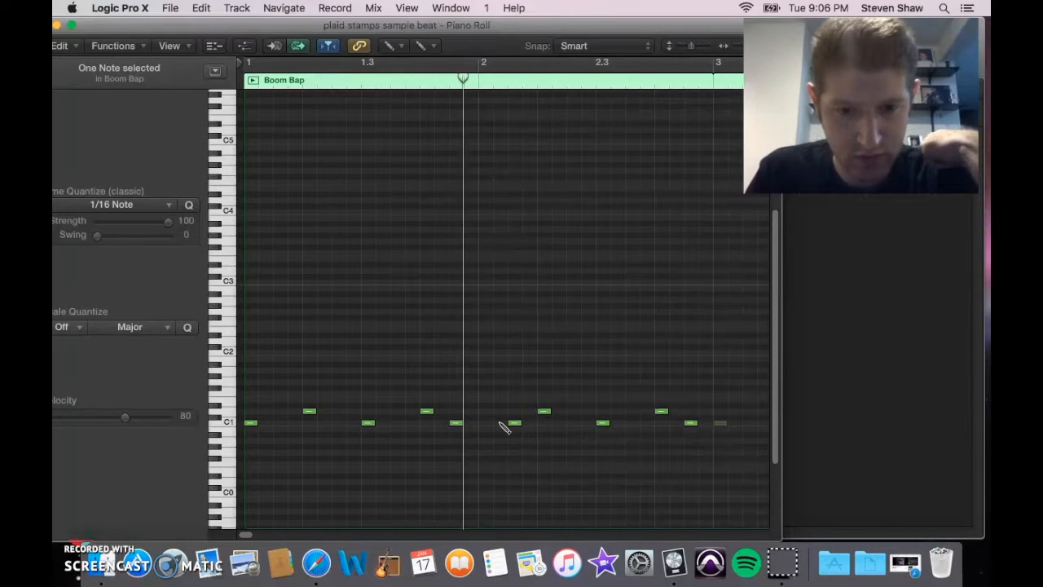
drag(458, 422, 470, 423)
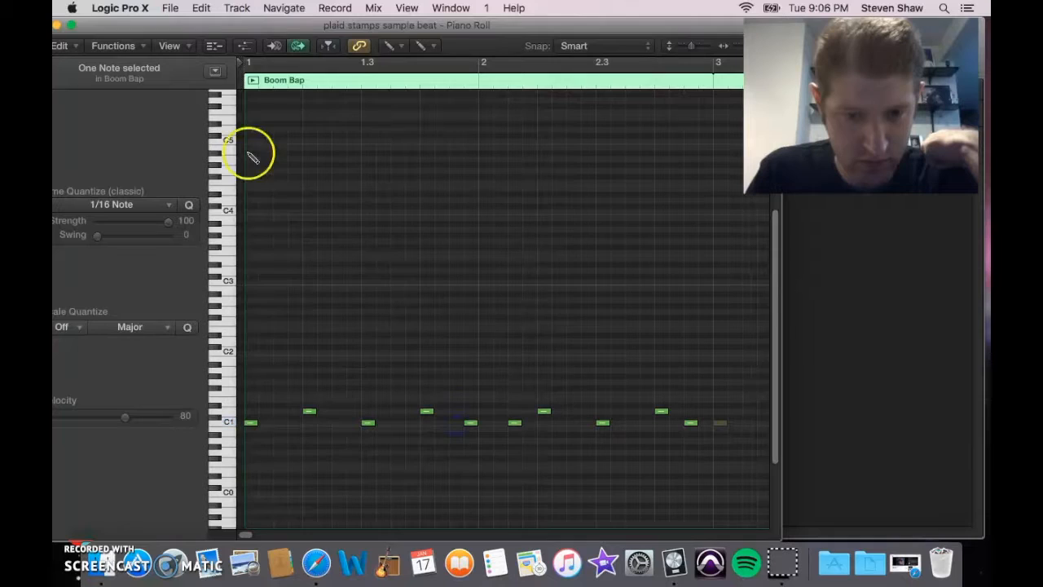
click(246, 85)
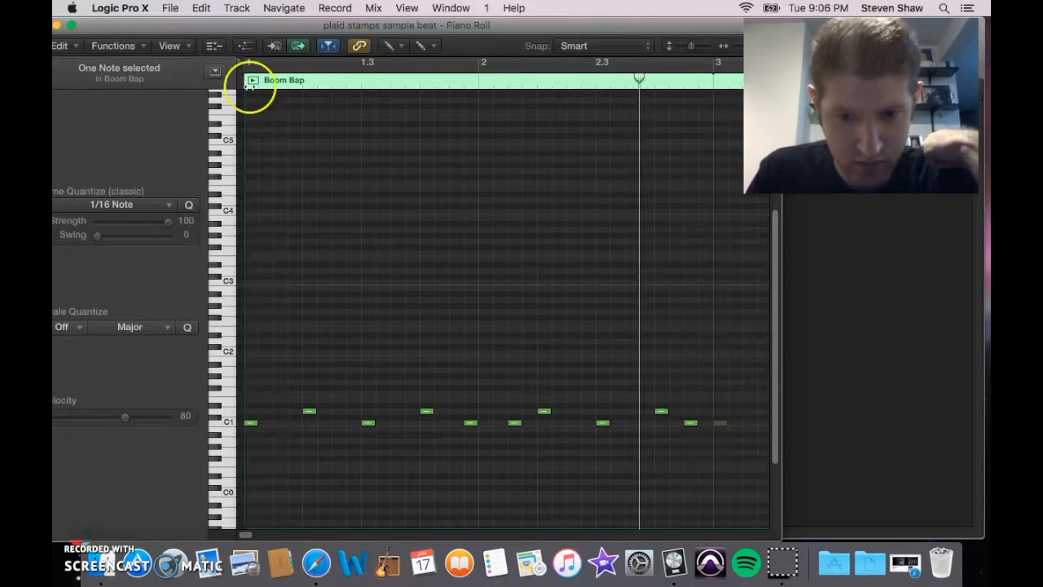
Step: Add a C1 note one sixteenth before beat 3 of bar 2, and close the Piano Roll
click(588, 421)
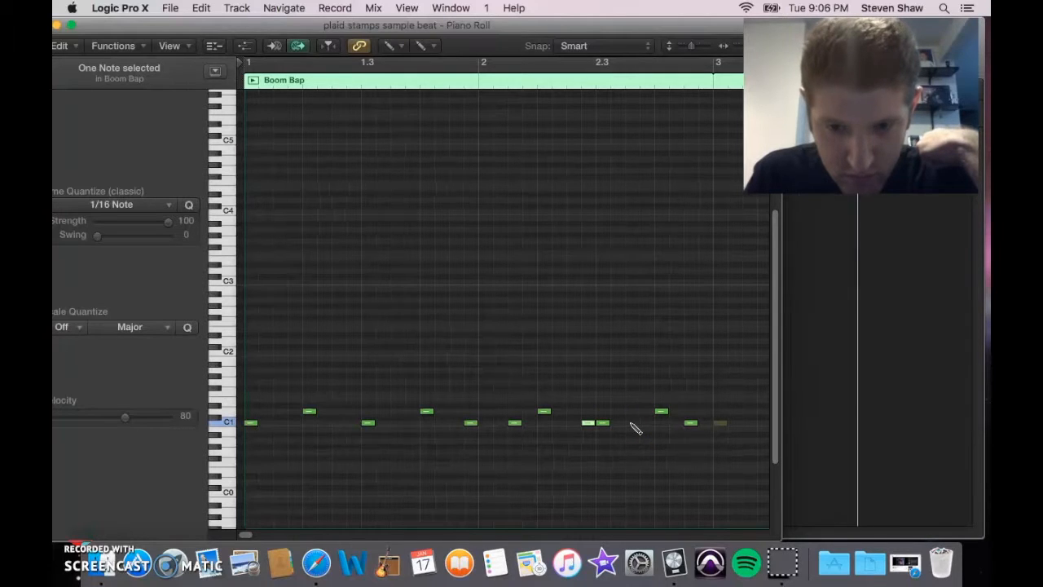
click(605, 409)
drag(132, 24, 169, 24)
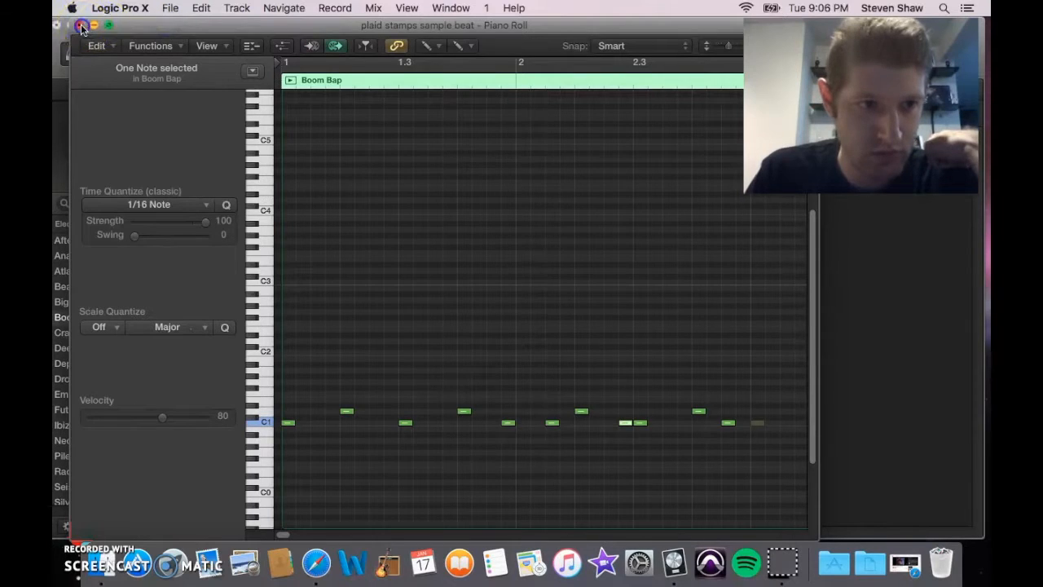
click(80, 26)
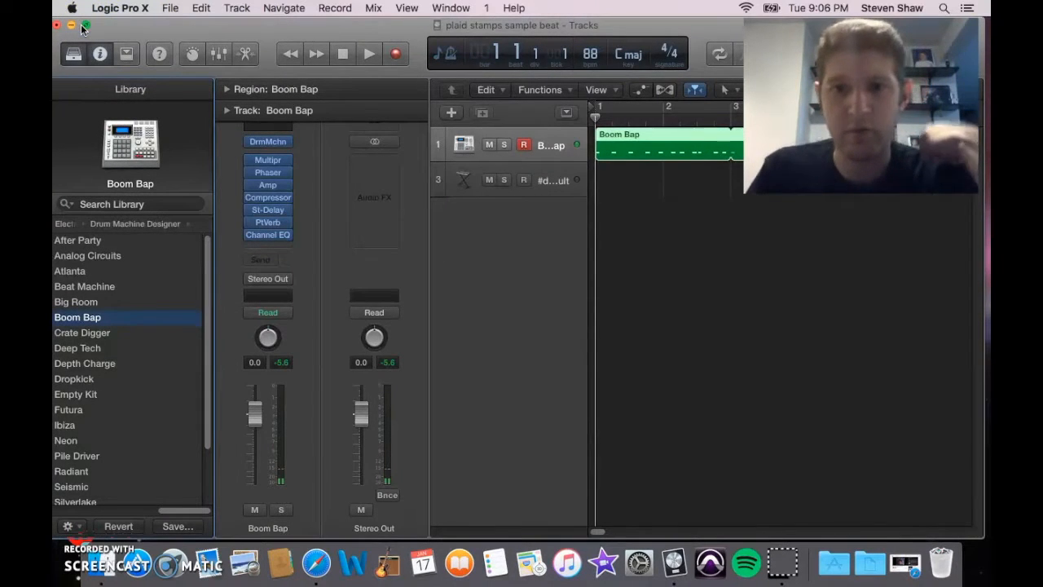
Step: Create a new software instrument track and load the Boom Bap kit from Electronic Drum Kit > Drum Machine Designer
click(482, 116)
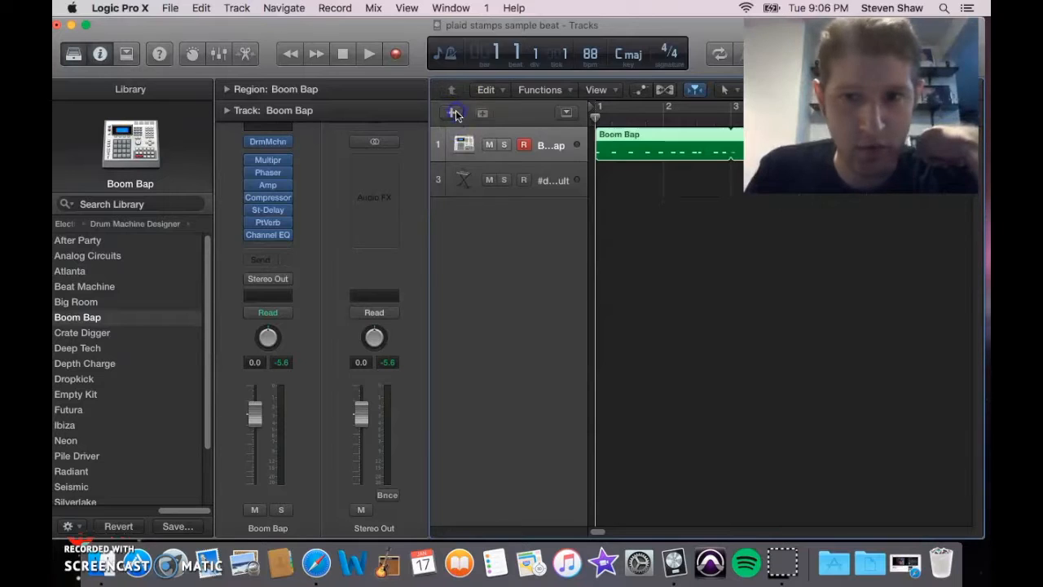
click(454, 112)
click(706, 258)
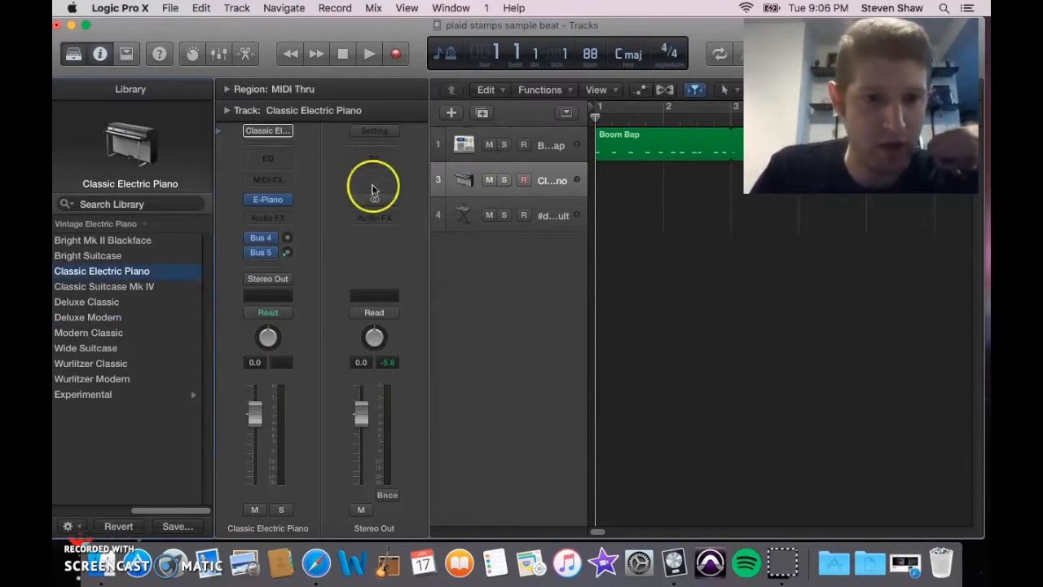
drag(181, 508, 94, 486)
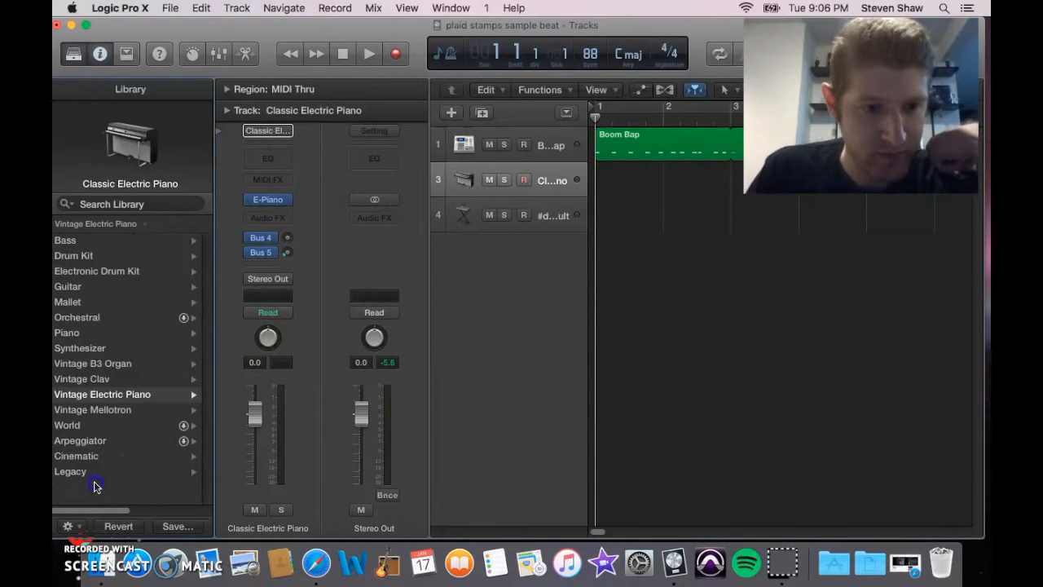
click(122, 271)
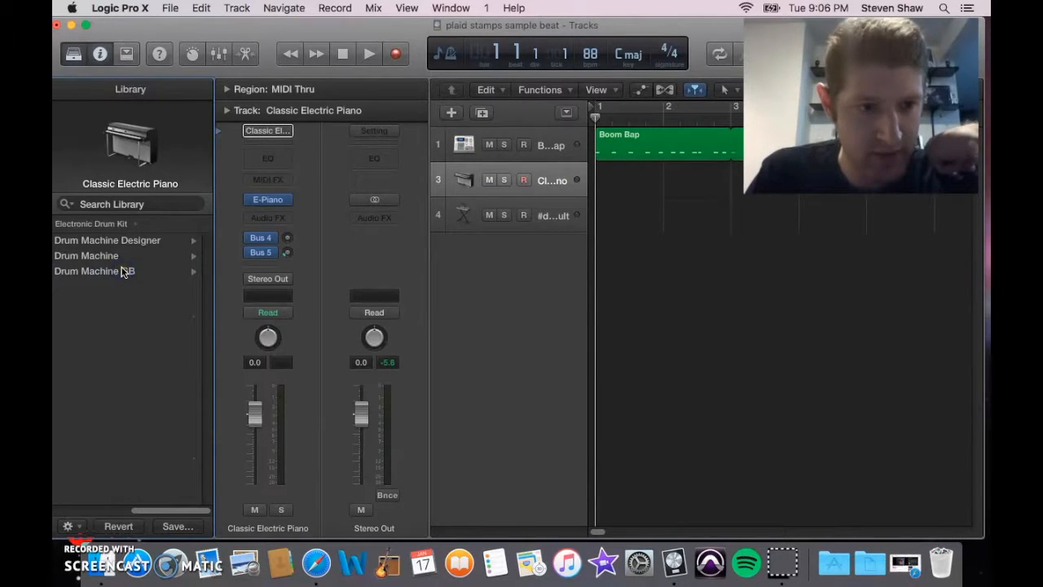
click(124, 241)
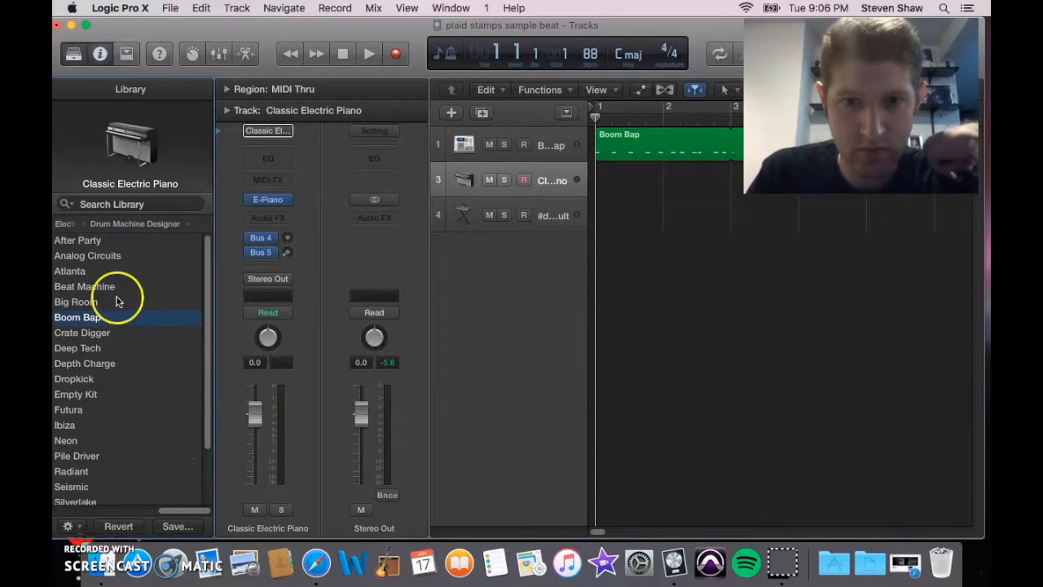
Step: Draw F#1 notes on all four beats of bar 1 in the new Boom Bap track, loop the region and play it
click(446, 7)
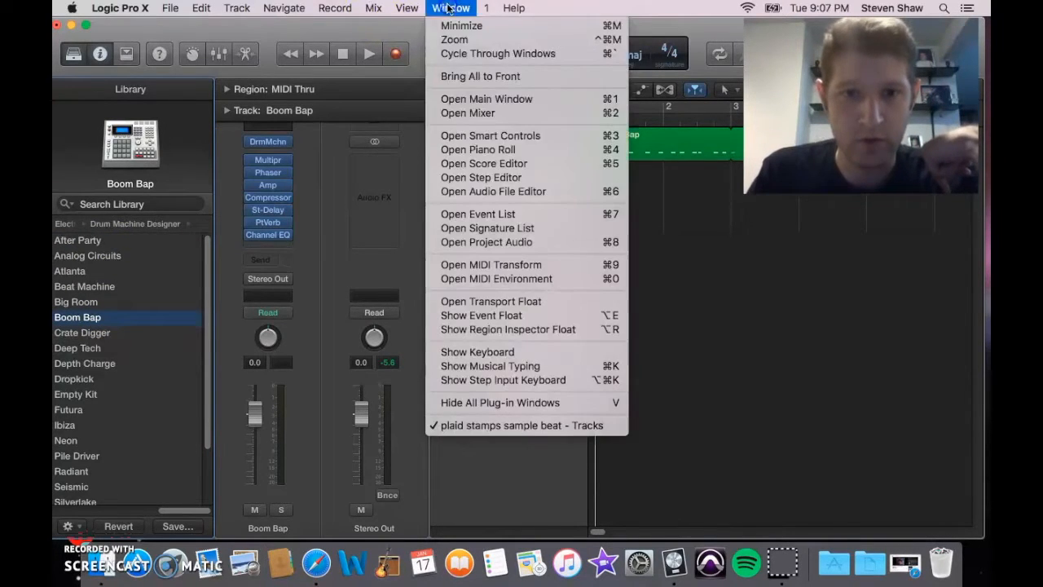
click(493, 152)
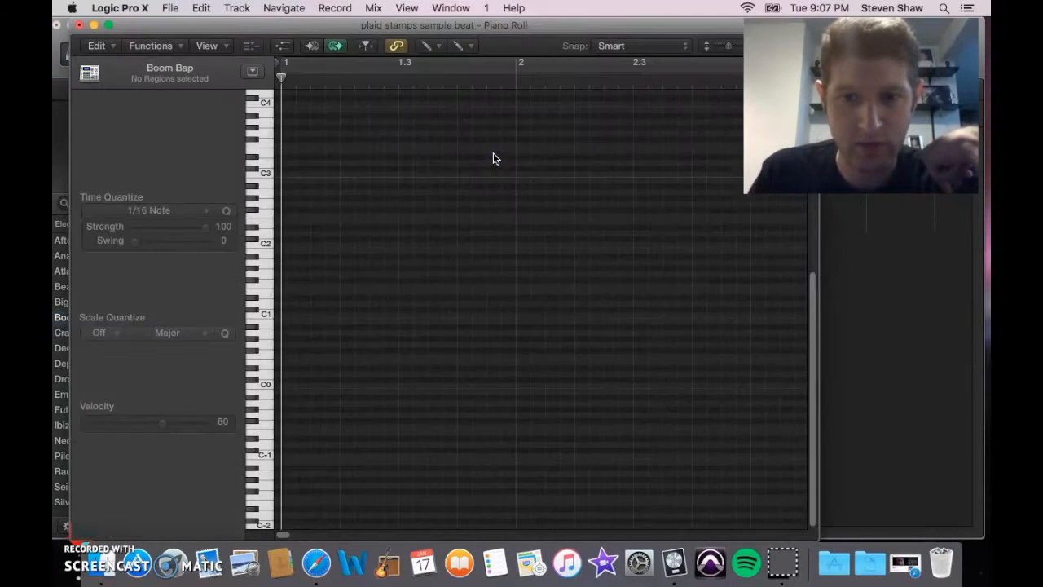
click(288, 298)
drag(290, 300, 289, 284)
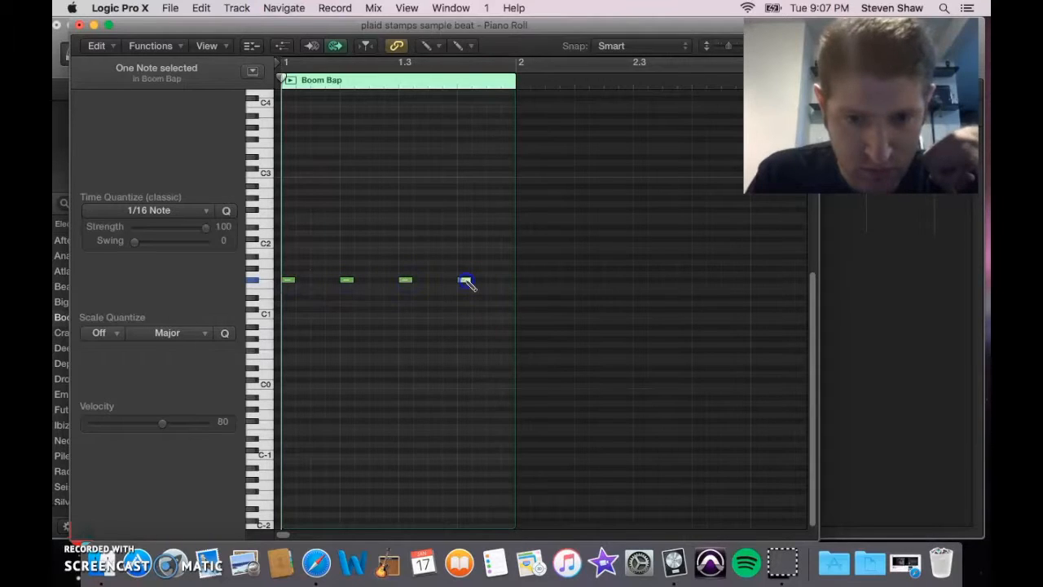
key(l)
key(space)
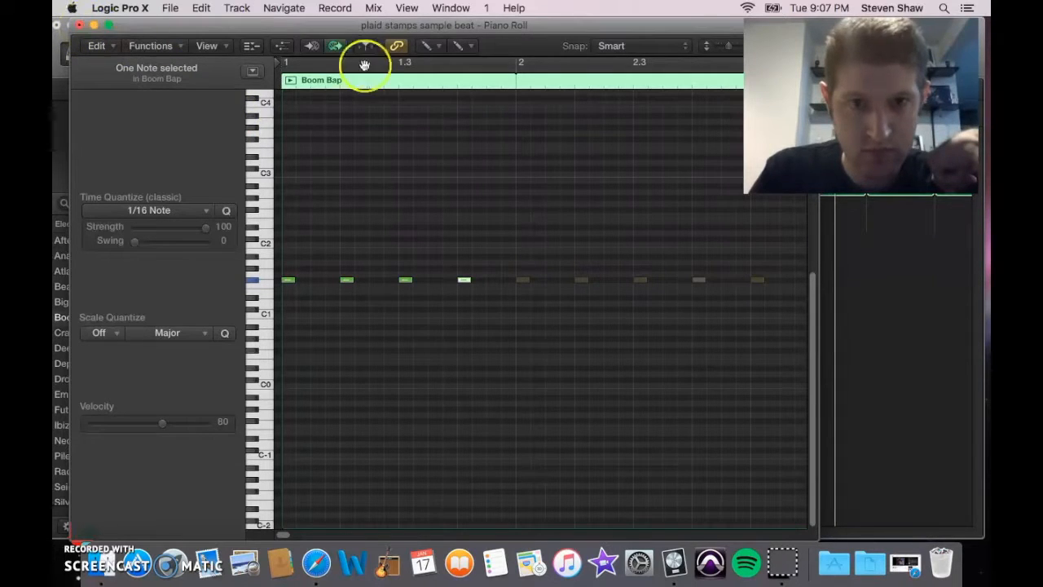
Step: Select the four F#1 notes of bar 1 with the Pointer Tool, and close the Piano Roll
click(430, 46)
click(479, 65)
click(479, 252)
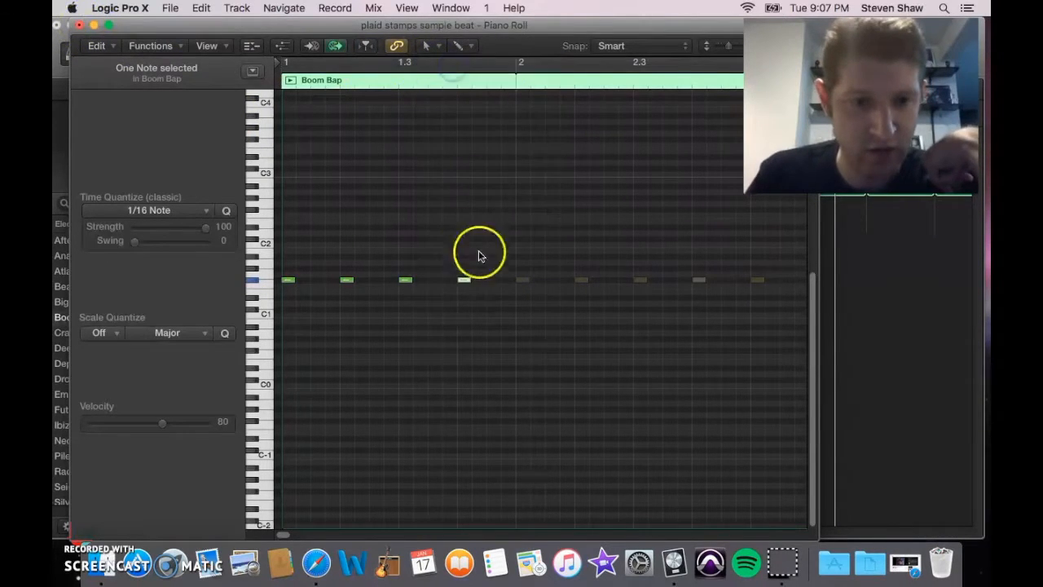
drag(481, 299, 343, 292)
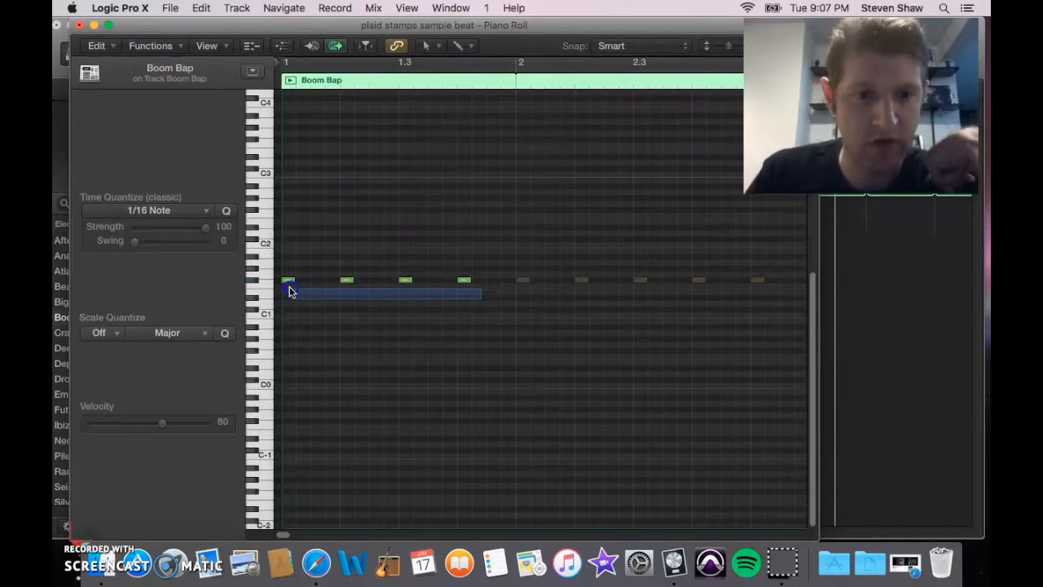
mouse_move(281, 279)
mouse_down()
mouse_move(286, 231)
mouse_move(290, 282)
mouse_up()
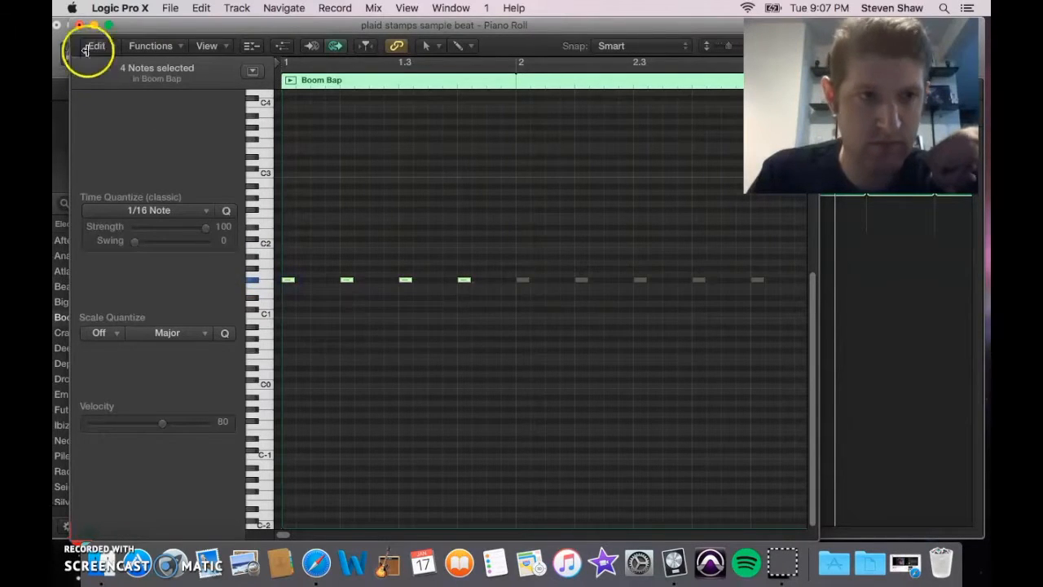
click(79, 25)
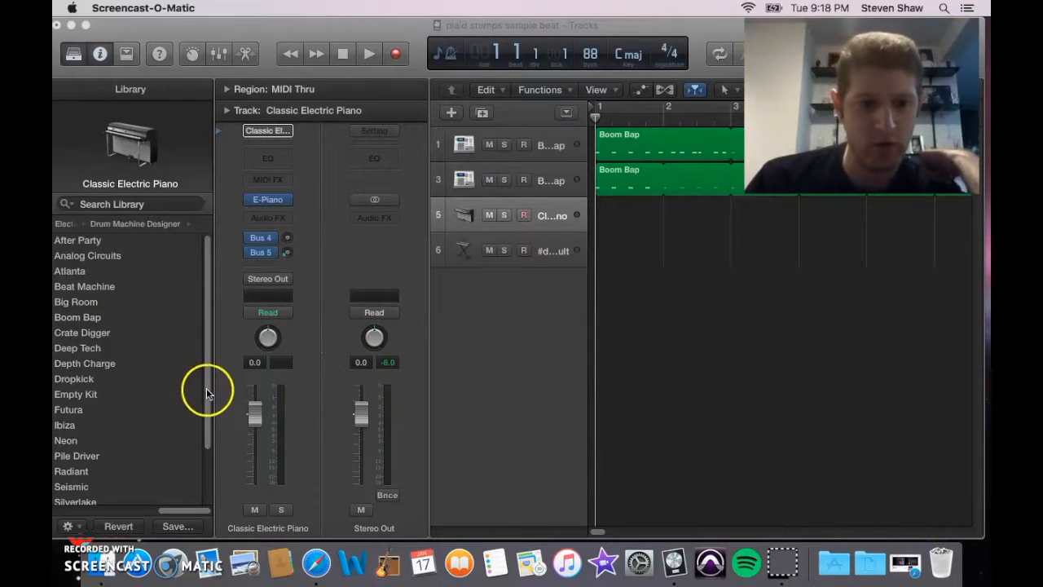
Step: Load the Atlanta kit on the Classic Electric Piano track and open its Piano Roll with the Pencil Tool
drag(207, 394, 210, 329)
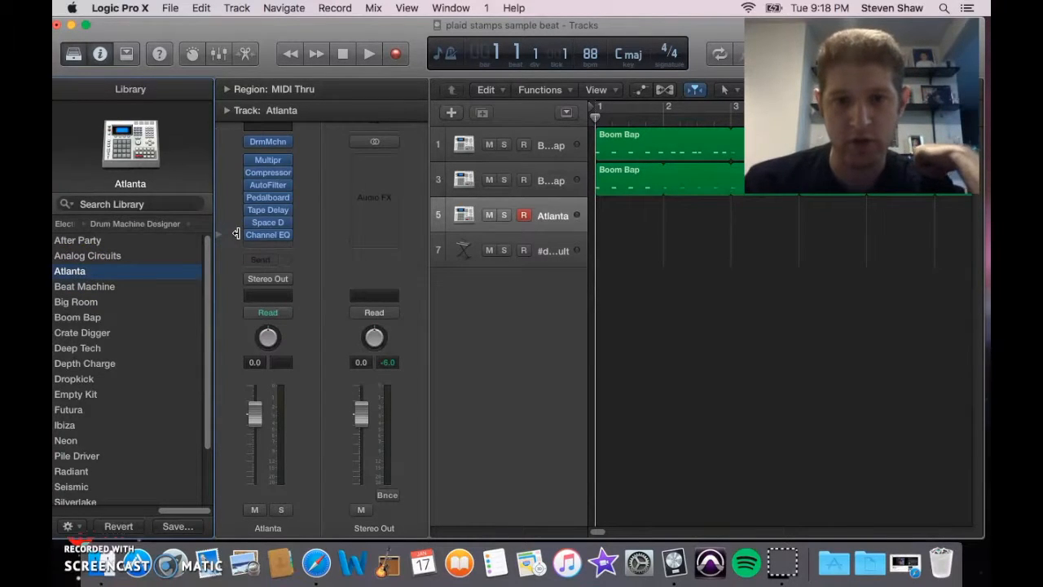
click(451, 7)
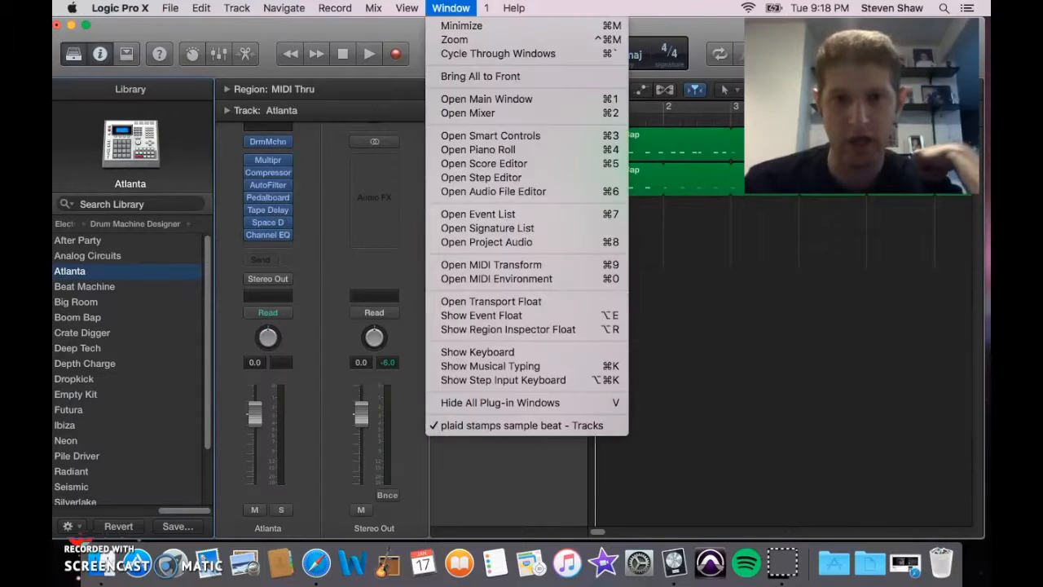
click(483, 152)
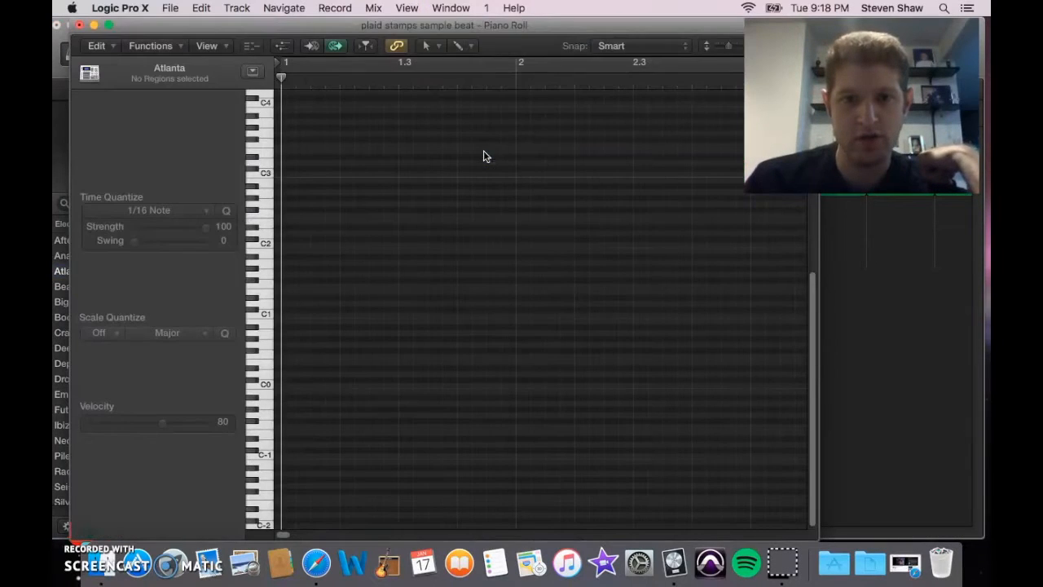
click(425, 46)
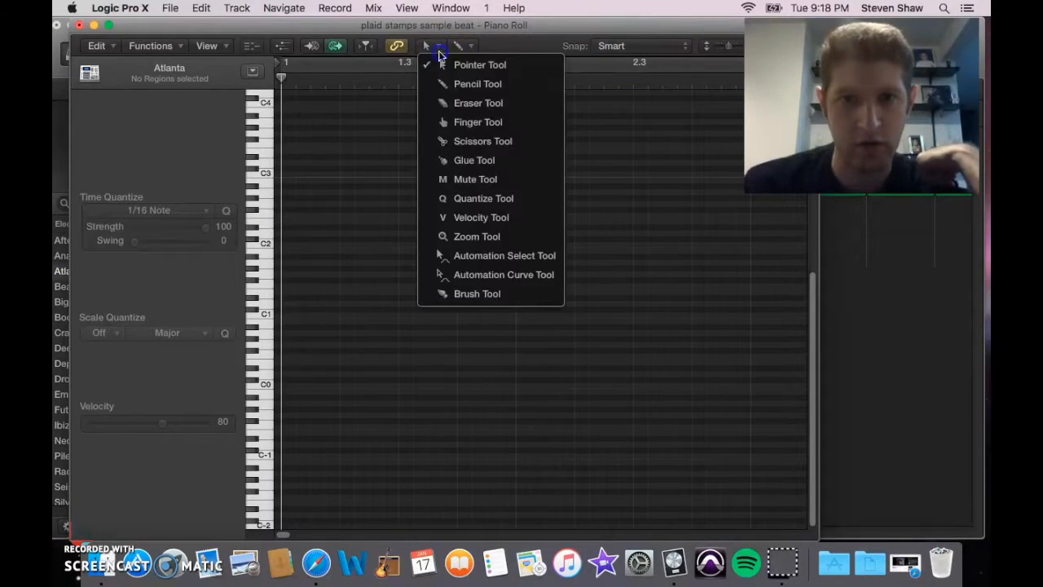
click(478, 84)
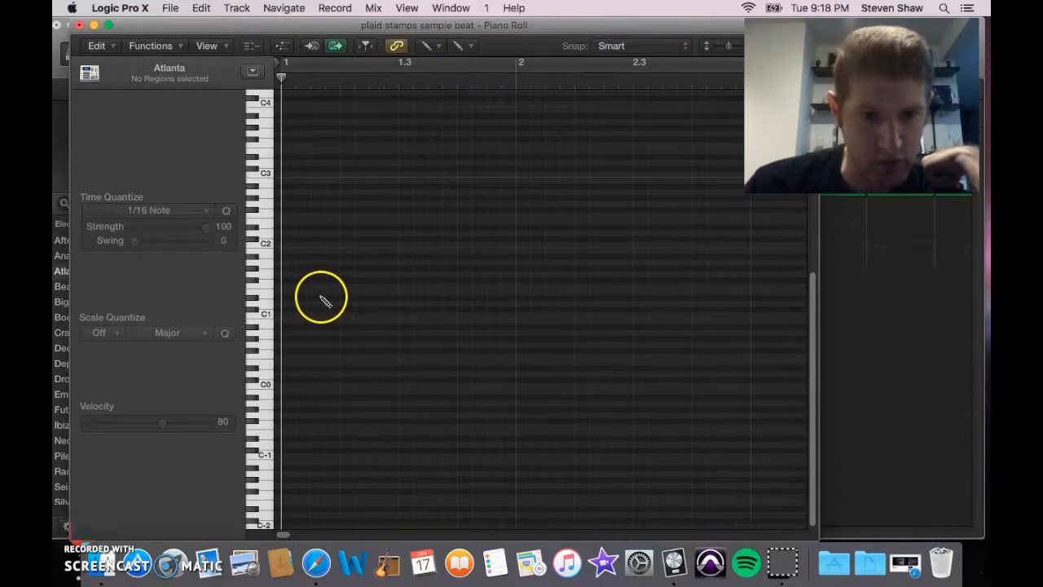
Step: Draw D2 notes on the four offbeat eighths of bar 1, loop the Atlanta region, and play the beat in the Tracks window
click(320, 300)
drag(319, 299, 318, 235)
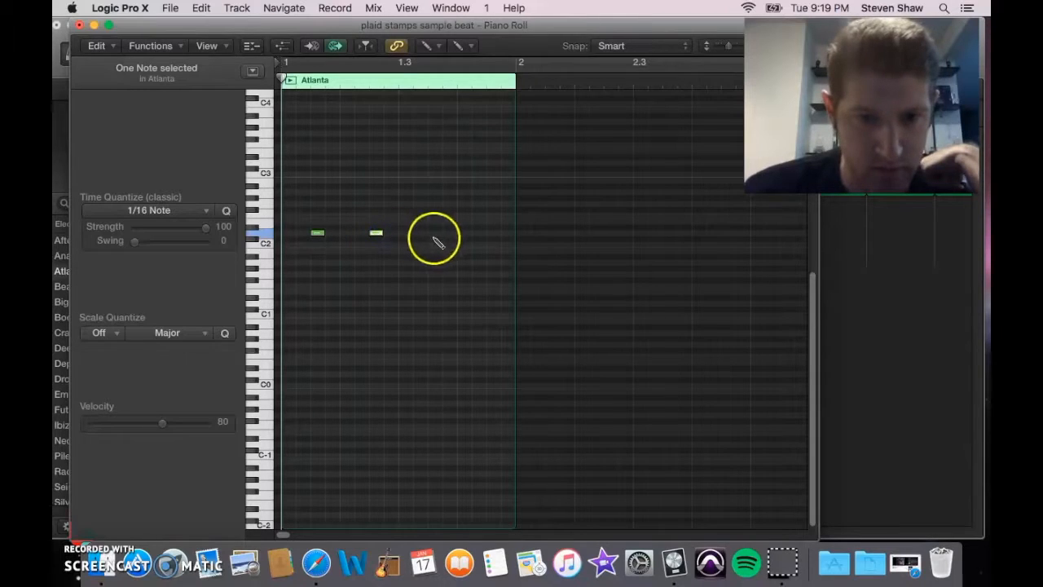
drag(494, 237, 495, 237)
key(l)
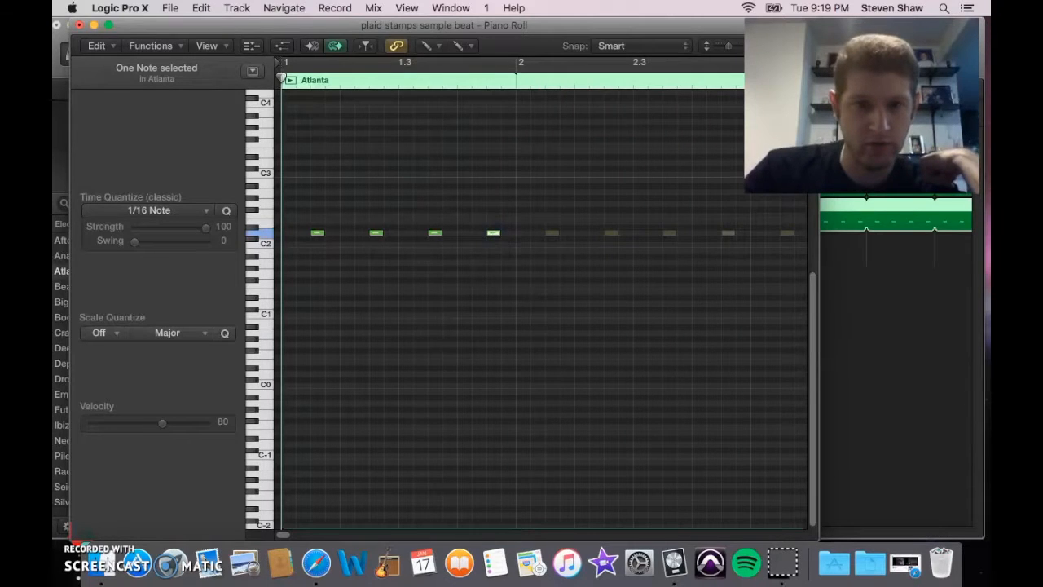
click(80, 25)
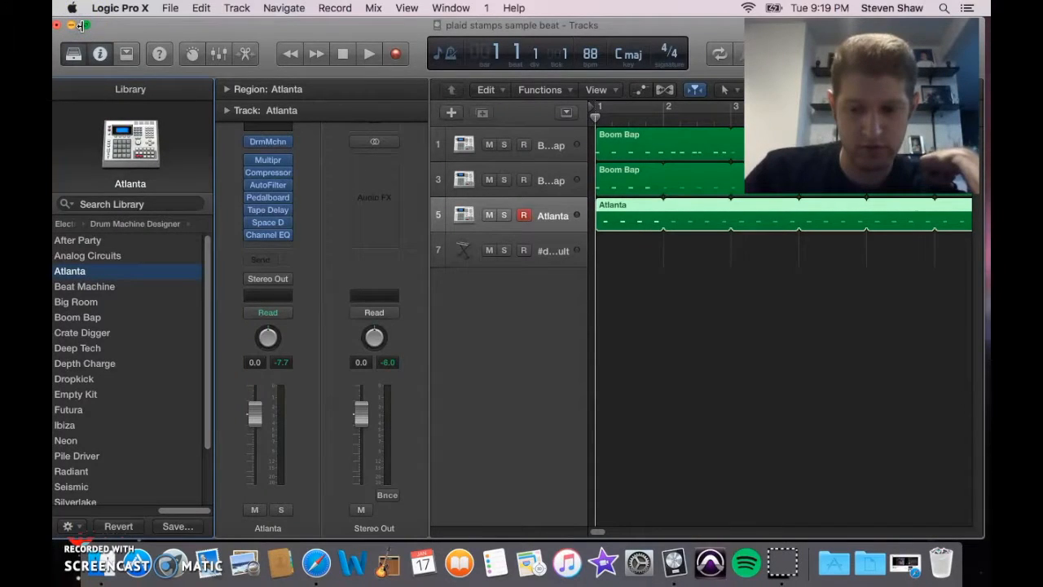
key(space)
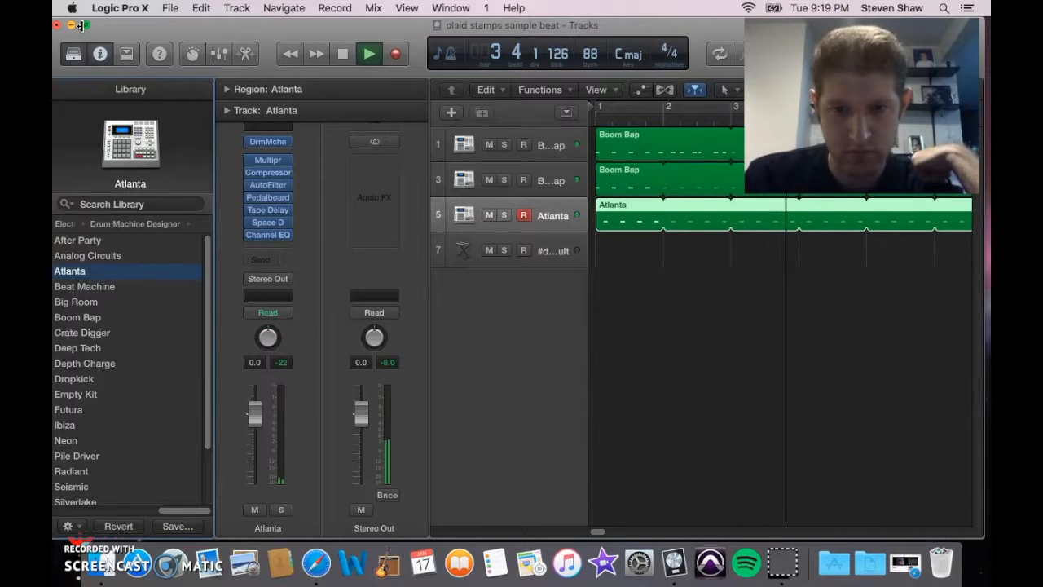
key(space)
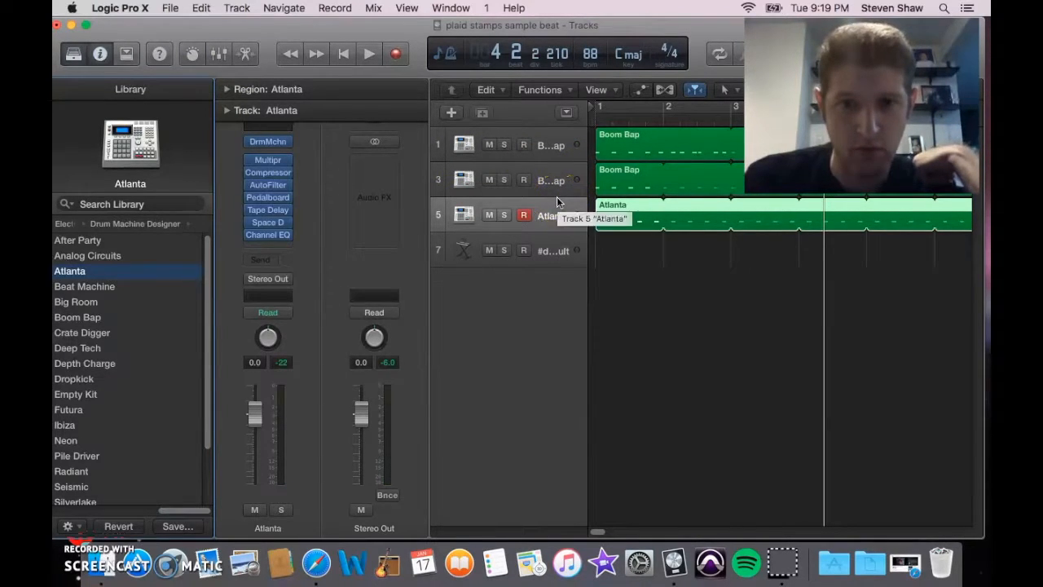
Step: Add another software instrument track and load the Atlanta kit from Electronic Drum Kit > Drum Machine Designer
click(483, 115)
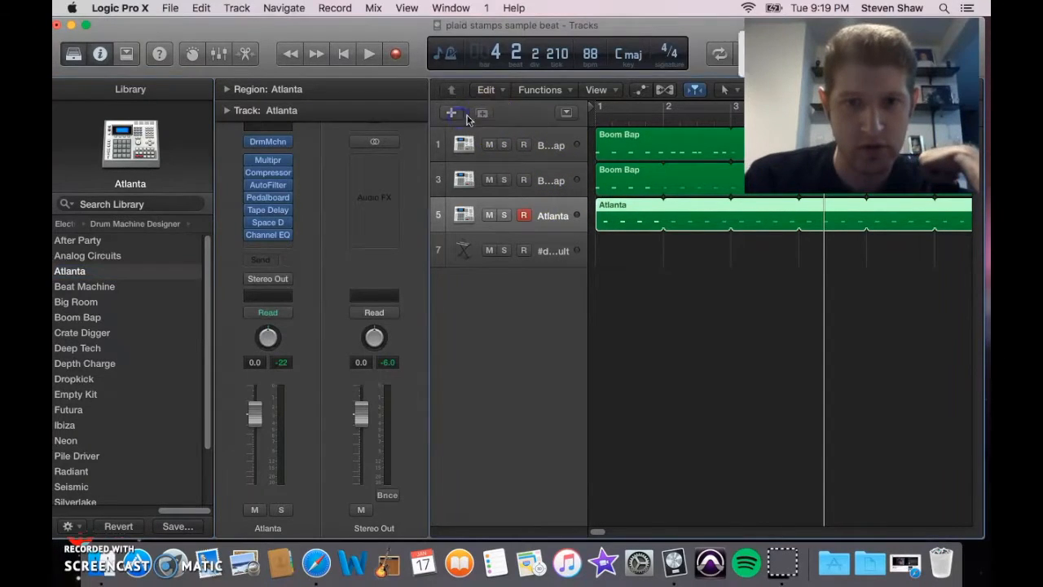
click(714, 259)
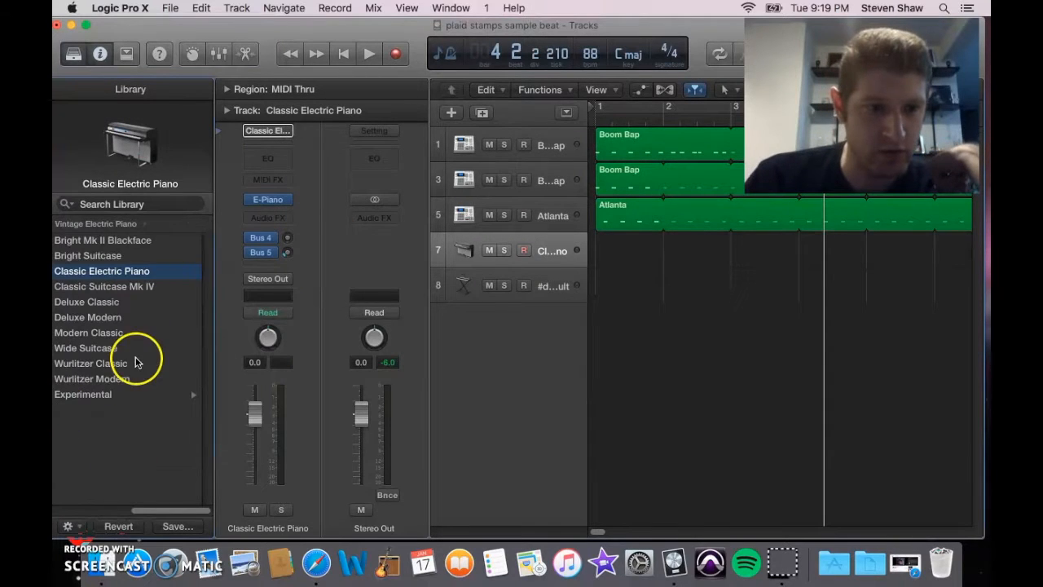
drag(167, 511, 67, 494)
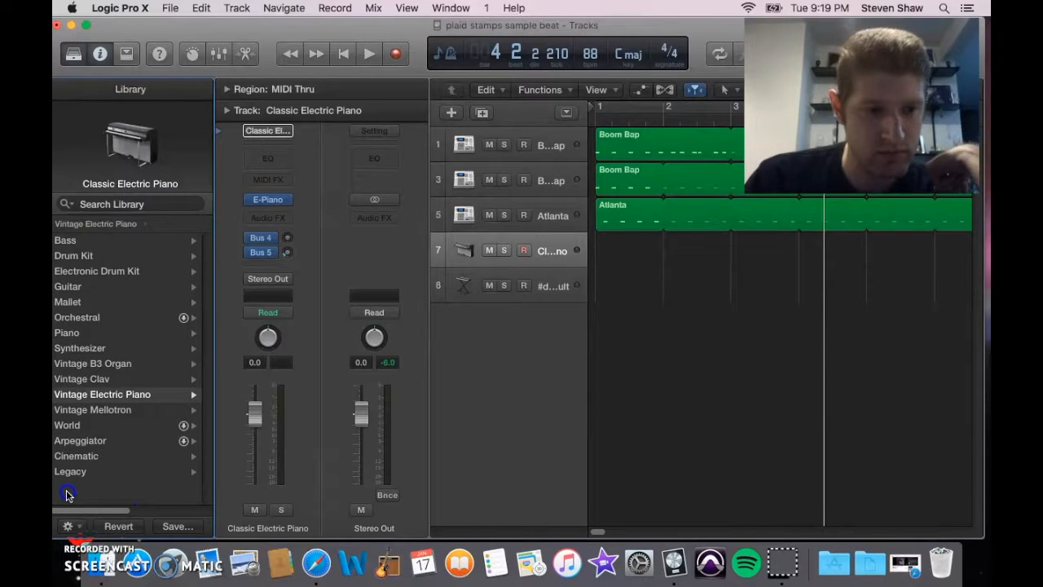
click(104, 272)
click(155, 241)
click(72, 270)
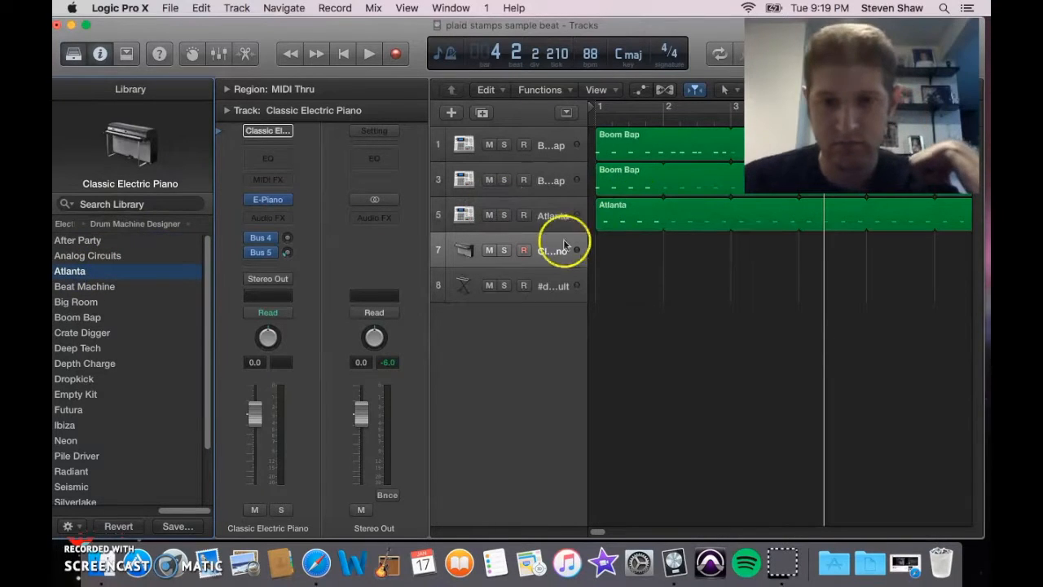
Step: Move the looped Boom Bap region from track 3 to the new Atlanta track and select its F#1 notes in the Piano Roll with the Pointer Tool
drag(615, 181, 617, 246)
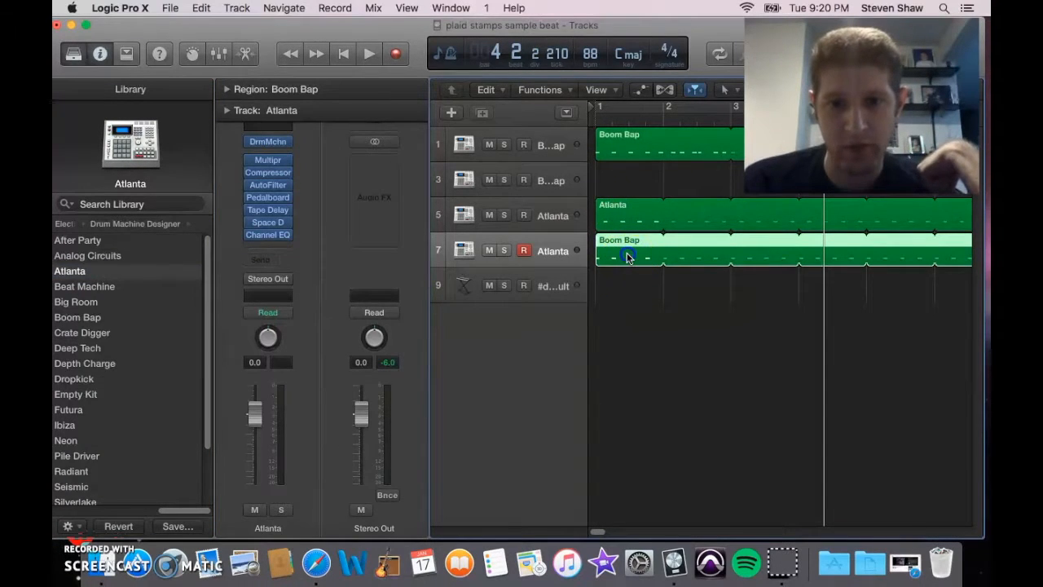
click(450, 8)
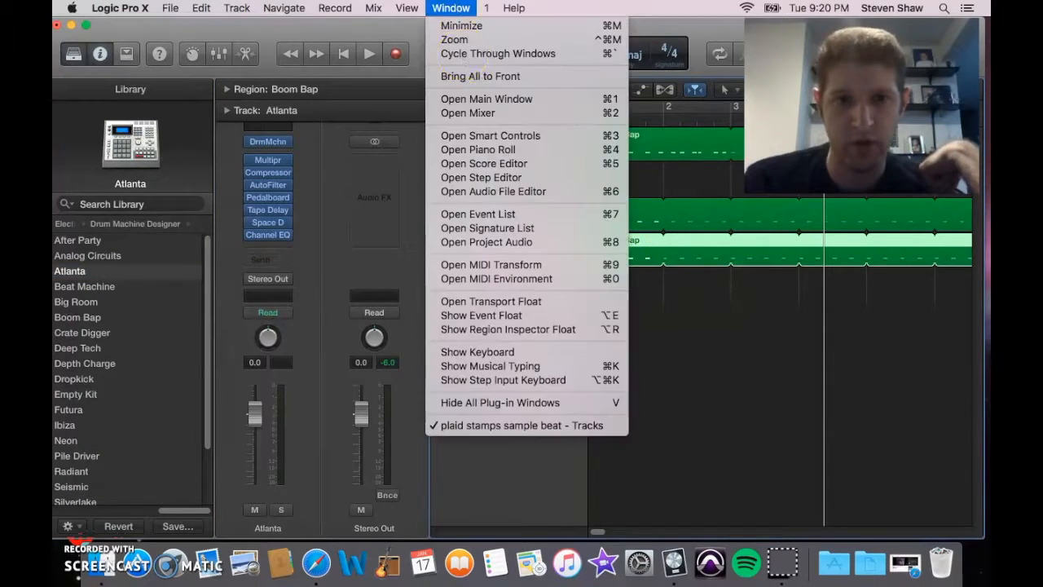
click(481, 149)
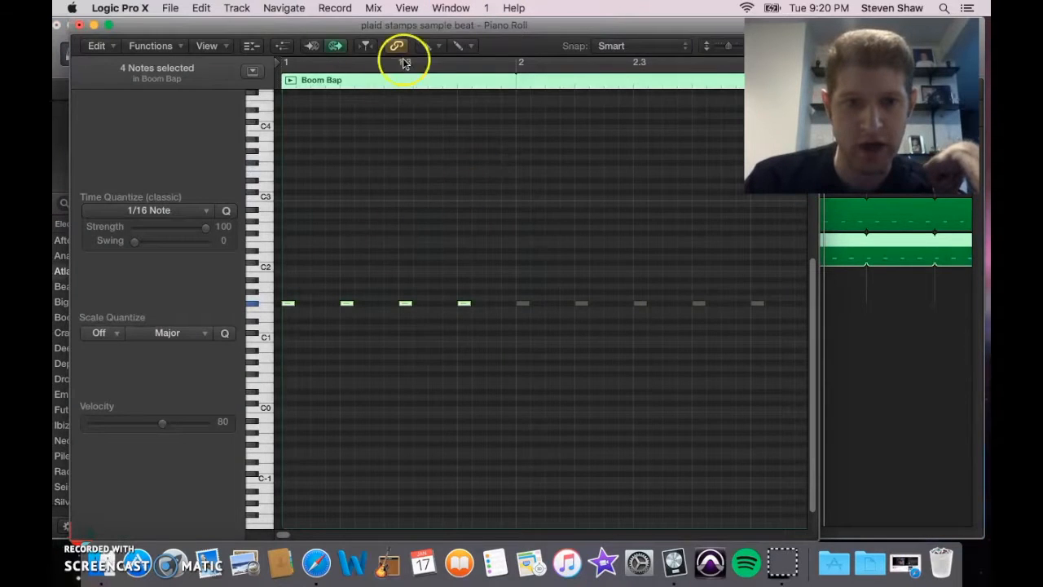
click(423, 55)
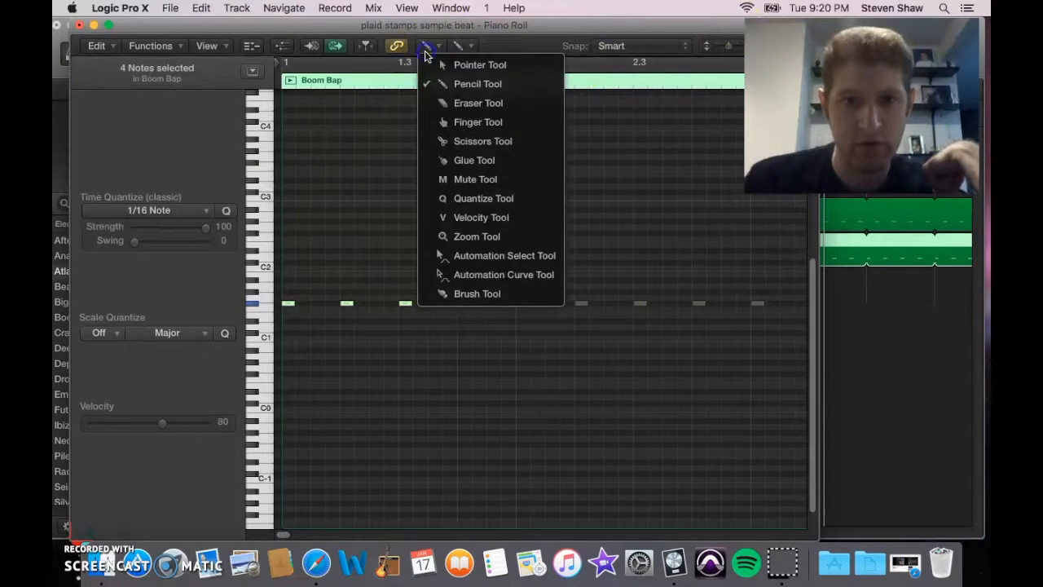
click(465, 64)
click(535, 342)
drag(398, 305, 286, 306)
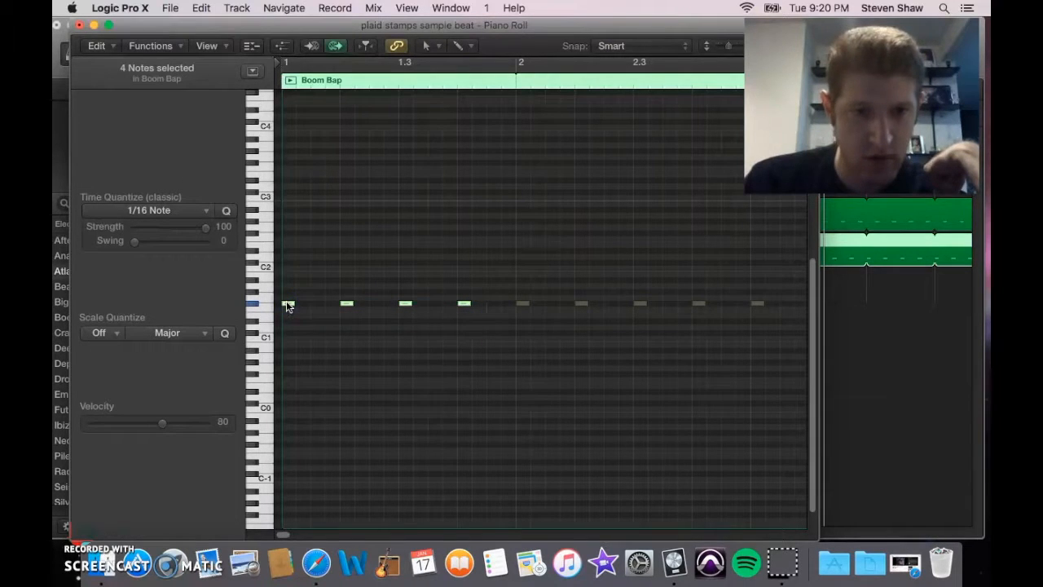
Step: Play the beat with the moved region on the Atlanta kit and adjust the system volume
key(space)
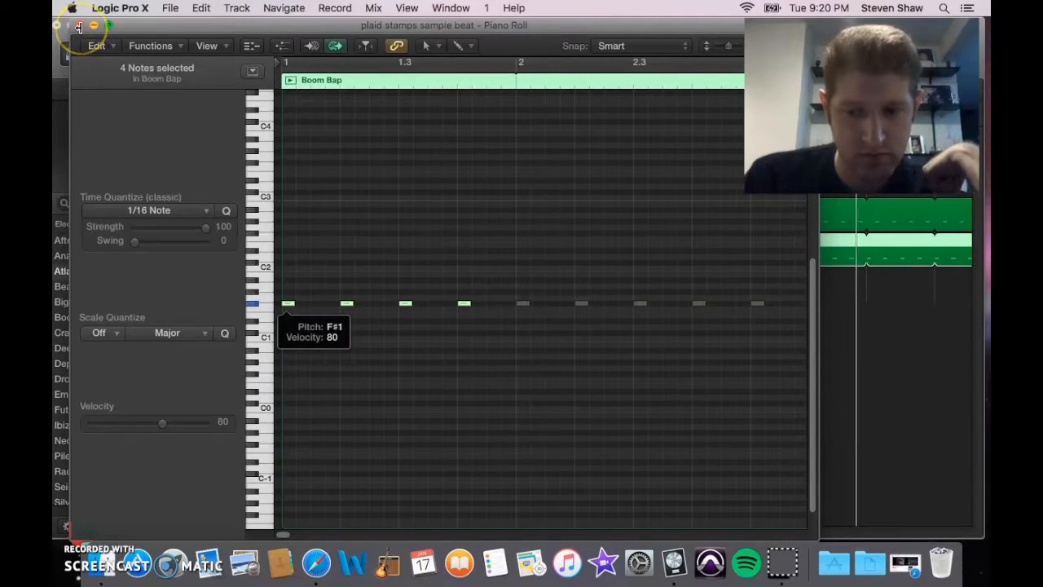
key(XF86AudioRaiseVolume)
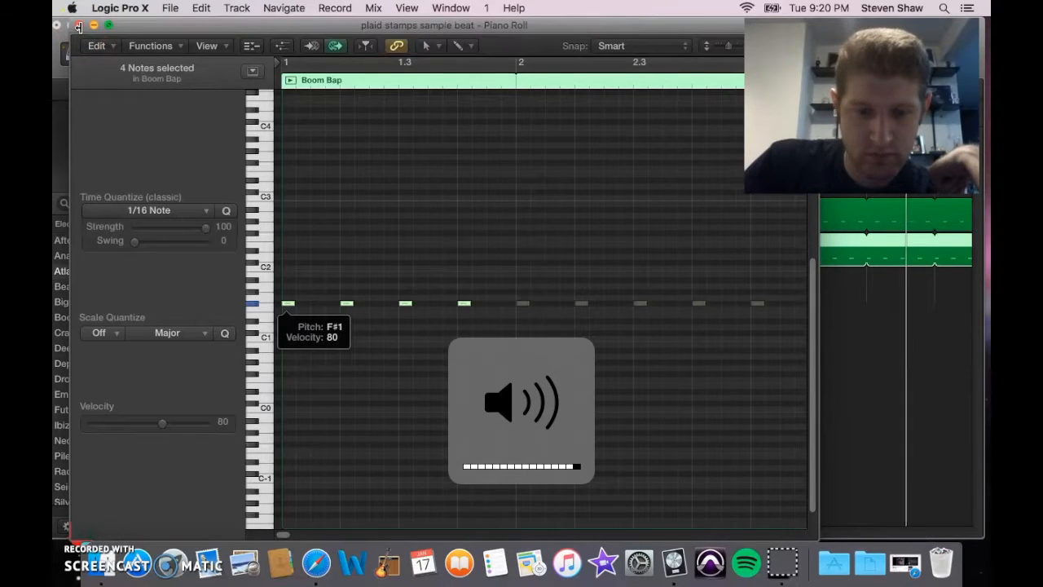
key(XF86AudioRaiseVolume)
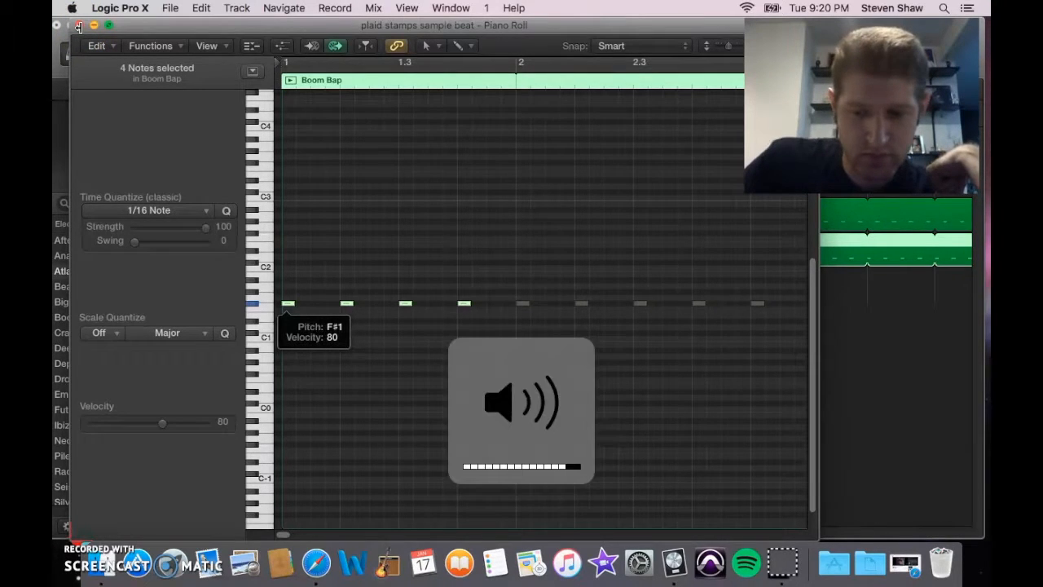
Step: Close the Piano Roll, play the layered drum beat from the start of the song, and return the playhead to bar 1
click(78, 27)
key(space)
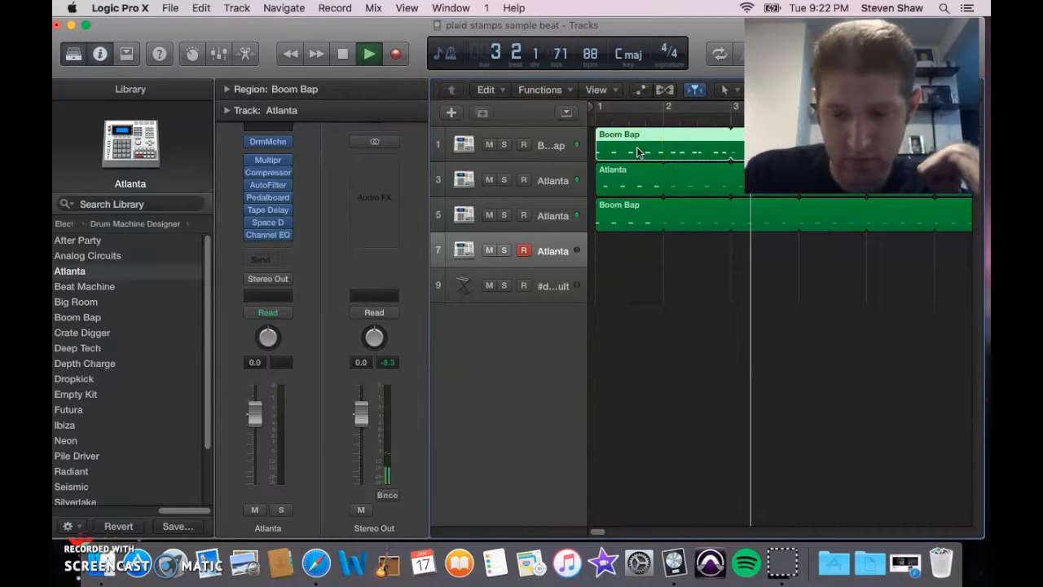
key(Return)
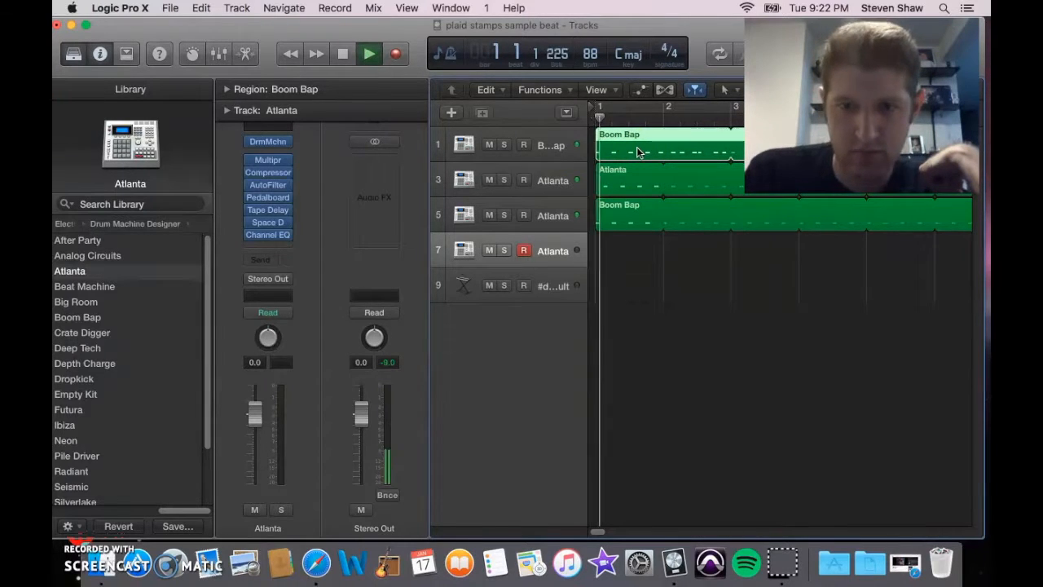
key(space)
key(Return)
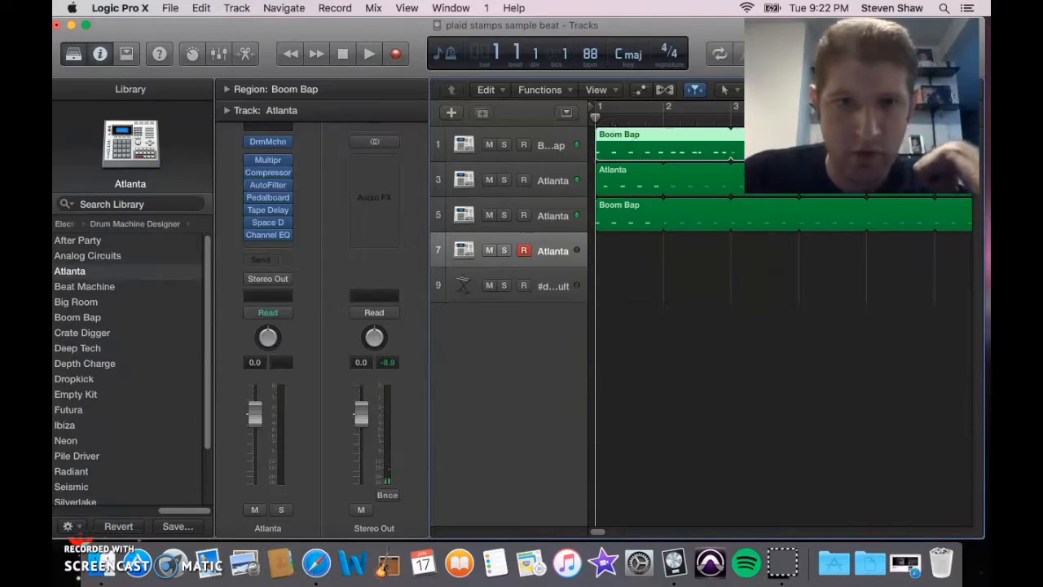
Step: In the track 1 Boom Bap region, draw a C1 note on the fourth sixteenth of bar 1's first beat and audition the pattern
click(406, 7)
mouse_move(451, 7)
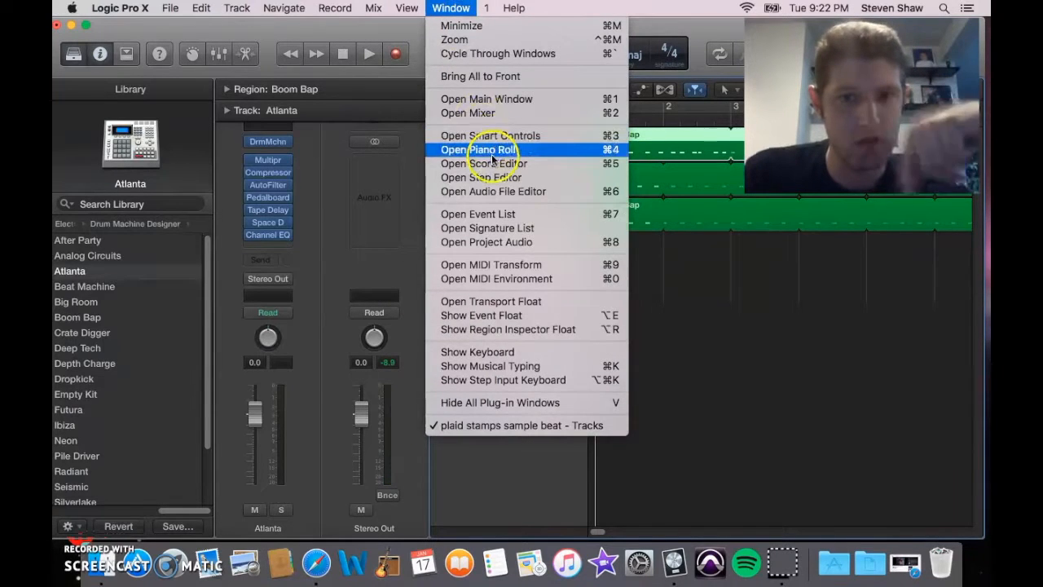
click(492, 157)
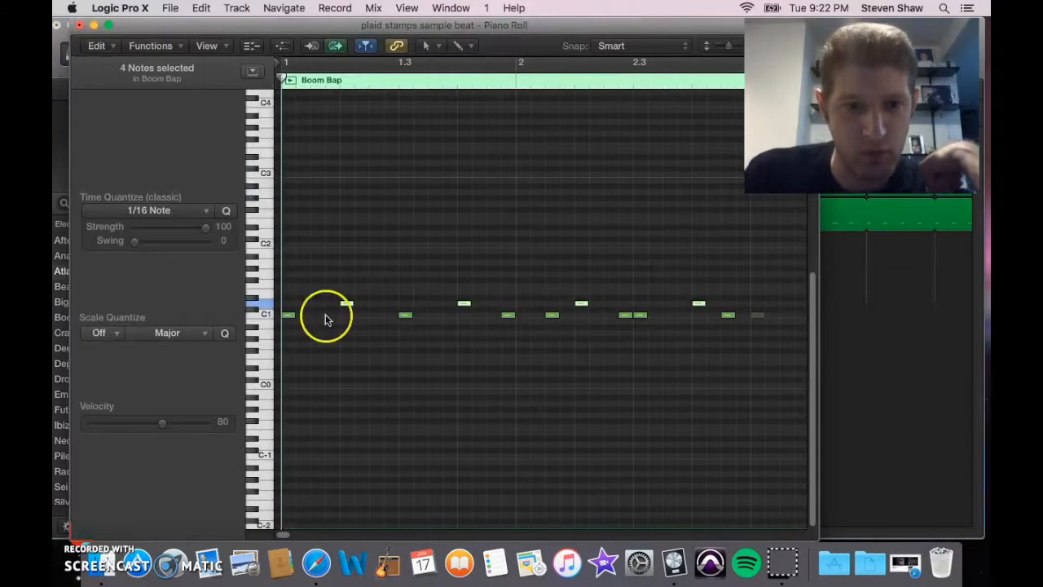
click(323, 329)
click(425, 46)
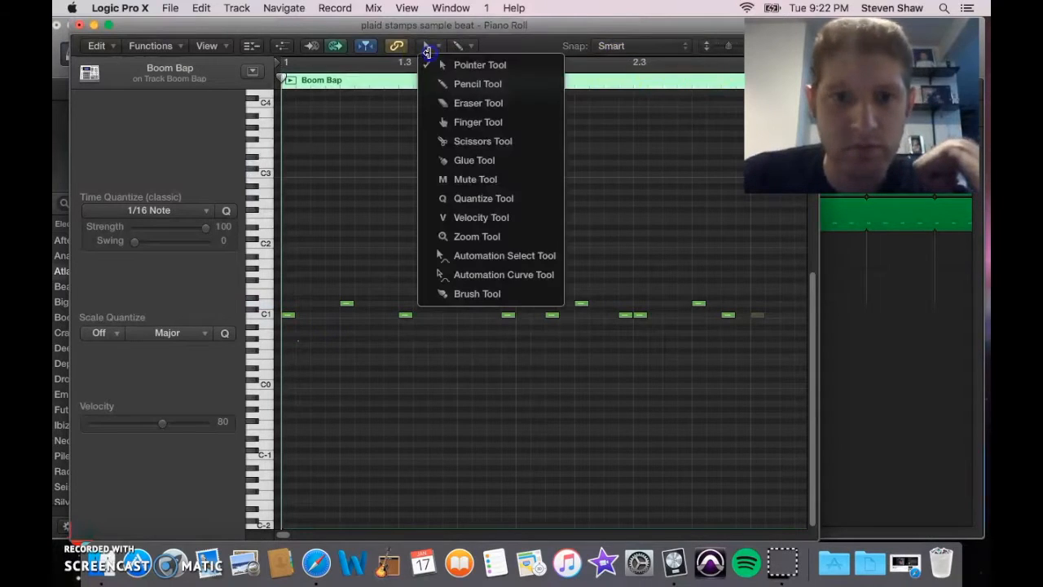
click(456, 83)
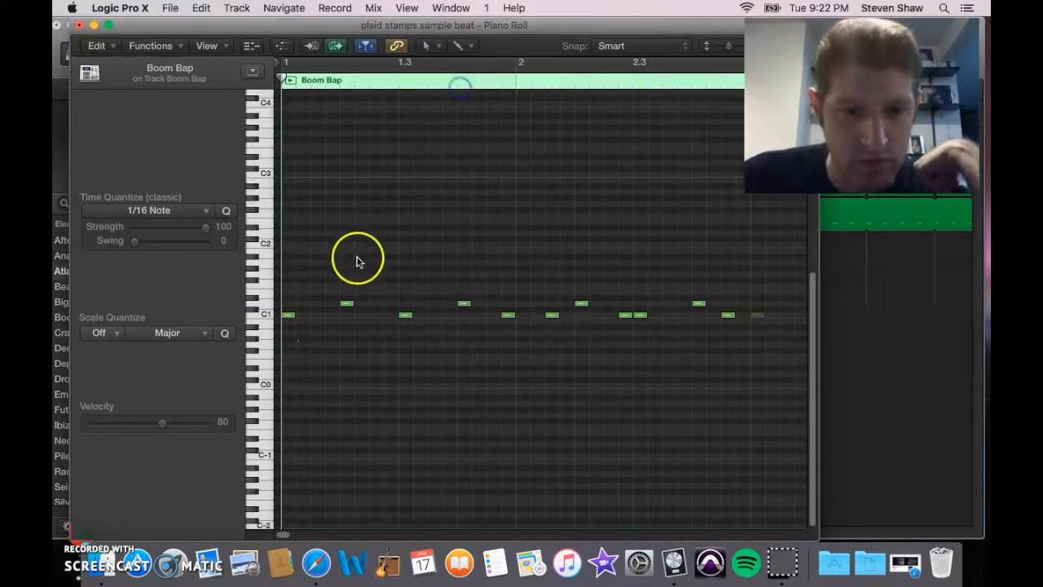
click(333, 315)
key(space)
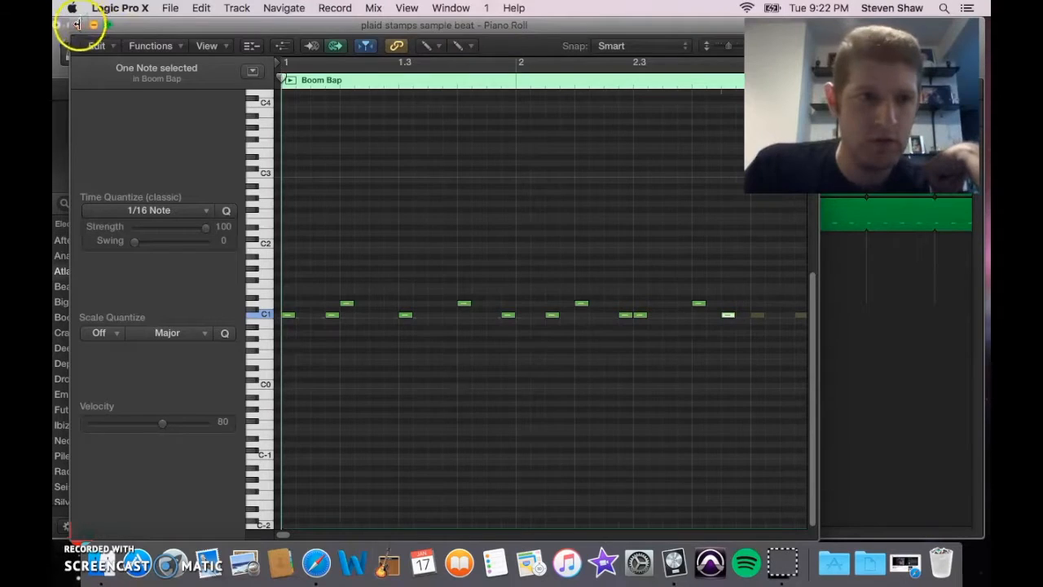
click(76, 24)
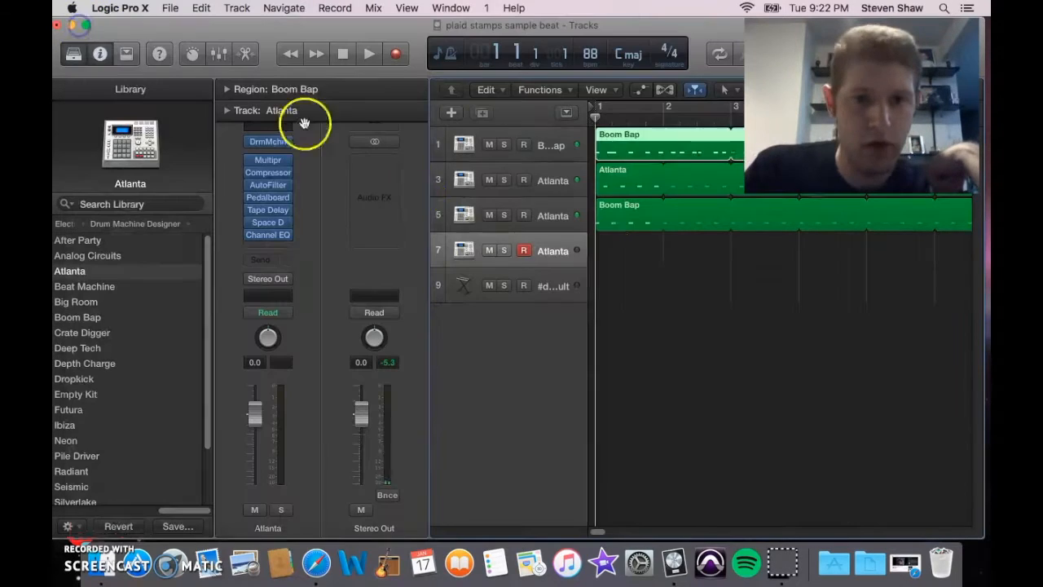
Step: Open the Piano Roll for the track 7 Atlanta track and place its note at position 1 3 3 1 on A#1
click(620, 263)
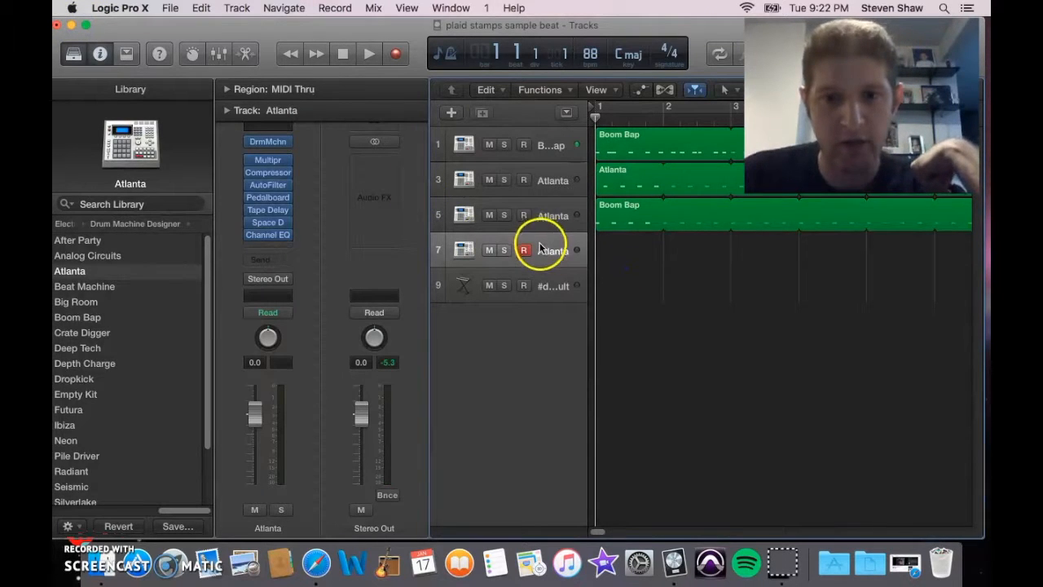
click(541, 249)
click(450, 7)
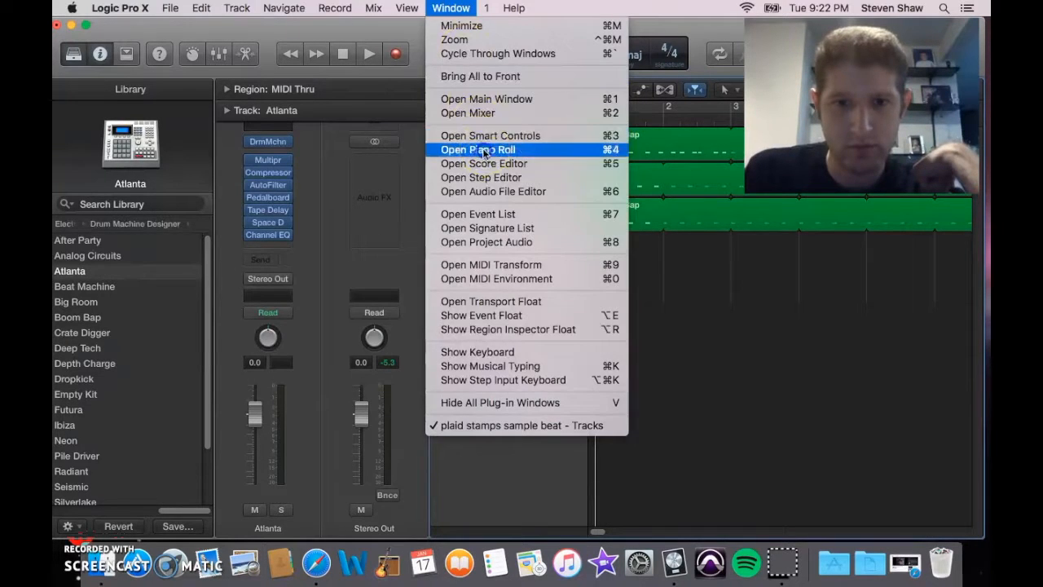
click(484, 152)
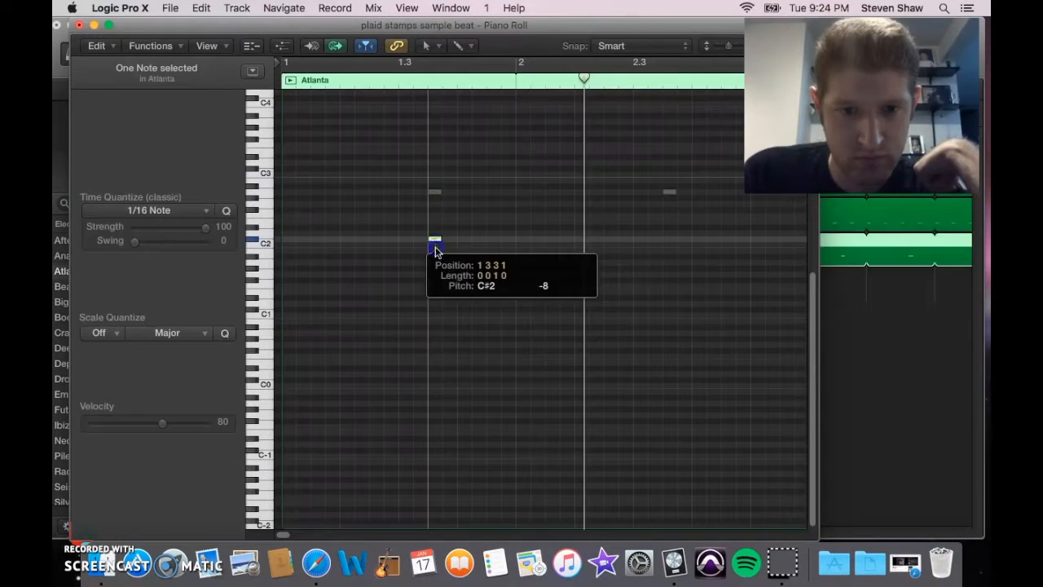
drag(435, 245, 436, 258)
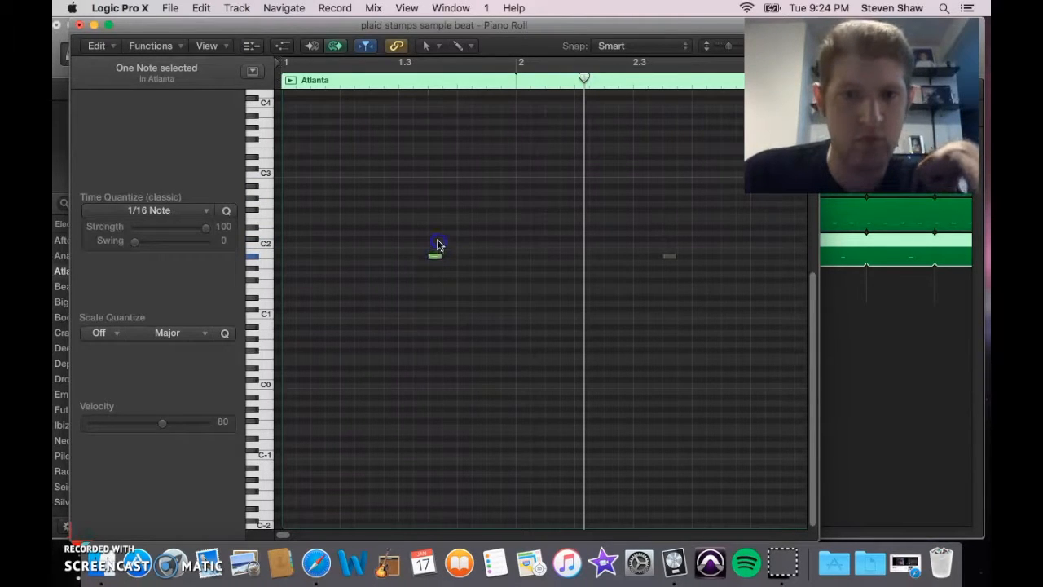
Step: Return to the Tracks window, play the beat with the track 7 Atlanta layer, and raise the system volume
click(80, 25)
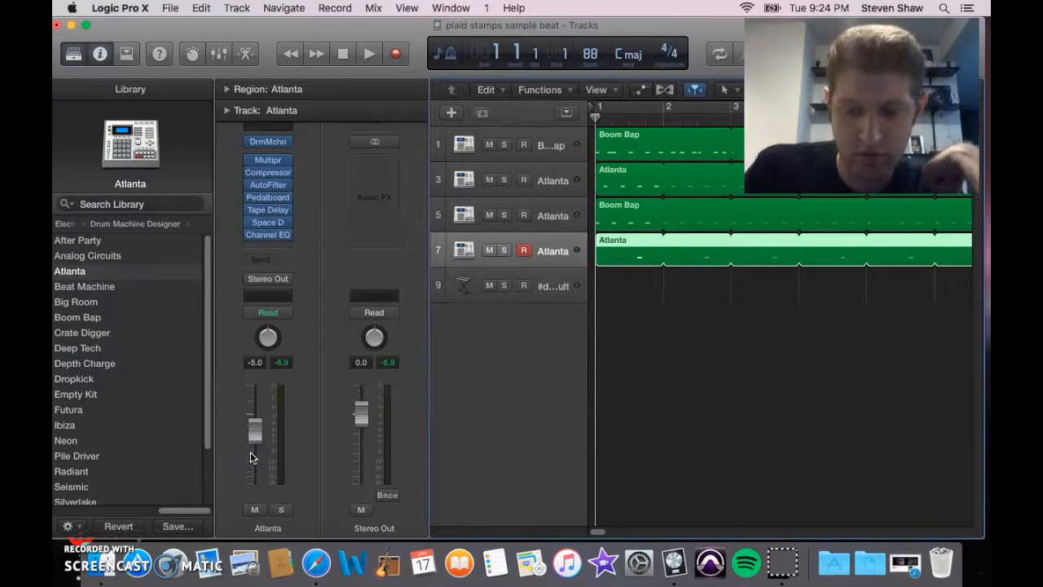
key(space)
key(XF86AudioRaiseVolume)
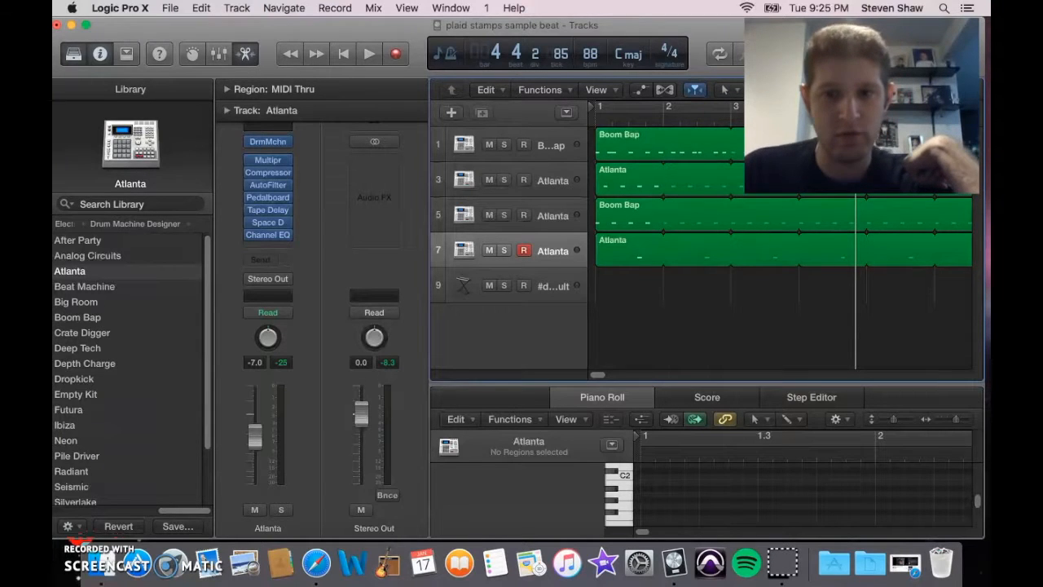
Step: Open the #default track in the Piano Roll, draw quarter notes F1, F1, E1, E1 in bar 1 with the Pencil Tool, and play them
click(552, 284)
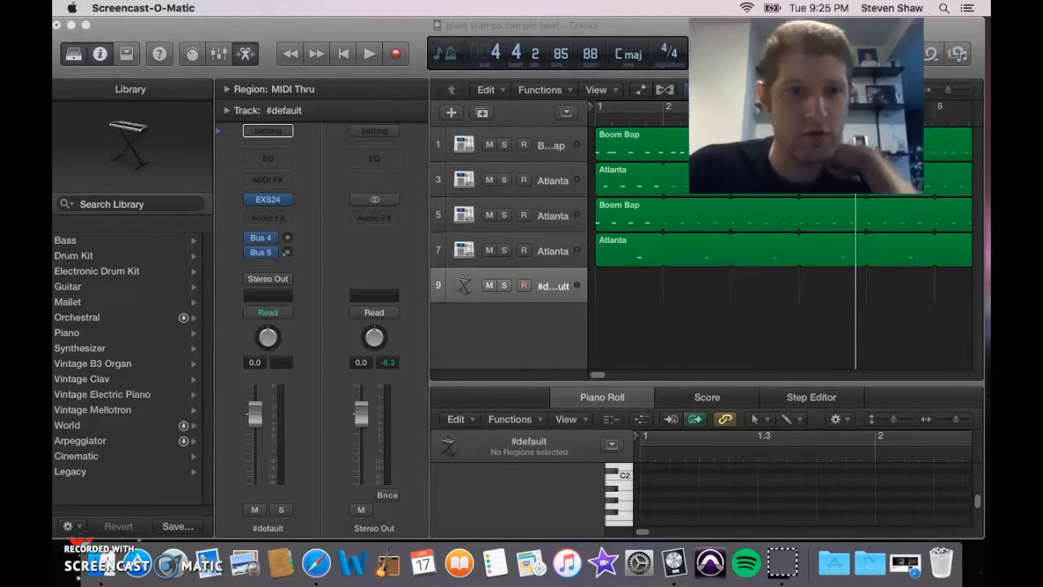
click(621, 16)
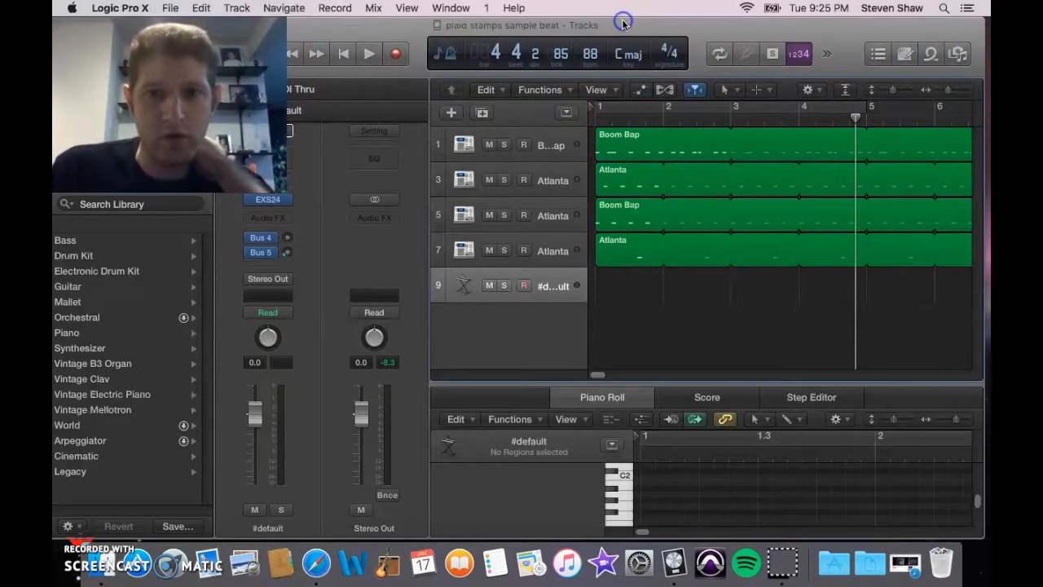
click(449, 8)
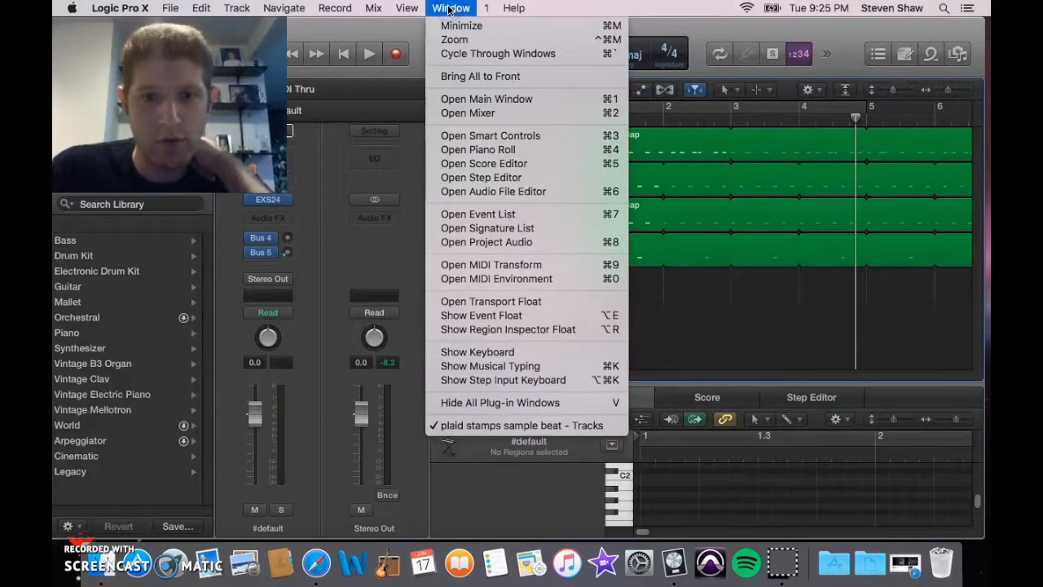
click(489, 150)
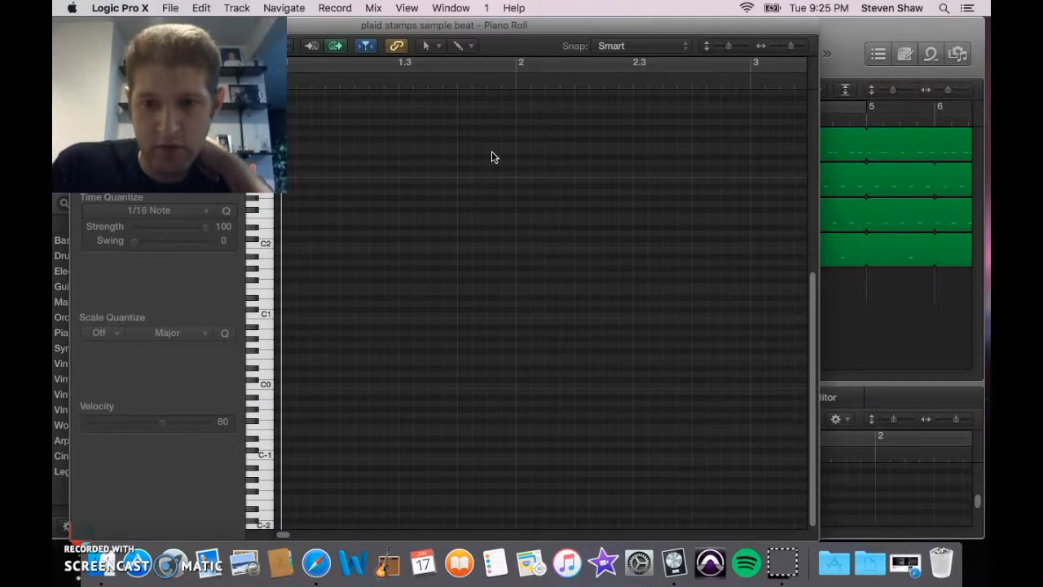
click(432, 47)
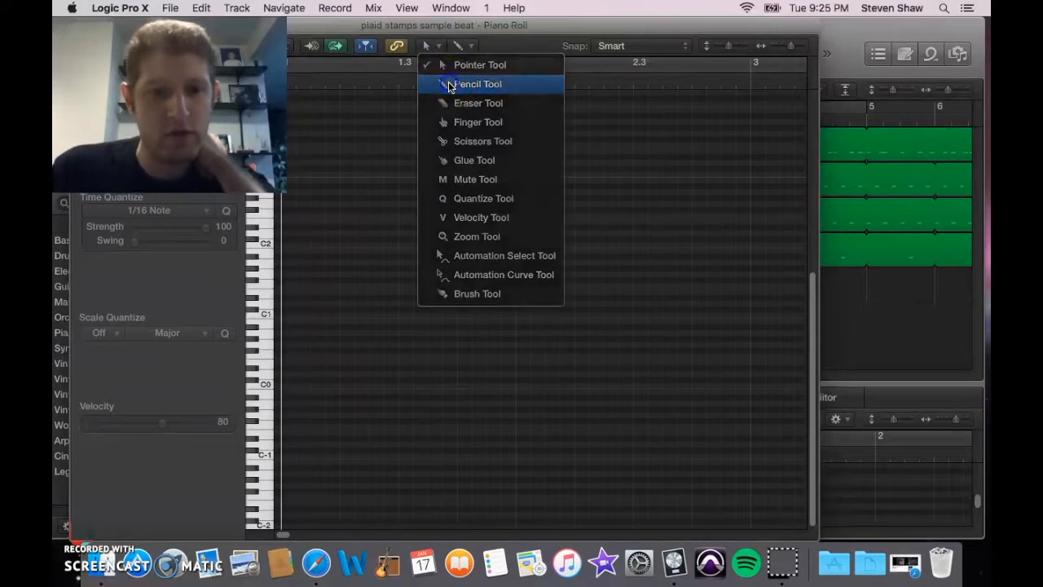
click(450, 85)
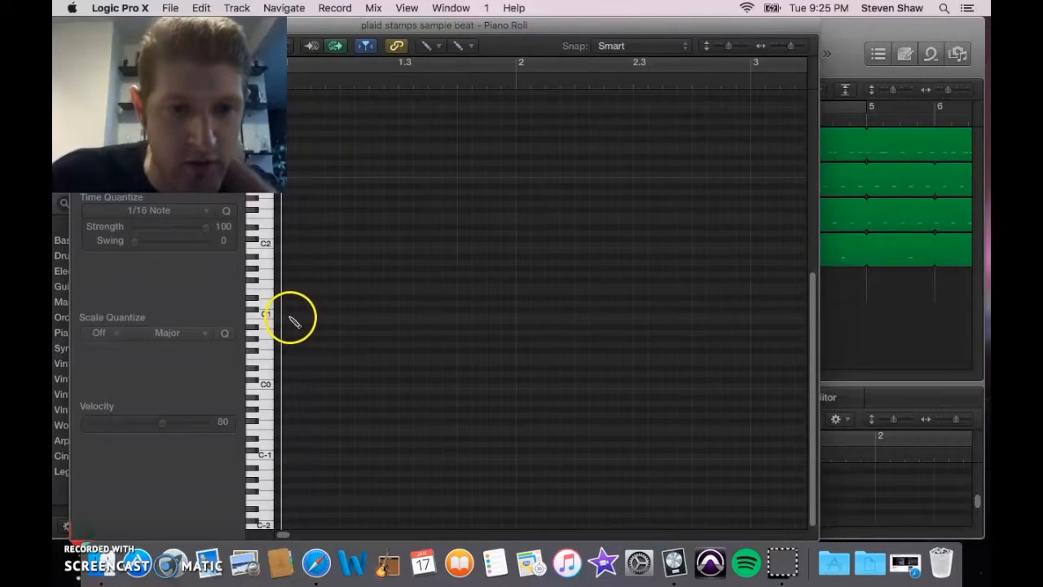
key(space)
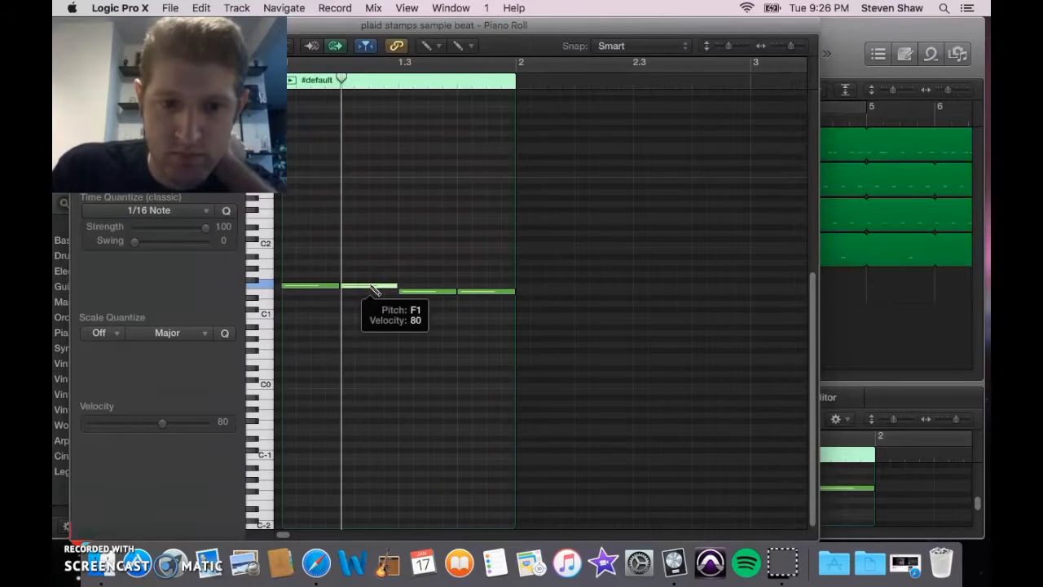
key(space)
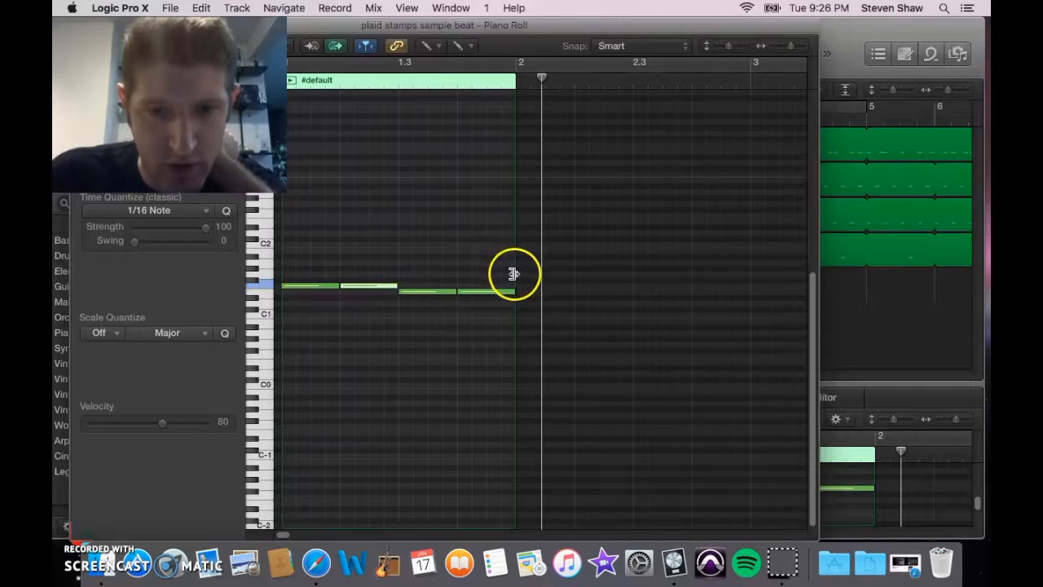
Step: Extend the #default region to two bars, with its last note filling beats 3 and 4 of bar 2, and play the sample pattern
drag(514, 274, 752, 293)
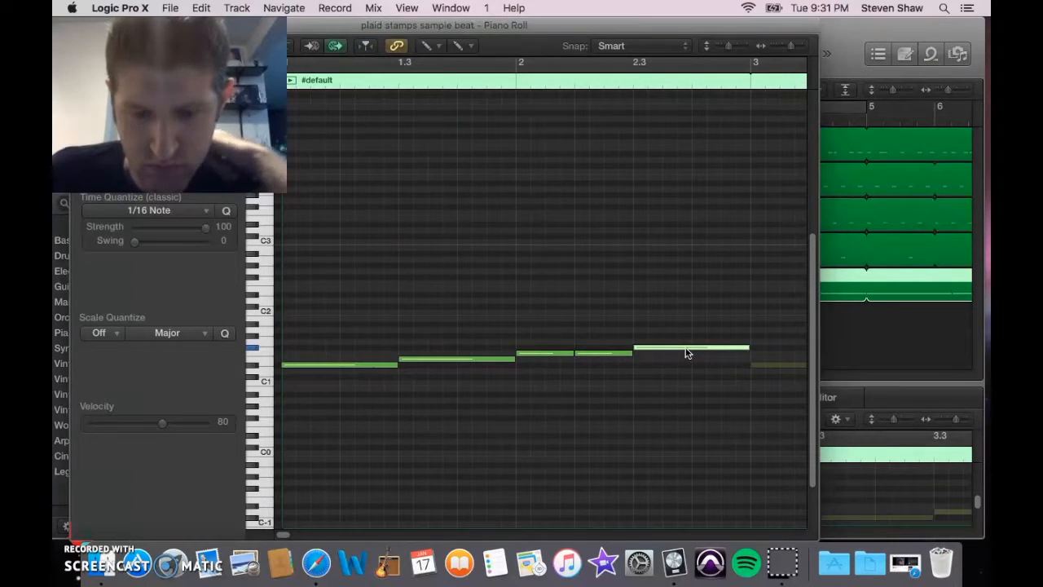
drag(693, 352, 747, 352)
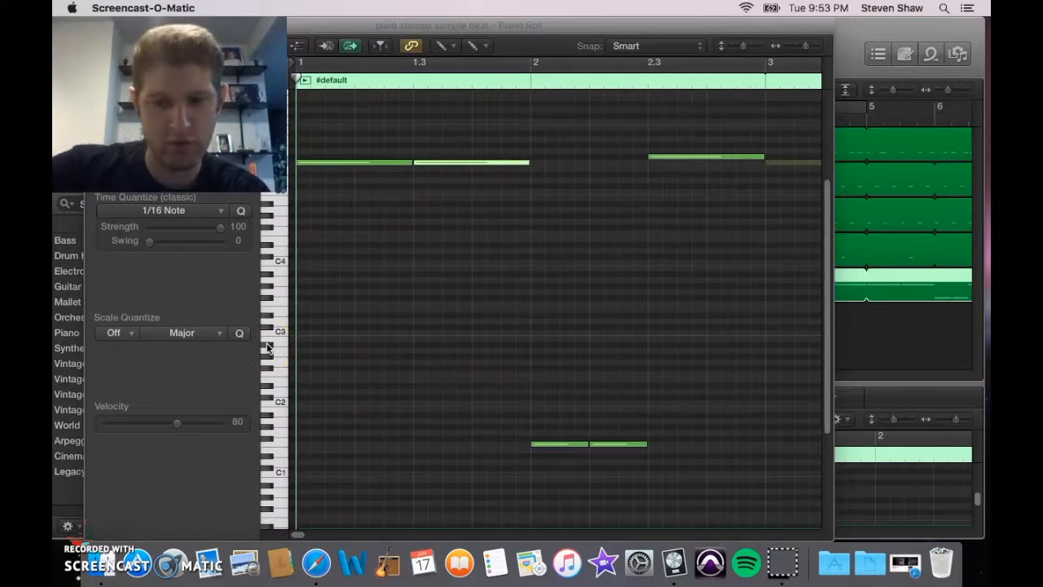
click(396, 338)
key(space)
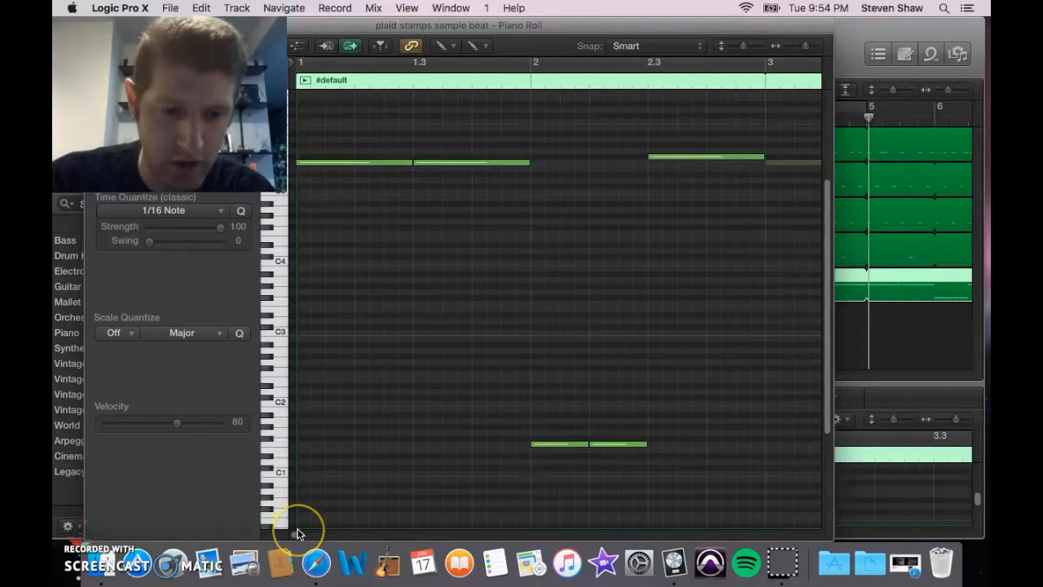
Step: Extend the end of the #default region from bar 3 to bar 4 to make room for more notes
drag(299, 535, 299, 538)
click(472, 83)
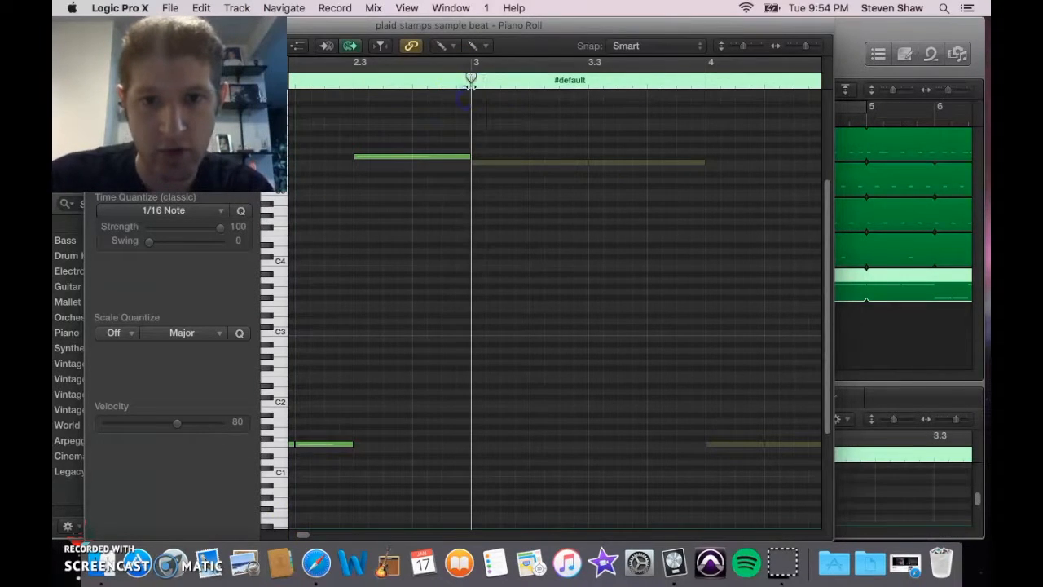
click(470, 100)
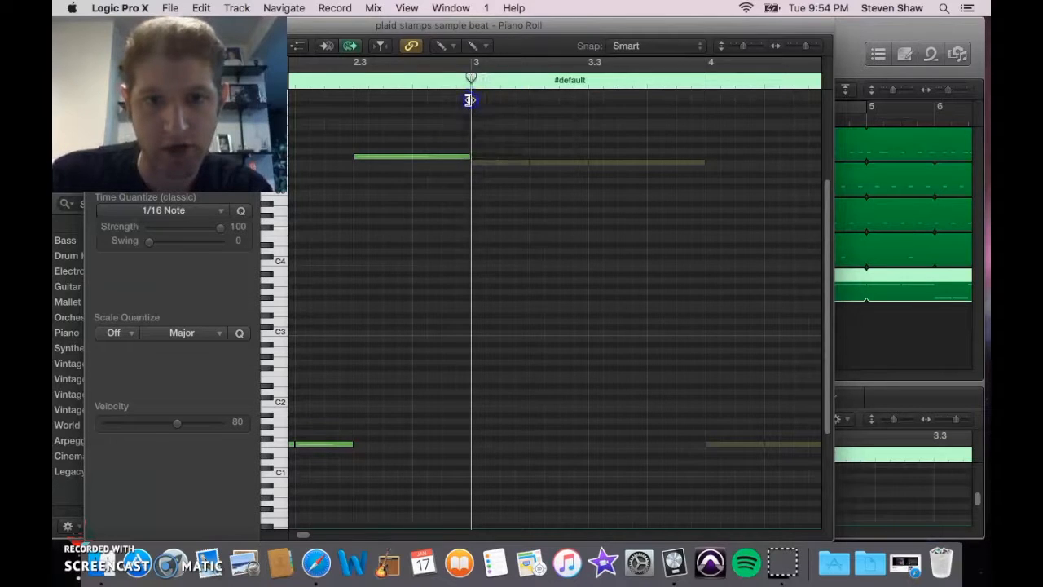
drag(469, 105, 703, 140)
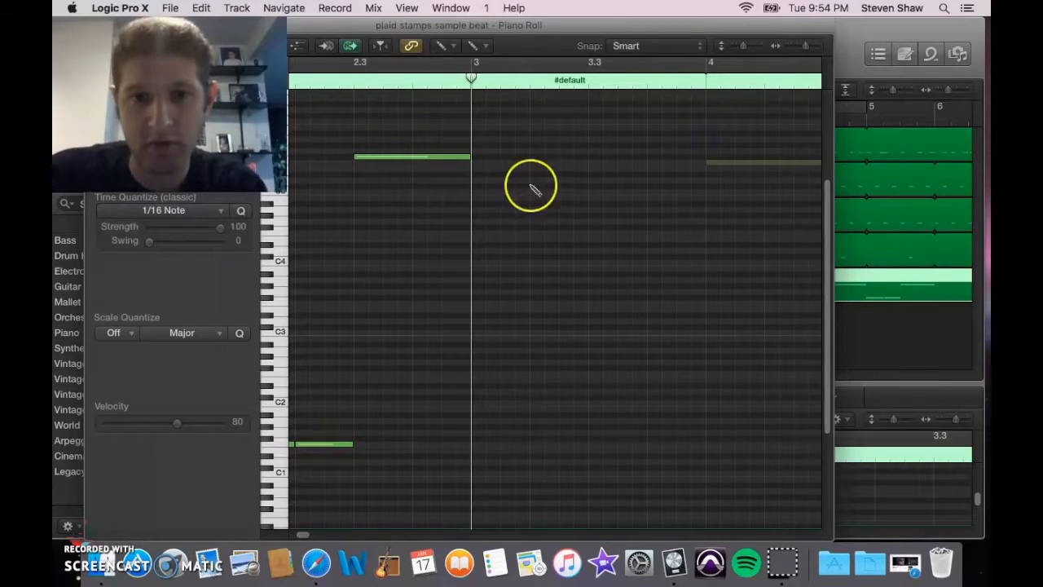
Step: Select all notes in bars 1 and 2 of the #default region with the Pointer Tool and copy them
click(450, 47)
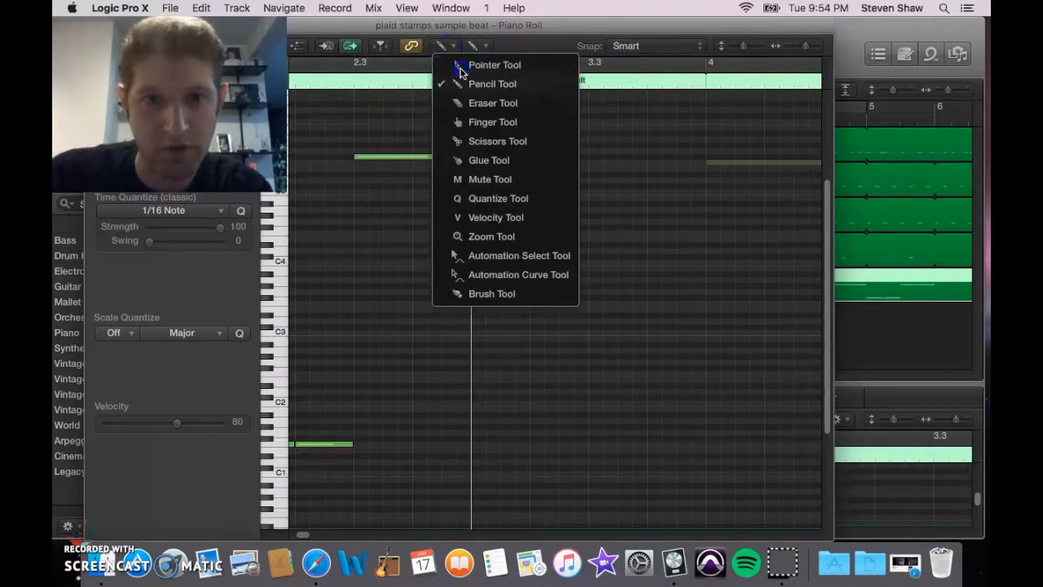
click(456, 65)
drag(361, 285, 290, 130)
click(202, 7)
click(245, 104)
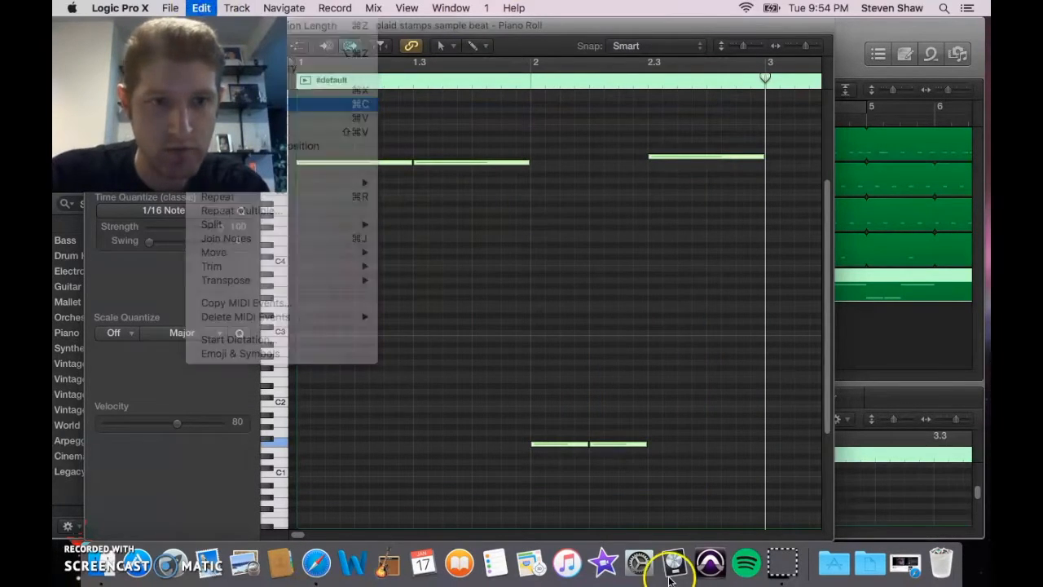
Step: Set the playhead at bar 3 and paste the copied notes into the #default region
drag(299, 538, 303, 536)
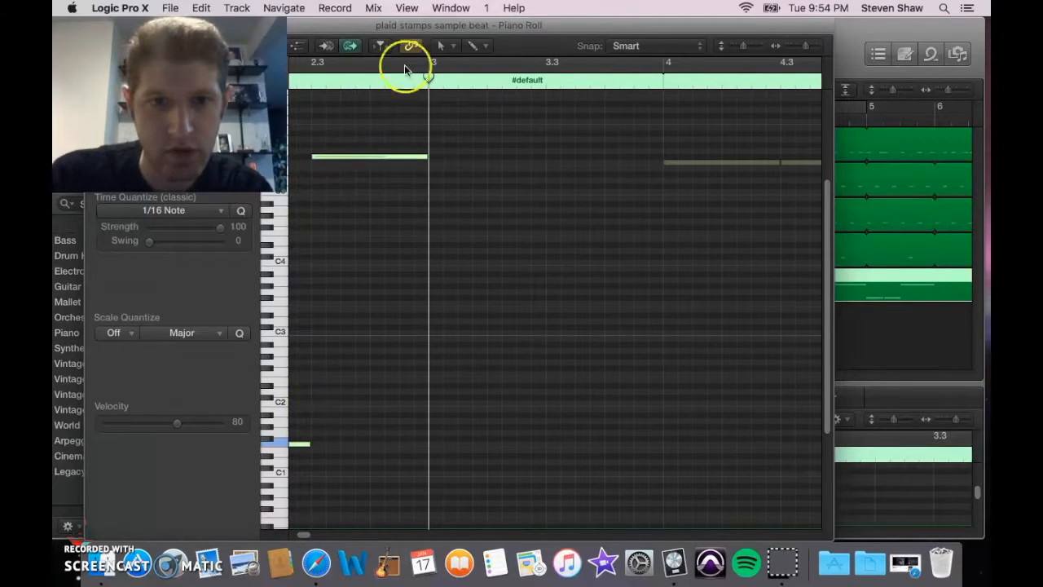
click(446, 86)
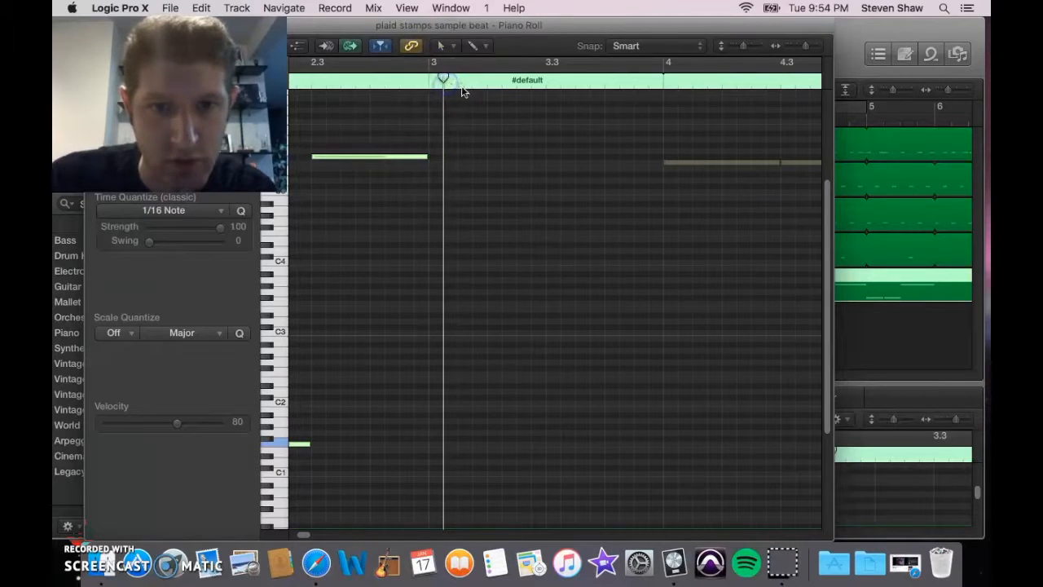
click(433, 79)
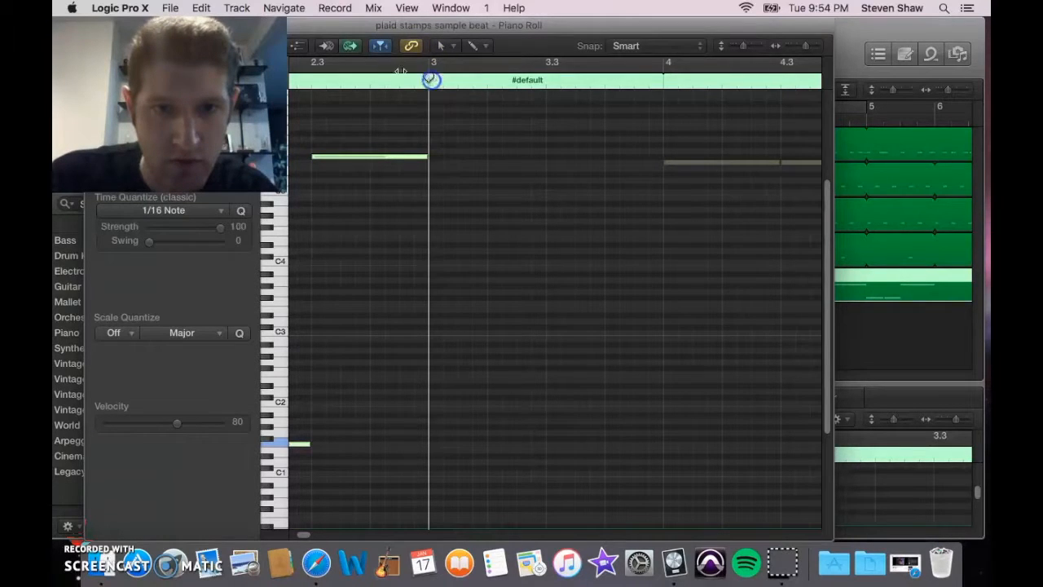
click(201, 7)
click(325, 103)
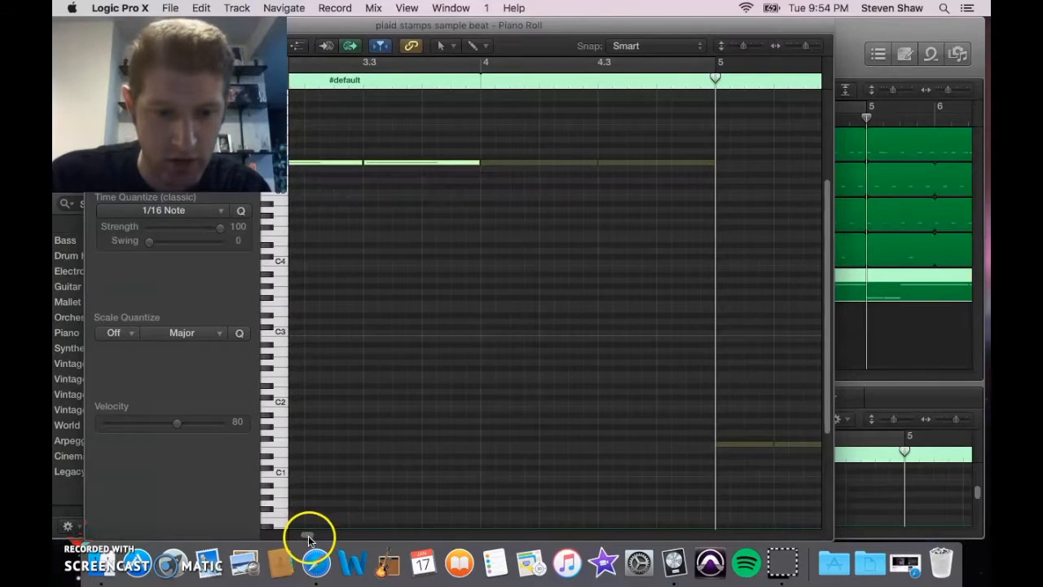
Step: Raise the note on beat 3 of bar 4 in the #default region by one semitone, play it back and close the editor
mouse_move(308, 537)
mouse_down()
mouse_move(294, 537)
mouse_move(304, 538)
mouse_up()
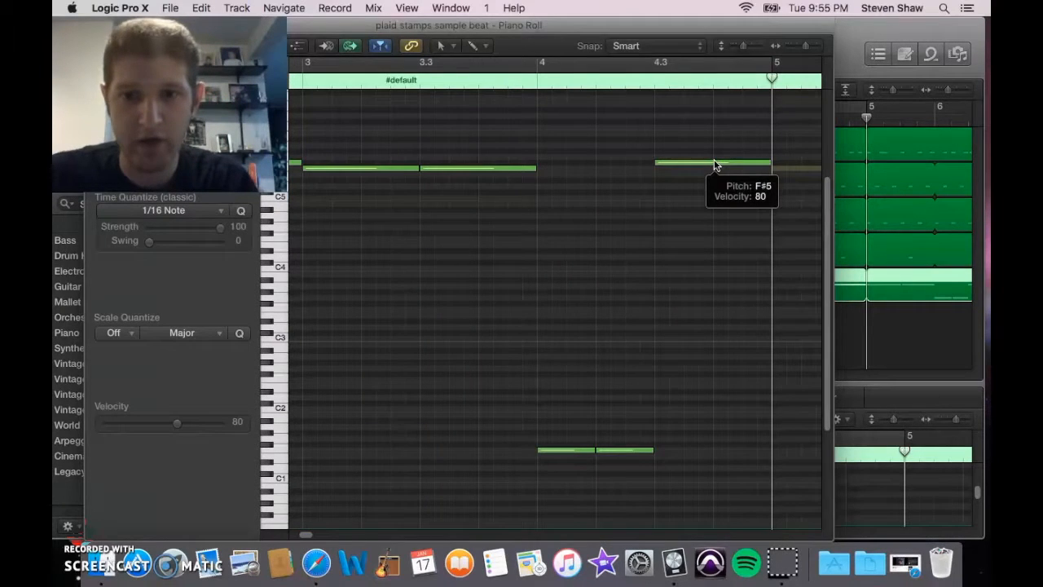
click(713, 163)
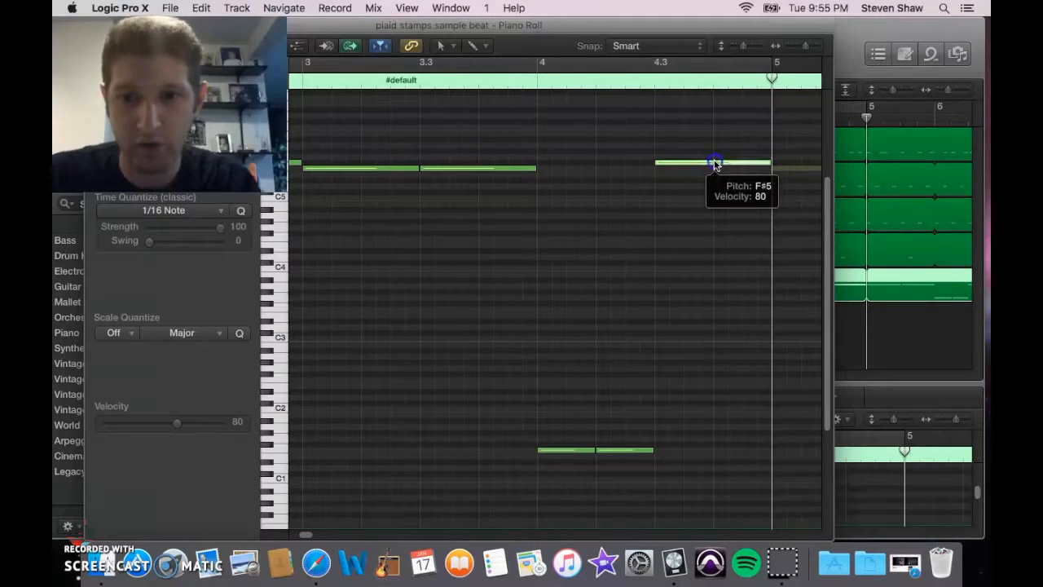
drag(714, 162, 664, 156)
click(413, 82)
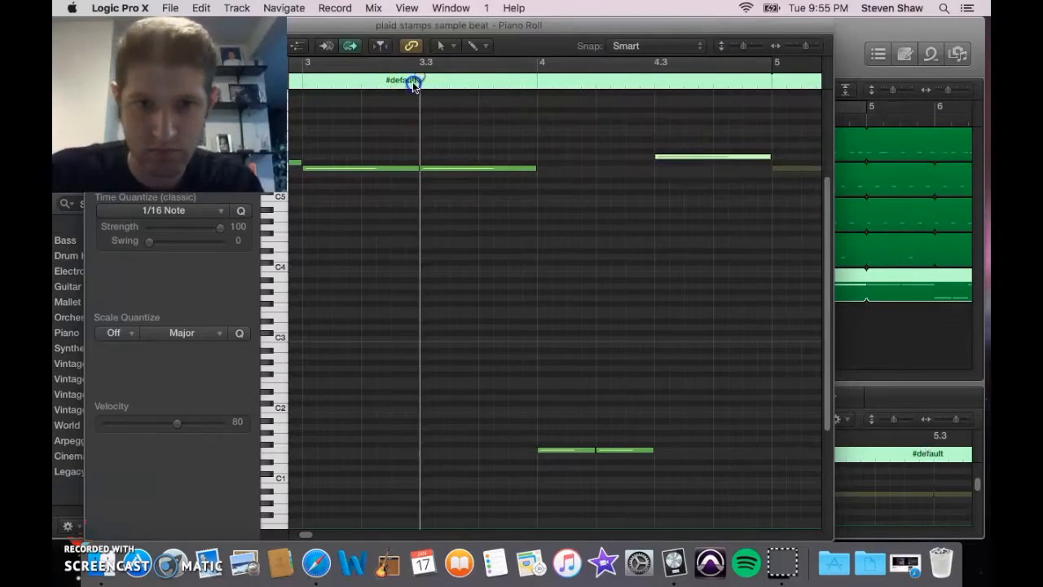
key(space)
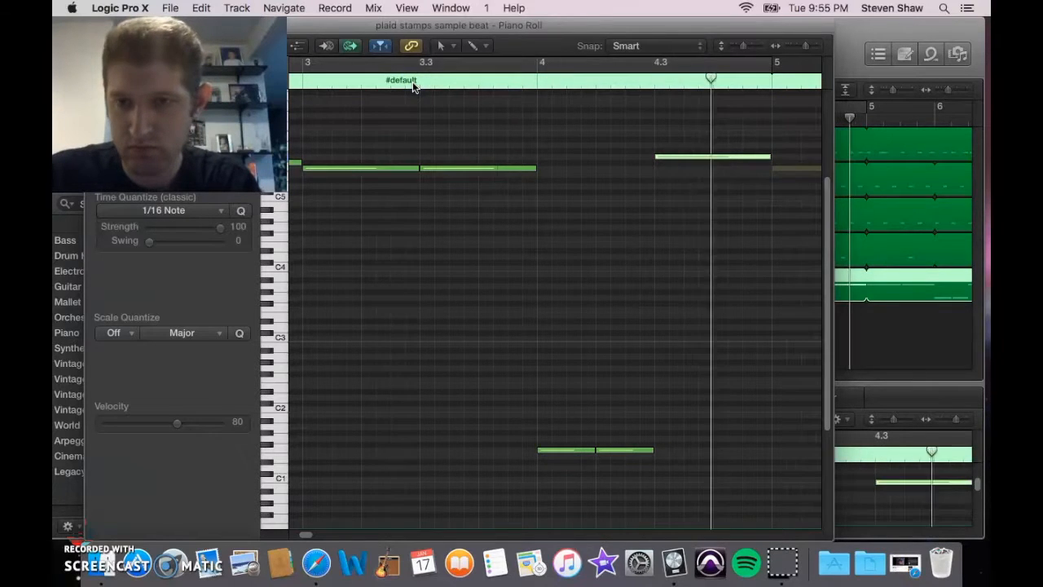
key(super+w)
click(368, 86)
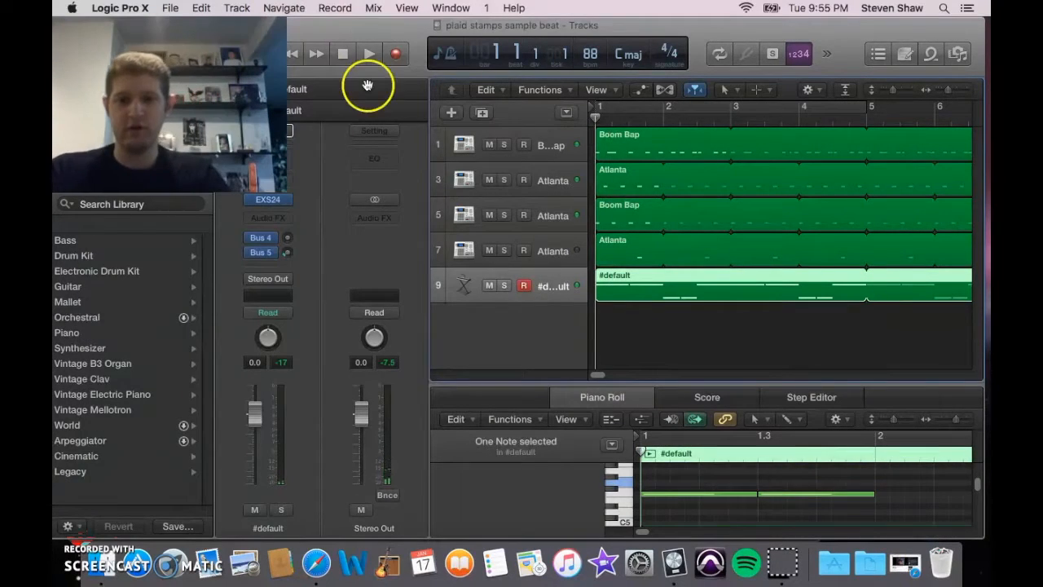
Step: Insert a Channel EQ as an audio effect on the #default EXS24 track
click(554, 280)
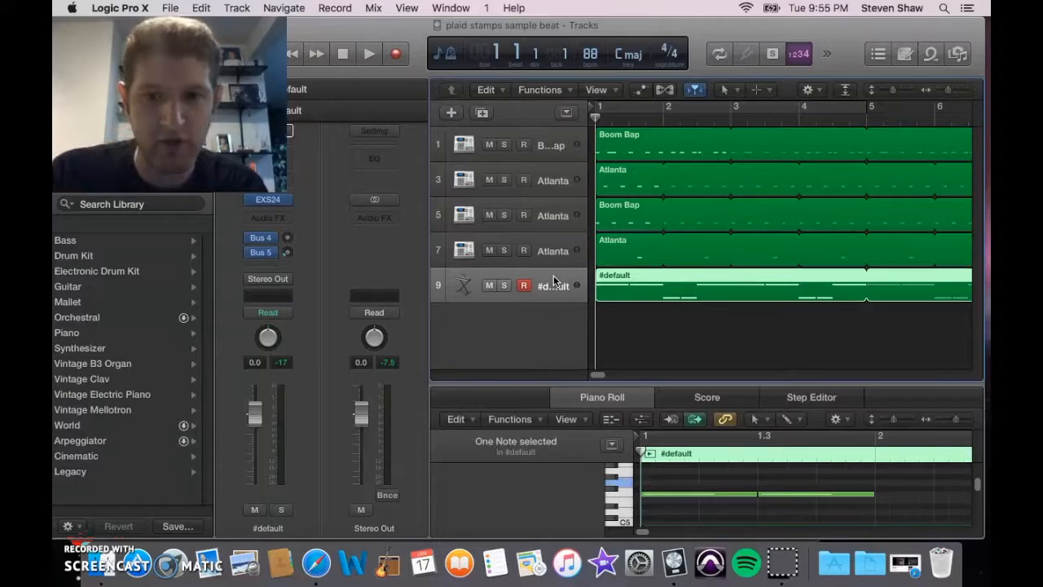
click(564, 282)
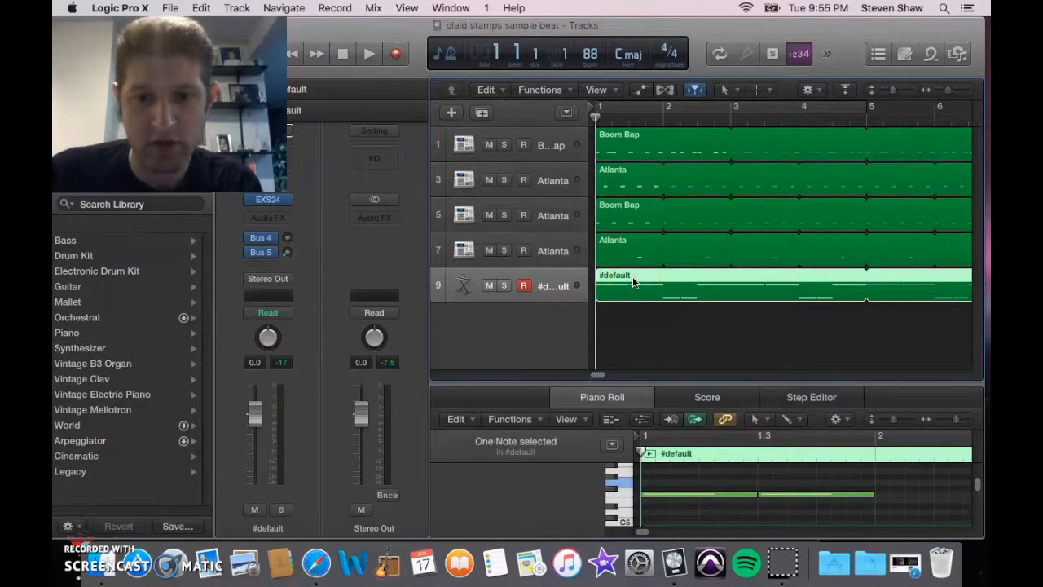
click(317, 197)
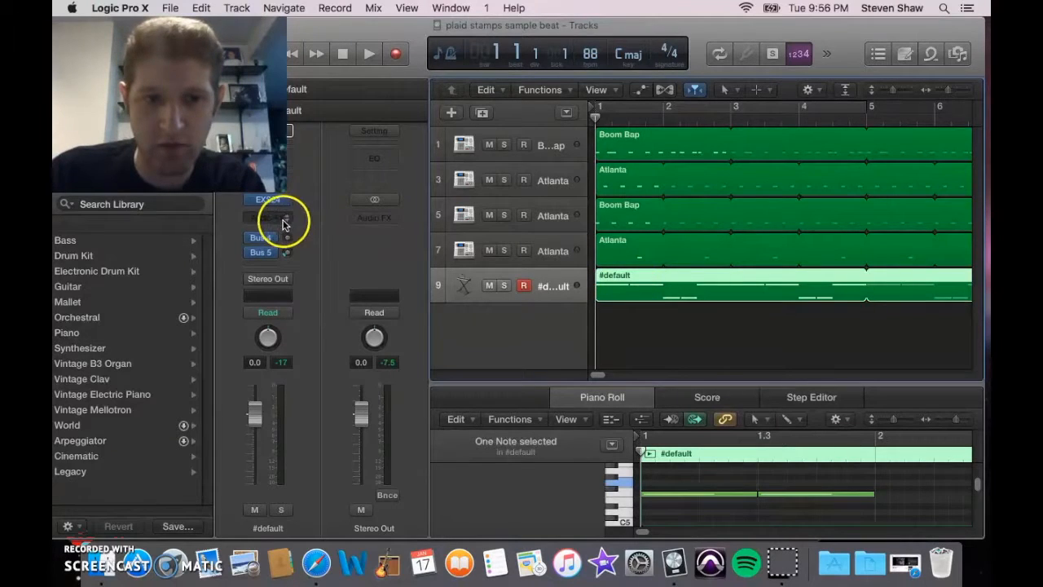
click(287, 222)
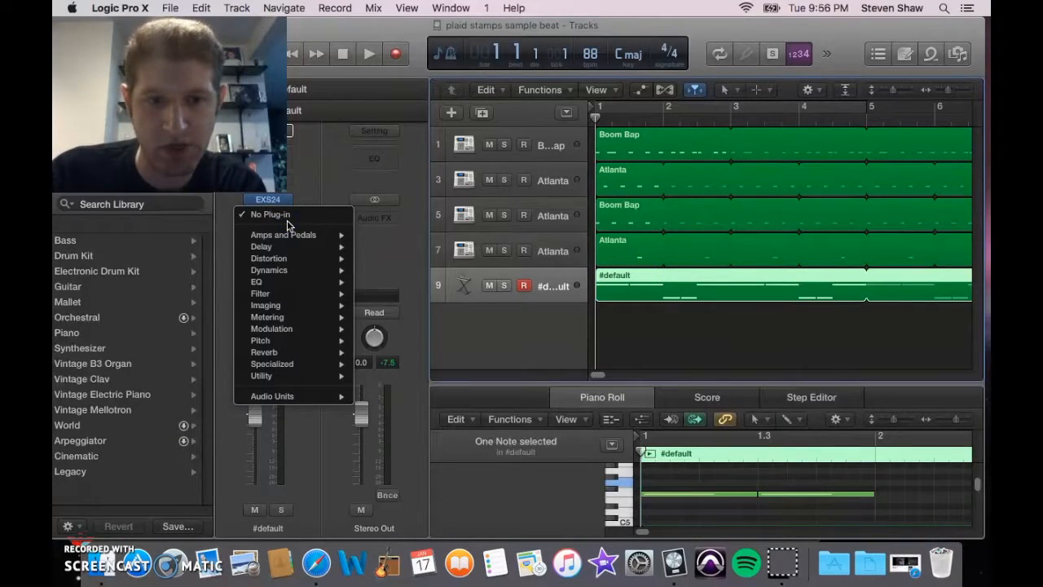
click(259, 281)
click(393, 282)
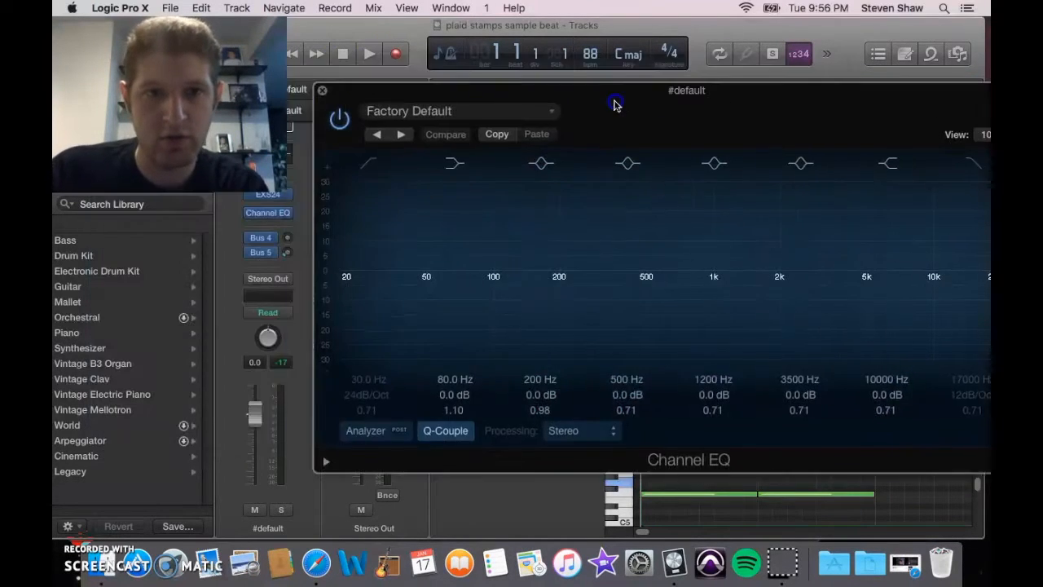
Step: Load the Acoustic Guitar preset in the Channel EQ, close its window and return the playhead to bar 1
click(535, 77)
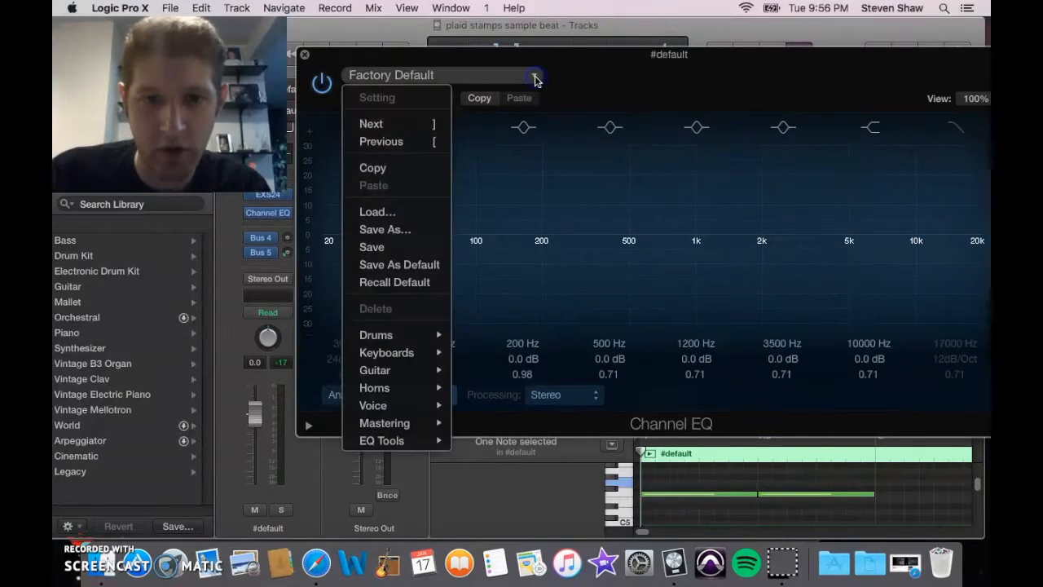
mouse_move(405, 361)
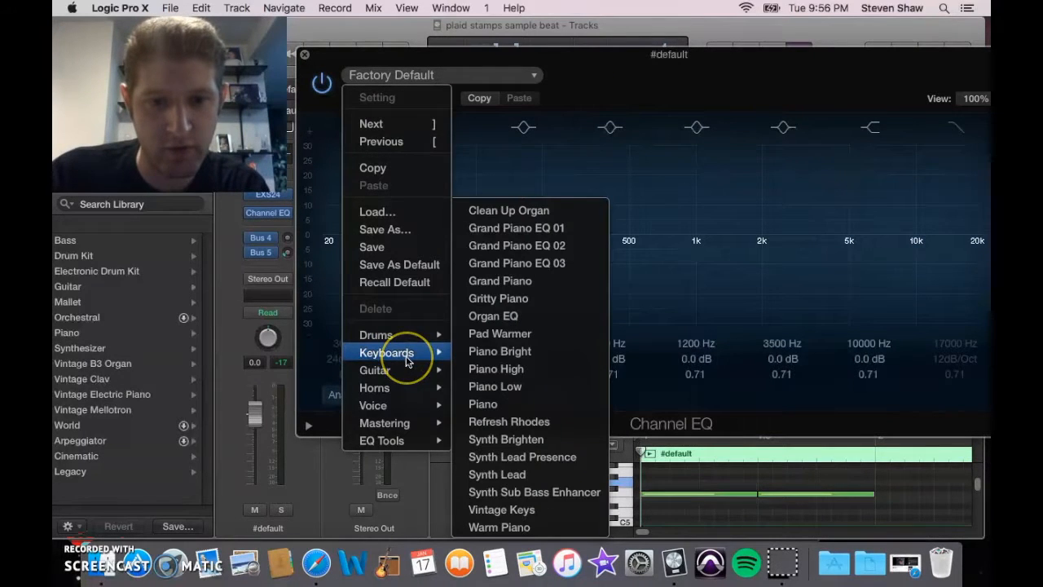
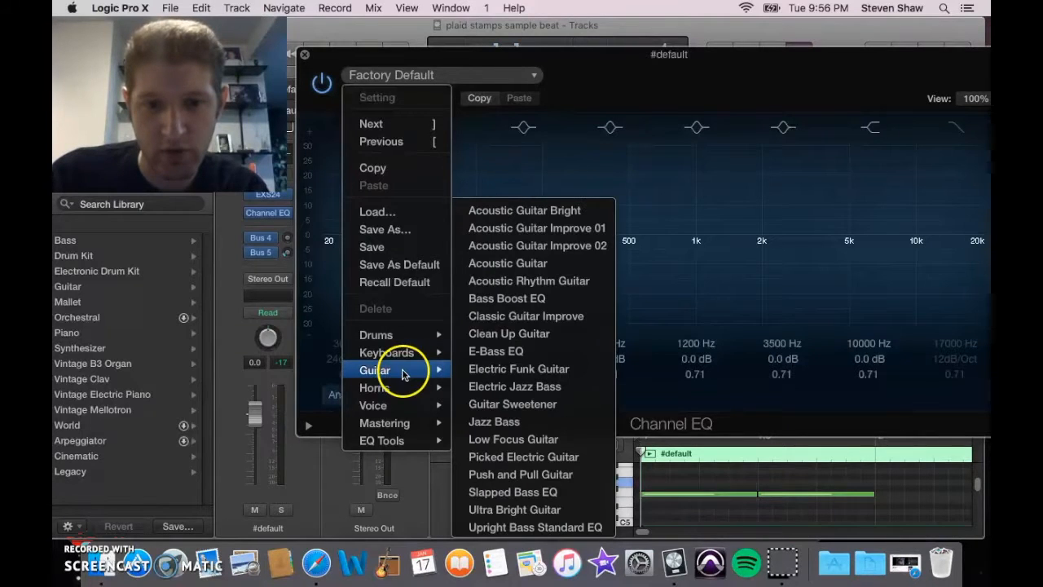
click(544, 267)
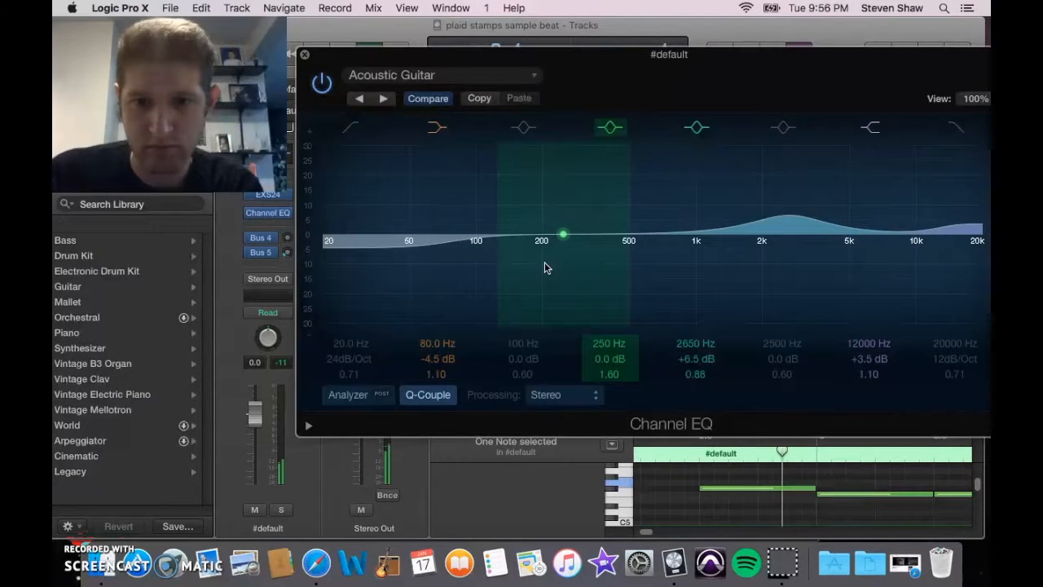
click(582, 158)
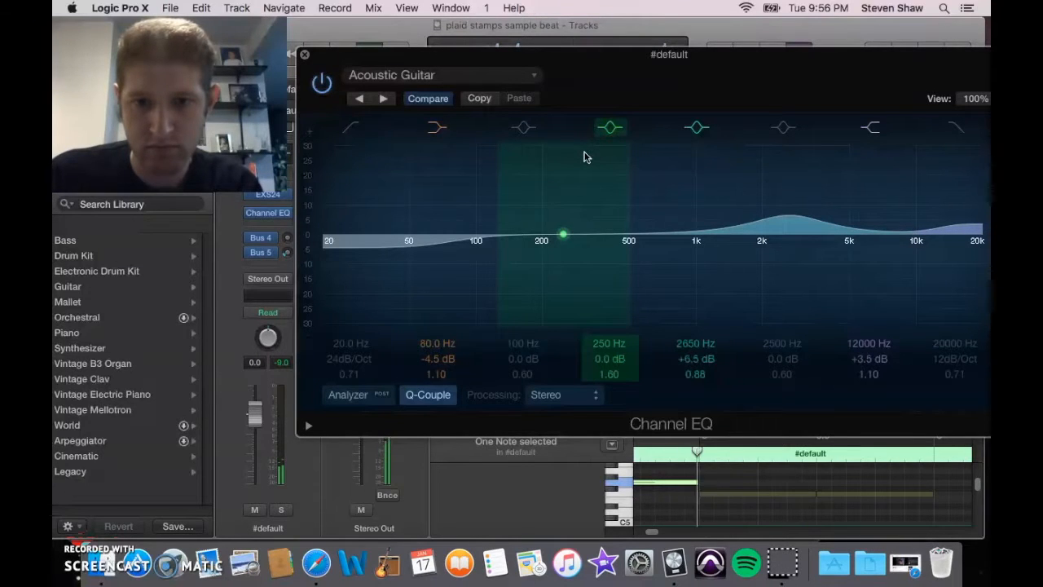
click(305, 57)
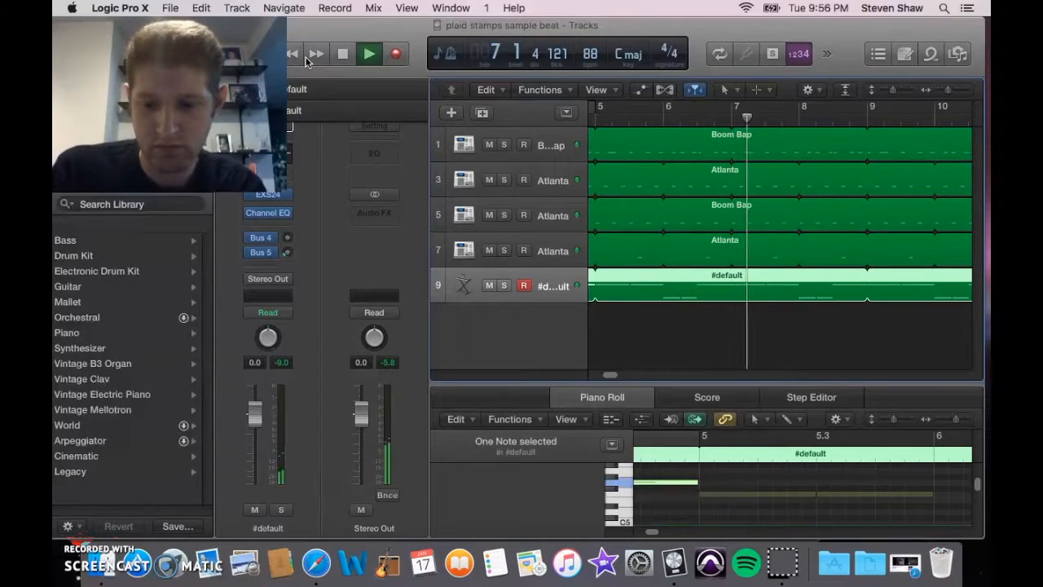
key(Return)
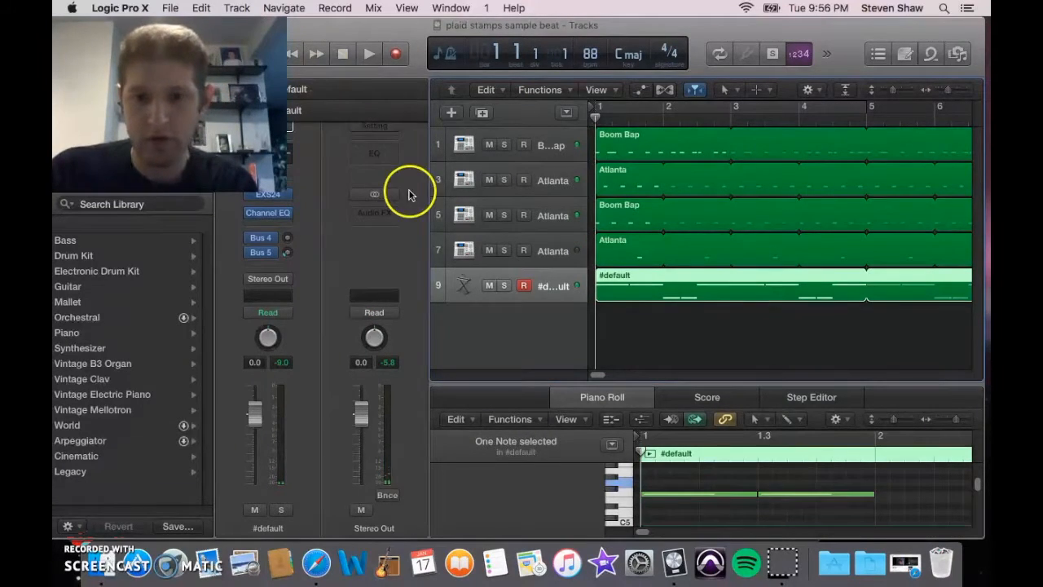
Step: Add a Compressor after the Channel EQ on the #default track and move its window clear of the channel strip
click(284, 223)
click(291, 266)
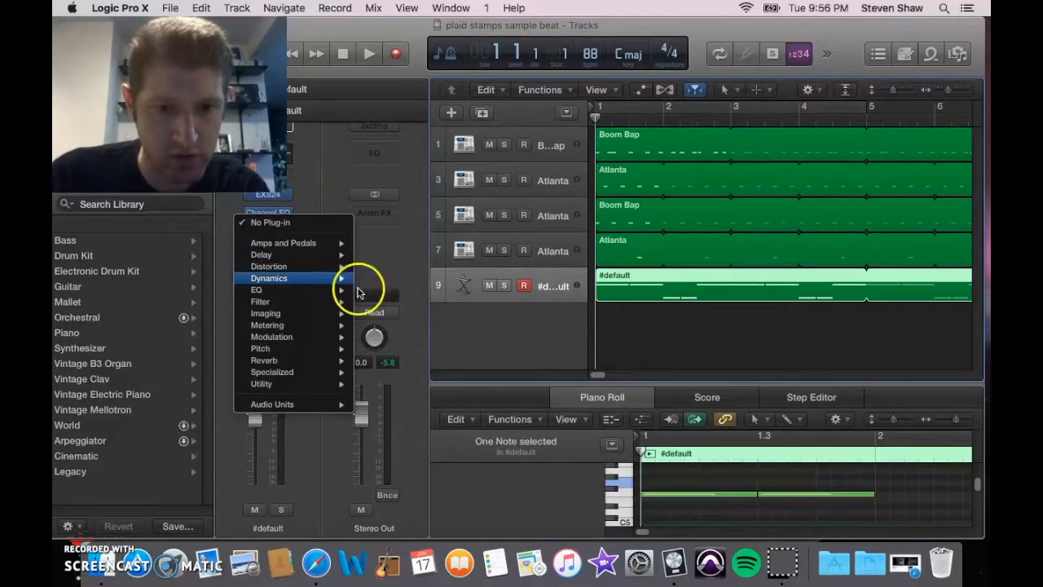
mouse_move(354, 285)
click(396, 291)
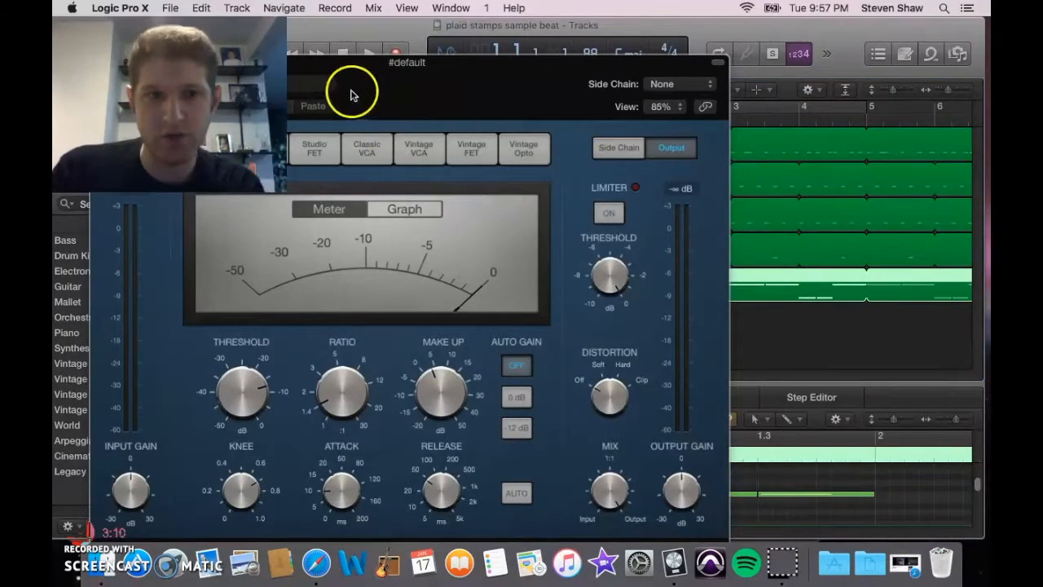
drag(346, 75, 560, 39)
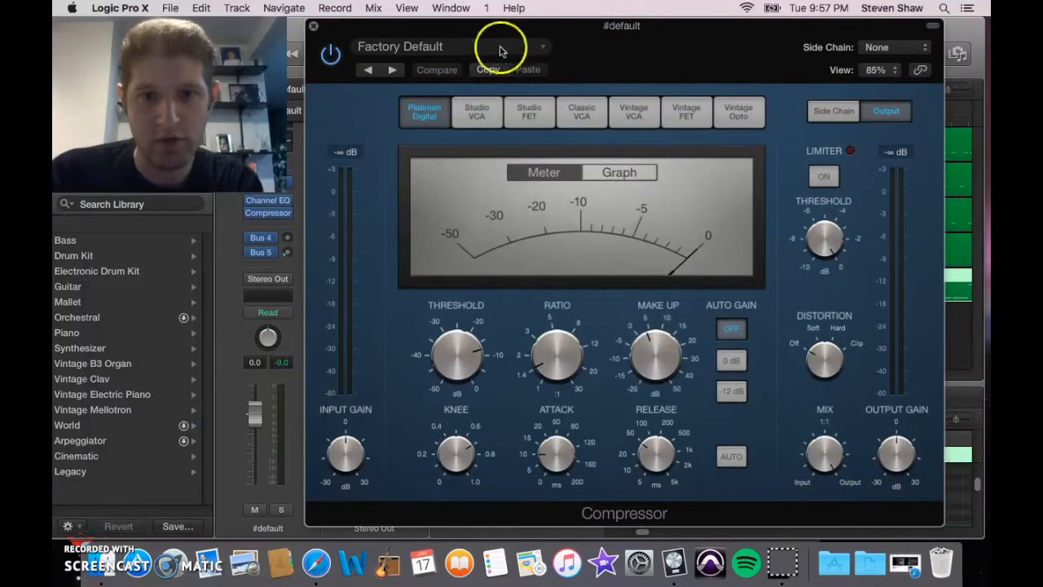
Step: Try the VCA Vocal keyboard preset on the #default track's Compressor during playback
click(542, 48)
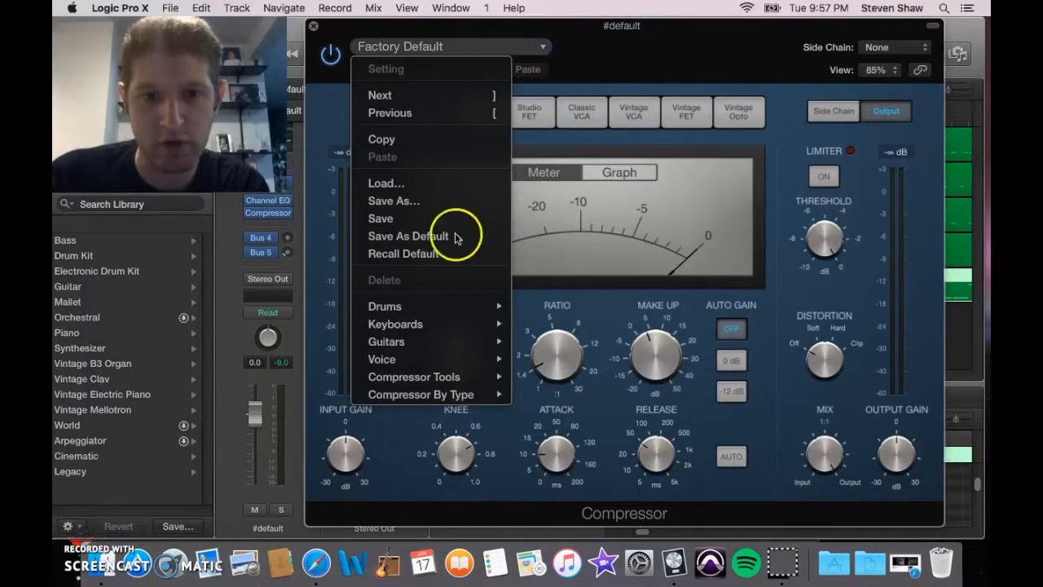
mouse_move(437, 308)
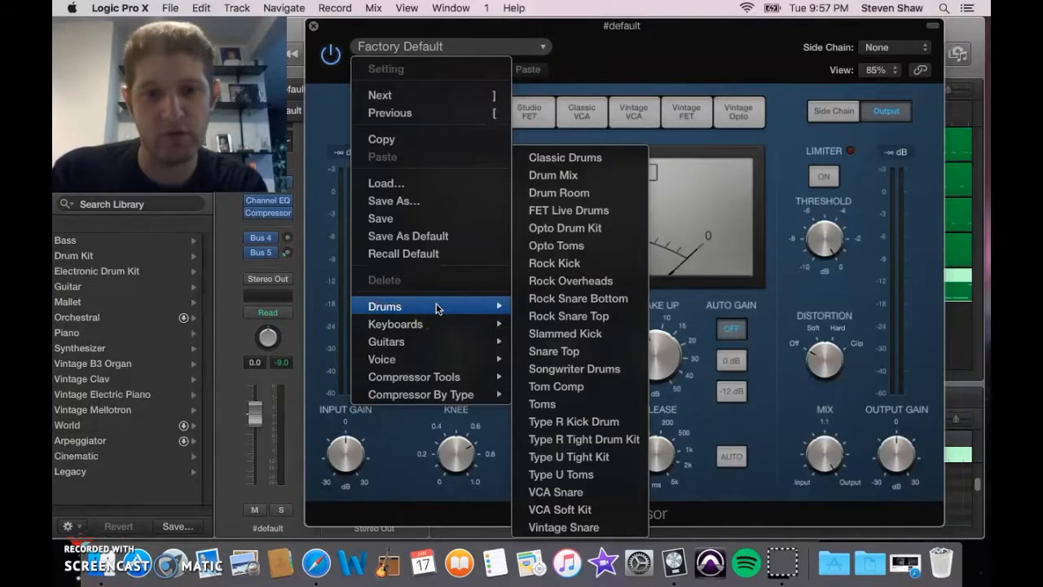
click(432, 324)
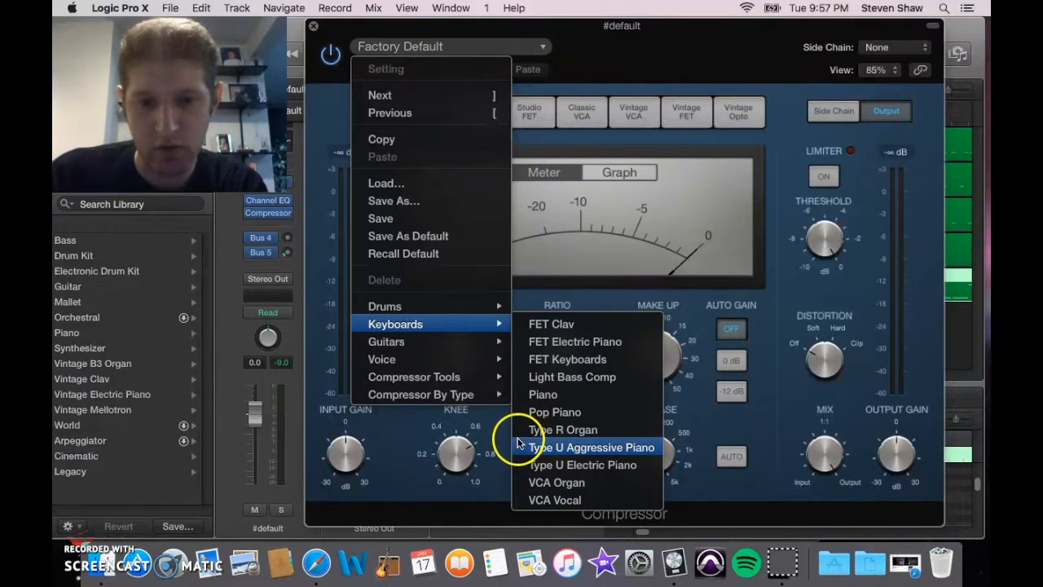
mouse_move(458, 327)
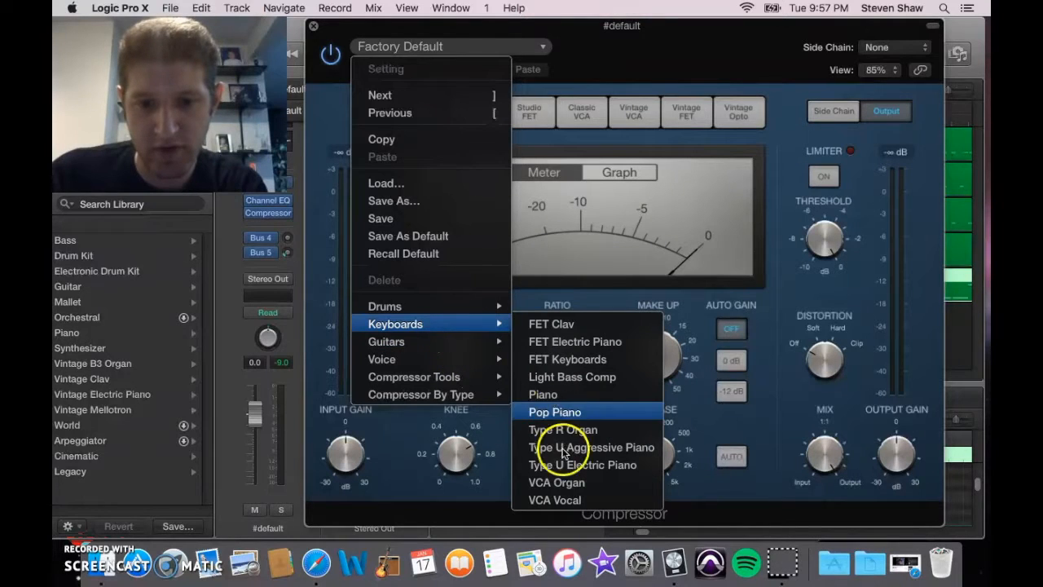
click(576, 500)
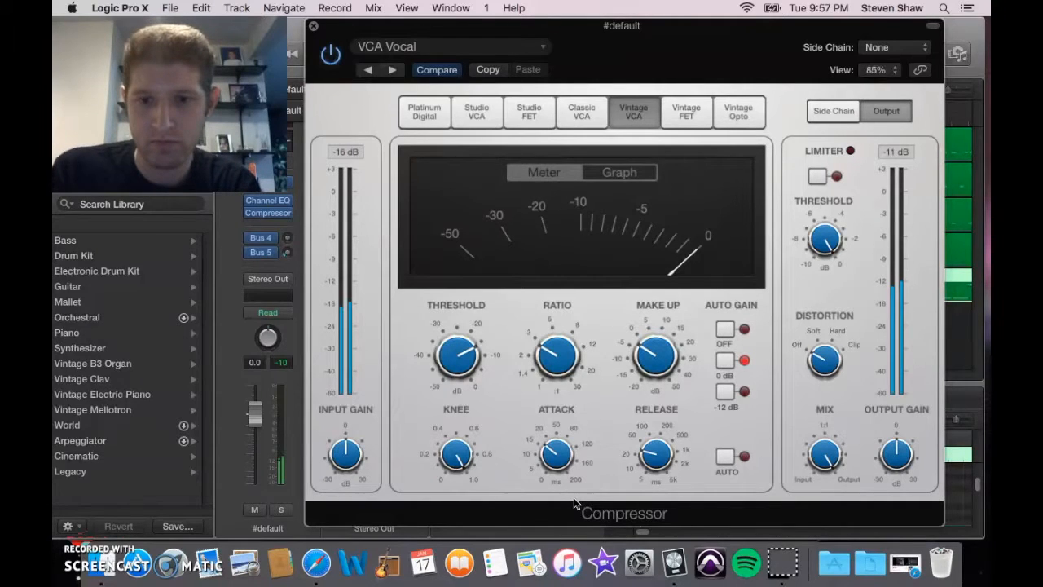
Step: Audition the Type U Electric Piano and Acoustic Guitar presets on the Compressor while the beat plays
click(543, 51)
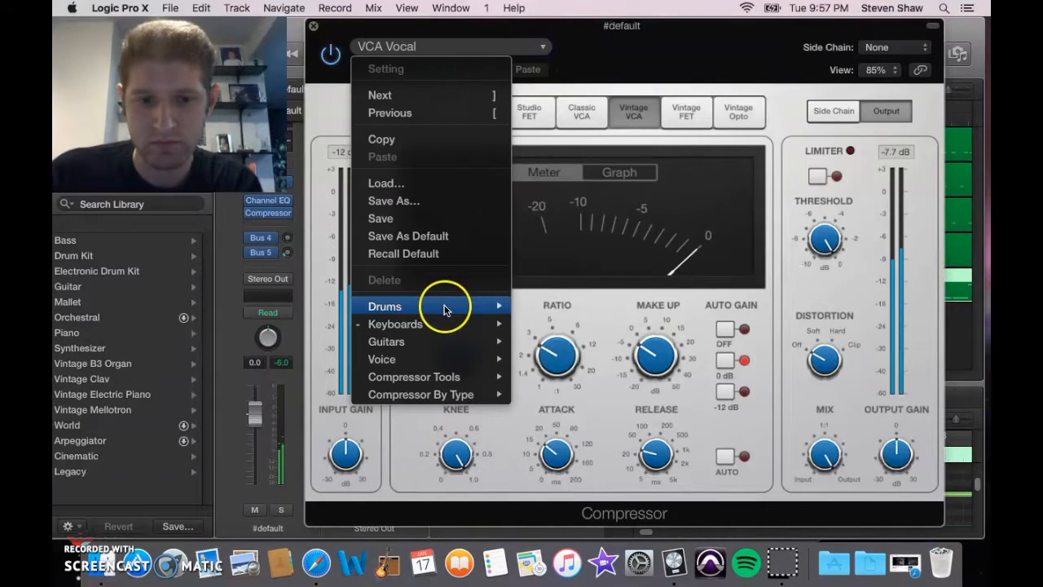
mouse_move(443, 305)
mouse_move(443, 323)
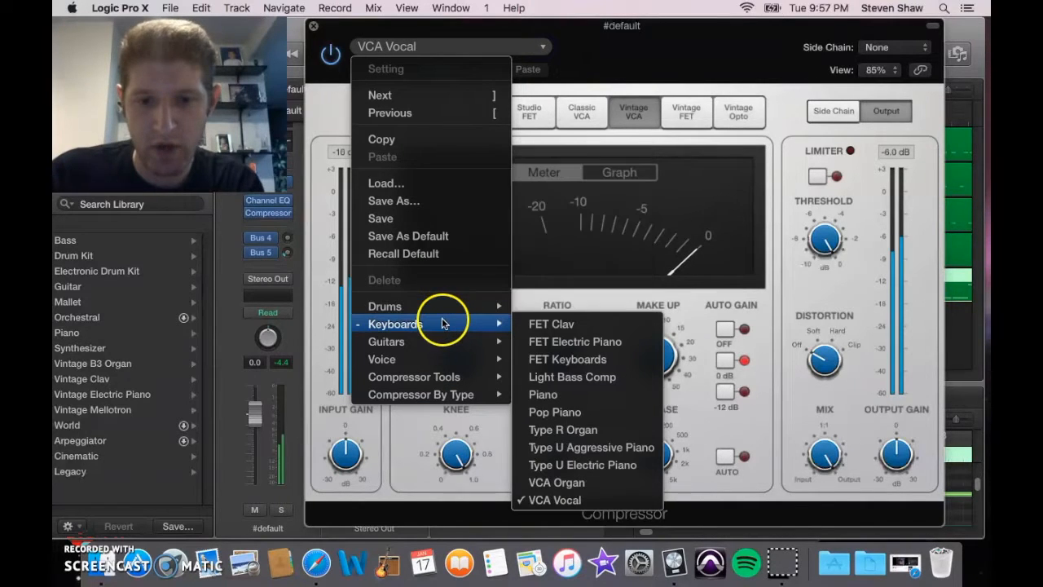
click(583, 466)
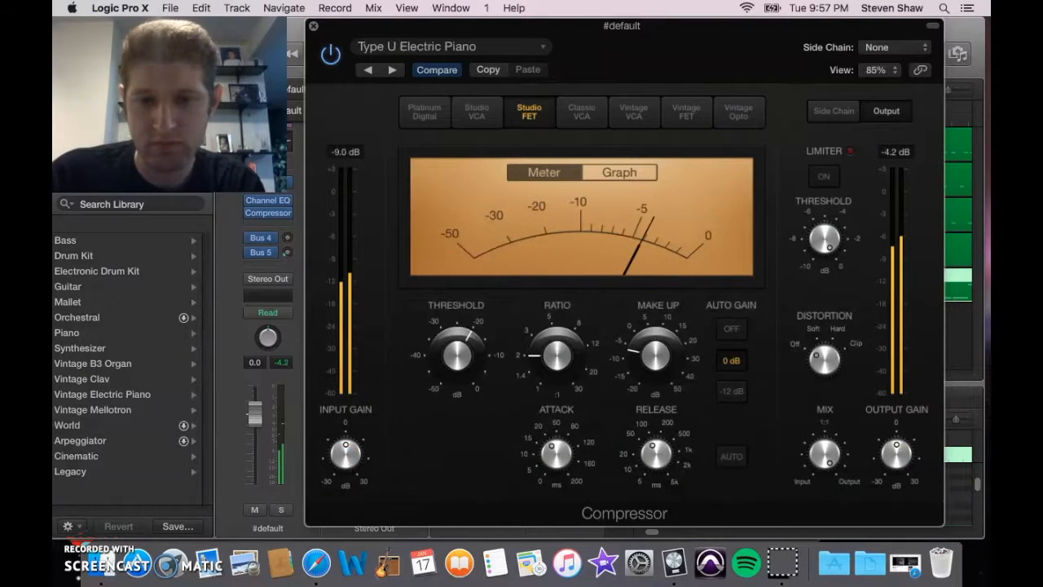
click(539, 53)
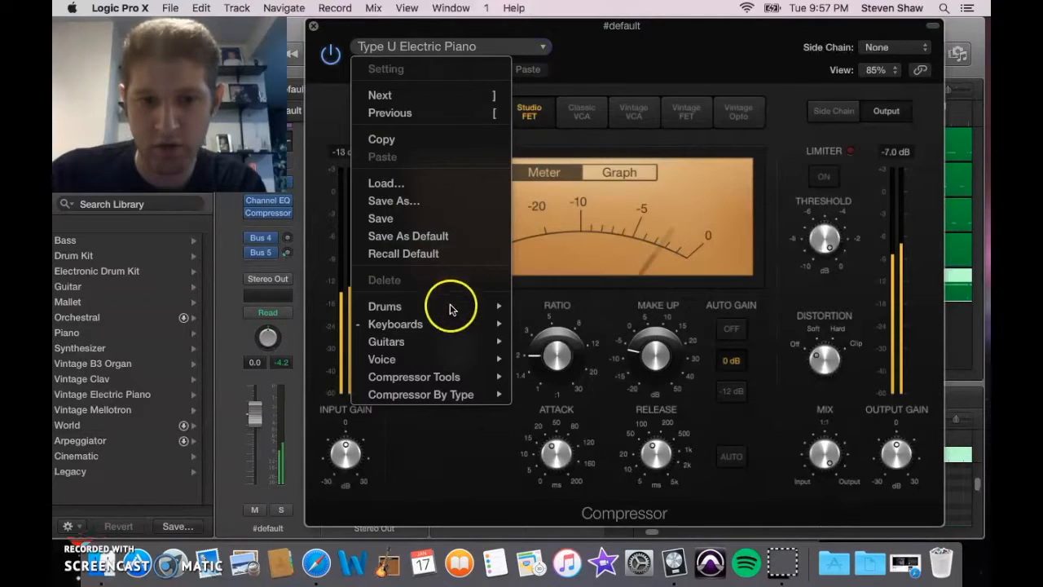
mouse_move(448, 327)
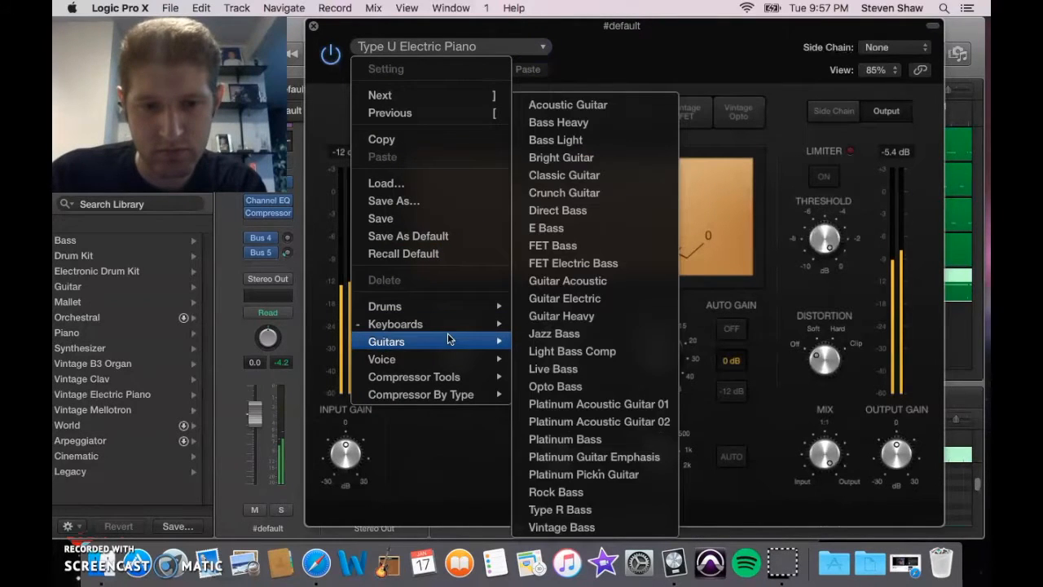
click(610, 104)
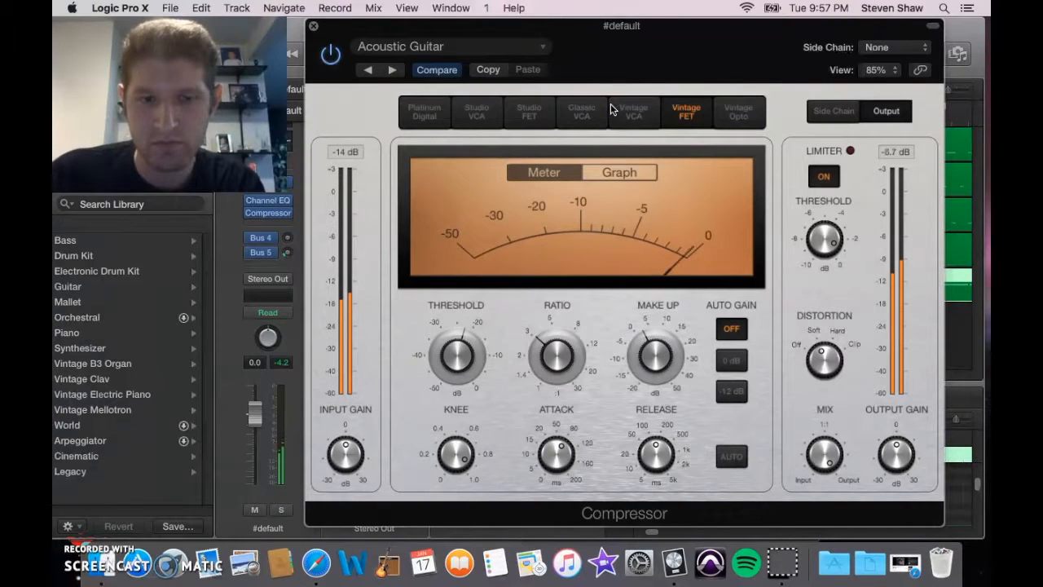
Step: Load the Pop Piano keyboard preset in the Compressor and close its window
click(537, 51)
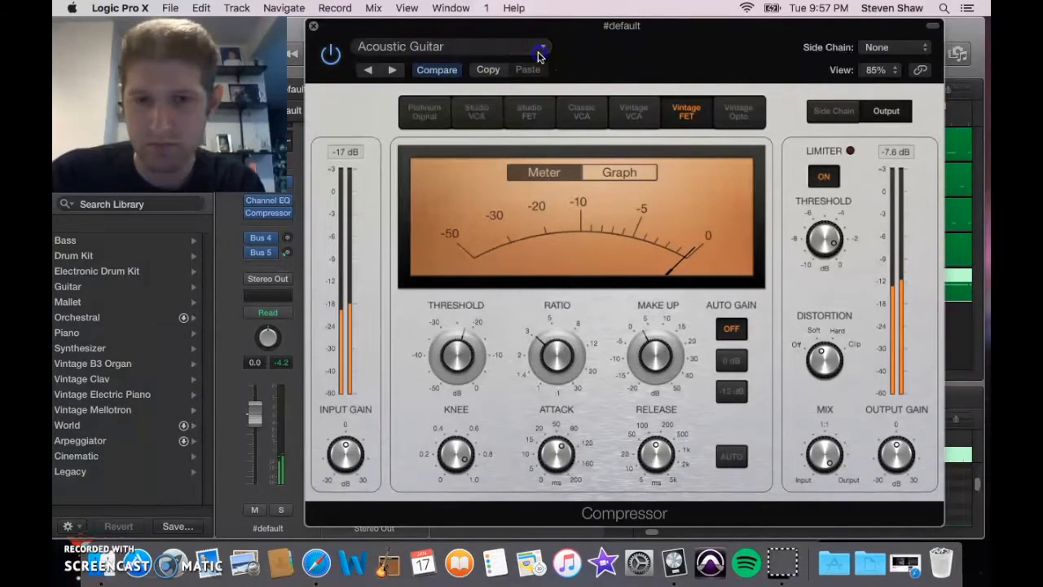
mouse_move(414, 309)
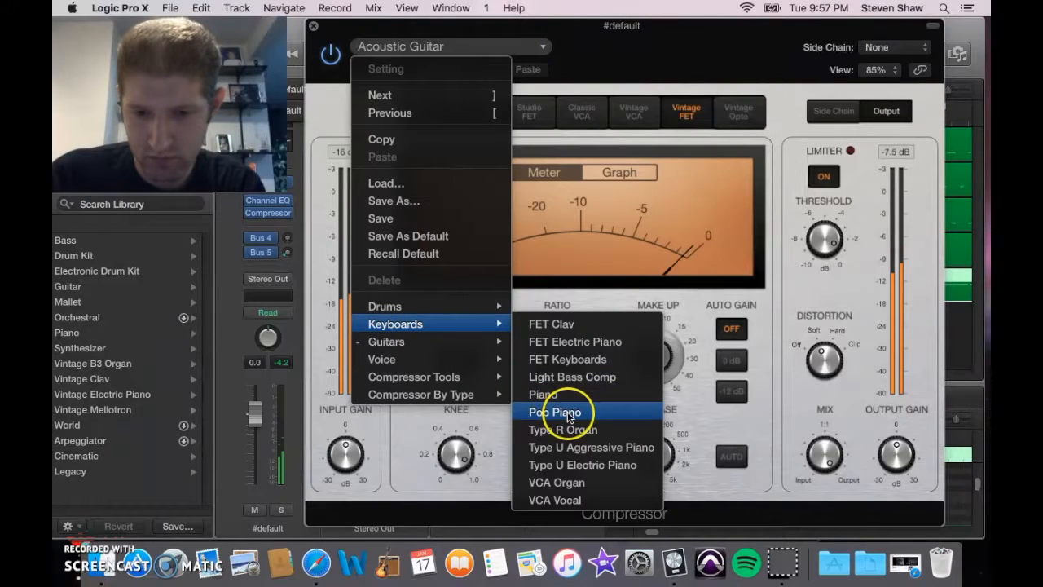
click(569, 413)
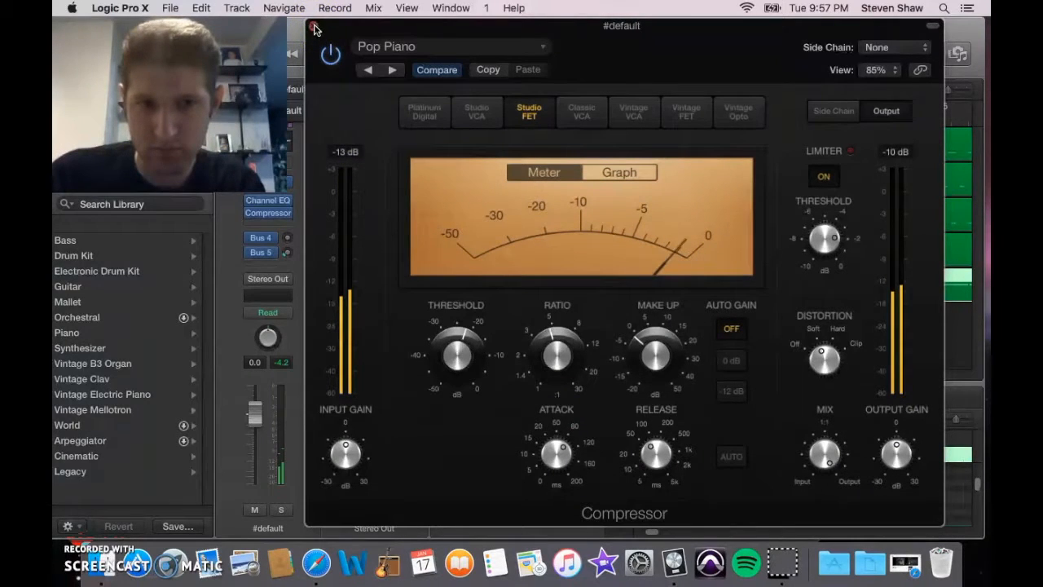
click(315, 29)
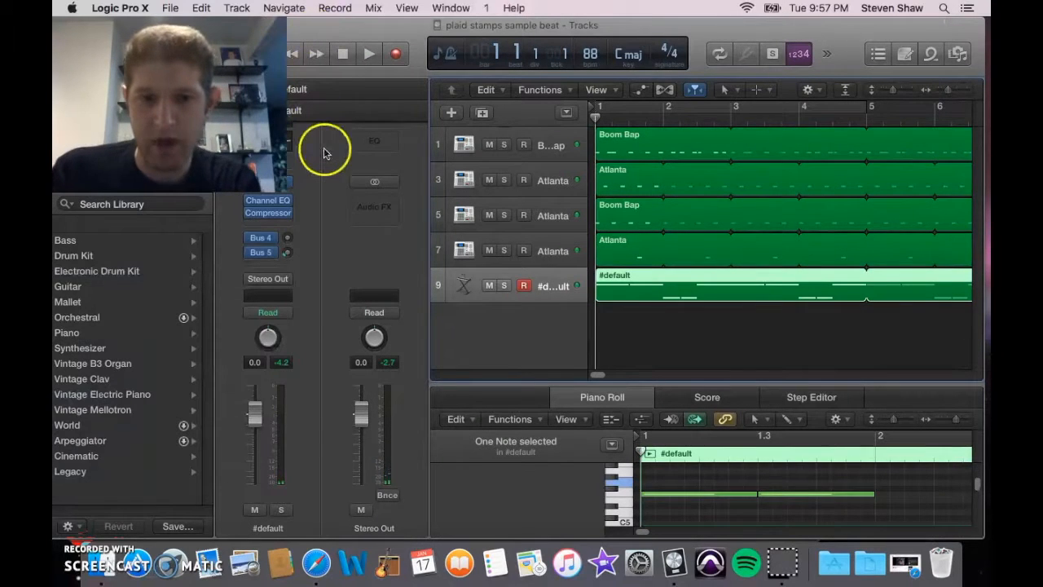
Step: Add a PlatinumVerb reverb after the Compressor on the #default track and move its window clear of the channel strip
click(283, 226)
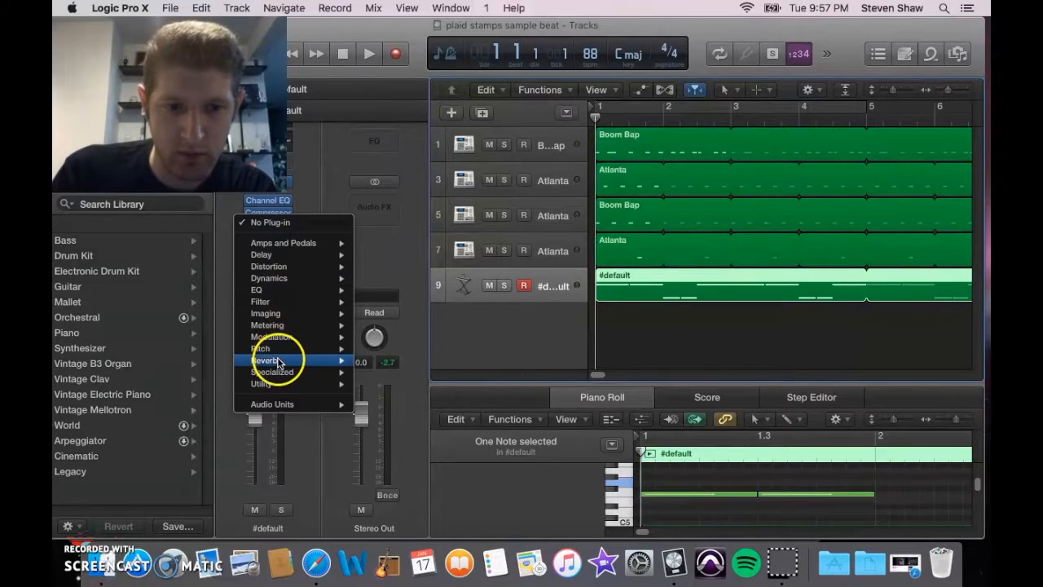
mouse_move(264, 360)
click(398, 372)
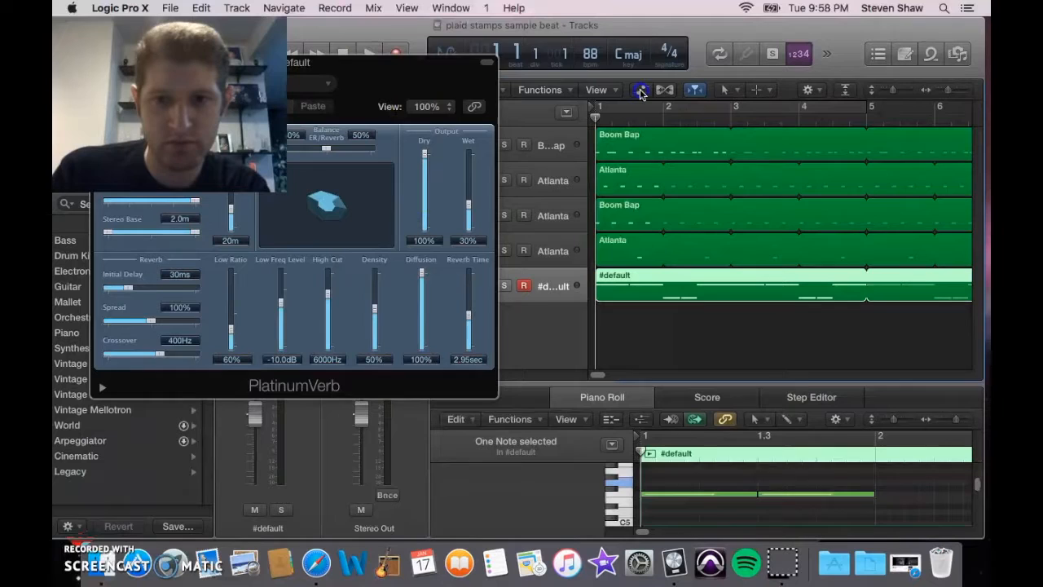
drag(465, 70, 870, 42)
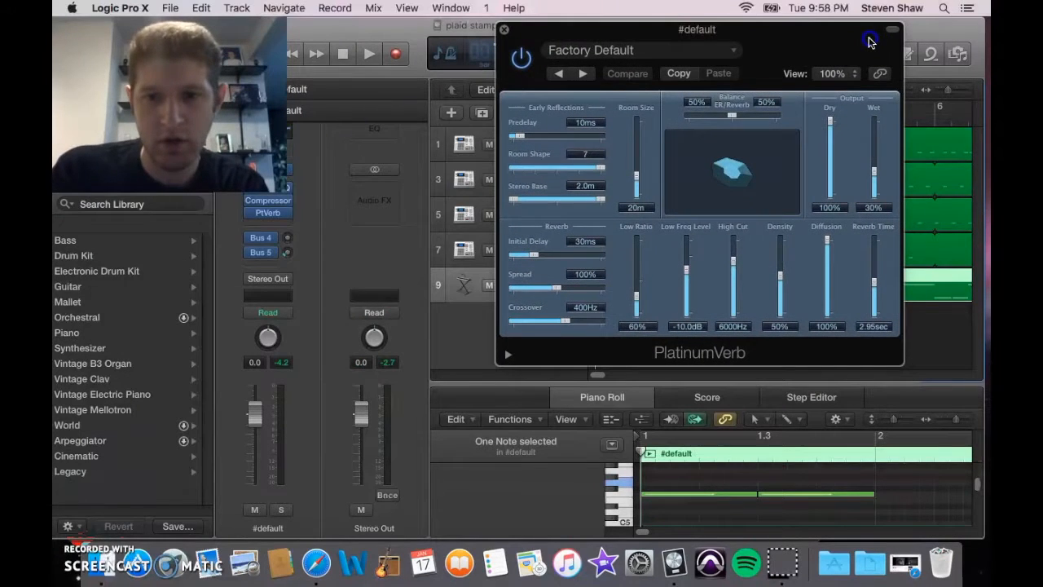
Step: Load the Big Room preset in PlatinumVerb, audition it with the beat, and return the playhead to bar 1
click(703, 47)
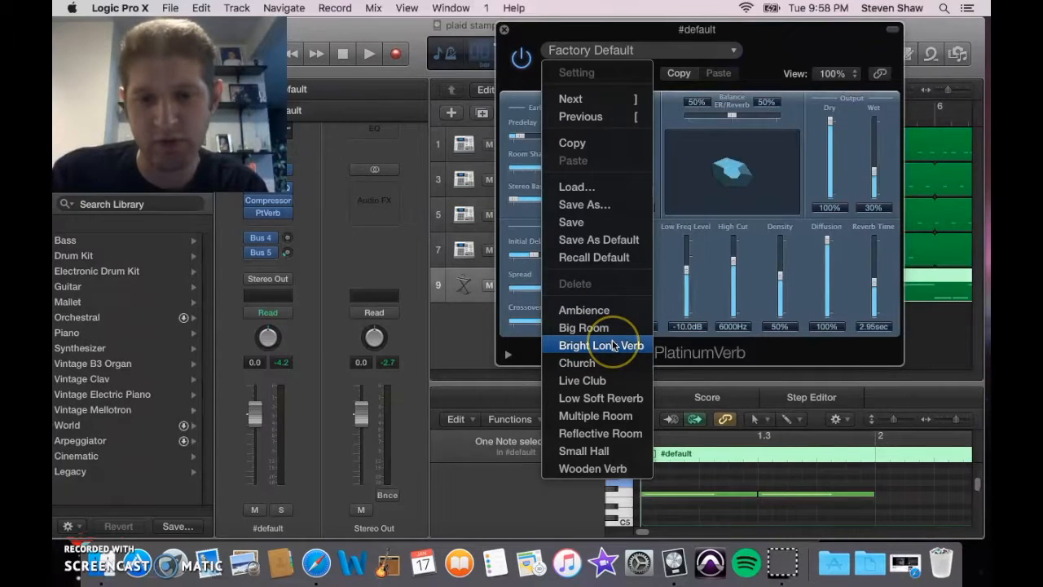
click(600, 368)
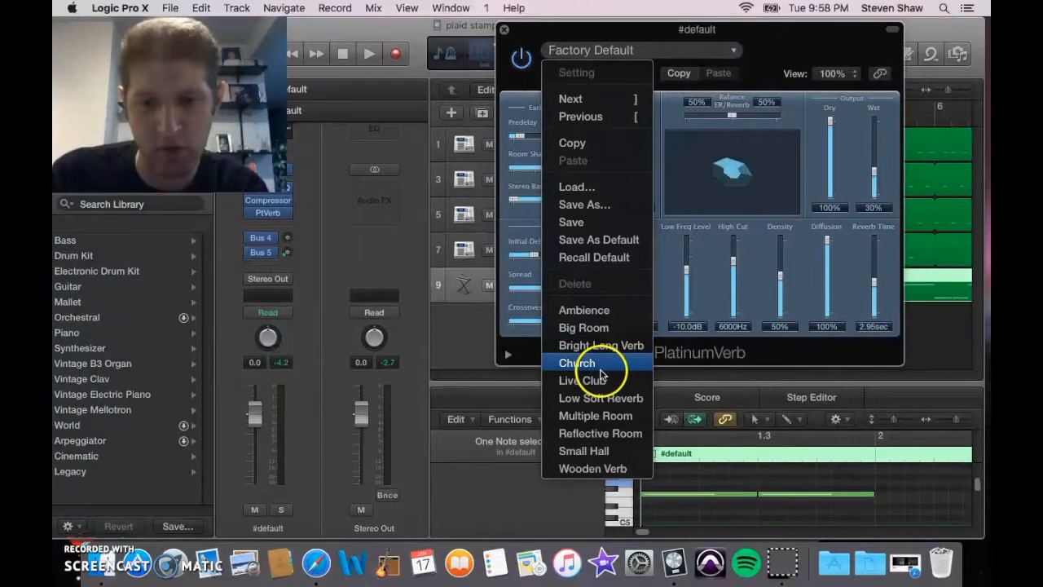
click(584, 327)
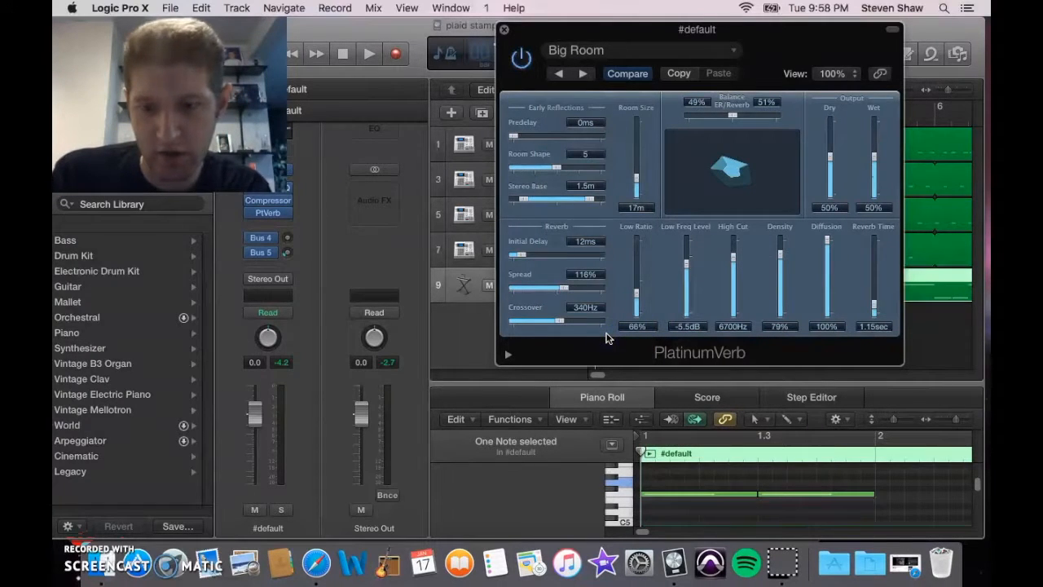
key(space)
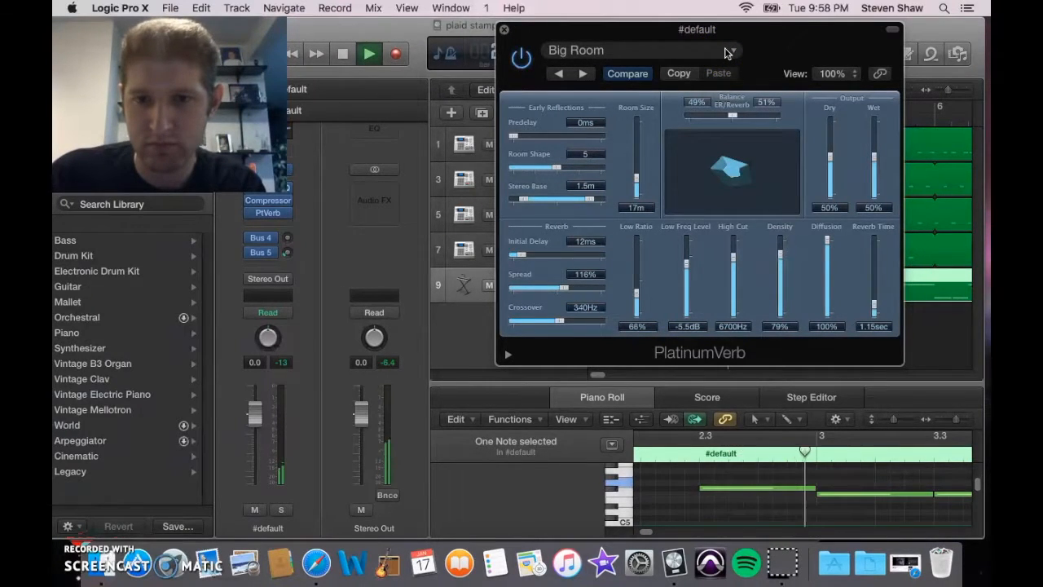
click(599, 375)
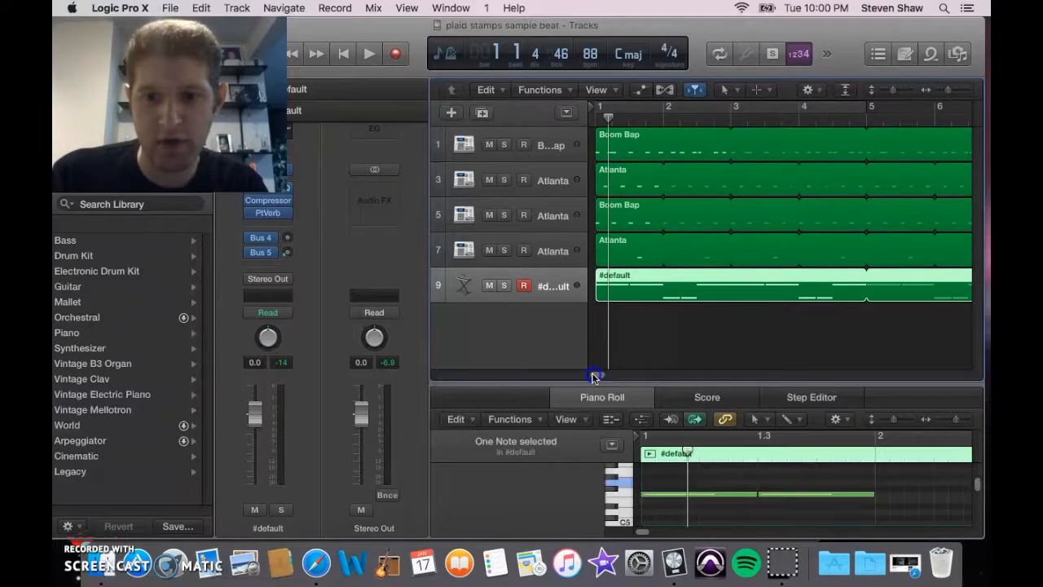
drag(609, 120, 583, 124)
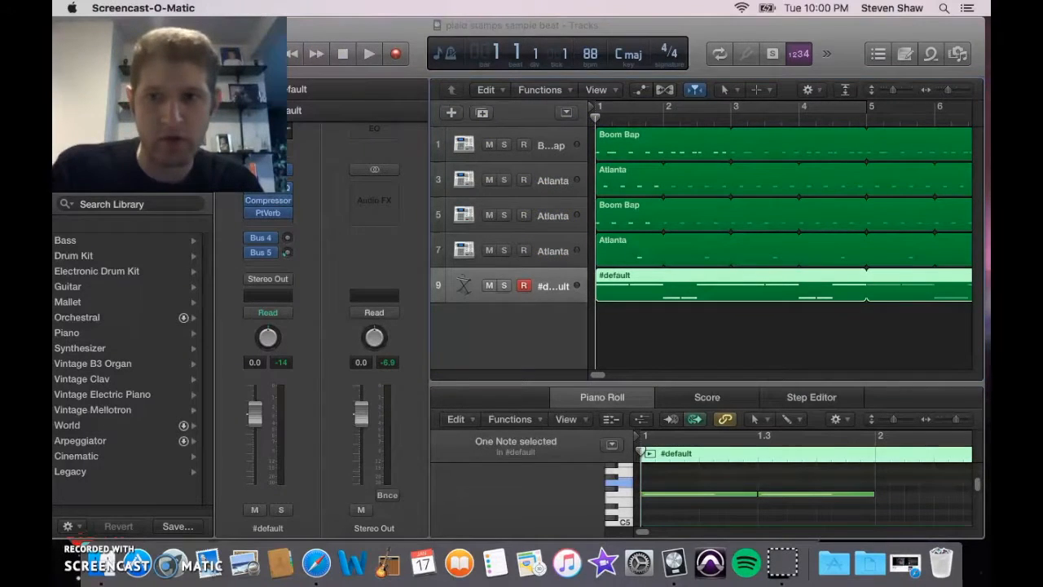
drag(169, 104, 870, 104)
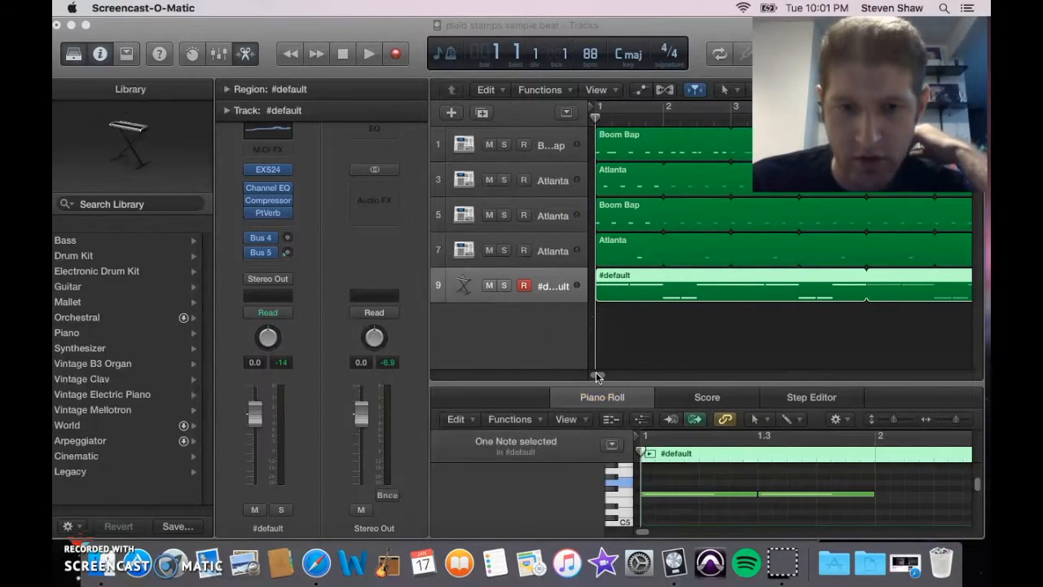
Step: Create one software instrument track with the default patch and place it above the #default track
click(451, 112)
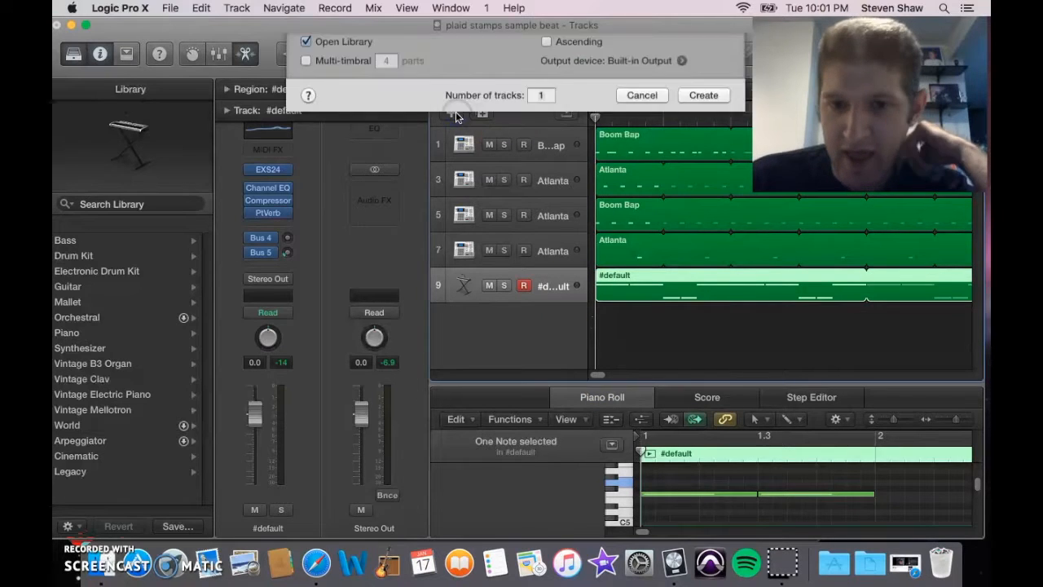
click(692, 259)
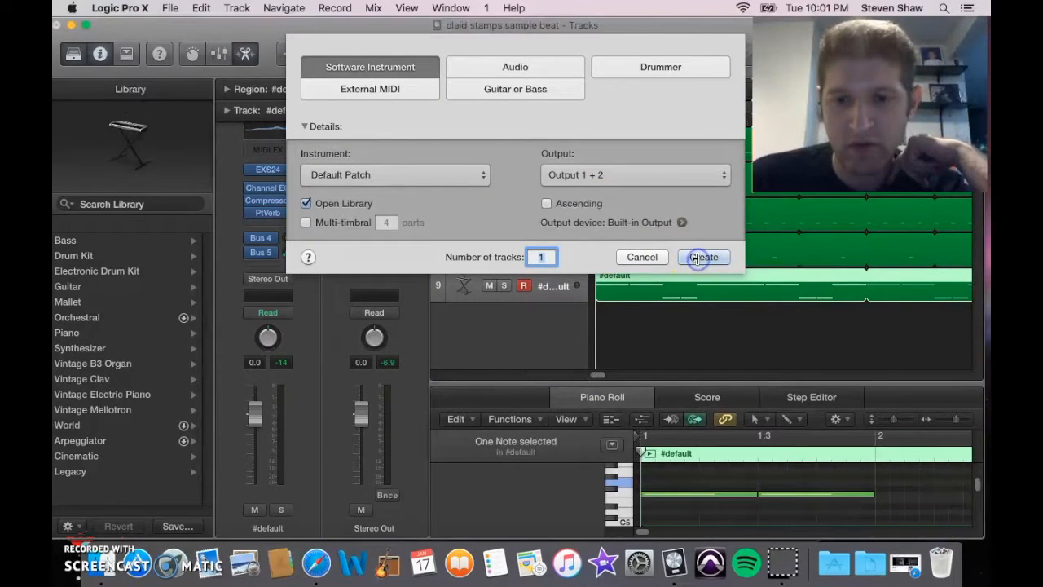
drag(562, 314, 562, 275)
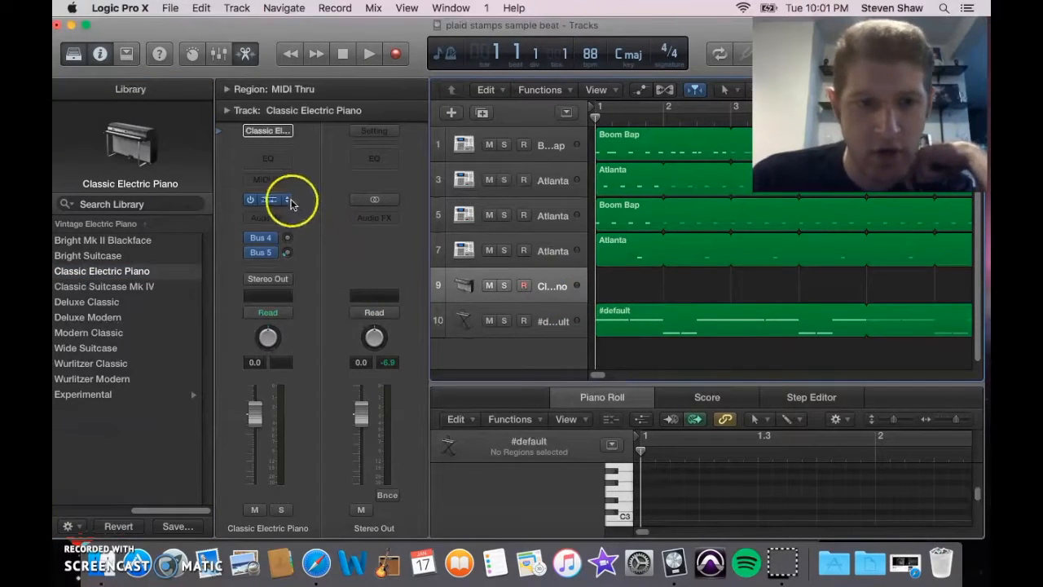
Step: Replace the new track's instrument with EXS24 and load the lex luger drumkit sampler instrument
click(289, 200)
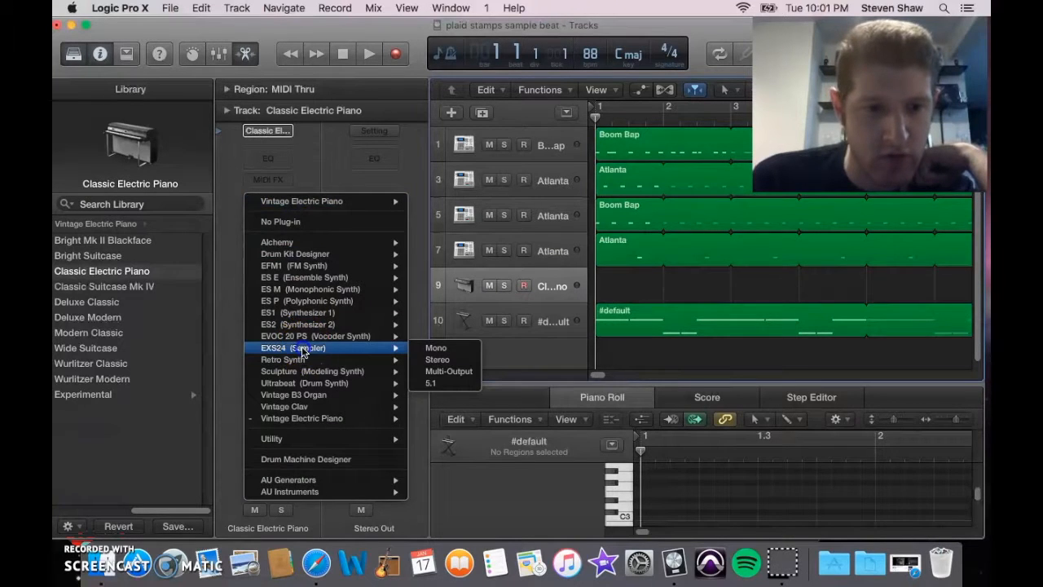
click(302, 349)
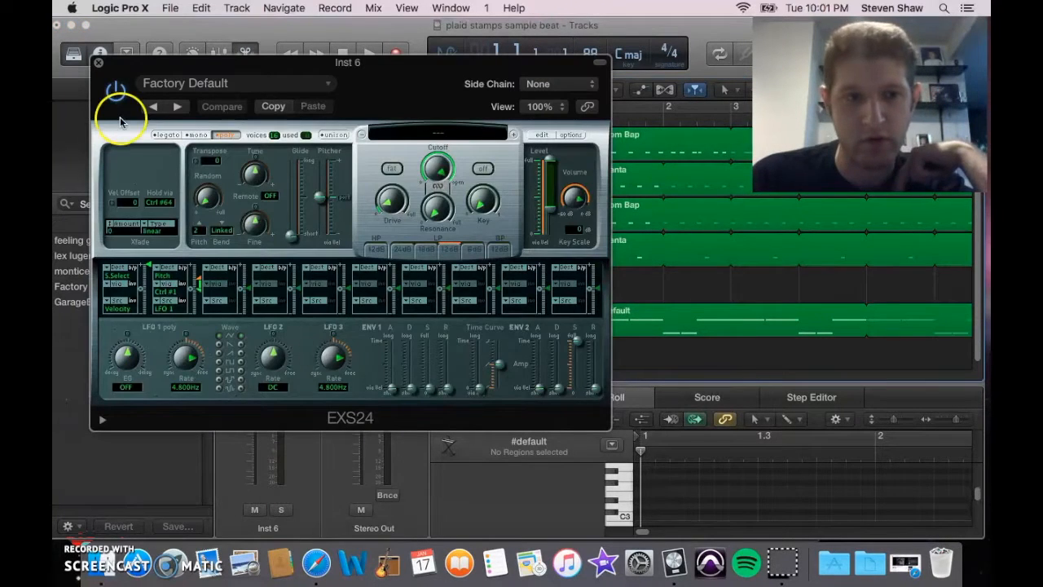
click(97, 64)
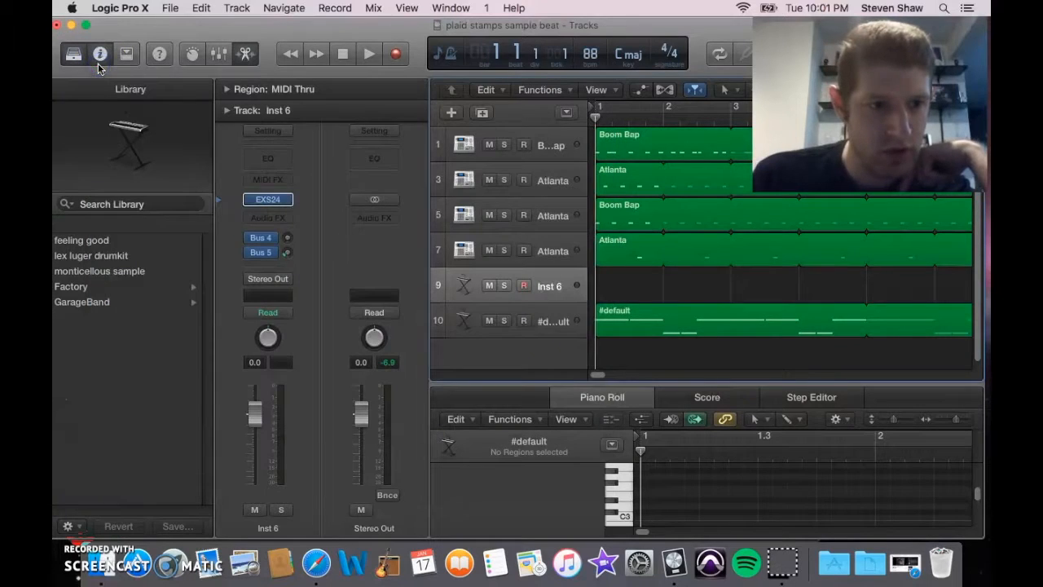
click(100, 258)
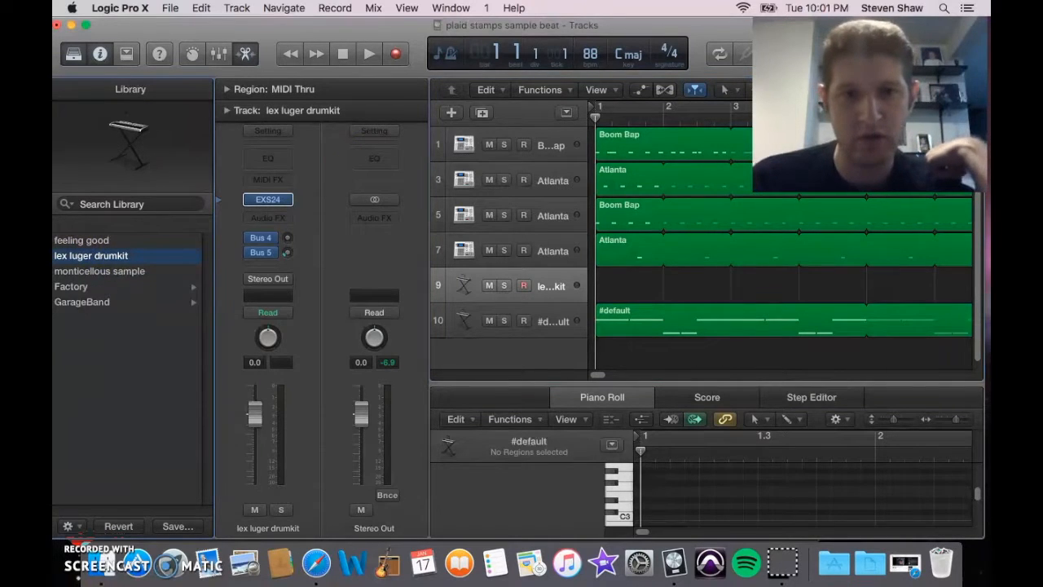
Step: In a separate Piano Roll window, draw a C3 note with the Pencil Tool across bar 1 of the lex luger drumkit track
click(448, 8)
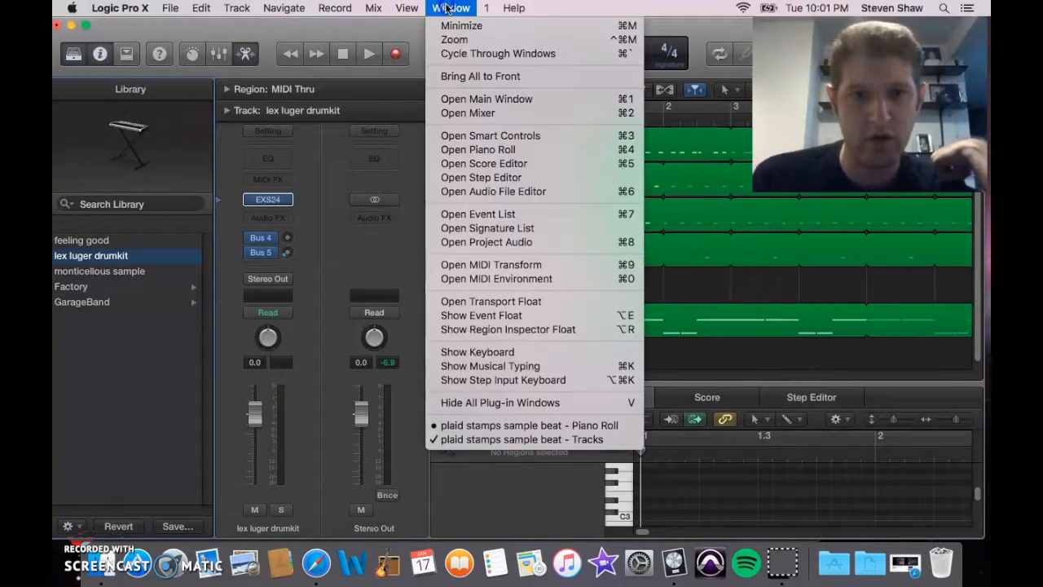
click(512, 152)
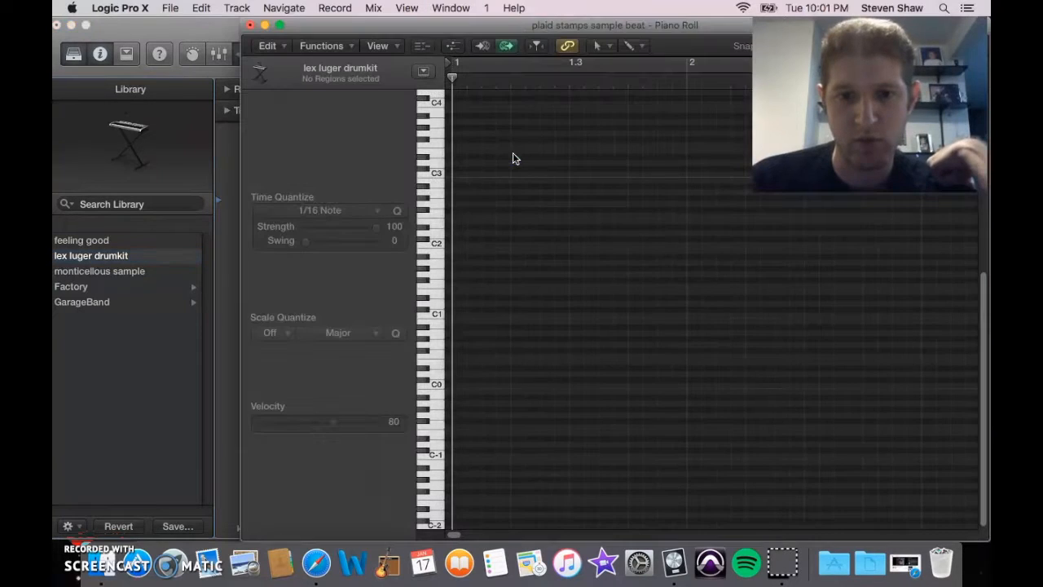
click(603, 39)
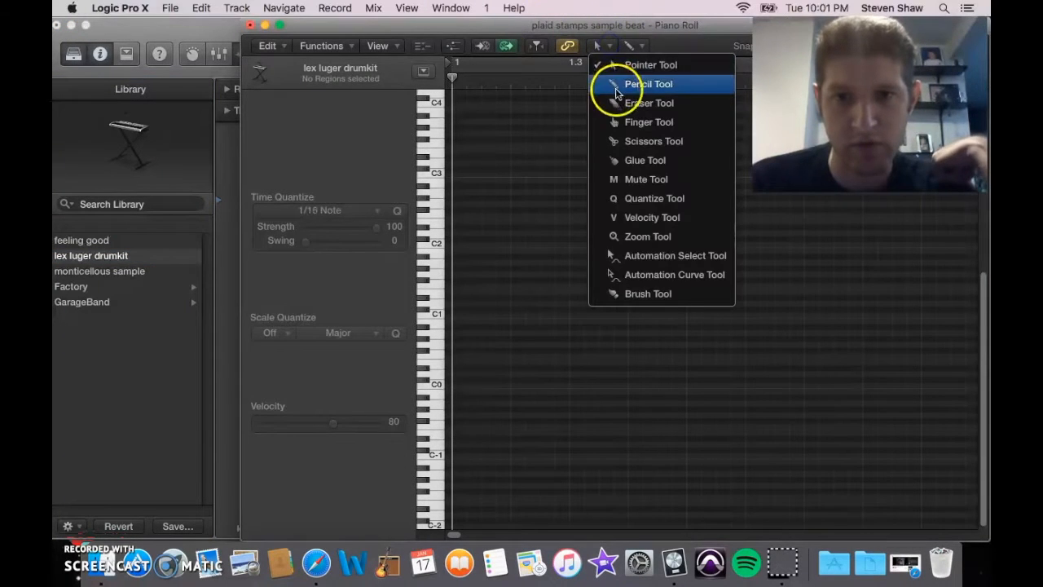
click(613, 83)
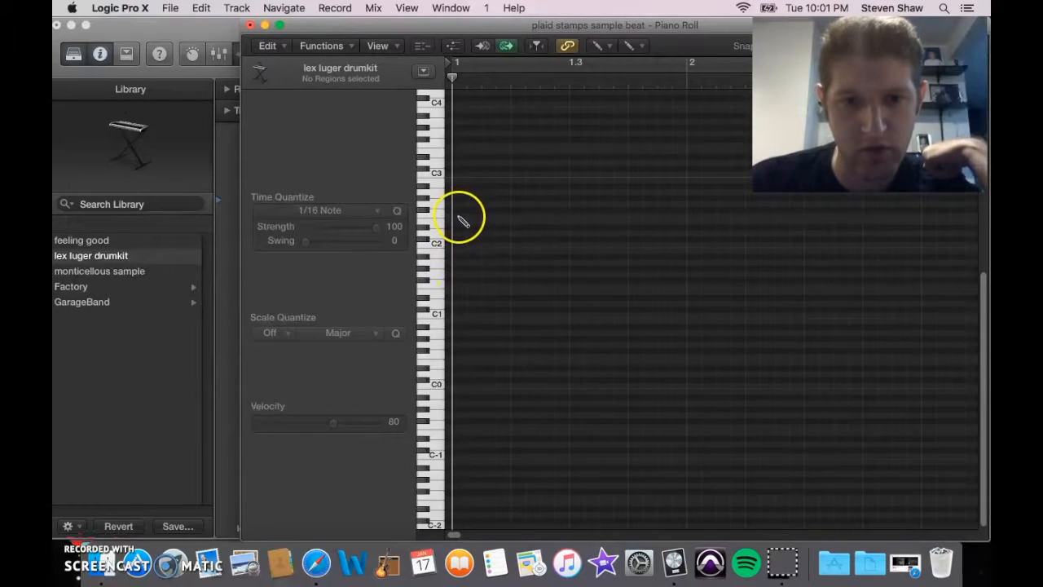
drag(458, 216, 677, 233)
drag(577, 214, 574, 178)
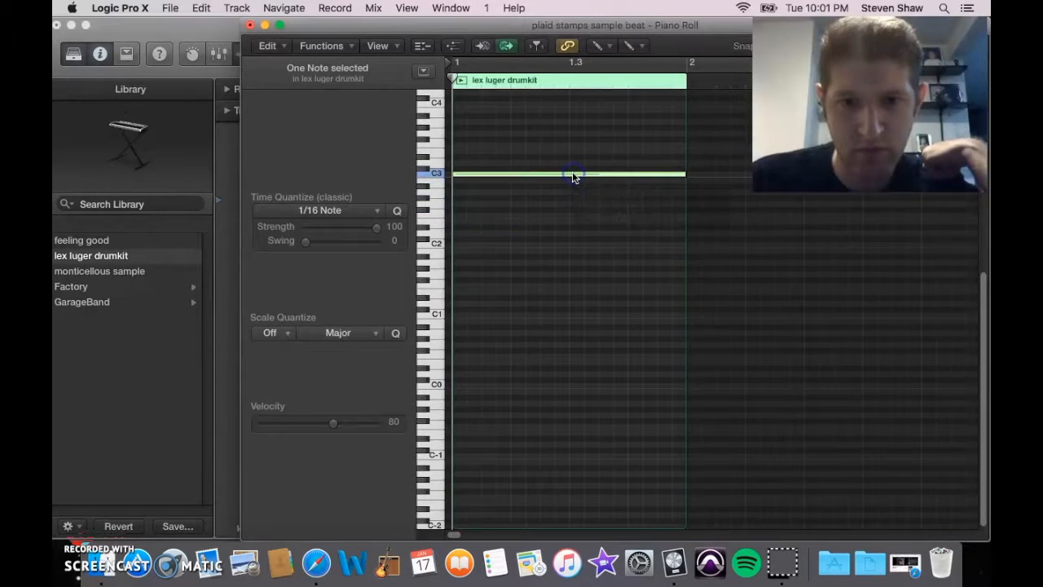
click(247, 25)
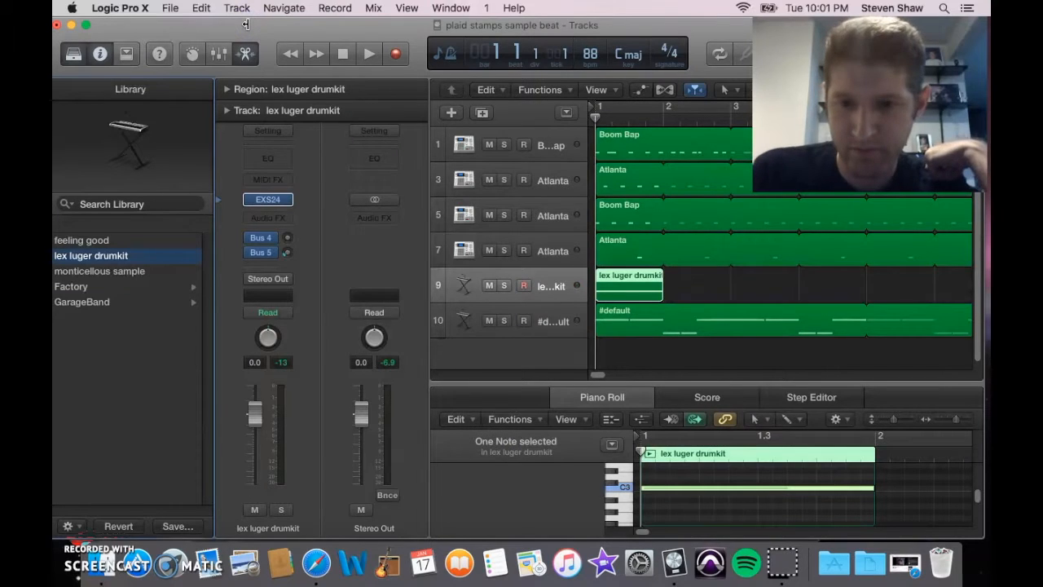
Step: Play the beat from bar 1 into bar 6 to hear the lex luger drumkit note with the other tracks
key(space)
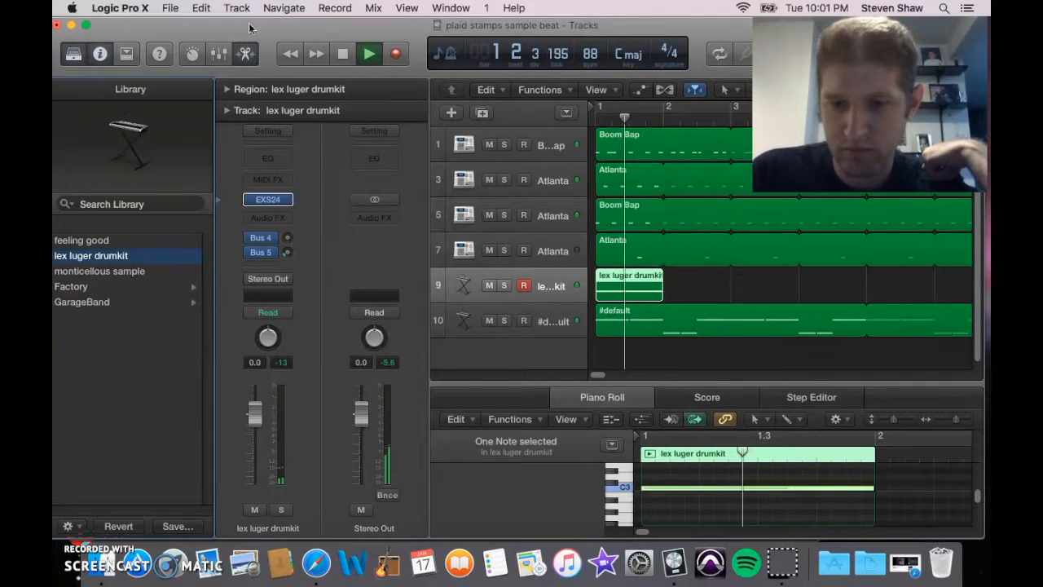
drag(597, 375, 602, 370)
click(588, 261)
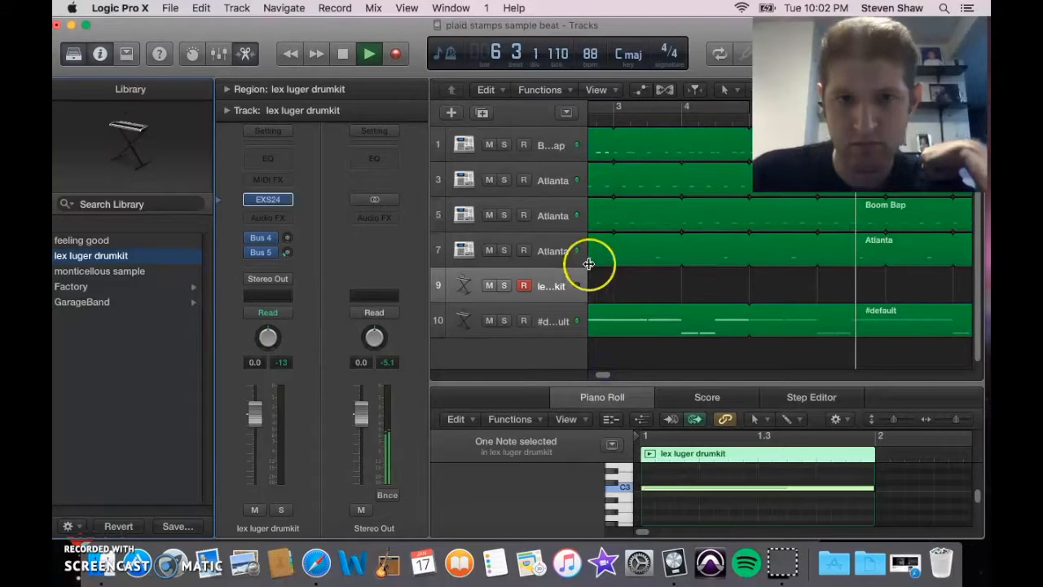
key(space)
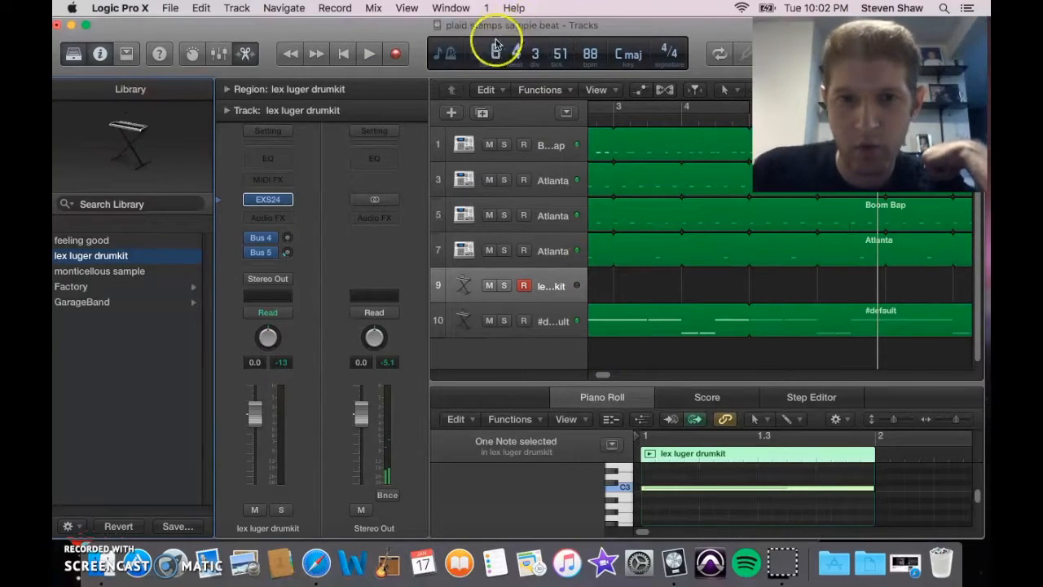
Step: Switch the transport display to Time and continue playback to about 32 seconds
click(453, 56)
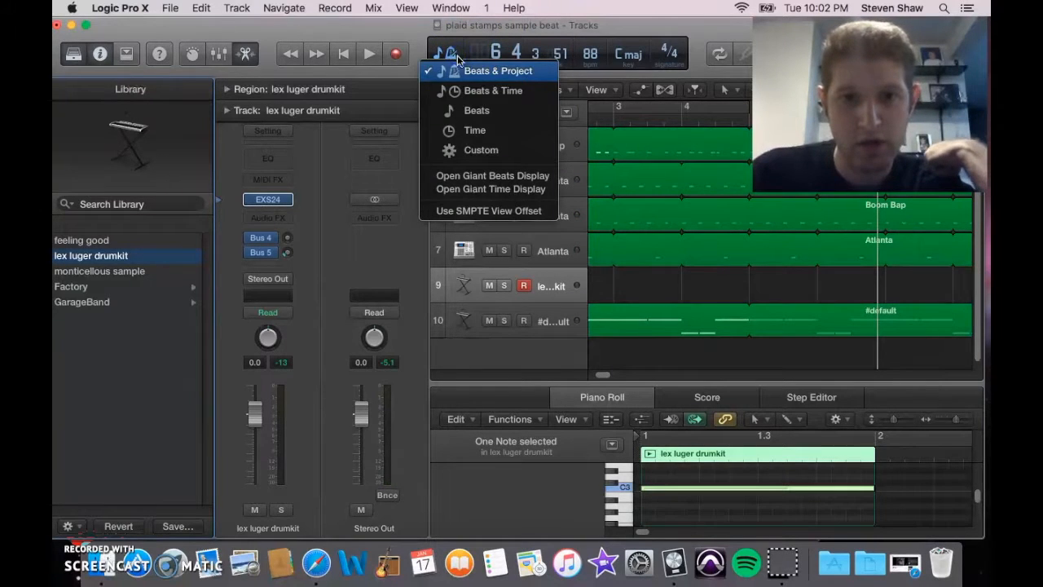
click(487, 128)
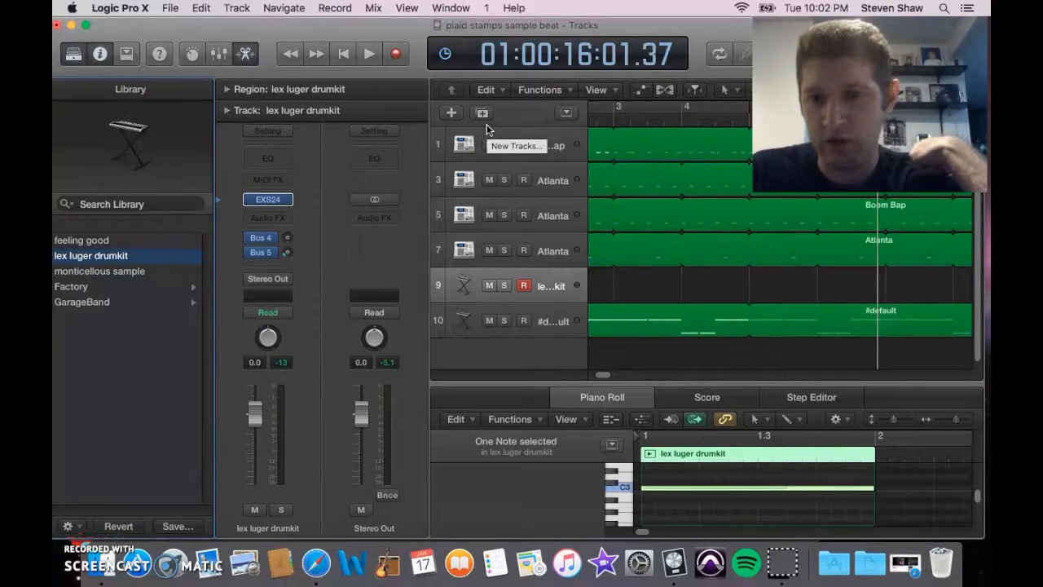
key(space)
mouse_move(620, 375)
mouse_down()
mouse_move(605, 373)
mouse_move(616, 375)
mouse_up()
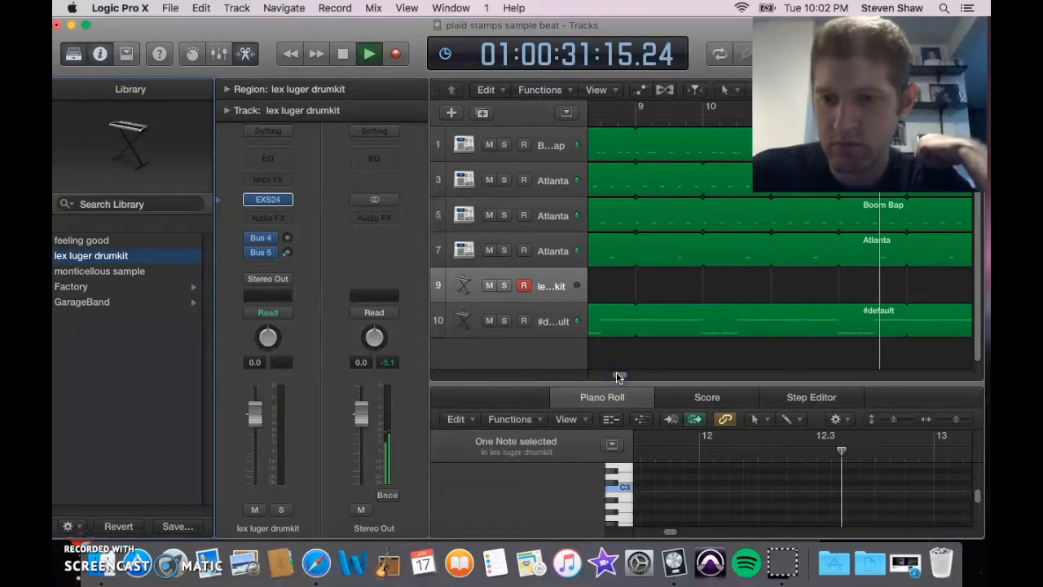
key(space)
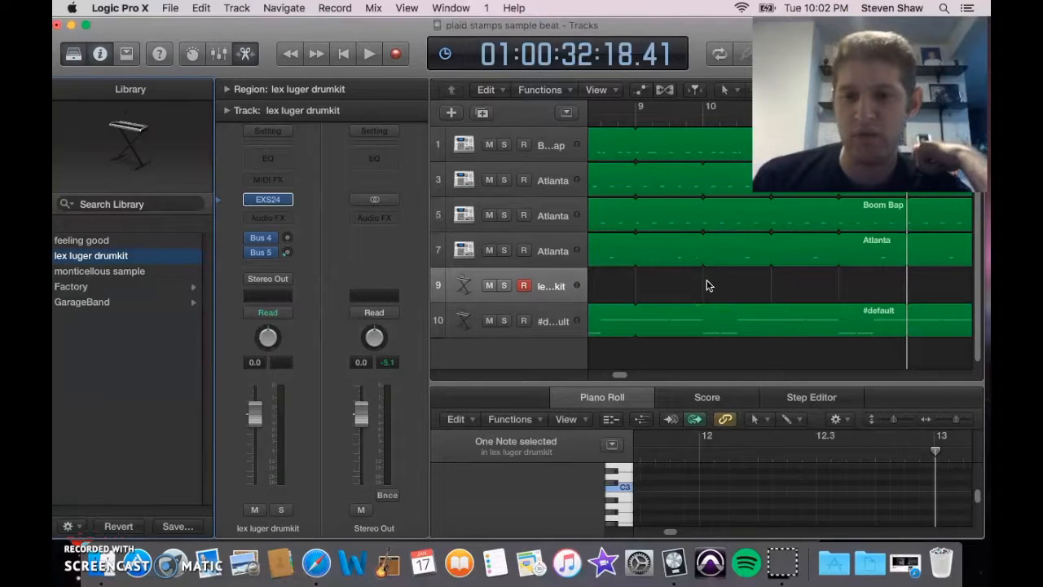
Step: Shorten the loop of the #default region so that it ends at bar 9
key(Return)
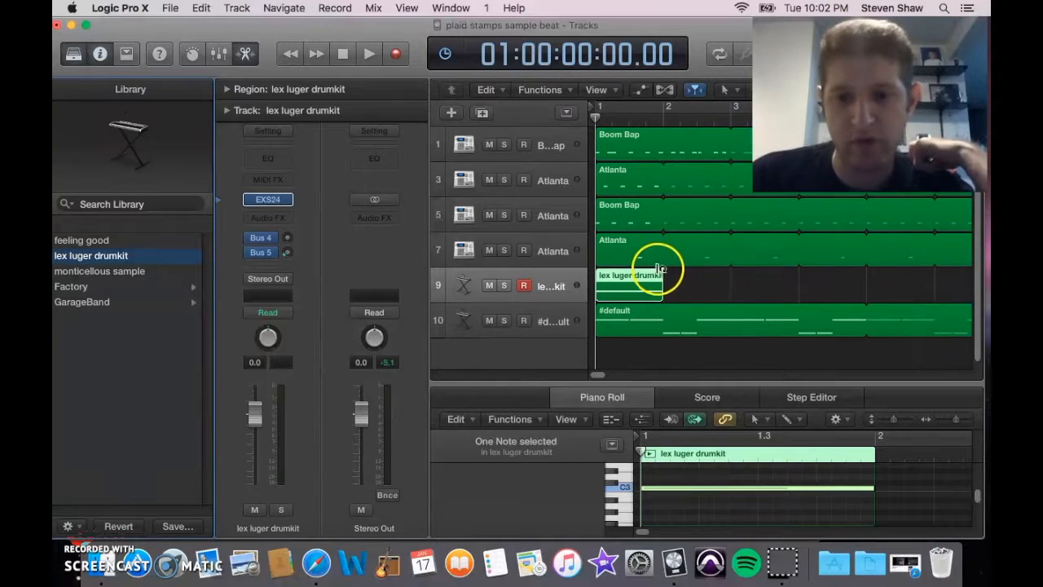
scroll(598, 376, right, 10)
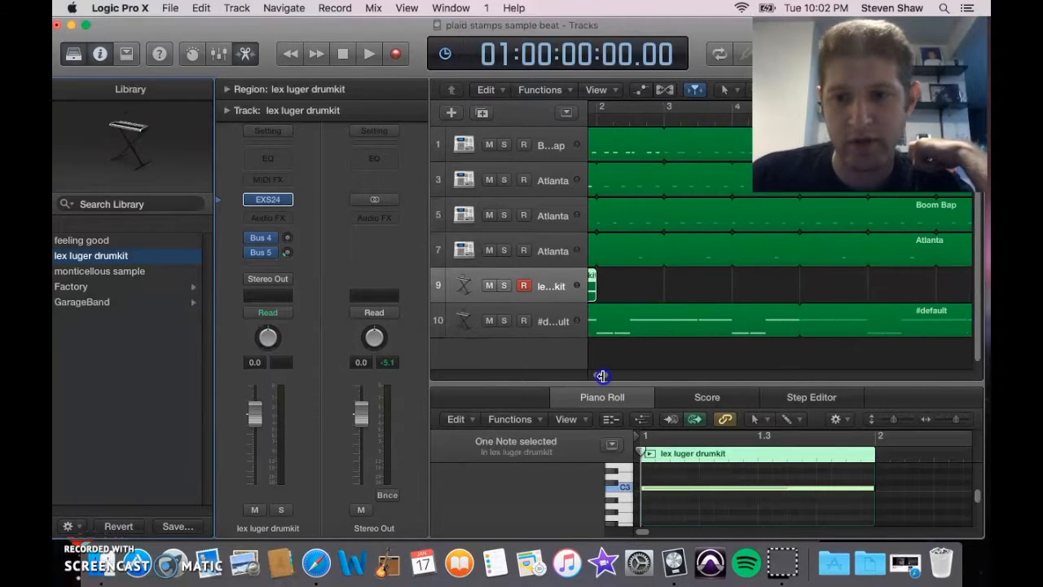
scroll(614, 368, left, 5)
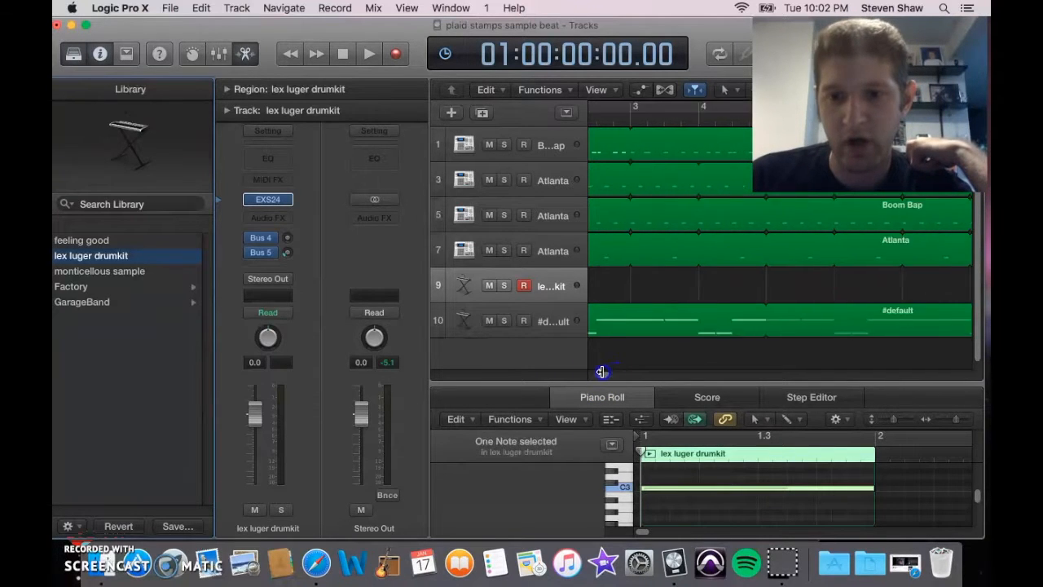
scroll(607, 370, right, 3)
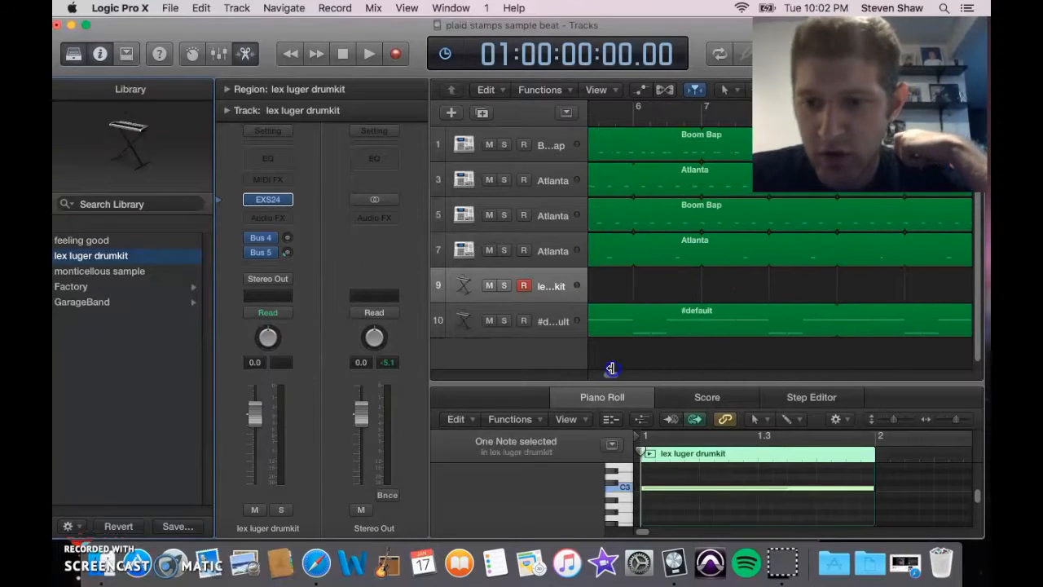
scroll(610, 365, right, 3)
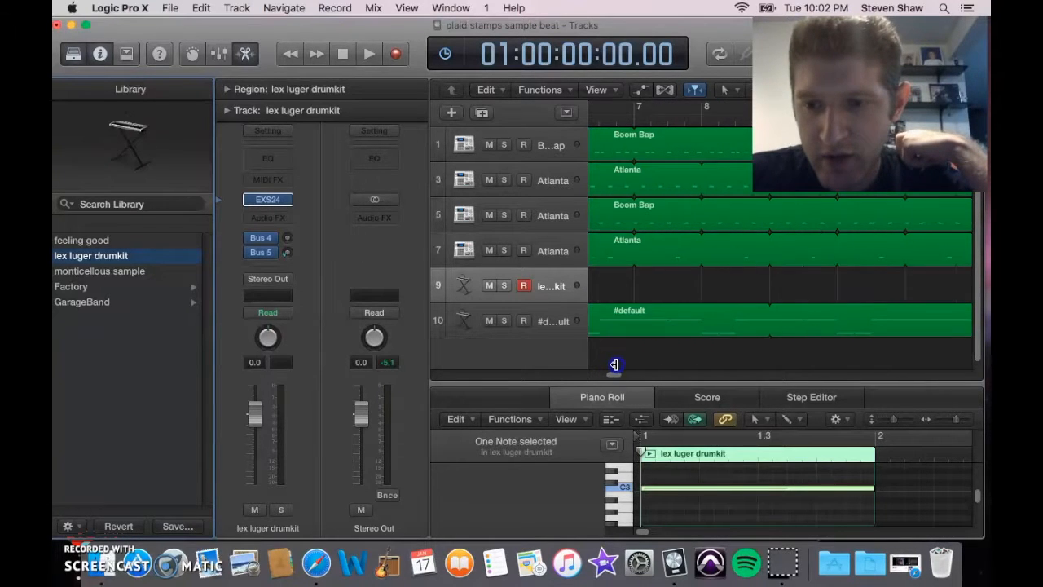
drag(748, 305, 740, 322)
drag(872, 150, 194, 153)
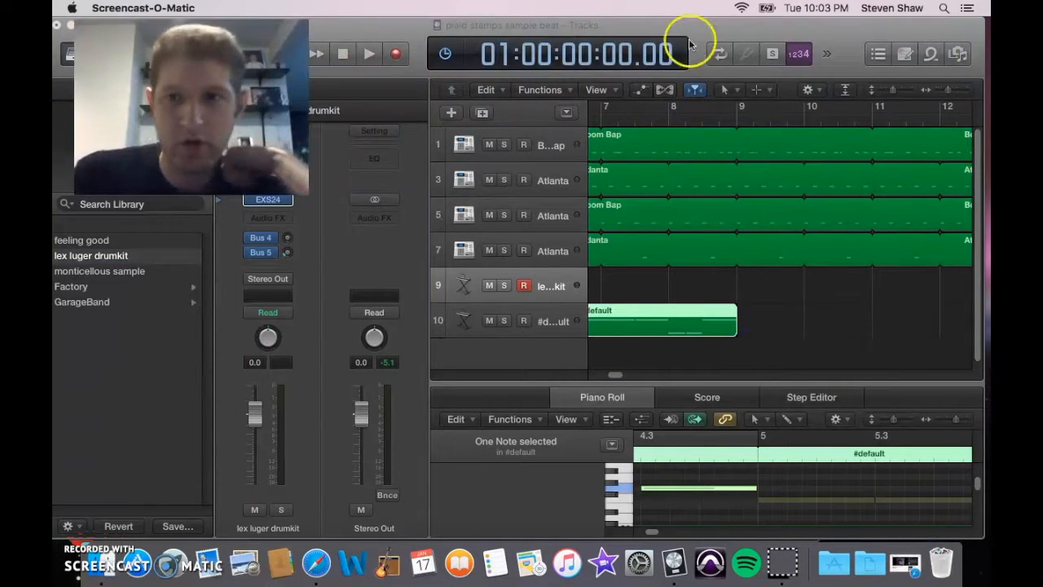
click(771, 92)
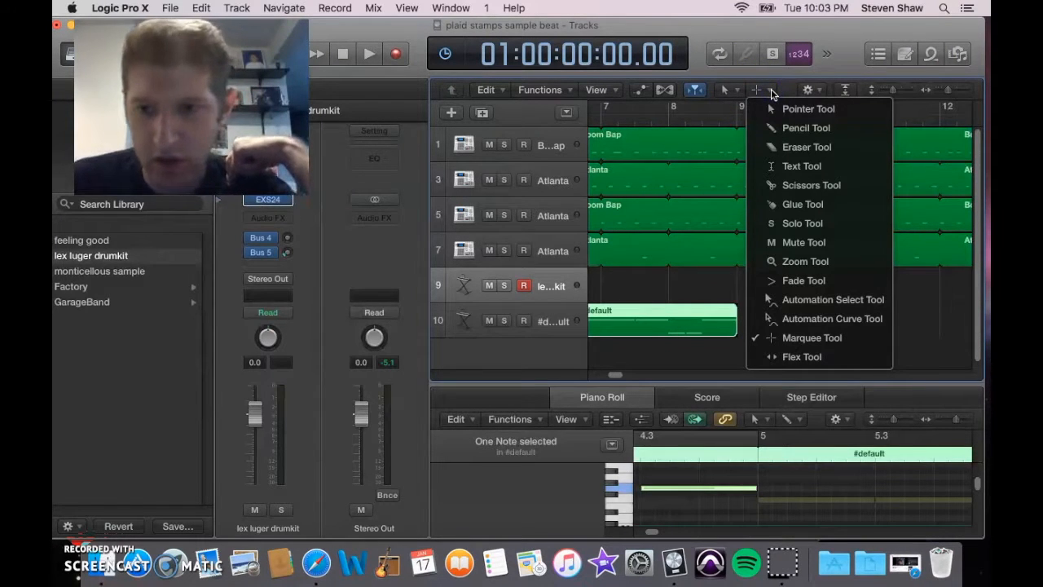
click(733, 92)
click(737, 92)
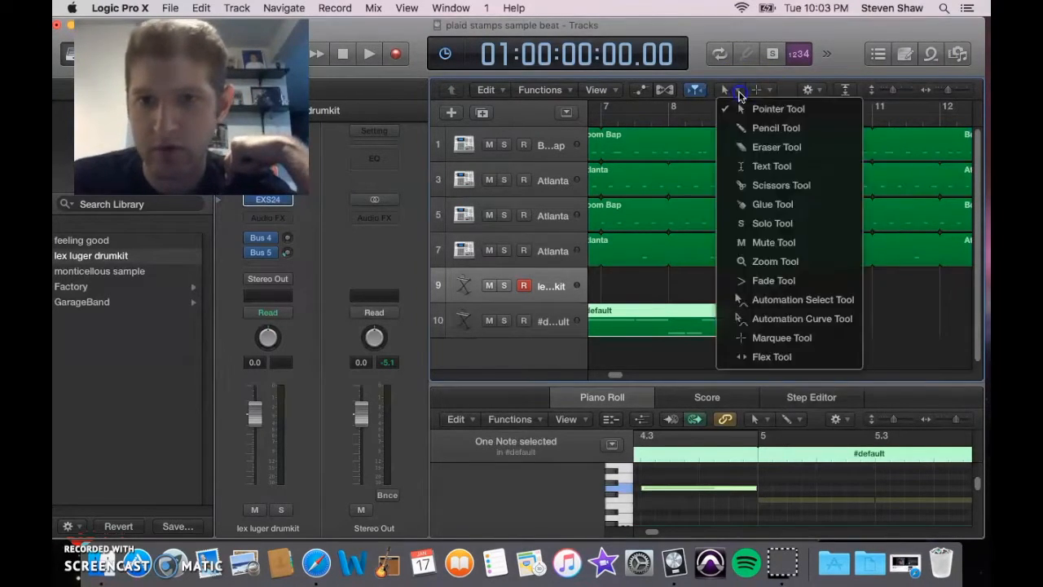
click(768, 92)
click(772, 92)
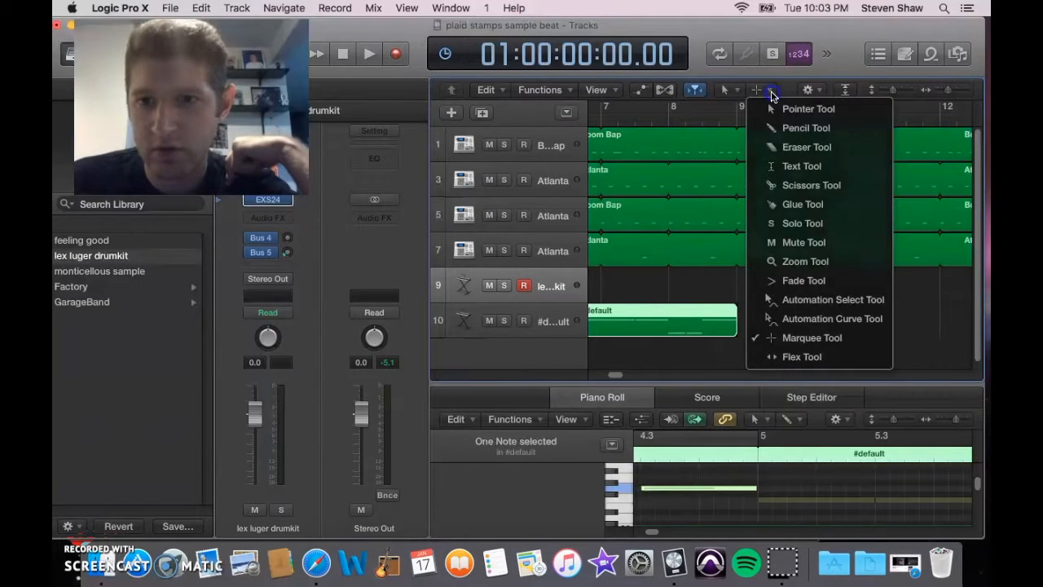
click(772, 94)
Step: Set the snap mode of the Tracks area to Smart
click(809, 90)
mouse_move(833, 107)
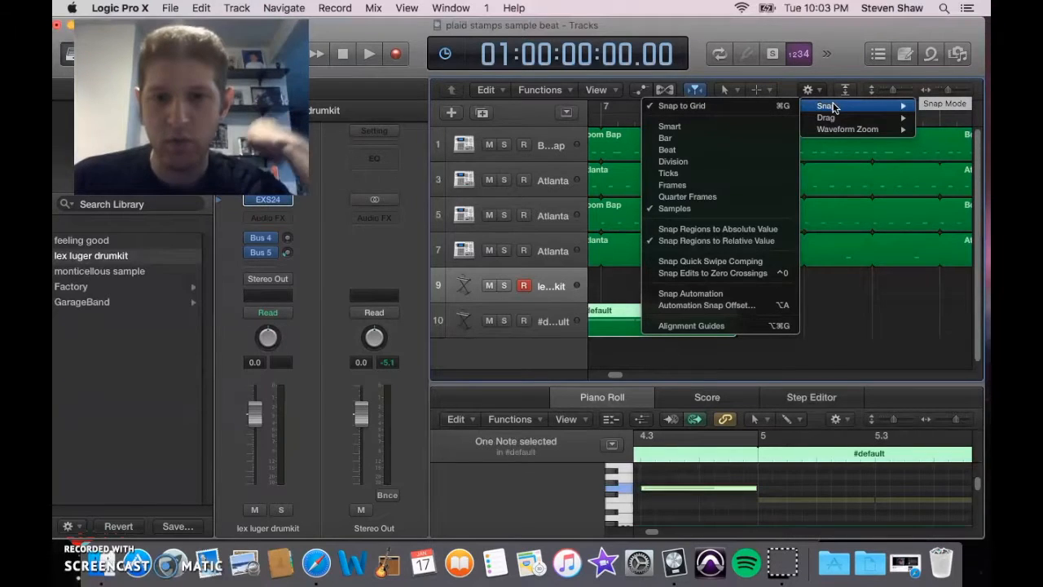
click(826, 109)
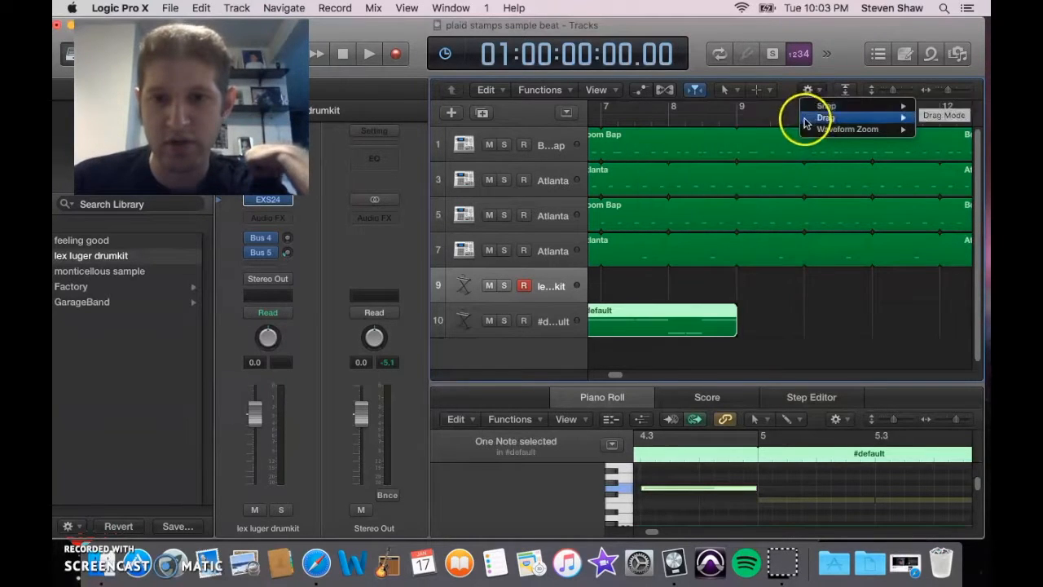
click(823, 107)
click(746, 128)
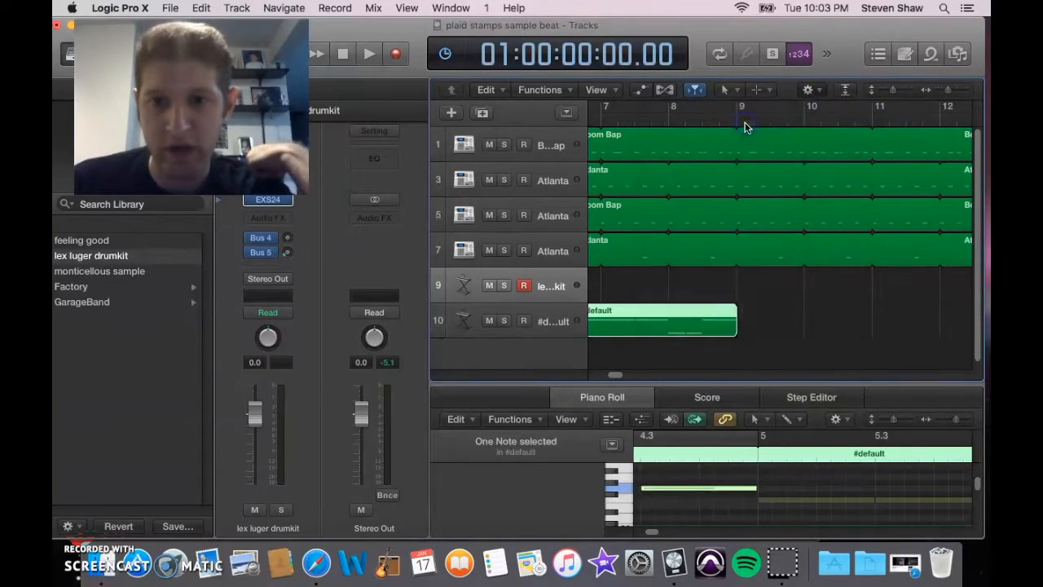
Step: Copy the looped #default region, set the playhead to bar 9 and paste the copy there
drag(615, 375, 559, 353)
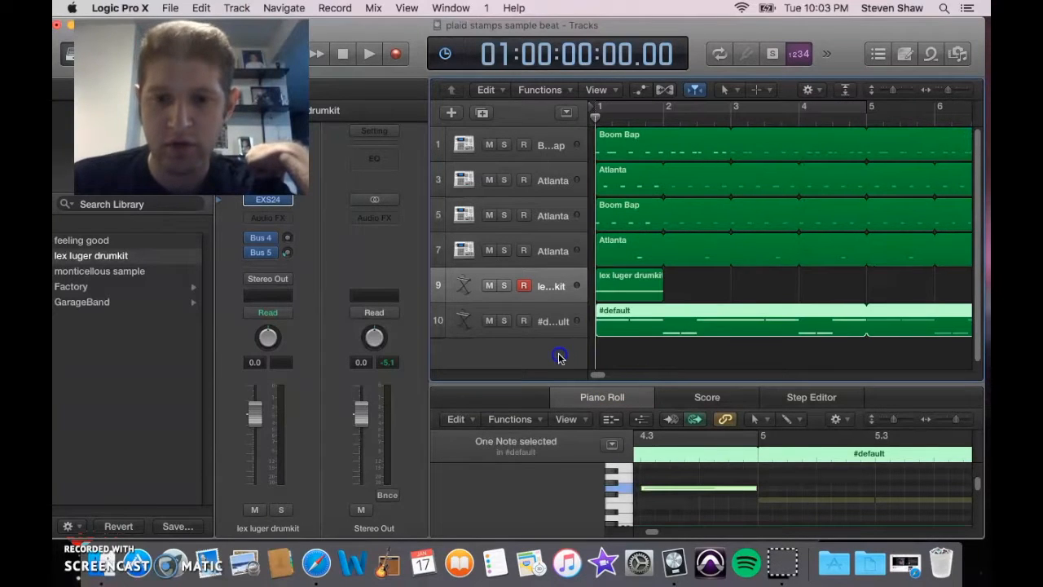
click(204, 8)
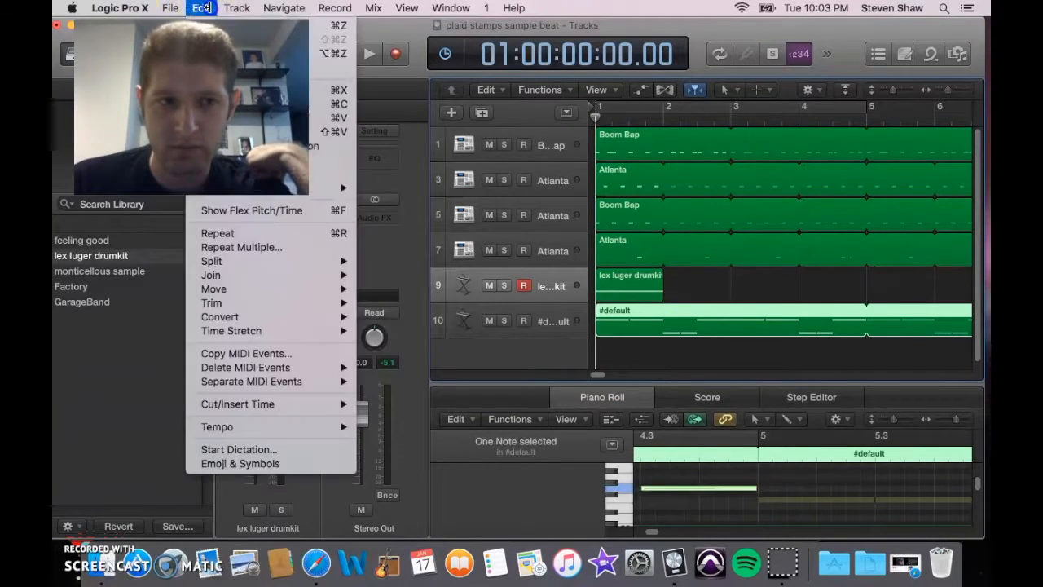
click(218, 104)
drag(599, 374, 618, 380)
drag(745, 120, 703, 120)
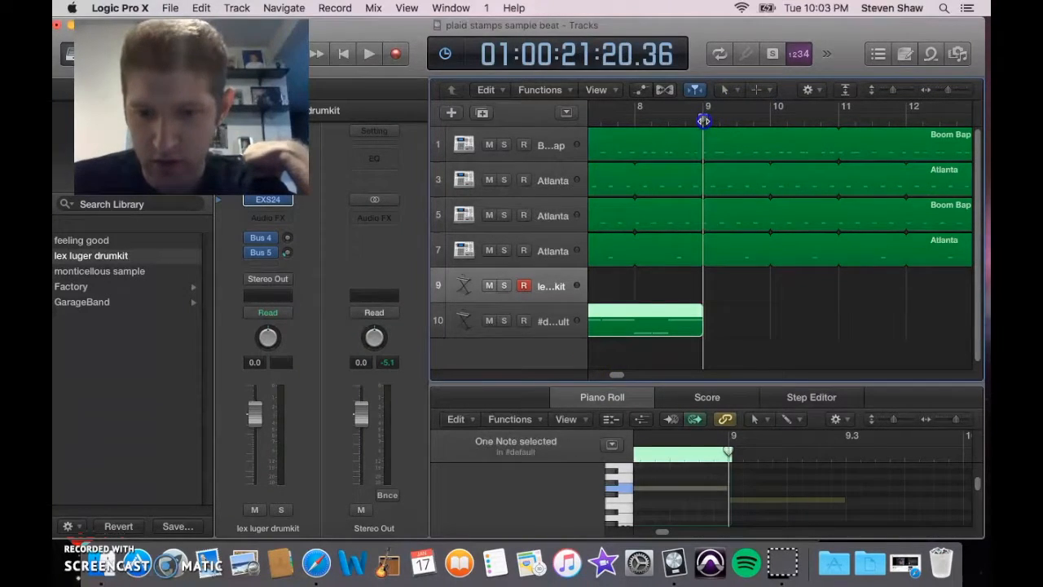
click(201, 9)
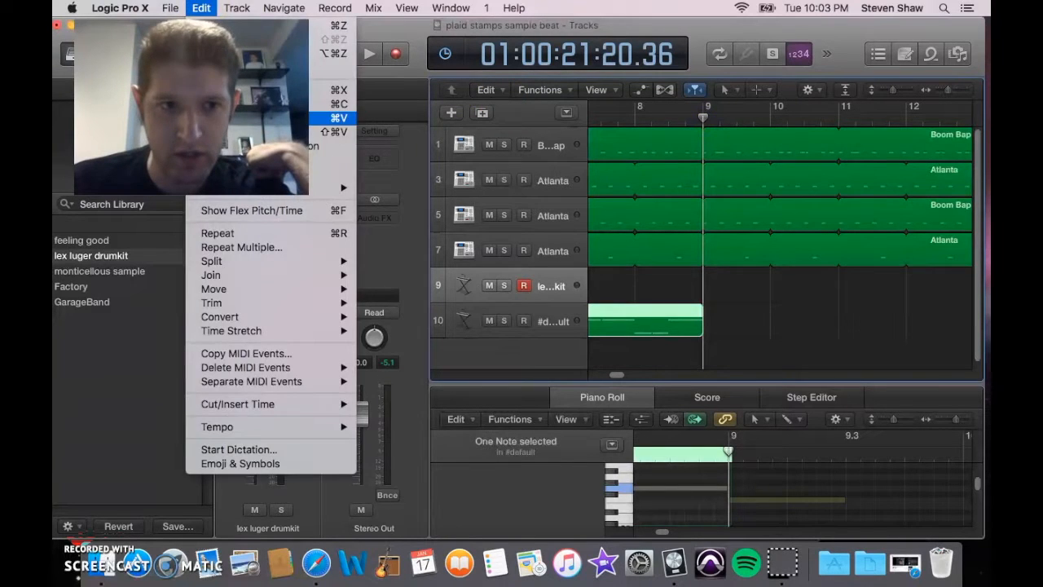
click(330, 118)
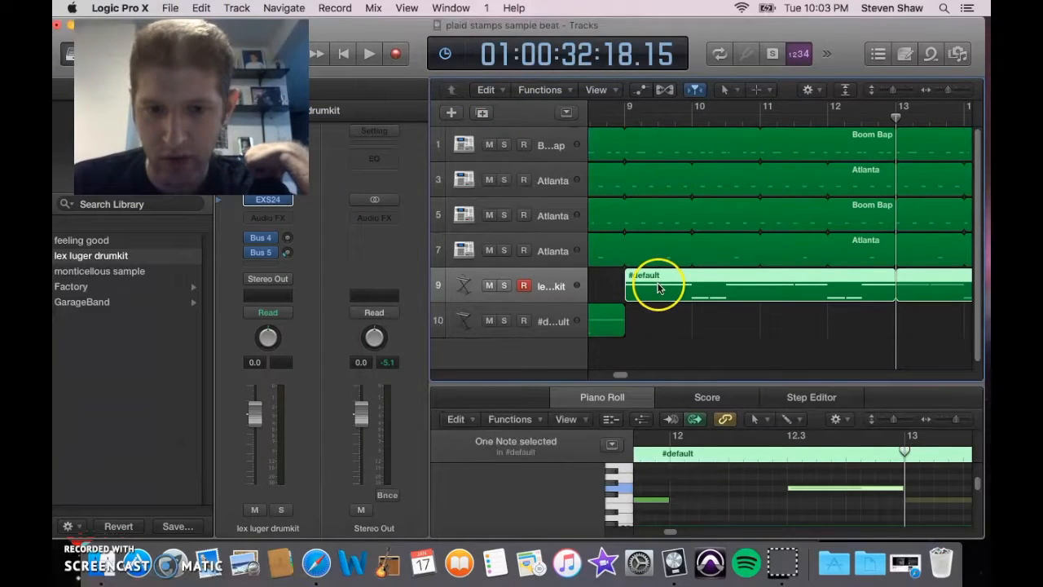
Step: Move the pasted #default region from the lex luger drumkit track onto the #default track, keeping its start at bar 9
drag(657, 291, 660, 316)
click(662, 350)
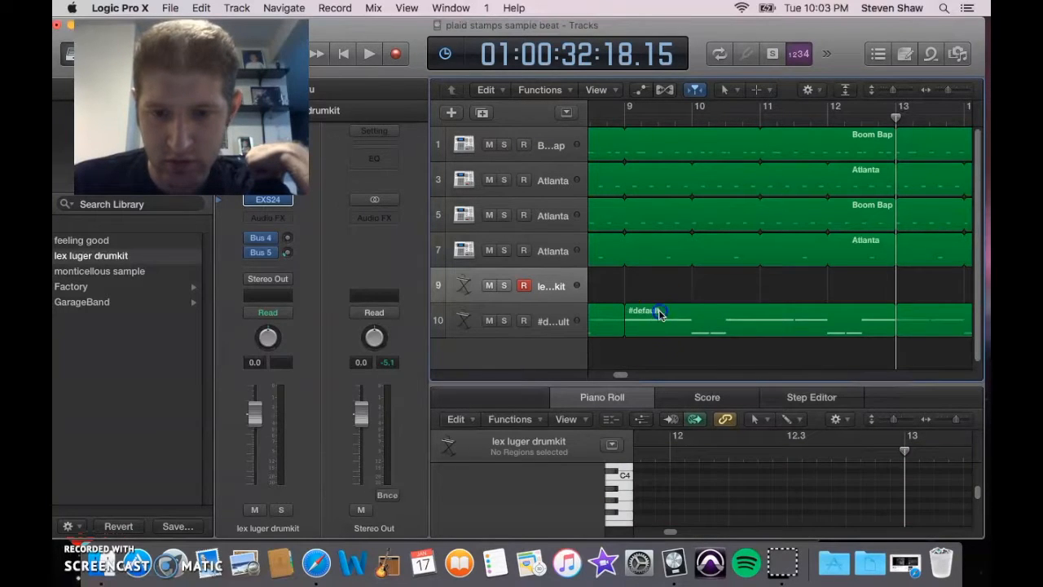
click(660, 314)
drag(624, 375, 634, 381)
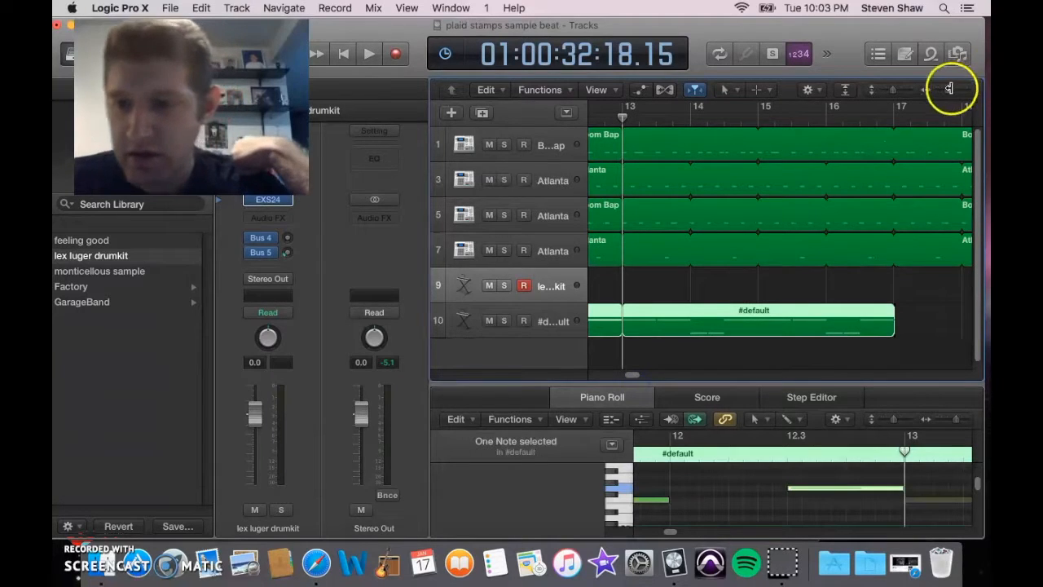
Step: Shorten the looped #default part on track 10 so that it ends at bar 13
drag(947, 90, 944, 91)
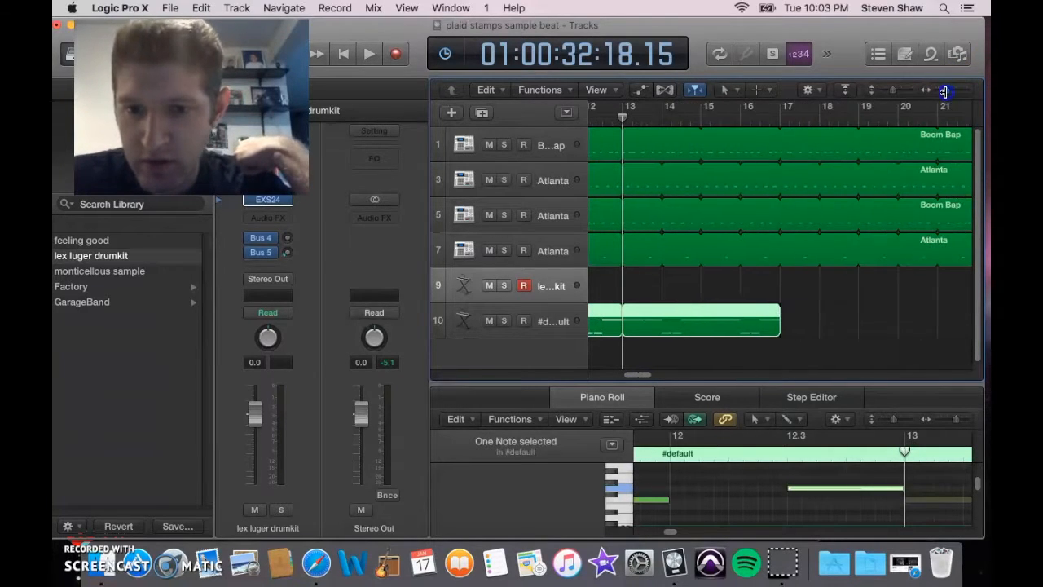
drag(640, 370, 622, 375)
drag(891, 310, 778, 339)
click(748, 349)
Step: Raise the #default note at position 12 3 1 1 to D#5 in a separate Piano Roll window and close the window
click(752, 317)
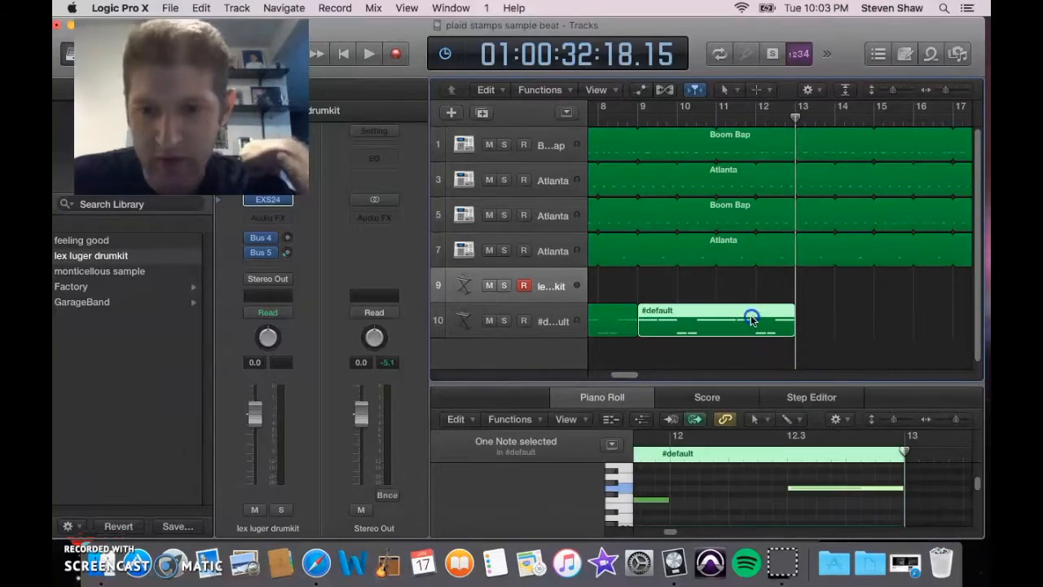
click(405, 9)
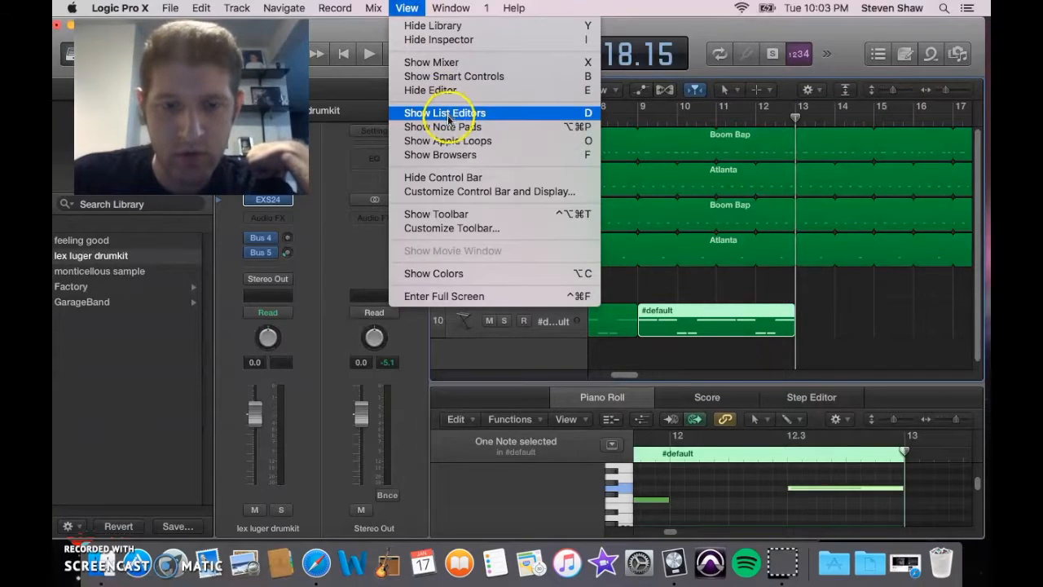
mouse_move(451, 8)
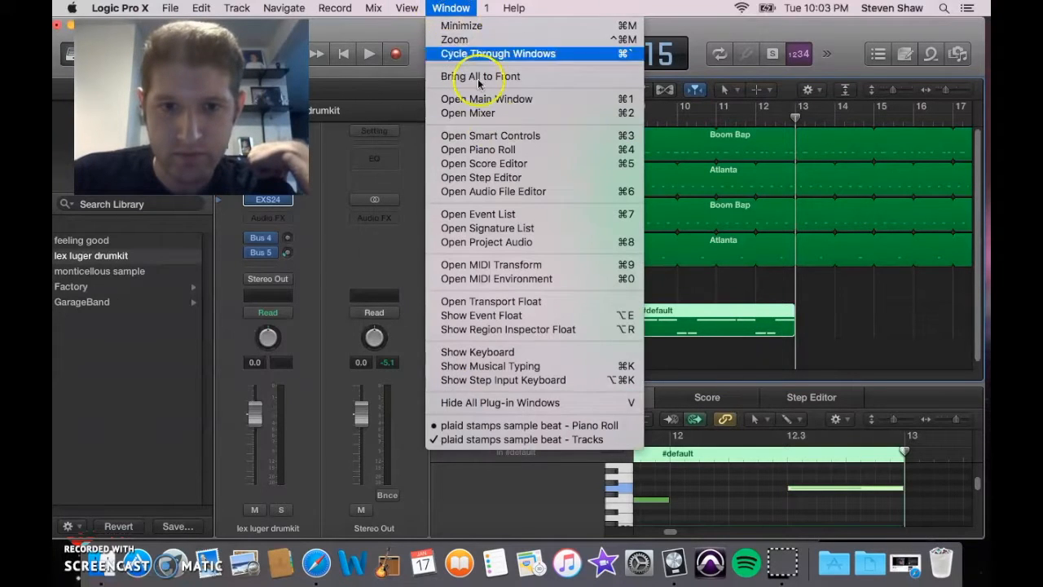
click(491, 146)
drag(773, 353, 774, 330)
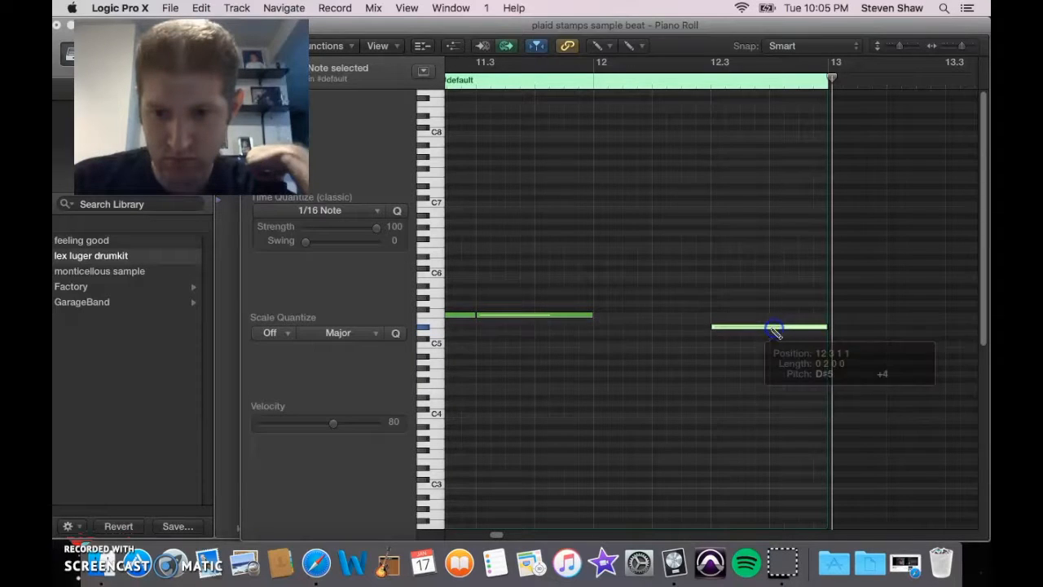
click(584, 81)
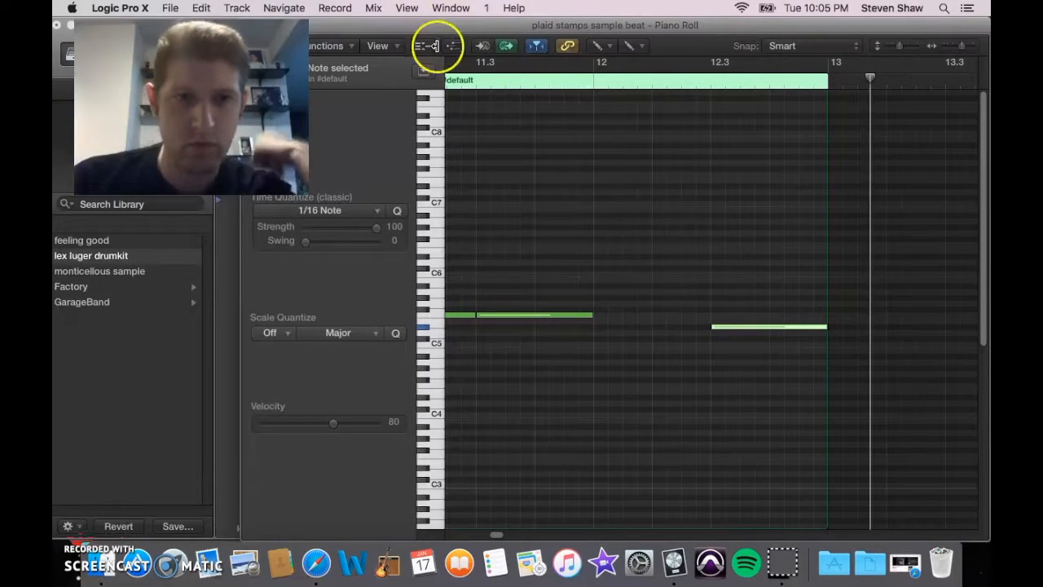
drag(458, 25, 528, 22)
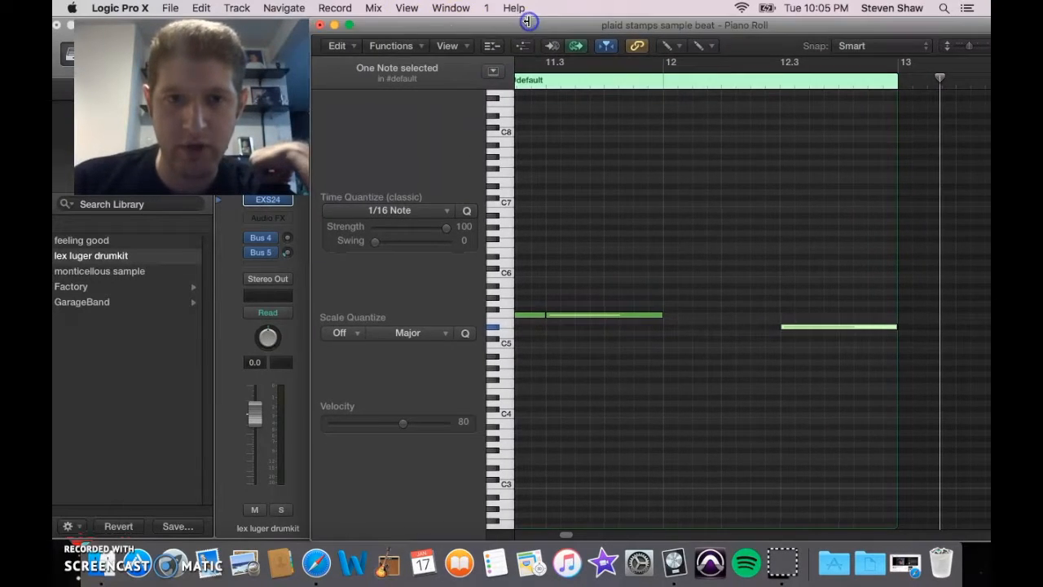
click(318, 25)
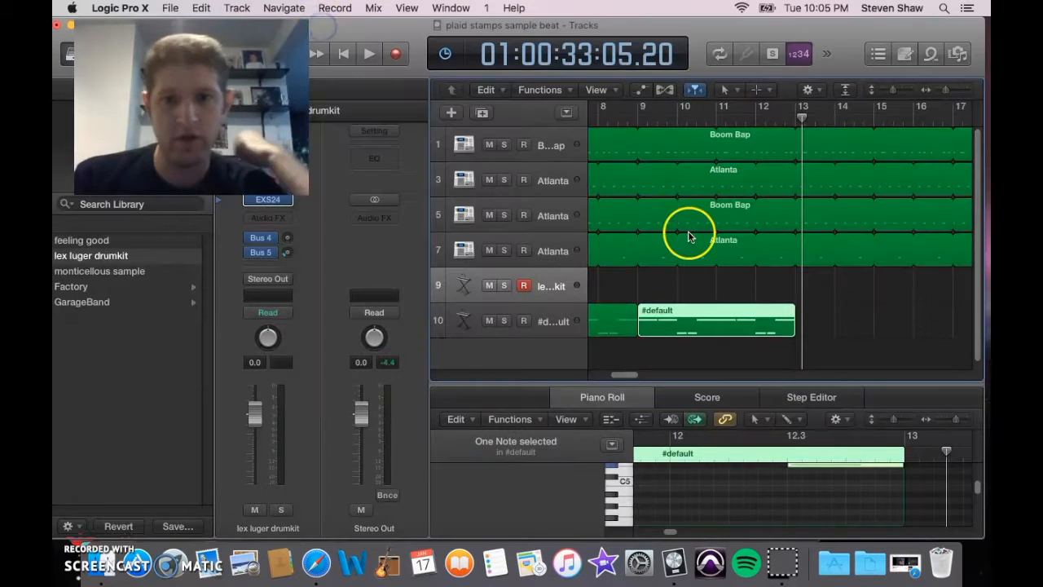
Step: Select all the #default regions on track 10 between bars 1 and 13 and copy them
click(842, 330)
scroll(477, 324, left, 10)
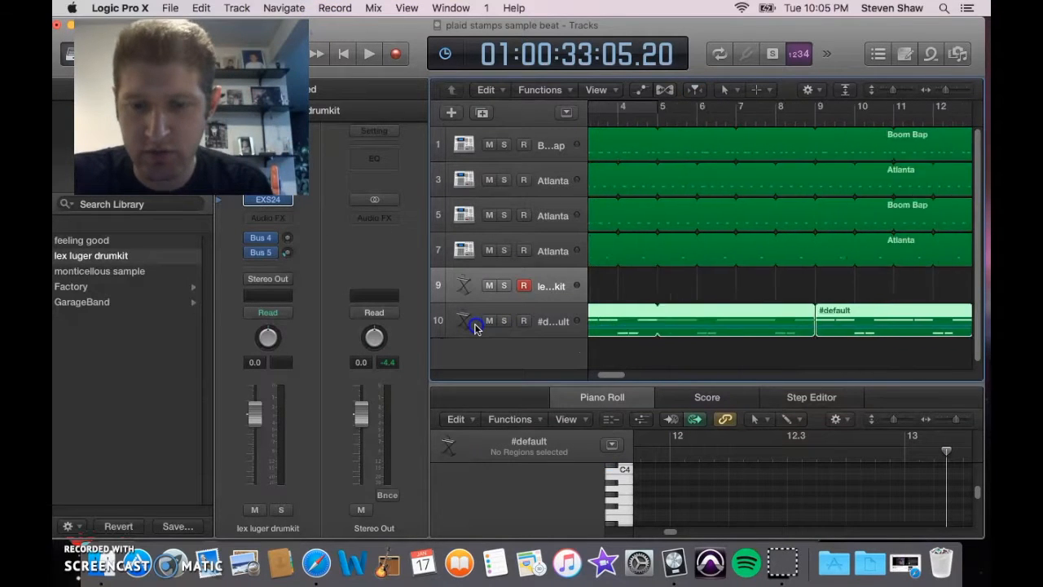
click(478, 328)
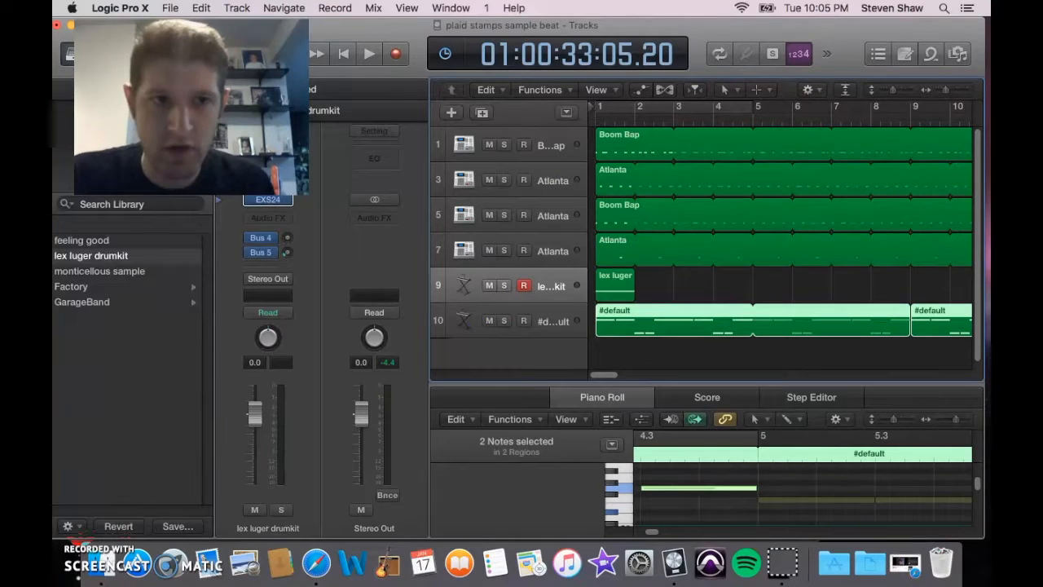
click(201, 9)
click(661, 367)
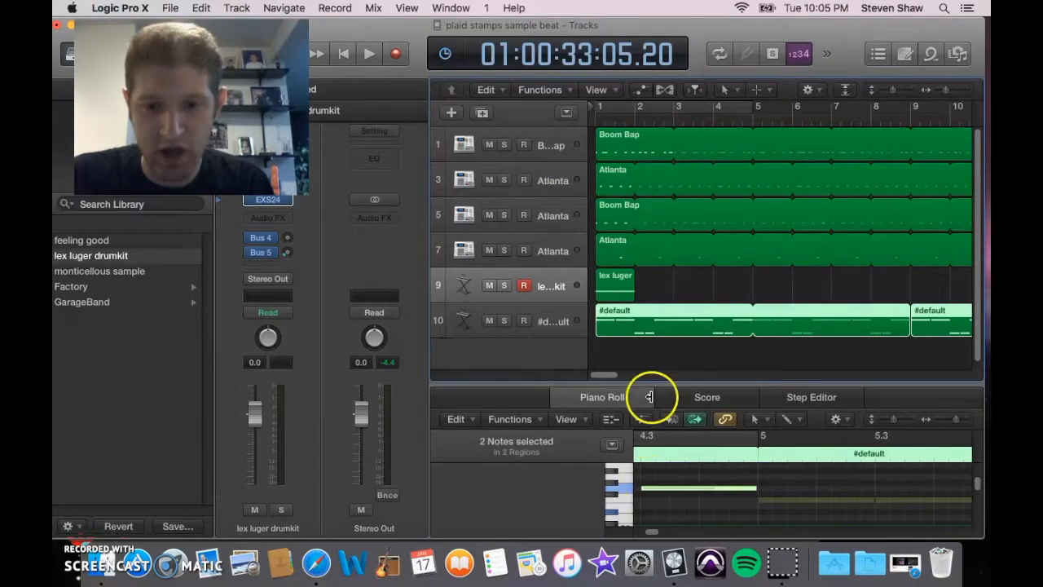
Step: Paste the copied #default regions on track 10 at bar 13
drag(610, 372, 633, 375)
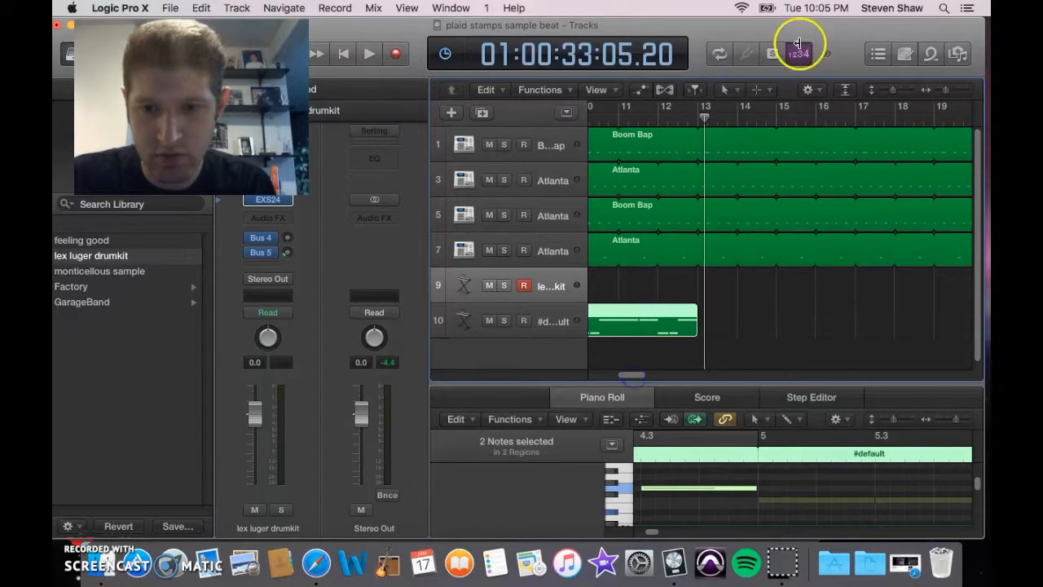
drag(750, 117, 700, 120)
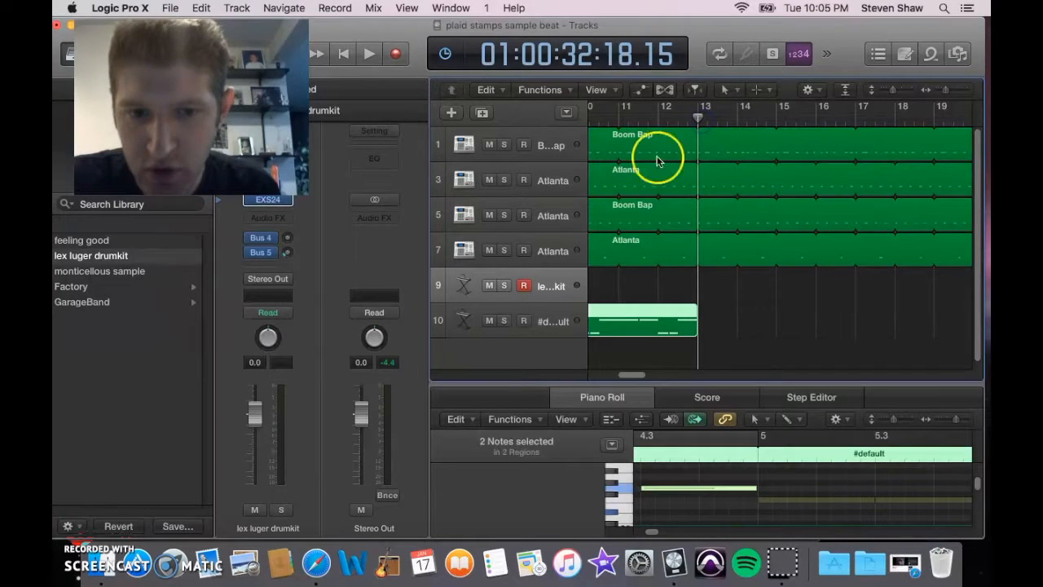
click(545, 318)
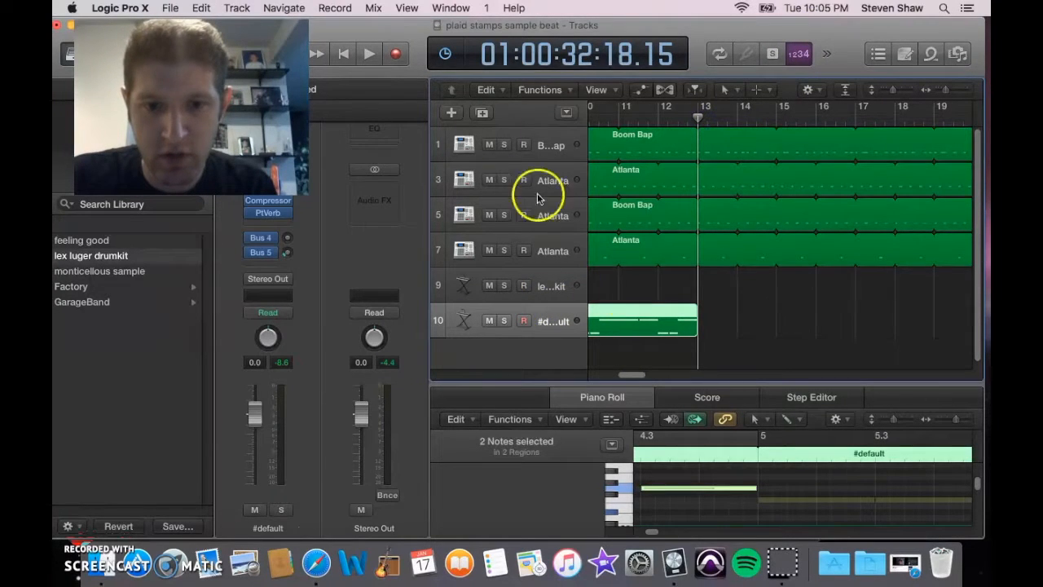
click(201, 7)
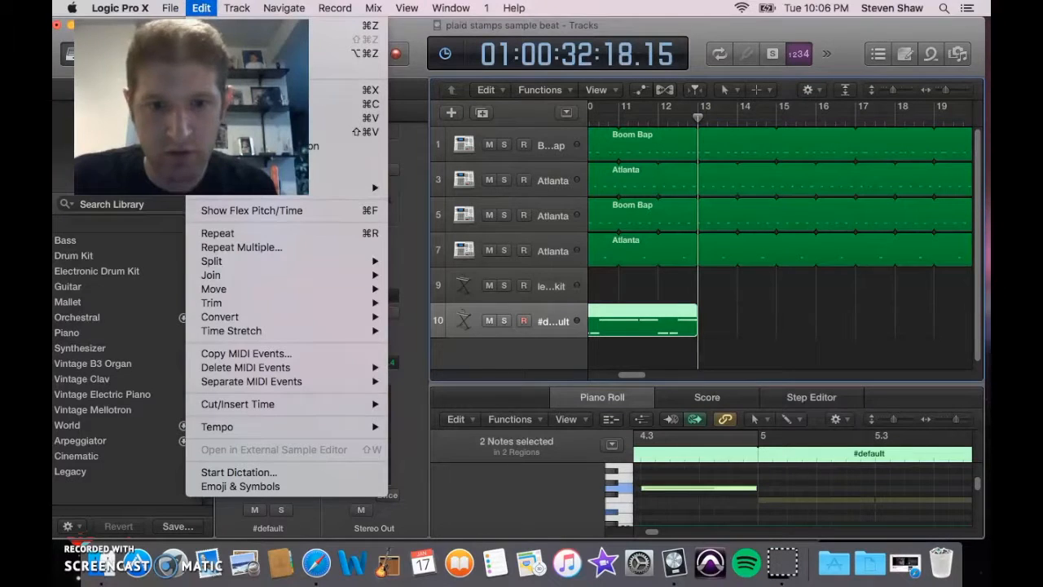
click(269, 118)
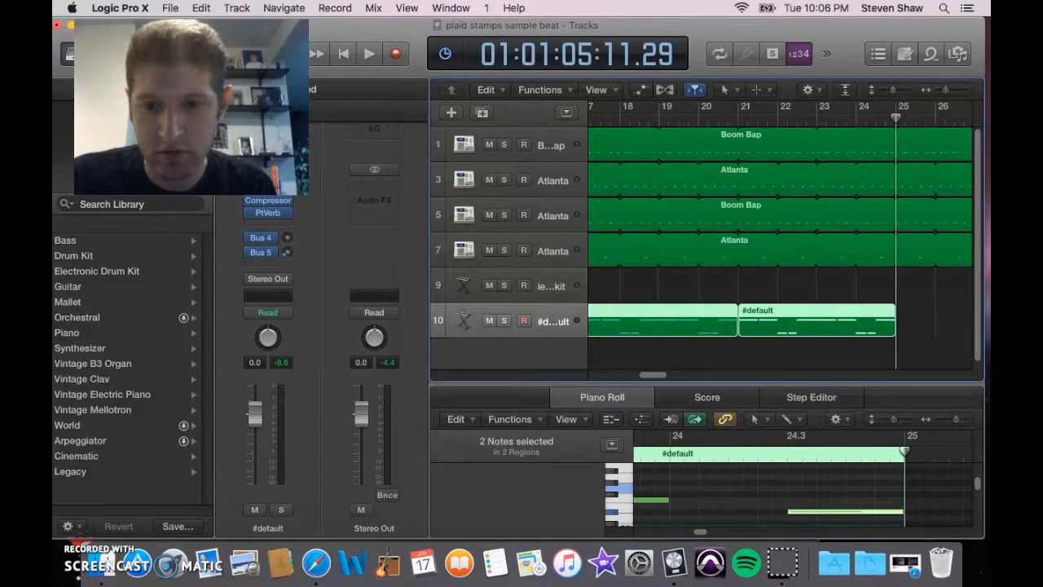
Step: Copy the lex luger drumkit region at bar 1 of track 9
drag(648, 370, 598, 374)
click(624, 277)
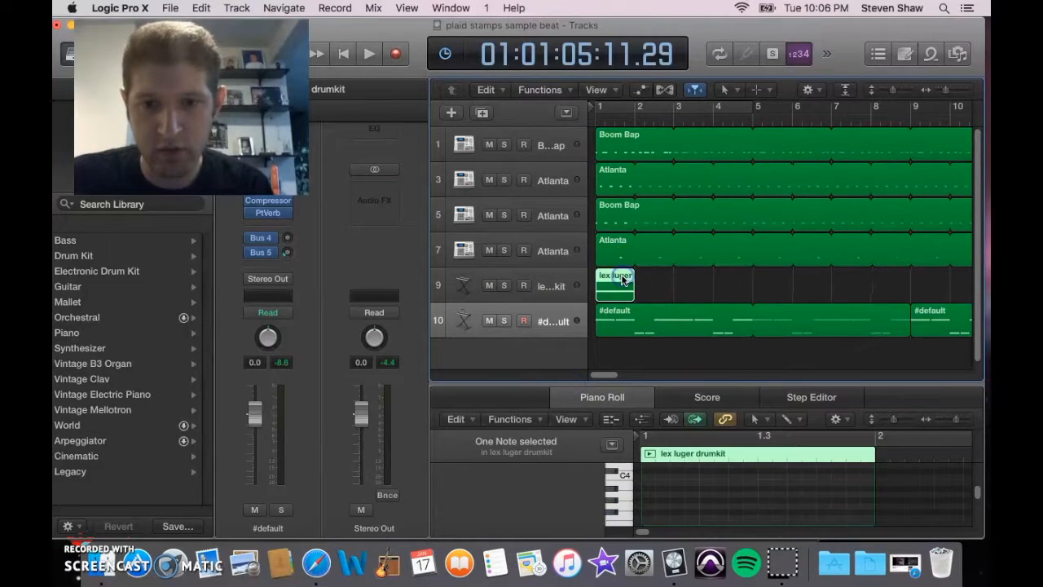
click(210, 6)
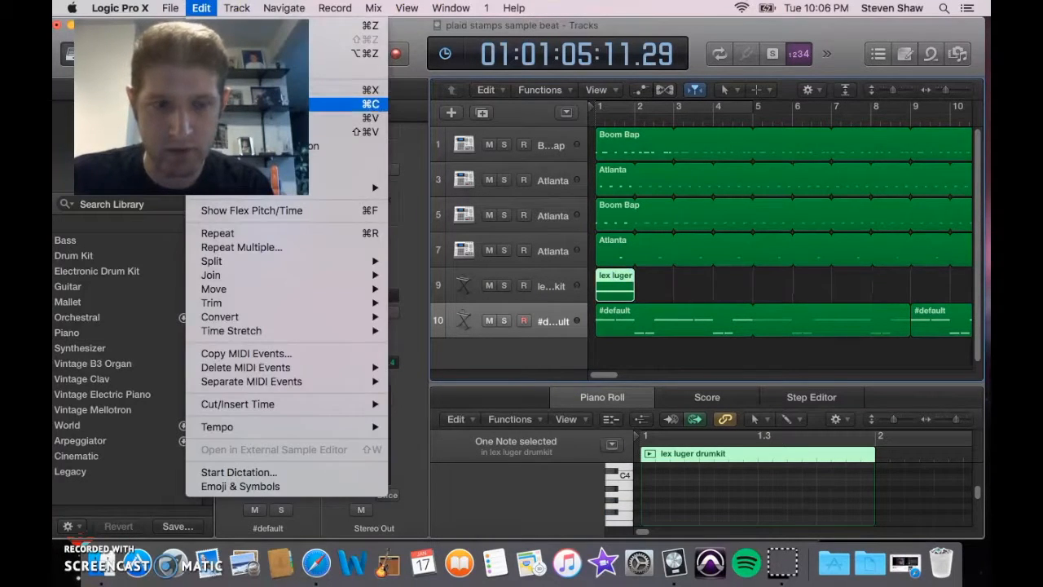
click(614, 364)
Step: Paste the lex luger drumkit region on track 9 at bar 13
drag(609, 370, 637, 373)
drag(701, 120, 678, 120)
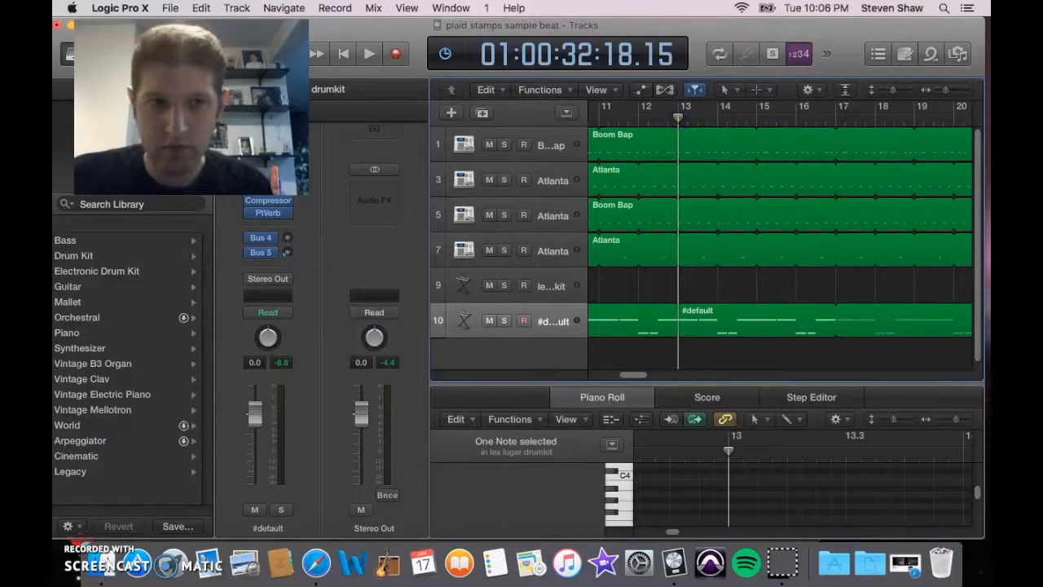
click(544, 277)
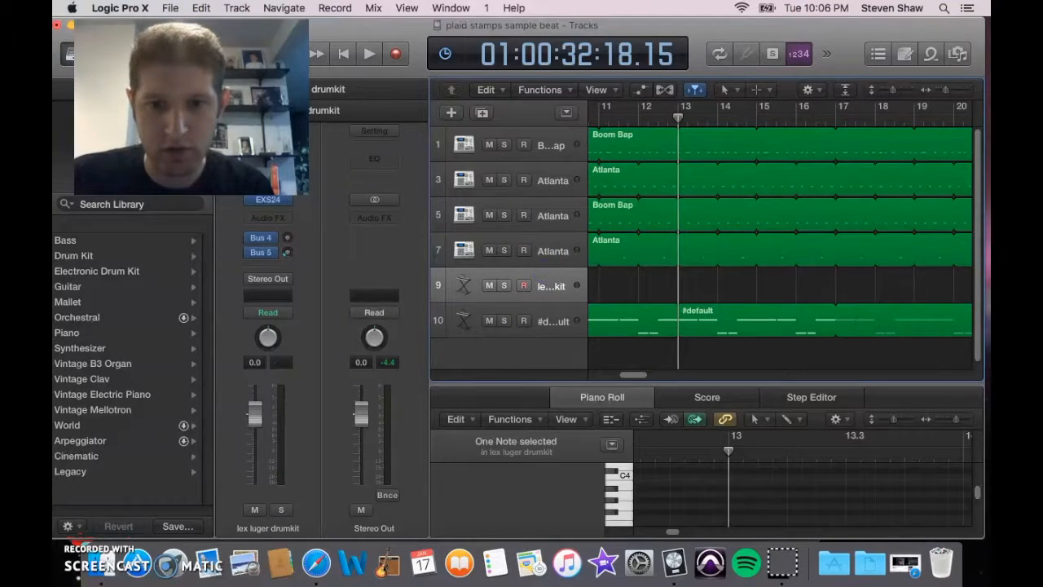
click(201, 7)
click(342, 107)
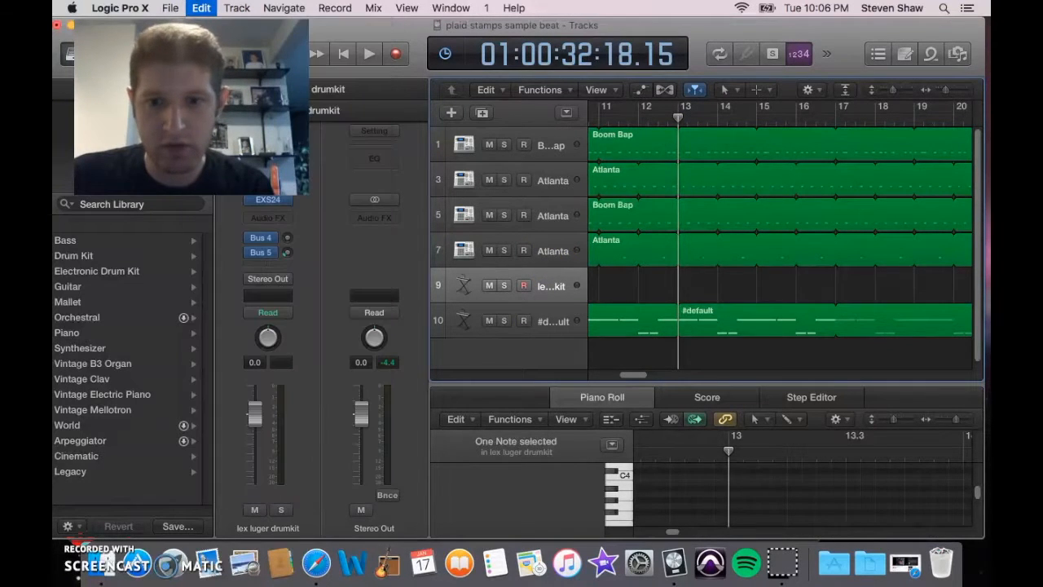
Step: Play back the arrangement from around bar 8 through the start of the new section at bar 13
key(Return)
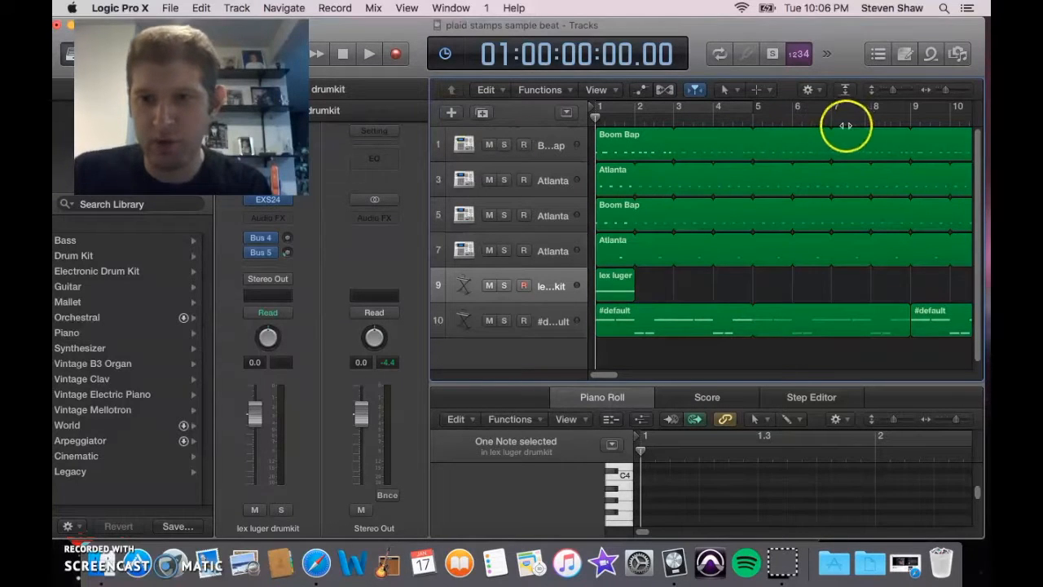
click(871, 114)
key(space)
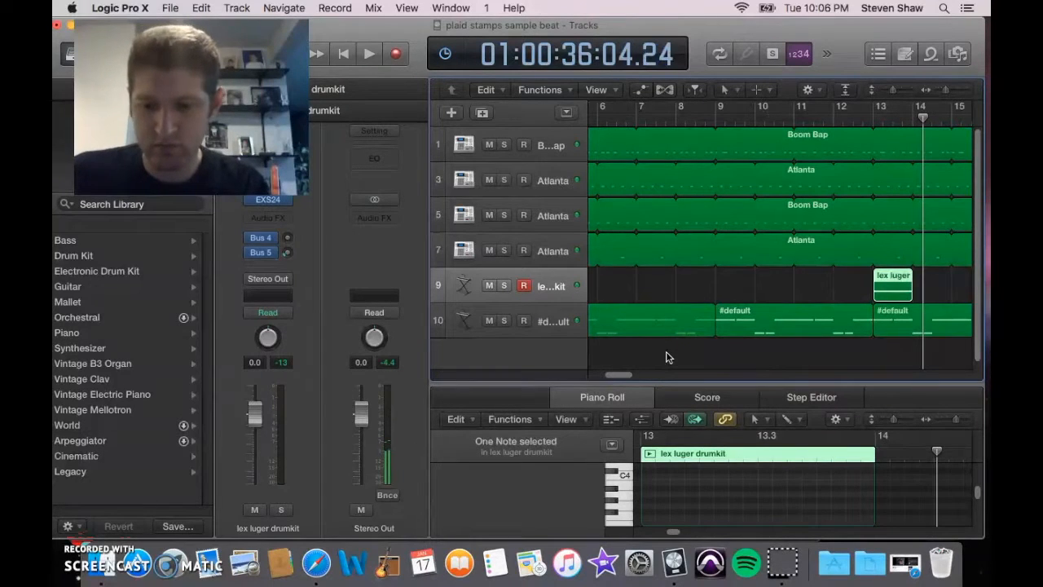
key(space)
Step: Shorten the looped Boom Bap part on track 1 to end at bar 11 and copy its region
click(925, 137)
drag(926, 136, 841, 156)
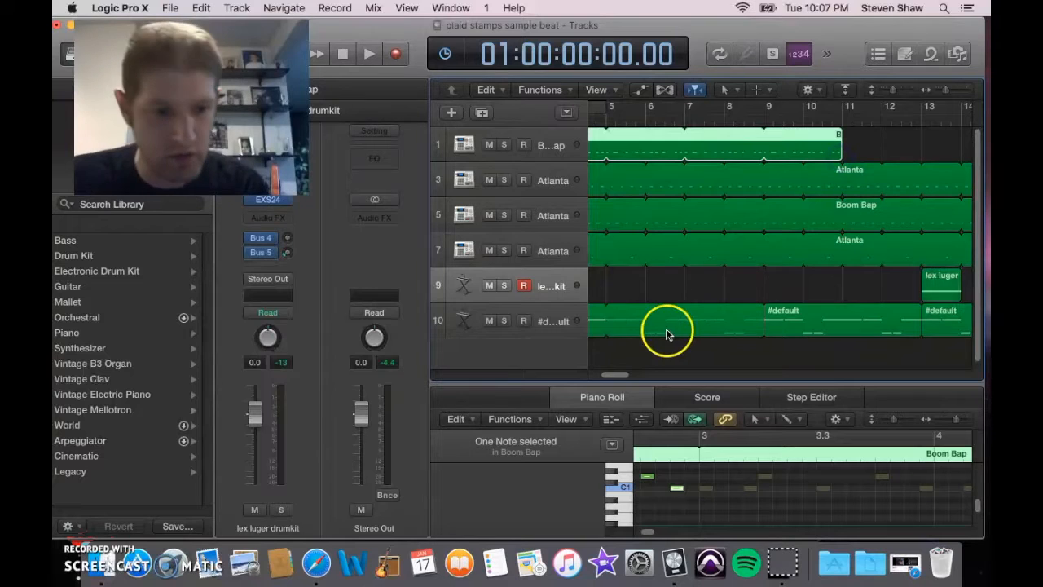
drag(620, 374, 572, 372)
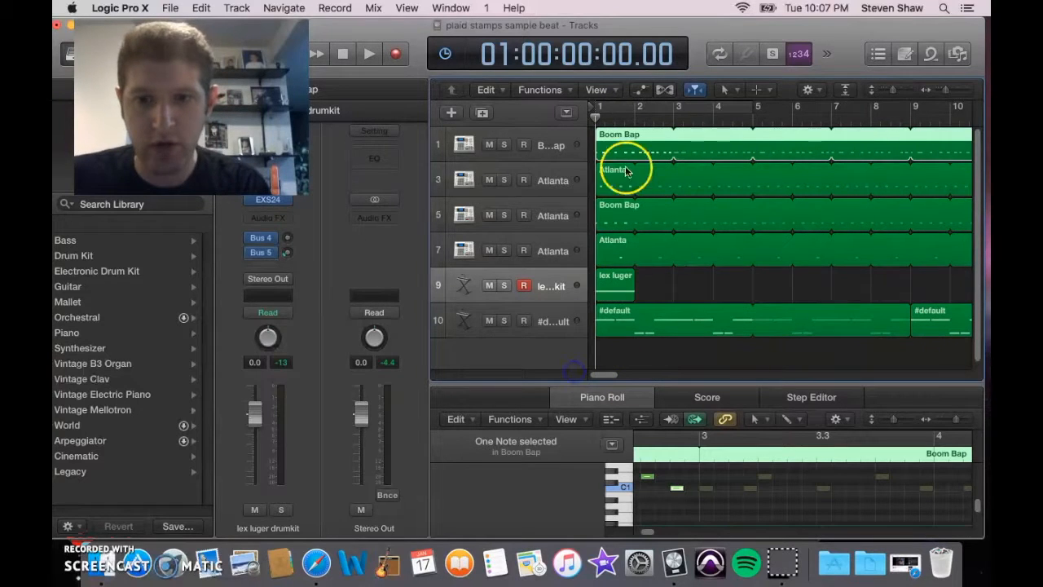
click(566, 146)
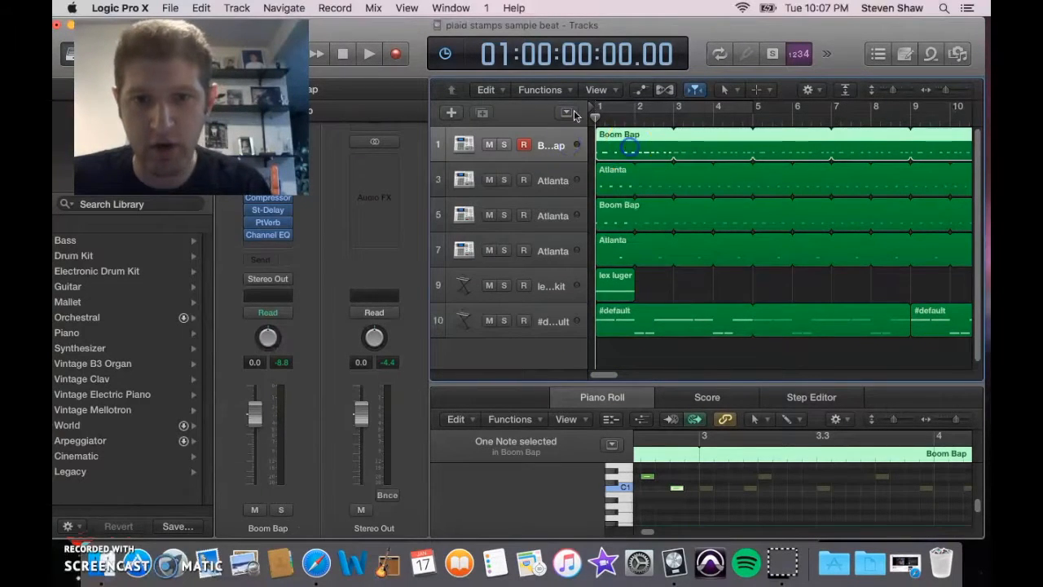
click(200, 8)
click(261, 104)
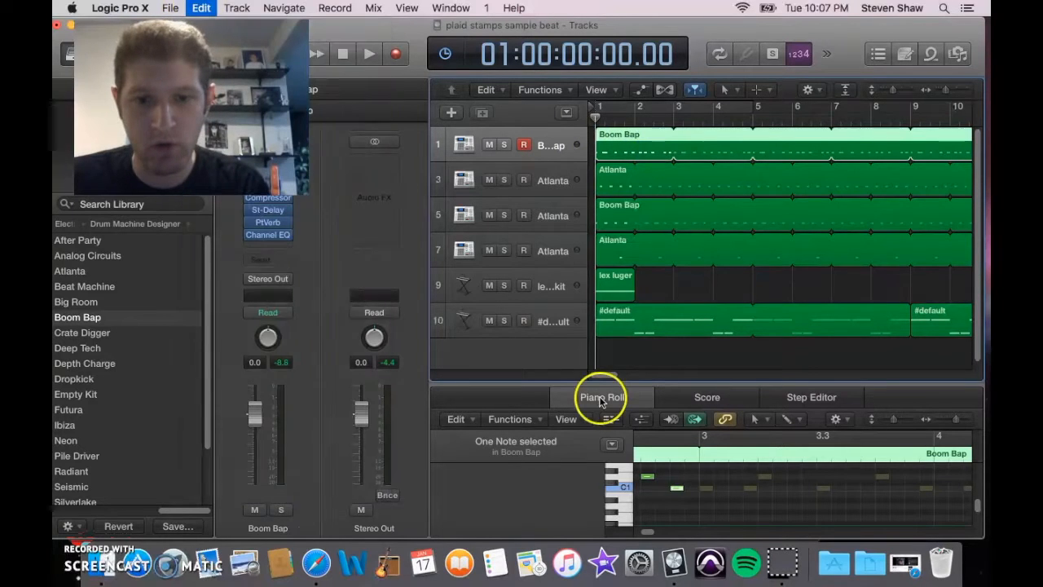
Step: Paste the Boom Bap region on track 1 at bar 11 and shorten its loop to end at bar 13
drag(613, 375, 634, 381)
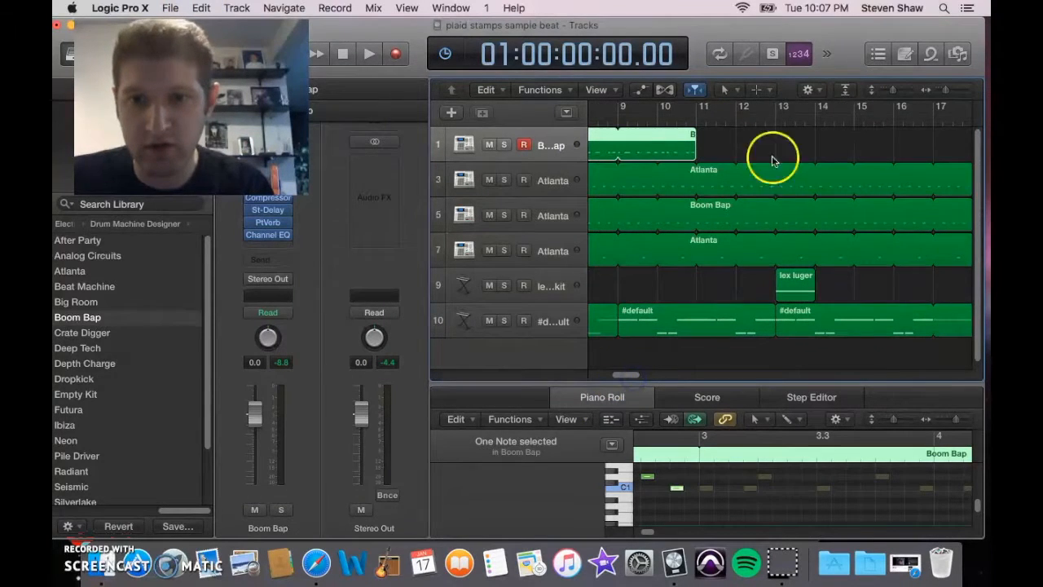
drag(740, 106, 698, 117)
click(201, 9)
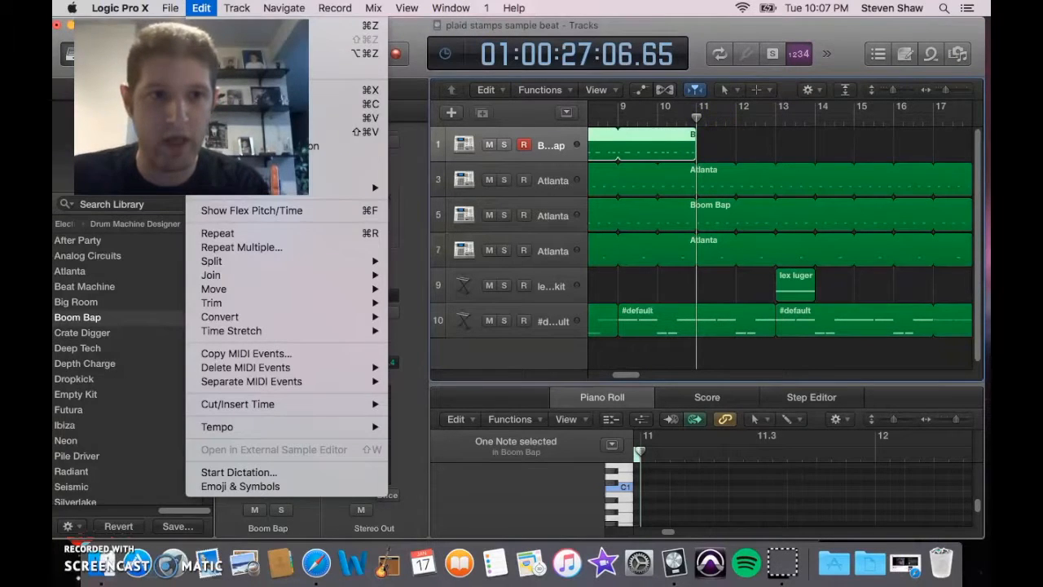
click(245, 118)
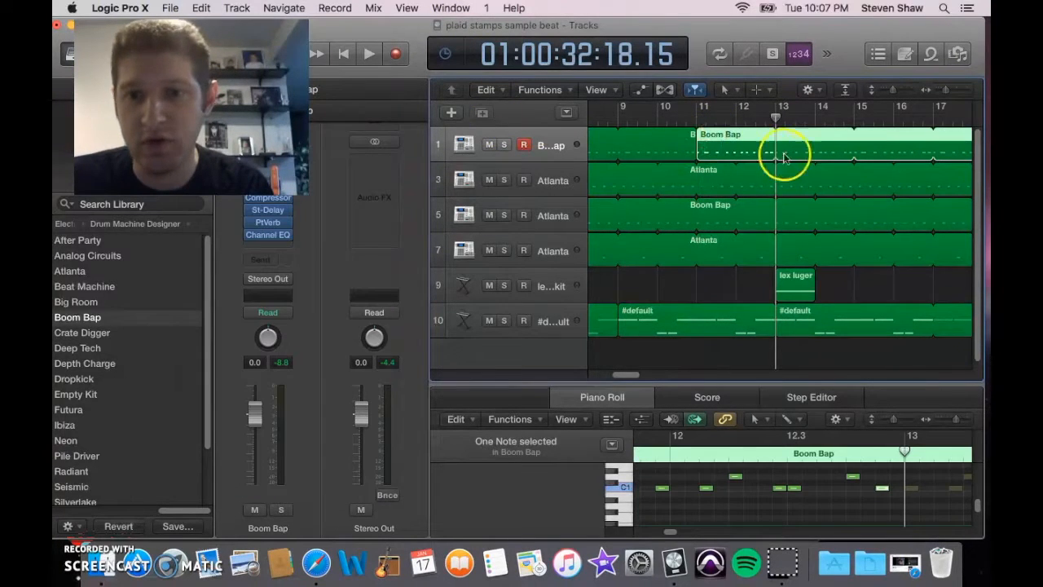
mouse_move(812, 136)
mouse_down()
mouse_move(777, 140)
mouse_move(768, 151)
mouse_move(801, 144)
mouse_up()
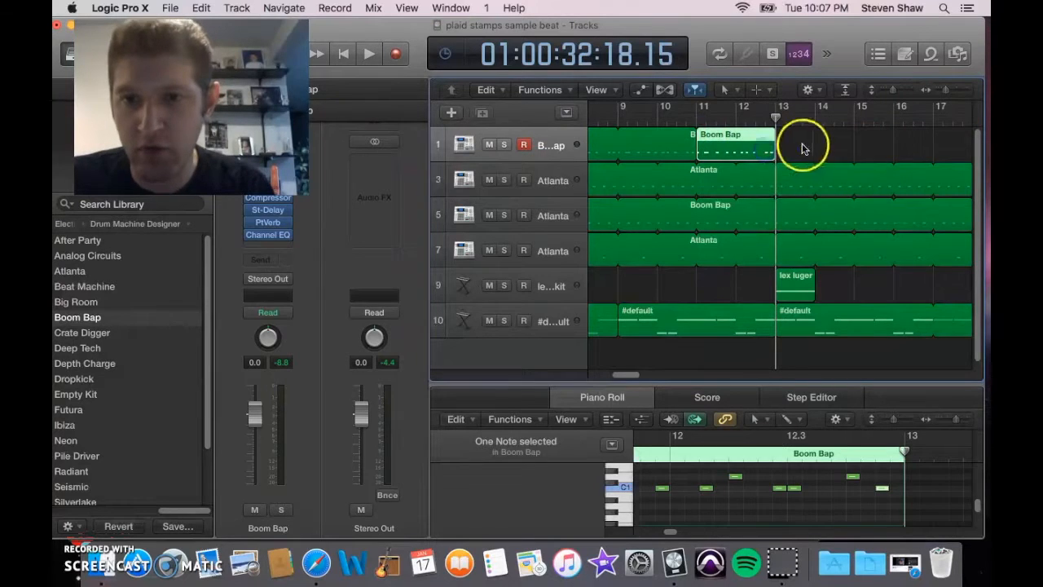
click(648, 136)
scroll(687, 131, left, 5)
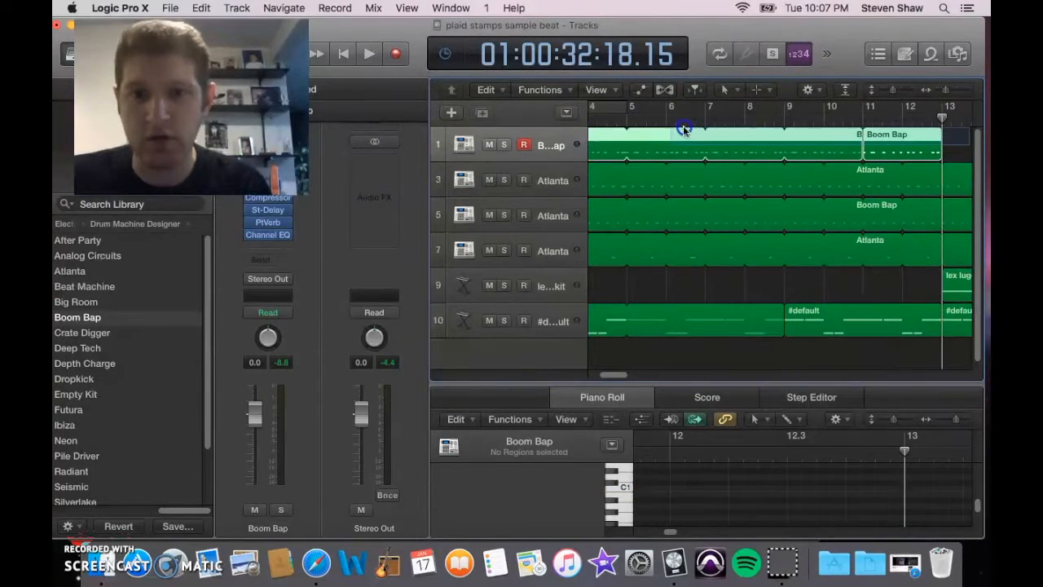
click(957, 145)
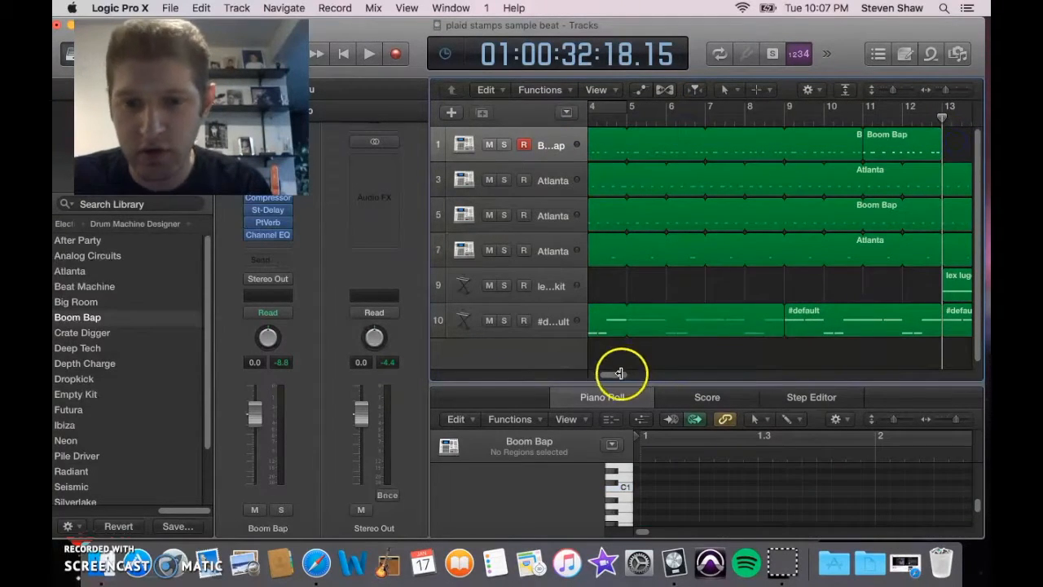
Step: Copy the first Boom Bap region, starting at bar 1 of track 1
drag(606, 375, 595, 373)
click(633, 145)
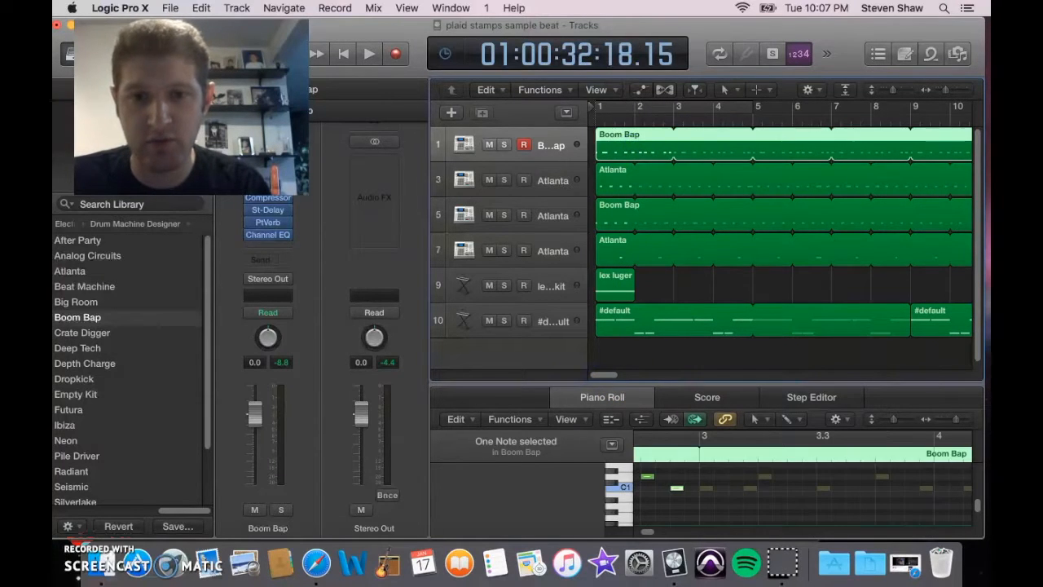
click(203, 8)
click(245, 105)
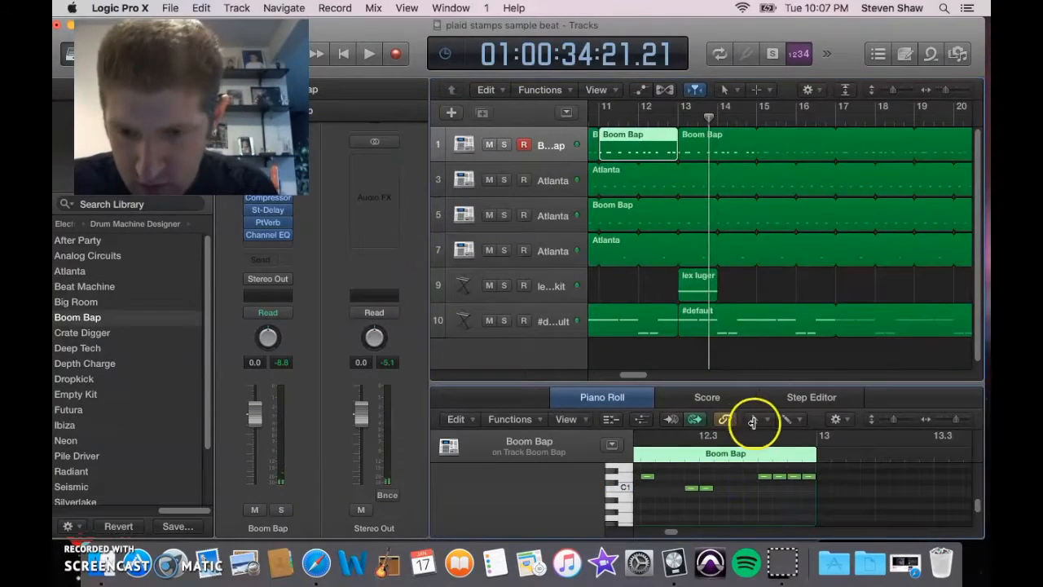
Step: Draw an extra C1 note with the Pencil tool shortly after 12.3 in the Boom Bap region that ends at bar 13
click(752, 421)
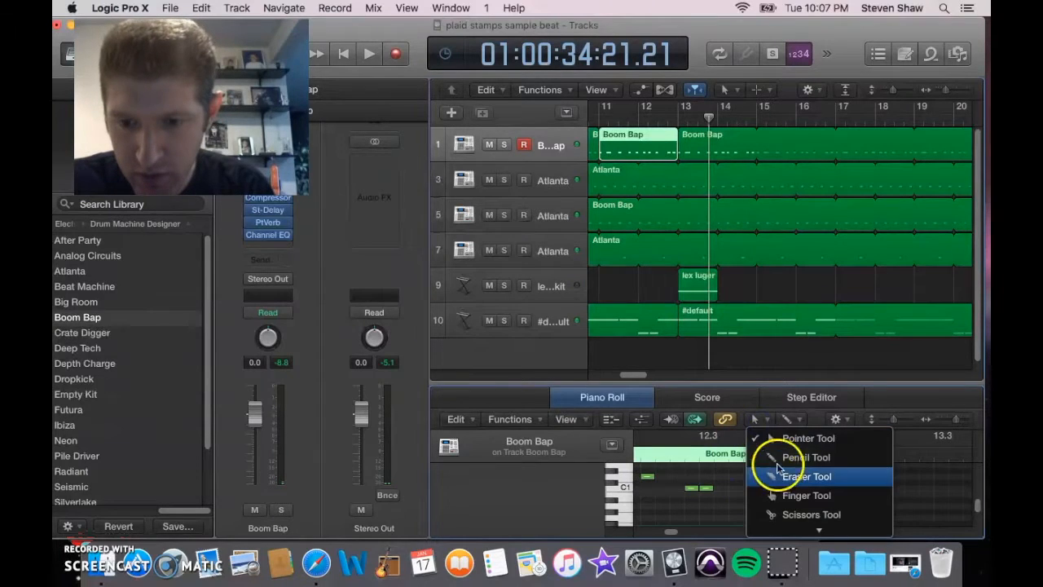
click(784, 456)
click(736, 490)
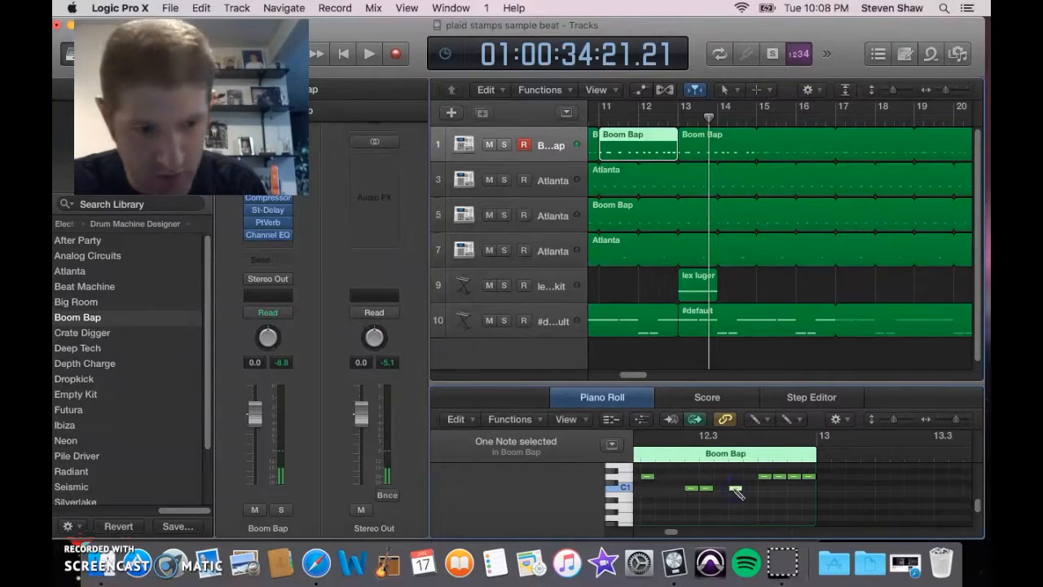
Step: Switch back to the Pointer tool, select the four D1 notes just before bar 13 and shorten them together
click(779, 420)
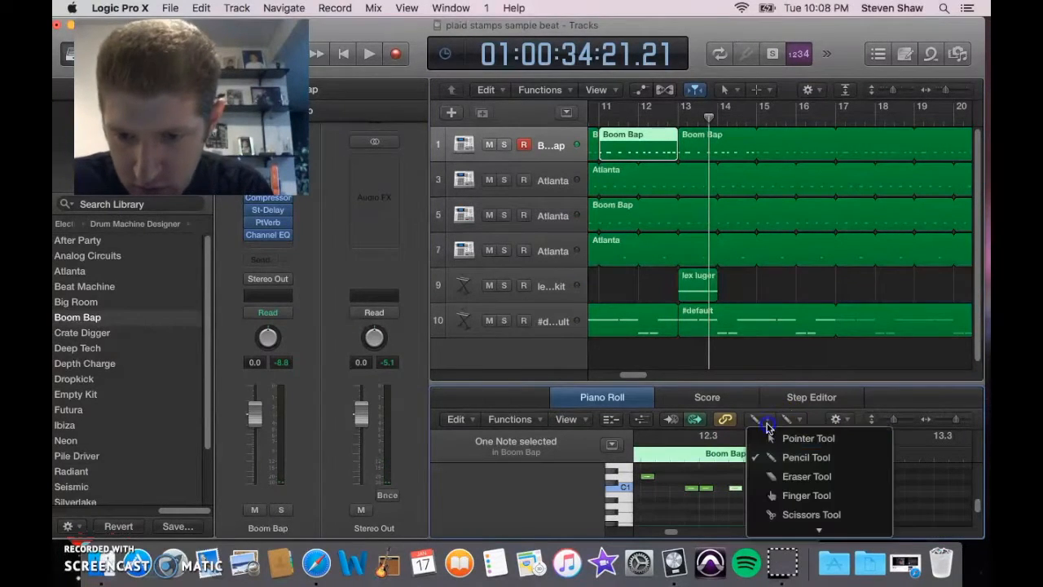
click(768, 433)
click(774, 493)
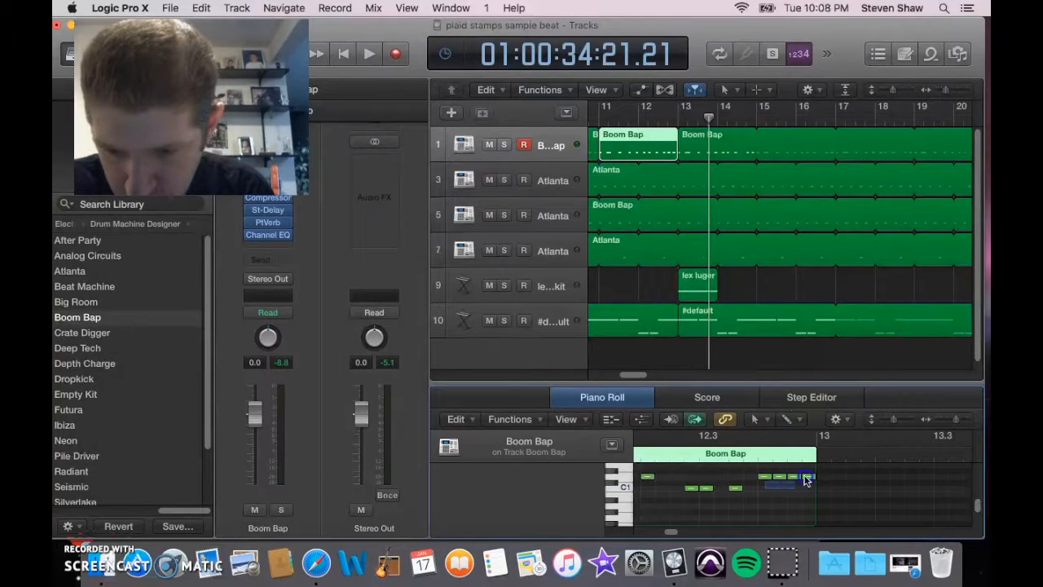
drag(811, 479, 805, 478)
click(812, 476)
Step: Move the Boom Bap region at bar 13 of track 1 to bar 15 and reselect the region starting at bar 11
click(695, 148)
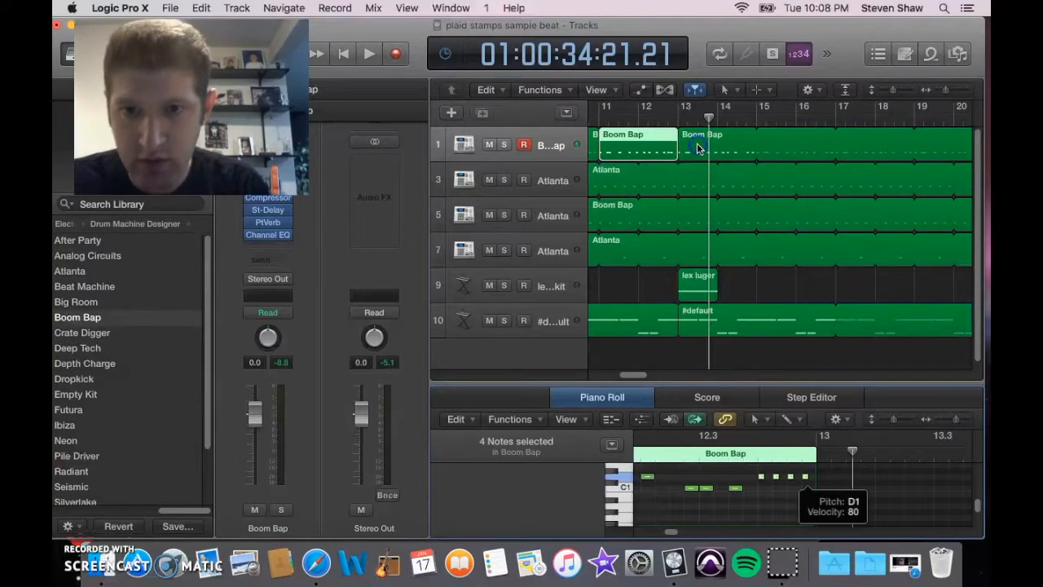
drag(697, 148, 776, 145)
click(657, 145)
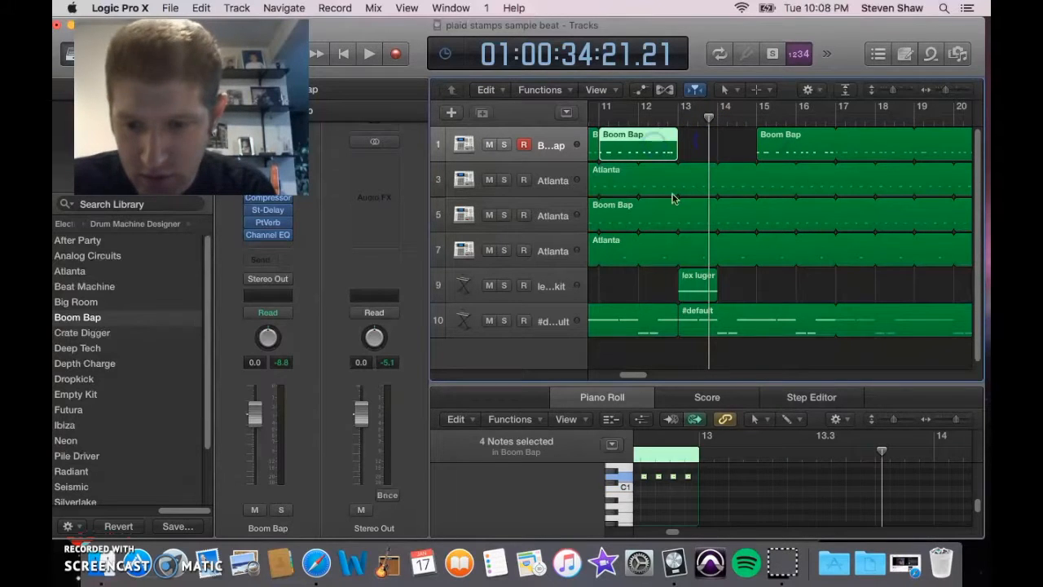
Step: Copy the four short D1 notes at the end of the bar 11 Boom Bap region and paste them at bar 13
click(694, 447)
drag(687, 501, 640, 471)
click(202, 8)
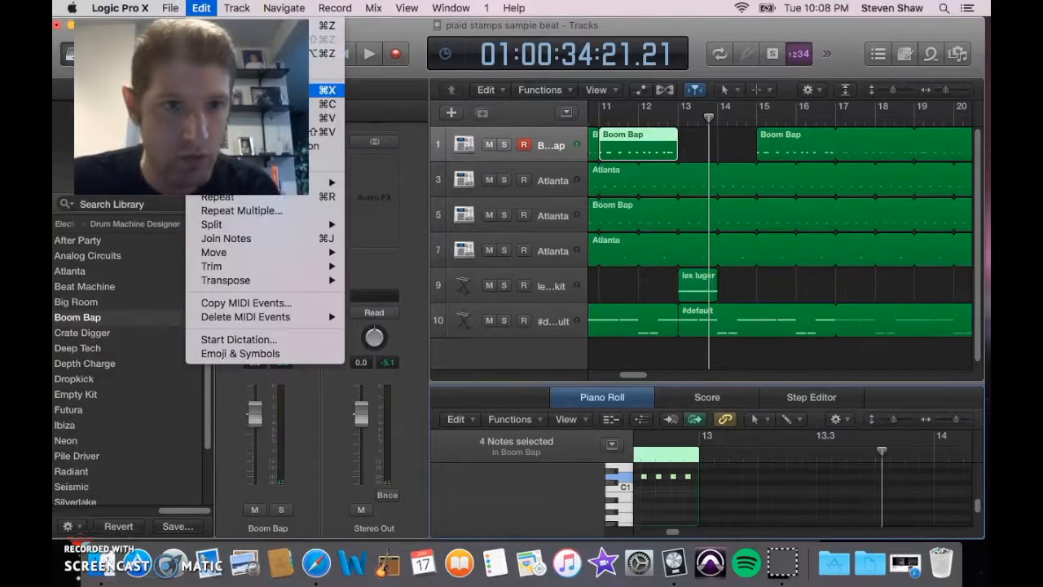
click(326, 104)
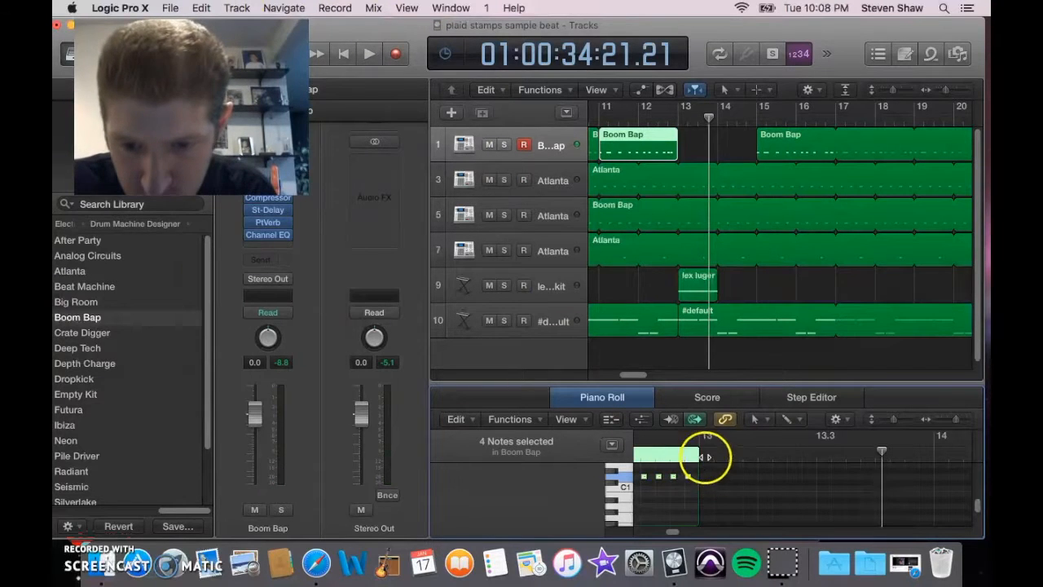
click(706, 457)
click(199, 8)
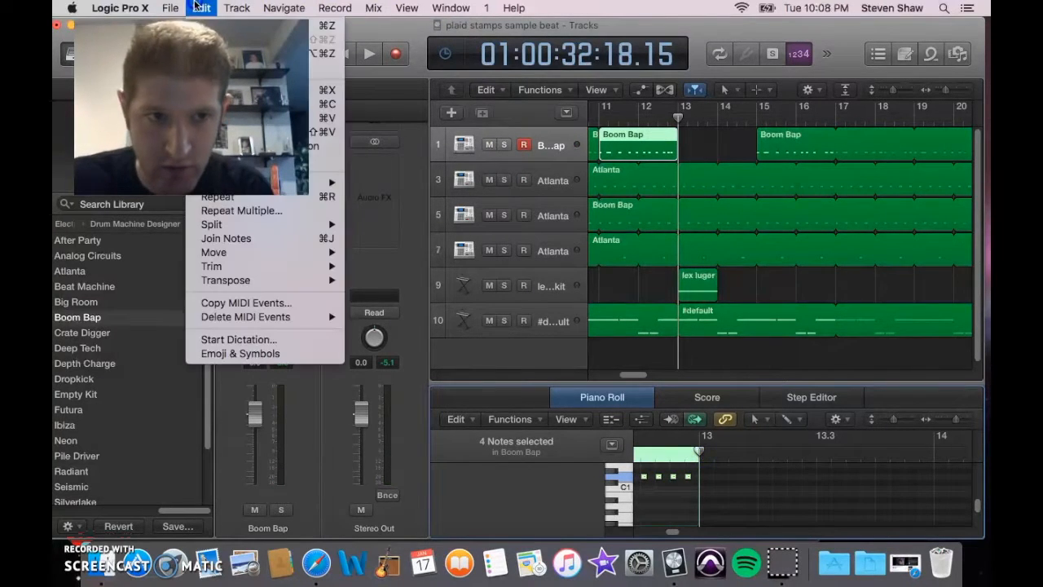
click(326, 131)
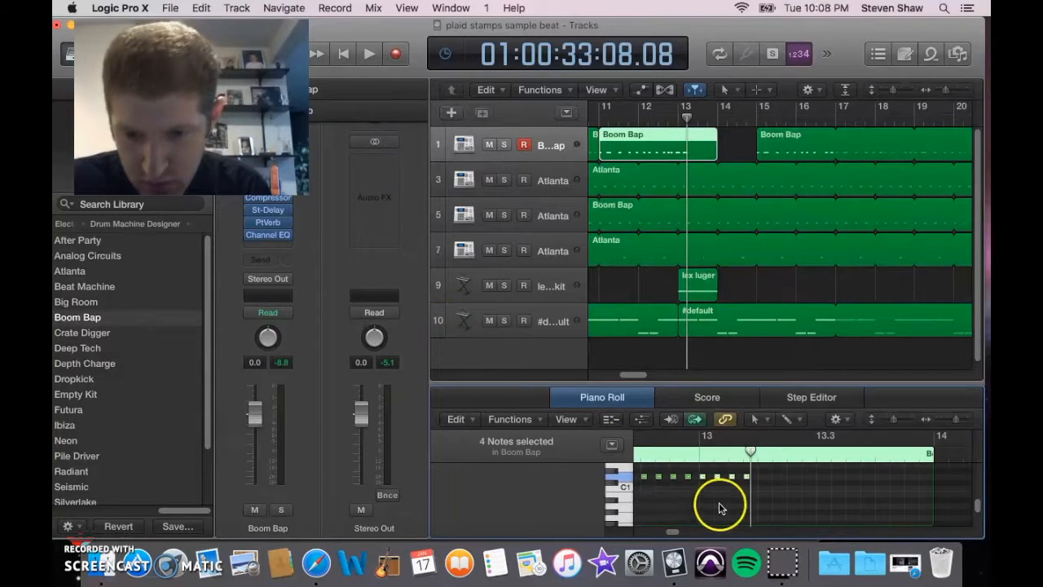
Step: Move the four pasted D1 notes back between the original four to form a continuous roll leading into bar 13
click(740, 492)
drag(703, 479, 652, 480)
click(698, 488)
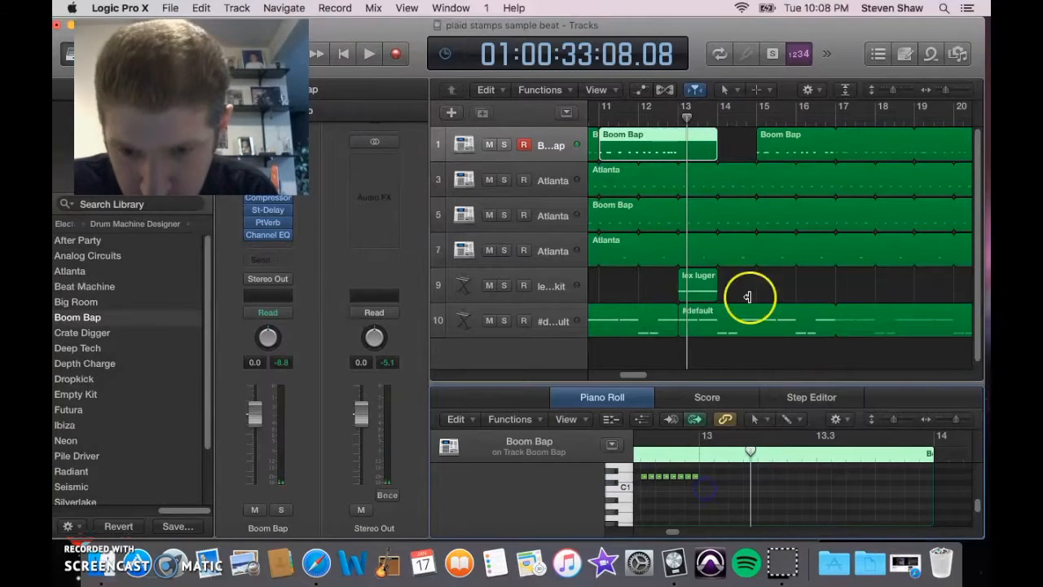
Step: Shorten the edited Boom Bap region to end at bar 13 and move the following Boom Bap region back to bar 13
drag(710, 156, 670, 166)
drag(757, 145, 683, 148)
click(626, 114)
click(663, 292)
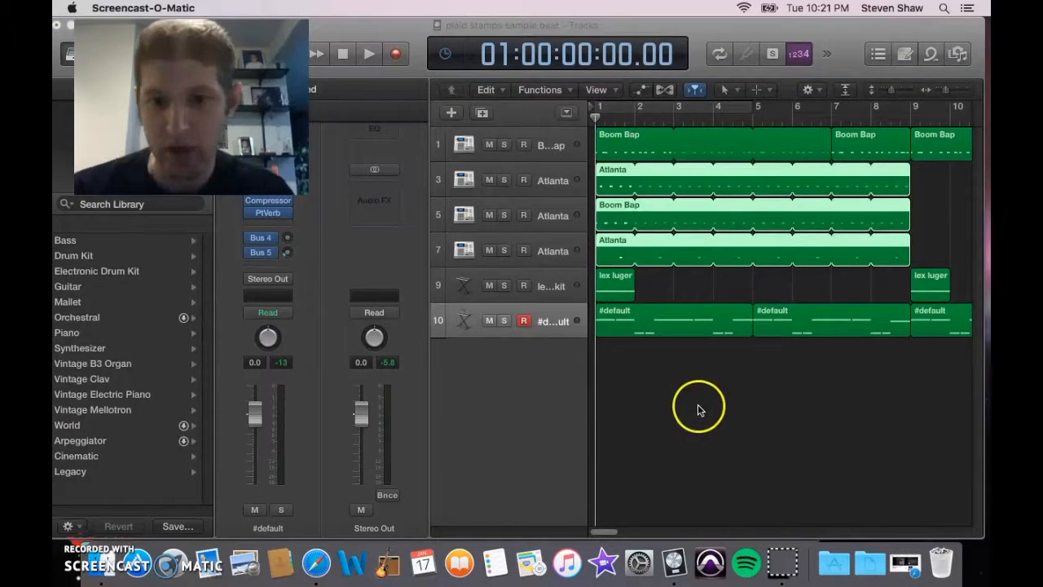
Step: Open the first #default region on track 10 in a separate Piano Roll window
click(698, 410)
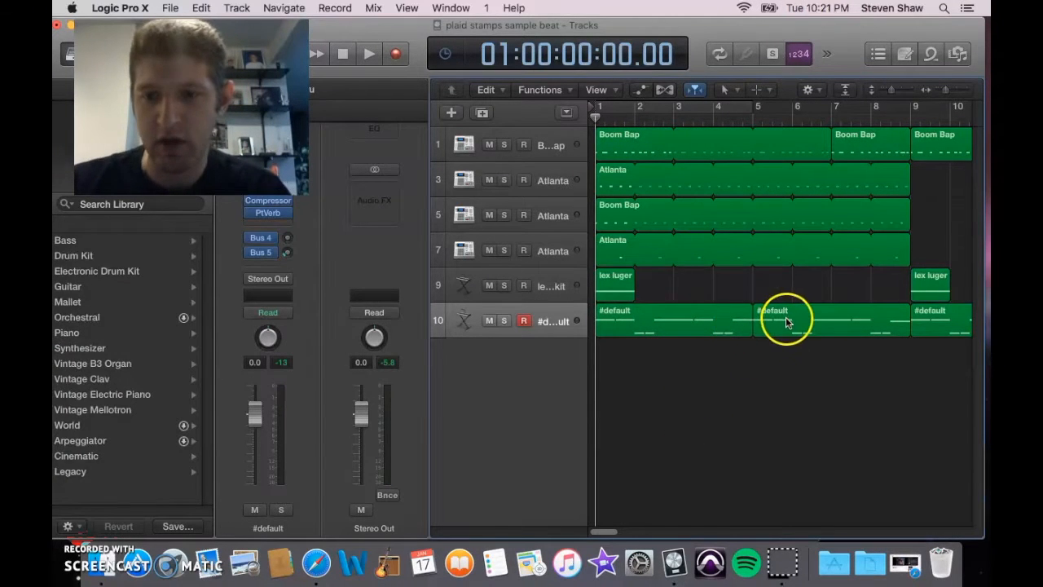
click(719, 320)
double_click(719, 320)
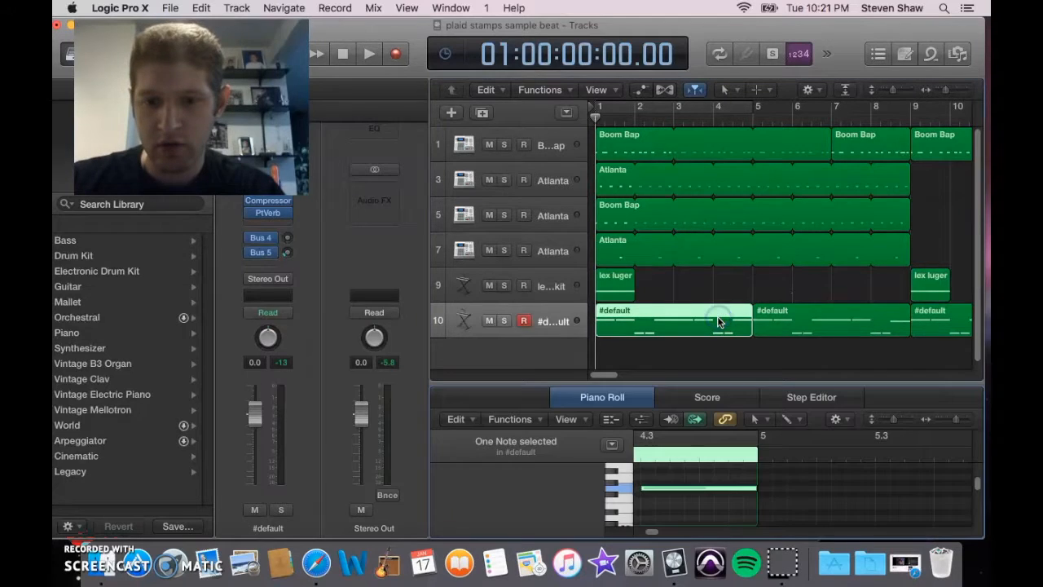
click(406, 7)
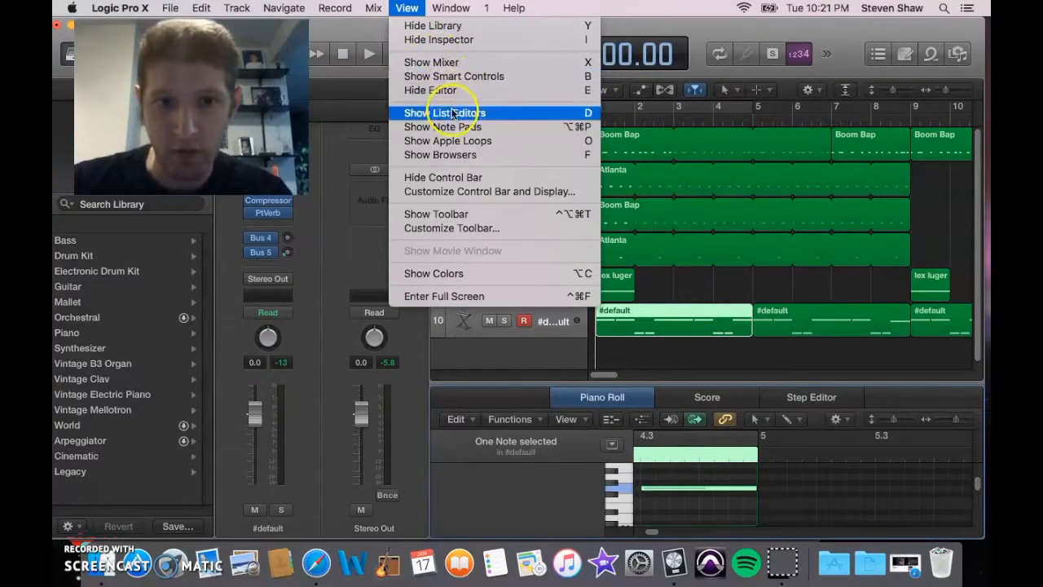
mouse_move(451, 7)
click(481, 149)
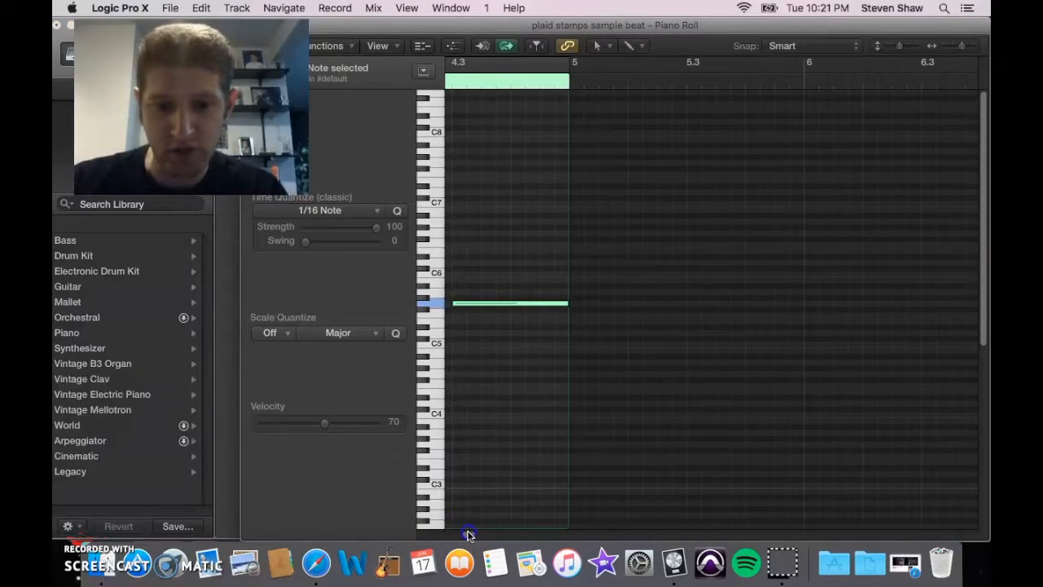
Step: Examine the notes of the first #default region while playing it back from bar 1, and close its Piano Roll window
scroll(463, 531, left, 5)
click(704, 331)
click(705, 304)
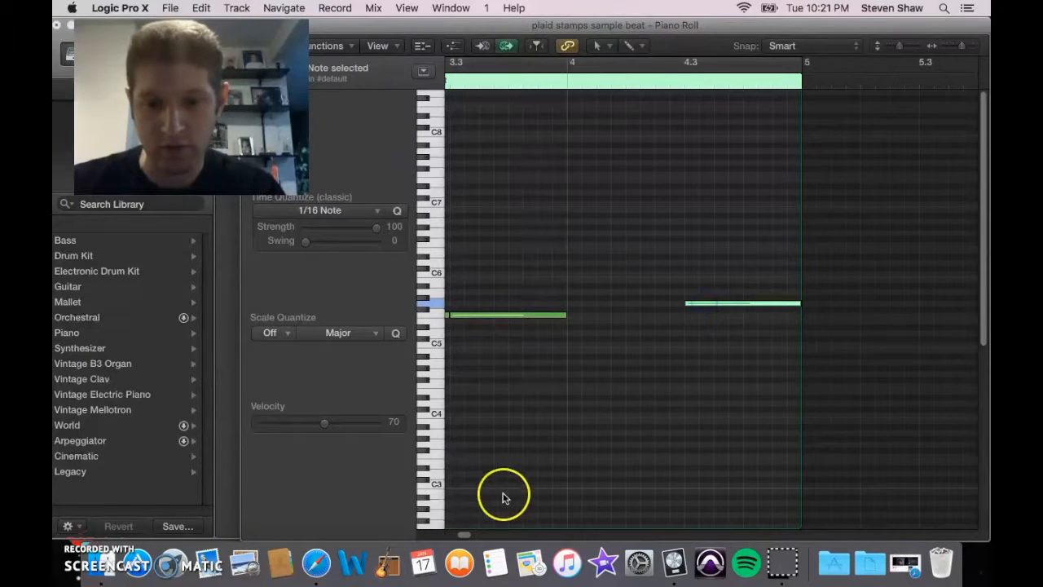
scroll(463, 531, left, 10)
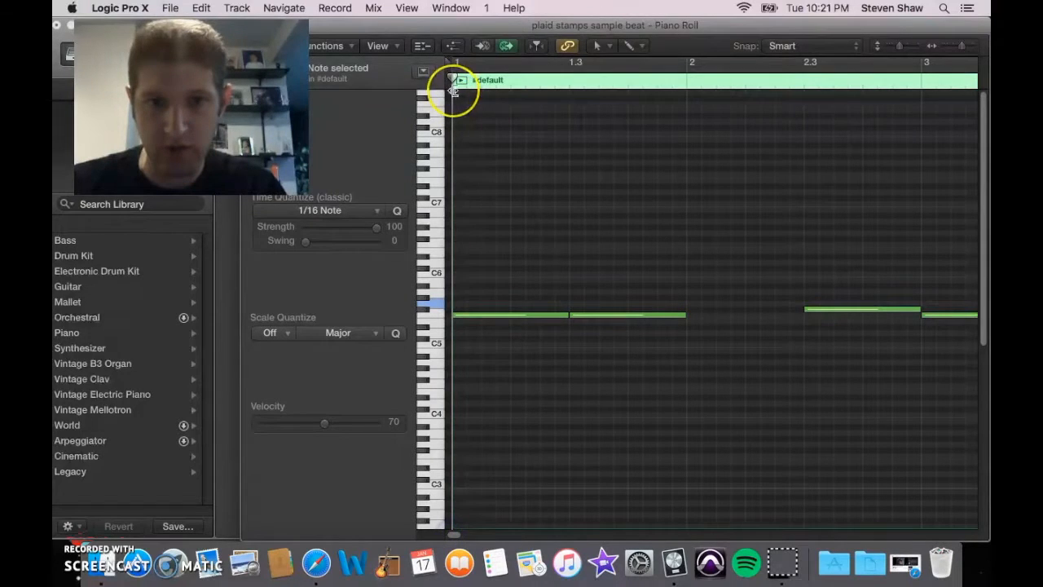
key(space)
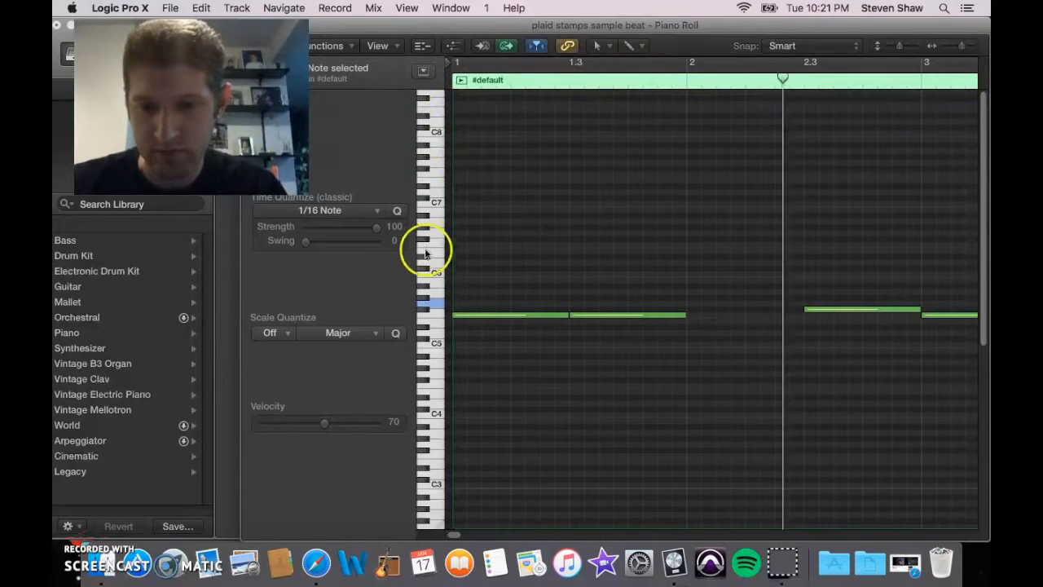
drag(455, 536, 467, 538)
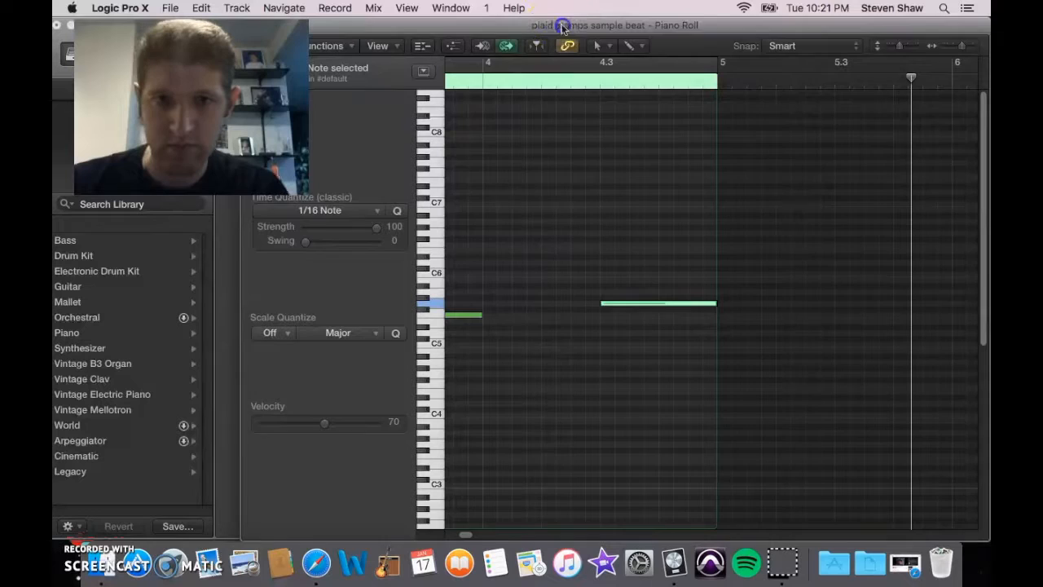
drag(562, 29, 617, 27)
click(317, 25)
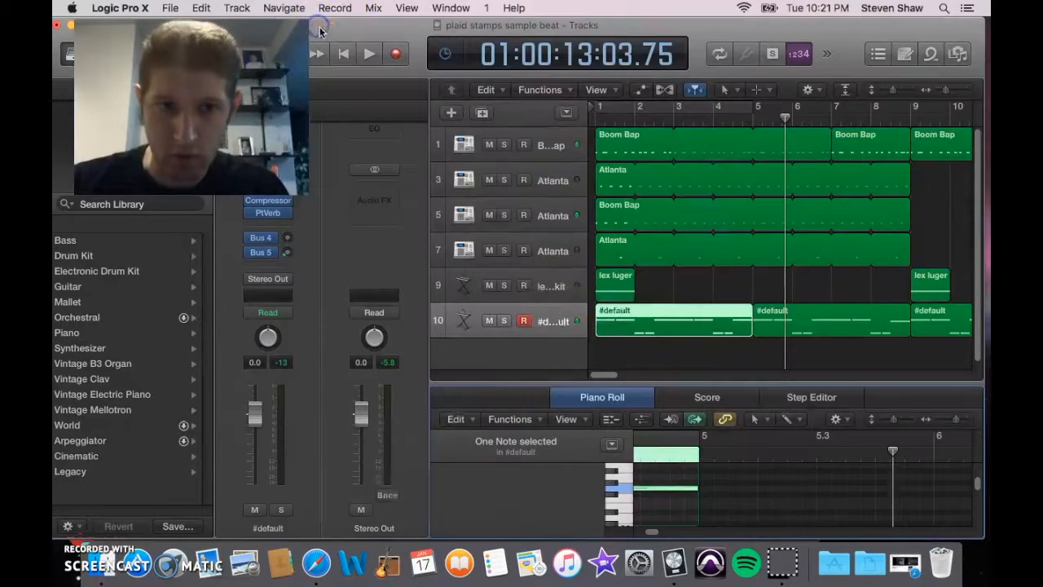
Step: Open the second #default region, starting at bar 5, in a separate Piano Roll window and show its final bars
click(779, 351)
click(810, 327)
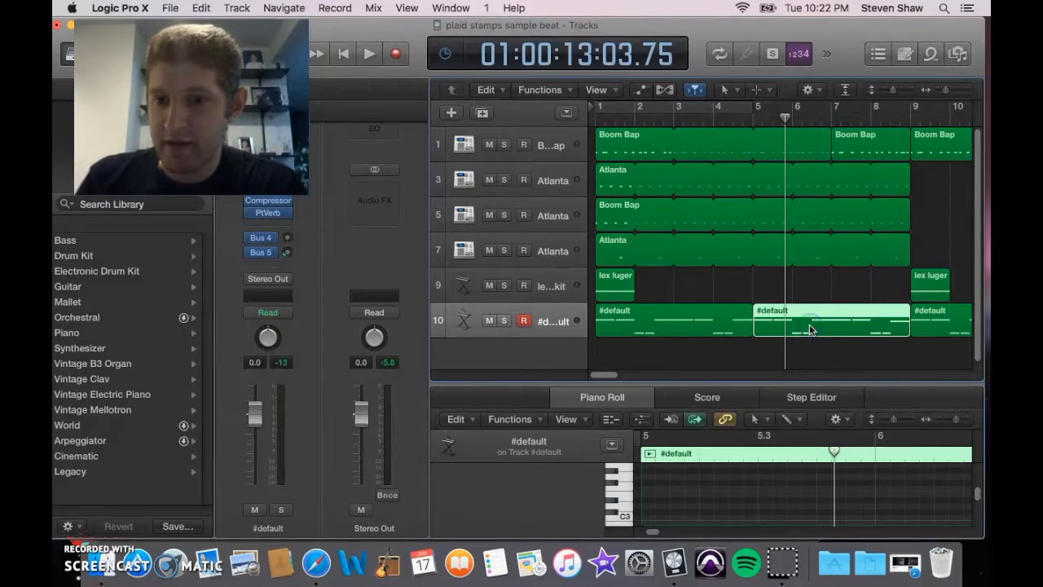
click(450, 8)
click(497, 149)
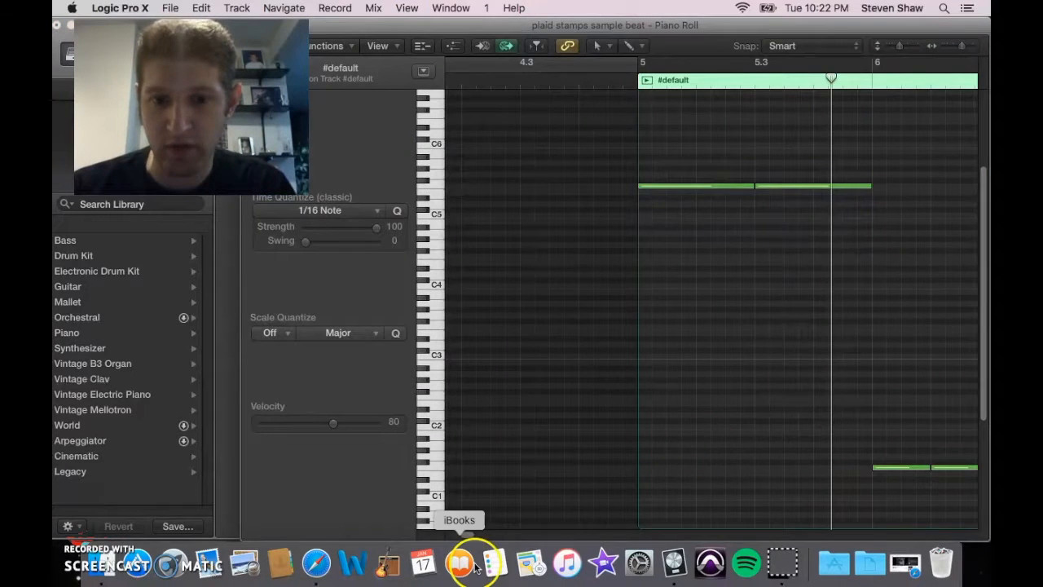
drag(467, 535, 479, 535)
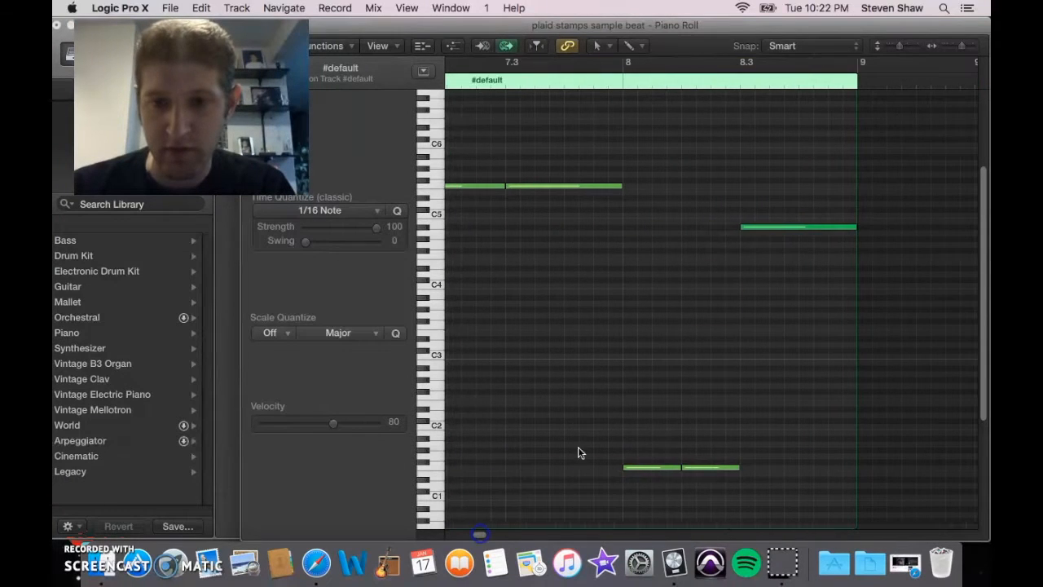
Step: Audition the A#4 note at 8.3 in the second #default region and play the passage from just before bar 8
click(781, 234)
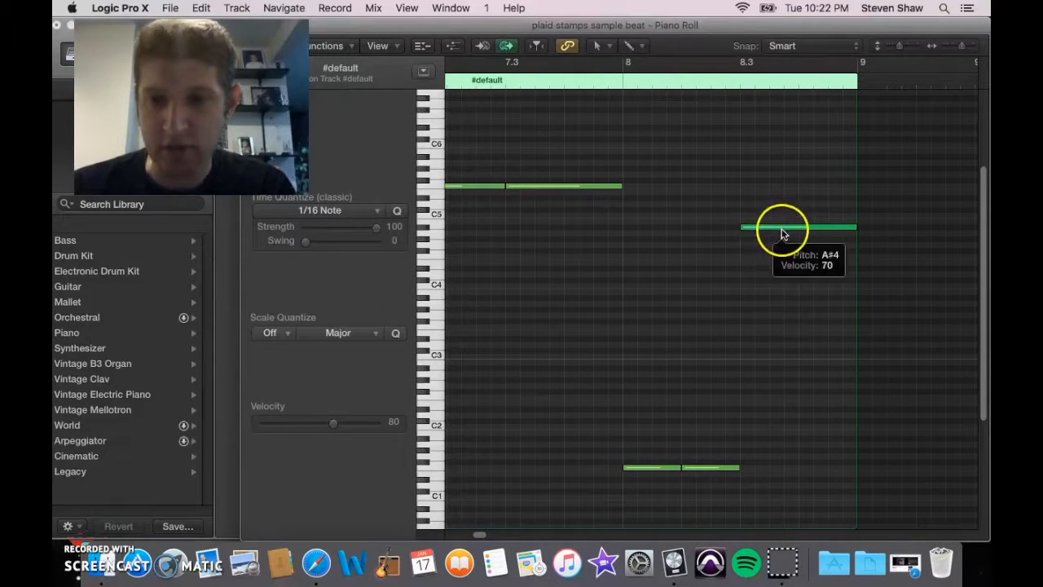
click(780, 230)
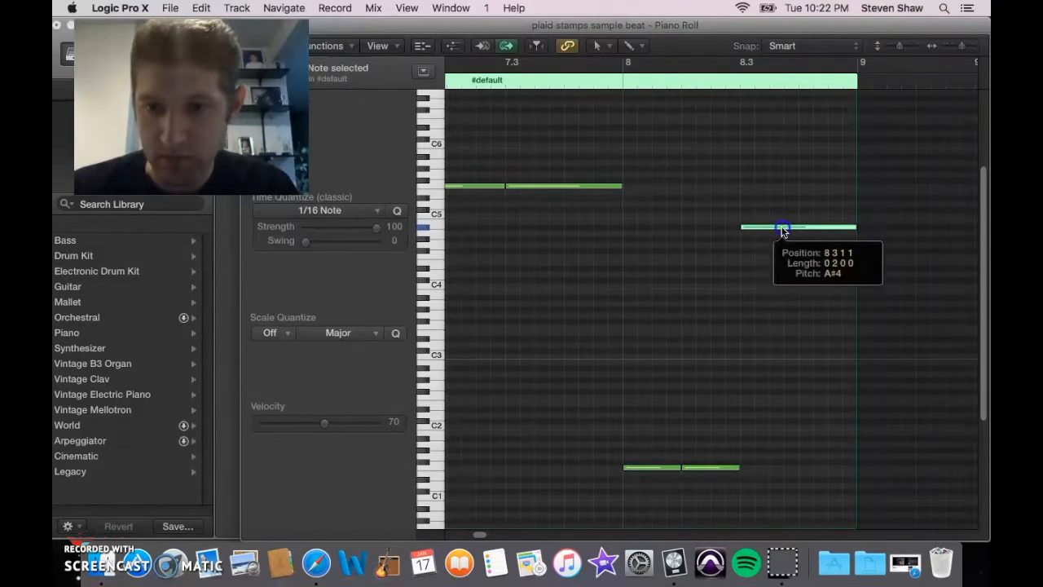
mouse_move(781, 231)
mouse_down()
mouse_move(782, 201)
mouse_move(784, 229)
mouse_up()
click(766, 209)
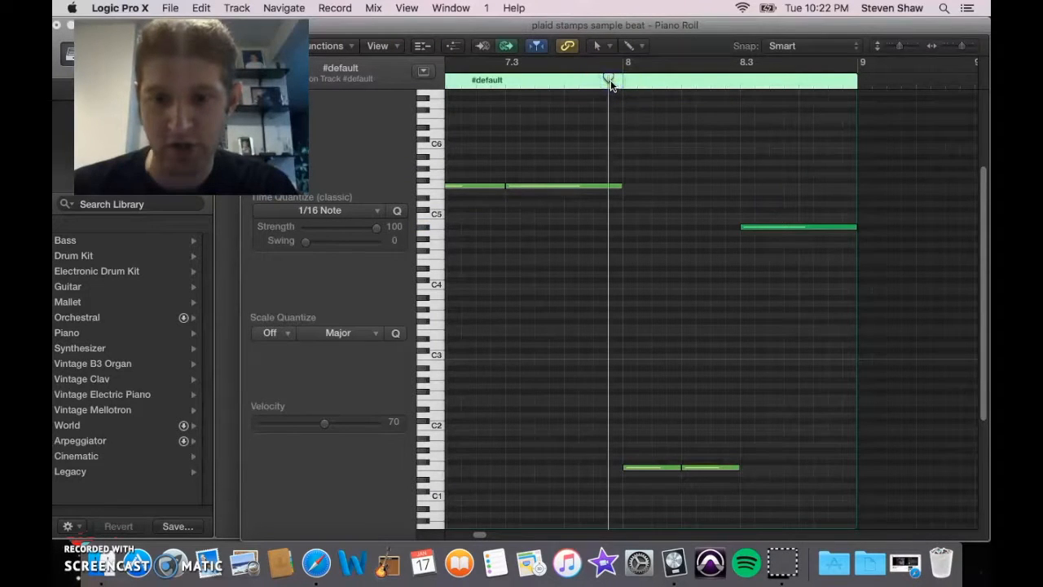
key(space)
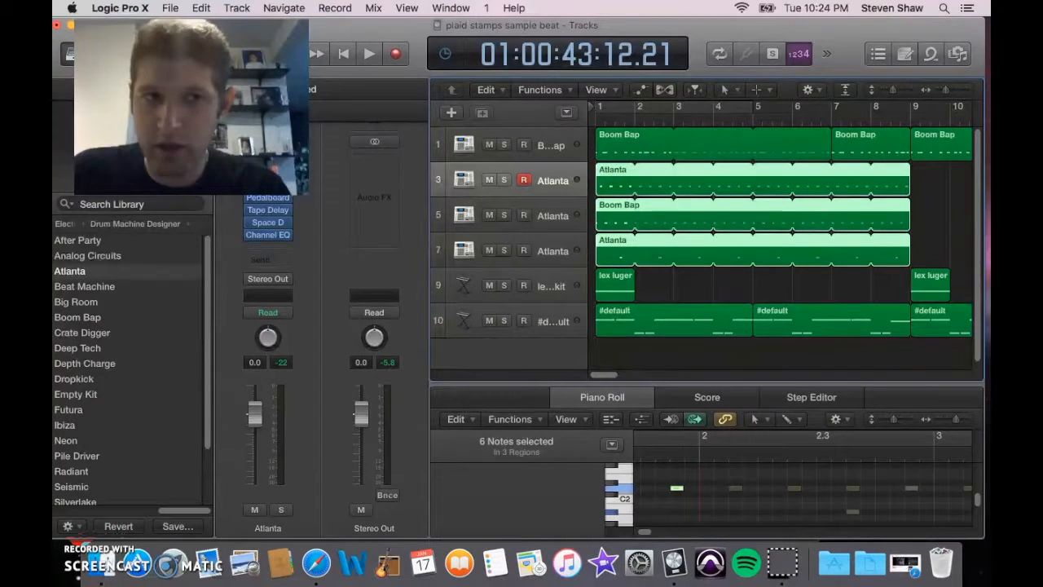
Step: Copy the looped regions on tracks 3, 5 and 7 that start at bar 1 and paste them at bar 9
click(198, 9)
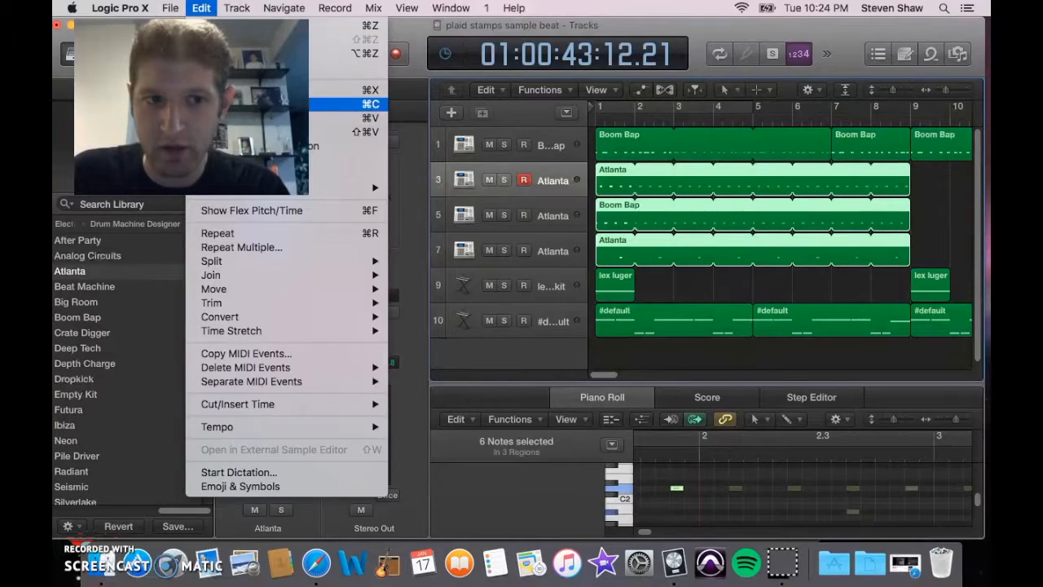
click(586, 365)
drag(601, 376, 623, 379)
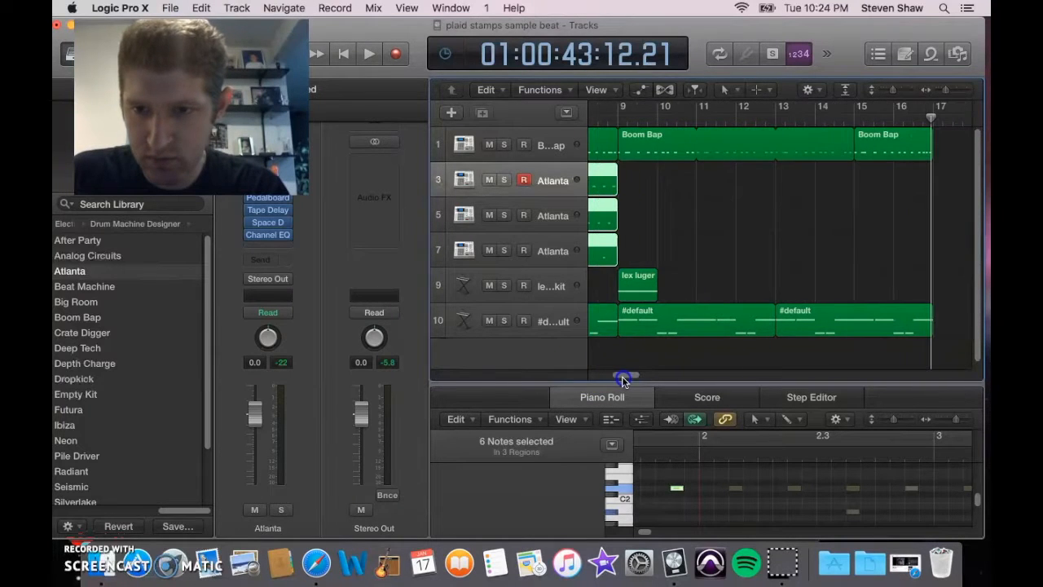
drag(633, 116, 617, 118)
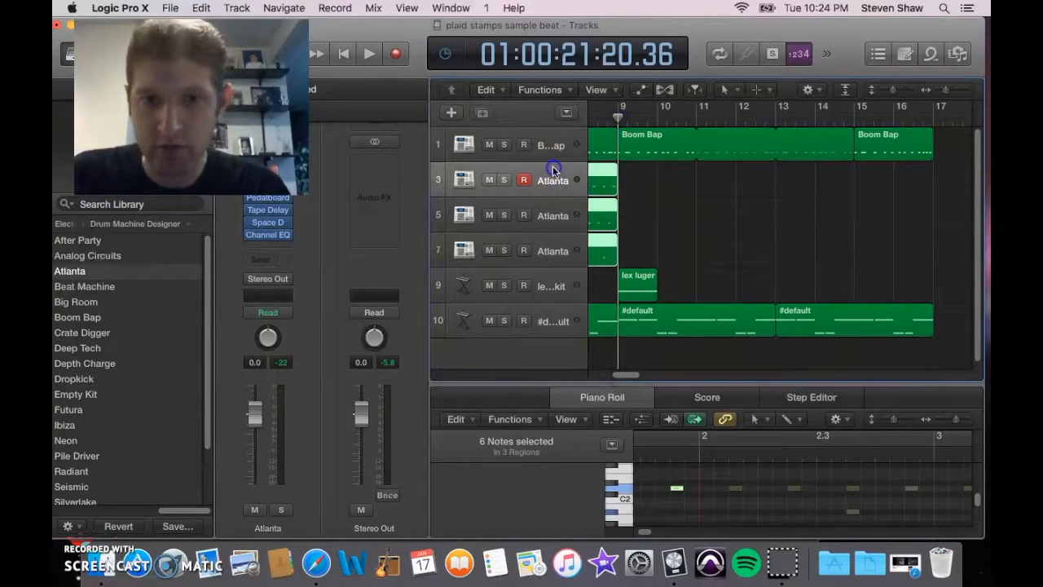
click(644, 189)
click(201, 8)
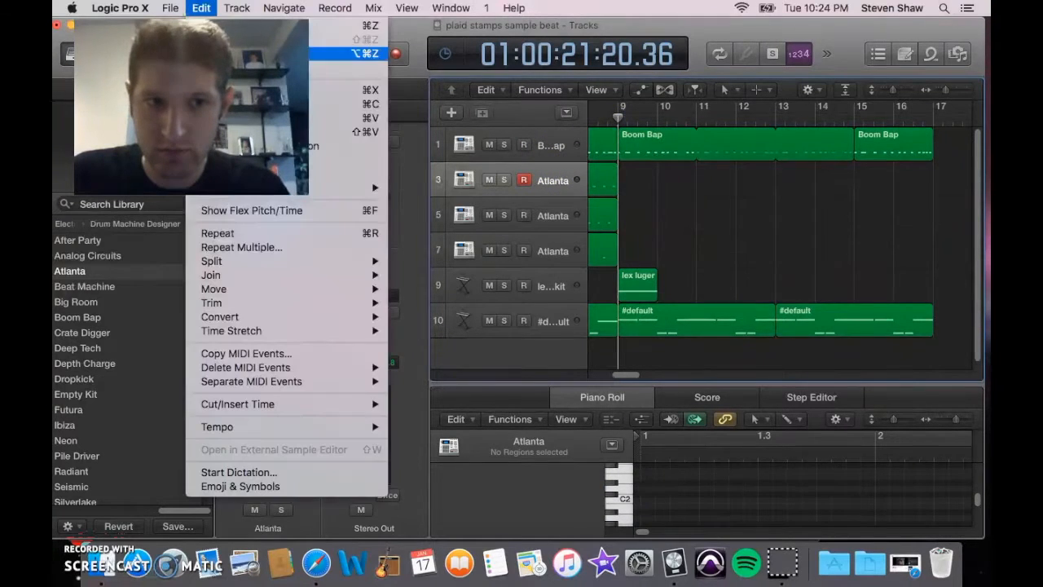
click(228, 118)
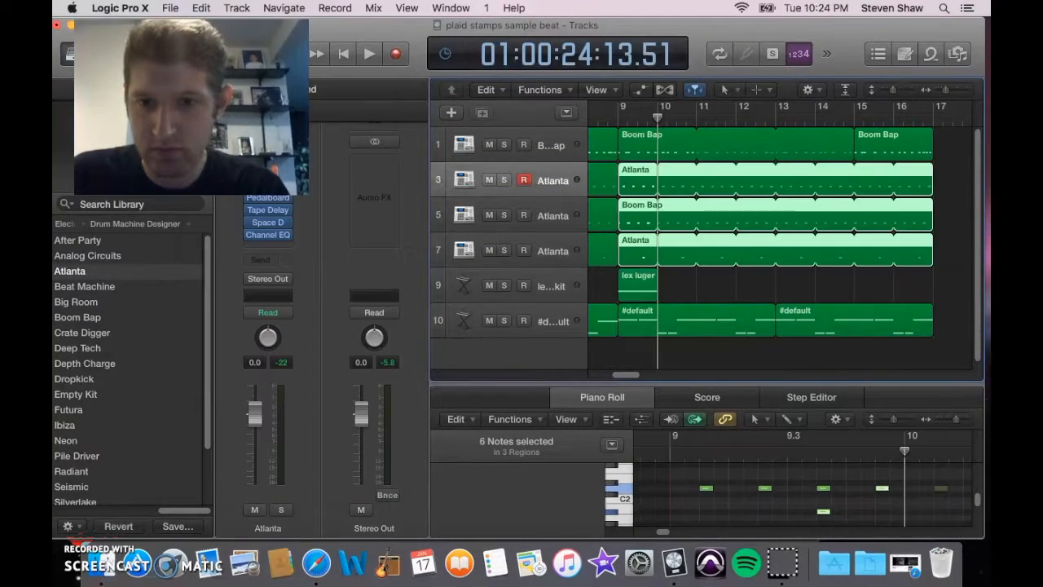
click(954, 217)
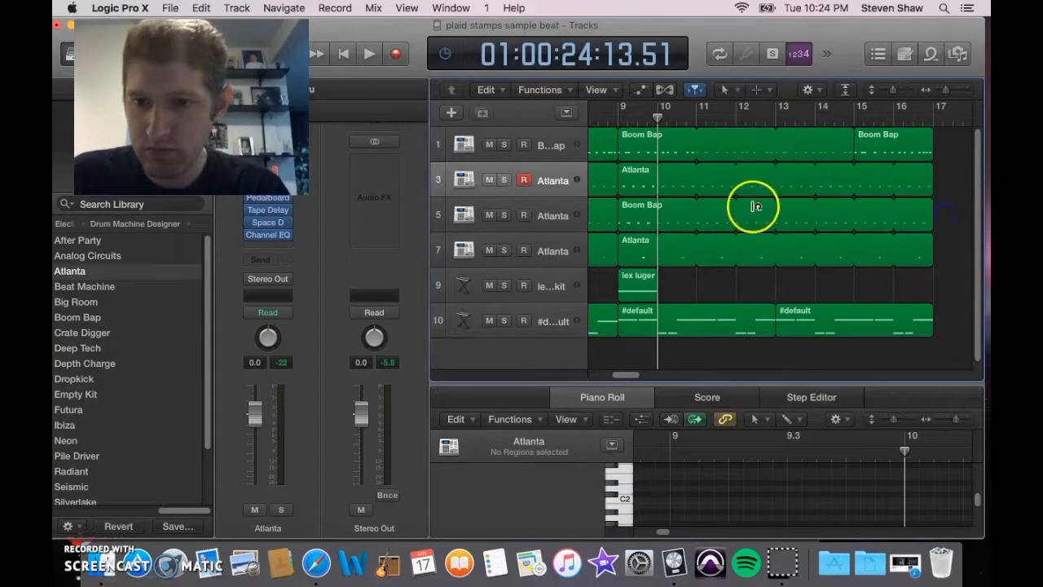
Step: Check the notes in the bar 9 regions on tracks 3 and 5, and move track 5 above track 3
click(638, 184)
click(643, 220)
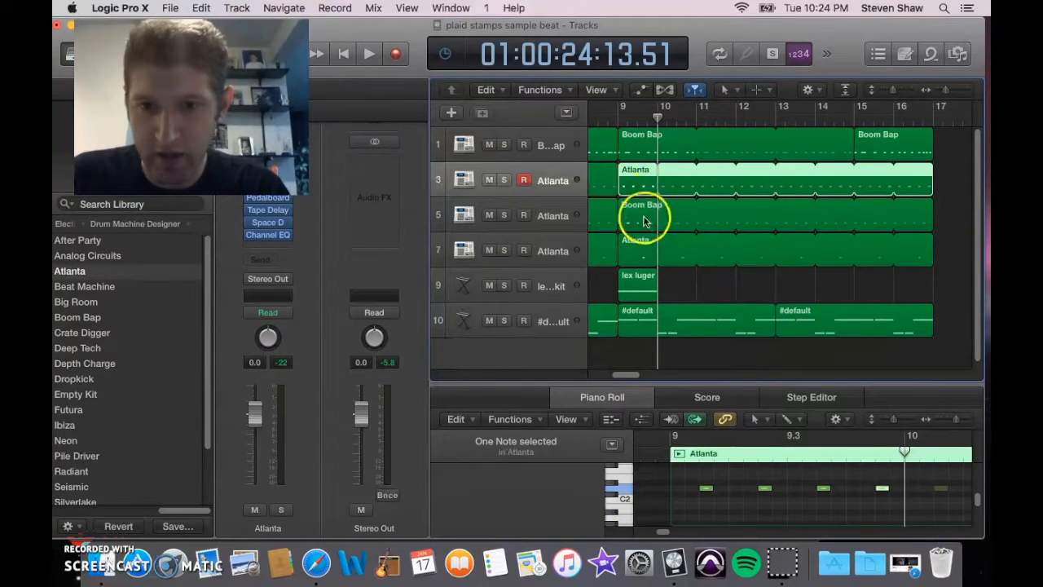
click(711, 496)
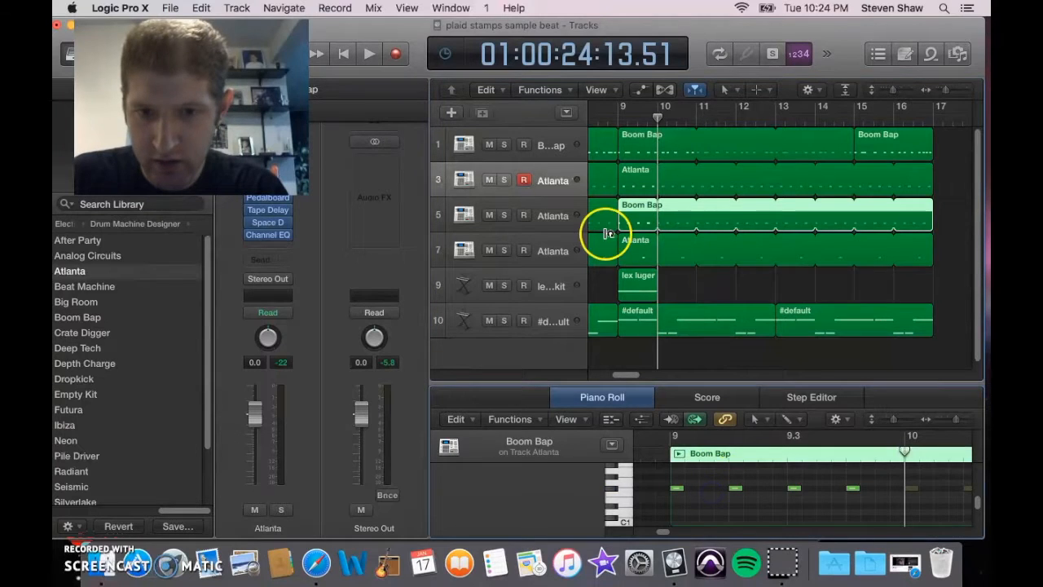
drag(552, 209, 552, 175)
click(647, 177)
click(950, 181)
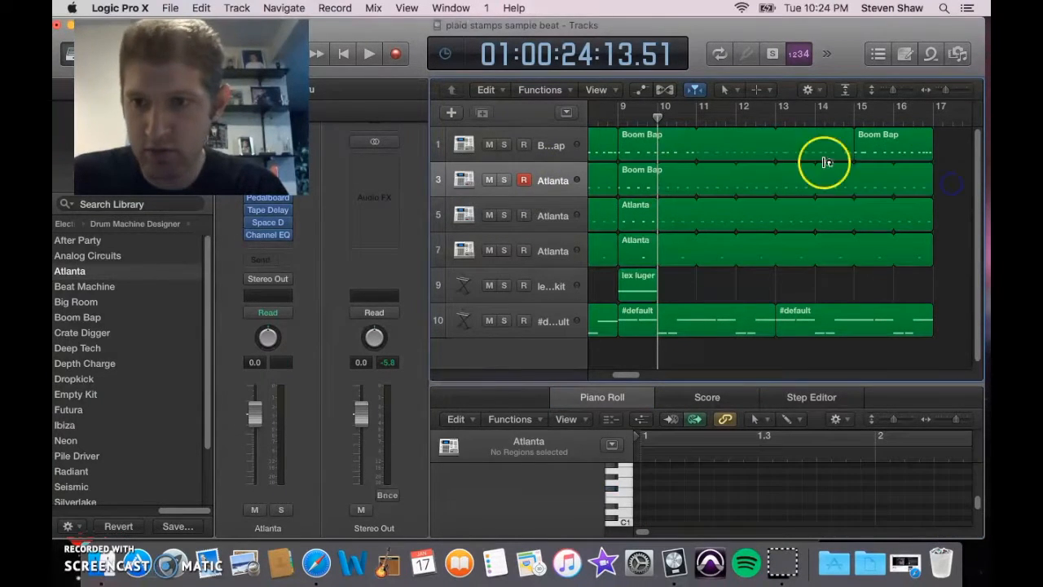
Step: Fill the gaps between the notes in the bar 9 Boom Bap region on track 3 with the Pencil tool for continuous eighth notes, and play it
click(633, 188)
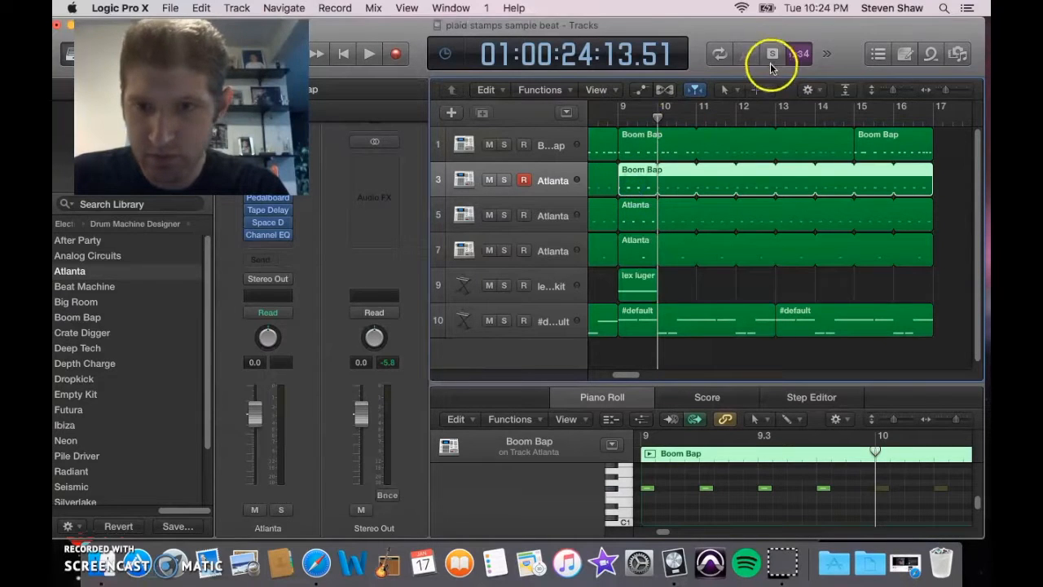
click(729, 90)
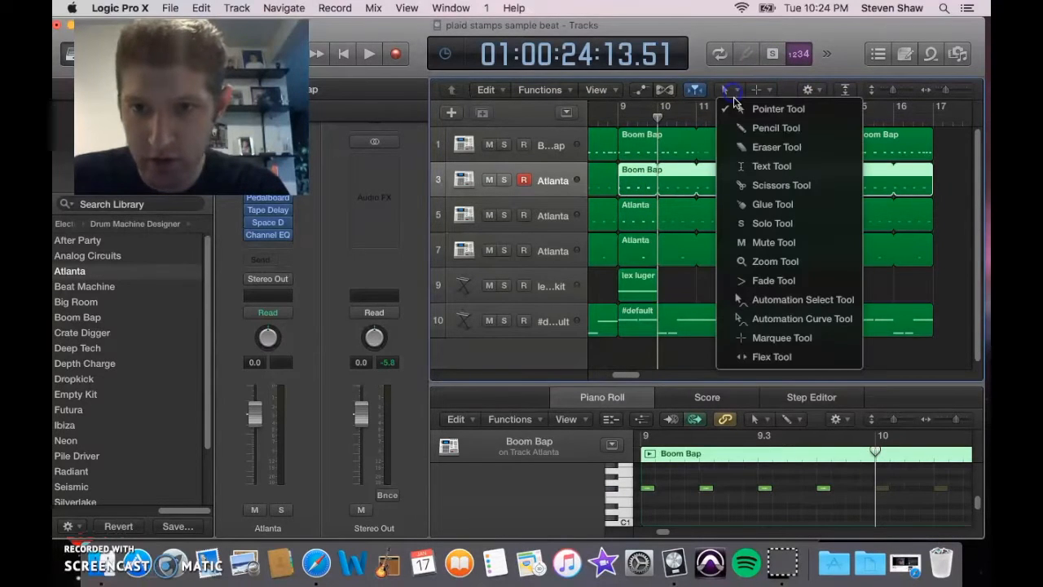
click(776, 128)
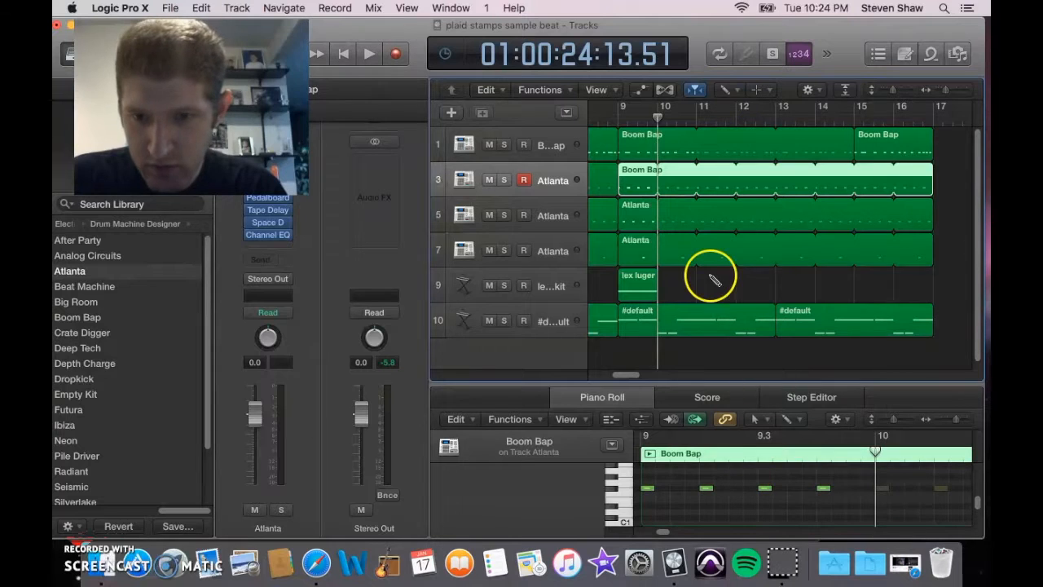
click(758, 419)
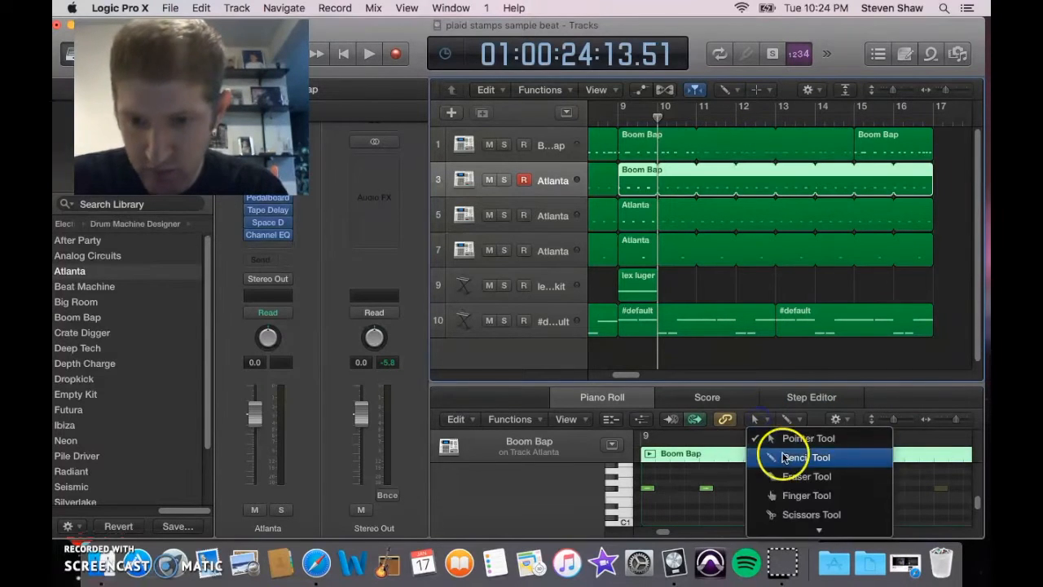
click(805, 457)
click(680, 492)
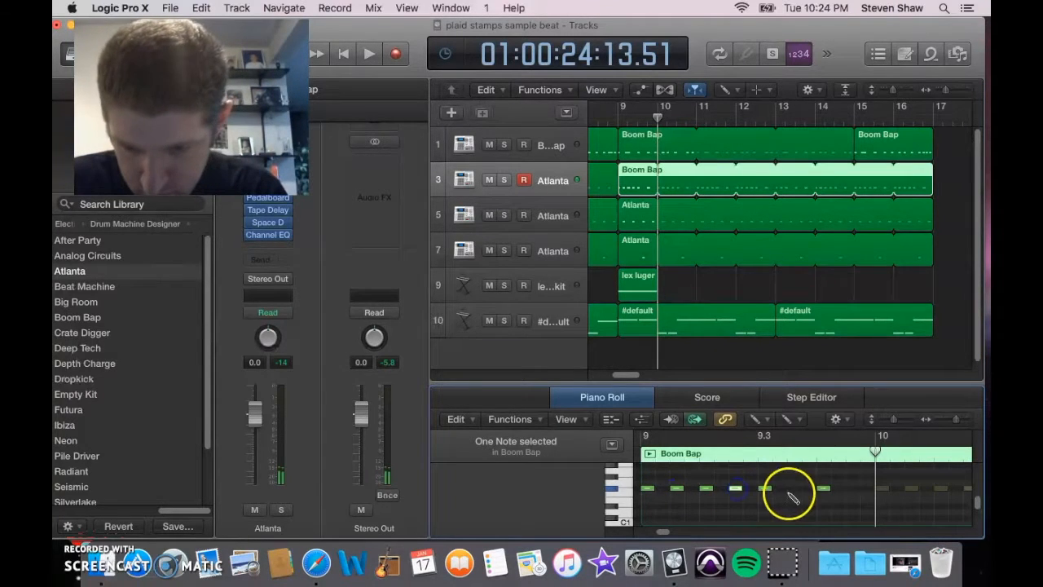
click(654, 466)
key(space)
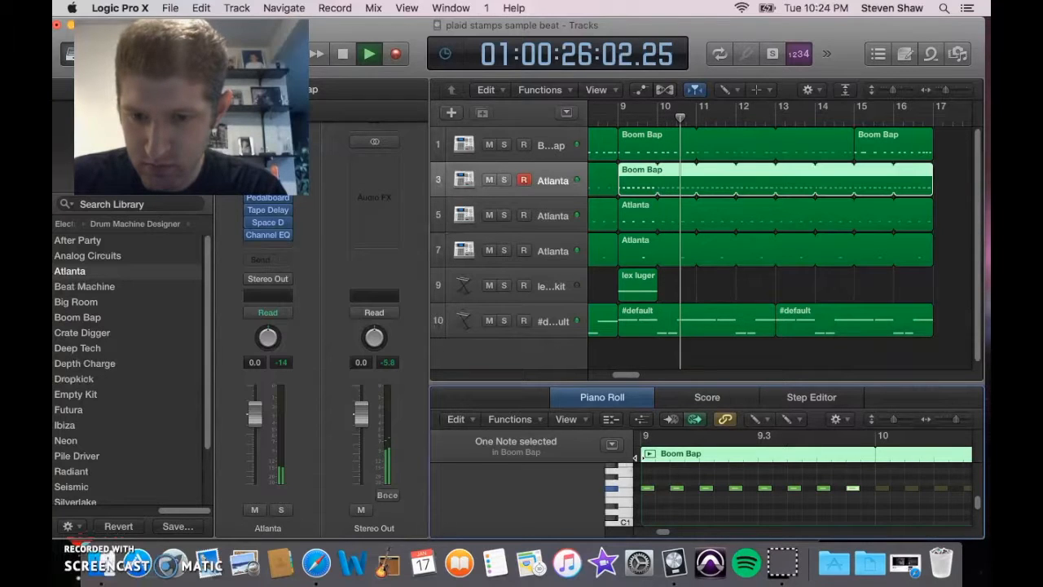
Step: Add C1 notes shortly after 9.3 and 10.3 in the bar 9 Boom Bap region on track 1 and play the result
double_click(836, 488)
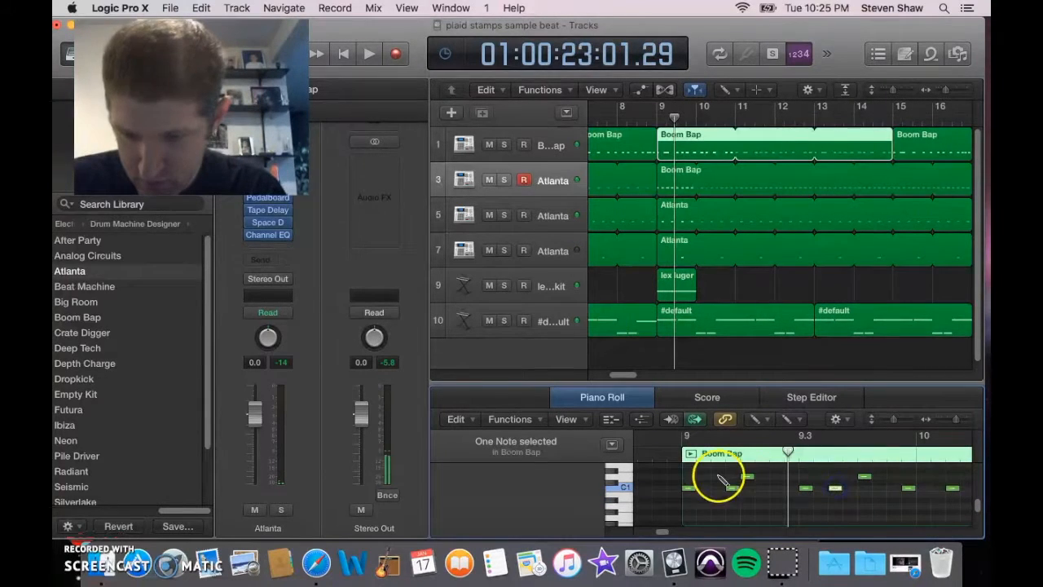
key(space)
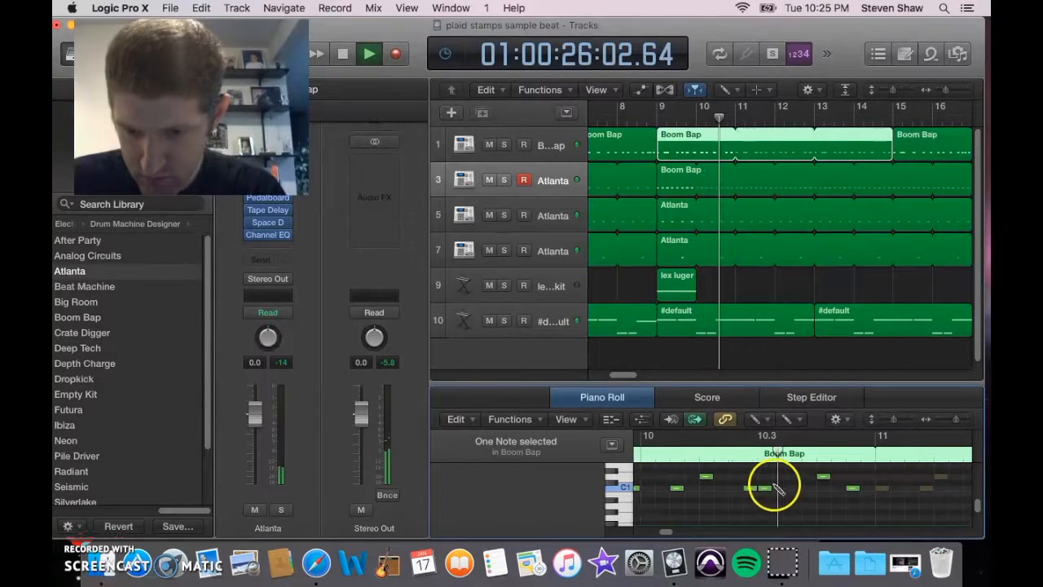
key(space)
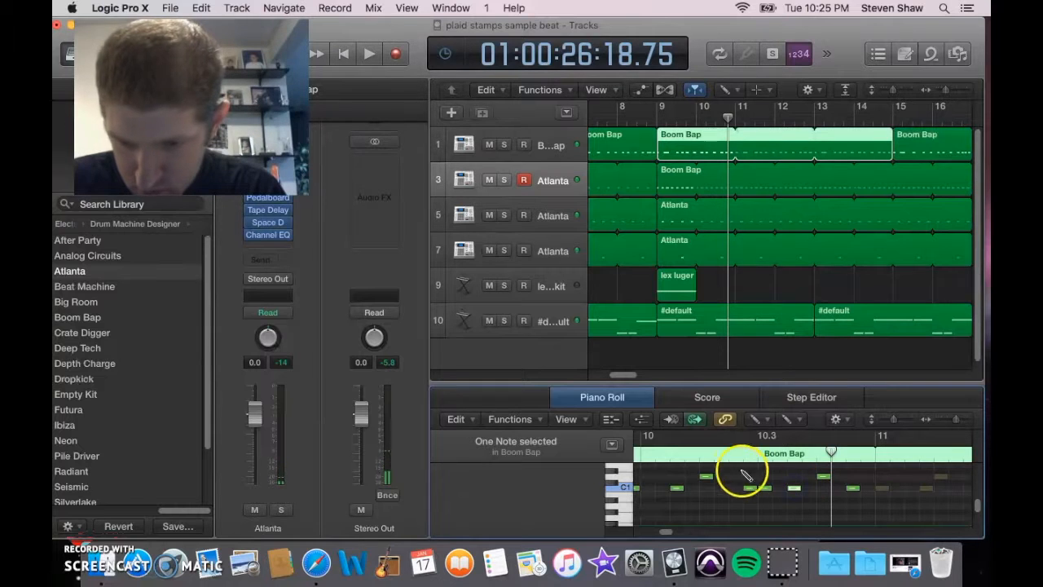
click(736, 453)
key(space)
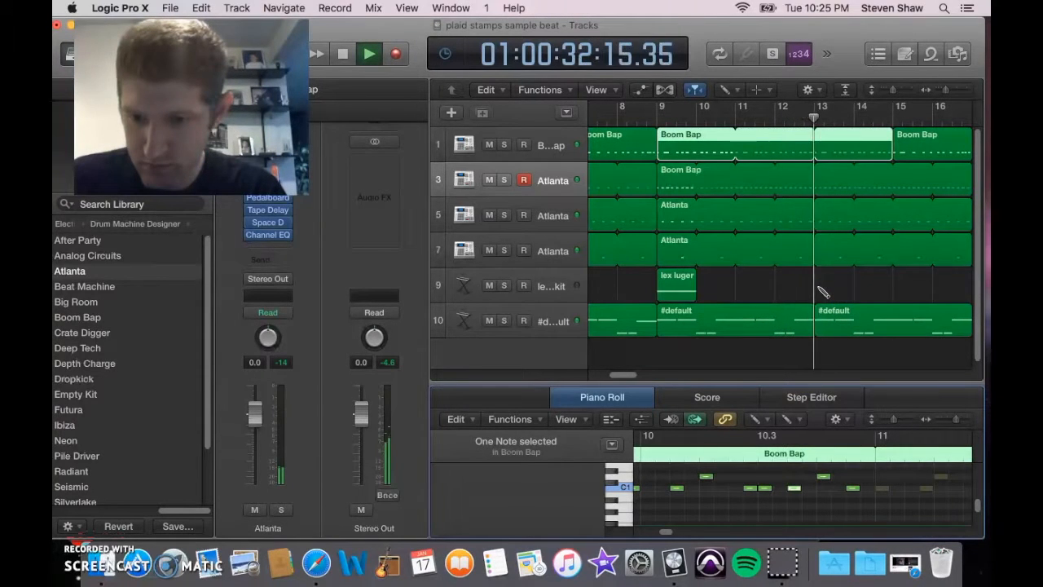
Step: Play on to bar 17 while checking the Boom Bap region at bar 15 and the #default region at bar 13
drag(623, 374, 634, 376)
click(771, 169)
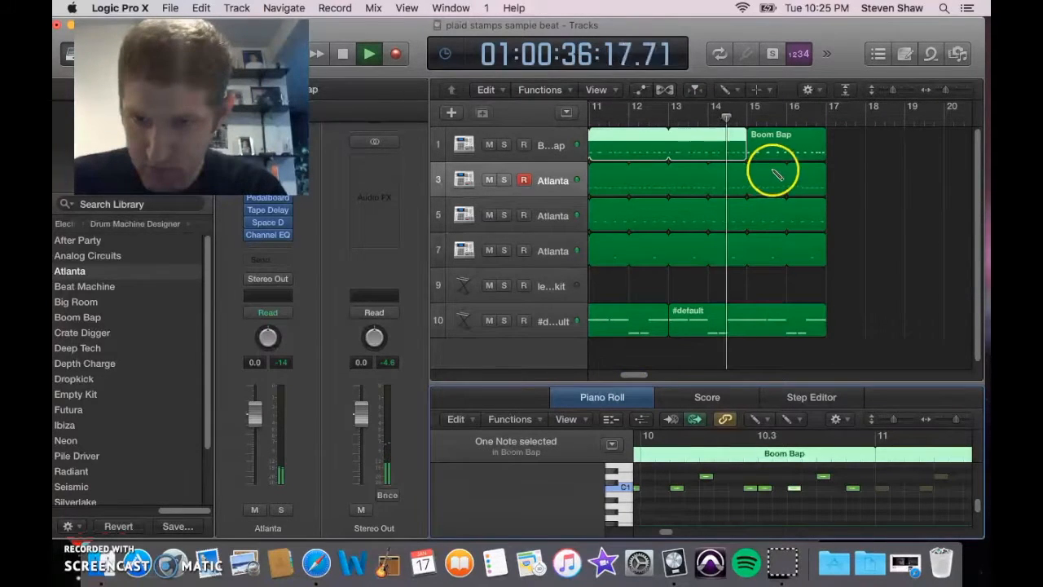
click(782, 152)
click(795, 466)
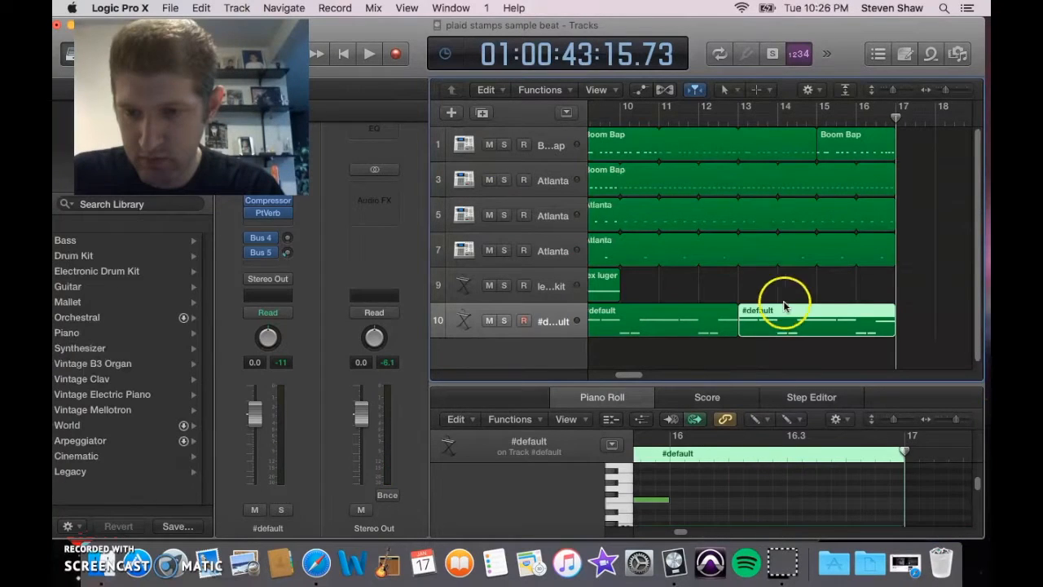
click(782, 295)
Step: Create one new software instrument track directly below track 7
drag(640, 377, 613, 376)
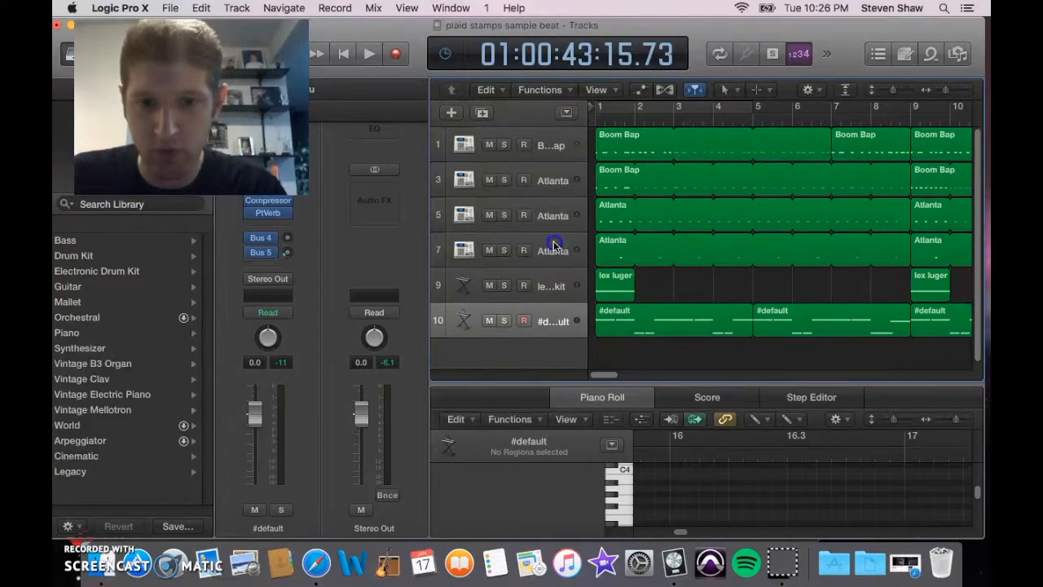
click(553, 244)
click(454, 115)
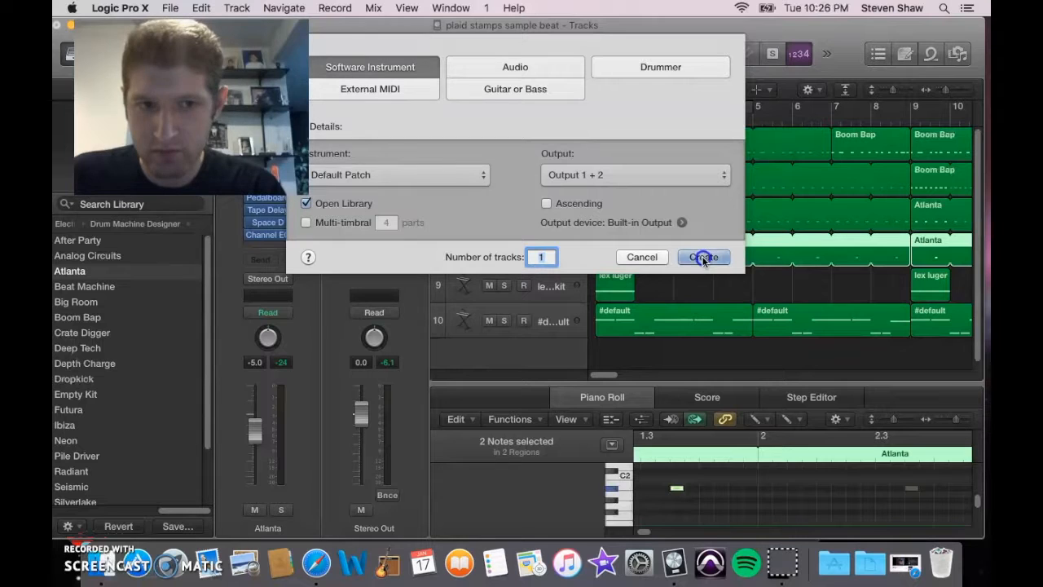
click(704, 257)
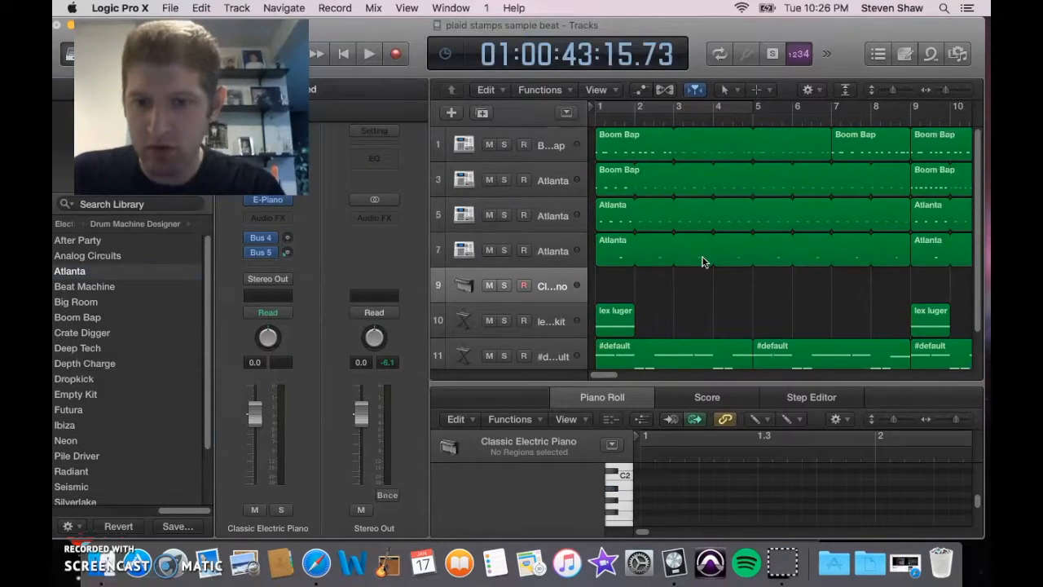
Step: Load the Downtempo Kit 01 patch from the Legacy Logic Ultrabeat Drum Kits onto the new track
drag(179, 510, 87, 497)
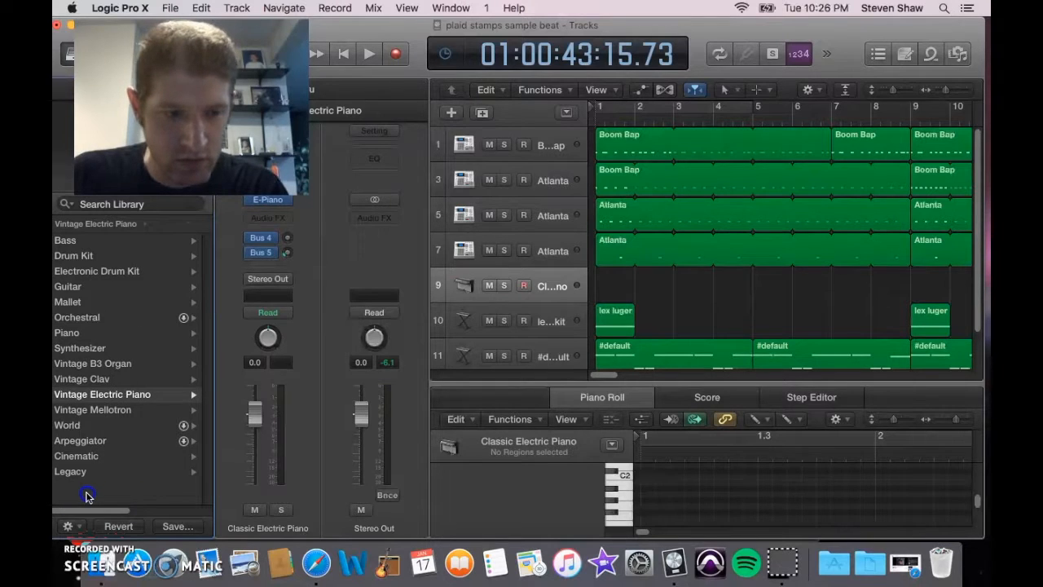
click(72, 473)
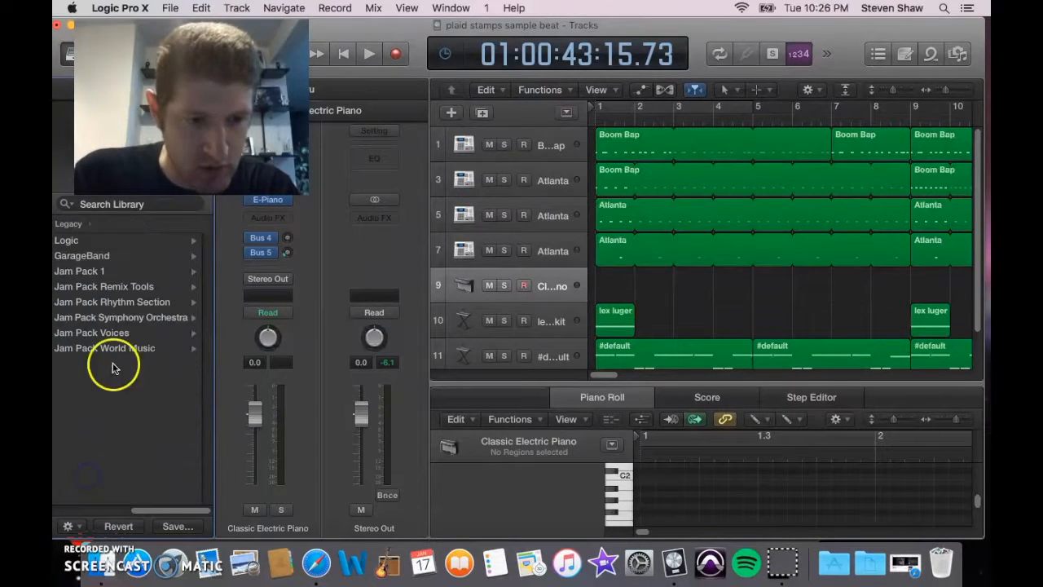
click(75, 239)
click(89, 287)
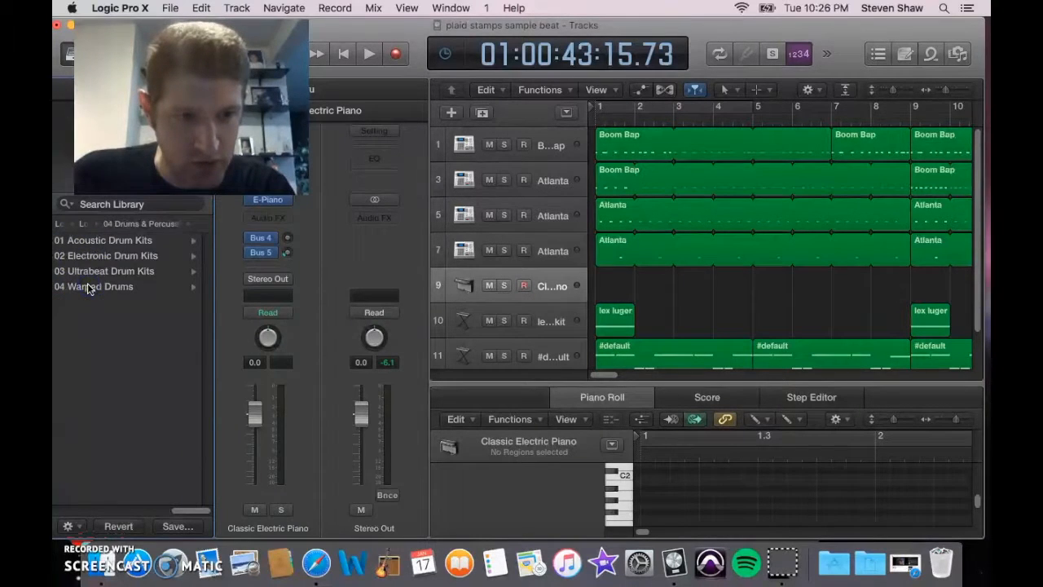
click(101, 272)
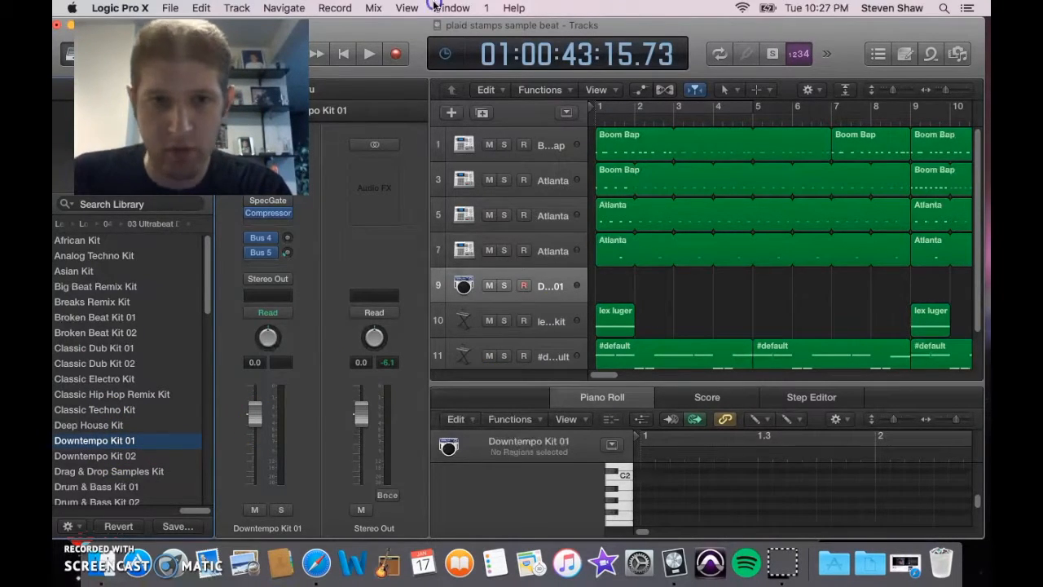
Step: In a separate Piano Roll window, draw four consecutive eighth notes just below C3 in the second half of bar 1, and close the window
click(434, 6)
click(496, 155)
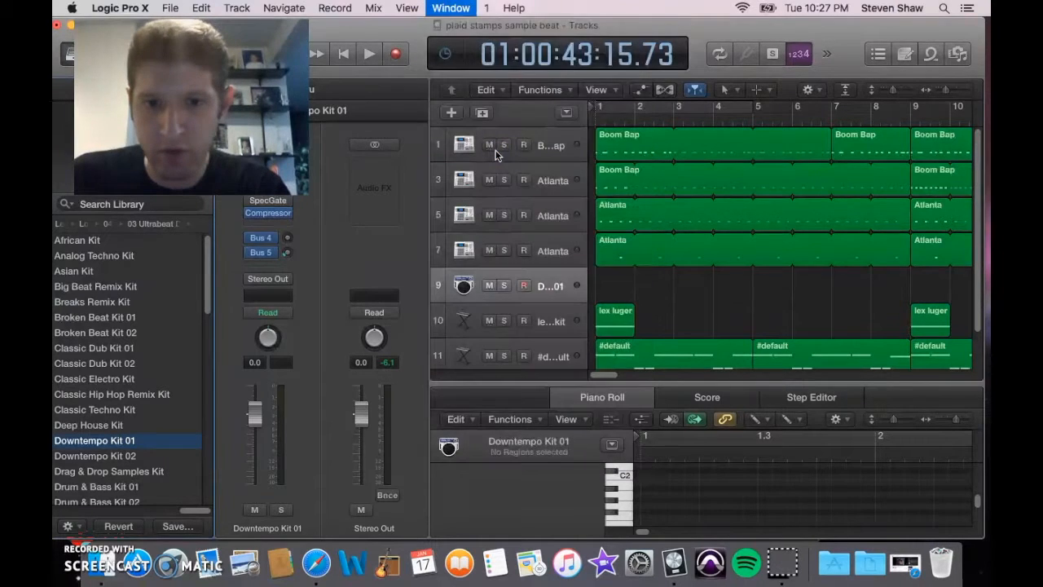
click(599, 43)
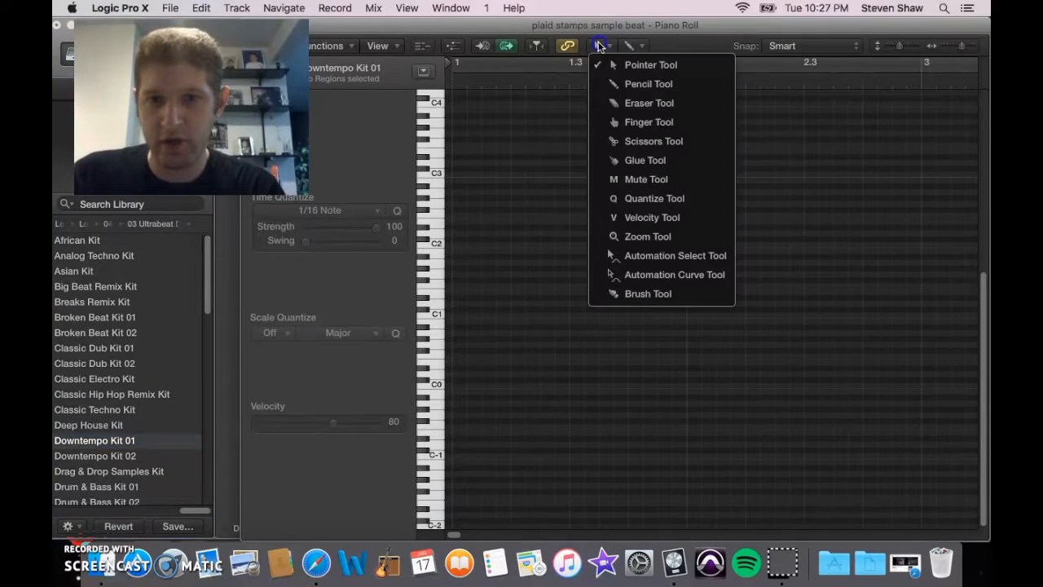
click(636, 83)
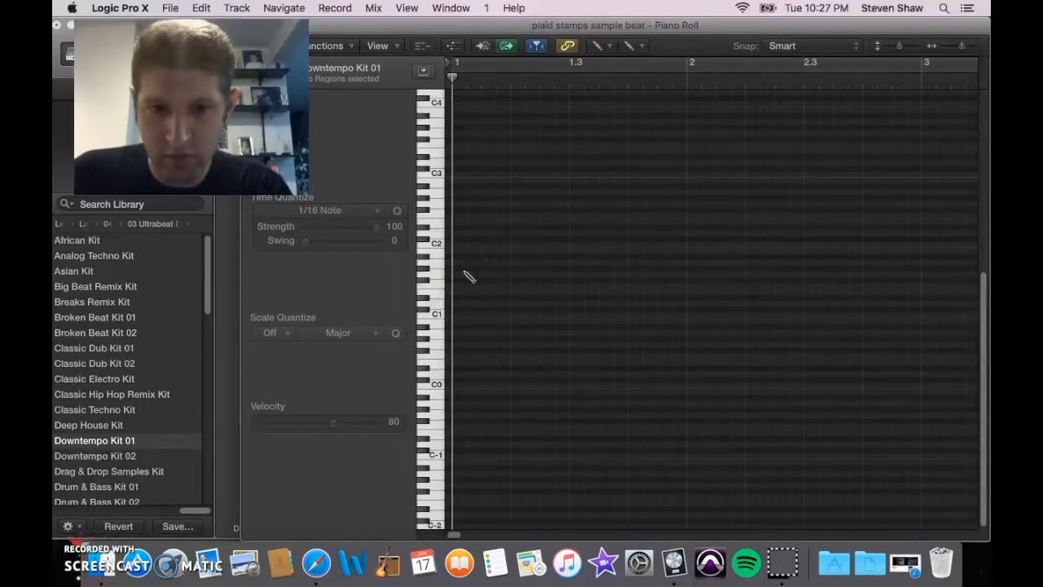
click(461, 274)
mouse_move(459, 276)
mouse_down()
mouse_move(461, 180)
mouse_move(654, 191)
mouse_up()
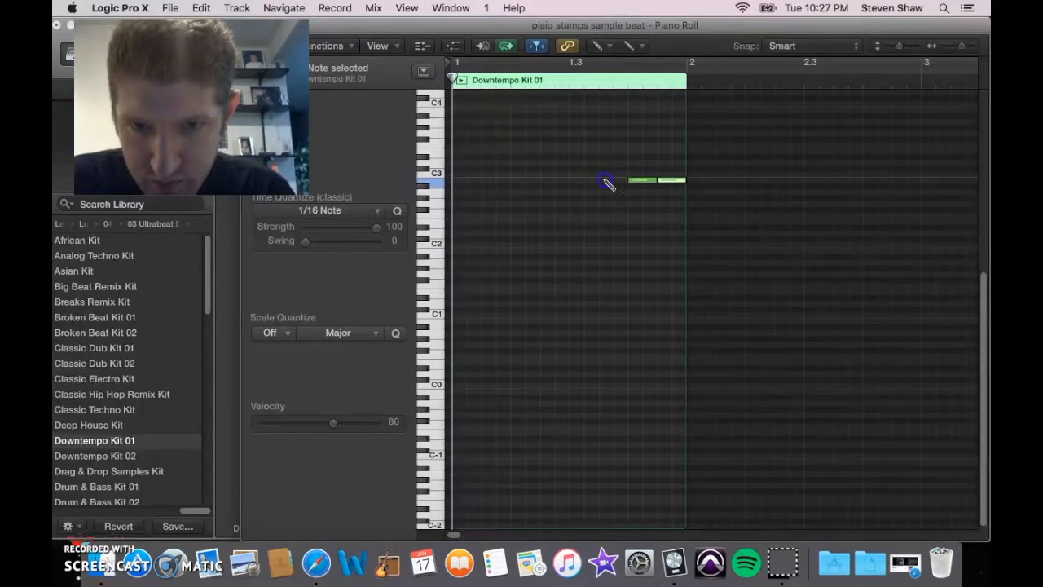
drag(401, 28, 441, 24)
click(344, 25)
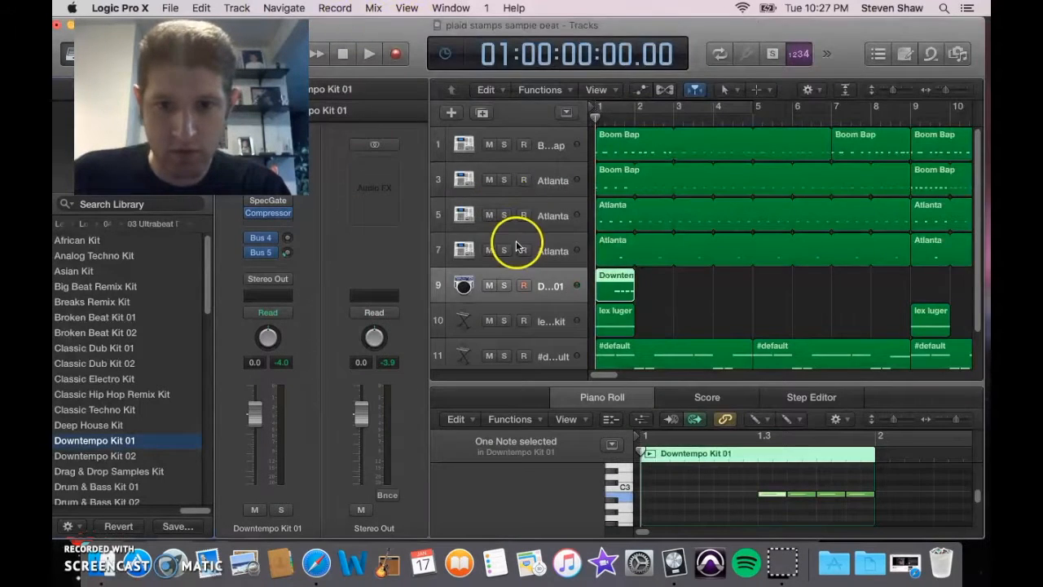
Step: Move the Downtempo Kit 01 region to bar 8, set its track volume to -2.0 dB and play it back
drag(617, 283, 894, 283)
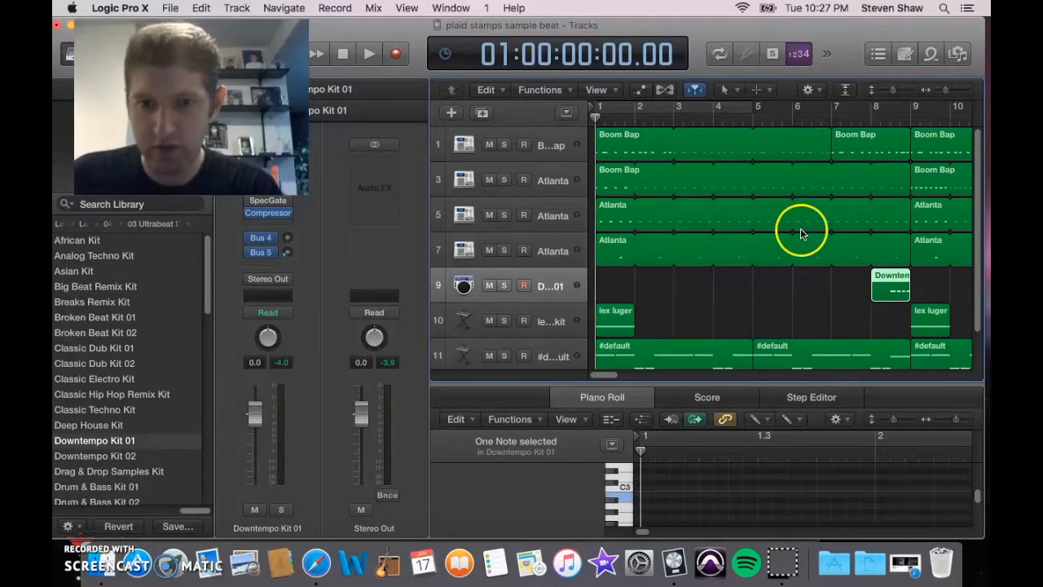
click(255, 413)
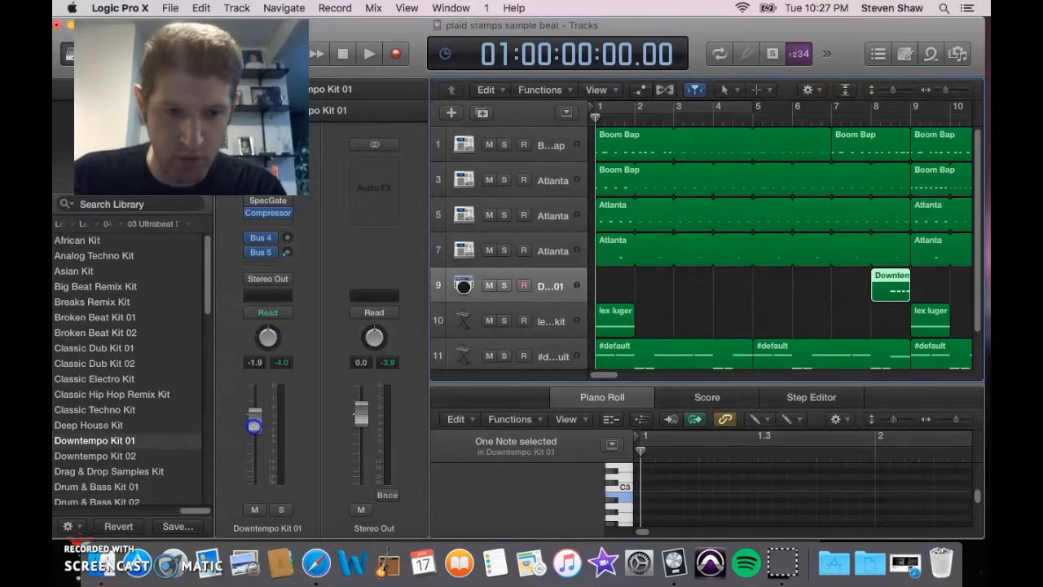
drag(254, 429, 255, 421)
key(space)
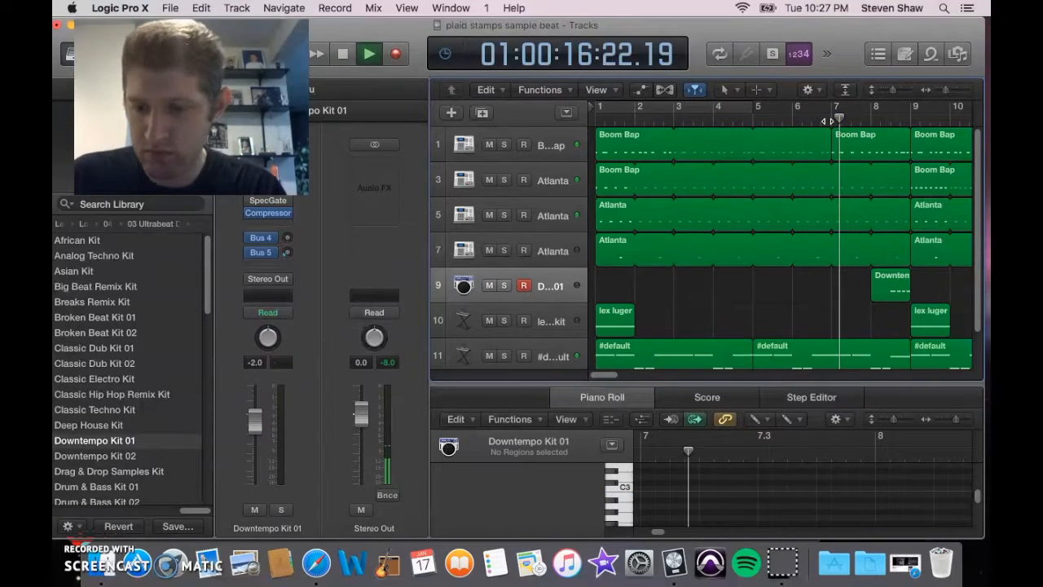
key(XF86AudioRaiseVolume)
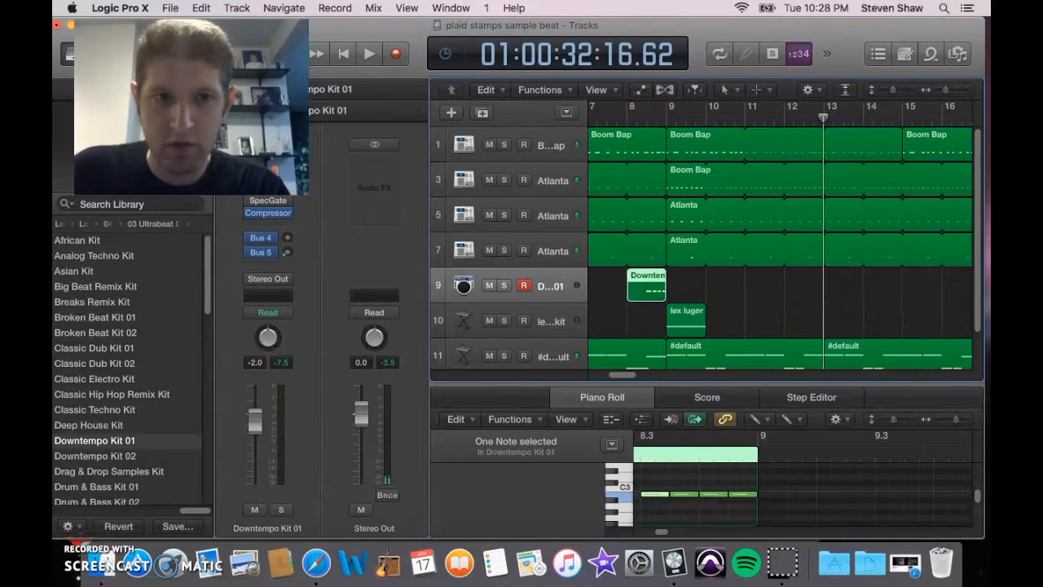
Step: Copy the Downtempo Kit 01 region at bar 8 and paste it at bar 16 on the same track
click(202, 7)
click(342, 104)
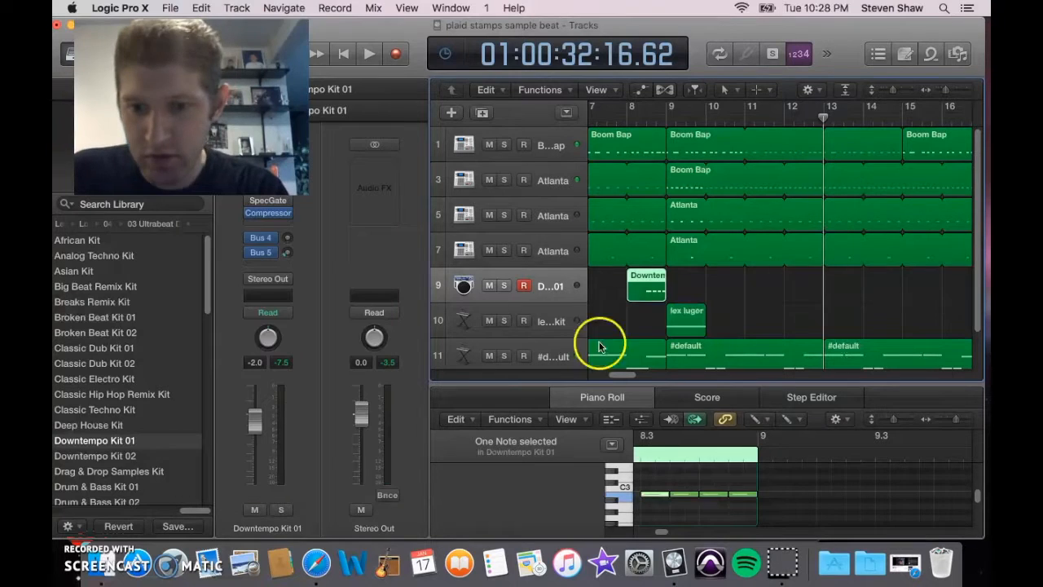
drag(621, 374, 641, 378)
drag(758, 112, 748, 120)
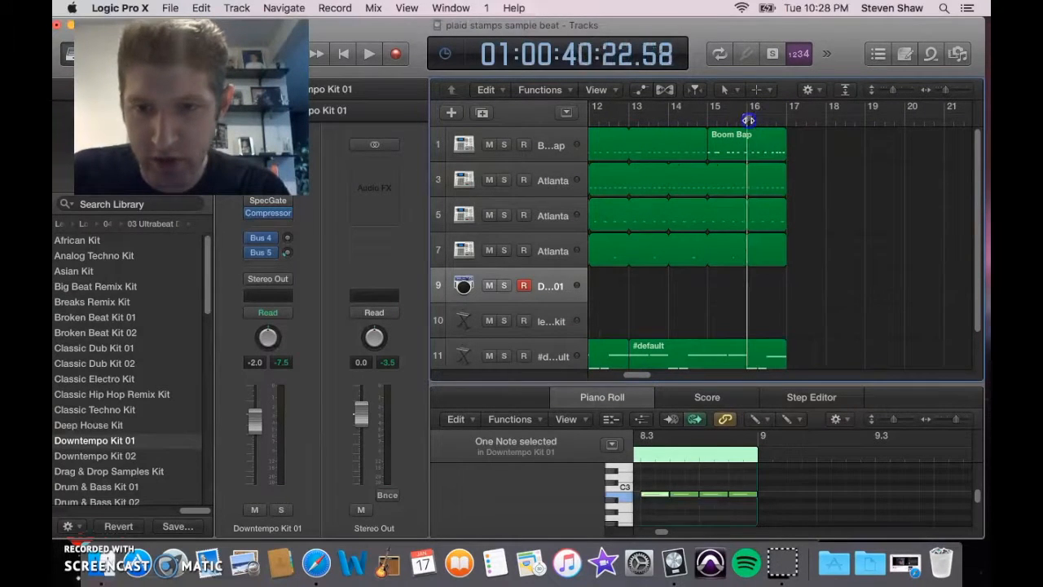
click(206, 8)
click(224, 116)
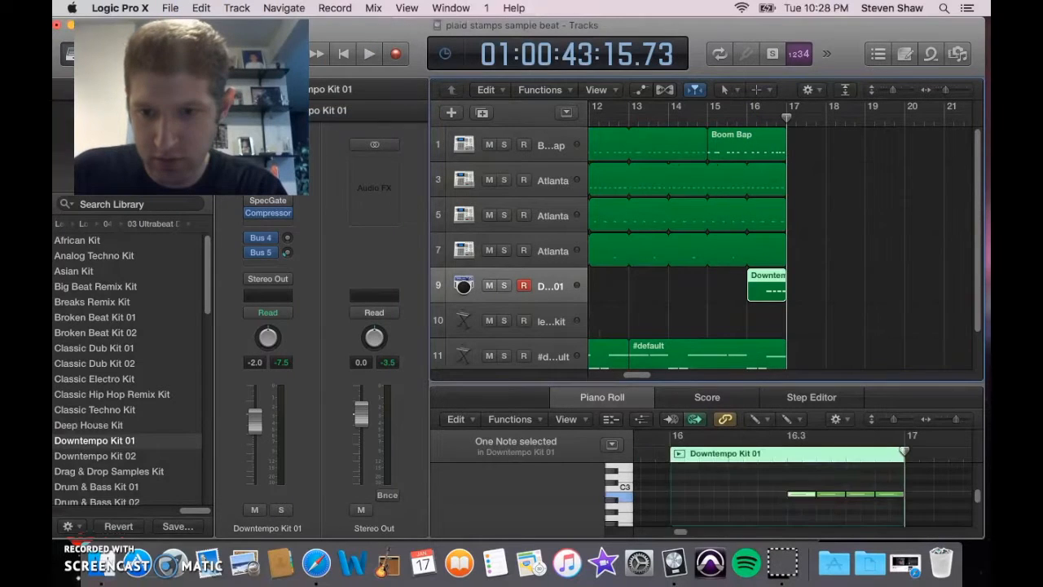
drag(644, 378, 597, 376)
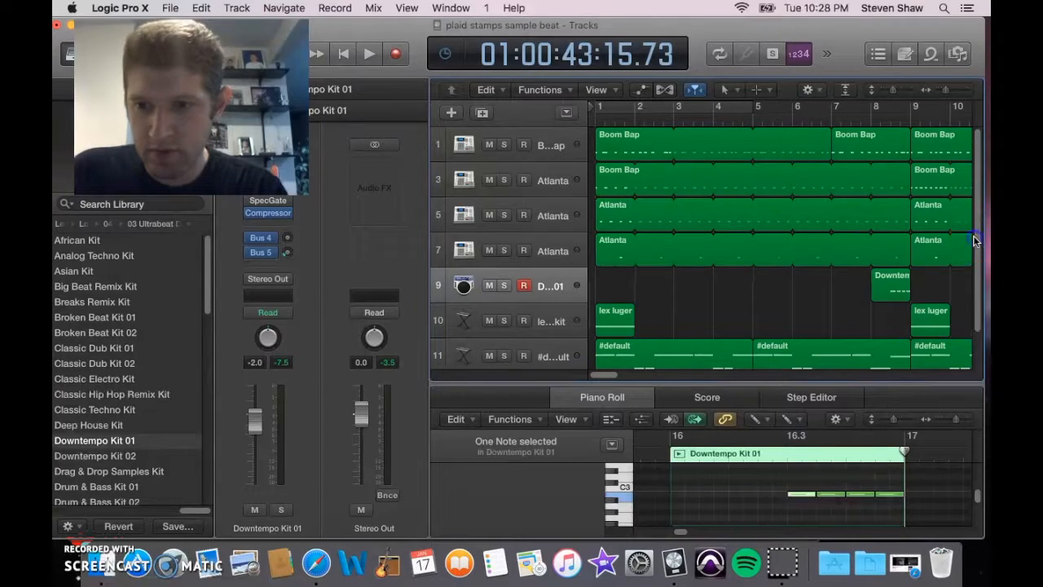
Step: Create a software instrument track below the Downtempo Kit 01 track, load EXS24 as its instrument and close the plug-in window
scroll(976, 241, down, 1)
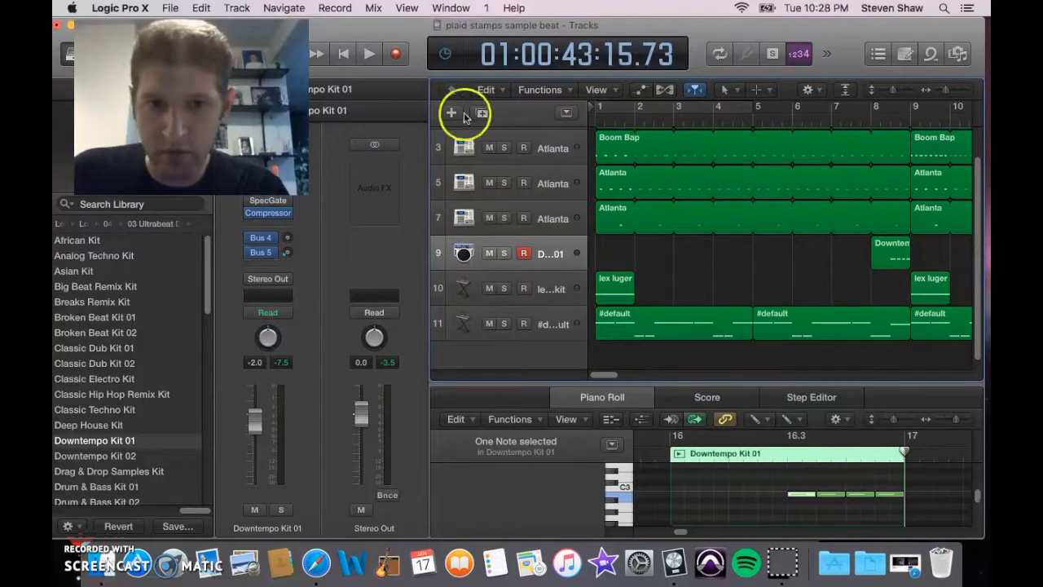
click(456, 114)
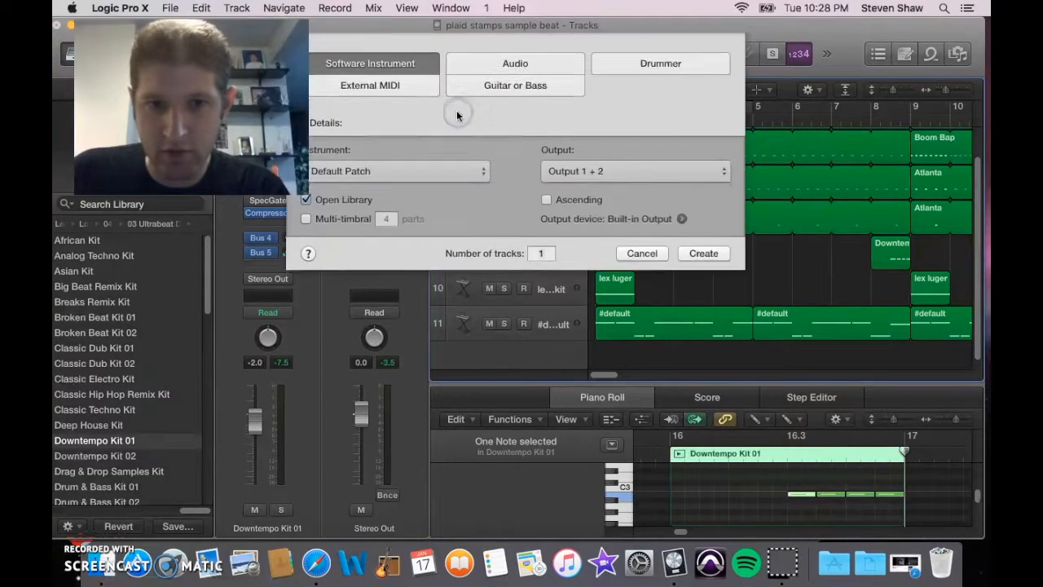
click(704, 258)
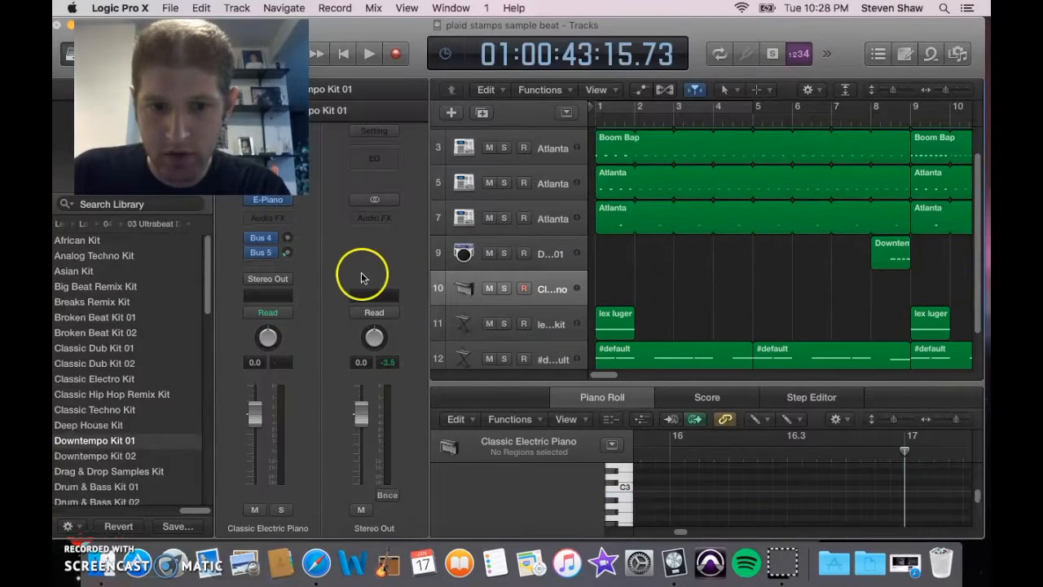
click(288, 203)
click(306, 350)
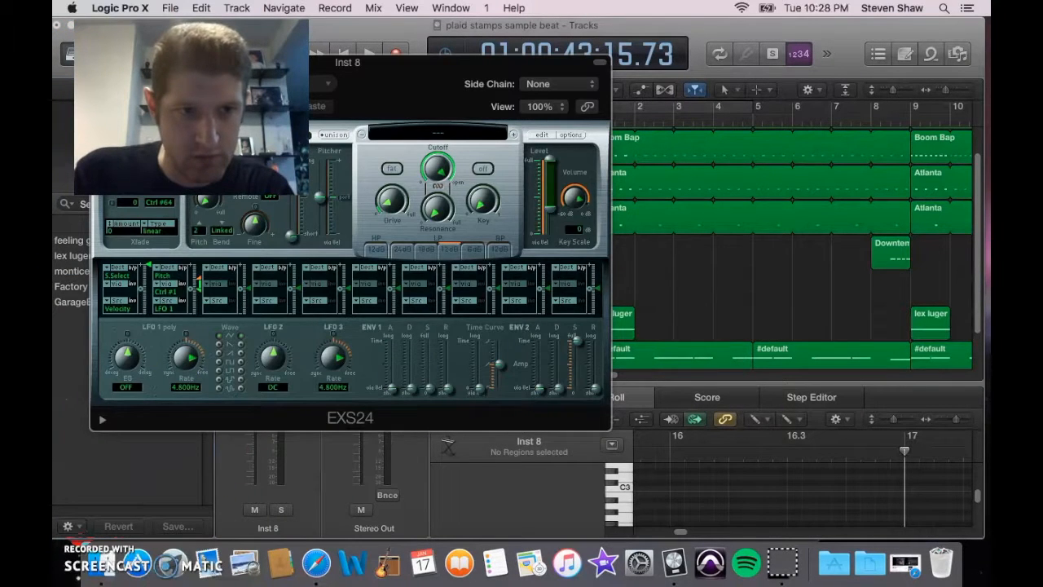
click(100, 63)
Step: Load the EXS 808 kit from the factory Drums & Percussion > Electronic Drum Kits onto the new track
click(114, 301)
drag(149, 510, 55, 498)
click(81, 288)
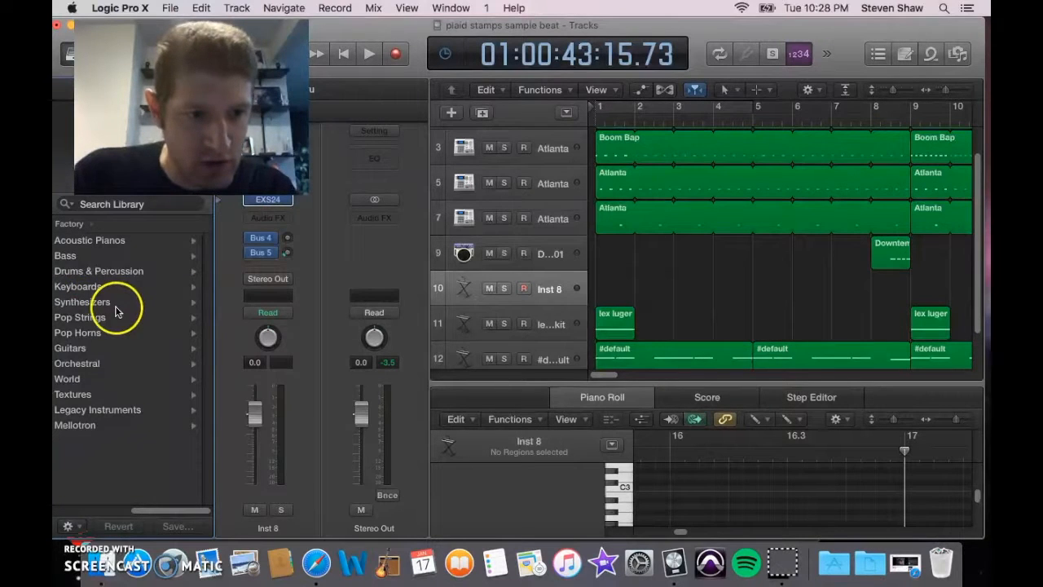
click(104, 273)
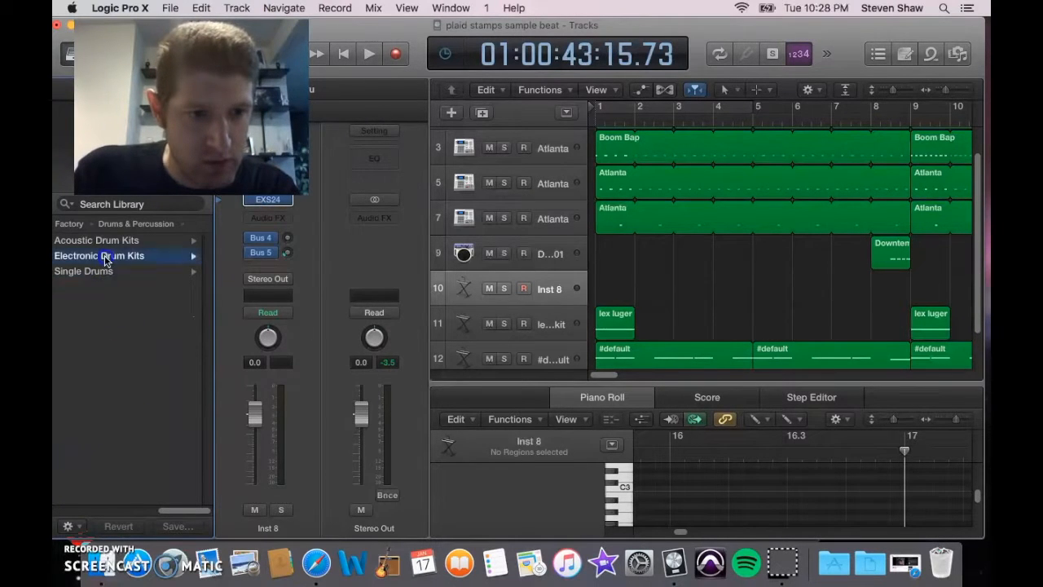
click(104, 258)
drag(207, 326, 207, 390)
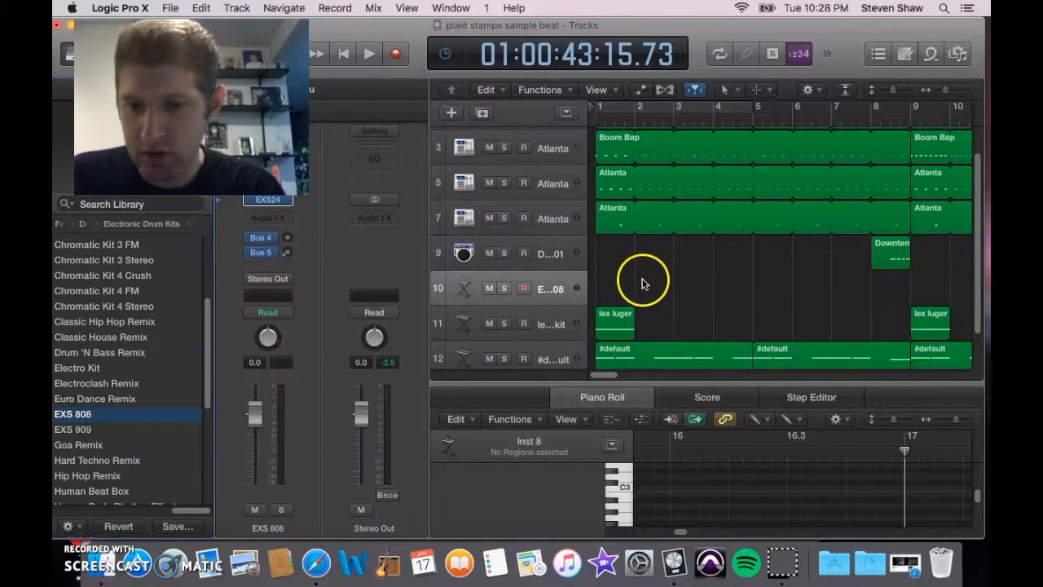
Step: In a separate Piano Roll window, pencil four short notes above C2, one on each beat of bar 1, and close the window
mouse_move(601, 374)
mouse_down()
mouse_move(632, 376)
mouse_move(587, 374)
mouse_up()
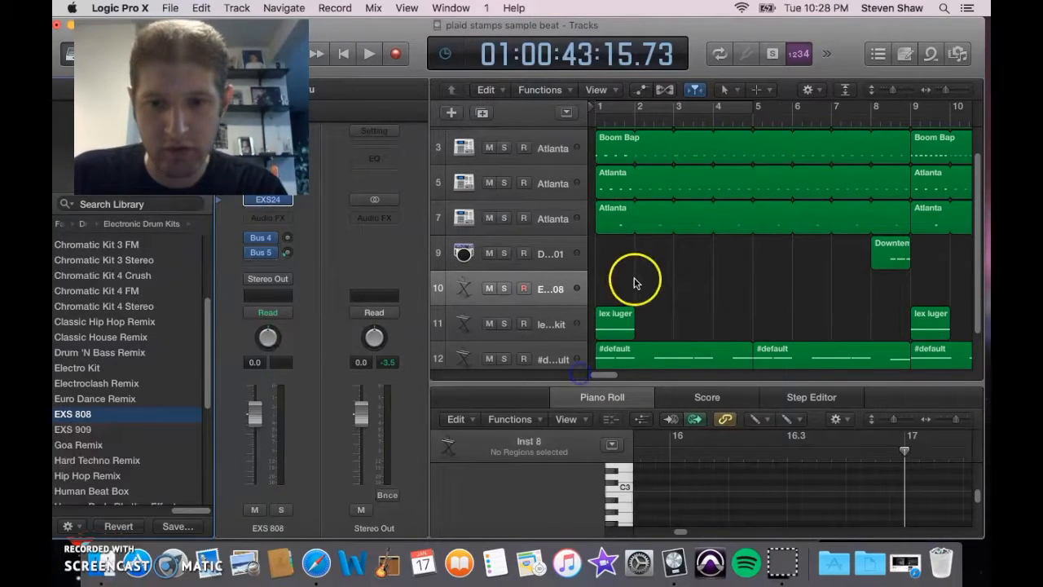
click(451, 8)
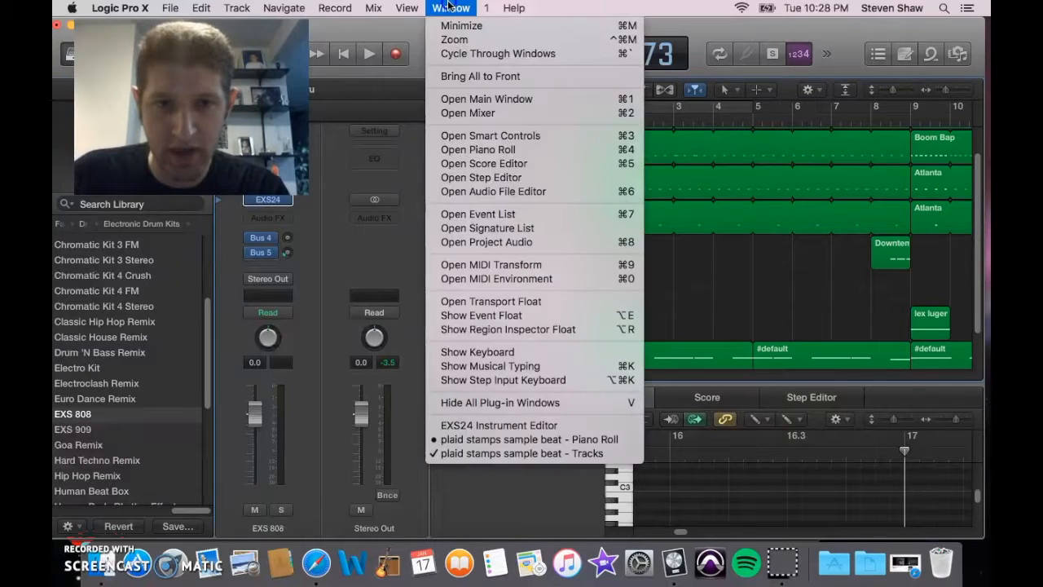
click(522, 150)
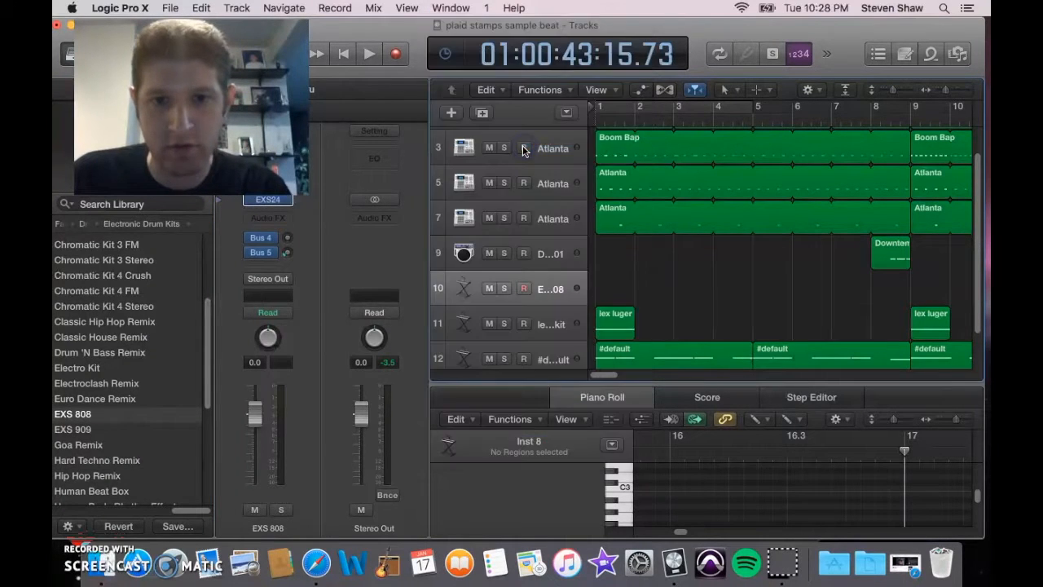
click(427, 49)
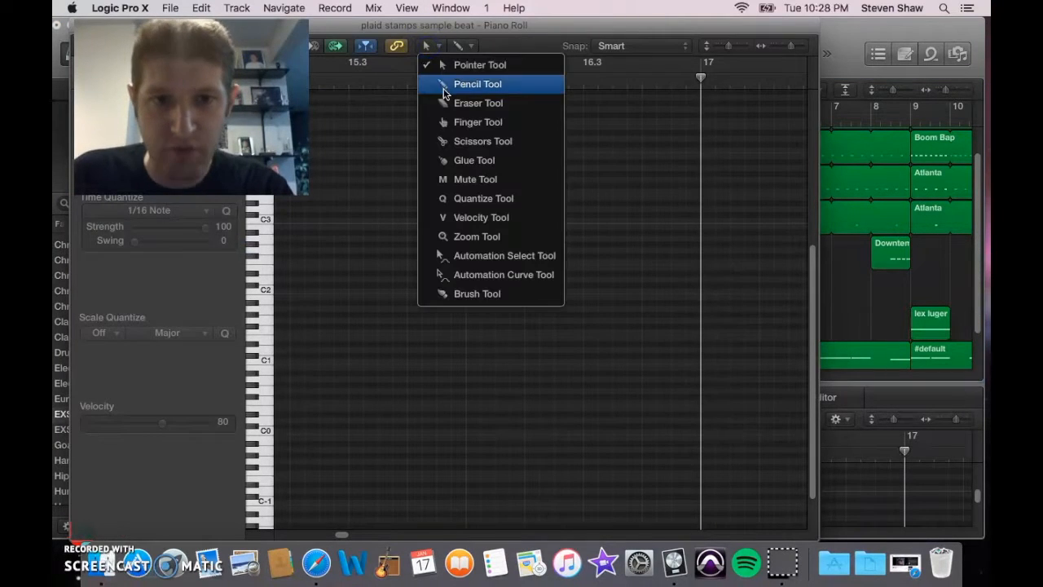
click(478, 84)
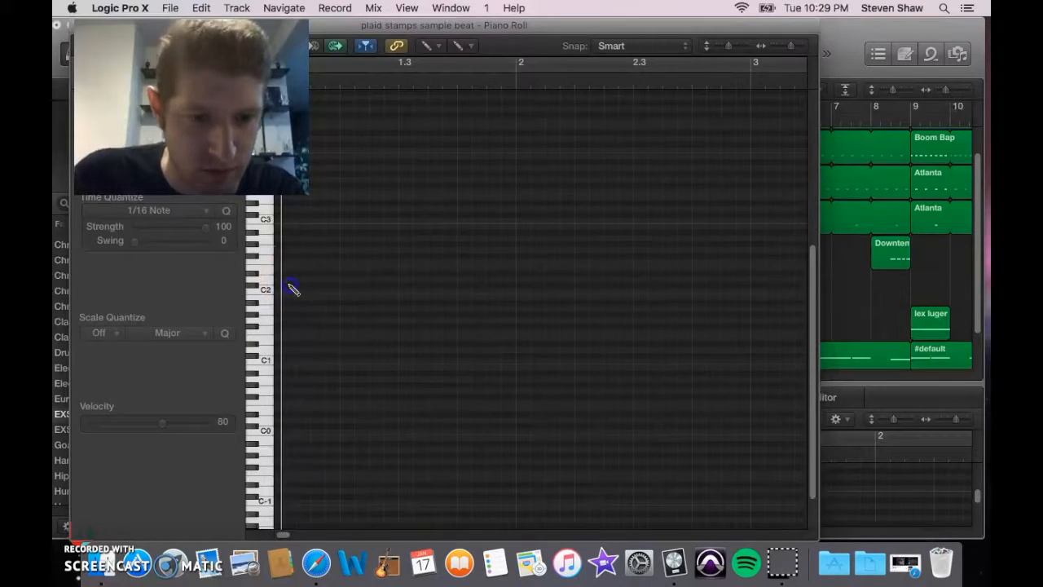
click(290, 286)
drag(290, 285, 405, 274)
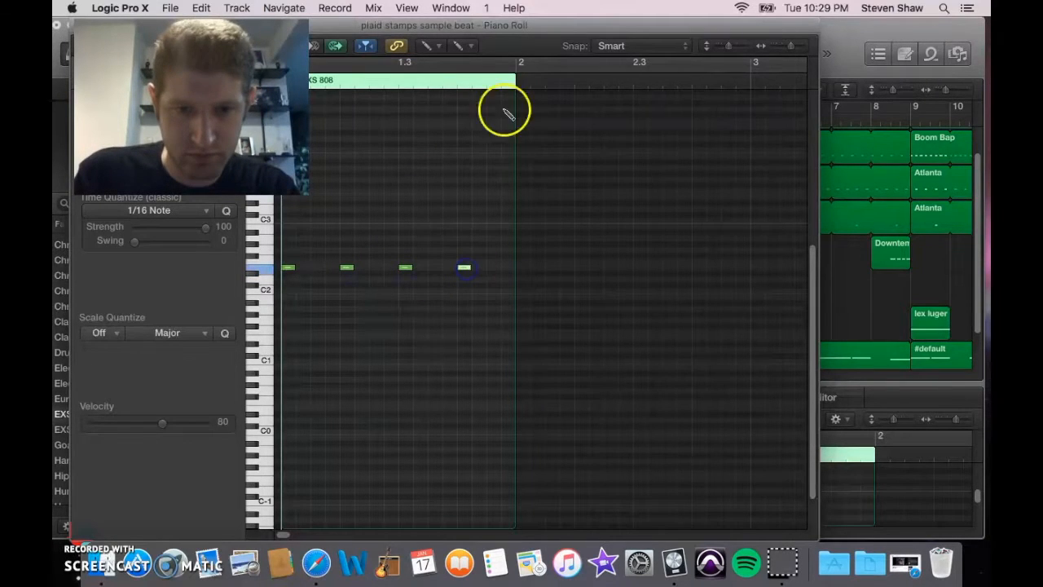
drag(605, 29, 803, 20)
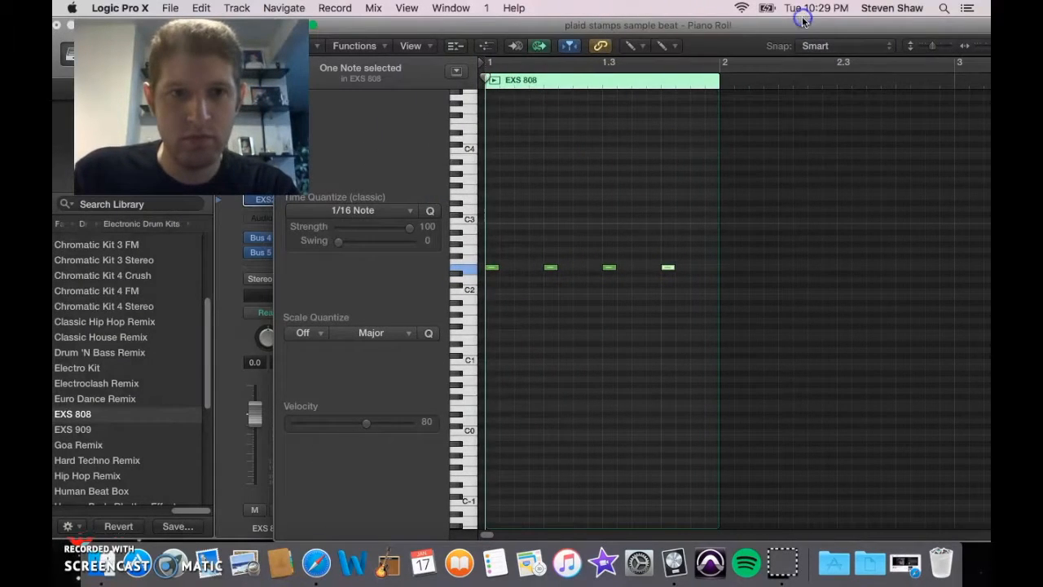
drag(690, 22, 724, 25)
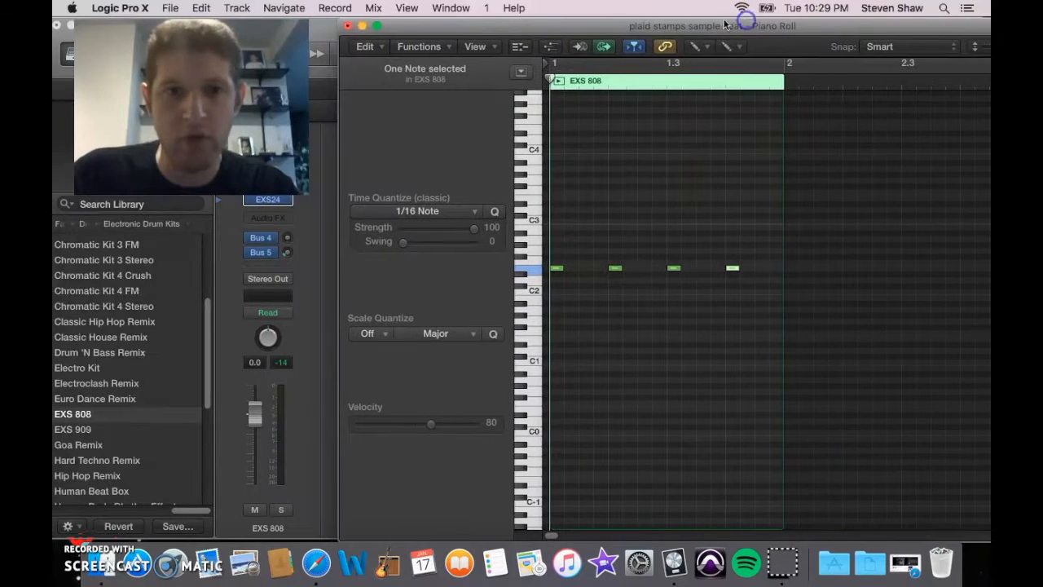
click(347, 26)
Step: Move the EXS 808 region to bar 9, loop it to bar 17, set its track volume to -6.0 dB and play it back
drag(624, 291, 949, 286)
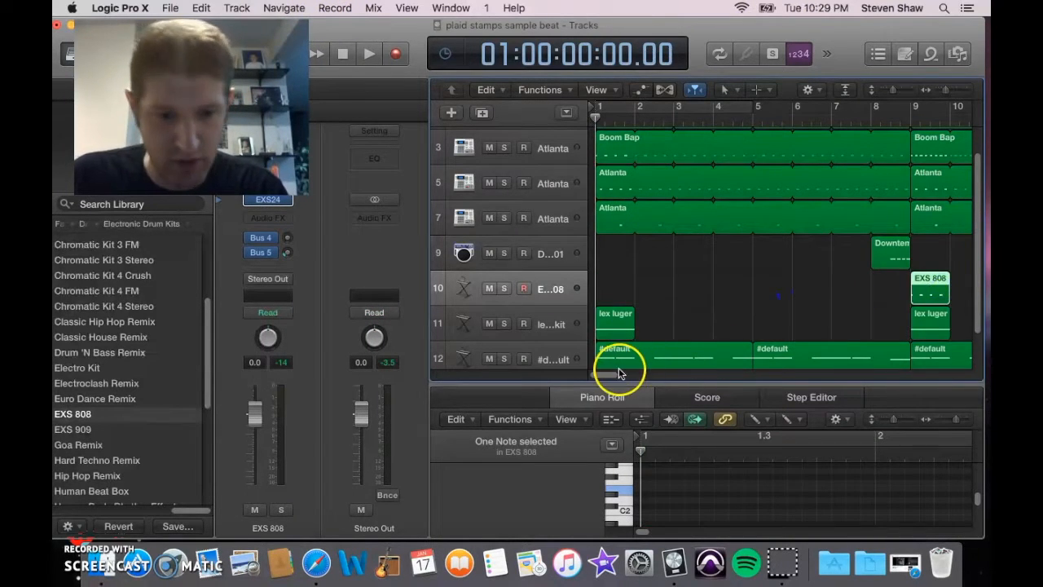
drag(615, 379, 633, 378)
drag(681, 288, 955, 306)
click(269, 399)
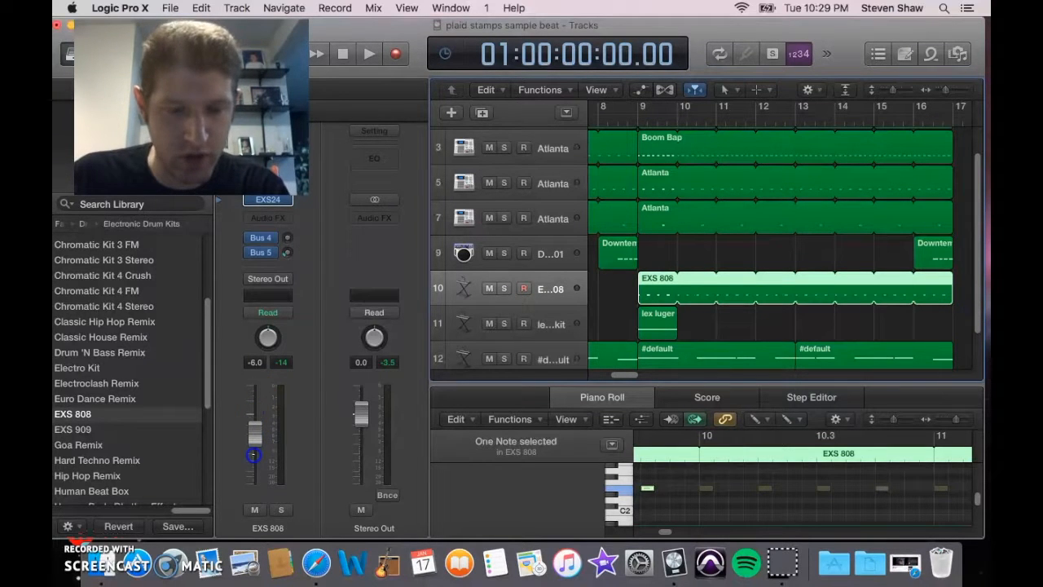
click(634, 121)
key(space)
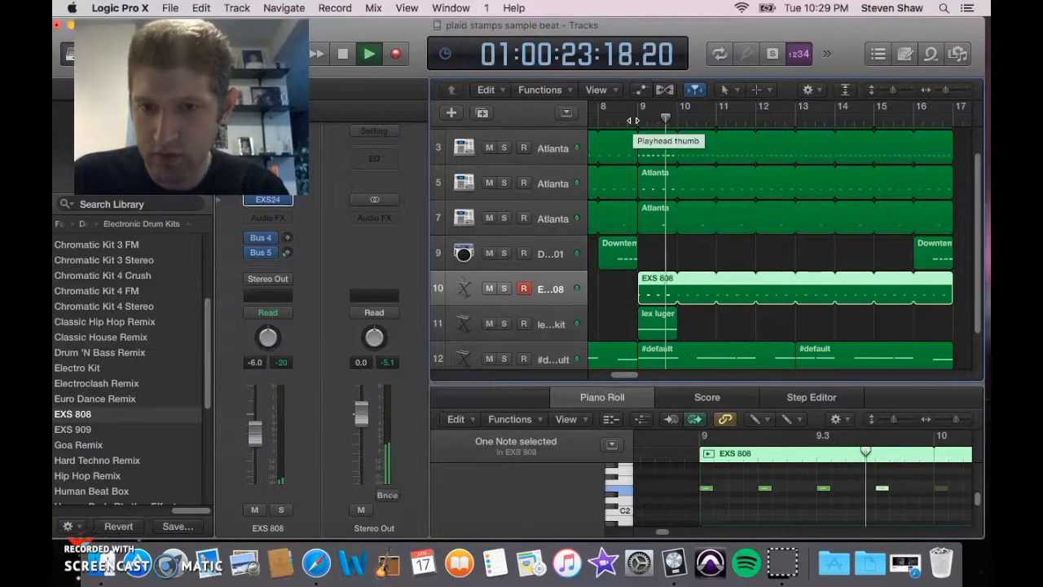
Step: Delete the notes on beats 2 and 4 of the EXS 808 region at bar 1, play it back and close the Piano Roll
click(663, 255)
double_click(658, 294)
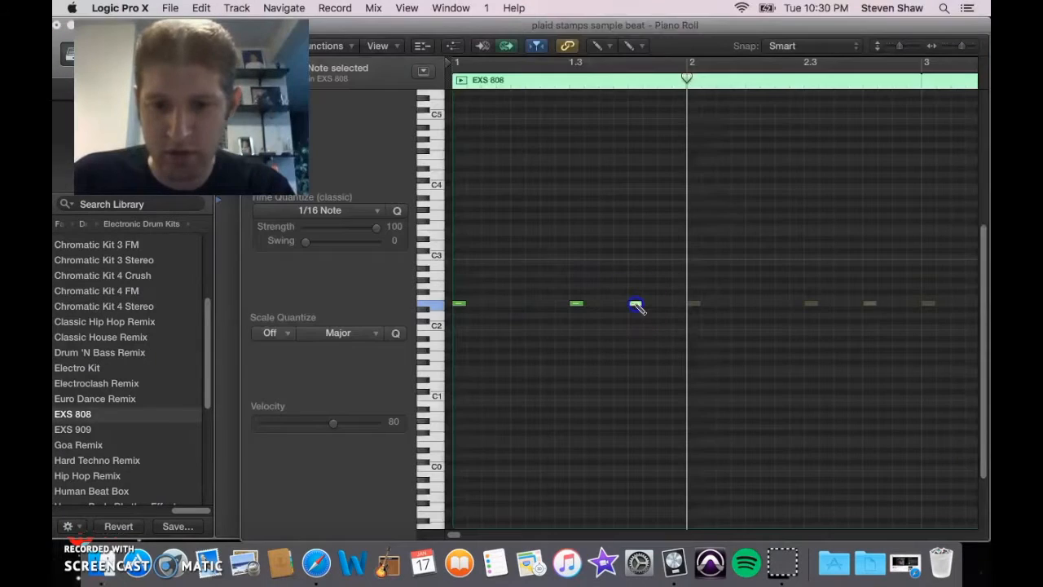
click(447, 81)
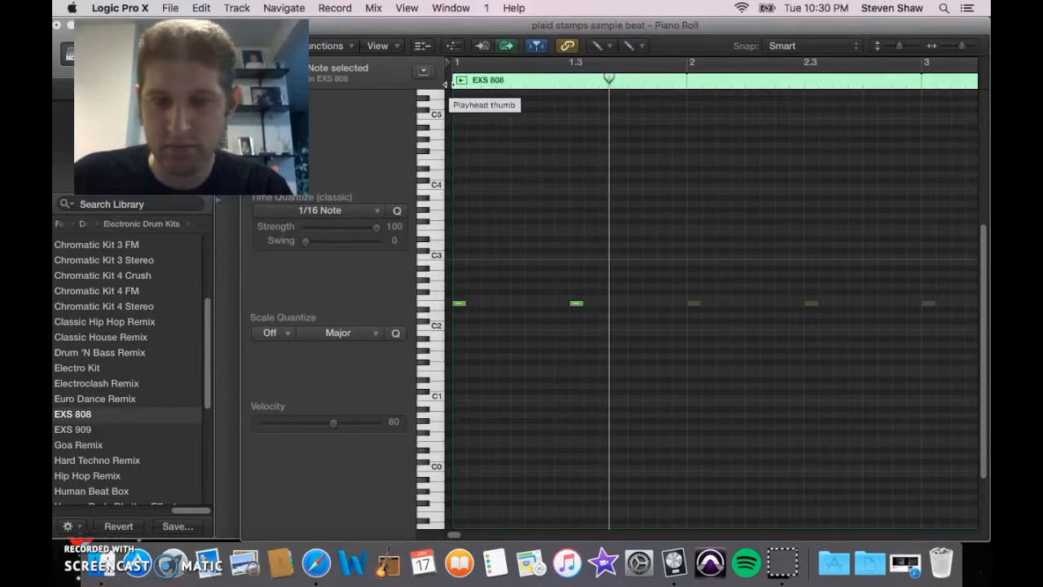
drag(643, 29, 674, 42)
click(339, 39)
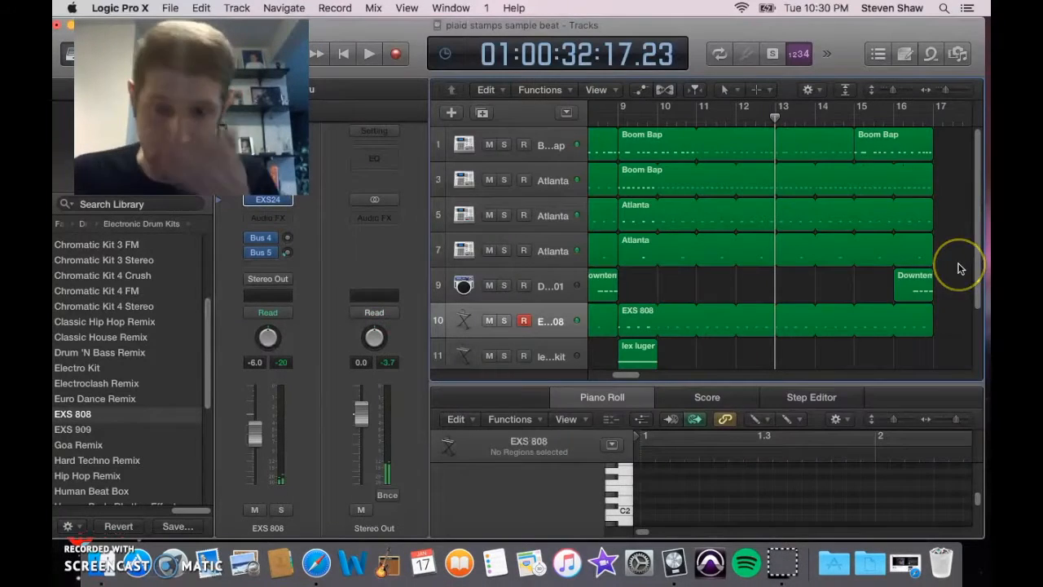
Step: Select all regions in the arrangement, move them so the beat starts at bar 8, and deselect them
drag(980, 274, 559, 75)
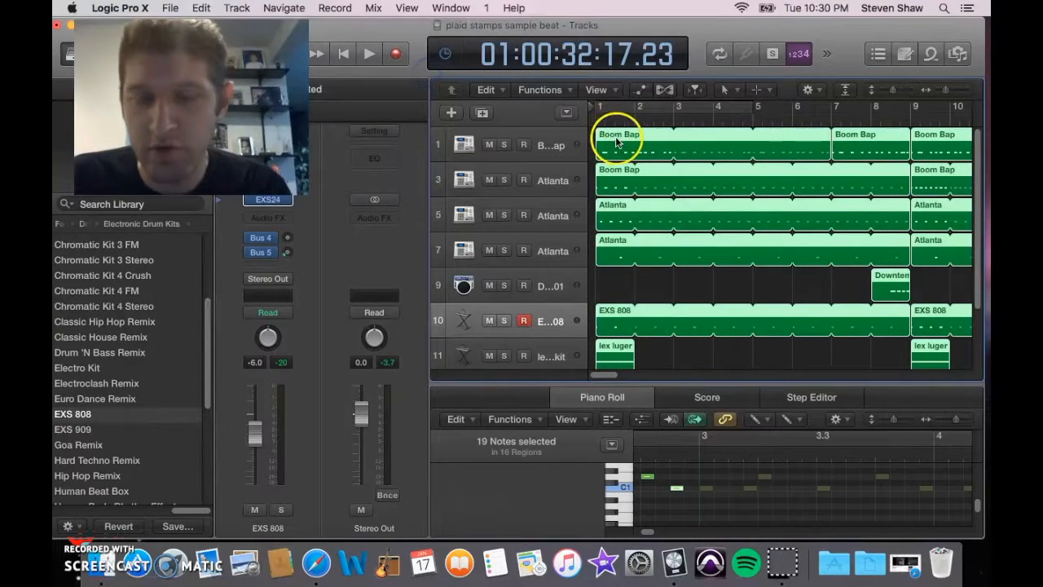
drag(616, 140, 893, 144)
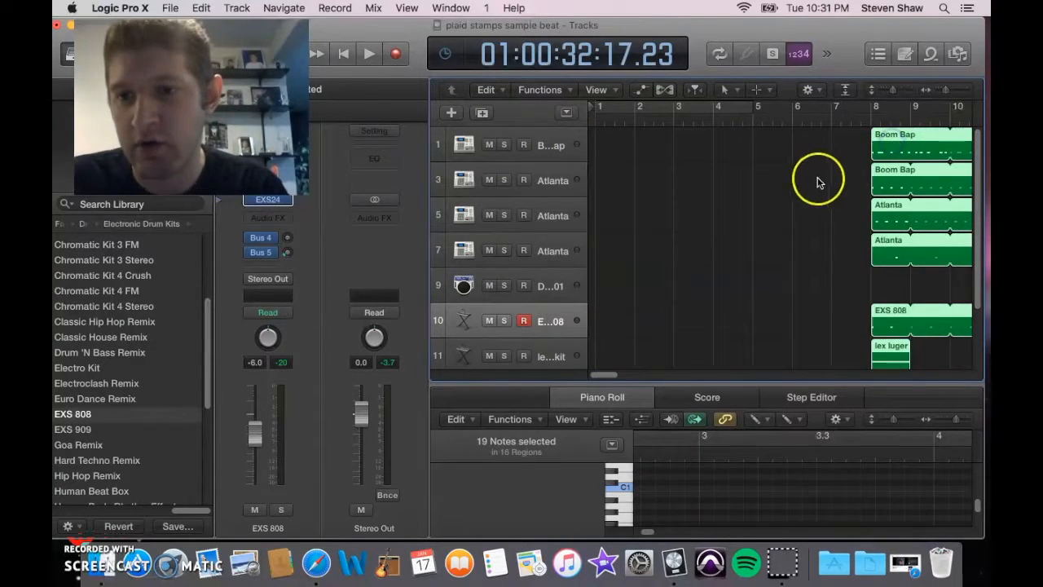
click(819, 182)
Step: In a separate Piano Roll window for the #default track, draw a C5 note over the first half of bar 1 and audition it
drag(980, 297, 977, 370)
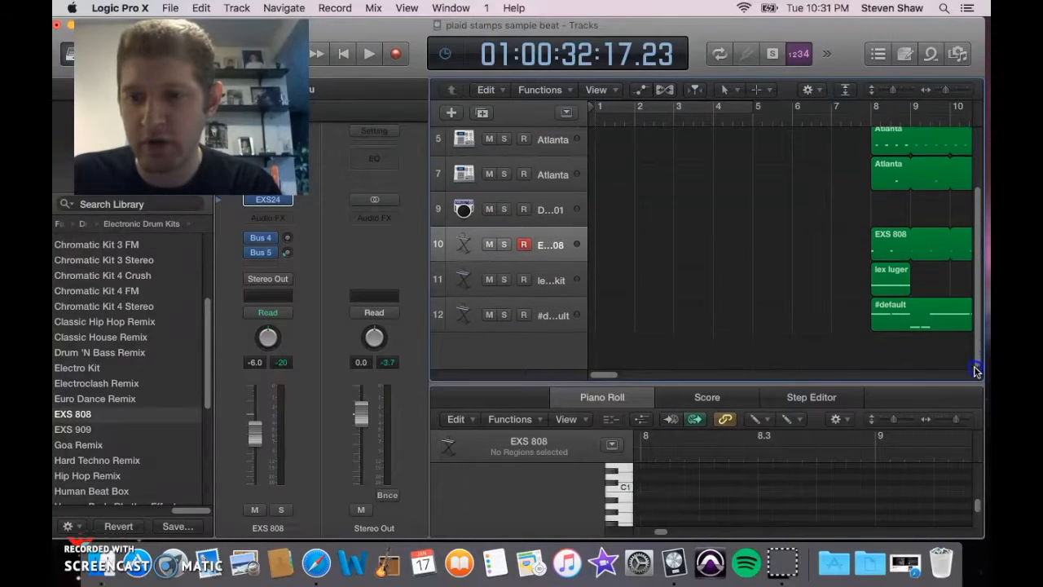
click(559, 315)
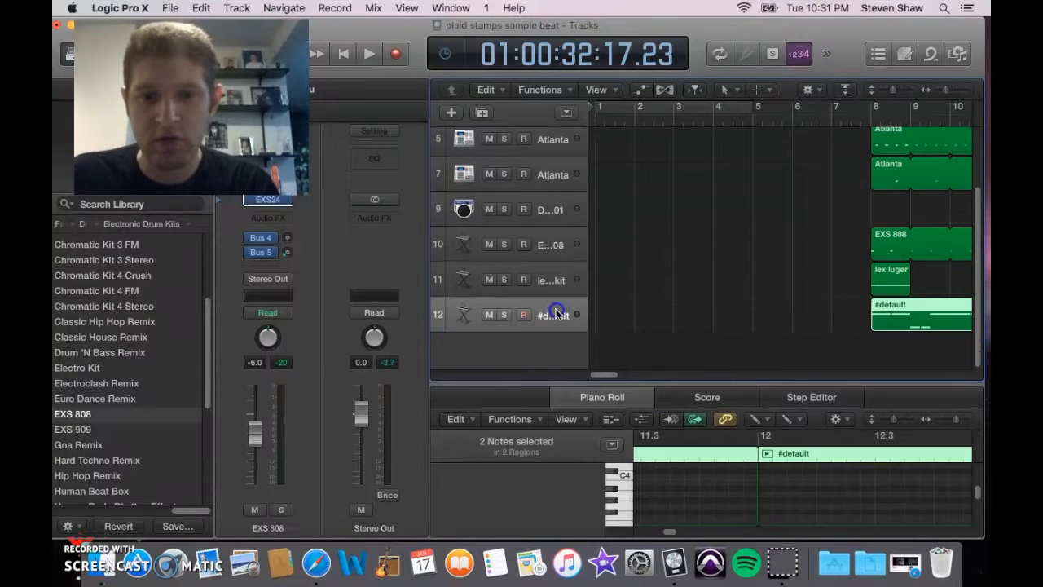
click(718, 315)
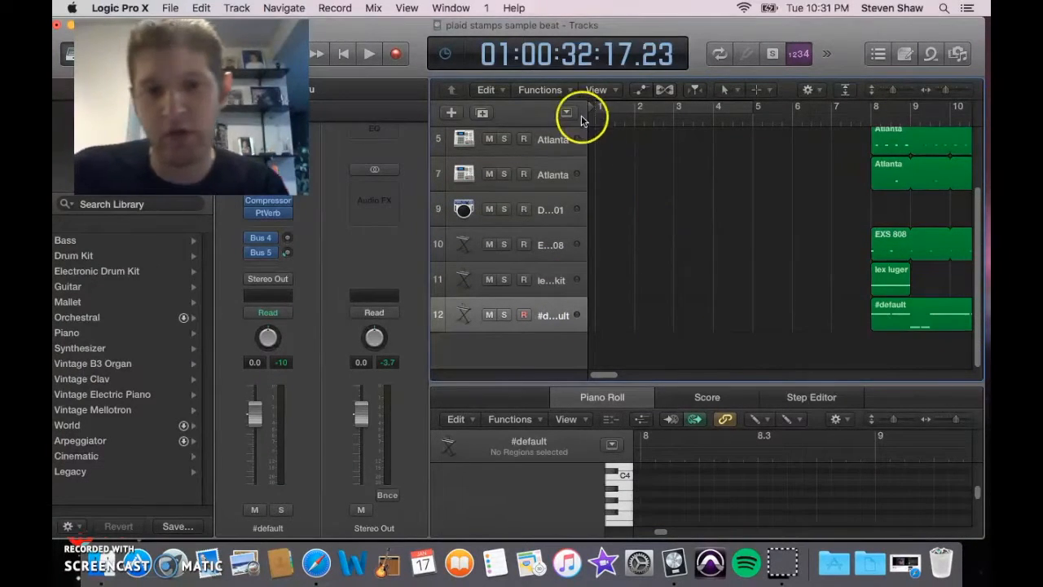
click(458, 6)
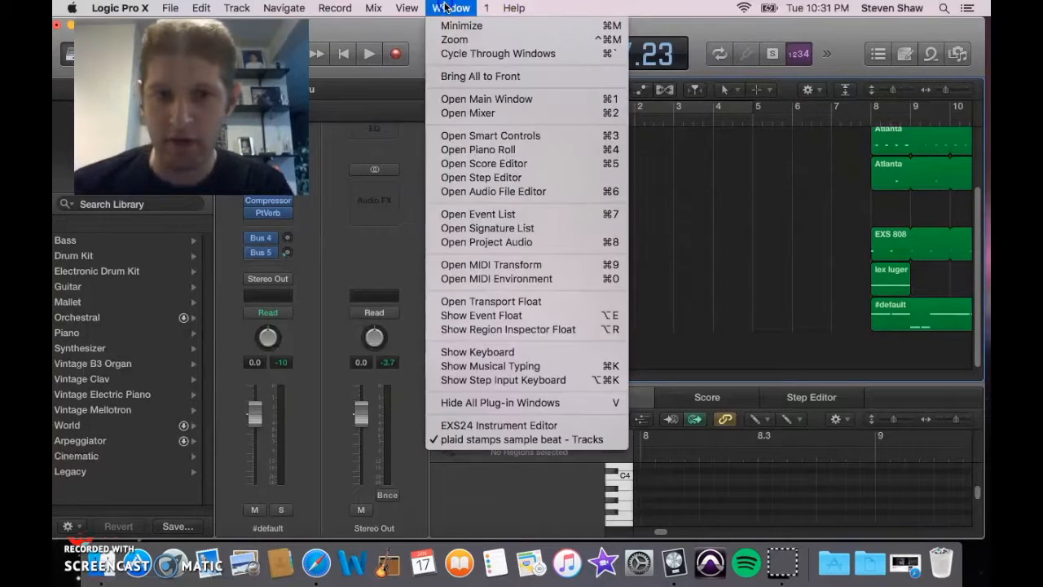
click(499, 151)
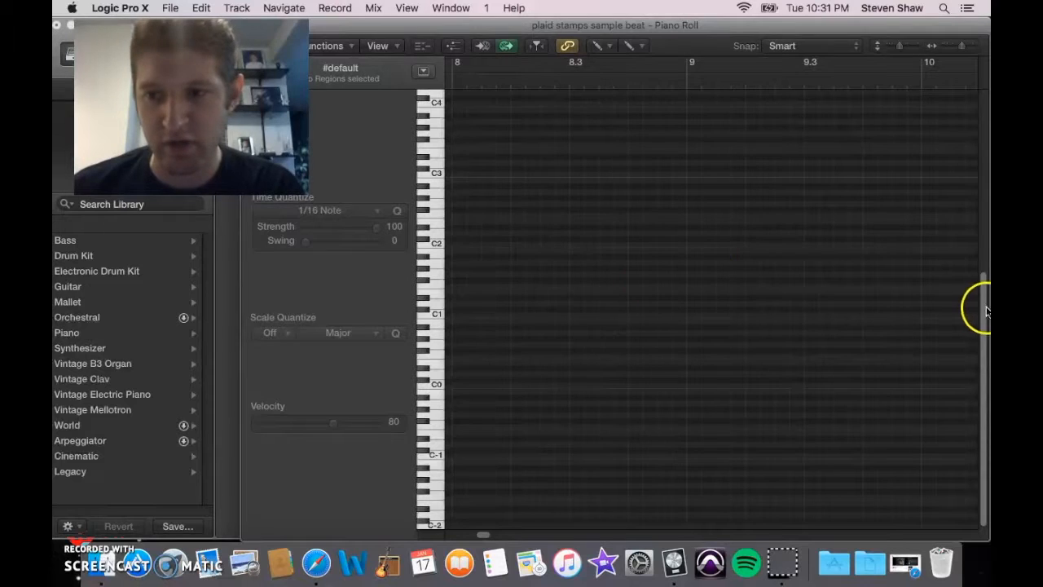
drag(985, 310, 981, 242)
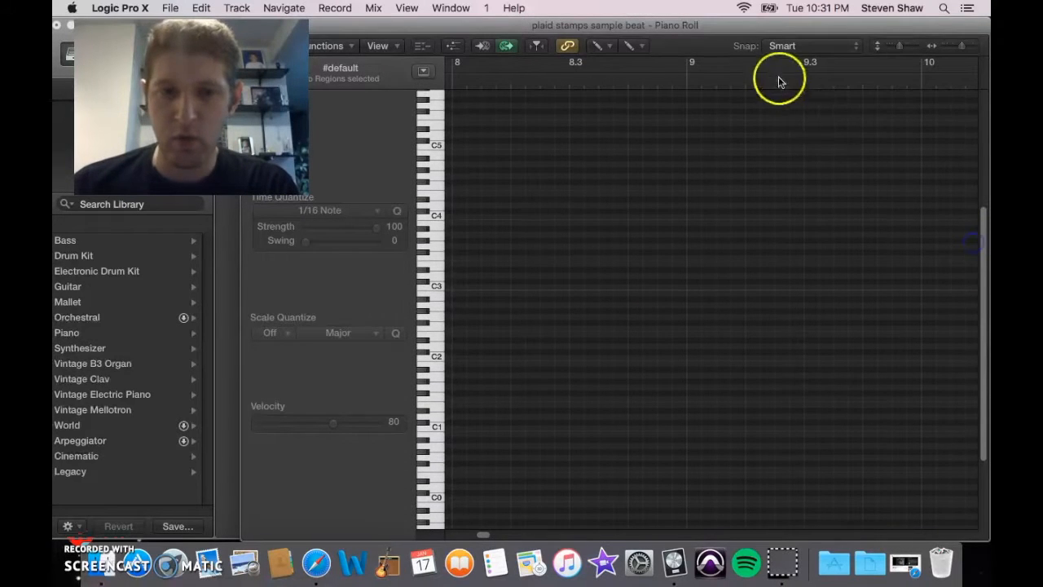
drag(980, 293, 980, 228)
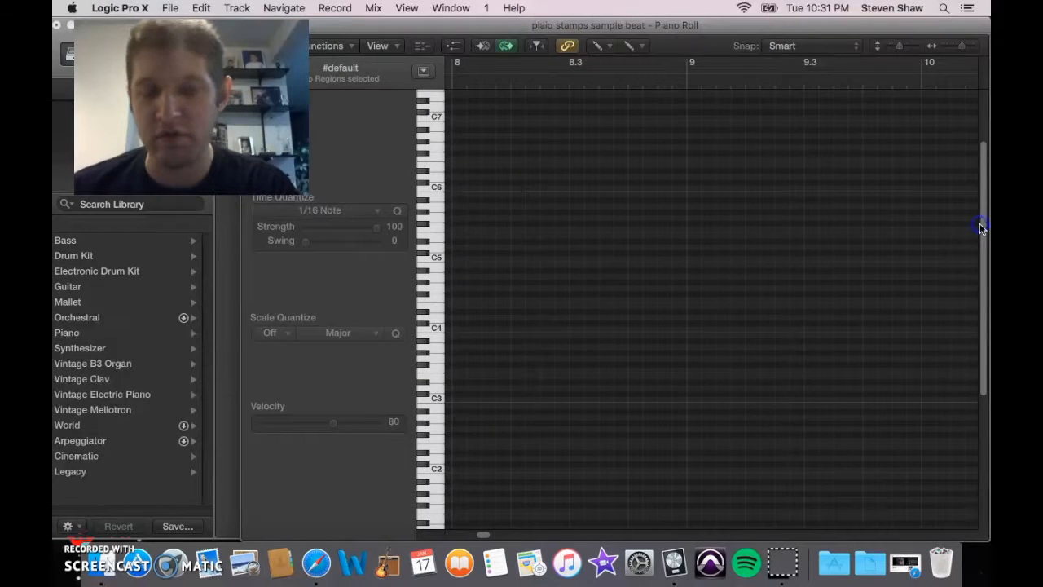
click(459, 238)
drag(459, 238, 488, 263)
key(space)
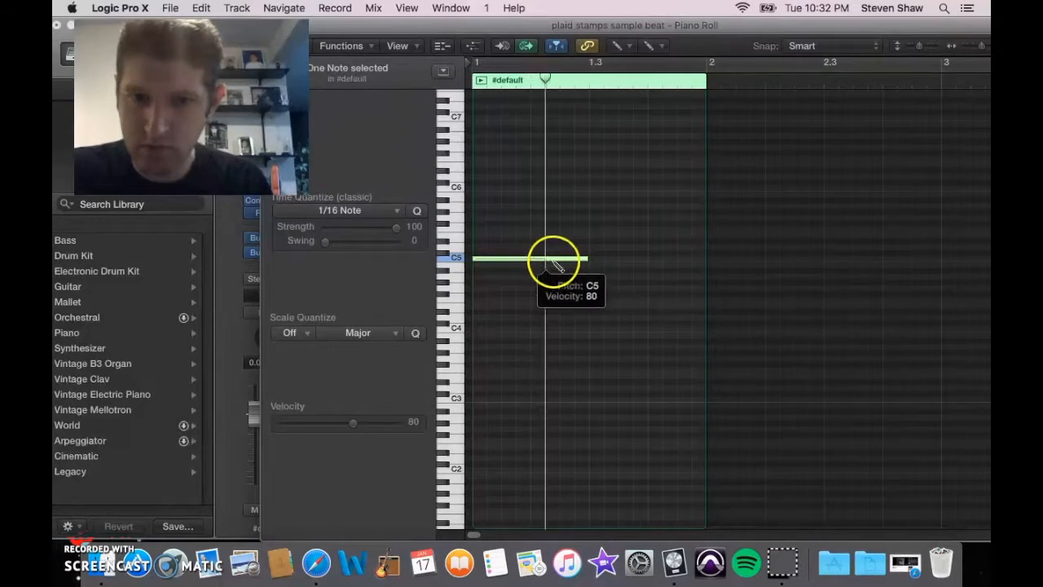
key(space)
Step: Lengthen the C5 note to 2.3, draw a note one semitone higher from 2.3 to bar 4, and play them back
drag(585, 259, 703, 279)
drag(705, 151, 944, 202)
key(space)
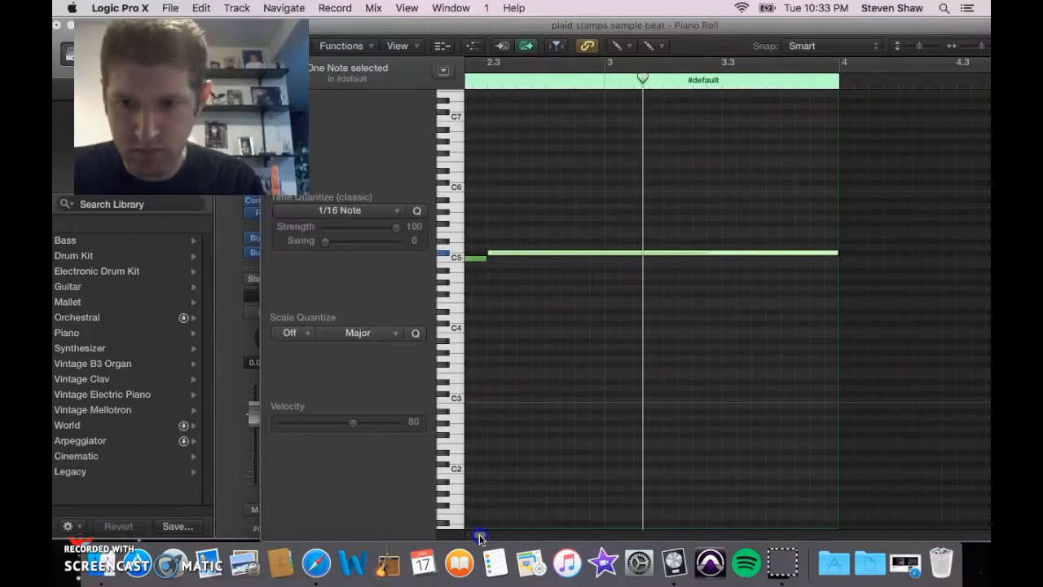
key(space)
Step: Add another, higher long note after the second one in the #default region and play the melody from bar 1
drag(627, 311, 815, 337)
drag(627, 253, 633, 252)
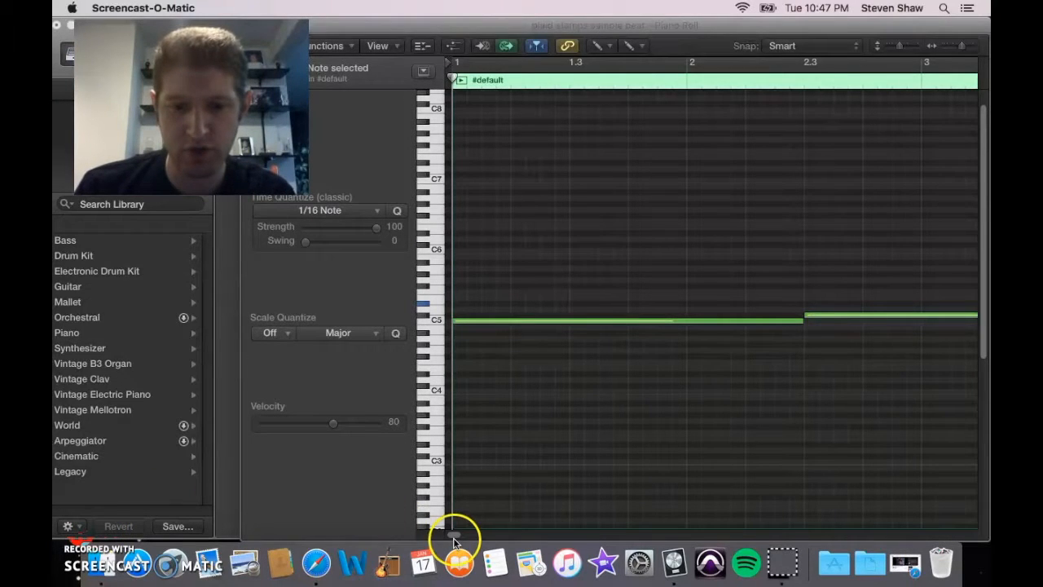
drag(454, 537, 453, 532)
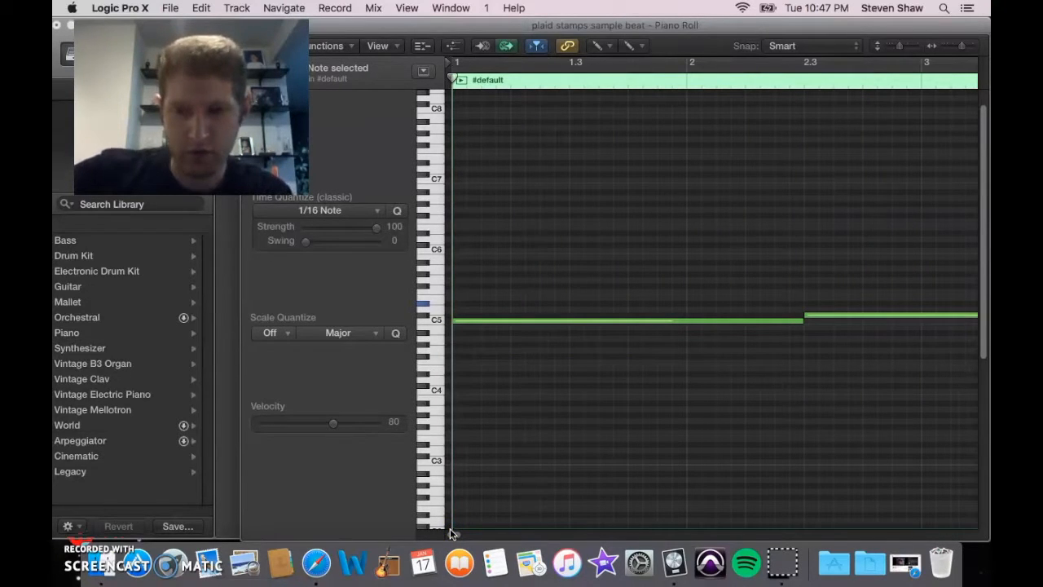
key(space)
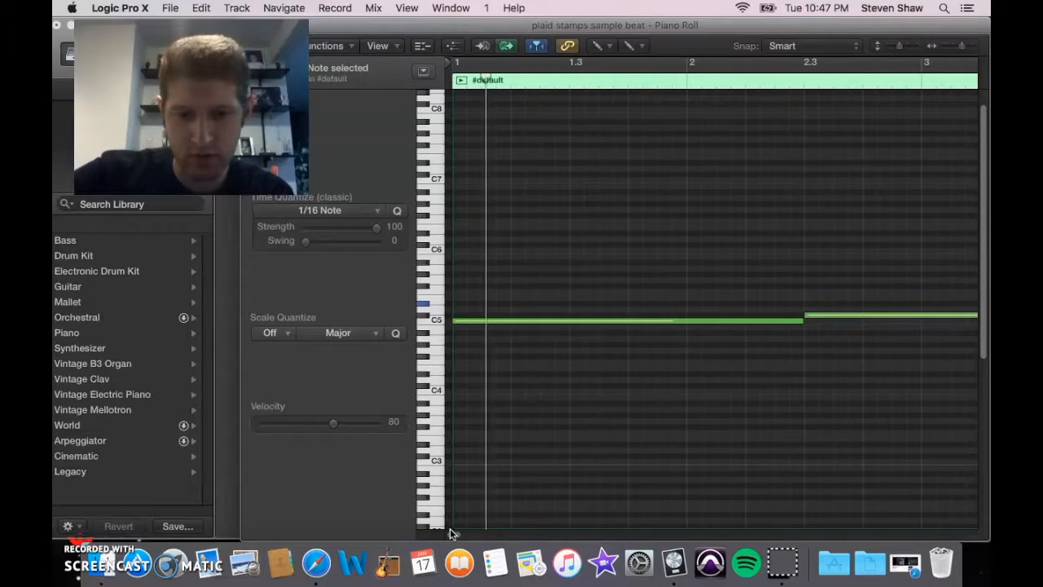
Step: Play the #default melody through to its end at bar 7, raise the volume, and return to the Tracks window
click(455, 535)
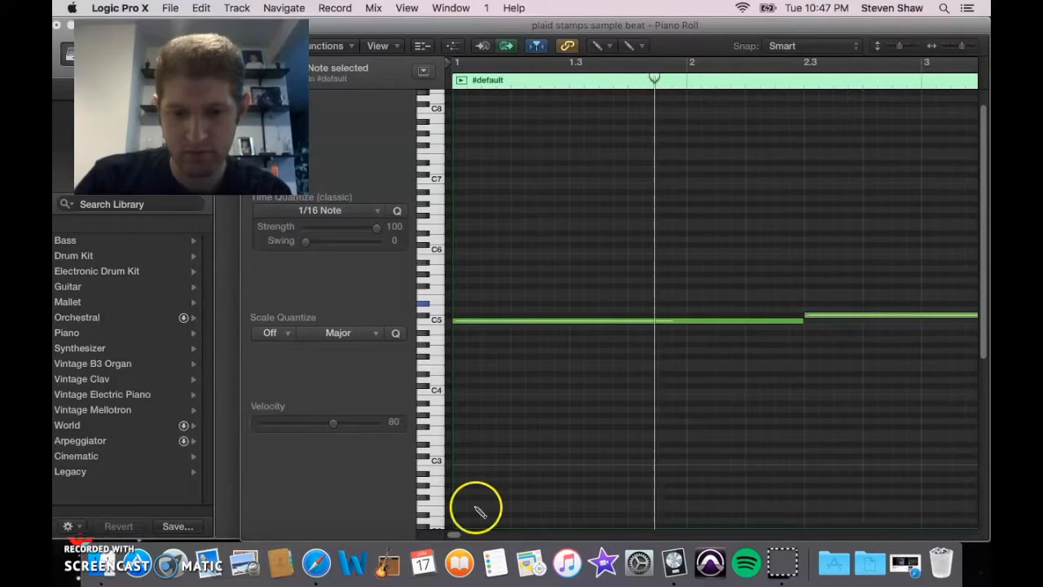
key(XF86AudioRaiseVolume)
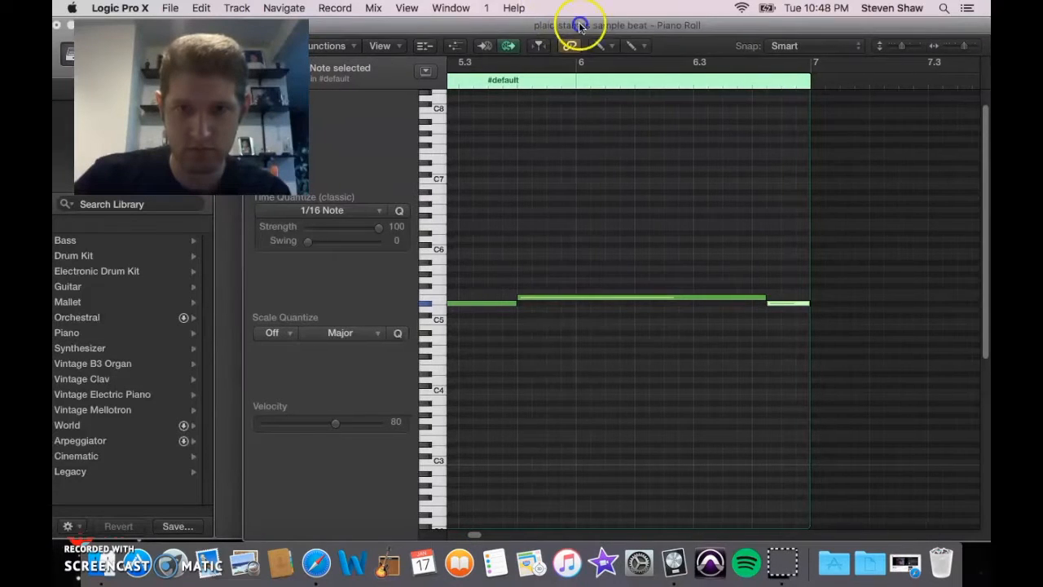
drag(554, 23, 606, 25)
drag(401, 29, 428, 28)
drag(977, 228, 970, 193)
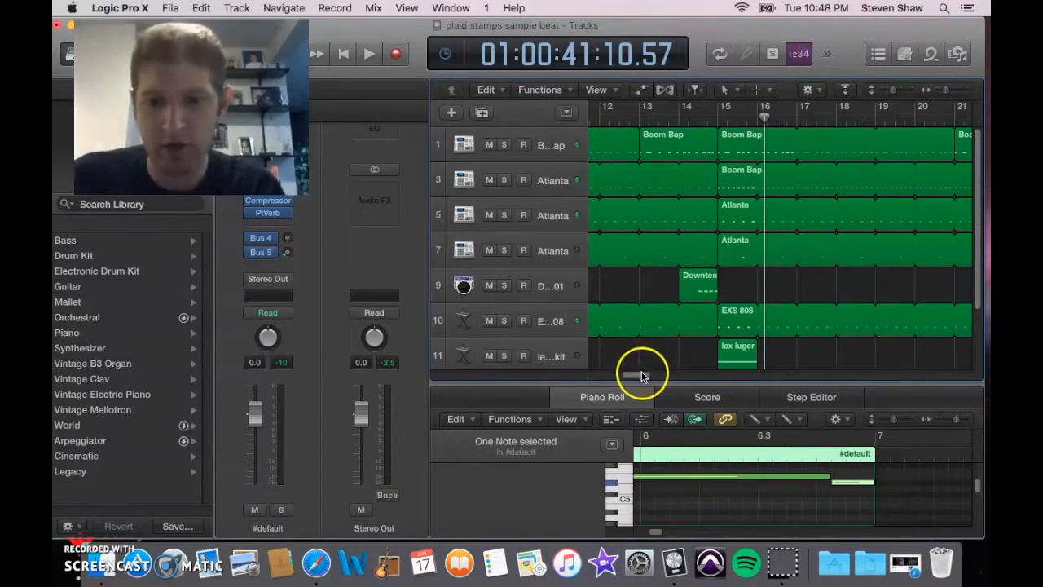
Step: Open the Boom Bap region starting at bar 15 on Atlanta track 3 in a separate Piano Roll window
click(735, 182)
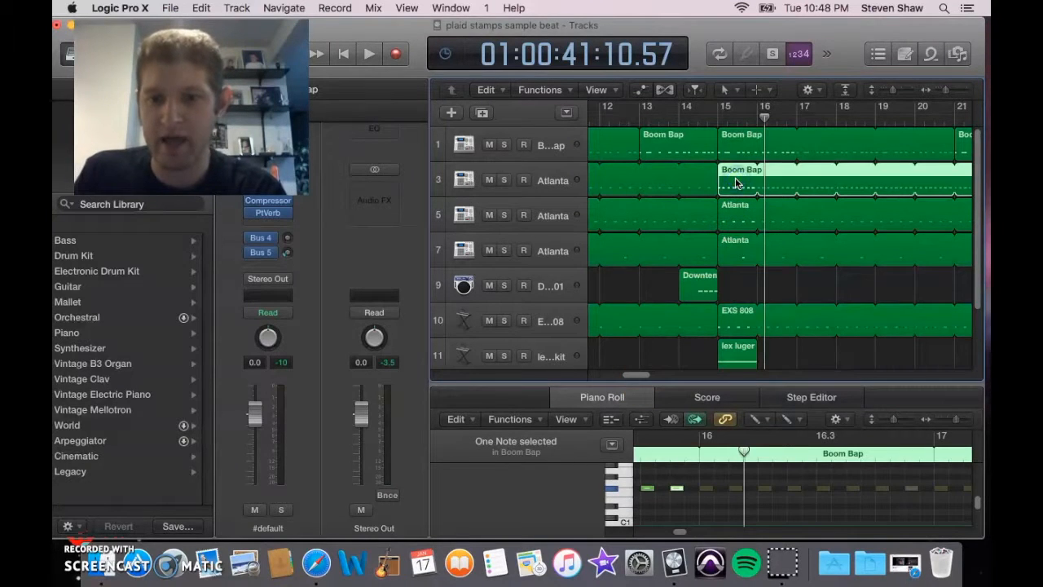
drag(639, 377, 633, 379)
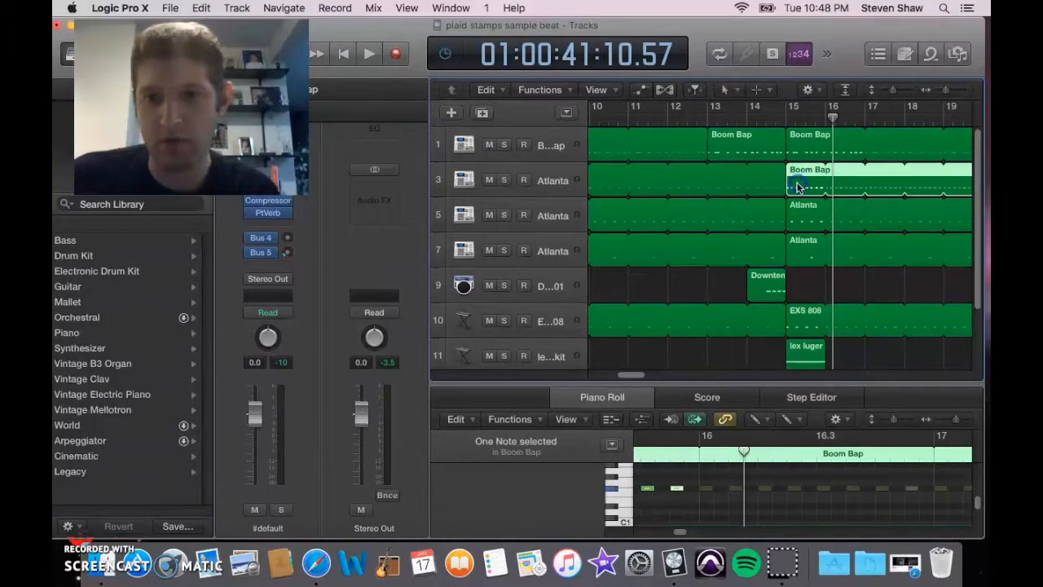
click(451, 8)
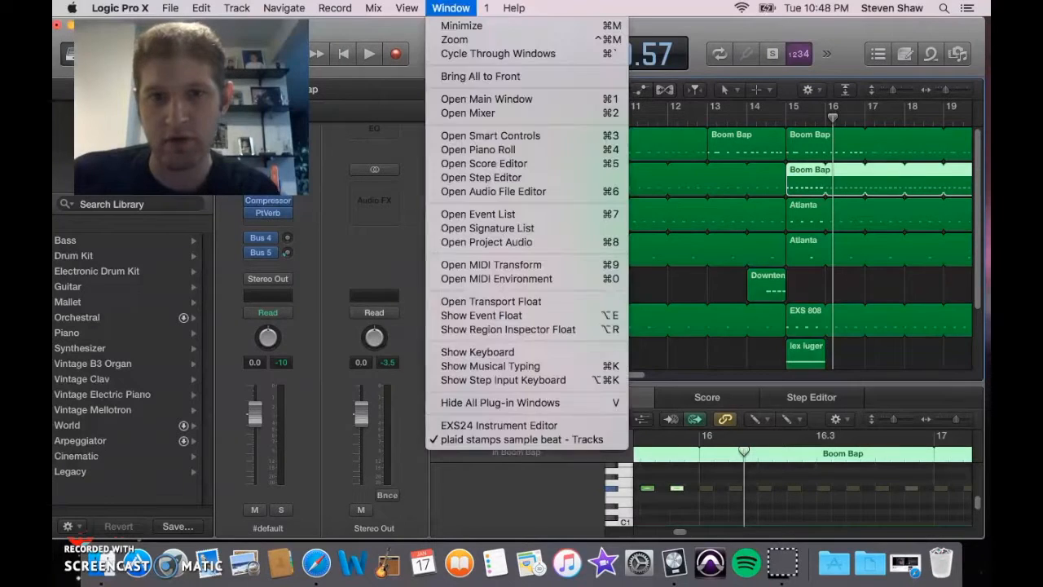
click(476, 150)
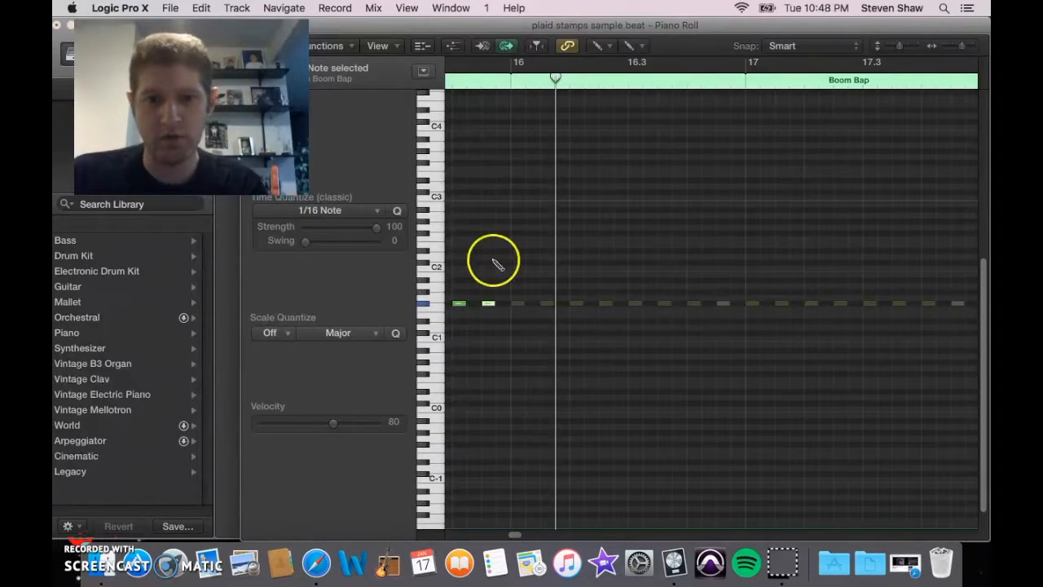
drag(524, 529, 507, 538)
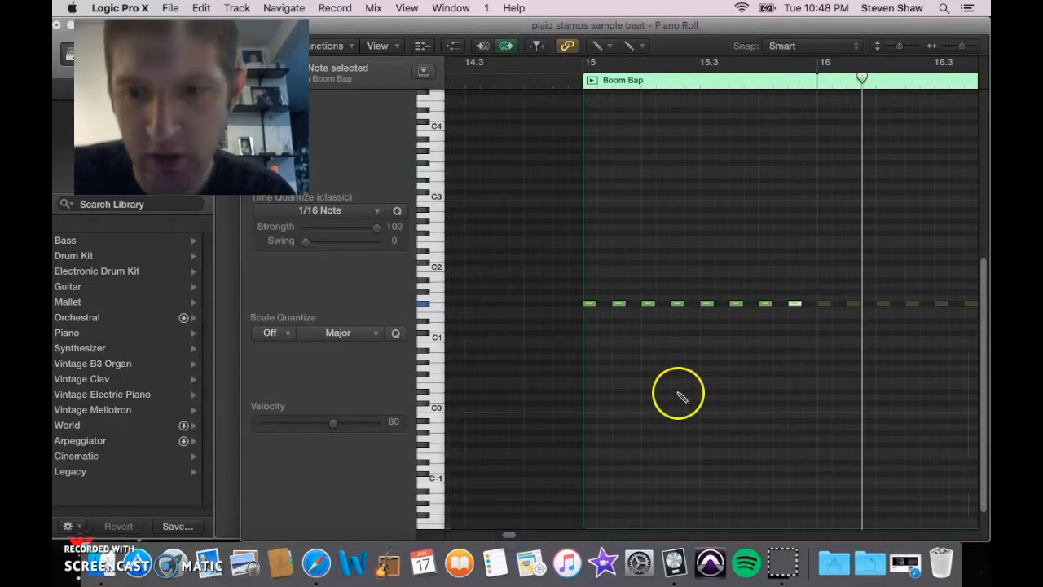
Step: Fill the gaps between the hi-hat notes in the first half of bar 15 with extra notes and audition the pattern
double_click(605, 304)
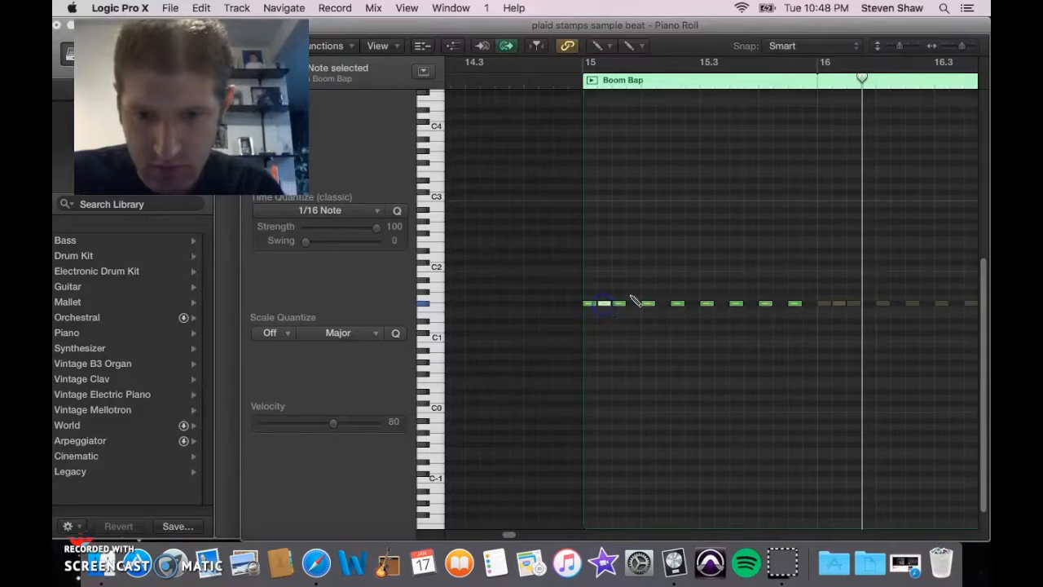
click(580, 81)
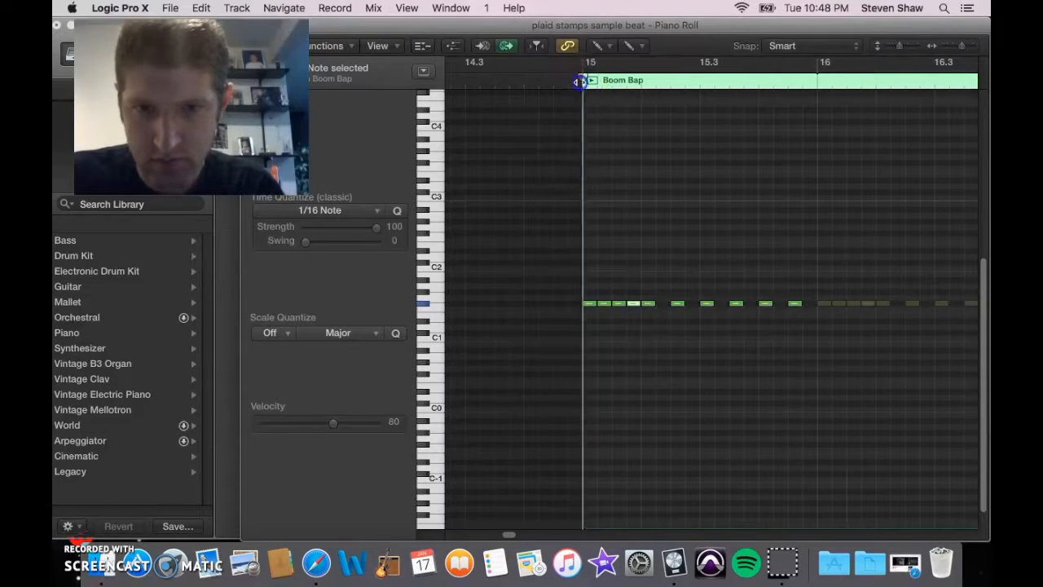
key(space)
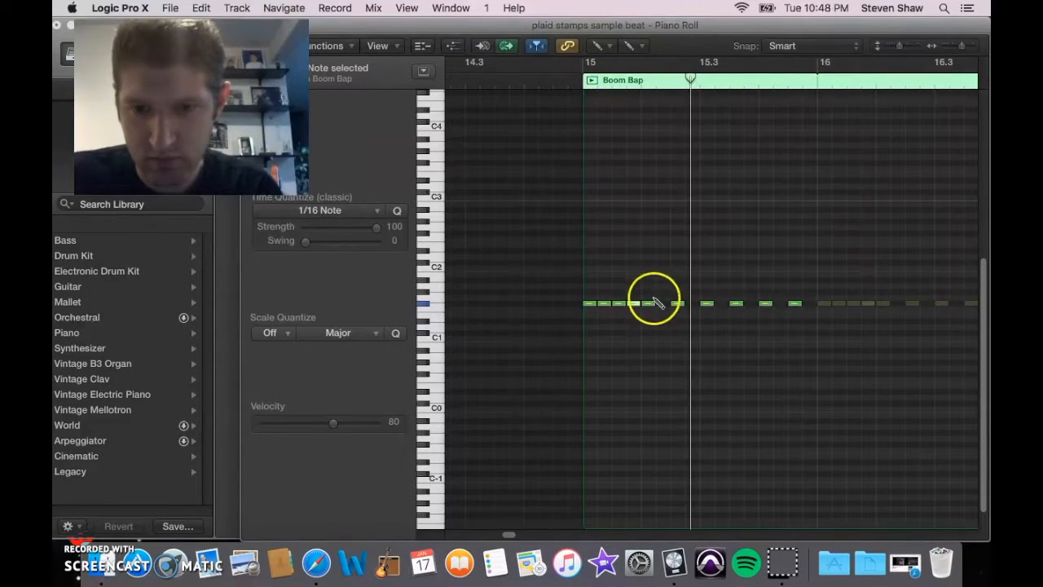
click(694, 303)
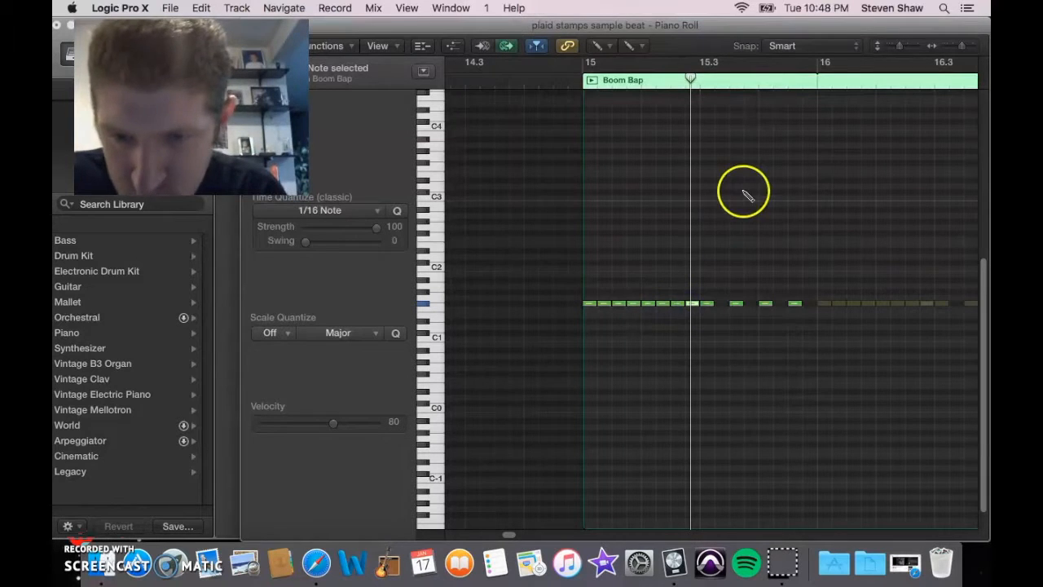
Step: With the Pointer tool, shorten the four notes on the second beat of bar 15 to half their length
click(603, 45)
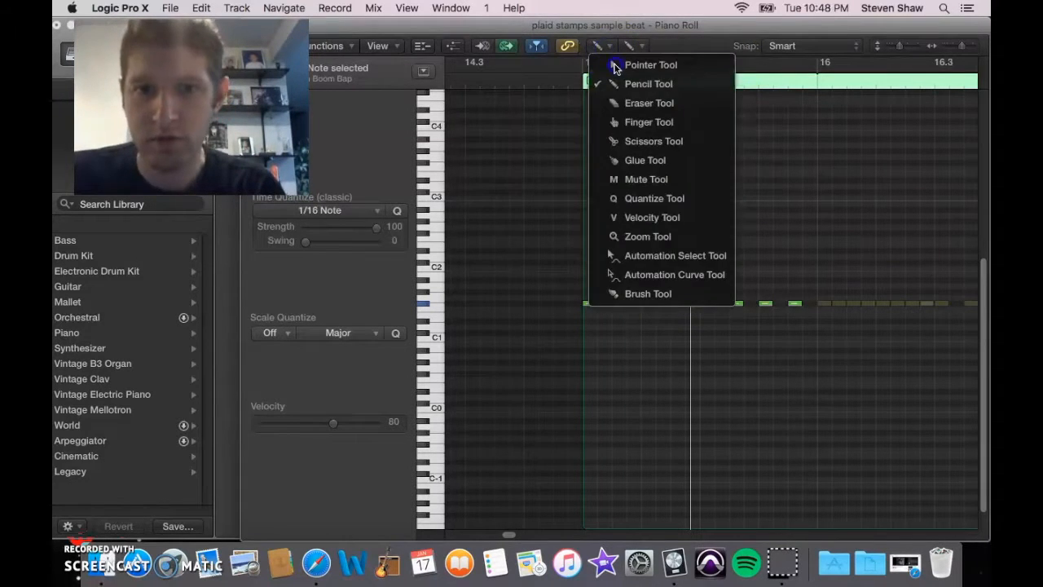
click(603, 65)
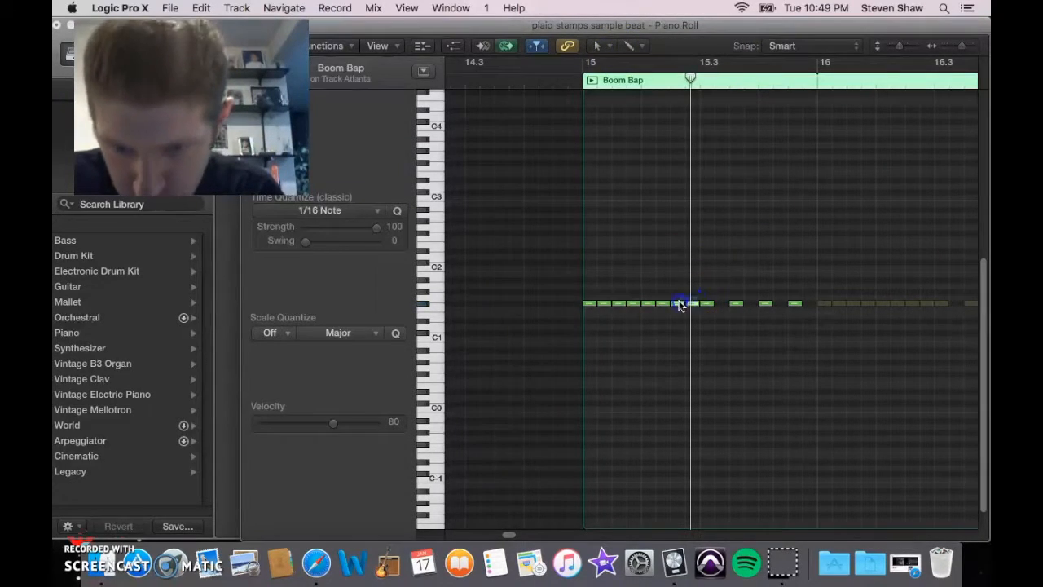
drag(656, 311, 690, 305)
Step: Copy the four shortened notes, place the copies in the gaps between them to form a roll, and play from bar 15
drag(505, 317, 450, 305)
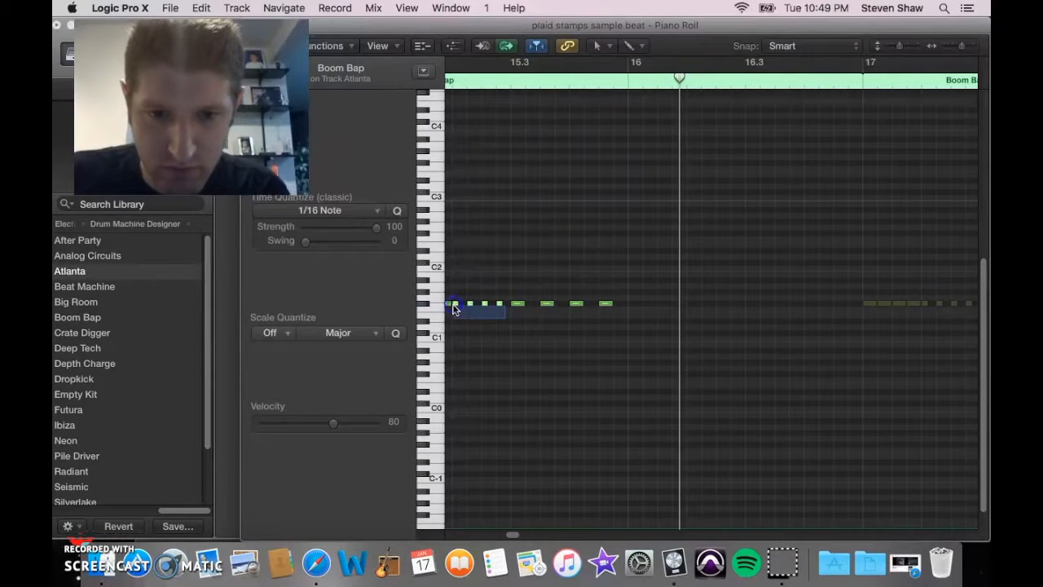
click(201, 9)
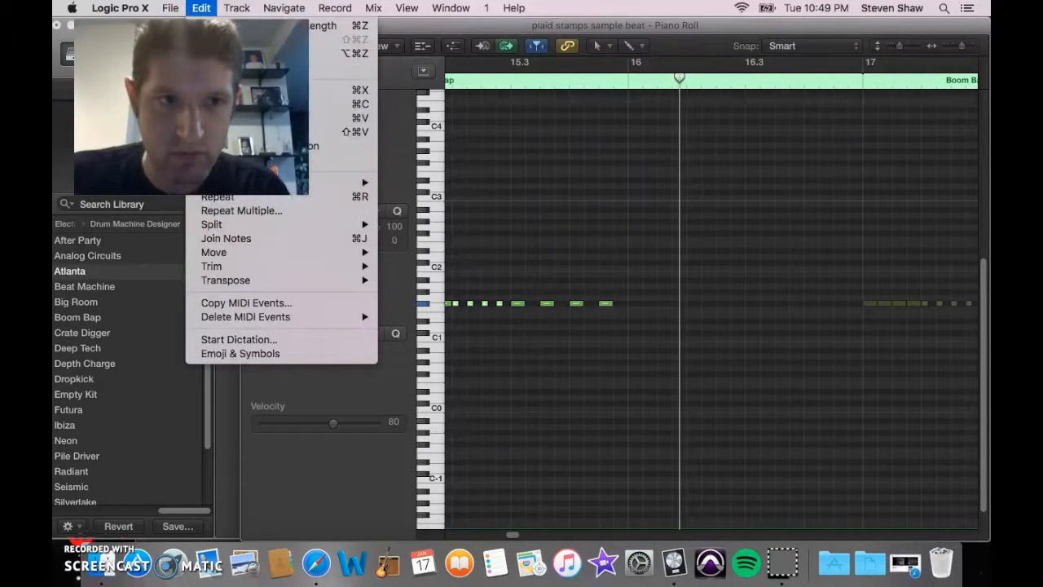
click(260, 102)
click(201, 8)
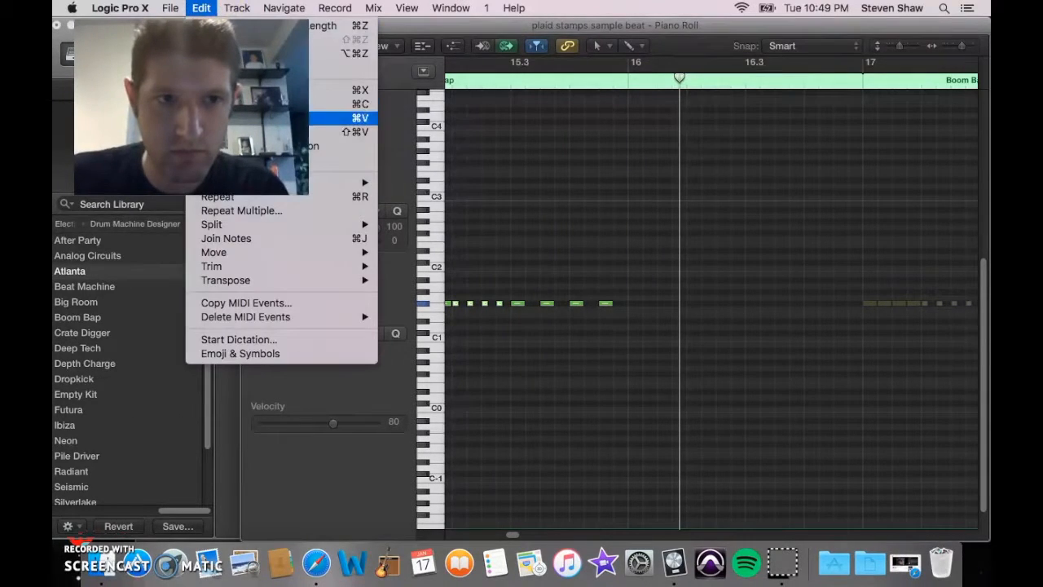
click(326, 118)
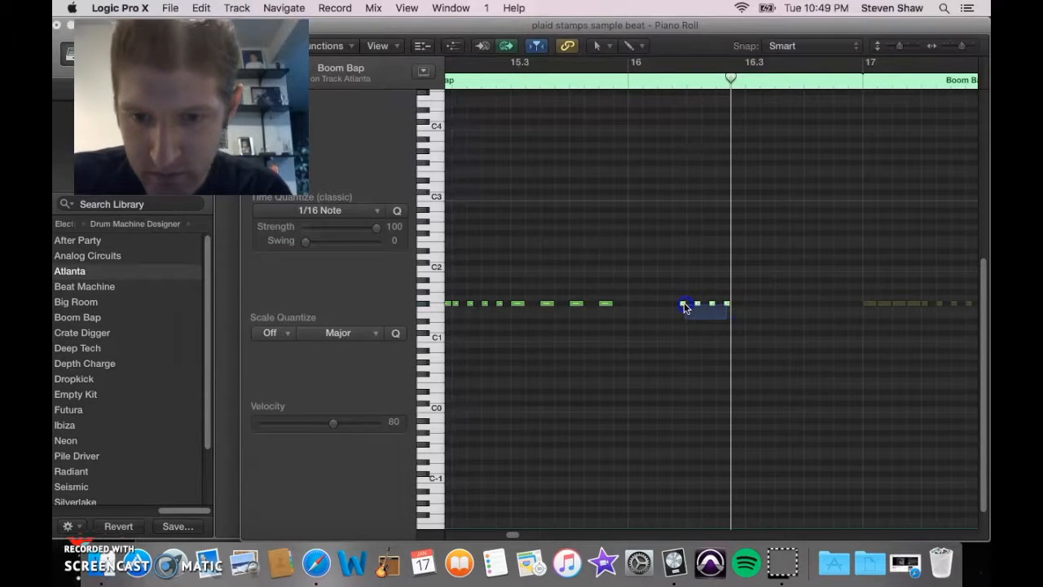
drag(683, 307, 462, 304)
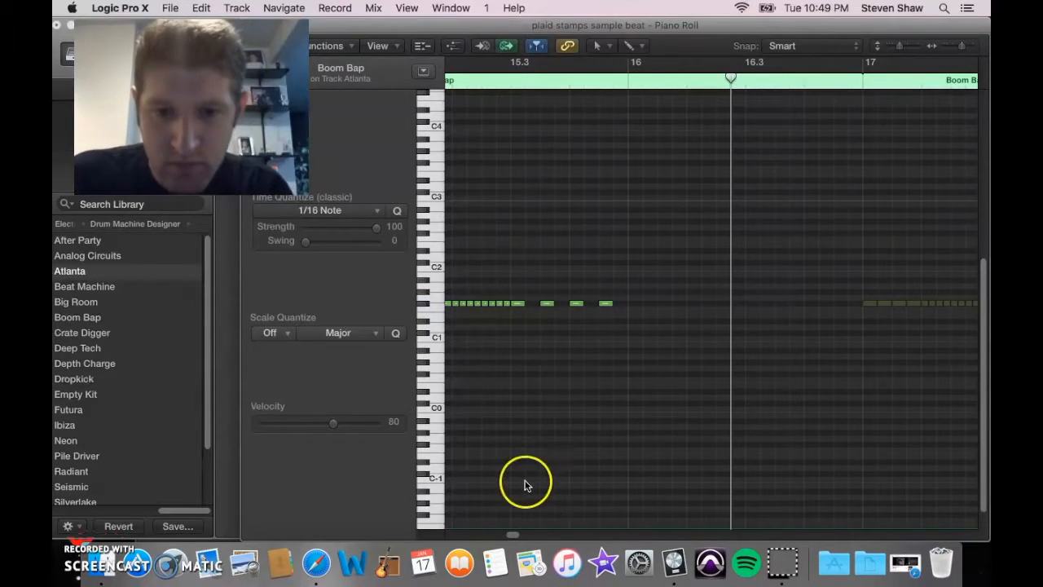
scroll(512, 534, left, 5)
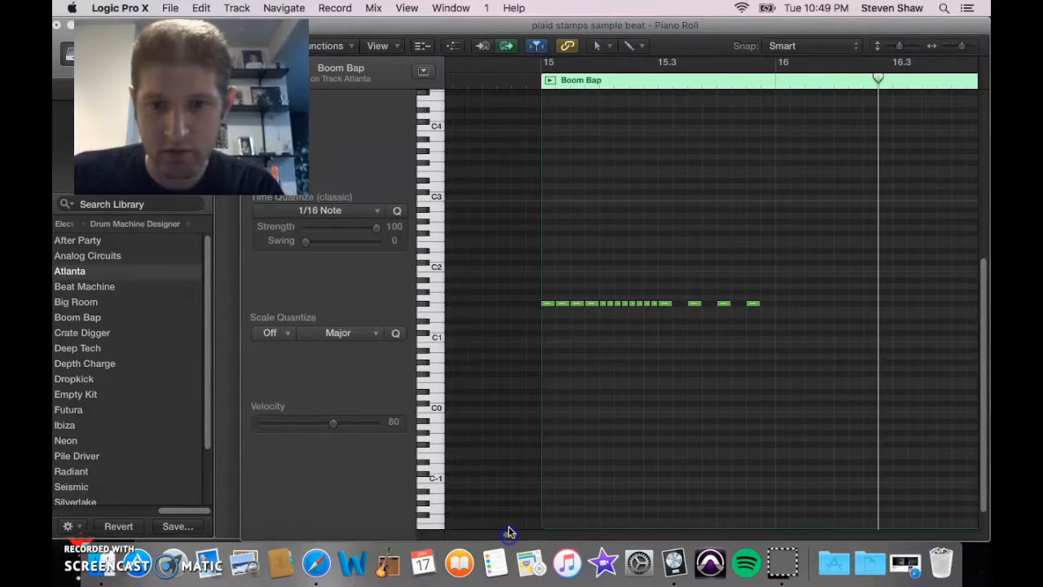
click(540, 69)
key(space)
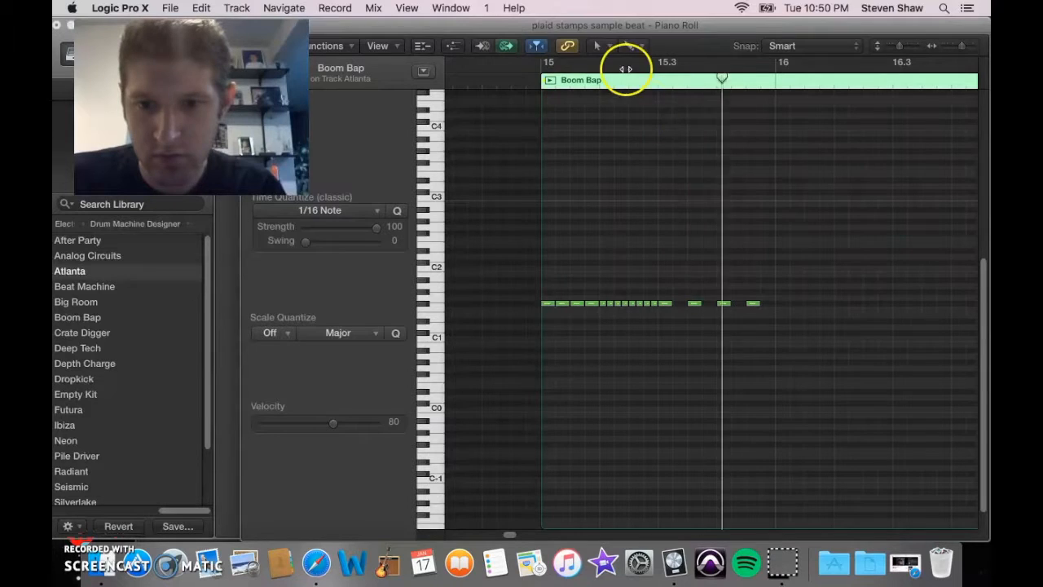
Step: With the Pencil tool, fill the remaining gaps in the second half of bar 15 with notes and play the pattern
click(603, 51)
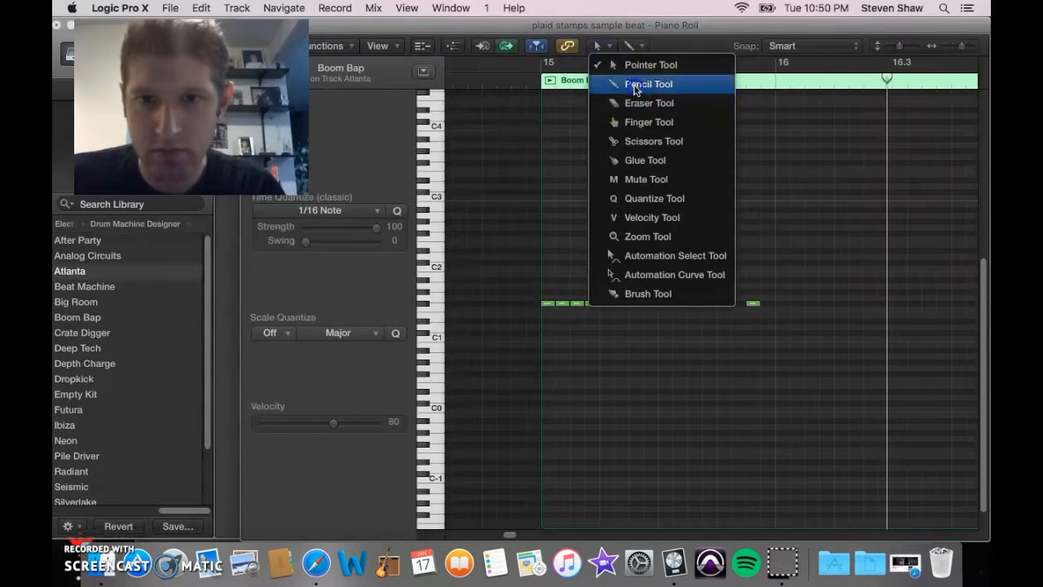
click(628, 81)
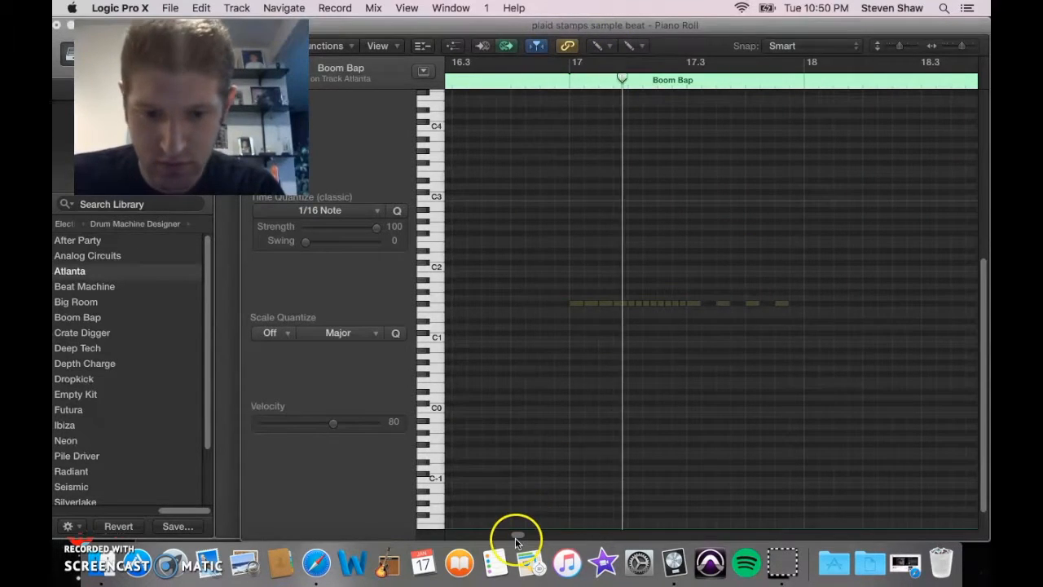
key(space)
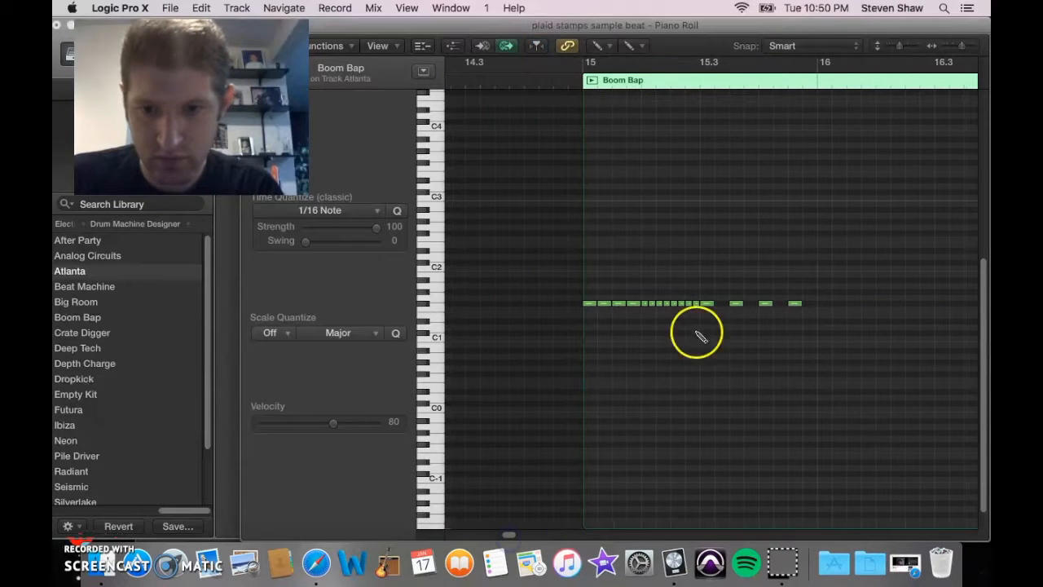
click(720, 305)
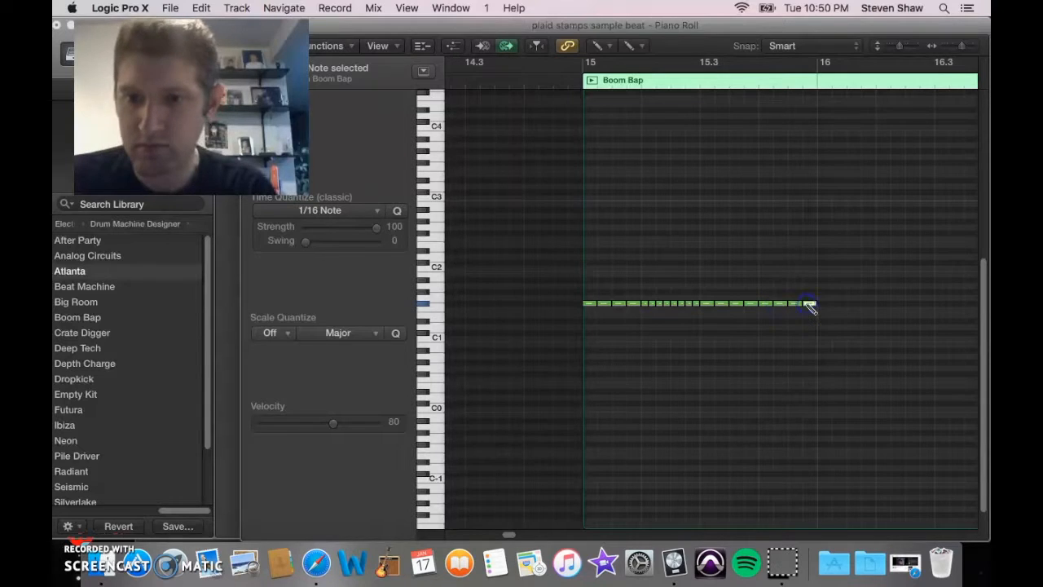
key(space)
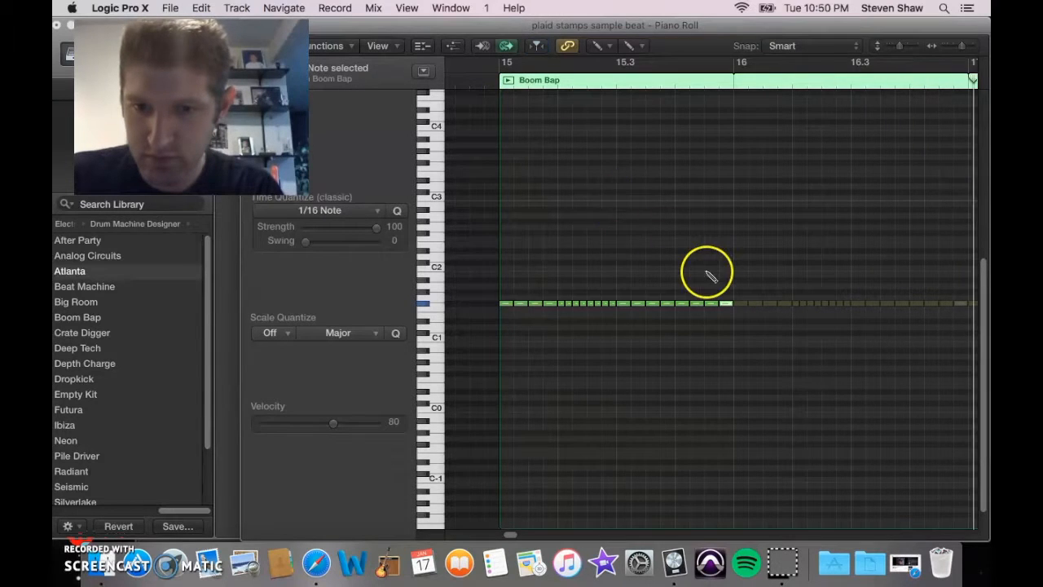
Step: With the Pointer tool, select the whole roll of short notes on the second beat of bar 15 and copy it
click(598, 47)
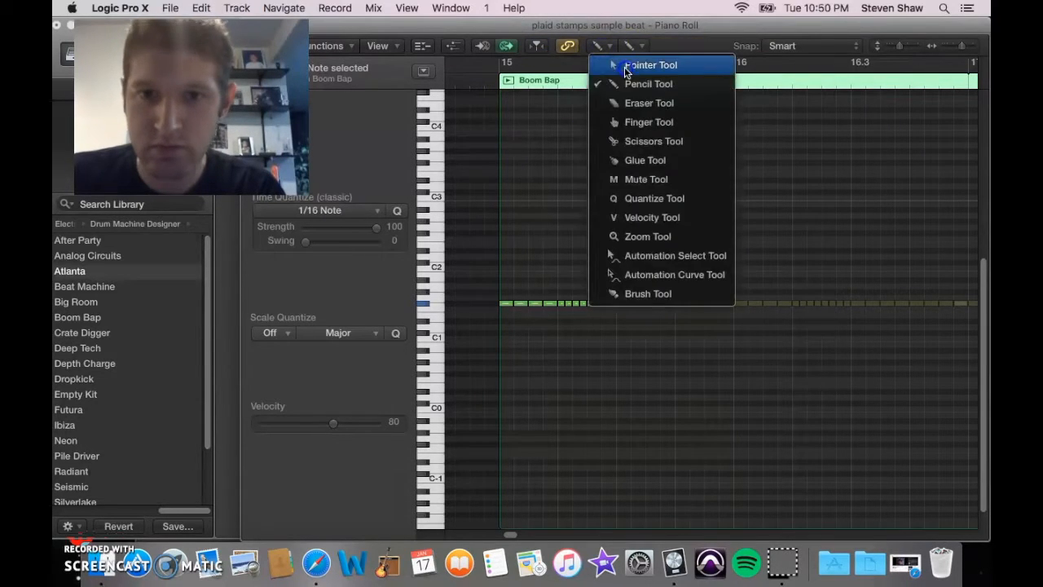
click(626, 66)
click(694, 260)
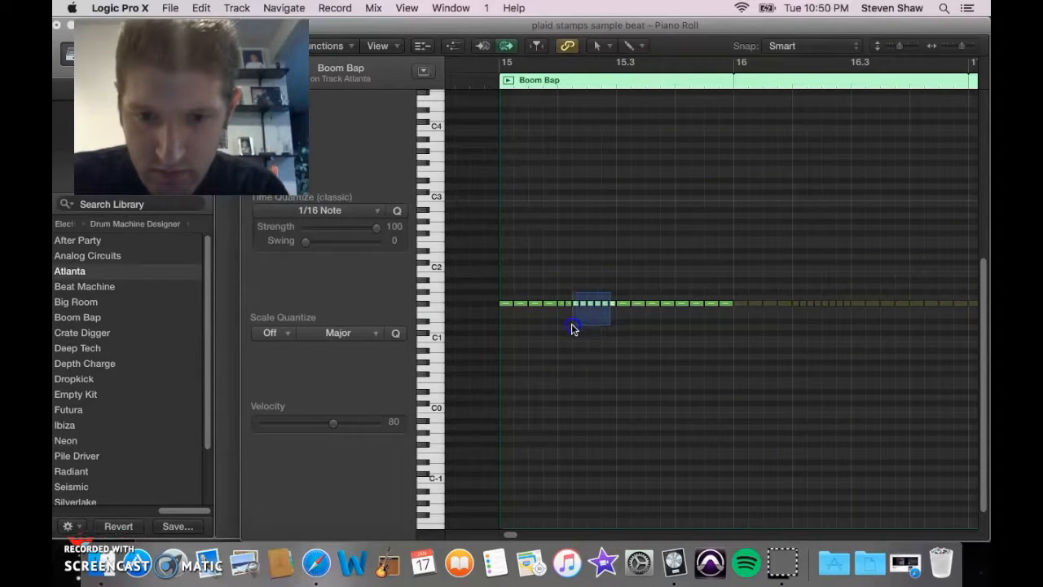
drag(561, 328, 560, 328)
click(201, 7)
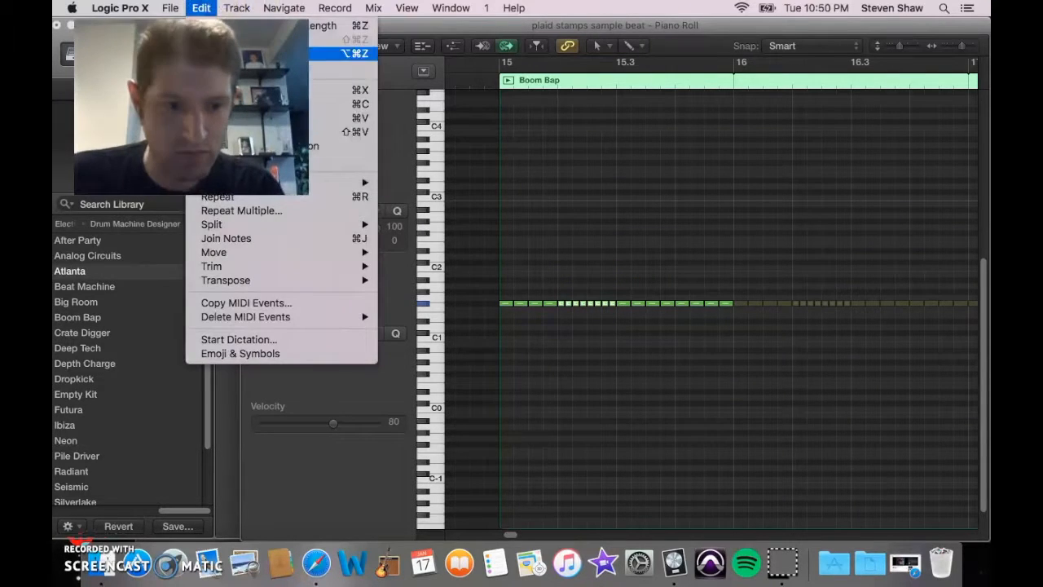
click(269, 90)
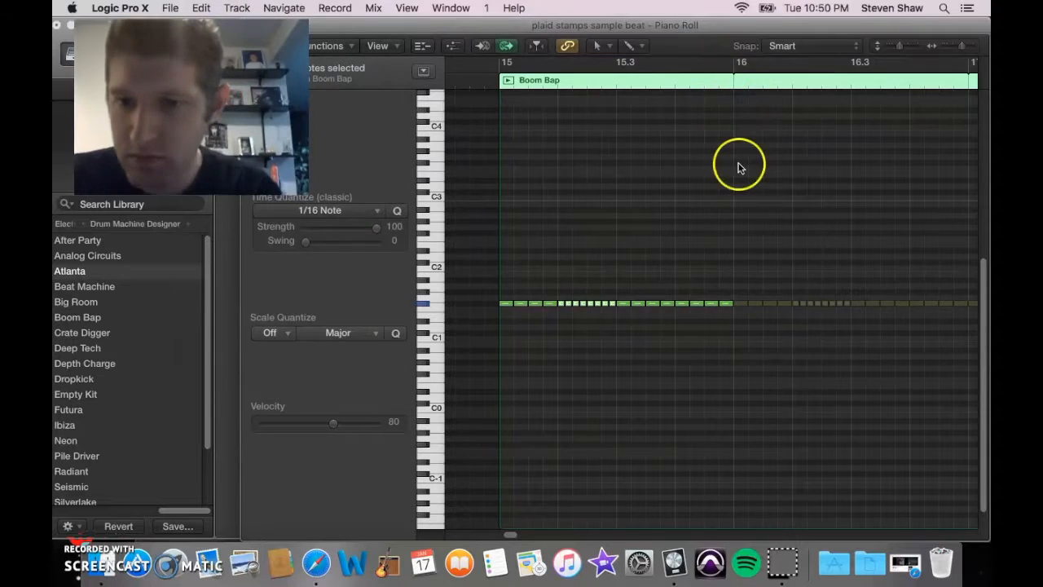
Step: Replace the last four notes of bar 15 with the copied roll of short notes and play from bar 15
drag(683, 325, 680, 324)
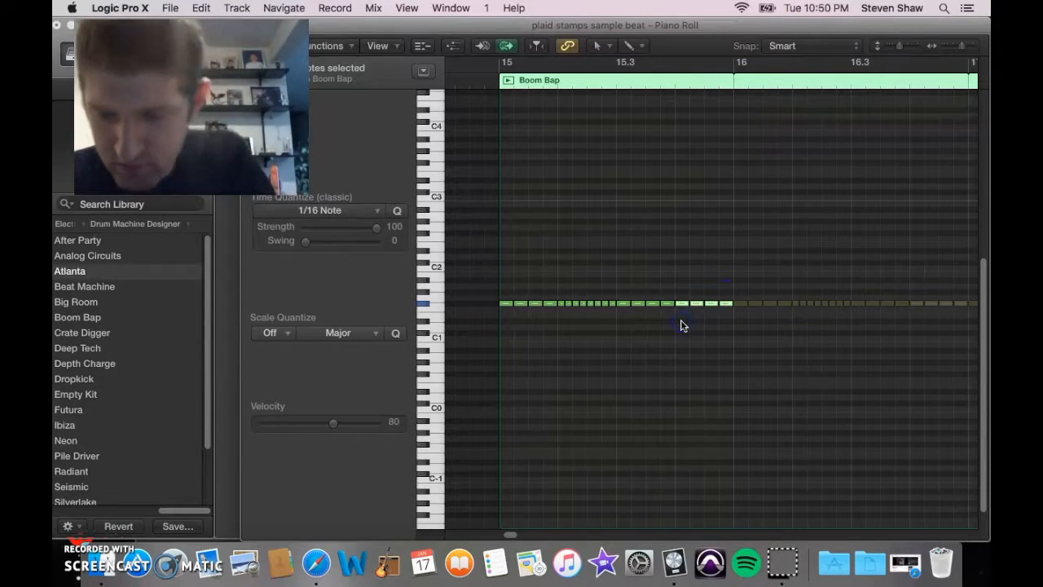
key(Delete)
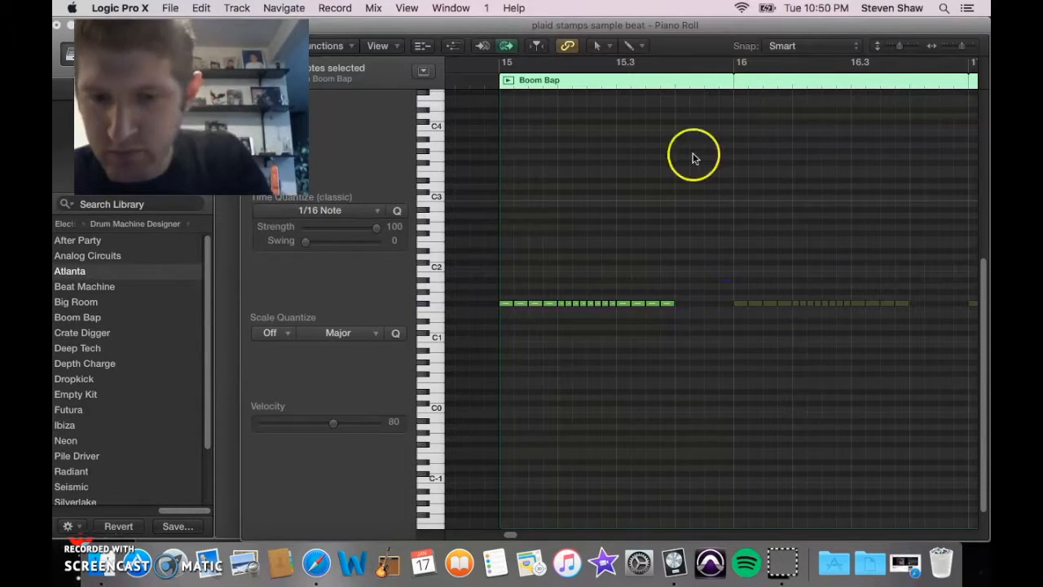
click(679, 82)
click(203, 10)
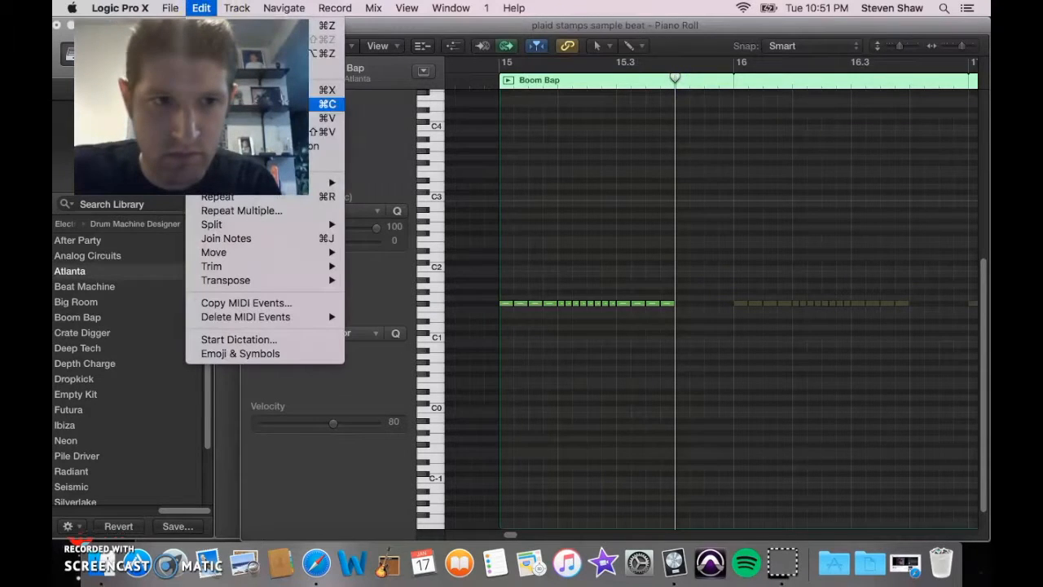
click(326, 118)
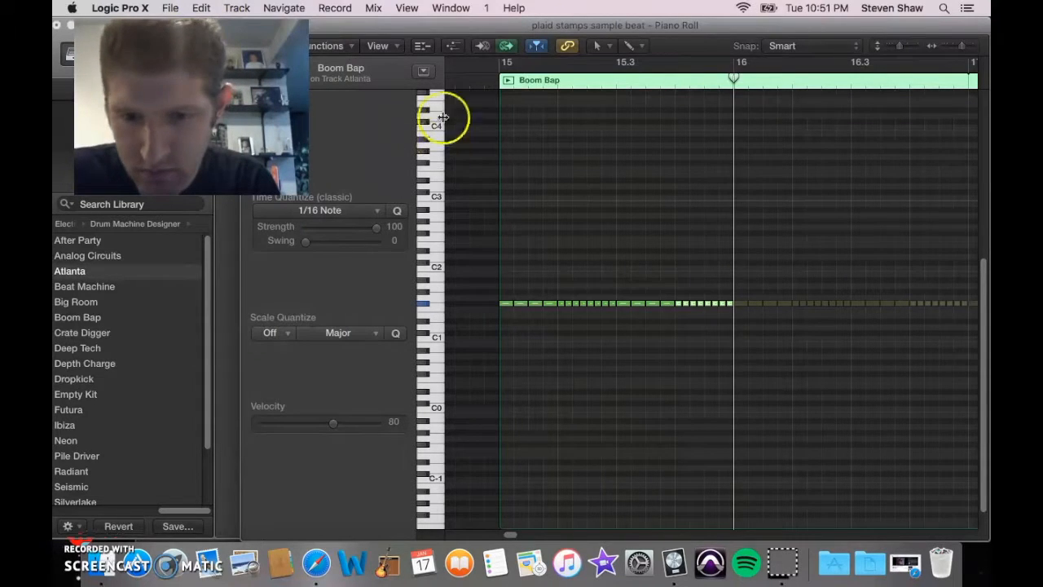
click(500, 88)
key(space)
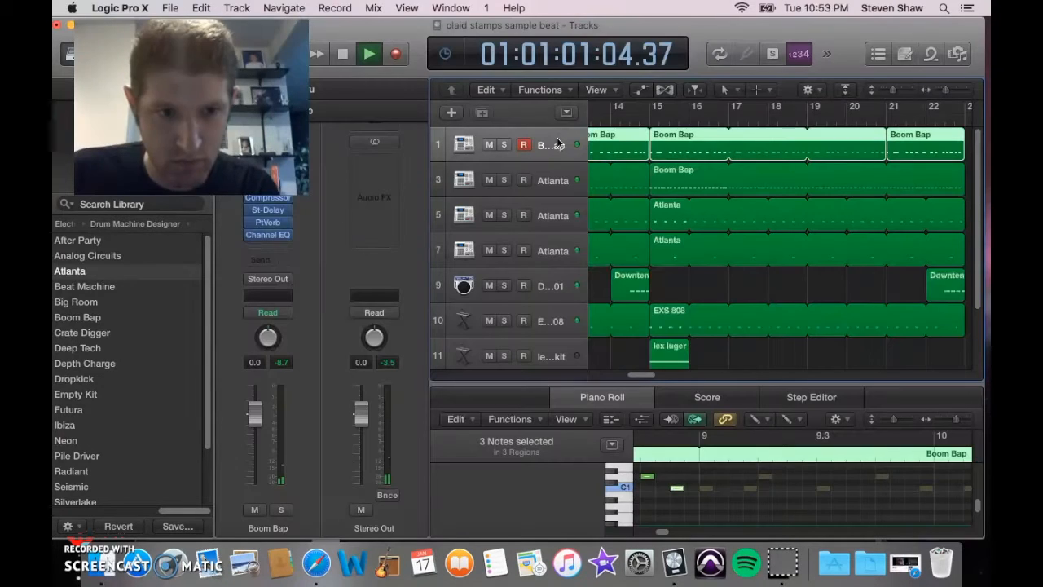
click(557, 144)
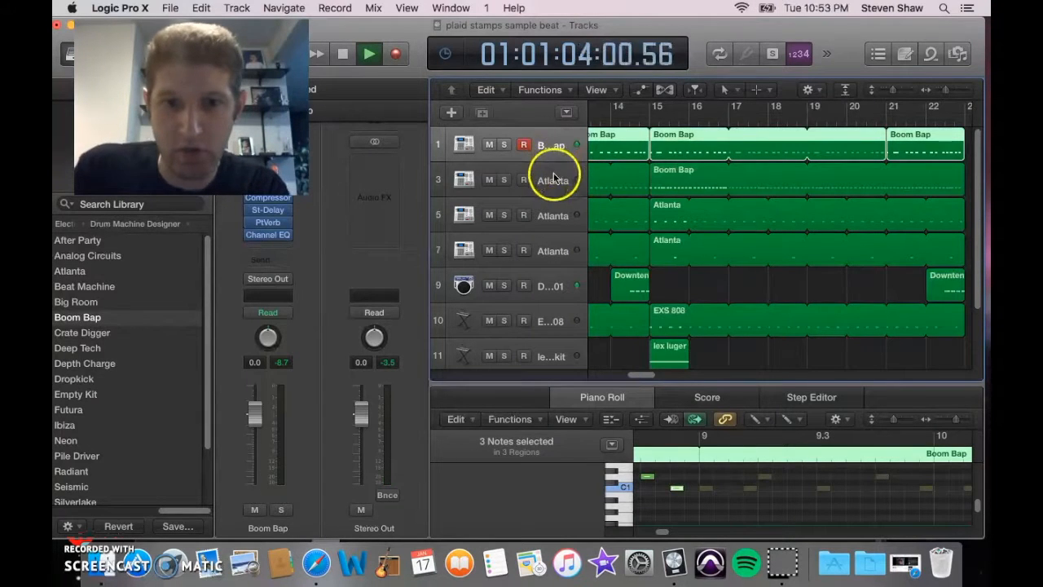
click(551, 179)
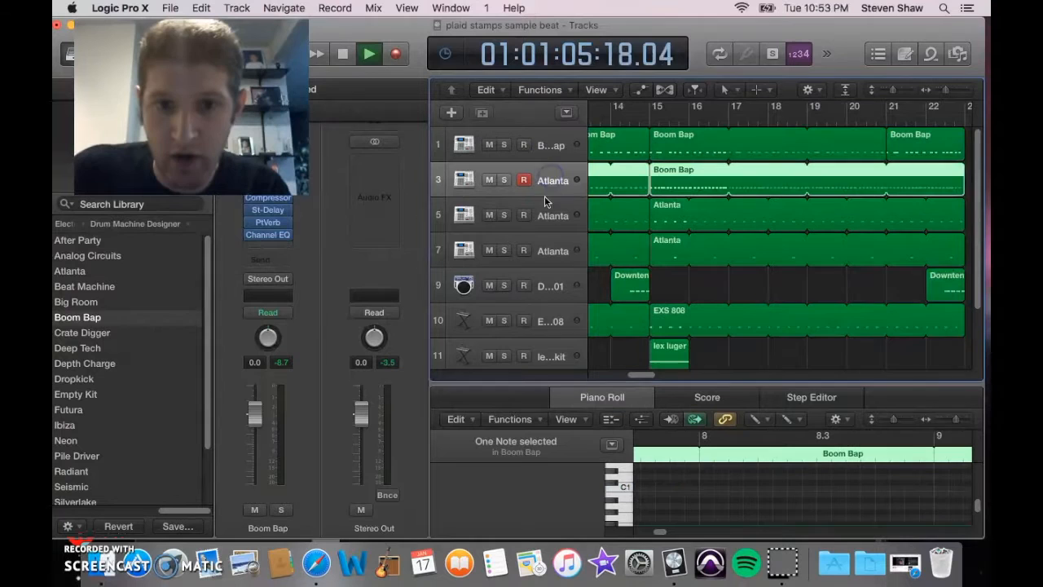
click(544, 215)
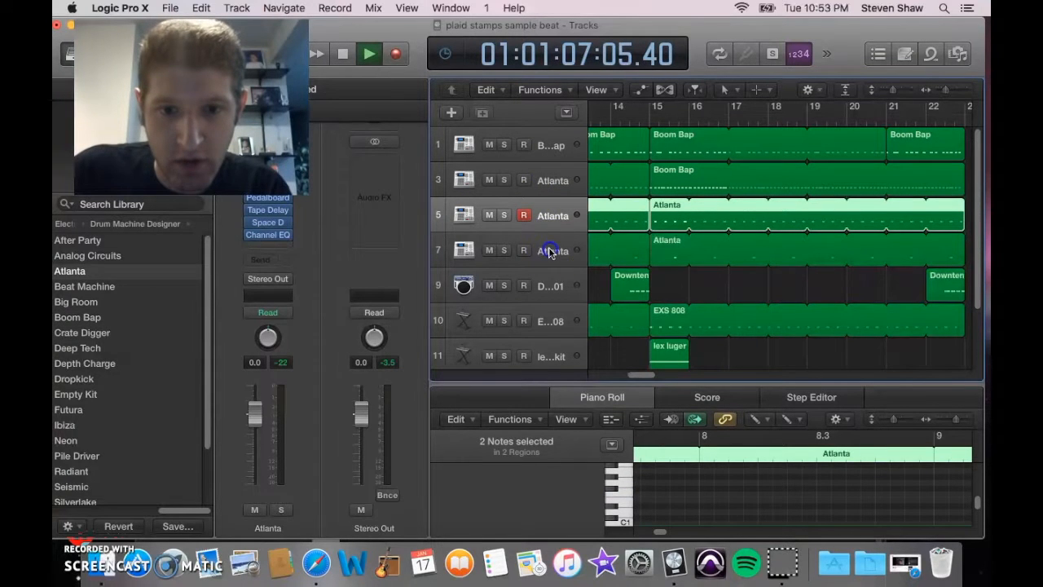
click(550, 250)
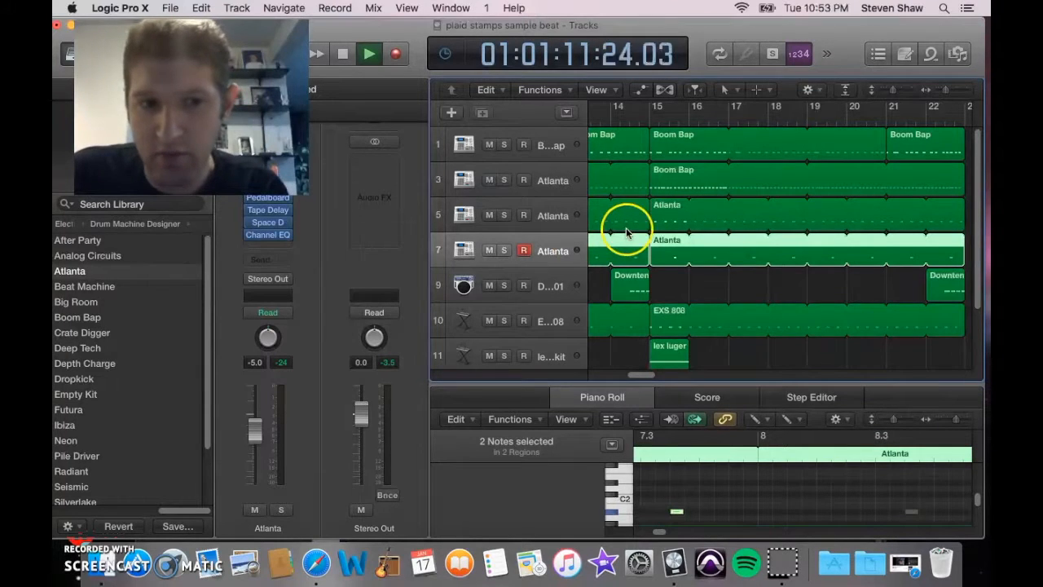
click(713, 283)
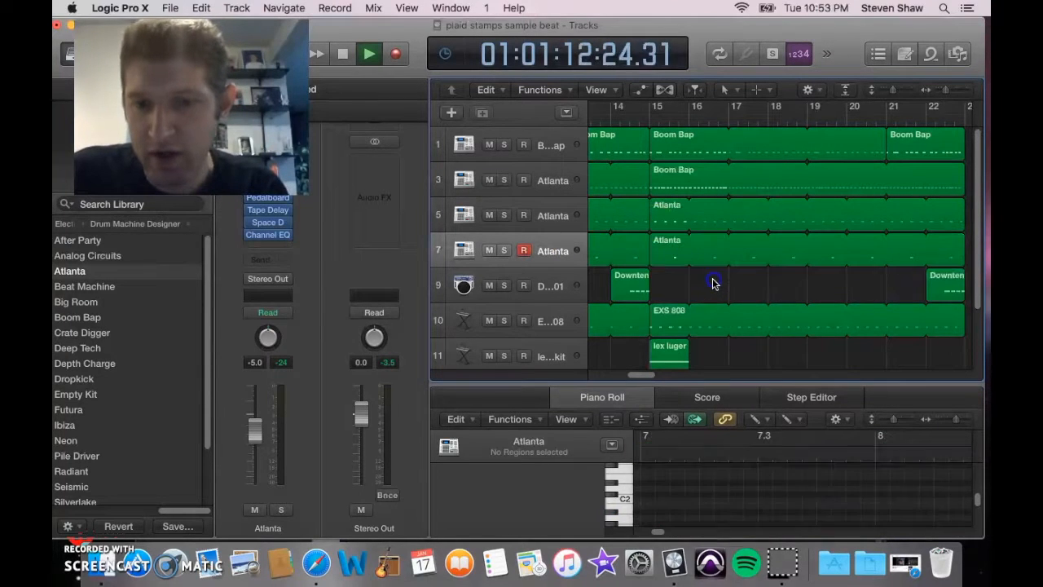
Step: In the hi-hat Boom Bap region starting at bar 15, use the Pointer tool to delete the first eight short roll notes from 16.3
click(703, 192)
drag(676, 533, 681, 535)
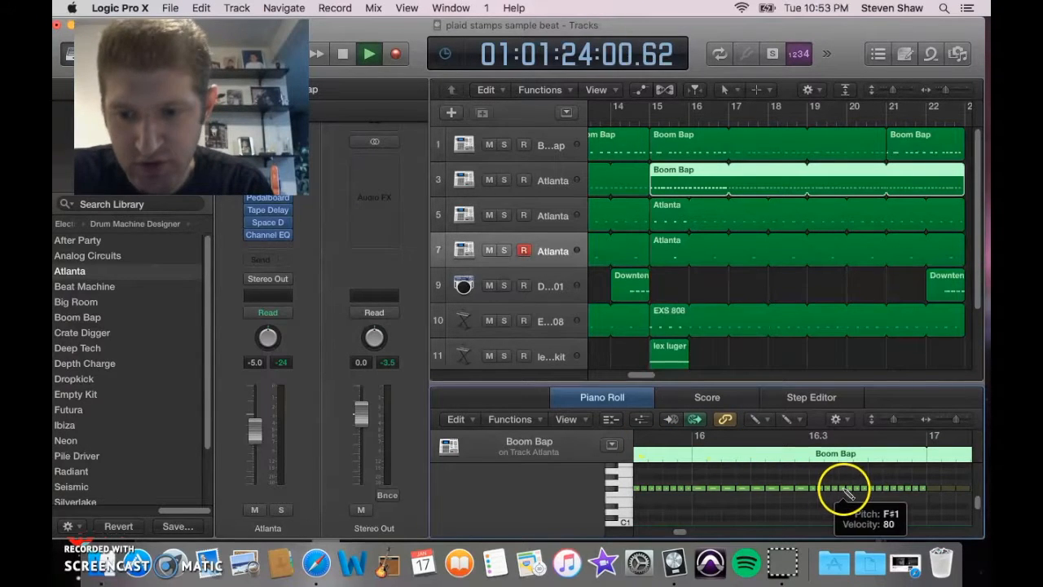
click(766, 420)
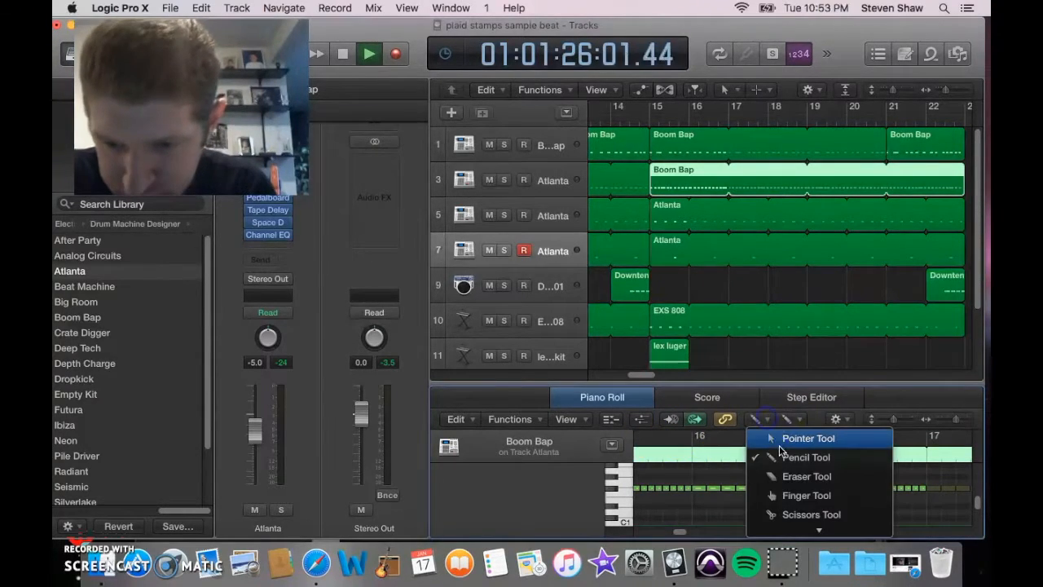
click(782, 437)
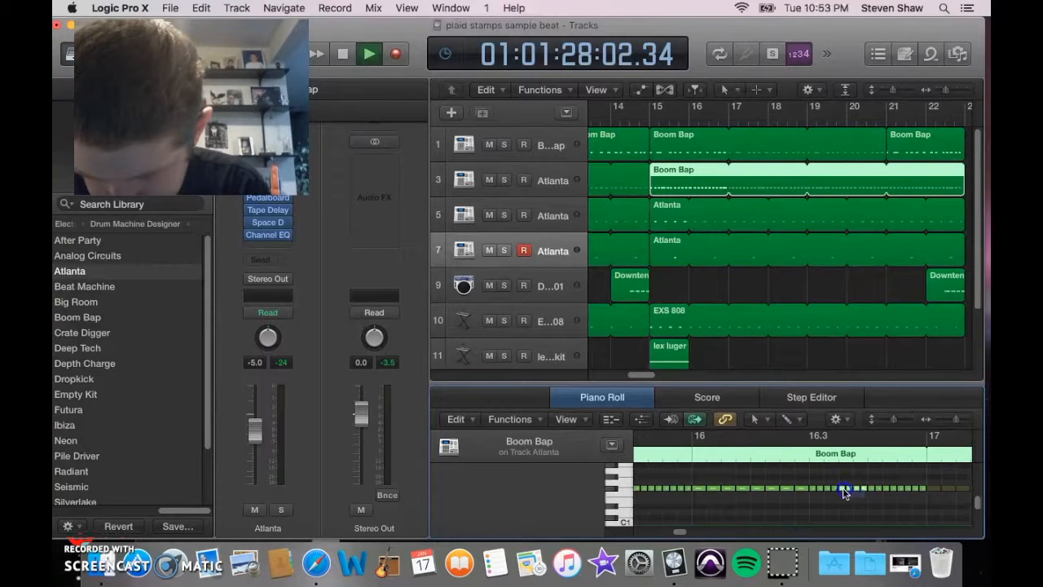
drag(815, 490, 815, 491)
key(Delete)
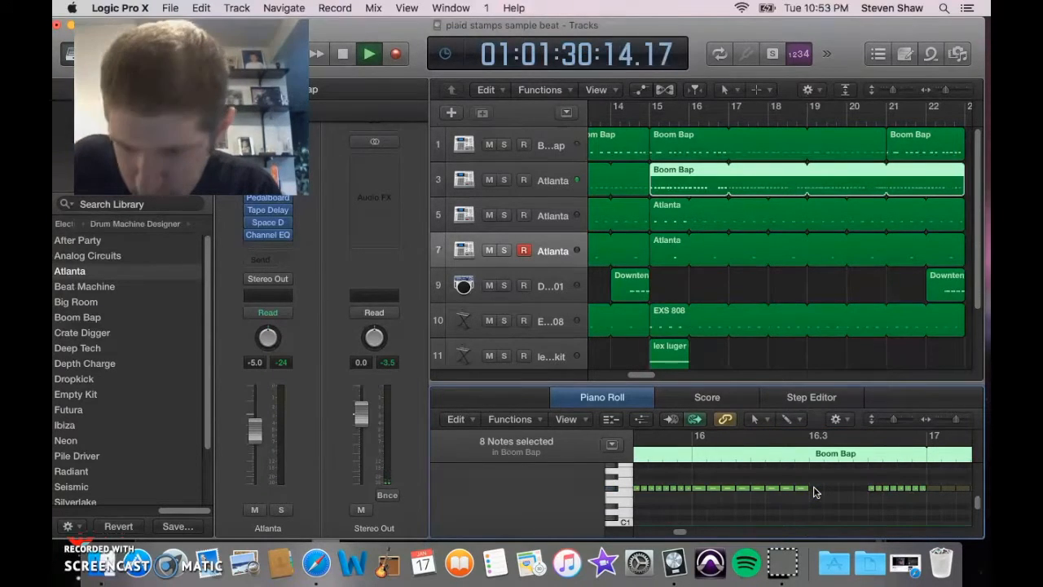
Step: With the Pencil tool, fill the gap after 16.3 with regular-length hi-hat notes and play from bar 16
click(756, 422)
click(789, 455)
click(817, 489)
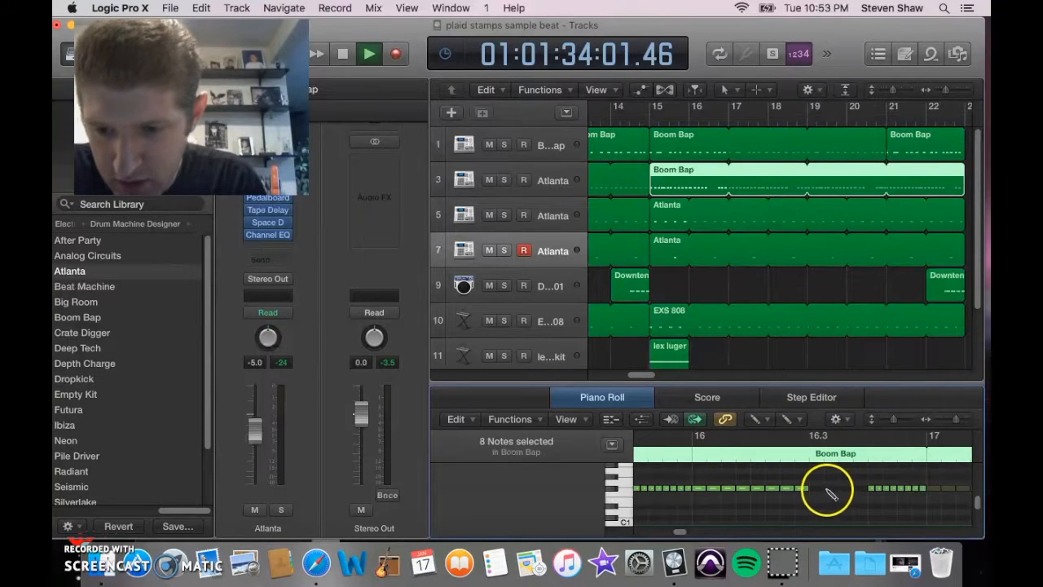
click(844, 490)
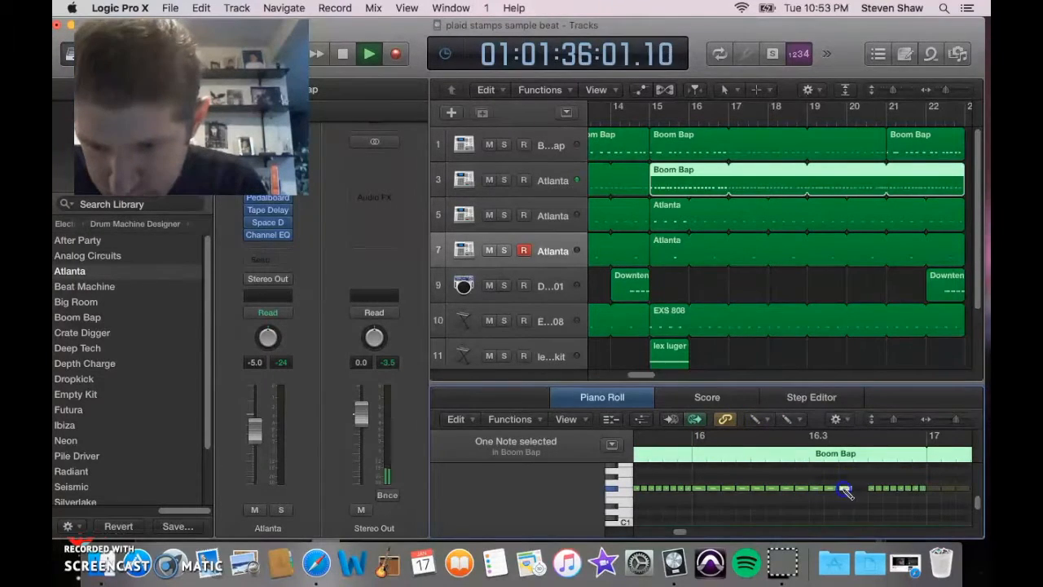
click(687, 457)
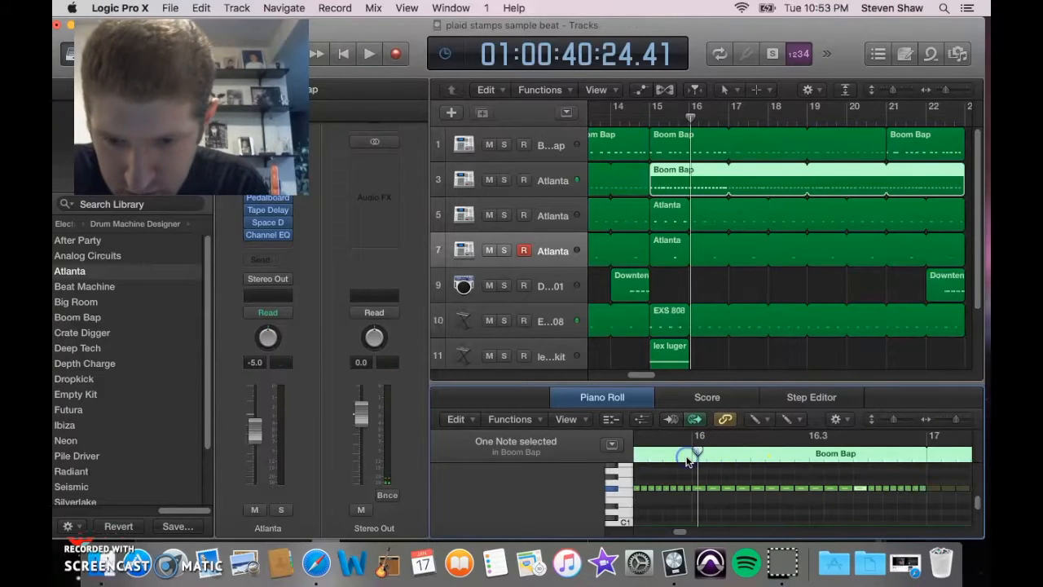
key(space)
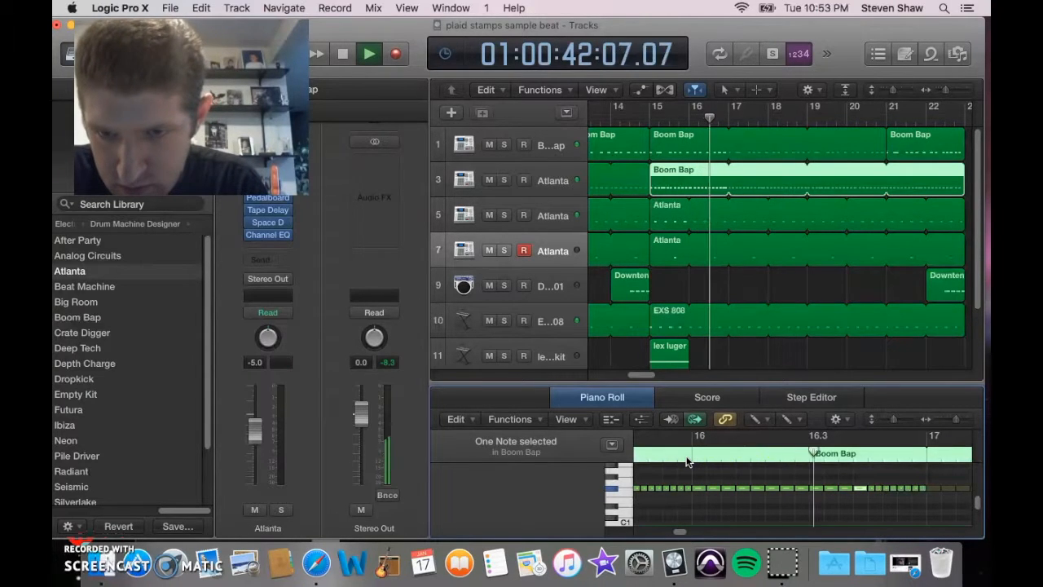
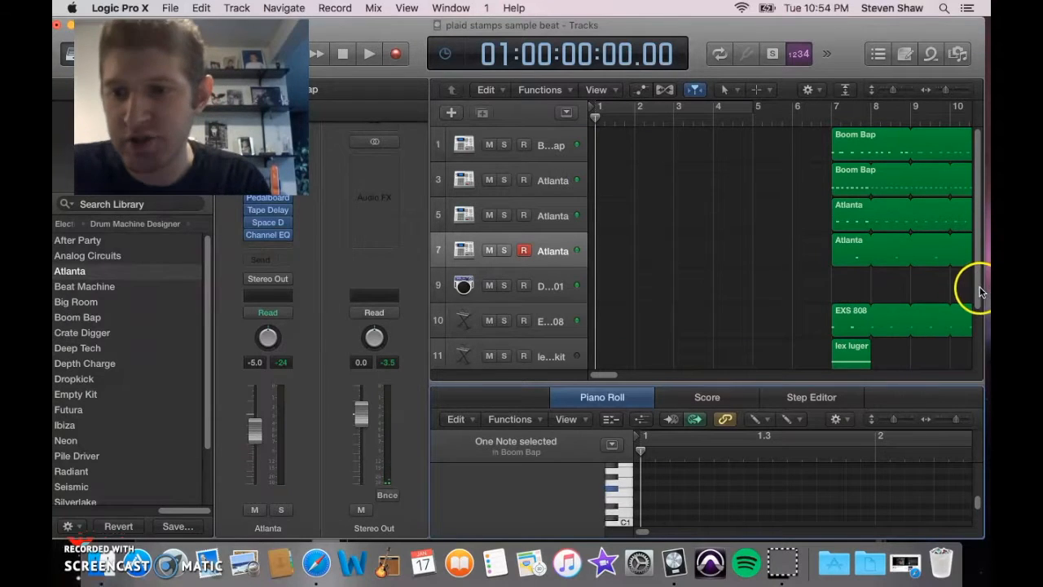
Step: Copy the Downtempo Kit 01 fill region at bar 14, select its track, and return to the start of the project
scroll(976, 318, down, 3)
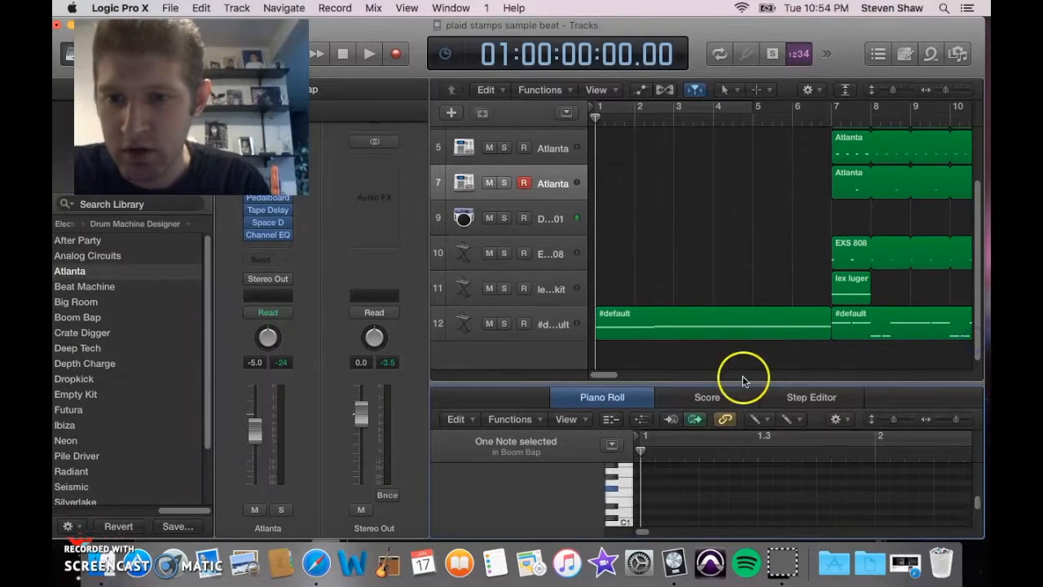
drag(615, 376, 642, 383)
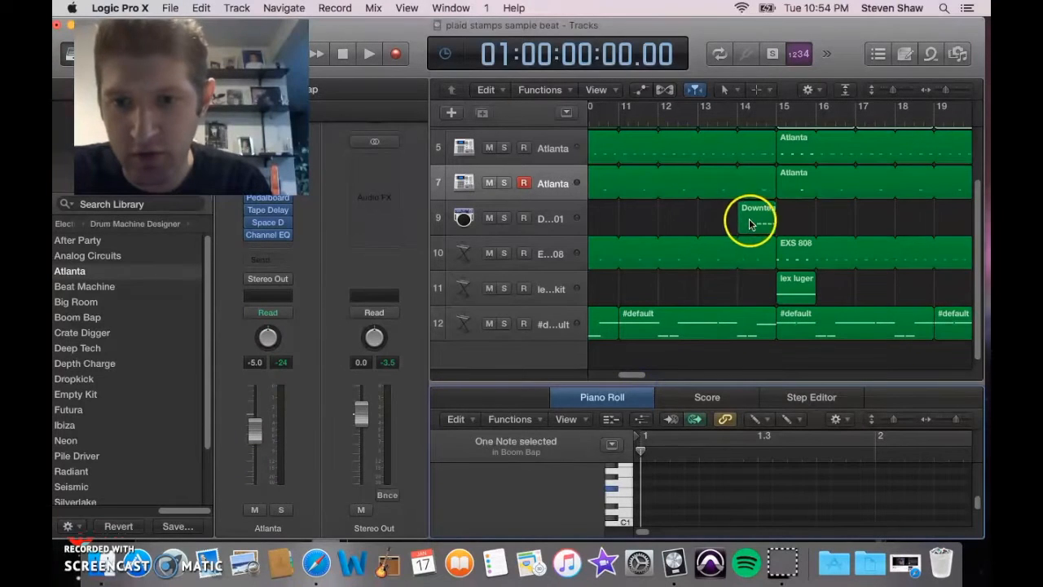
click(752, 225)
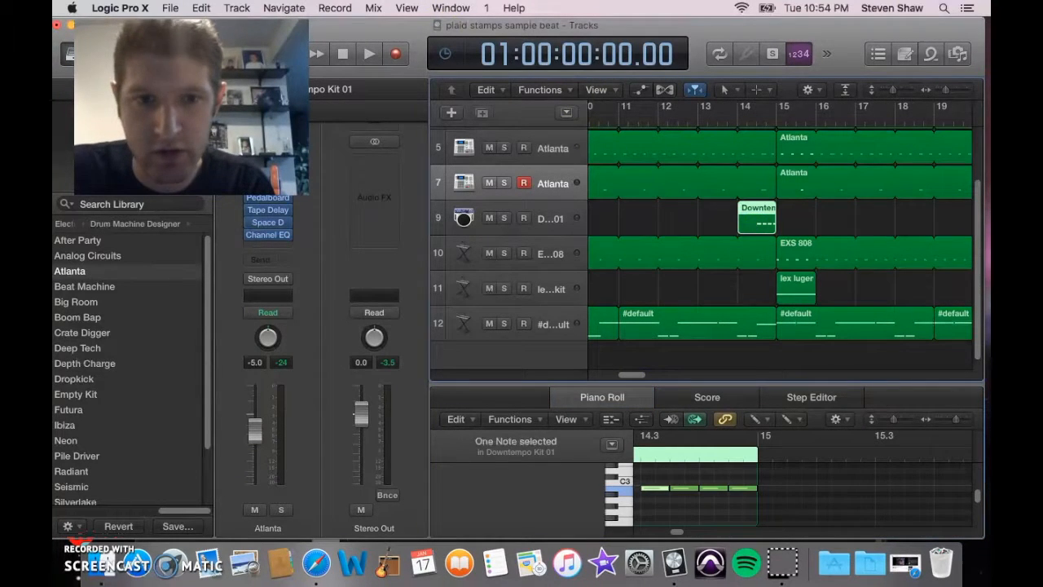
click(201, 8)
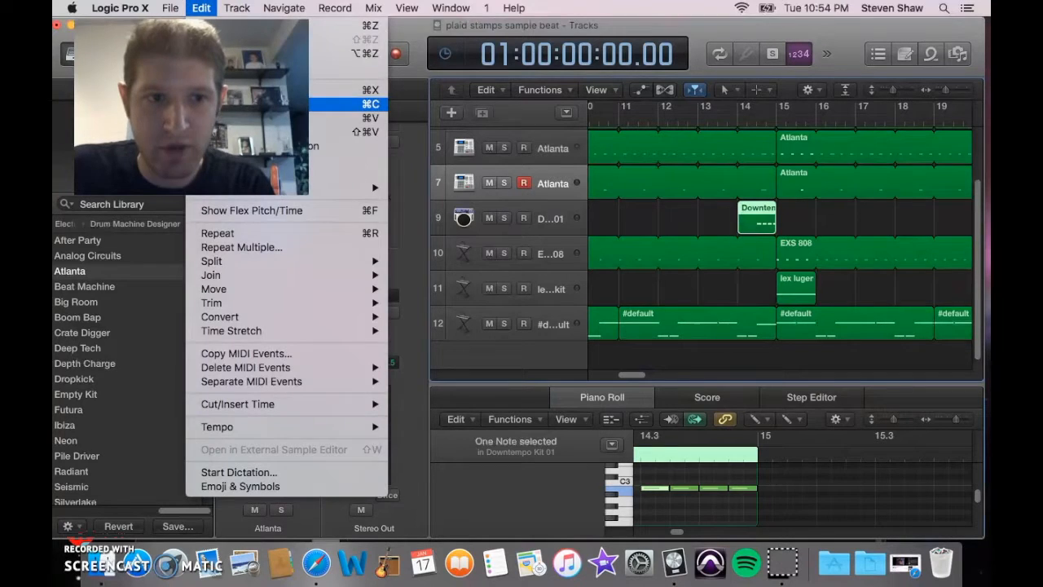
click(228, 105)
click(566, 209)
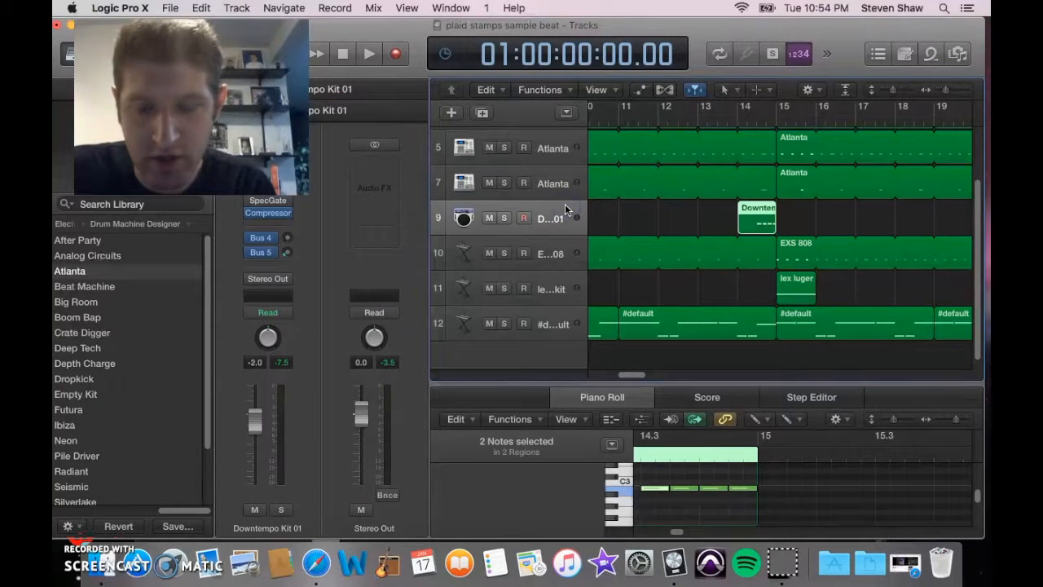
key(Return)
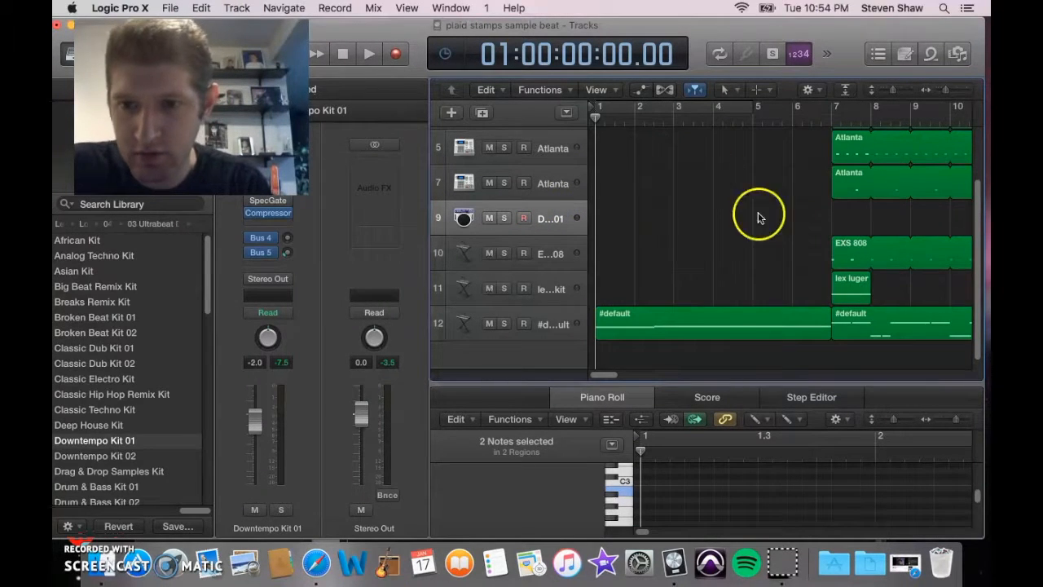
Step: Paste the Downtempo Kit 01 fill at bar 6, just before the beat enters, and play the transition from there
click(793, 122)
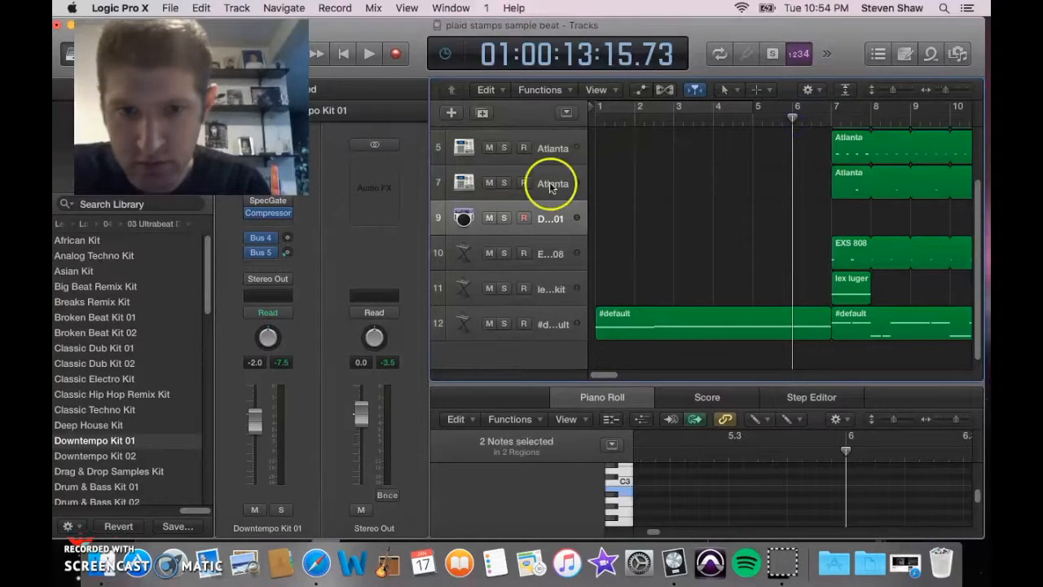
click(201, 8)
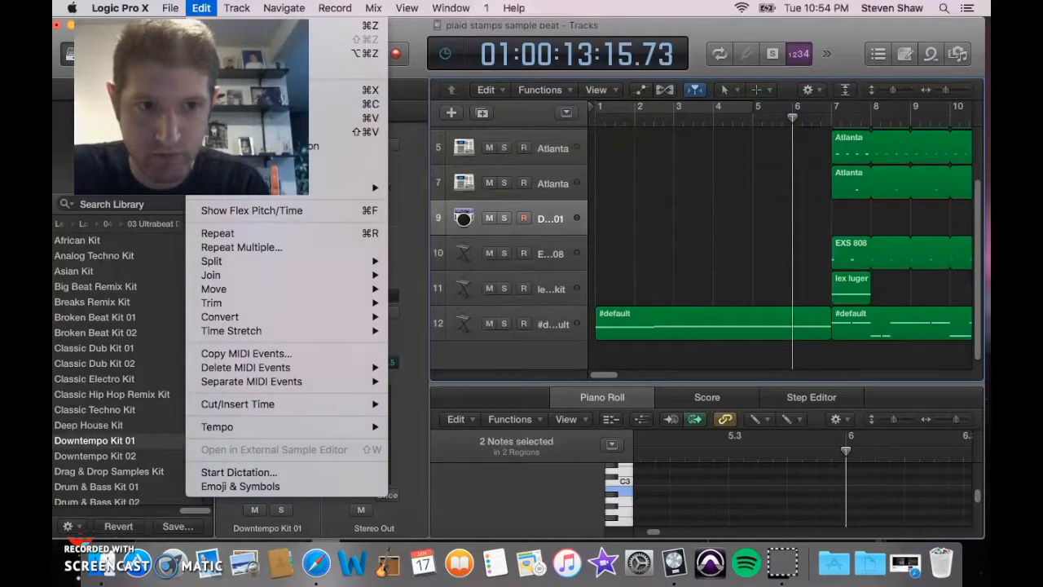
click(326, 119)
click(790, 122)
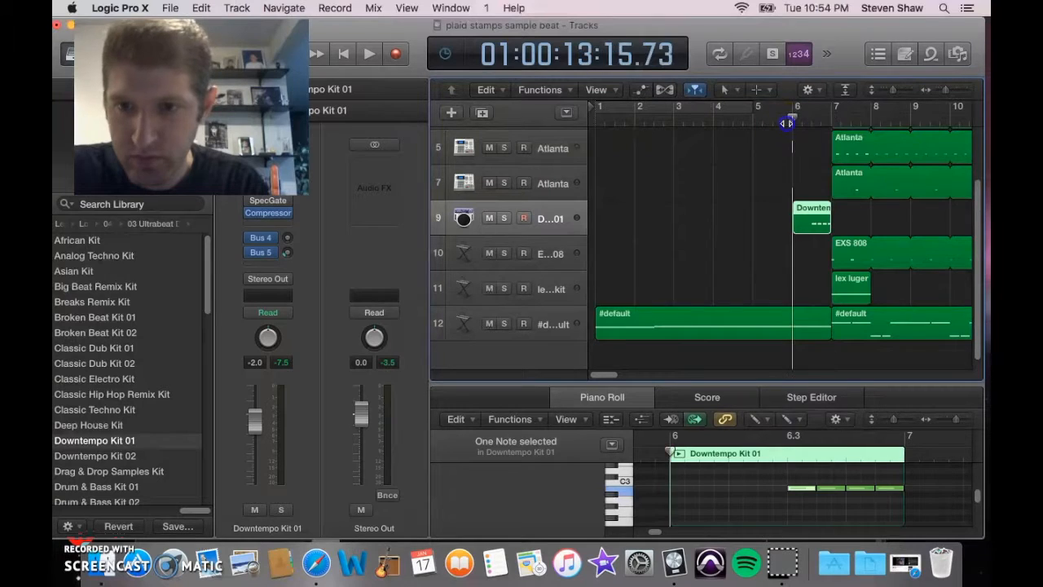
key(space)
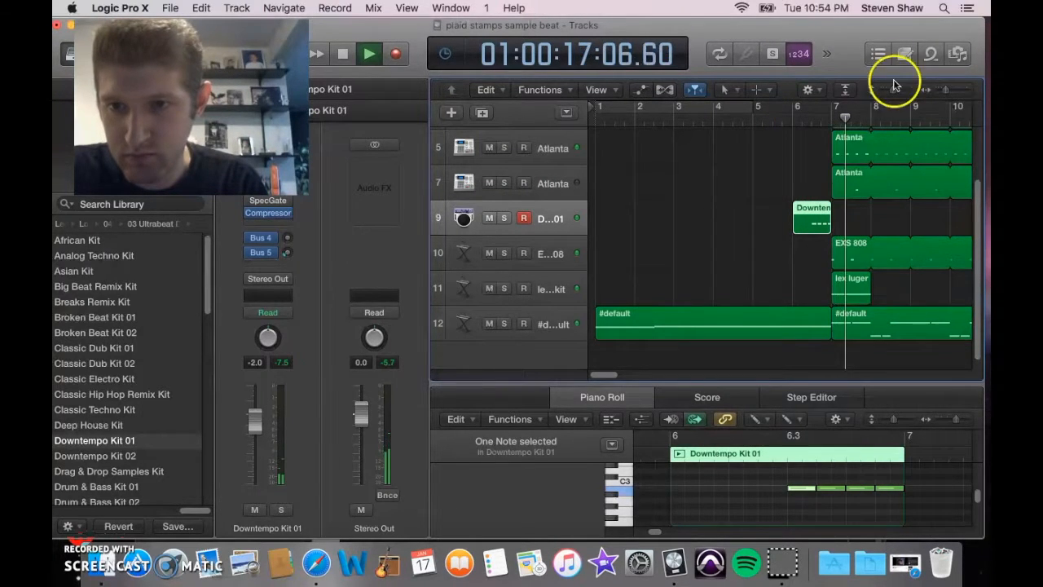
key(space)
drag(838, 30, 721, 7)
double_click(886, 259)
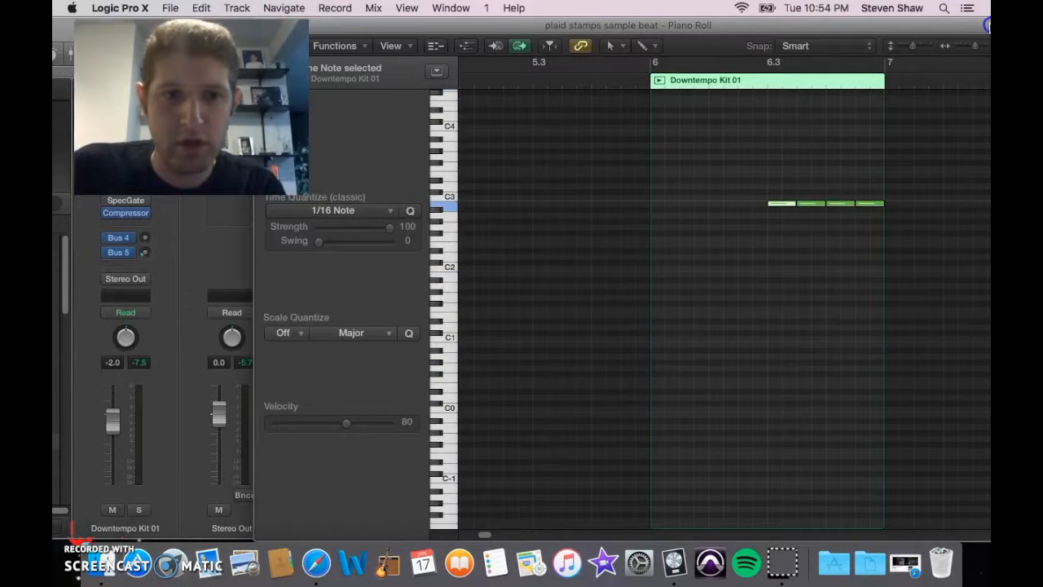
double_click(515, 22)
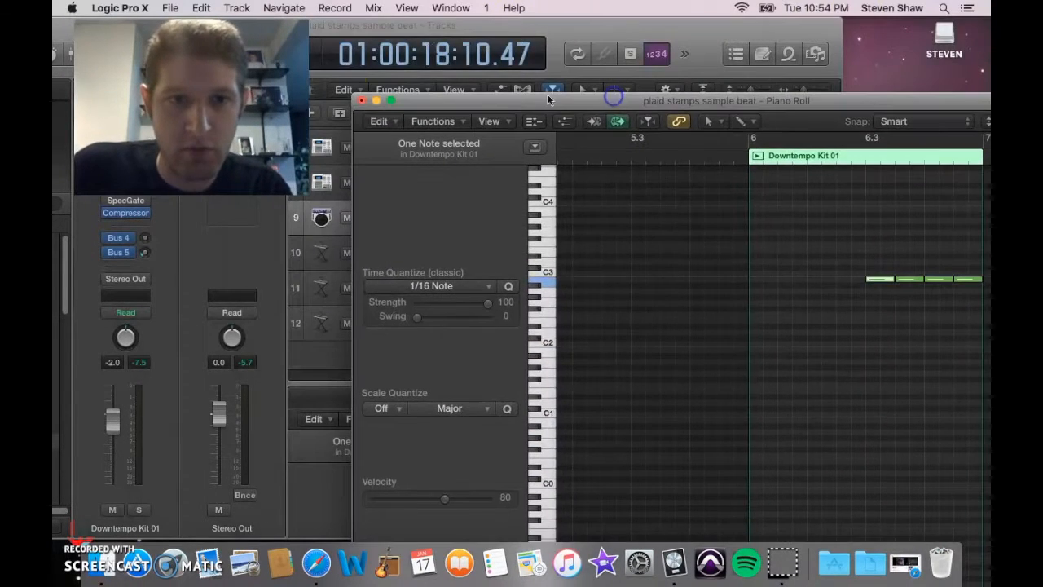
click(361, 101)
Step: Import the new_tag audio file from the desktop onto a new track below #default, placing it at bar 6
drag(627, 24, 197, 8)
drag(437, 143, 395, 54)
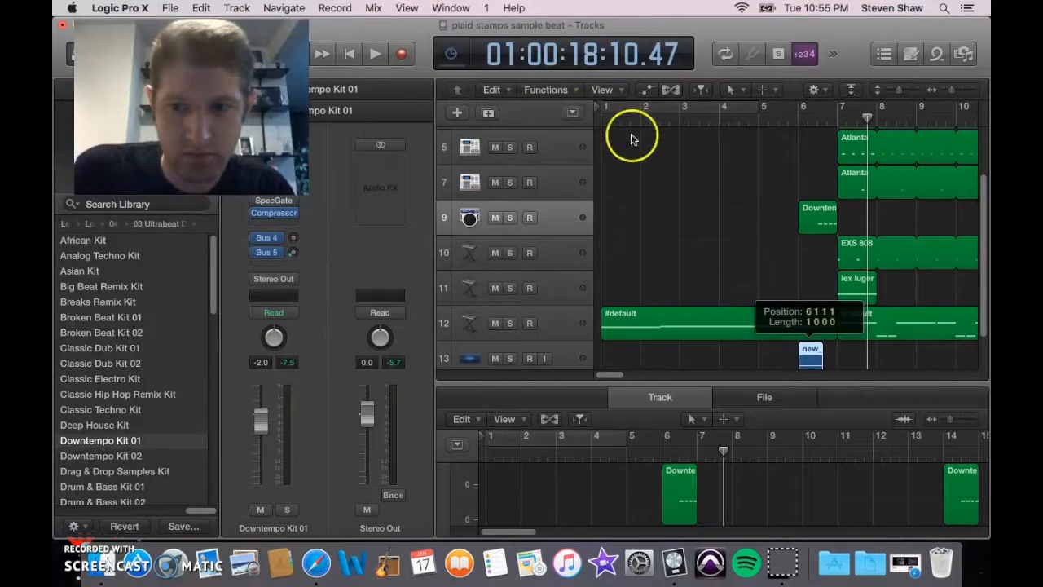
drag(982, 288, 985, 339)
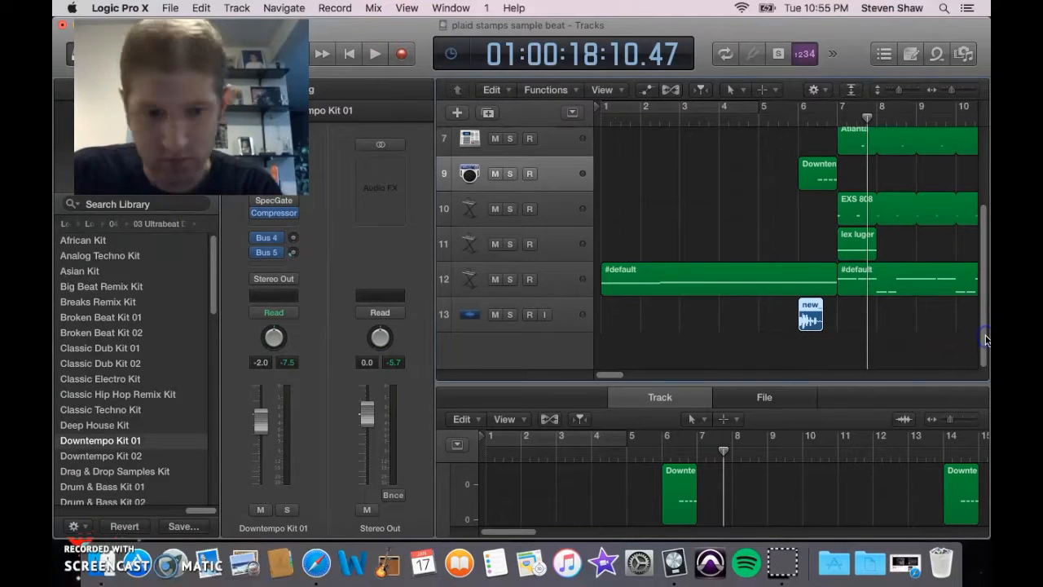
Step: Set the new_tag track's volume to -3.0 dB and insert a PlatinumVerb reverb on it
click(566, 306)
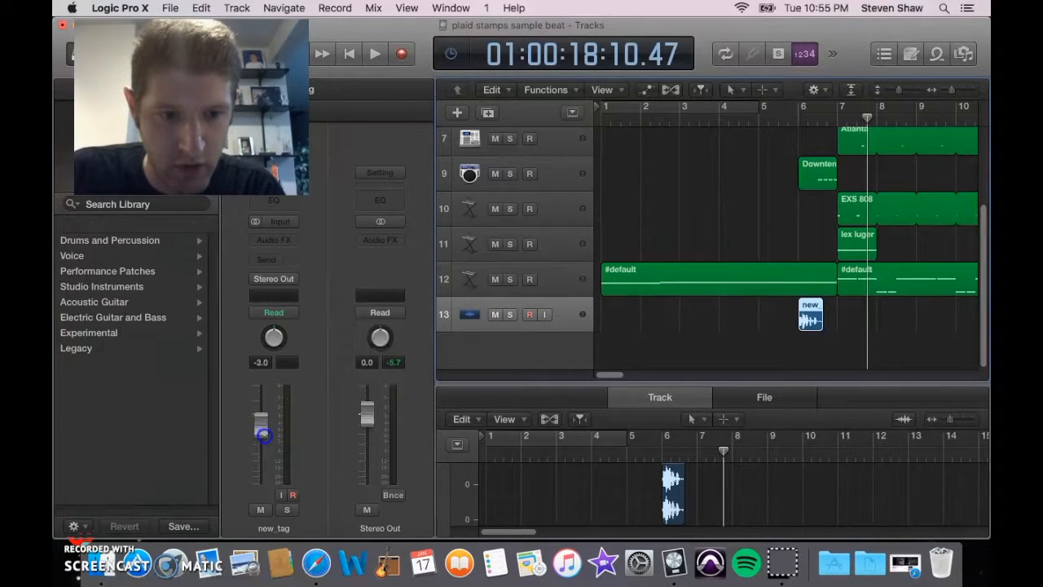
click(274, 238)
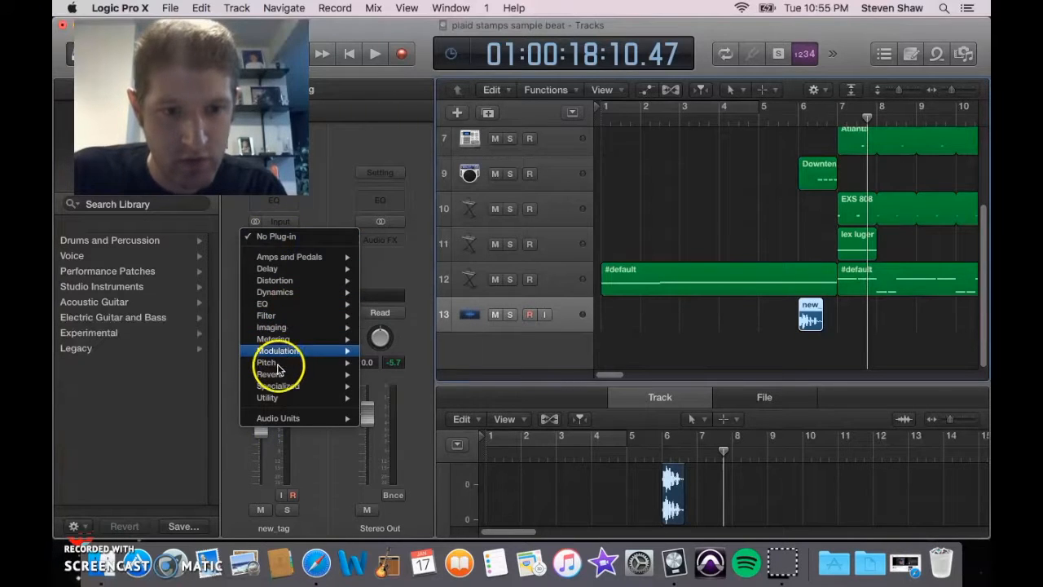
mouse_move(277, 377)
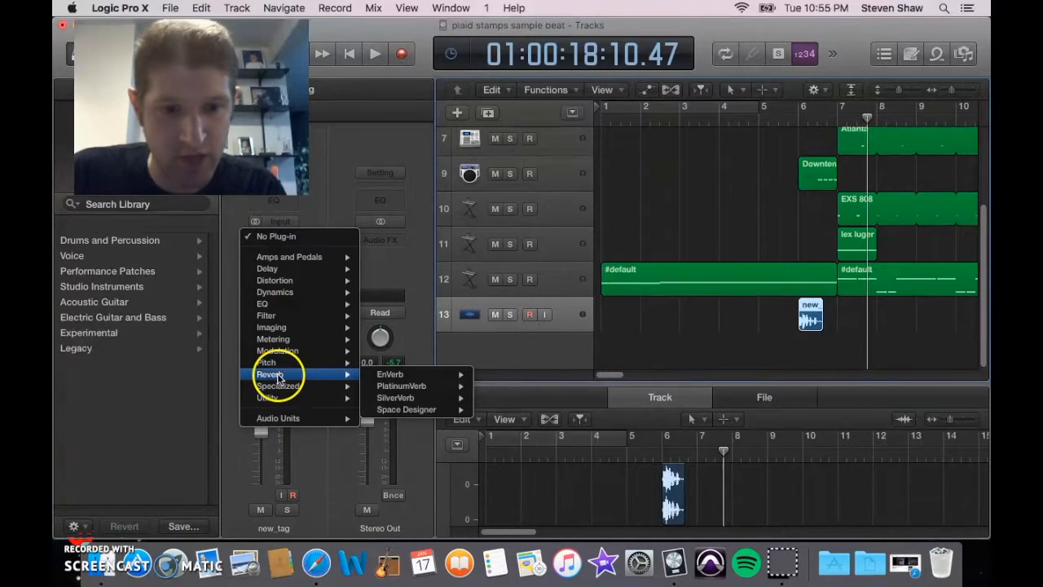
click(393, 388)
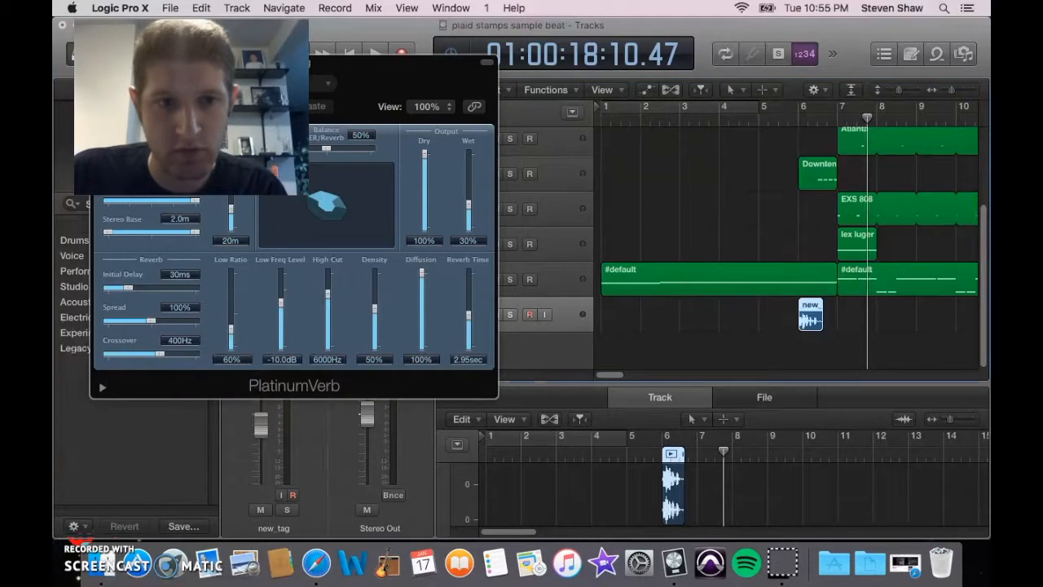
Step: Move the PlatinumVerb window clear of the webcam area and load its Ambience preset
click(318, 79)
click(349, 70)
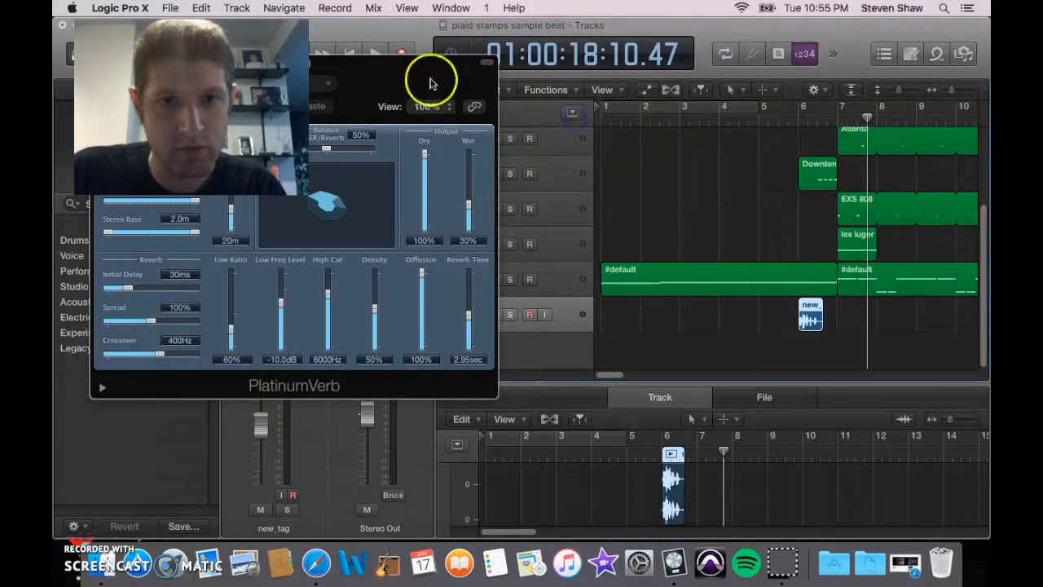
drag(430, 82, 673, 56)
click(517, 65)
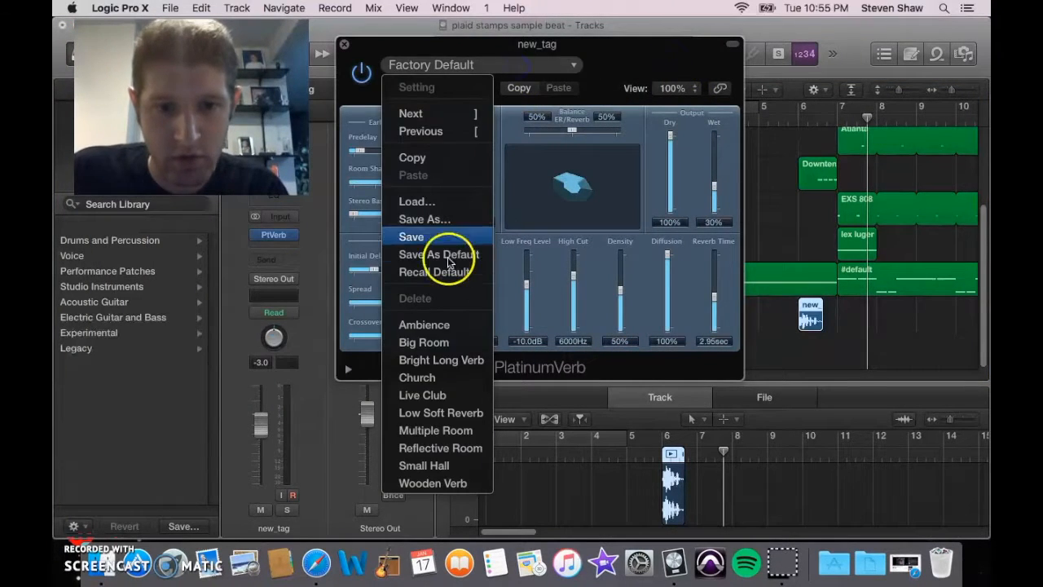
click(424, 325)
drag(477, 198, 480, 181)
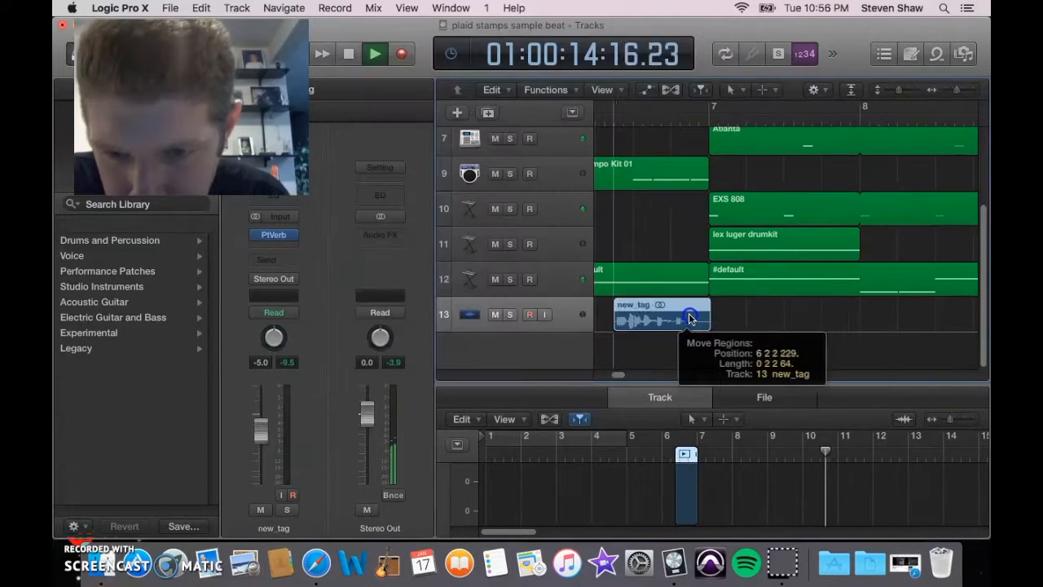
Step: Shift the new_tag region slightly to position 6 2 3 101 and play the transition into the beat
drag(659, 319, 662, 320)
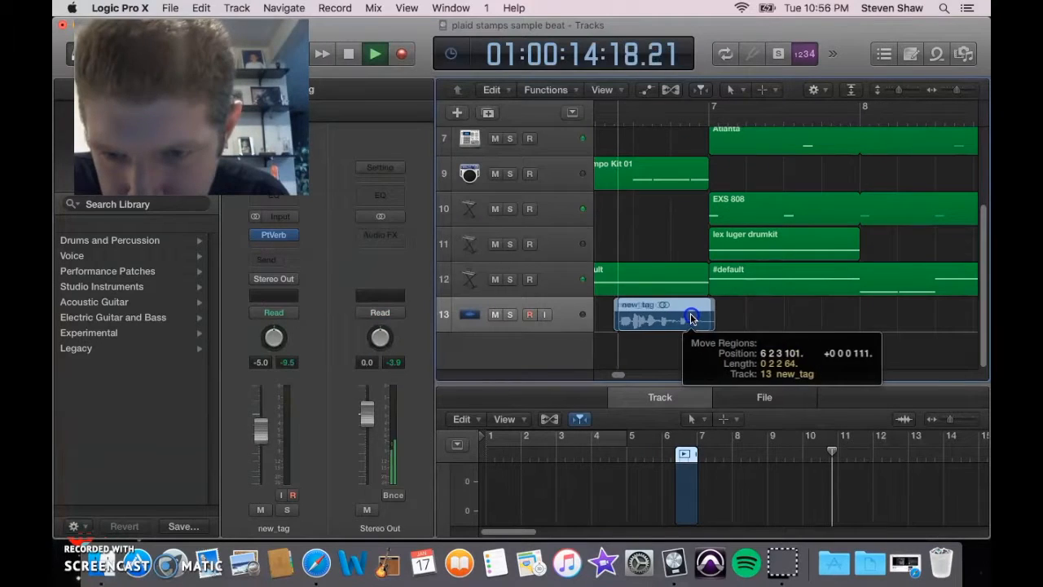
click(601, 120)
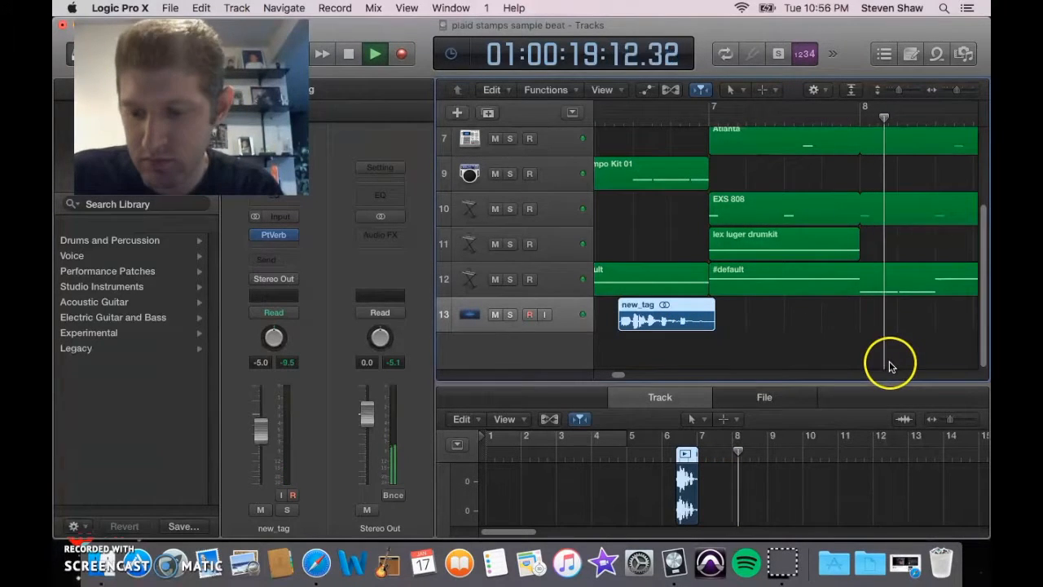
key(space)
Step: Insert a Channel EQ on the lex luger drumkit track and move its window clear of the webcam area
drag(958, 92, 955, 93)
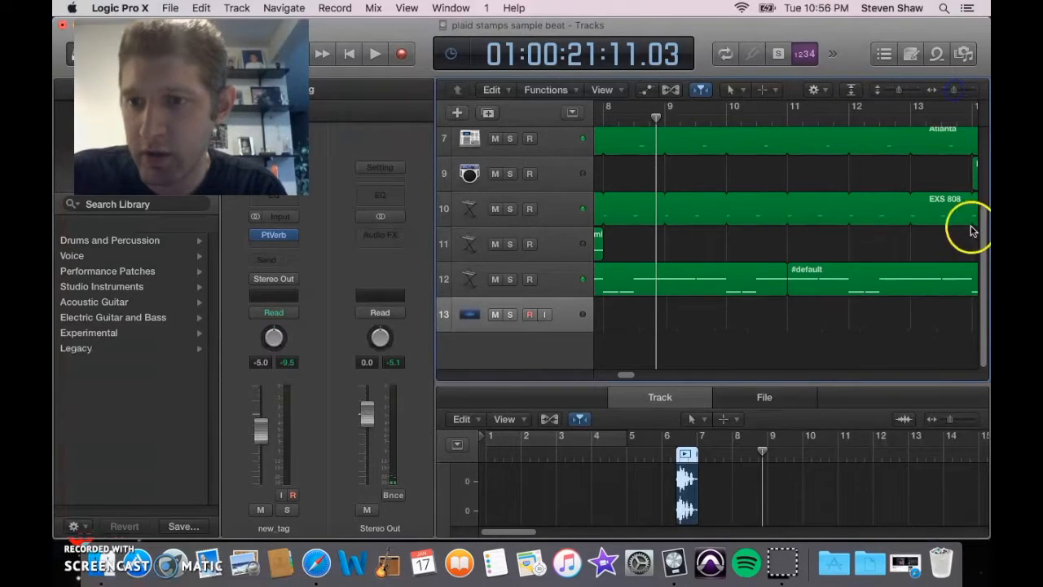
drag(982, 248, 980, 199)
drag(626, 373, 615, 373)
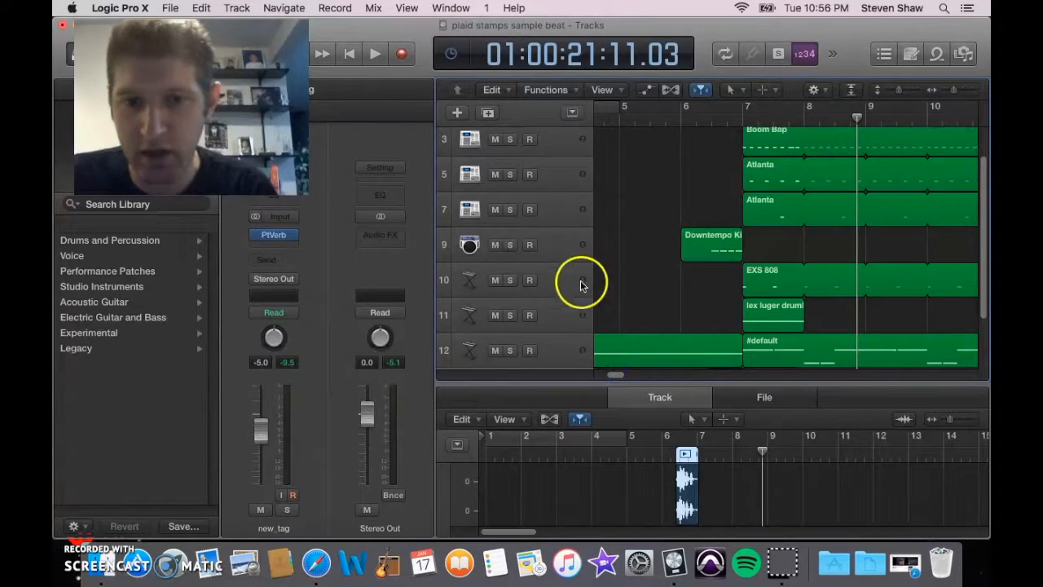
click(557, 240)
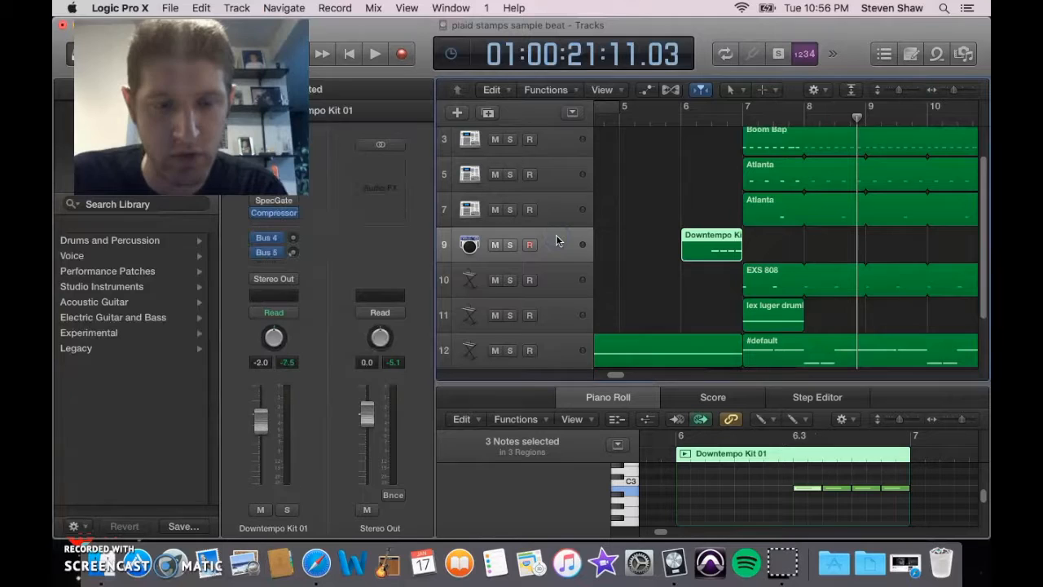
click(558, 313)
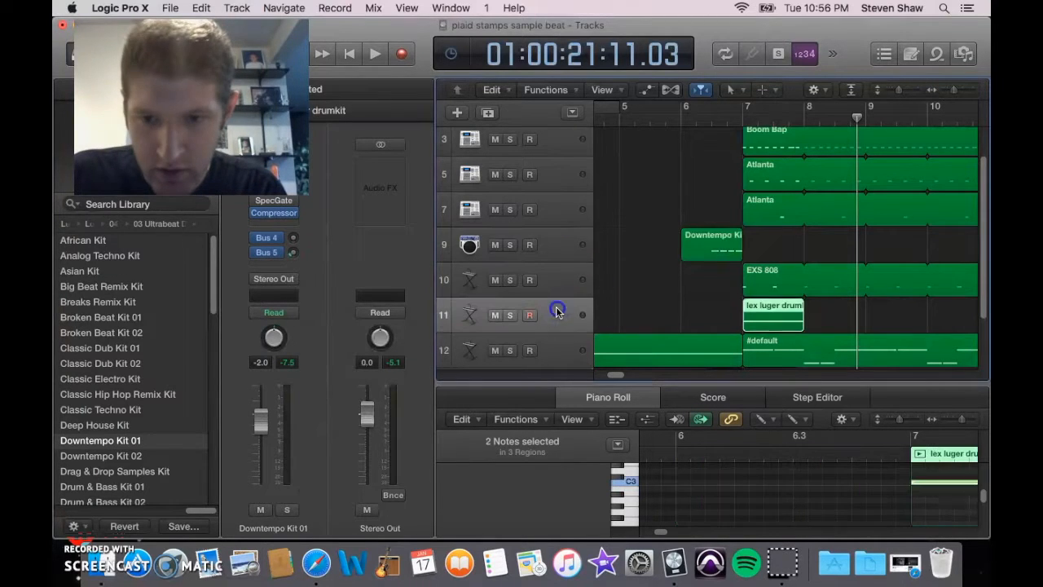
click(294, 222)
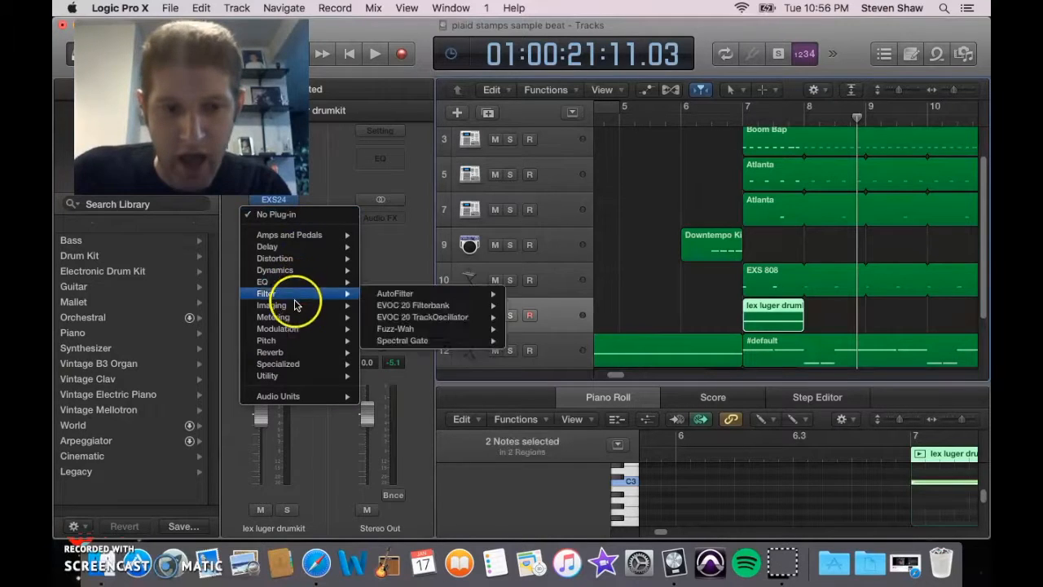
mouse_move(291, 318)
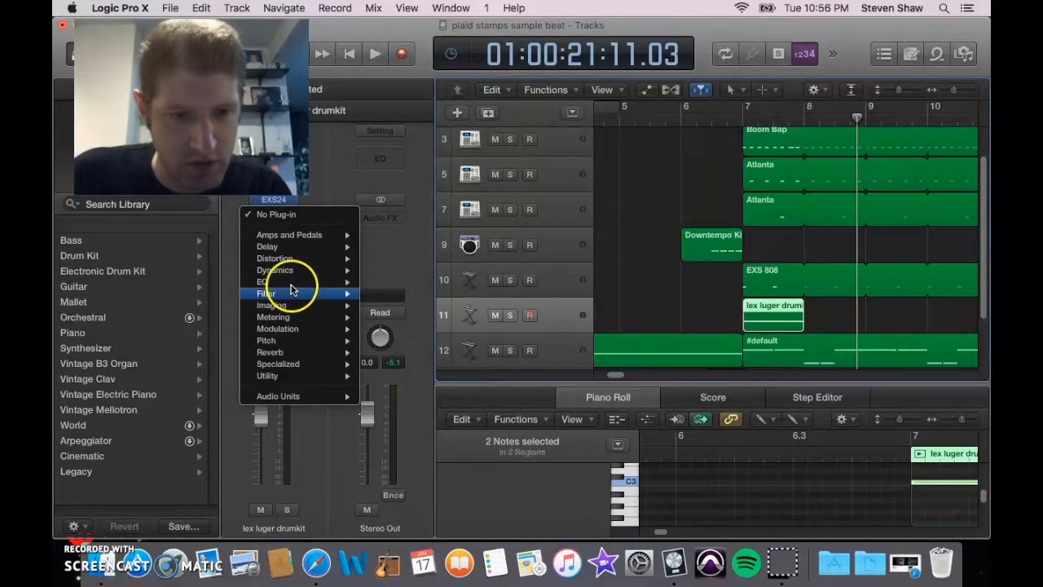
mouse_move(350, 281)
click(392, 285)
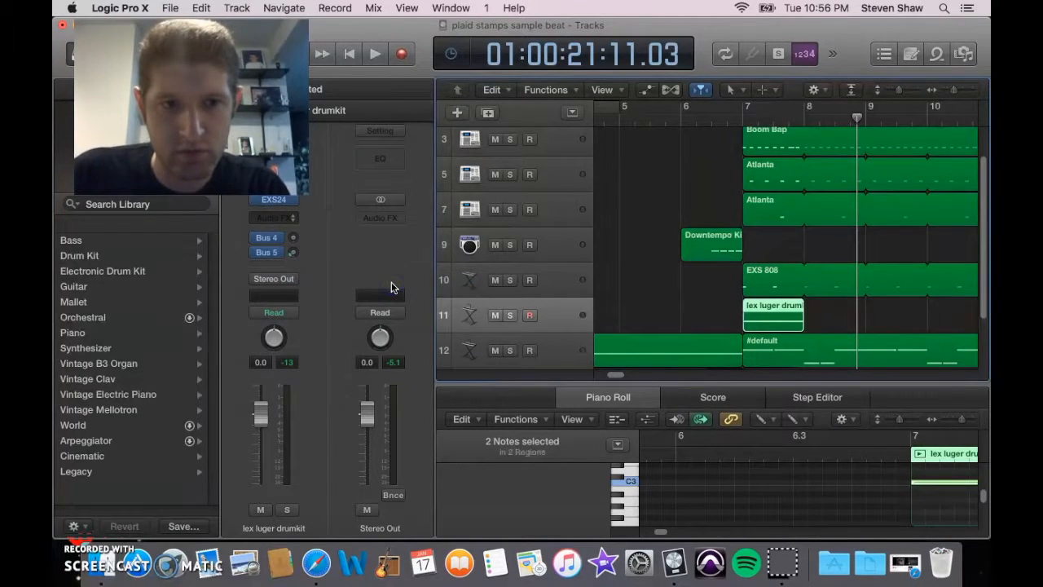
drag(511, 63, 754, 27)
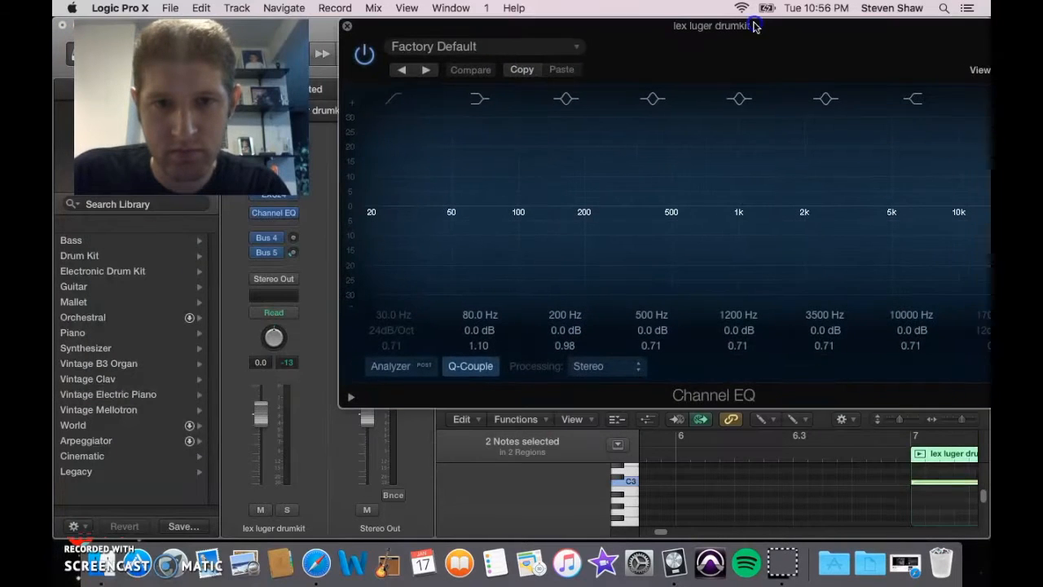
Step: Load the Vintage Hi Hat drum preset in the lex luger drumkit's Channel EQ and close the plug-in window
click(572, 50)
mouse_move(466, 305)
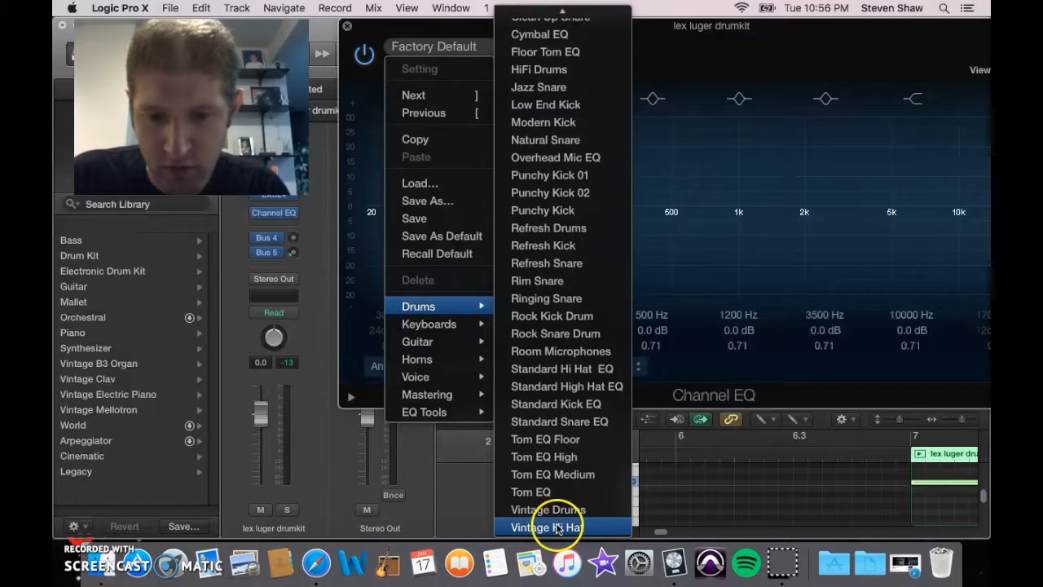
click(557, 528)
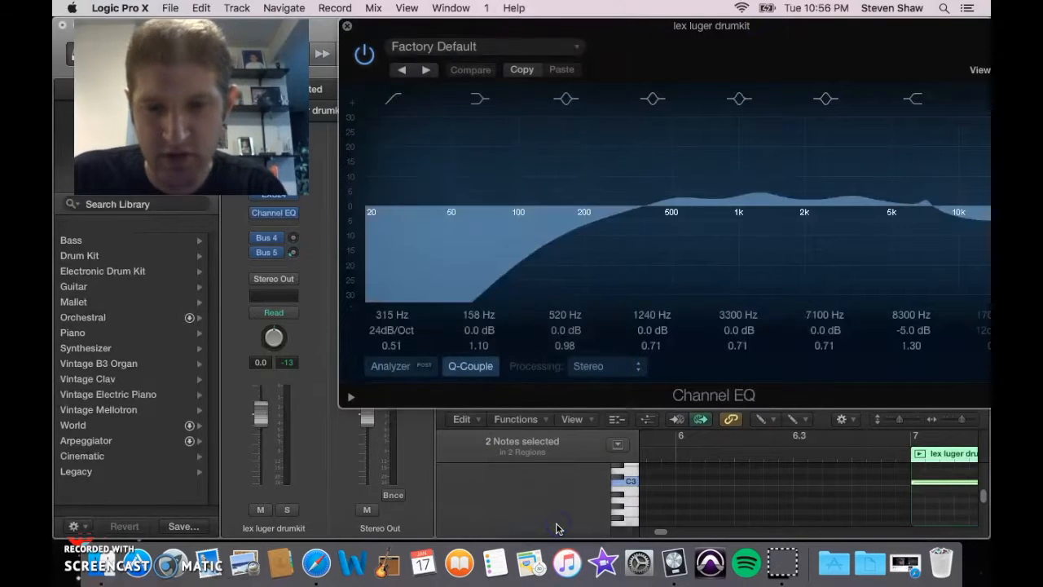
click(348, 28)
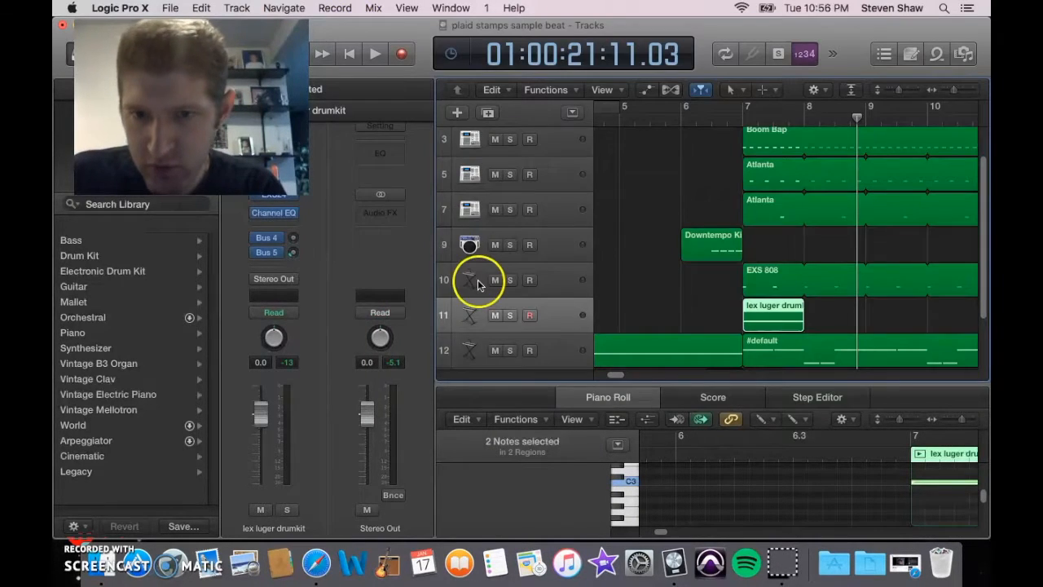
Step: Add a stereo Compressor to the lex luger drumkit track and load its VCA Soft Kit drum preset
click(295, 226)
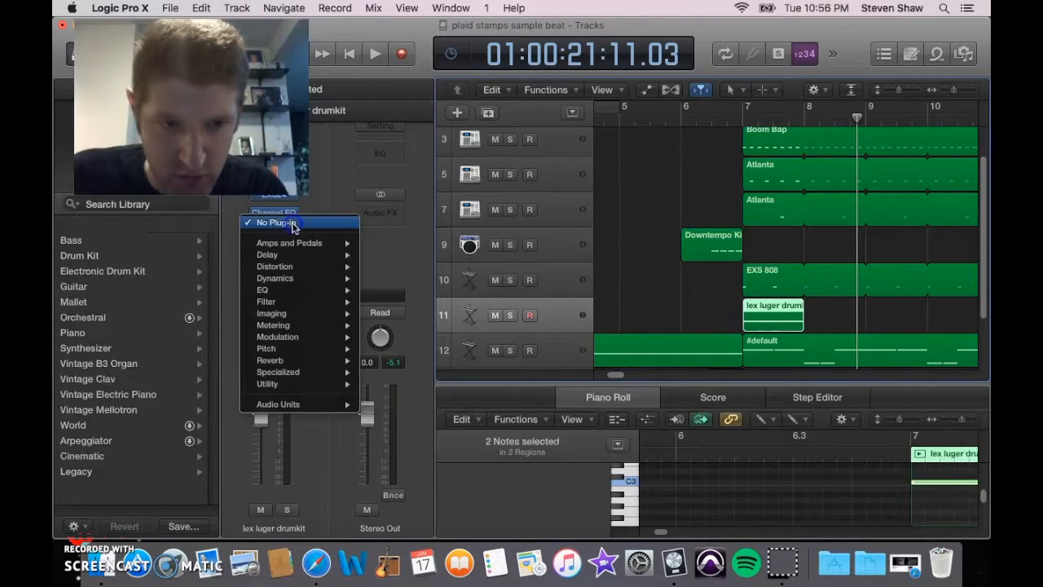
mouse_move(302, 278)
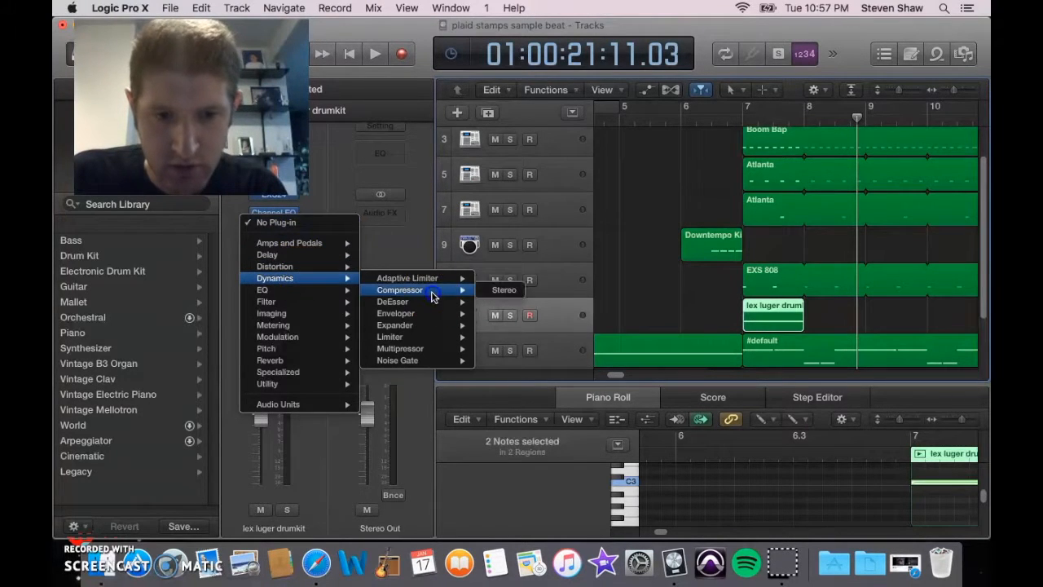
click(432, 294)
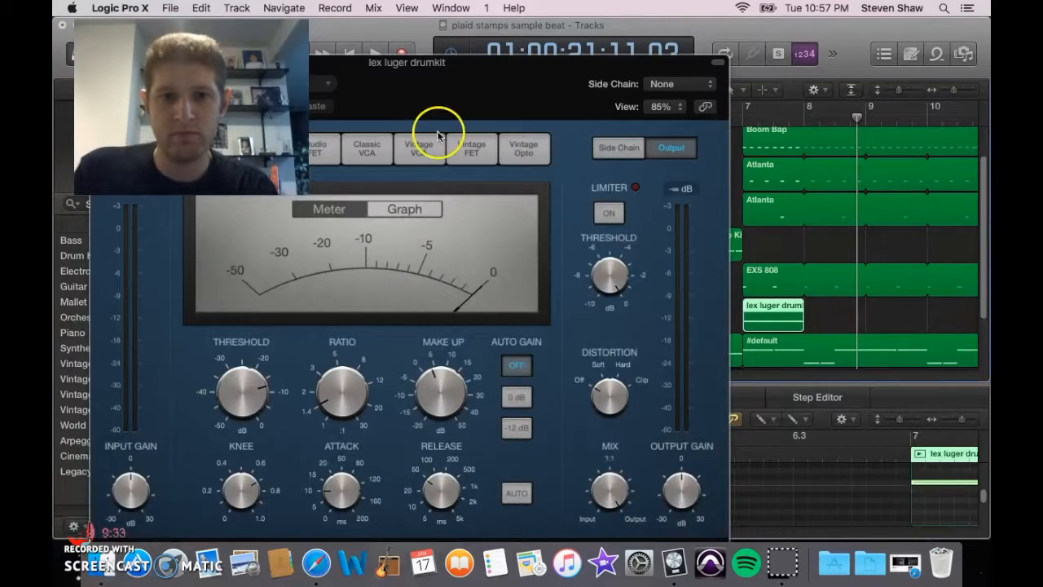
click(281, 84)
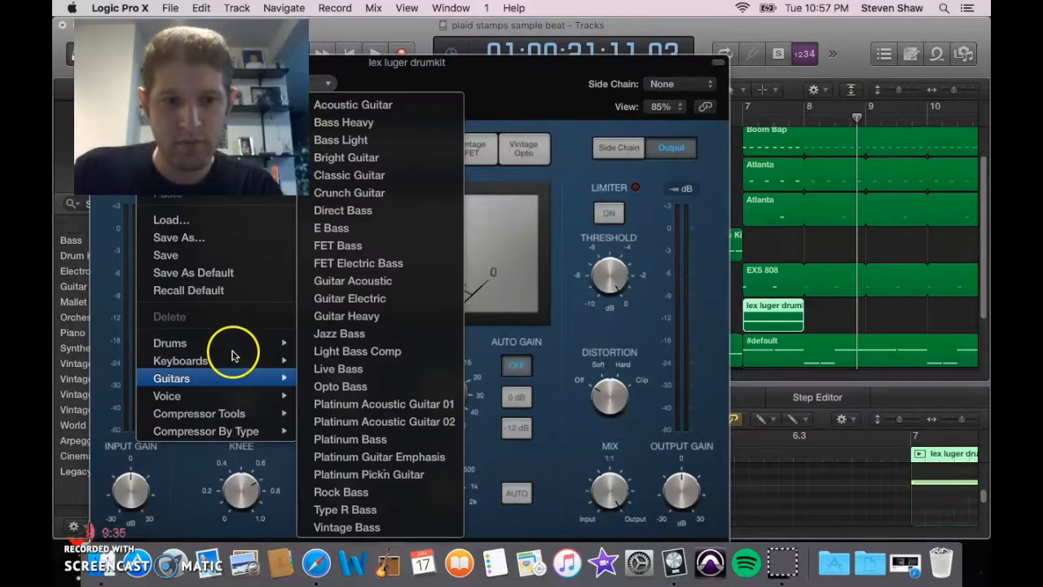
mouse_move(234, 343)
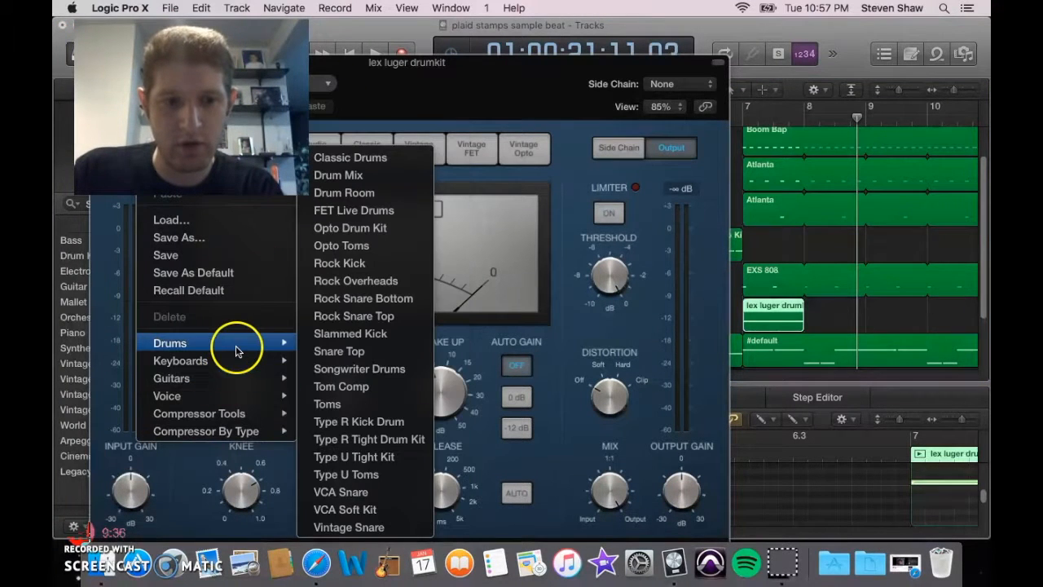
click(372, 509)
drag(482, 65, 746, 17)
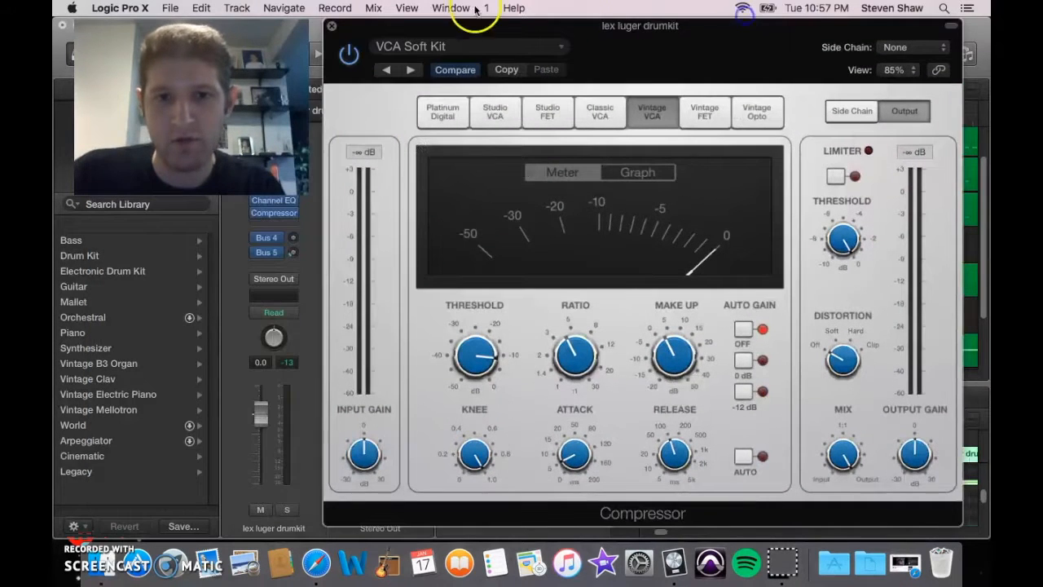
click(331, 27)
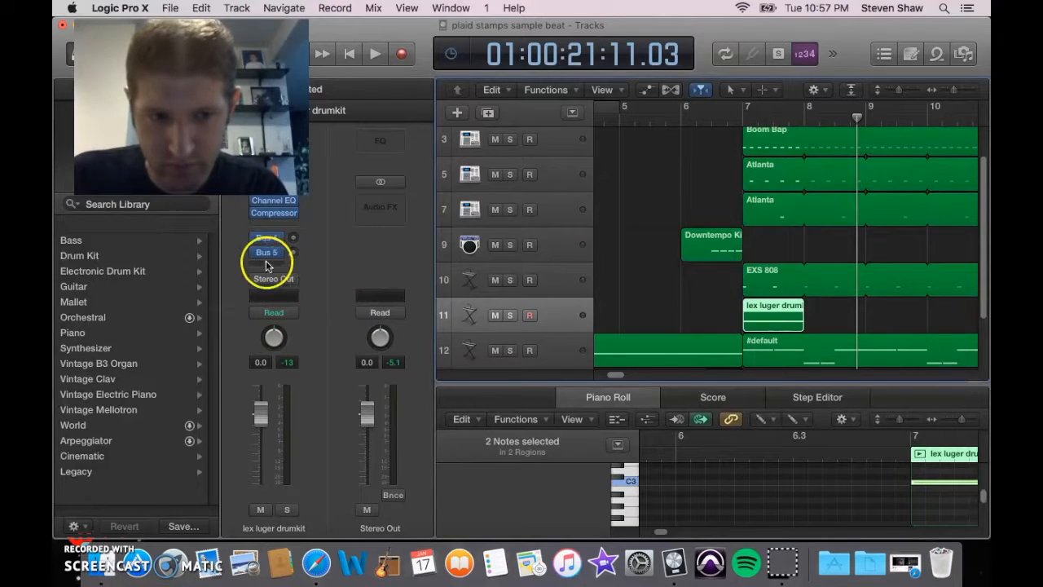
Step: Add a PlatinumVerb reverb to the lex luger drumkit track and load its Low Soft Reverb preset
click(292, 225)
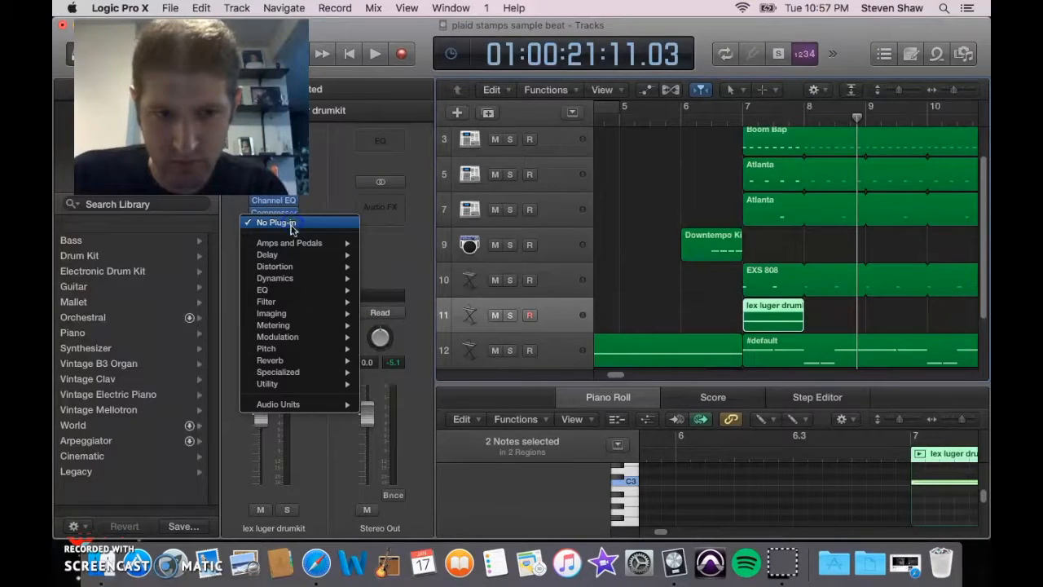
click(275, 360)
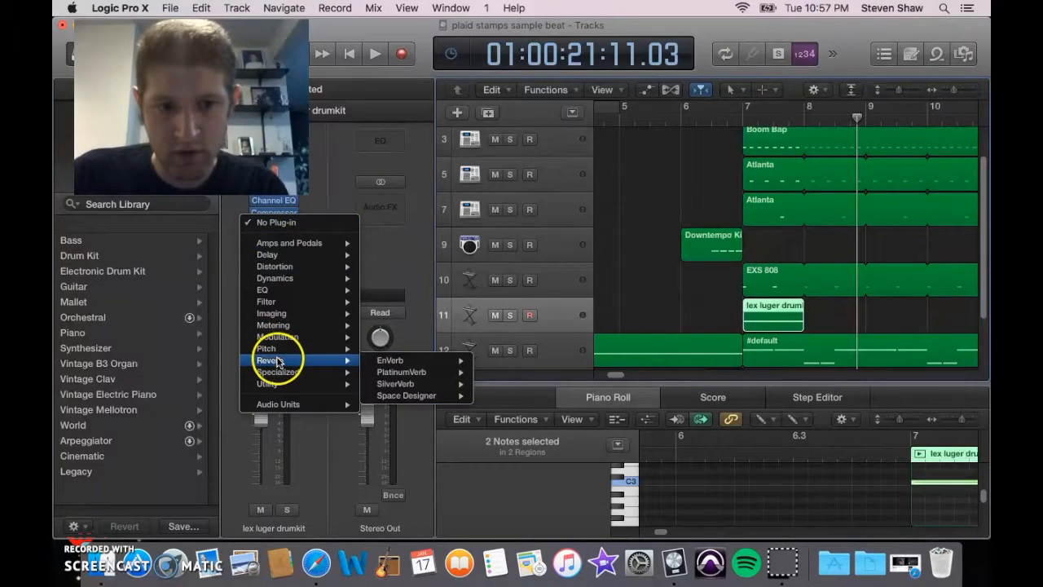
click(408, 371)
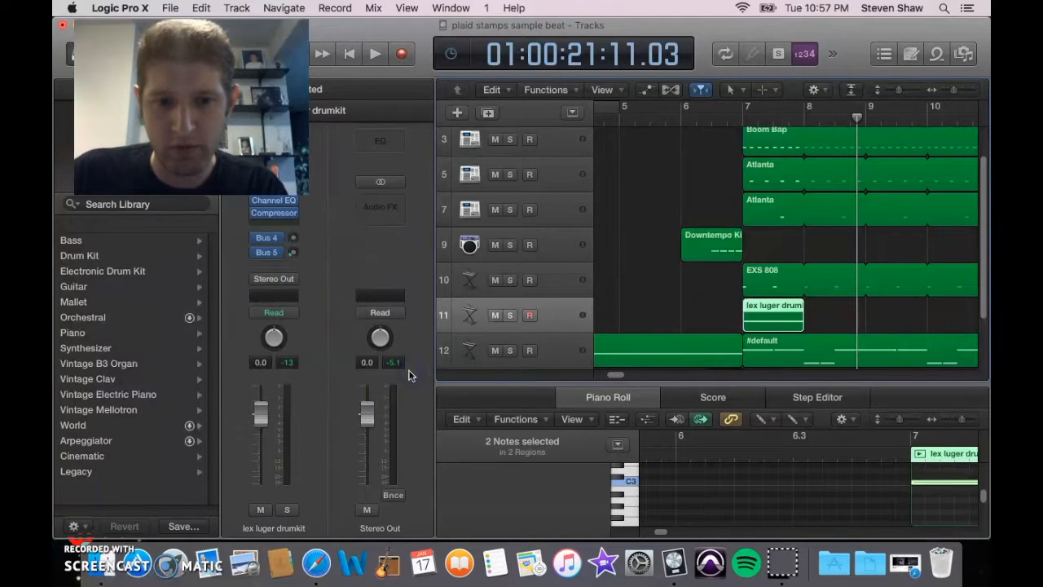
click(328, 217)
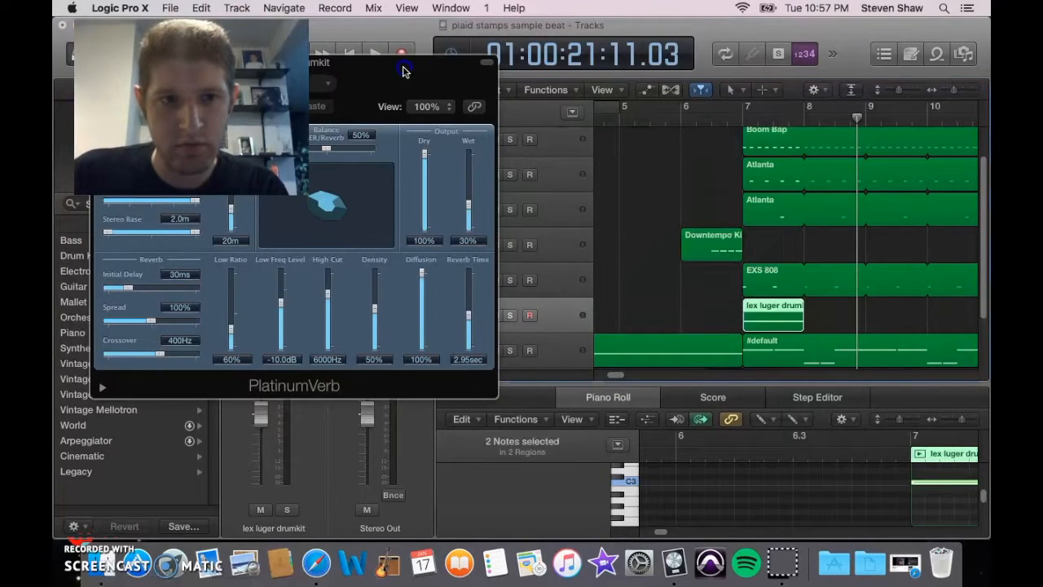
drag(404, 71, 771, 9)
click(697, 49)
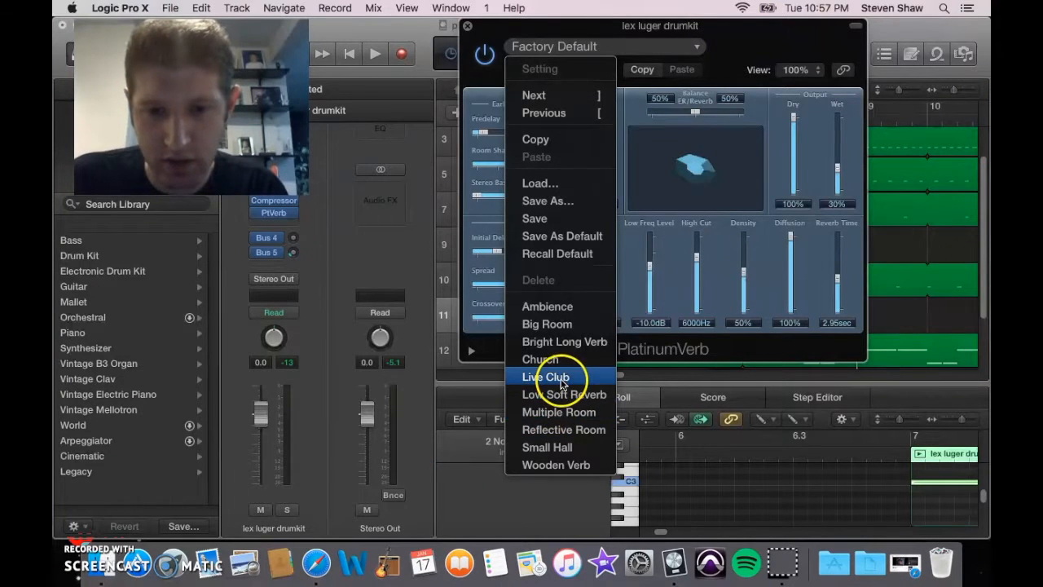
click(559, 395)
click(467, 26)
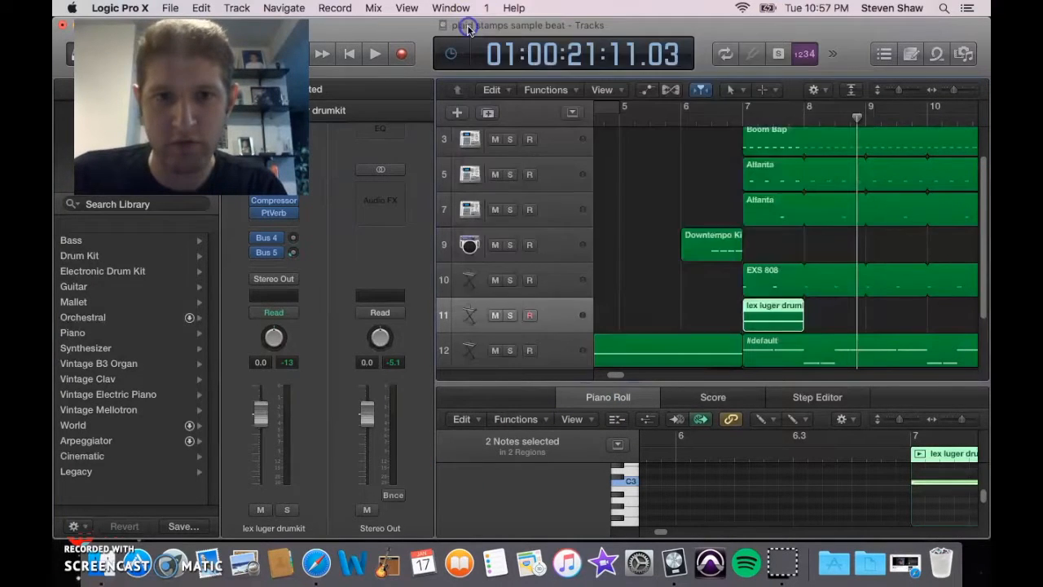
Step: Play the beat from bar 7 and lower the lex luger drumkit track's volume to -4.5 dB
click(739, 115)
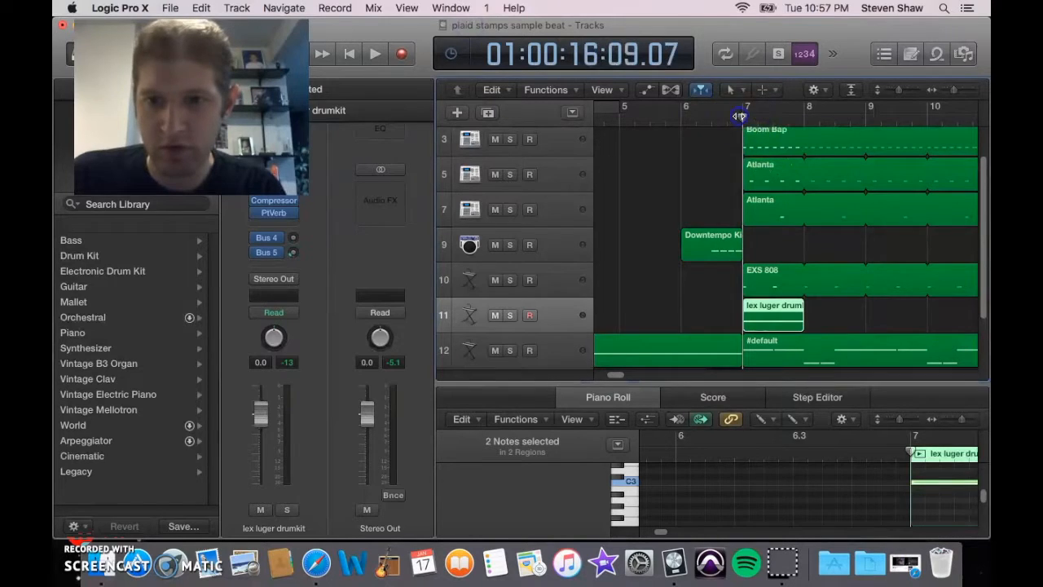
key(space)
drag(261, 413, 264, 438)
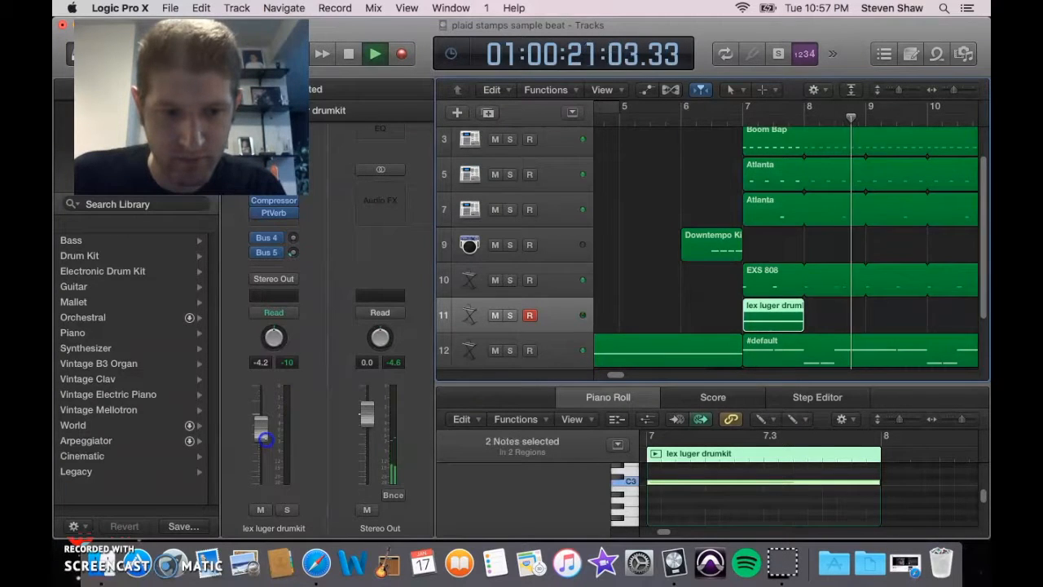
drag(264, 438, 263, 440)
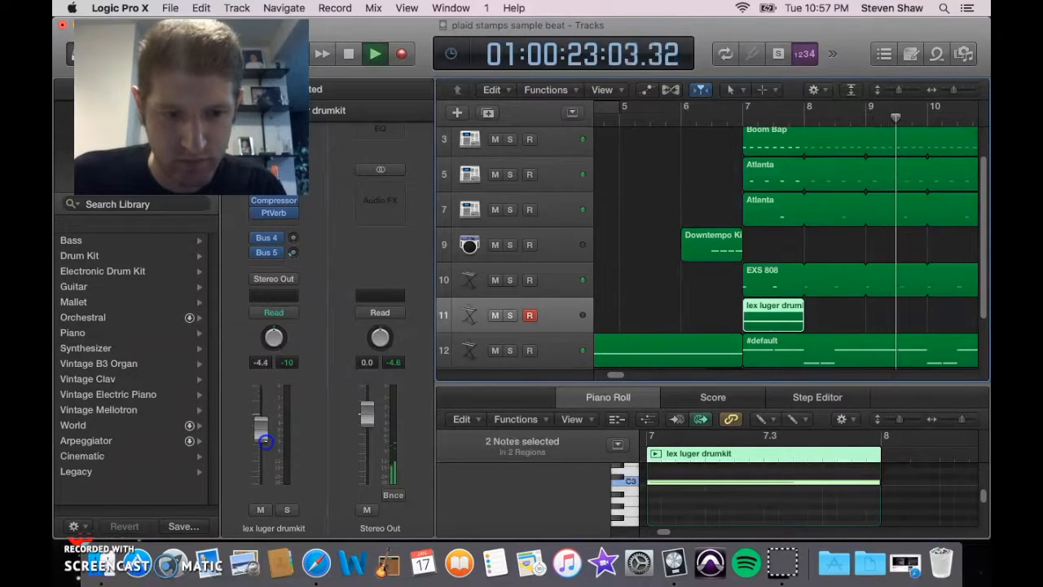
Step: Copy the #default intro region from bar 1 and paste it on the #default track at bar 23 as an outro
click(641, 319)
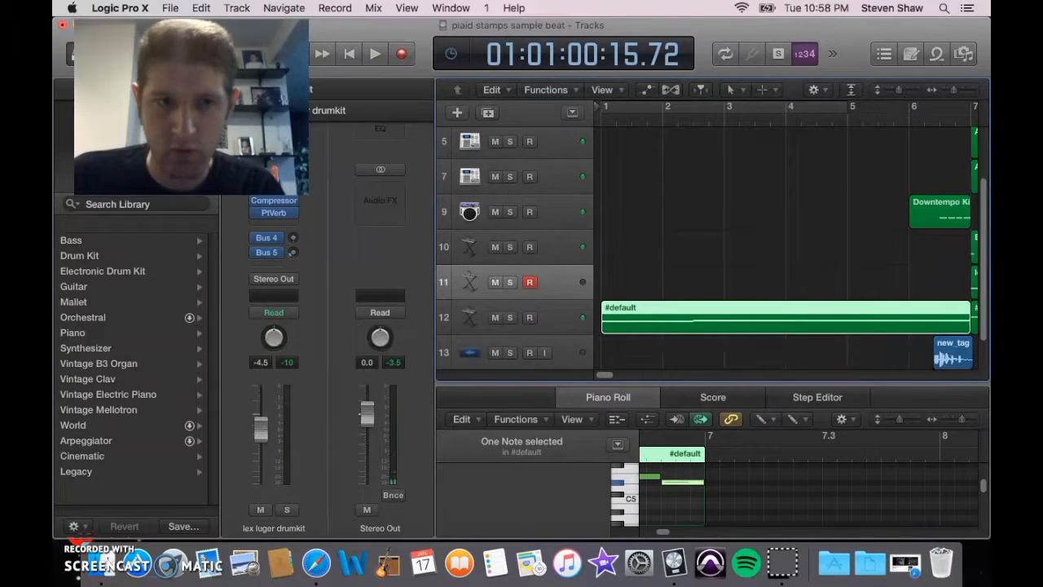
click(199, 8)
click(647, 354)
drag(614, 372, 661, 376)
drag(777, 120, 767, 117)
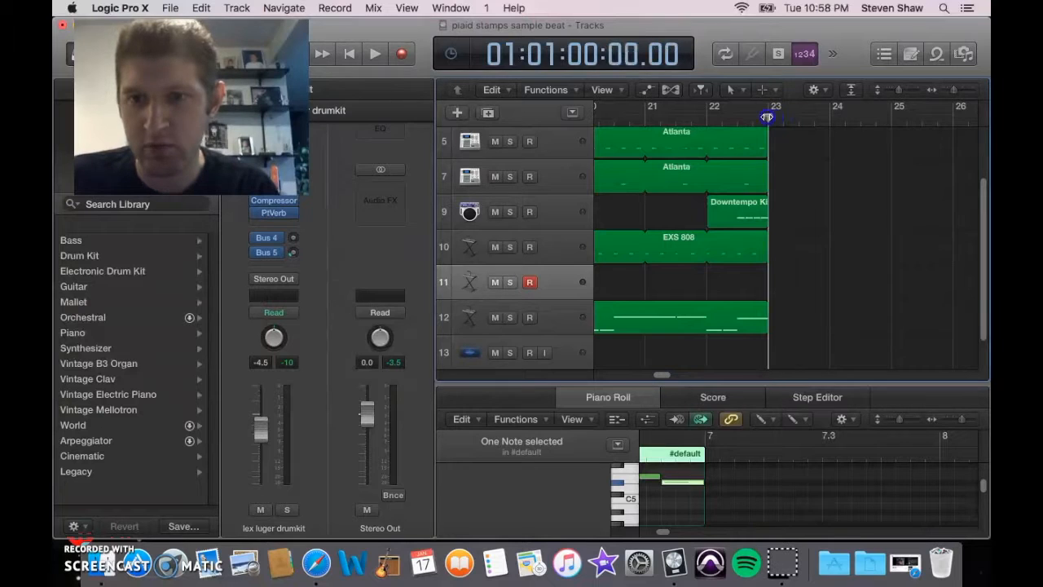
click(545, 313)
click(201, 7)
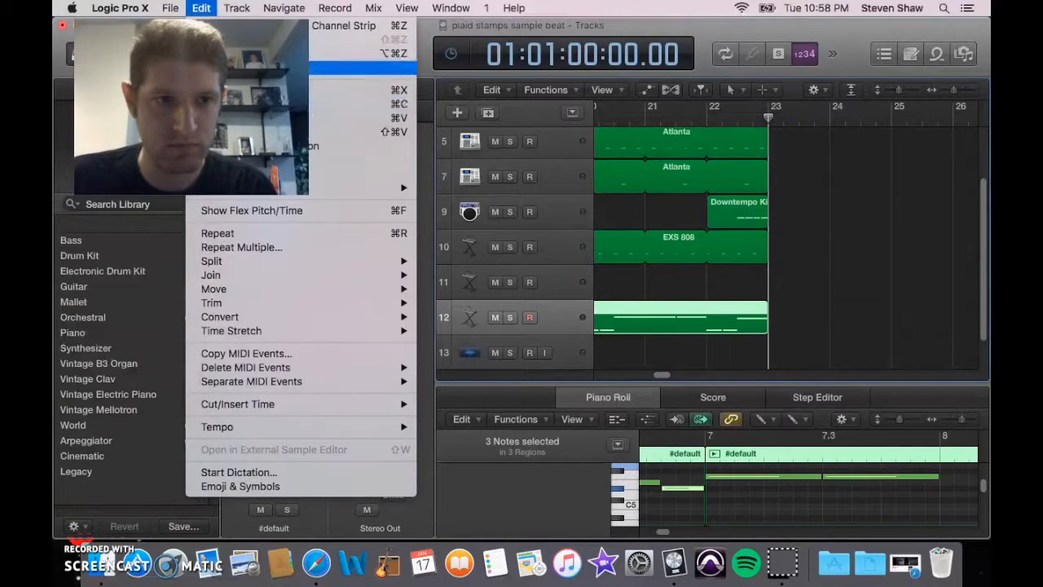
click(285, 117)
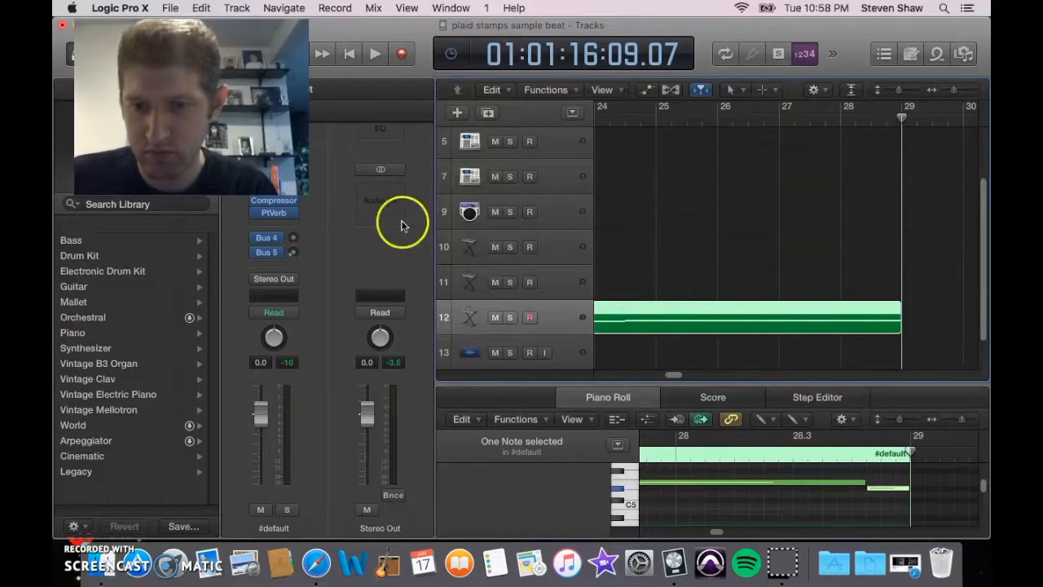
Step: Copy the lex luger drumkit region from bar 15 and paste it on the same track at bar 23
drag(678, 379, 644, 381)
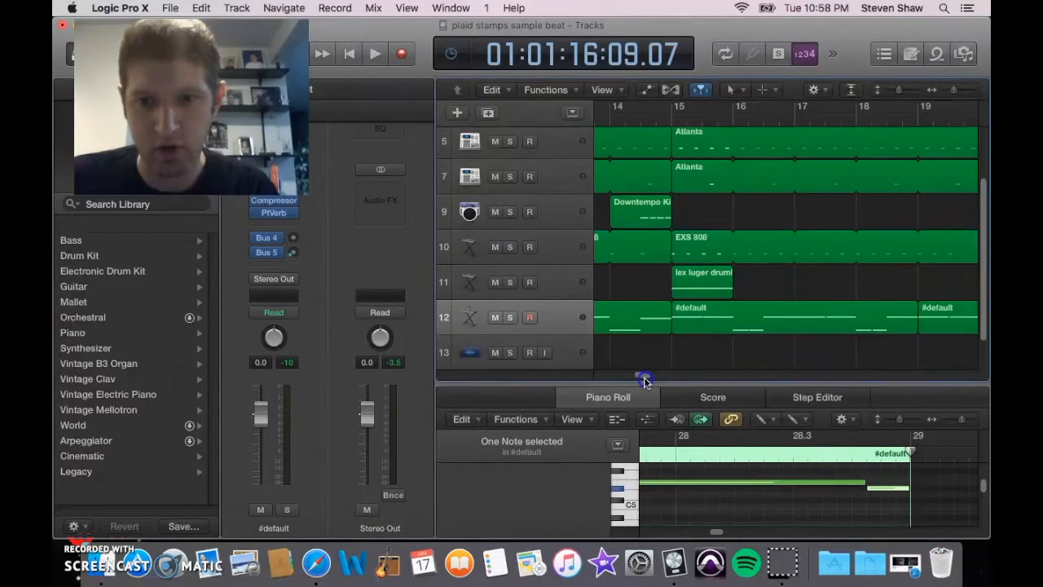
click(703, 290)
click(199, 8)
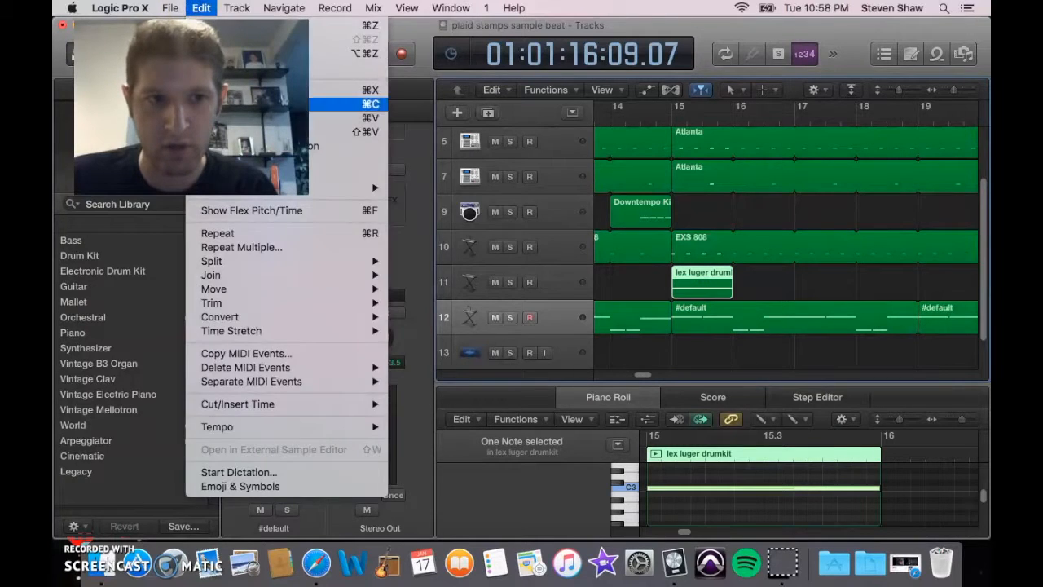
click(269, 103)
drag(654, 376, 663, 372)
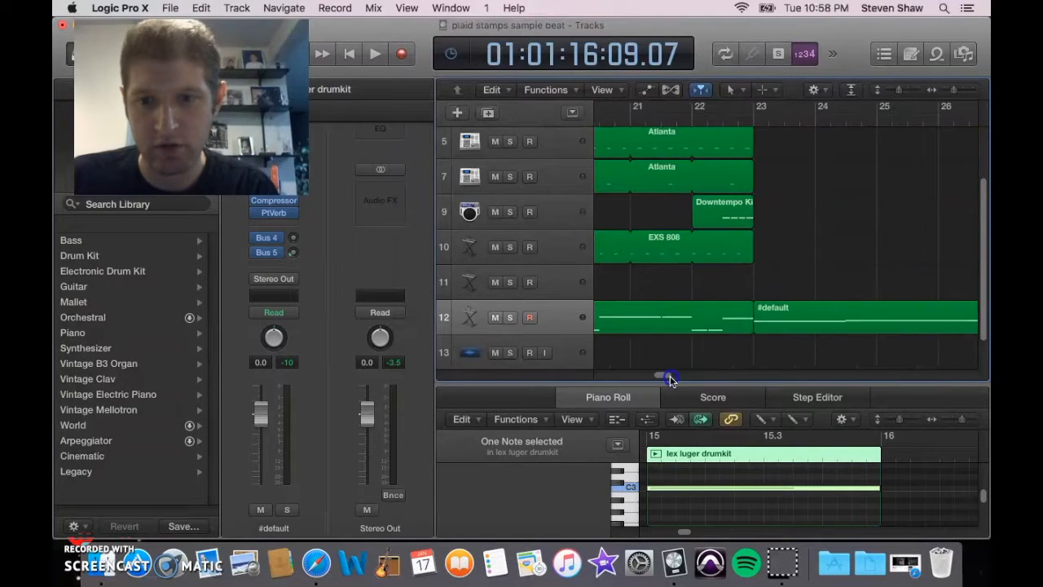
click(661, 118)
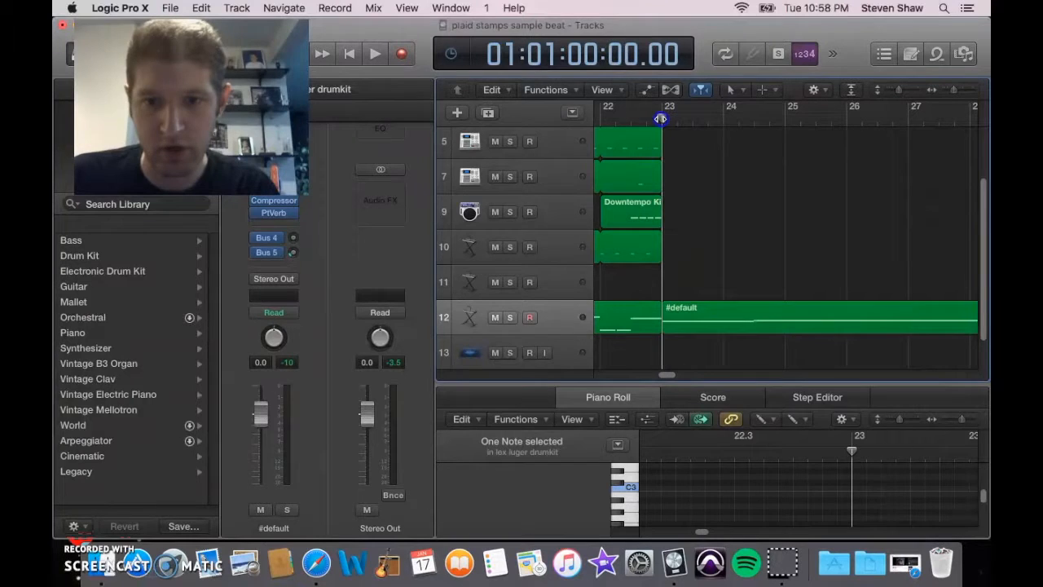
click(558, 278)
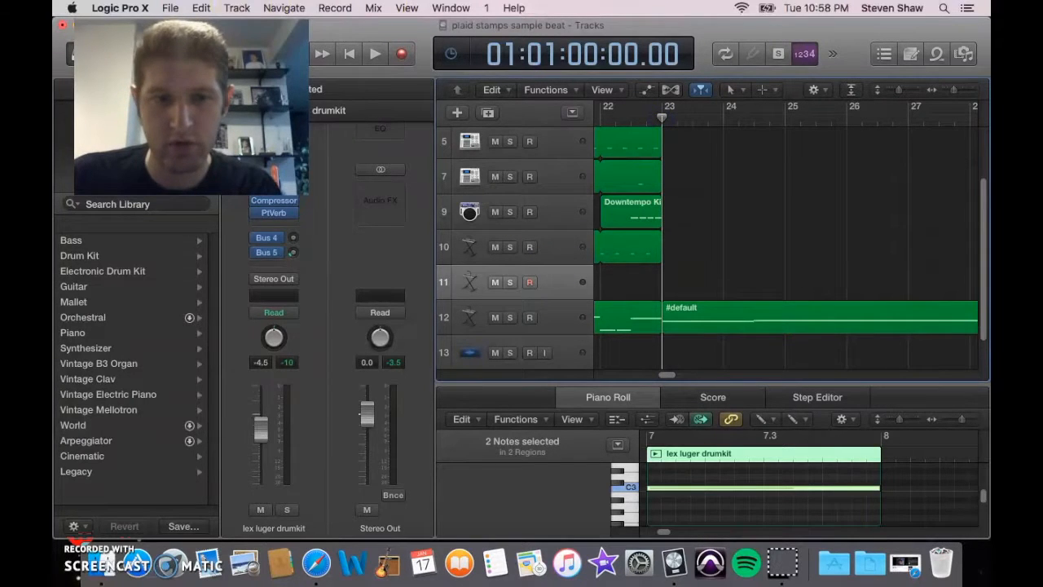
click(201, 8)
click(269, 118)
Step: Play the beat from bar 22 through the #default outro and return to the project start
drag(671, 375, 661, 376)
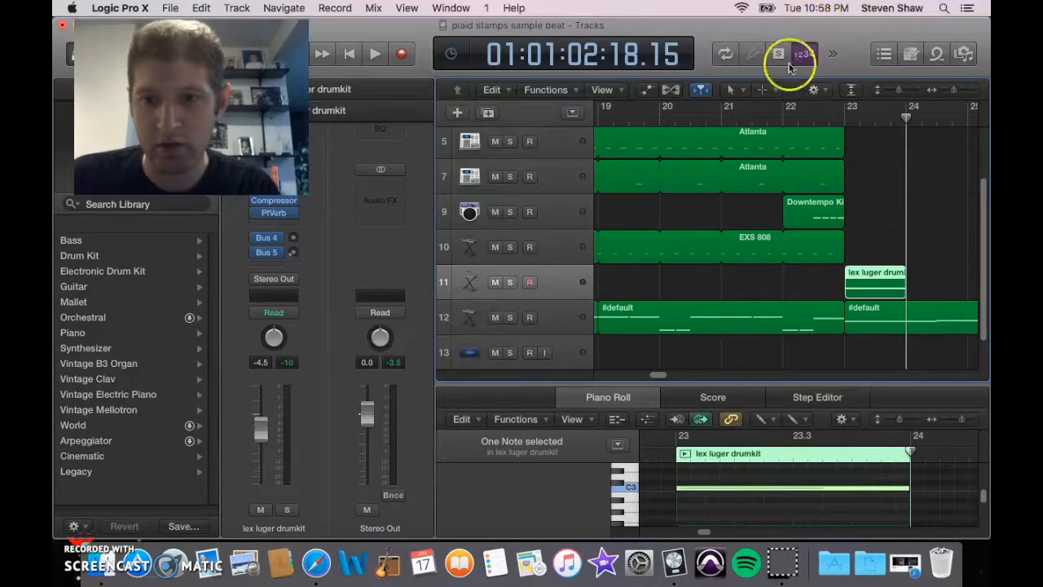
click(782, 114)
key(space)
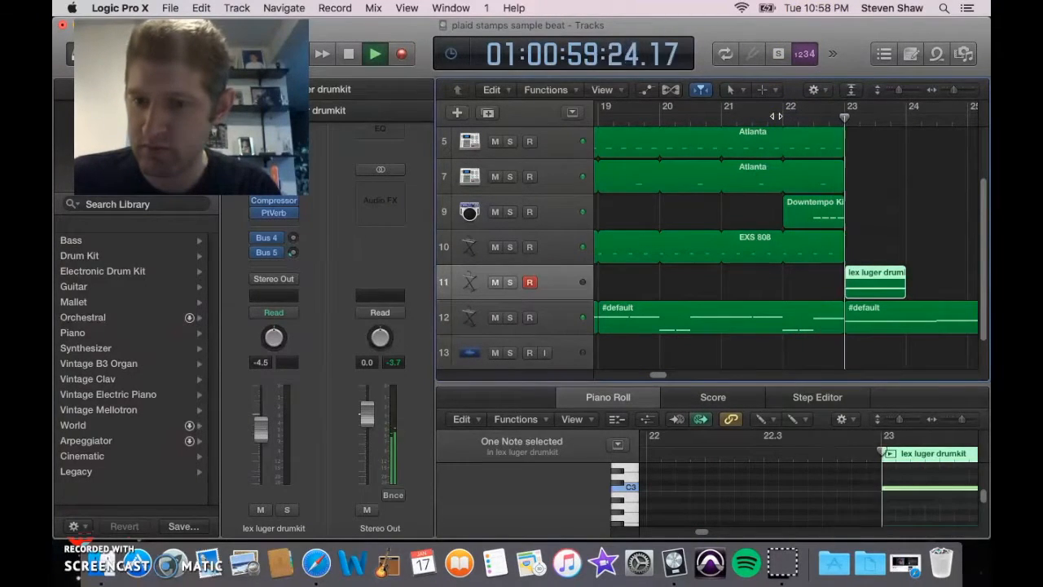
click(982, 278)
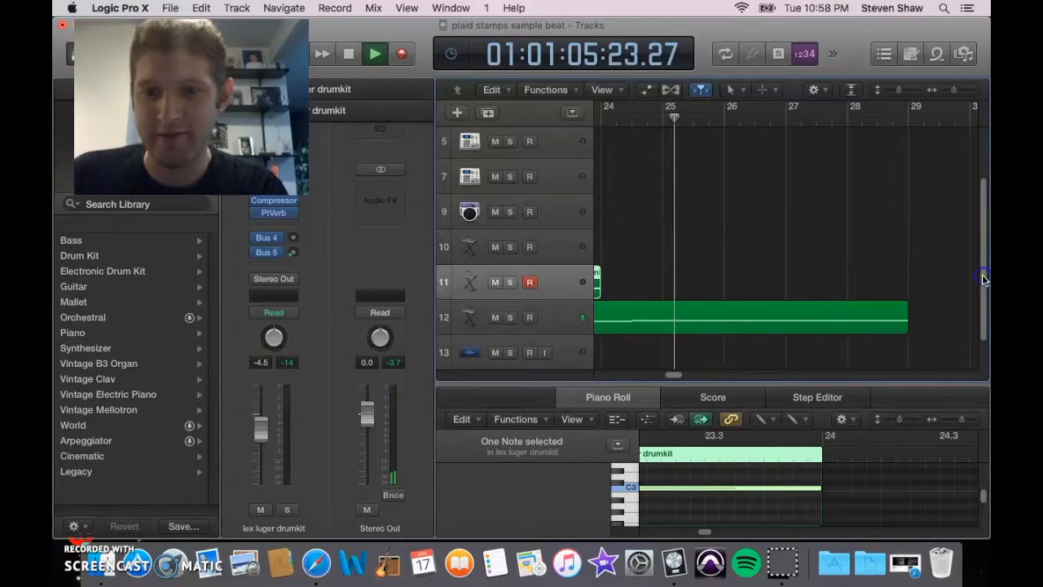
mouse_move(676, 374)
mouse_down()
mouse_move(663, 380)
mouse_move(683, 381)
mouse_up()
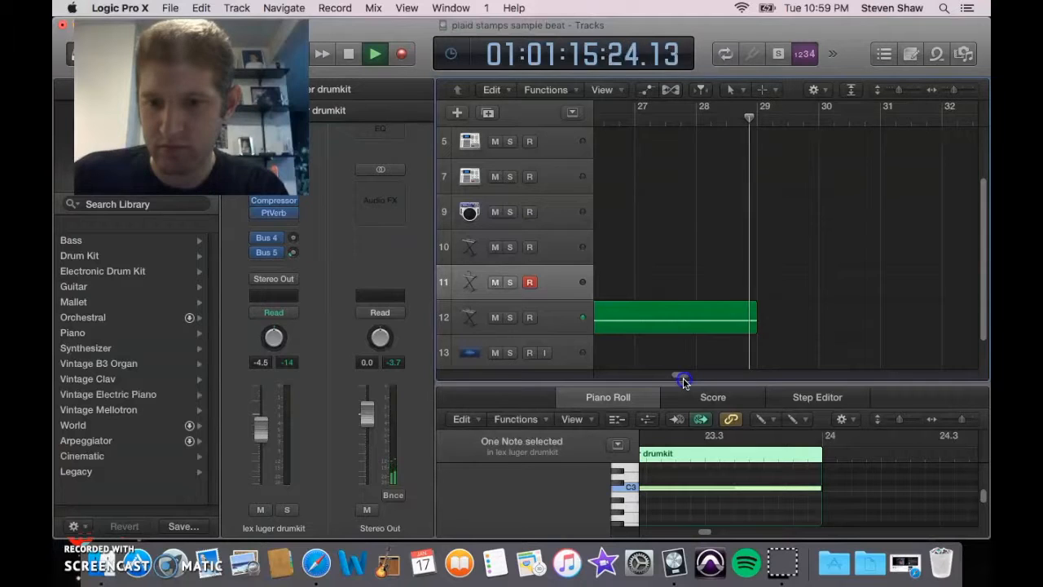
key(space)
key(Return)
Step: Add a software instrument track below #default and load the Deep Sub Bass patch by searching the library for "sub"
drag(612, 379, 622, 380)
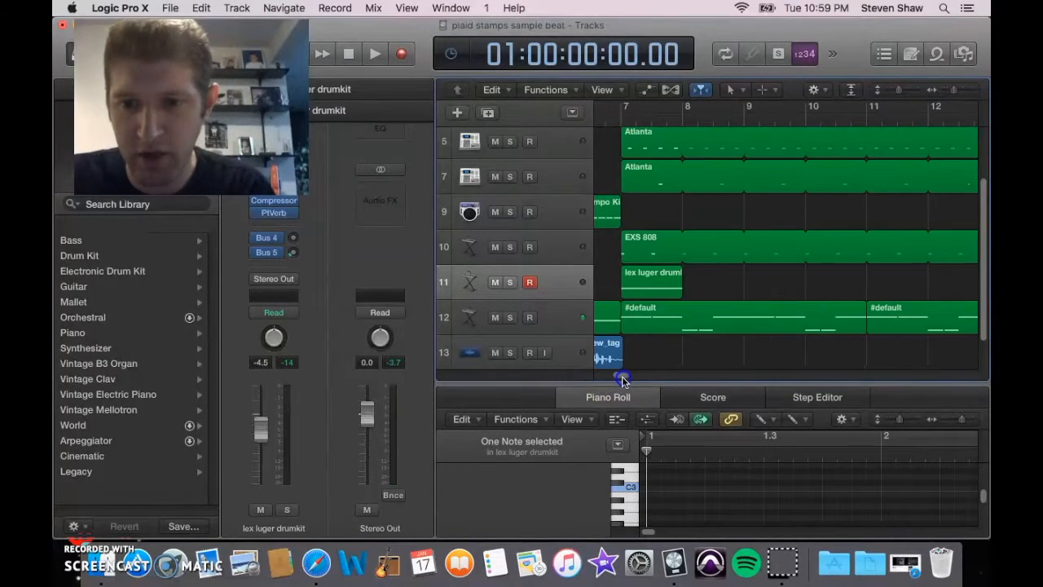
click(562, 328)
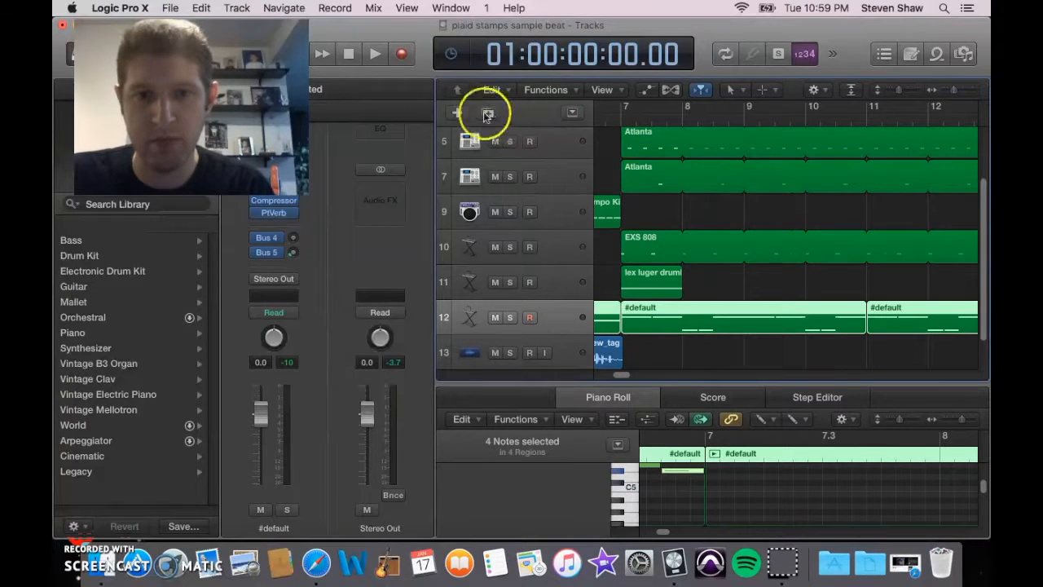
click(454, 112)
click(710, 259)
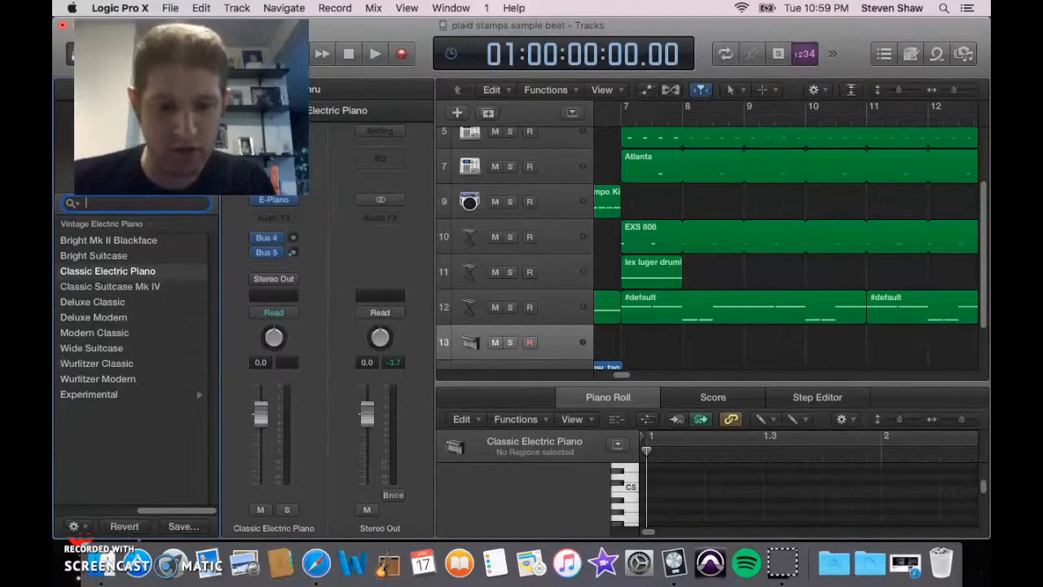
text(sub)
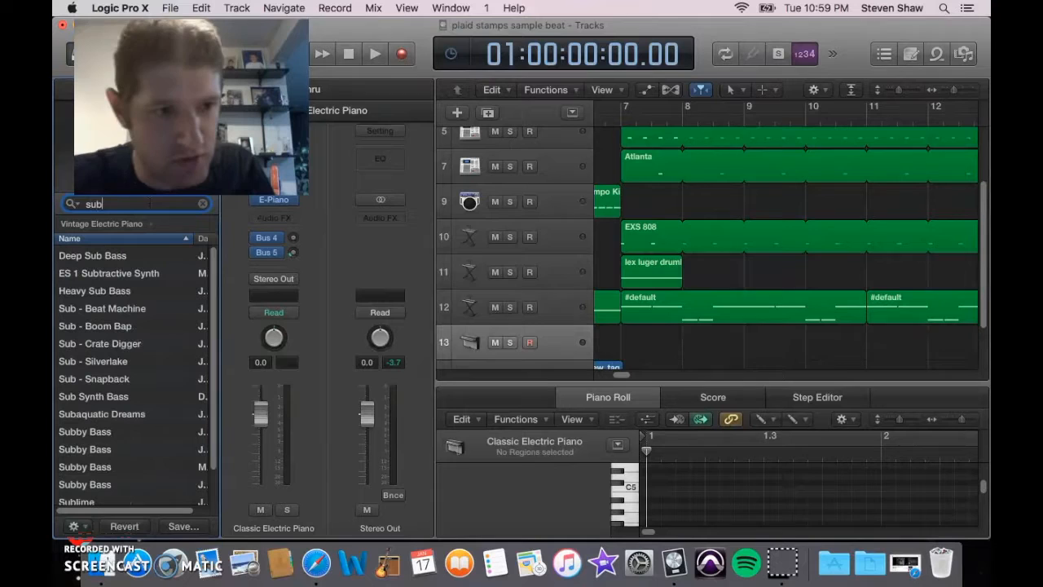
click(118, 258)
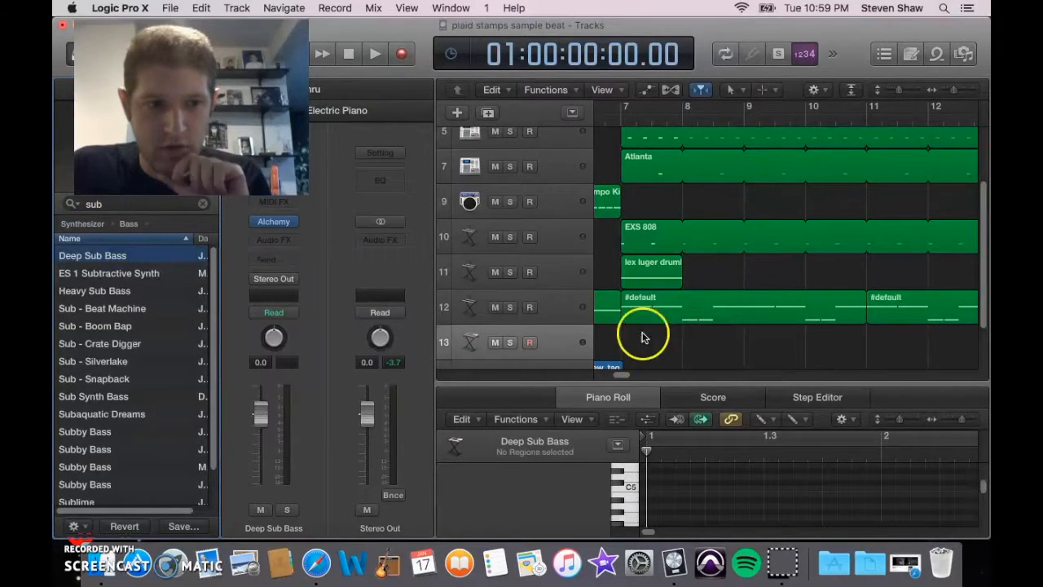
Step: Copy the #default region at bar 7 and paste it on the Deep Sub Bass track at bar 7
click(685, 314)
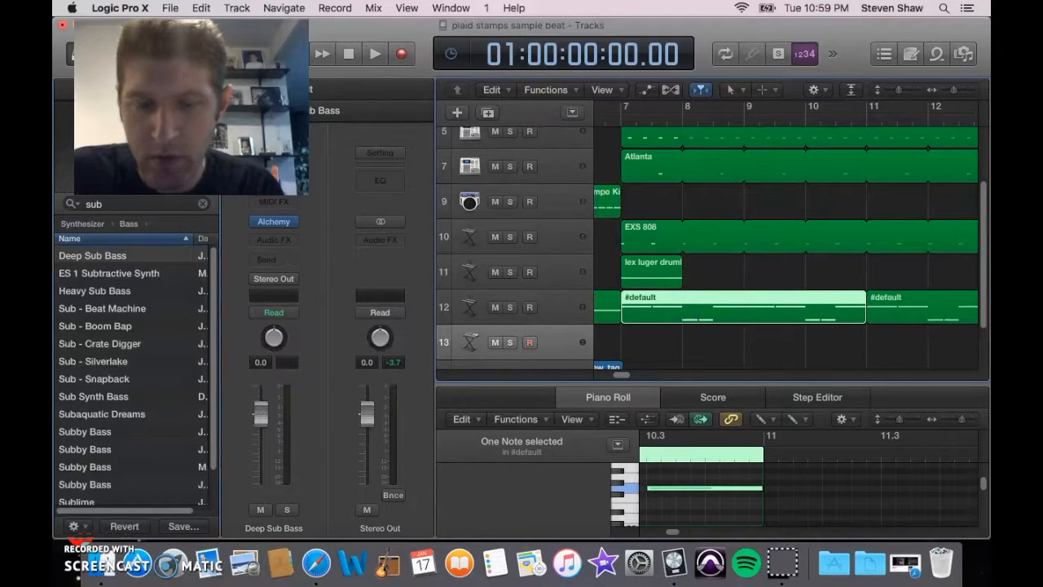
click(204, 8)
click(220, 104)
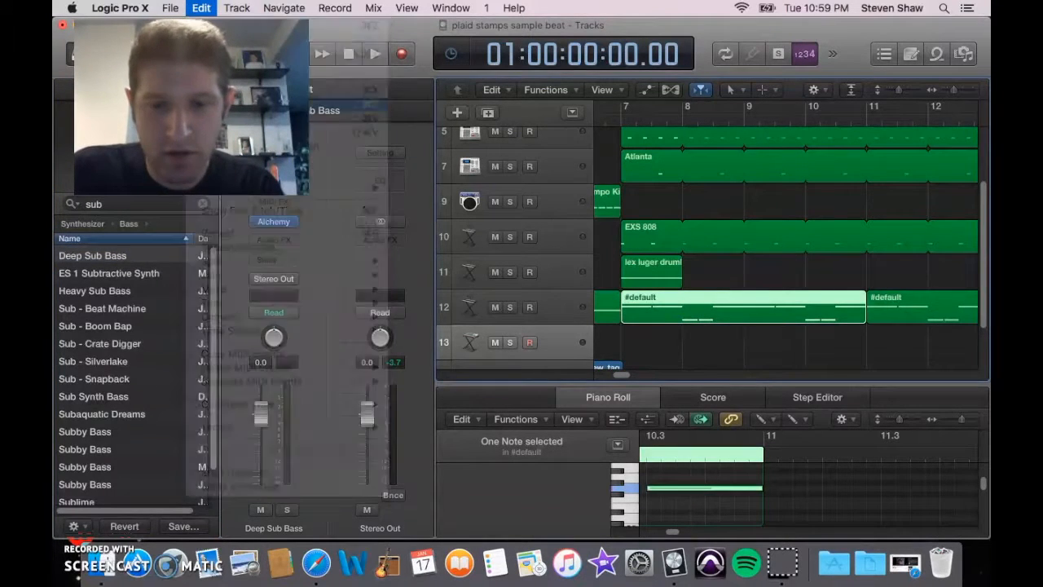
click(626, 120)
drag(625, 120, 617, 119)
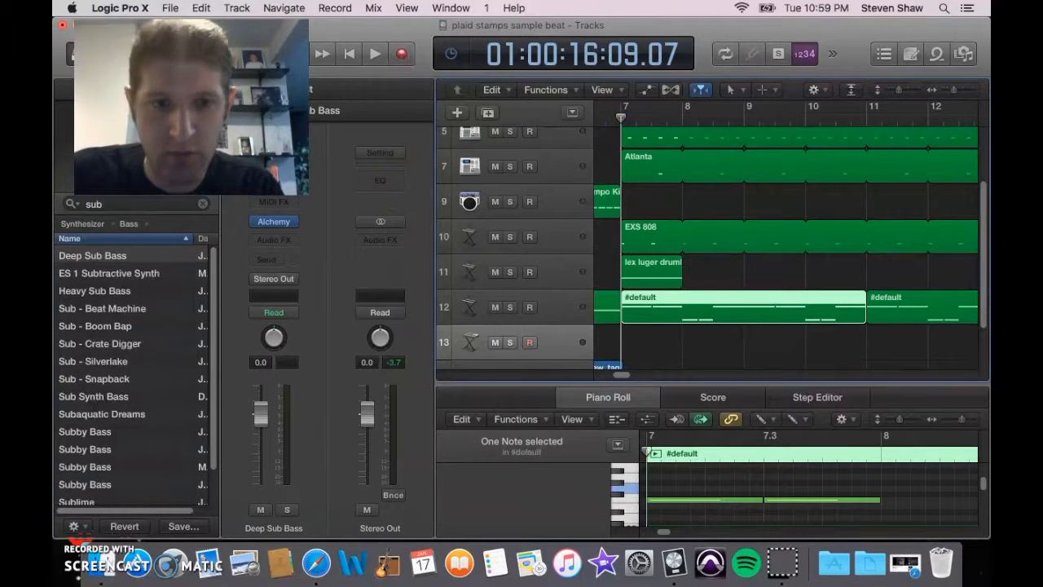
click(201, 9)
click(244, 117)
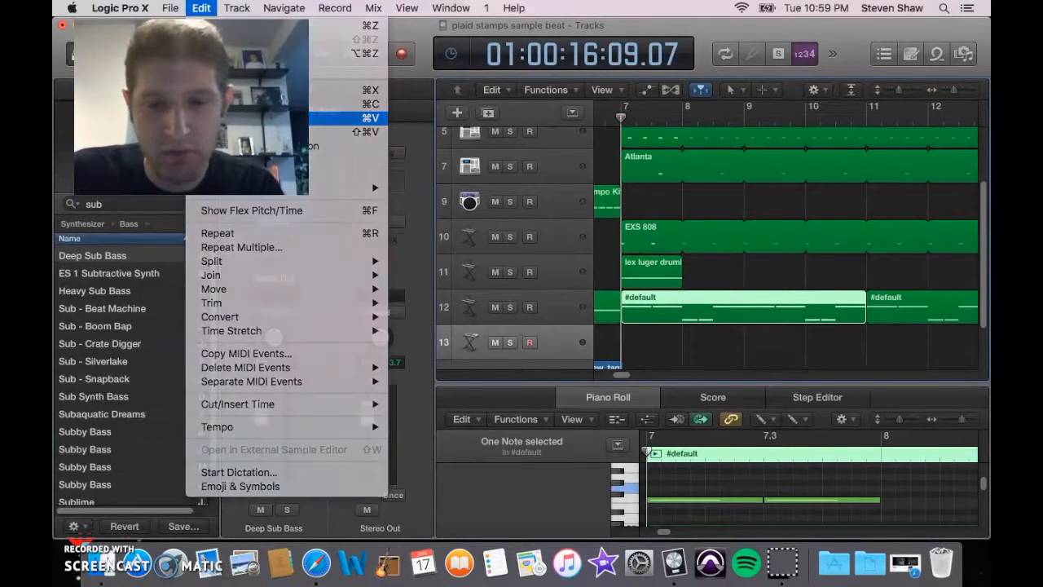
click(924, 361)
Step: Open the pasted Deep Sub Bass region in a separate Piano Roll window with the Pointer Tool active
click(791, 336)
click(407, 8)
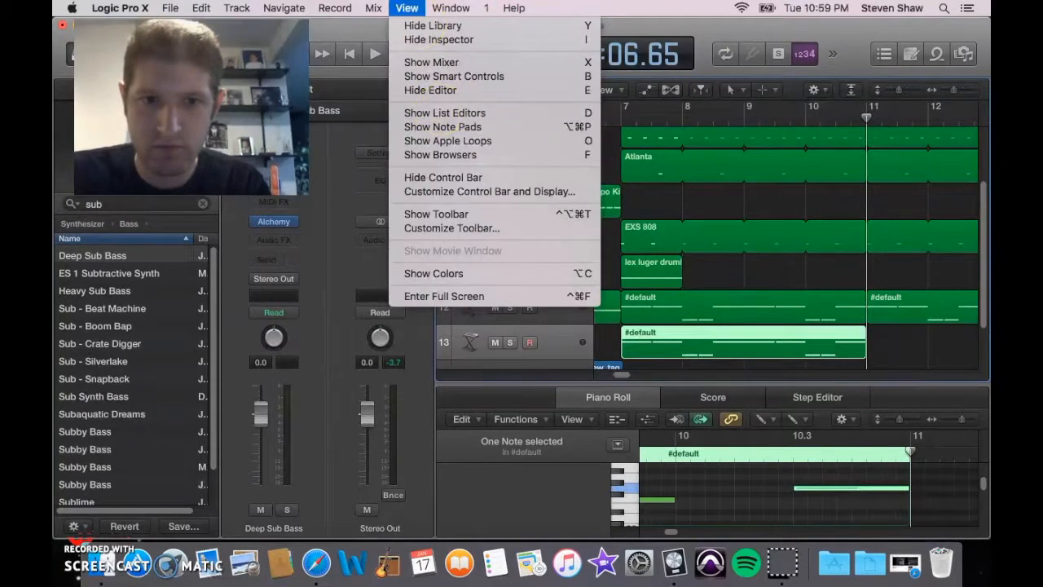
click(525, 150)
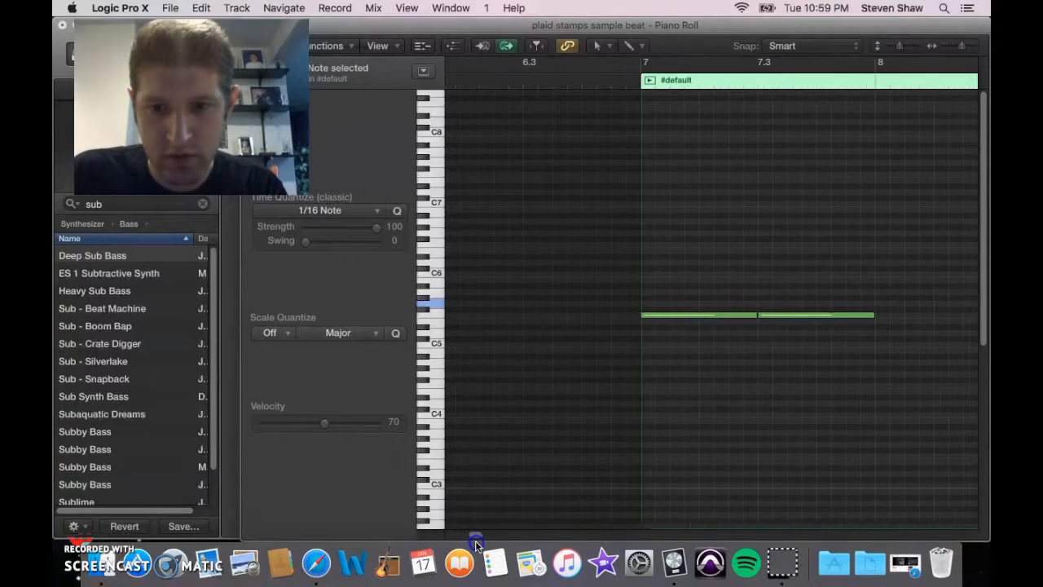
click(597, 46)
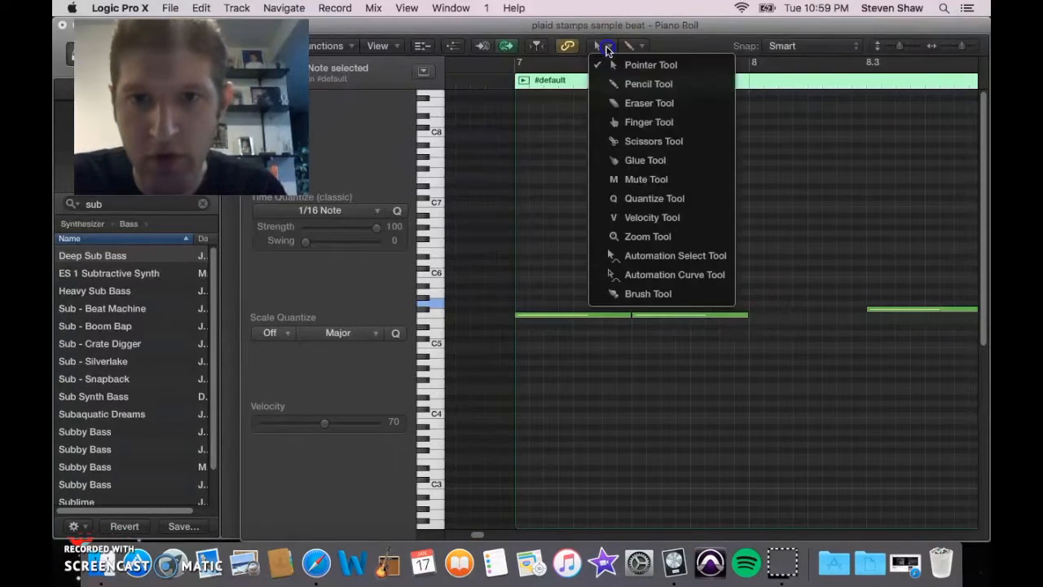
click(624, 63)
Step: Move the two high notes in bar 7 down to G1
drag(982, 291, 954, 394)
click(807, 422)
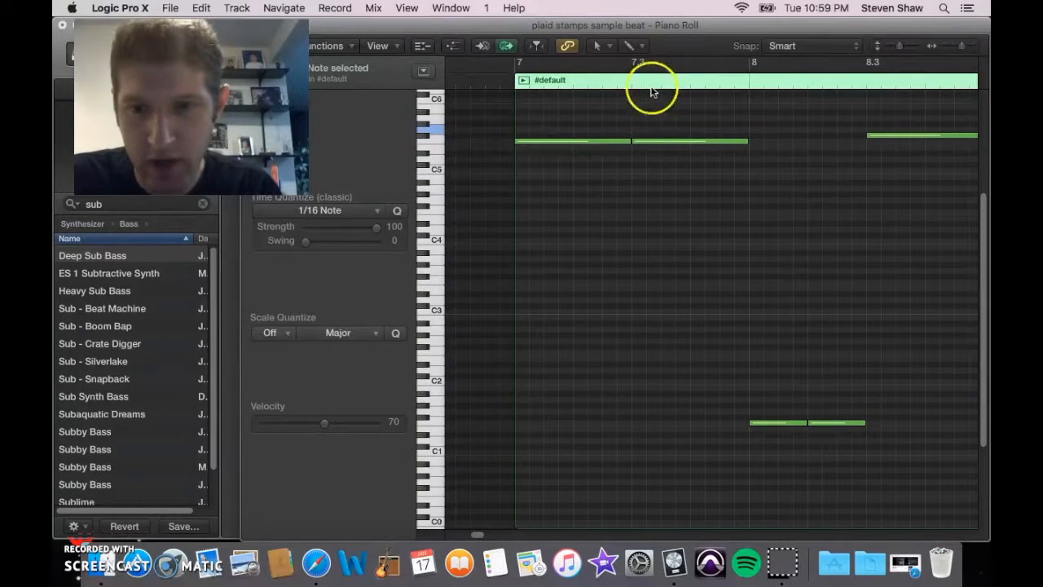
drag(715, 168, 574, 414)
click(754, 437)
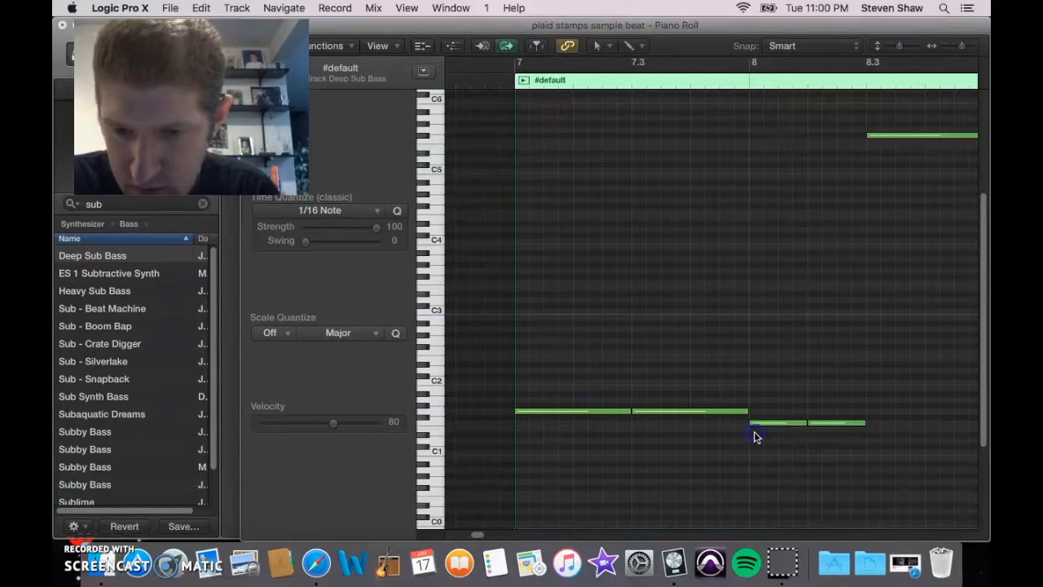
Step: Move the high note at bar 8 beat 3 down to A1 and the two high notes in bar 9 down to G1
click(516, 85)
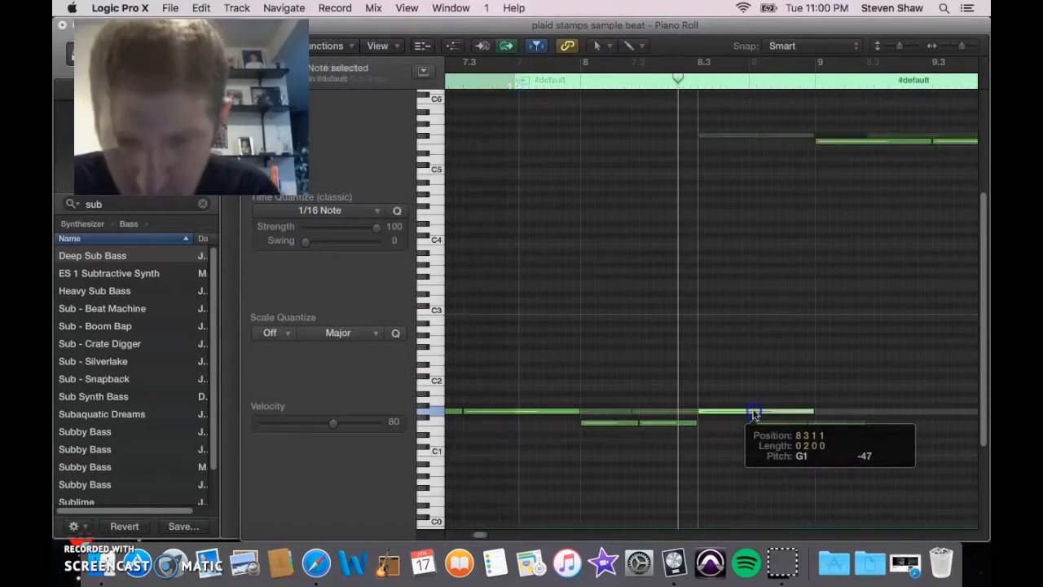
drag(753, 413, 753, 400)
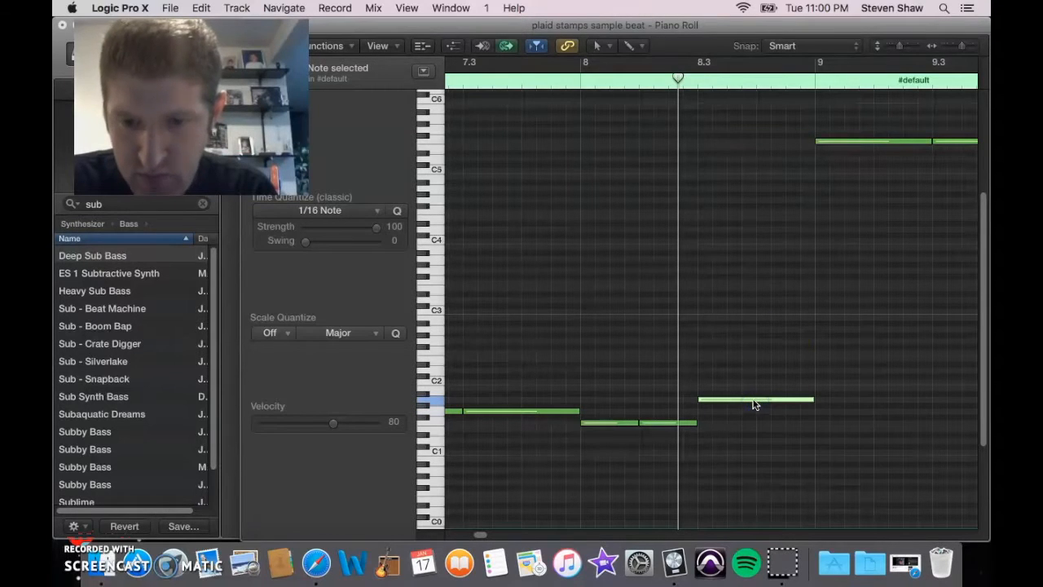
drag(483, 536, 485, 541)
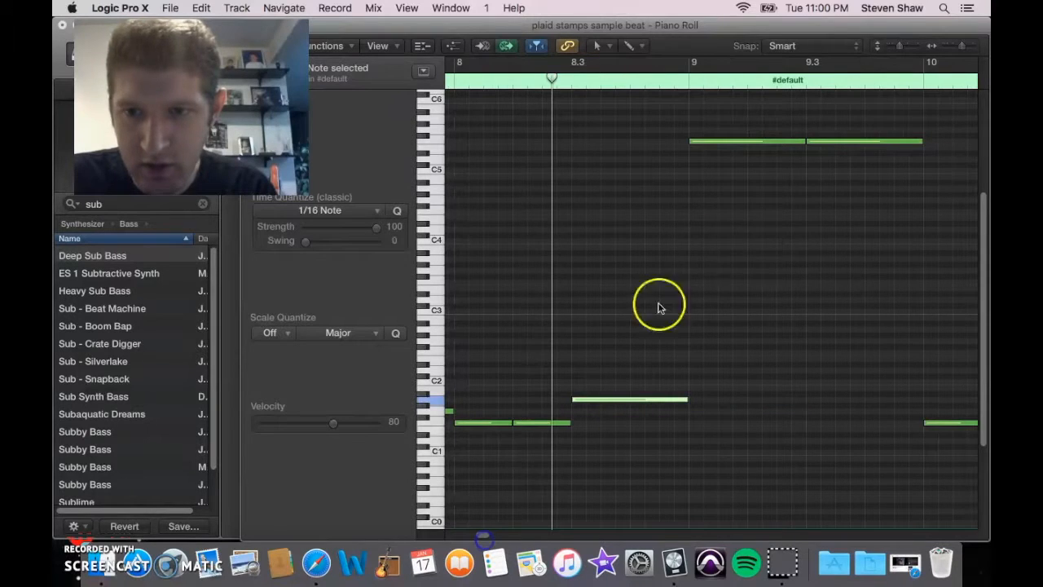
drag(833, 228, 757, 415)
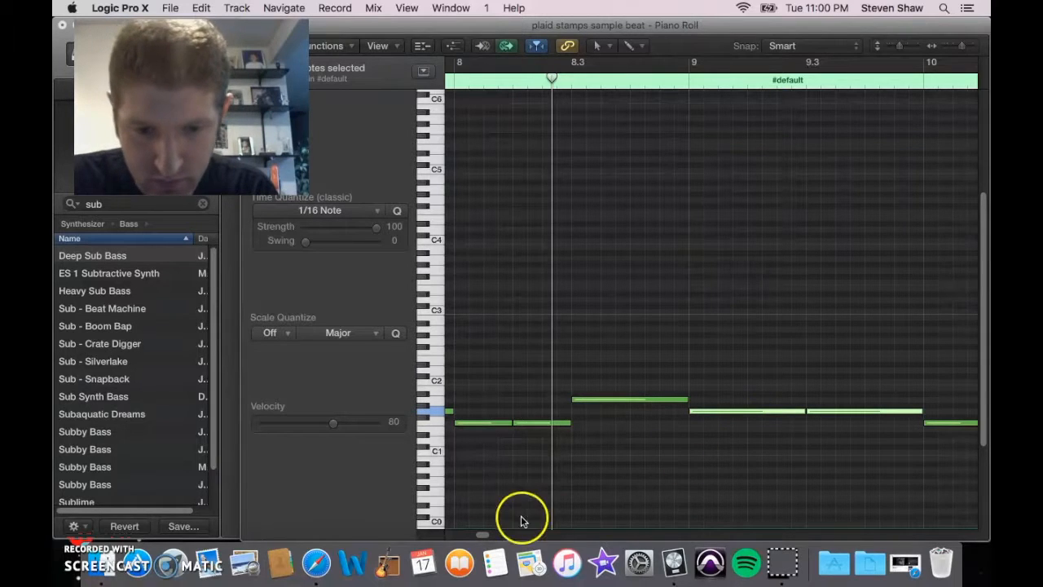
Step: Move the high note at bar 10 beat 3 down to B1
drag(485, 532, 489, 538)
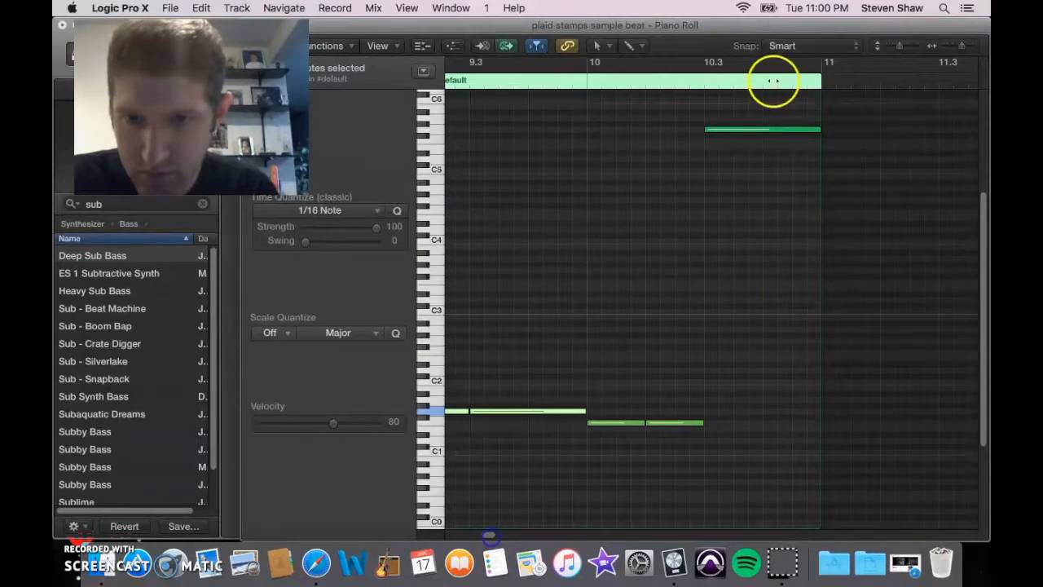
drag(761, 129, 761, 399)
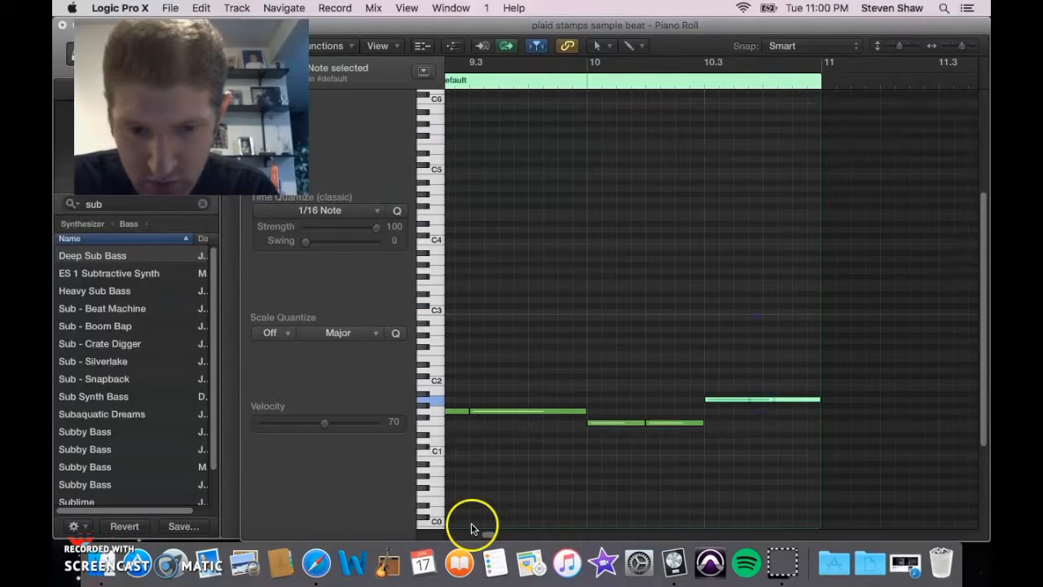
drag(487, 534, 487, 534)
mouse_move(836, 399)
mouse_down()
mouse_move(837, 410)
mouse_move(837, 399)
mouse_up()
drag(489, 535, 488, 535)
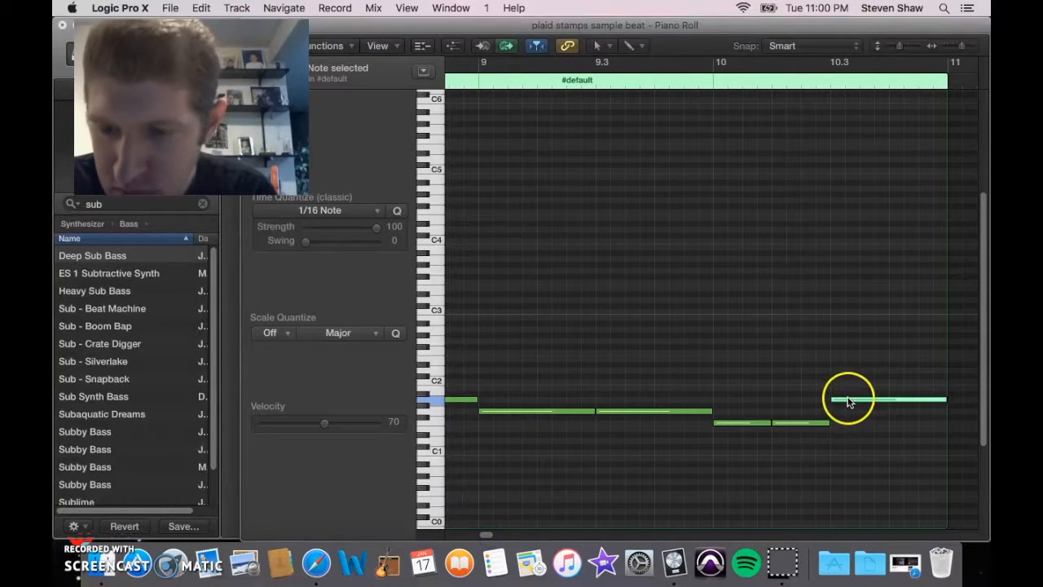
click(847, 398)
drag(847, 392, 847, 388)
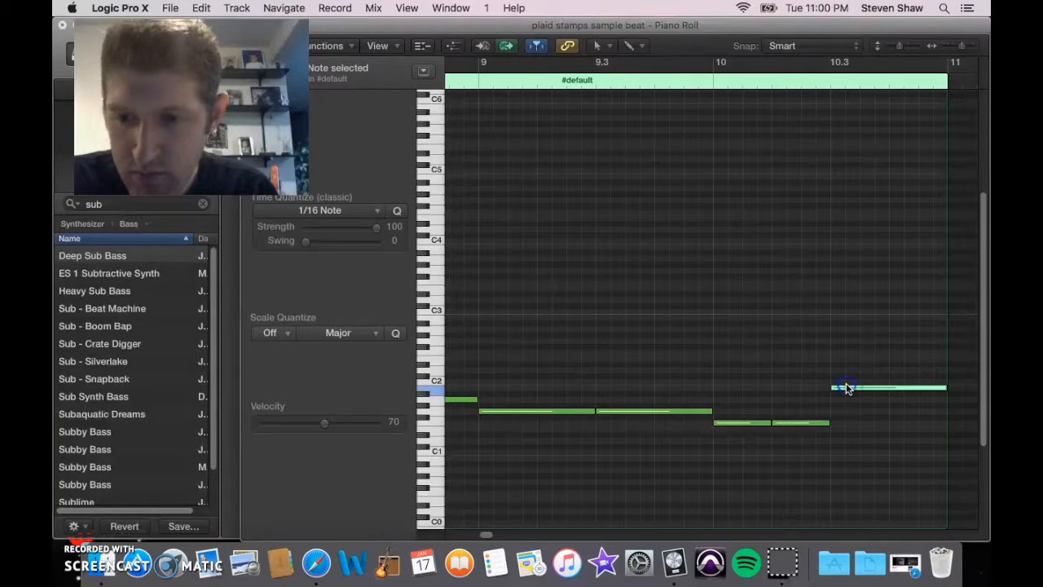
Step: Set the velocity of the B1 note at bar 10 beat 3 to 100 in its event details
double_click(844, 386)
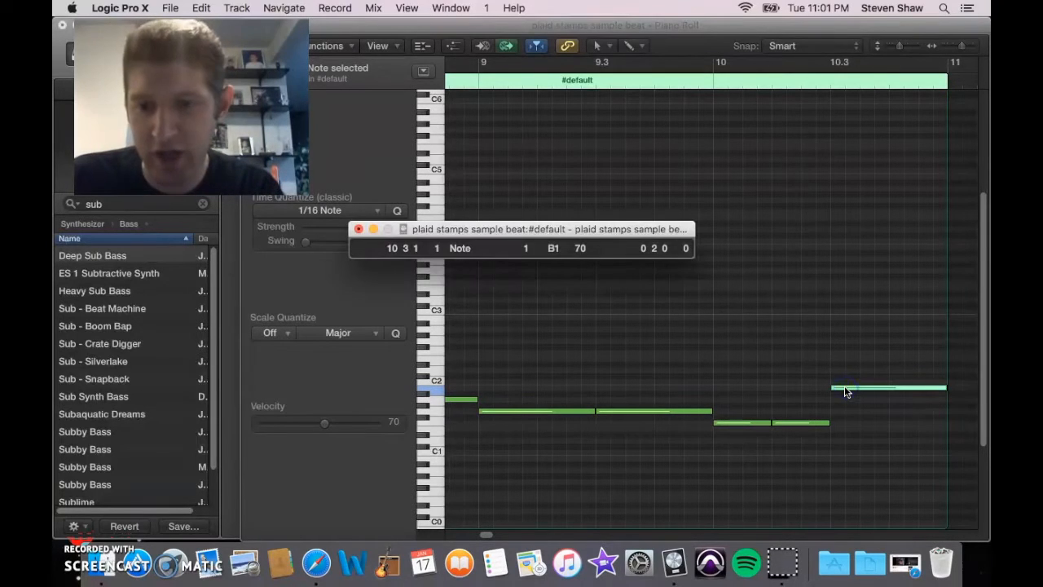
click(565, 244)
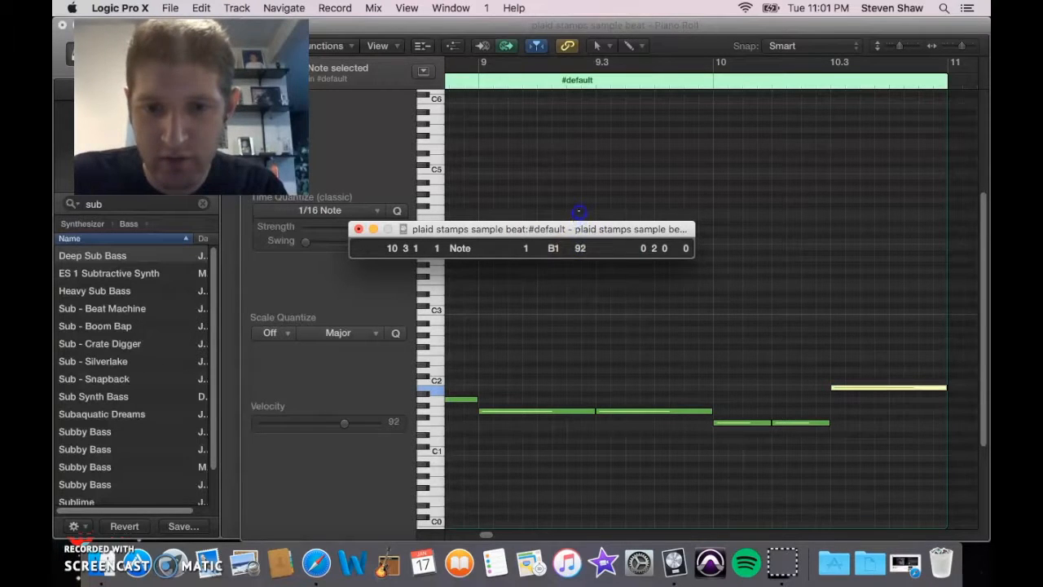
drag(578, 211, 578, 205)
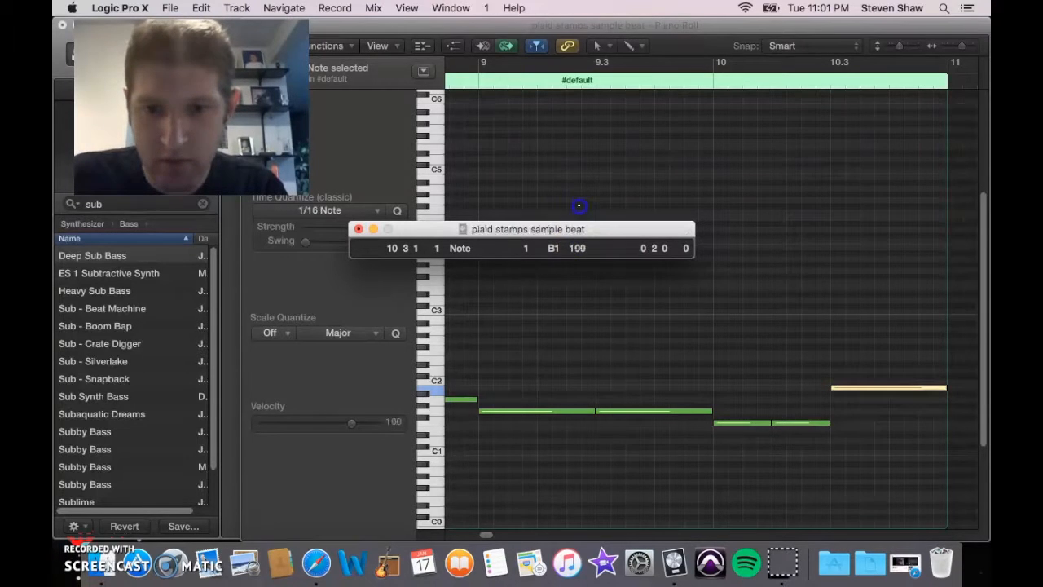
click(359, 229)
Step: Set the velocity of all ten notes in the Deep Sub Bass region at bar 7 to 100
click(787, 469)
drag(840, 465, 680, 386)
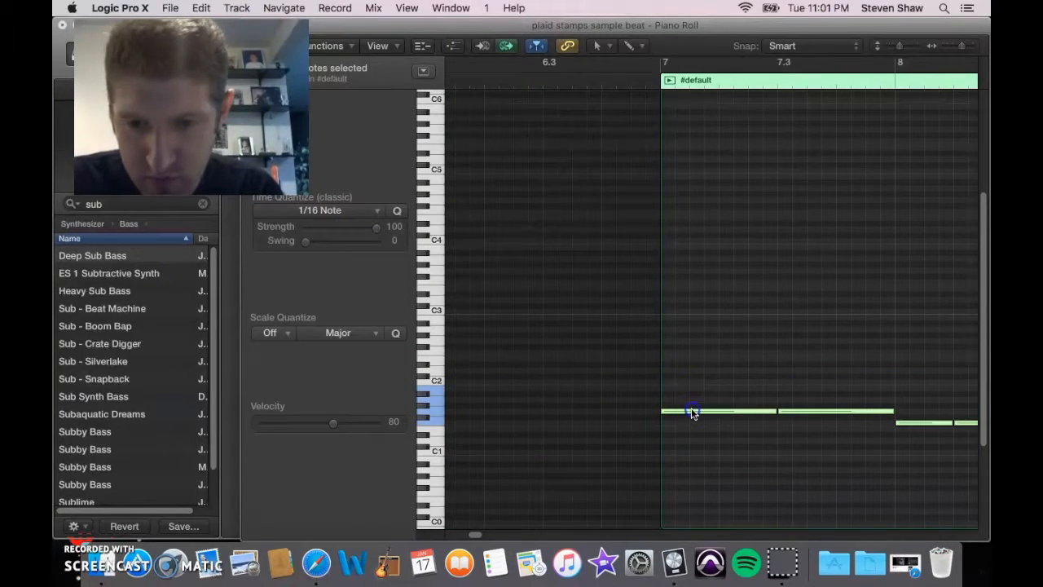
double_click(691, 412)
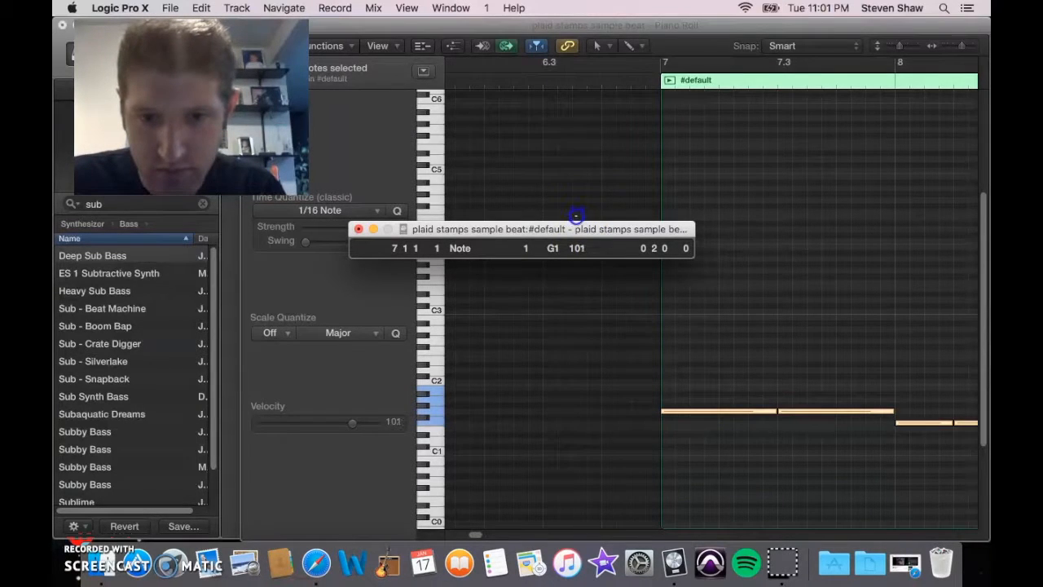
click(359, 229)
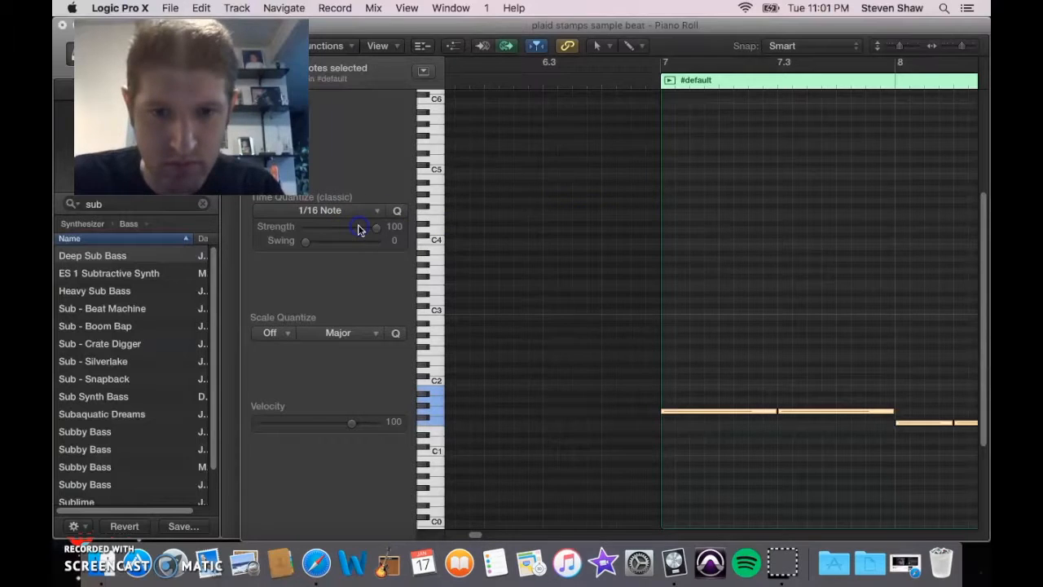
double_click(437, 28)
click(352, 35)
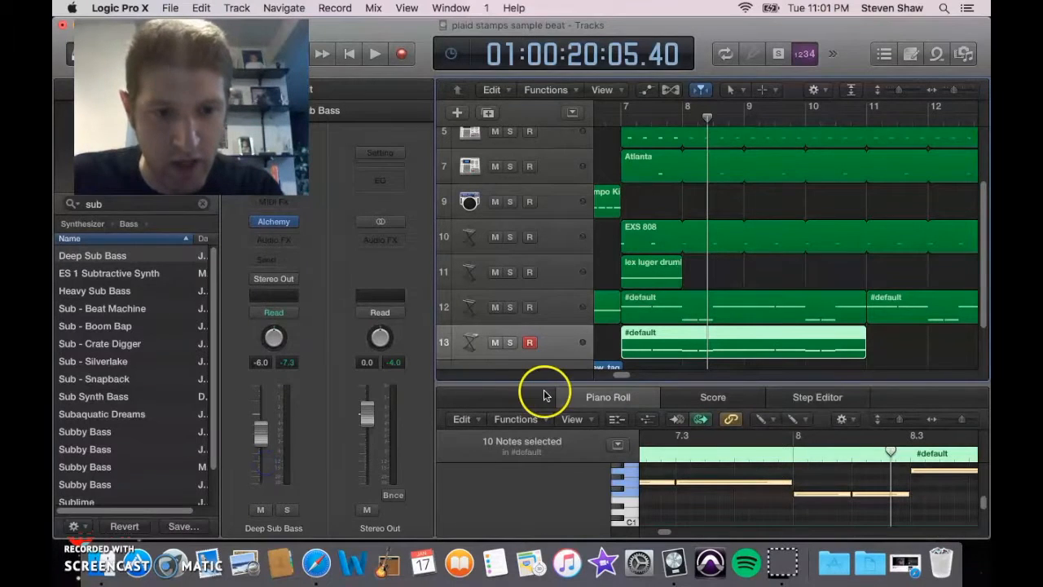
Step: Copy the Deep Sub Bass region that starts at bar 7 and paste the copy at bar 11
drag(625, 378, 624, 385)
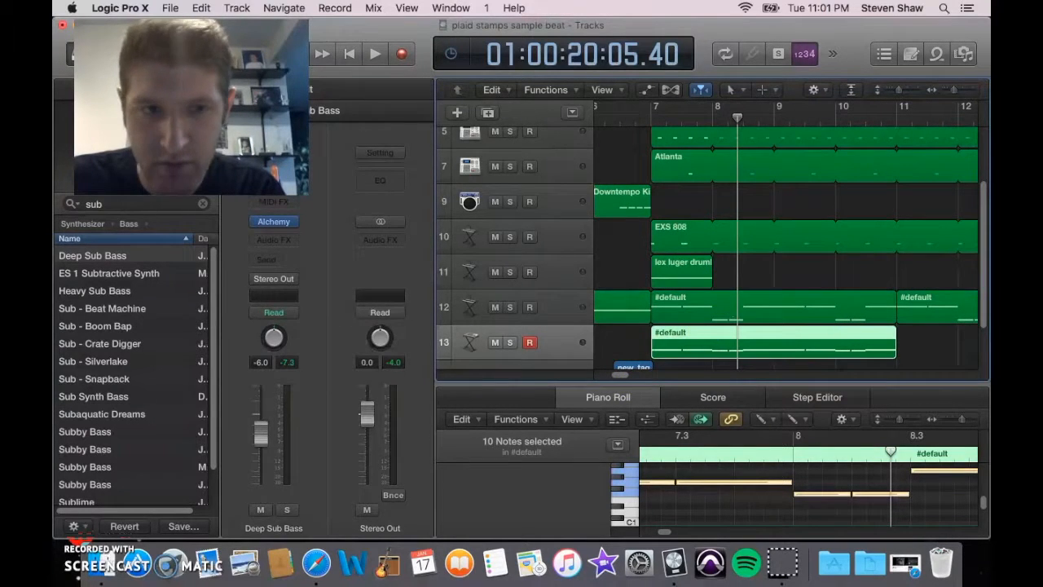
click(201, 8)
click(617, 312)
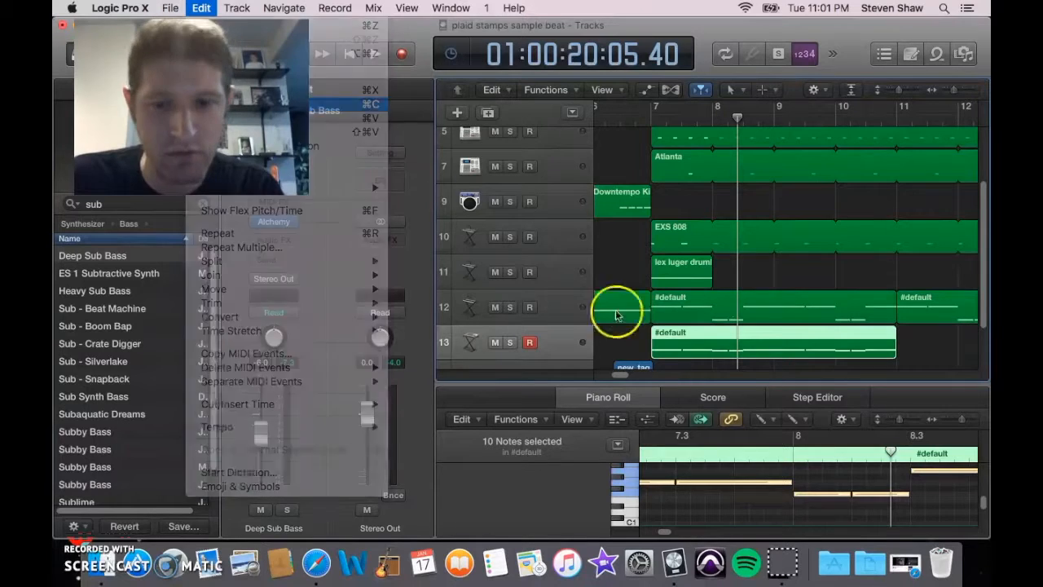
click(624, 381)
drag(624, 383, 627, 380)
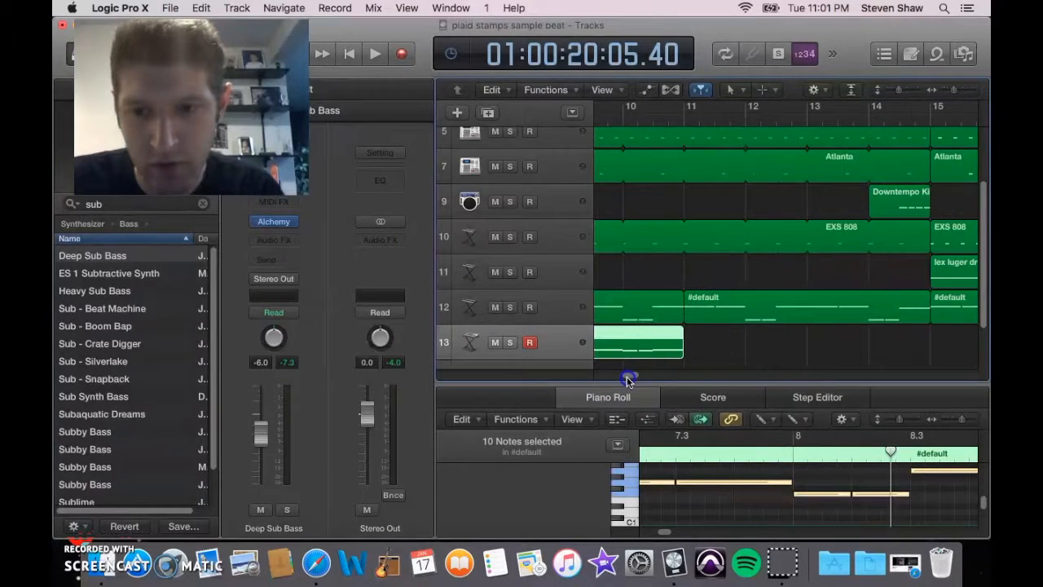
drag(750, 112, 686, 119)
click(202, 8)
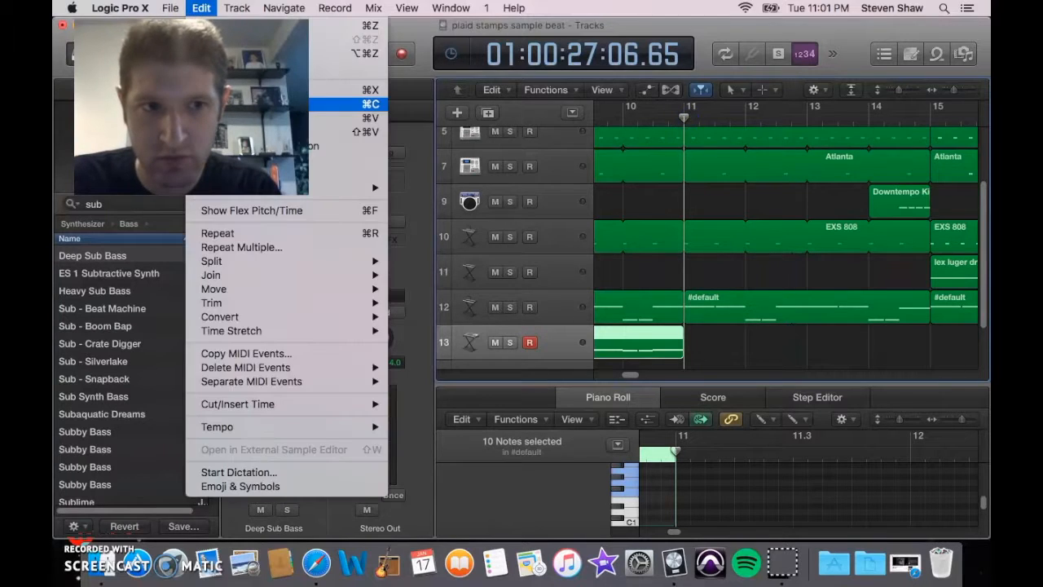
click(342, 104)
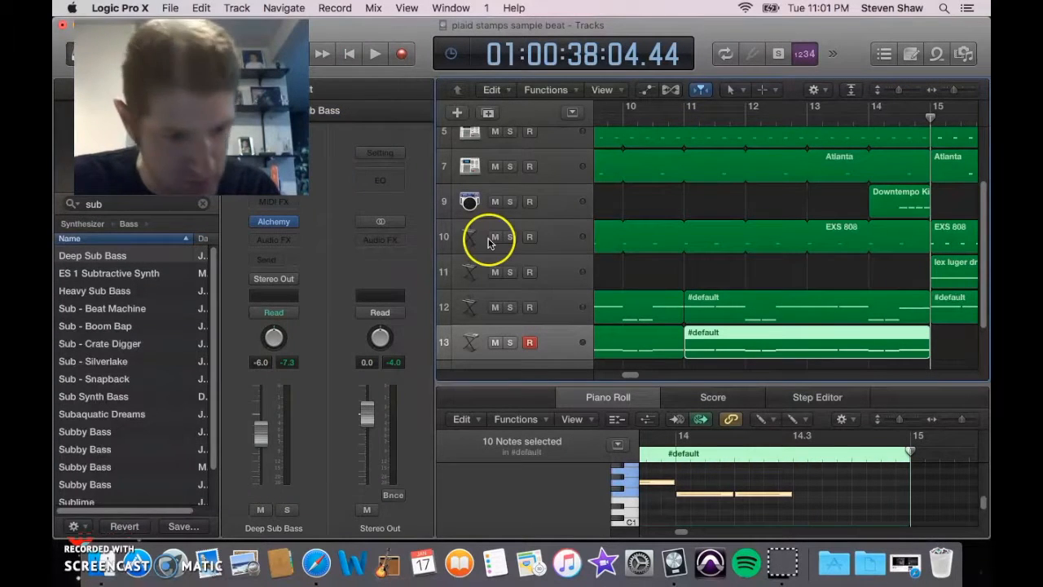
Step: Set the velocity of the B1 note at bar 14 beat 3 in the copied bass region to 100
click(815, 338)
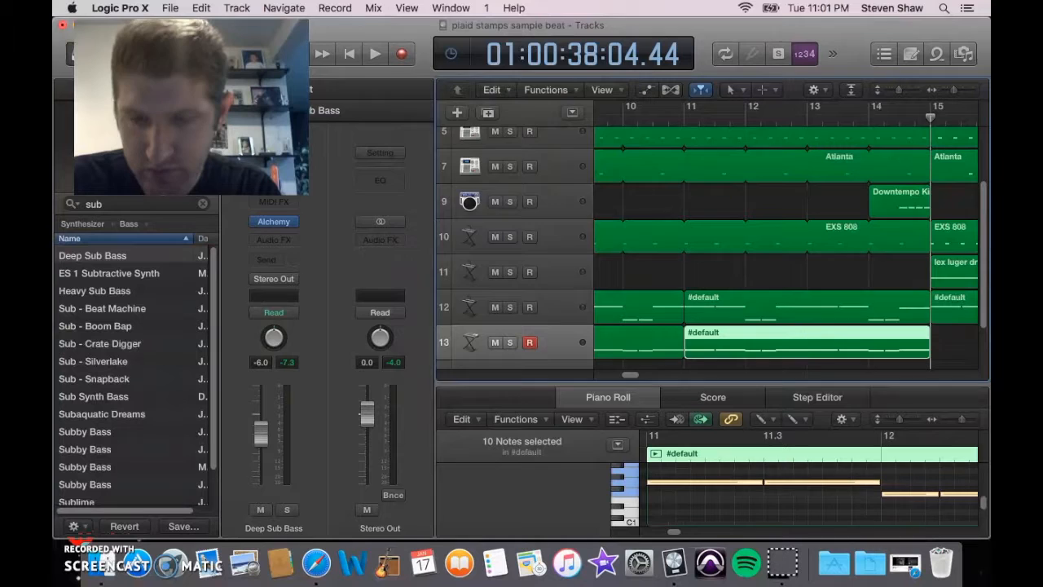
click(451, 8)
click(498, 153)
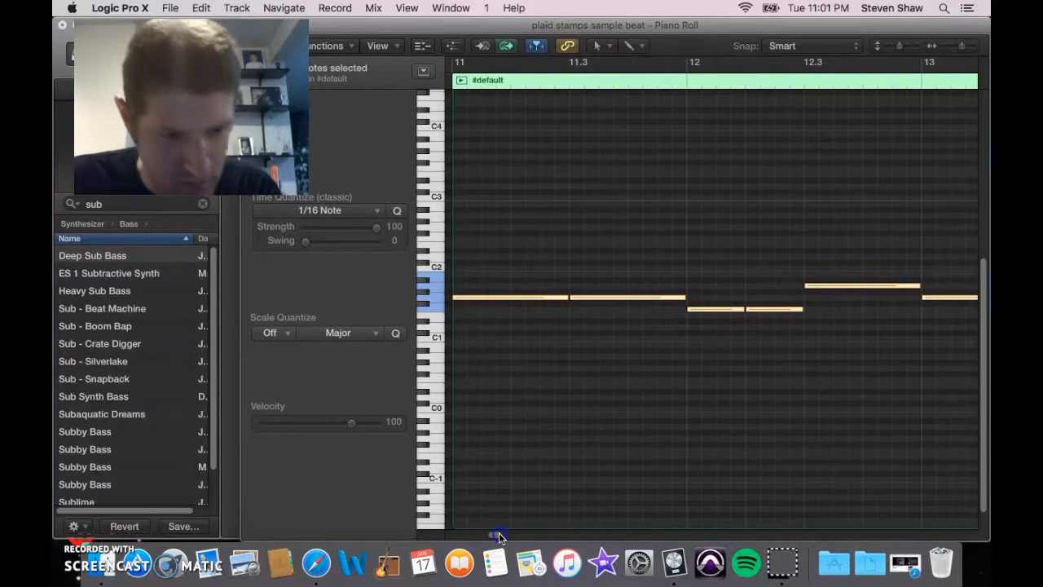
drag(499, 535, 511, 538)
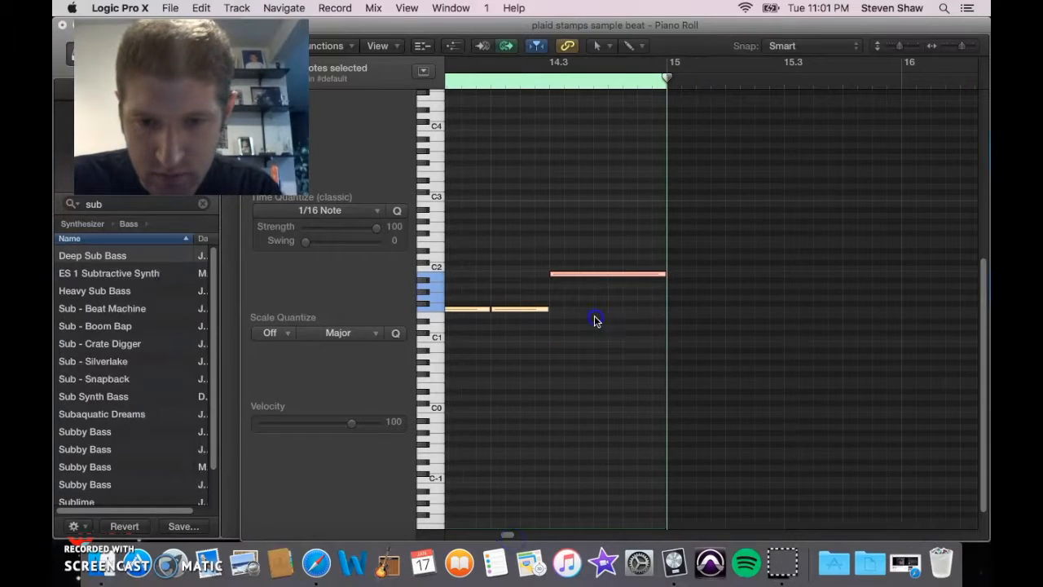
click(601, 275)
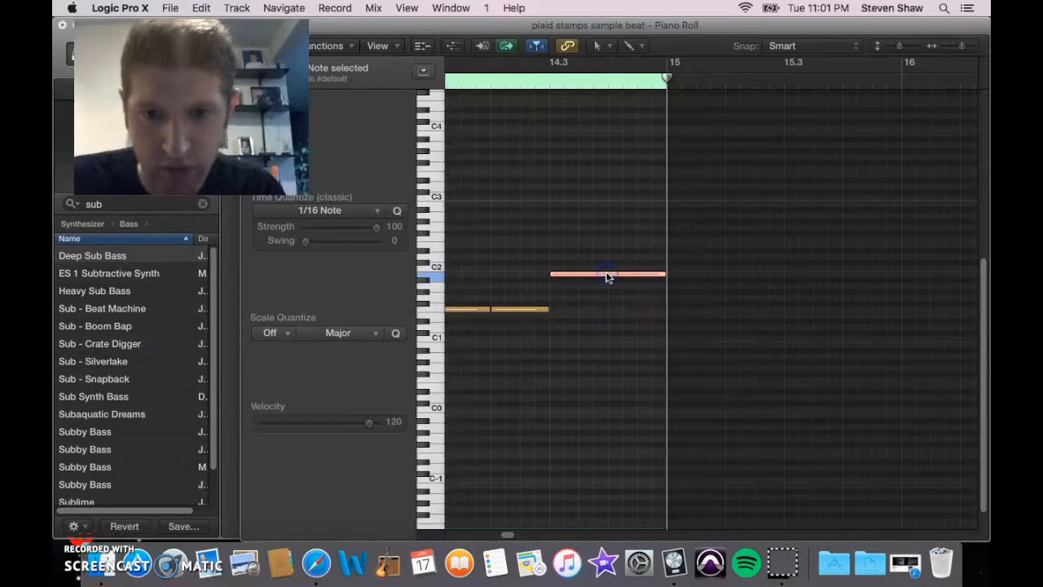
double_click(607, 274)
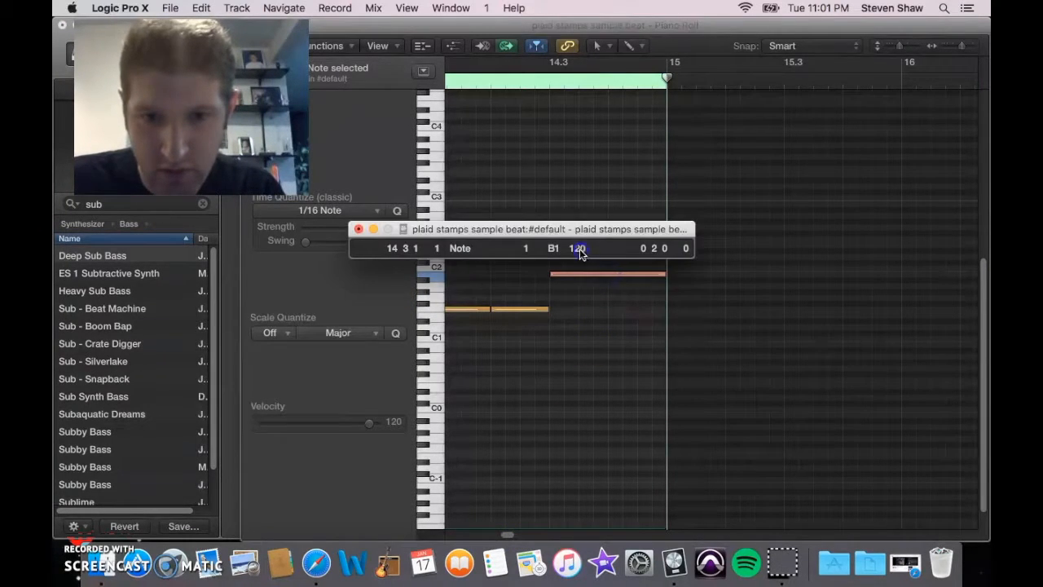
drag(580, 270, 579, 286)
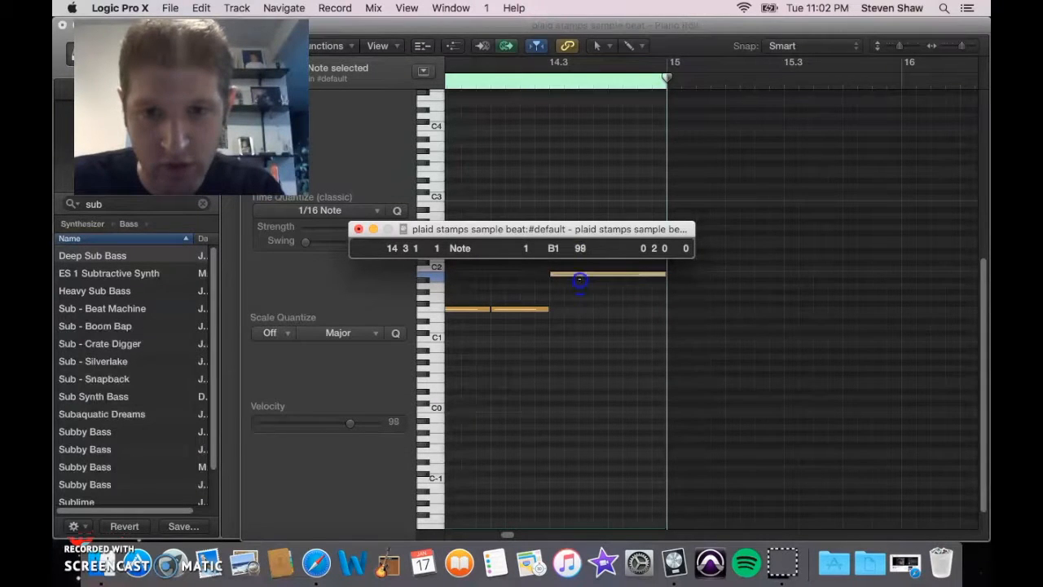
click(358, 229)
Step: Shorten the B1 note at bar 14 beat 3 to one beat and add a second one-beat B1 note at beat 4
click(664, 299)
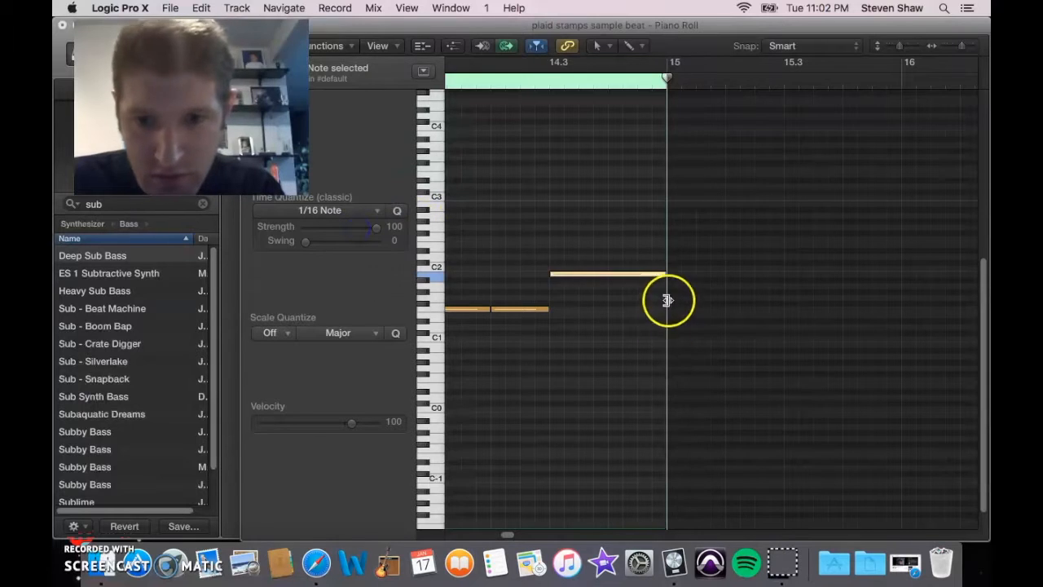
drag(664, 276, 607, 286)
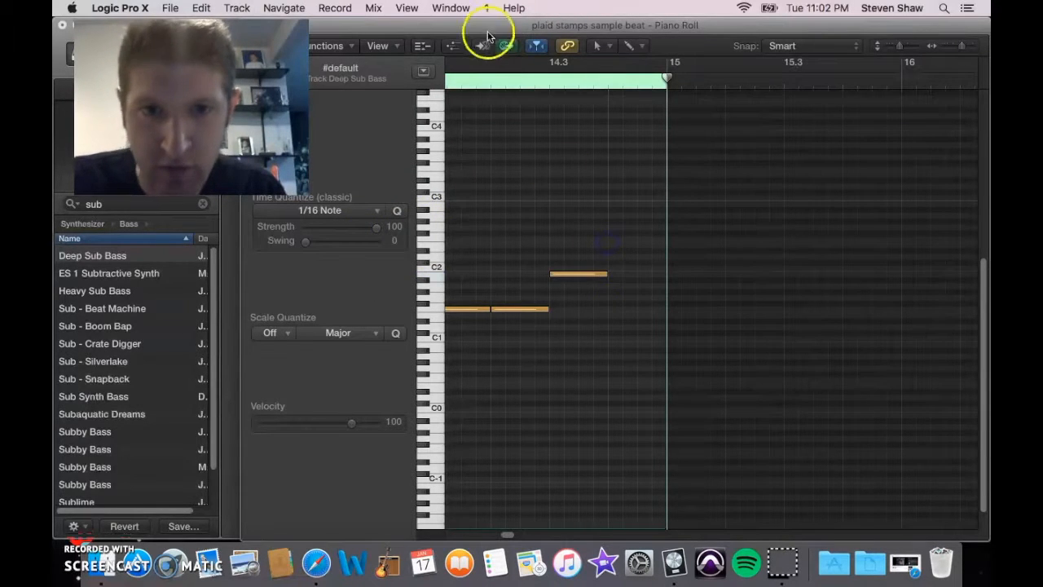
click(599, 45)
click(632, 83)
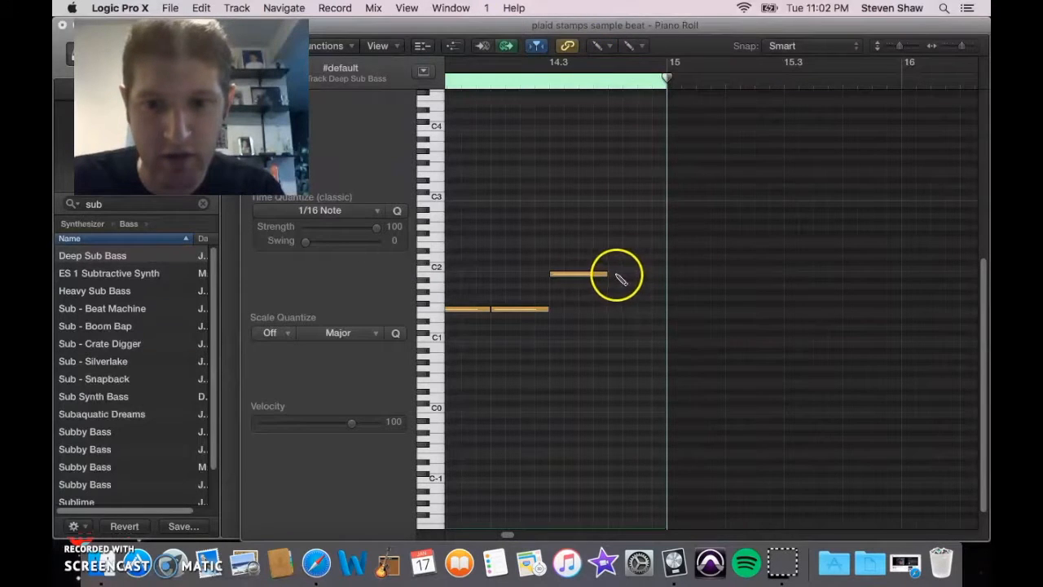
click(616, 276)
drag(482, 29, 591, 43)
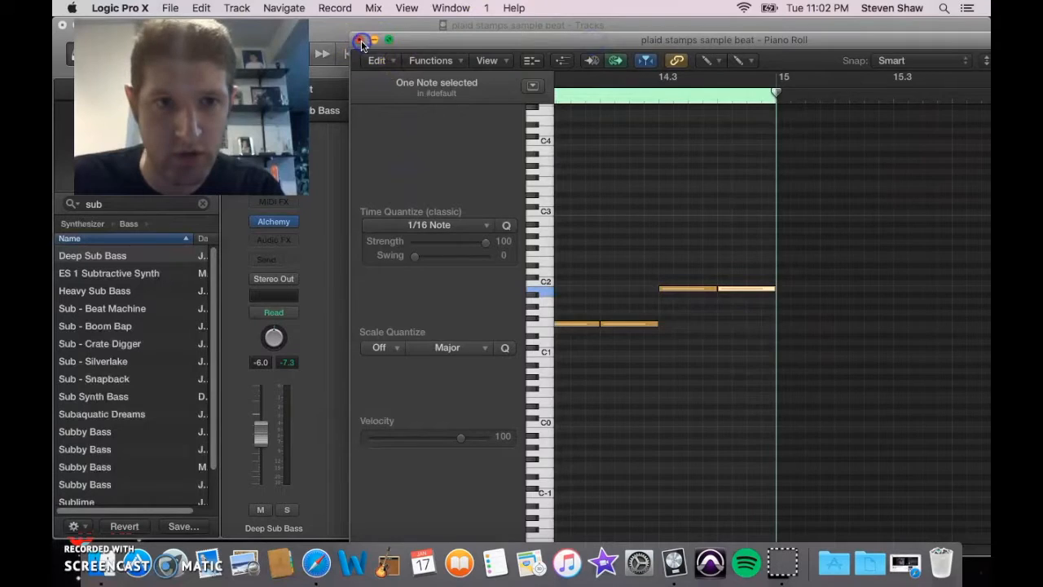
click(360, 40)
Step: Copy both Deep Sub Bass regions spanning bars 7 to 15 and paste them at bar 15
drag(900, 324, 720, 345)
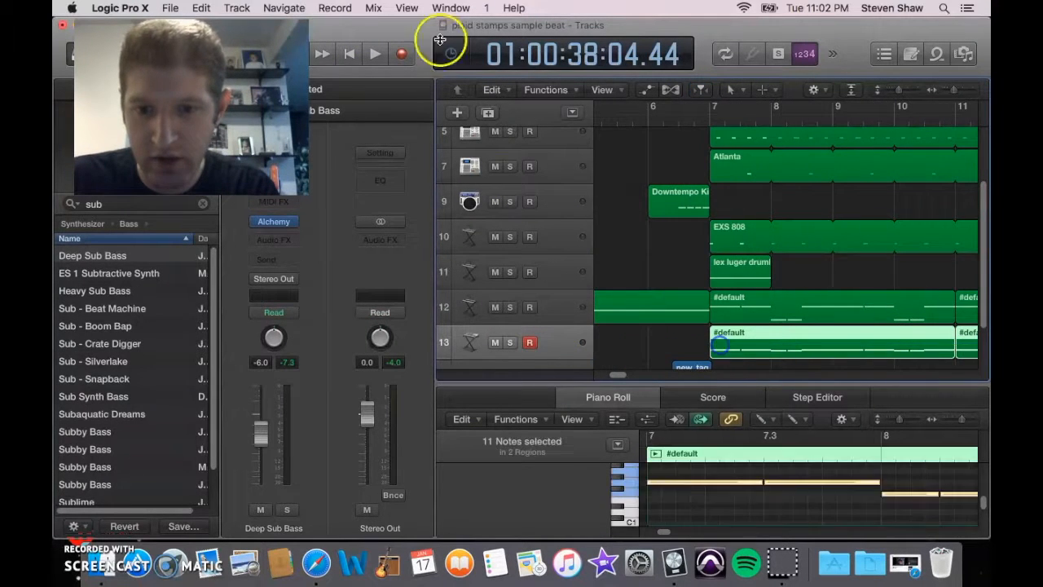
click(200, 8)
click(370, 103)
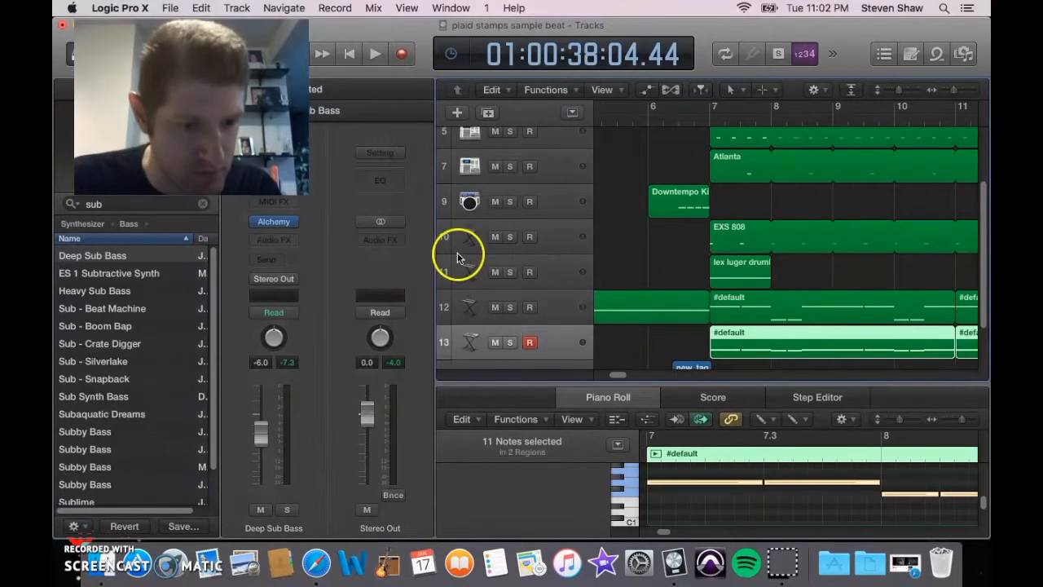
drag(619, 376, 640, 380)
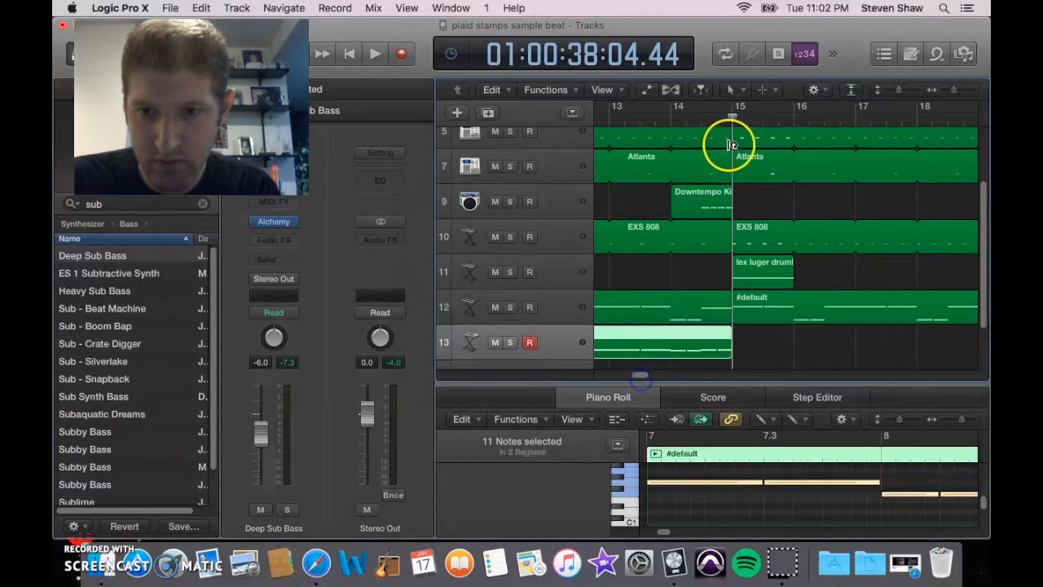
click(200, 8)
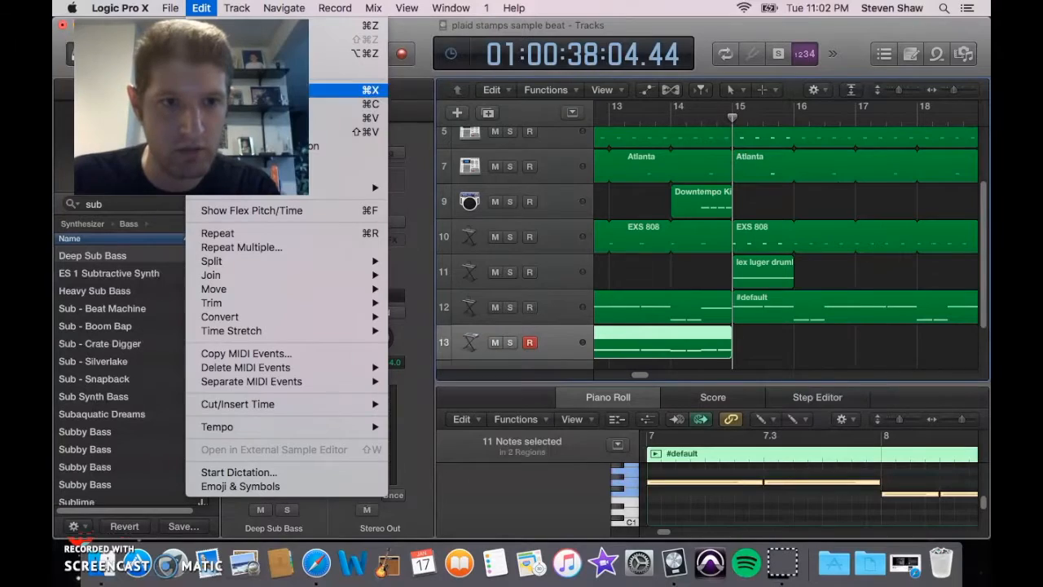
click(269, 117)
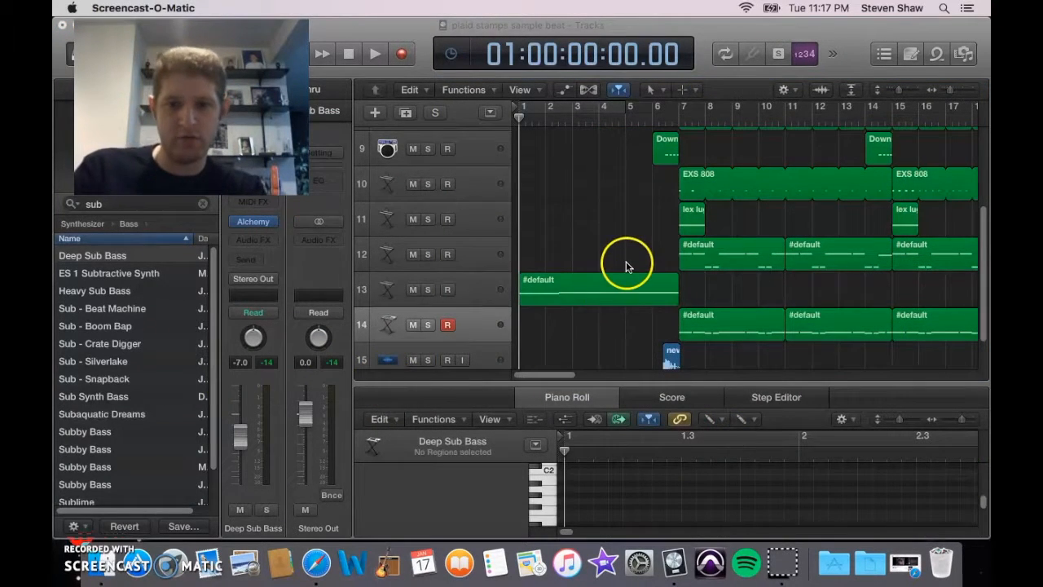
Step: Examine the notes of the intro region on track 13 and the track's Pitch Shifter settings
drag(984, 292, 984, 283)
click(568, 258)
click(483, 306)
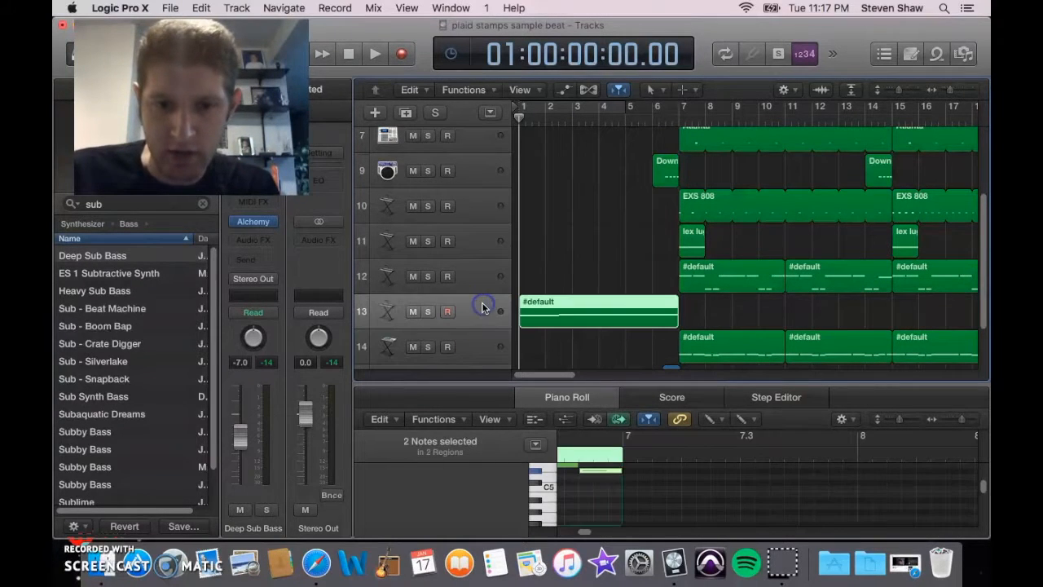
drag(586, 534, 568, 535)
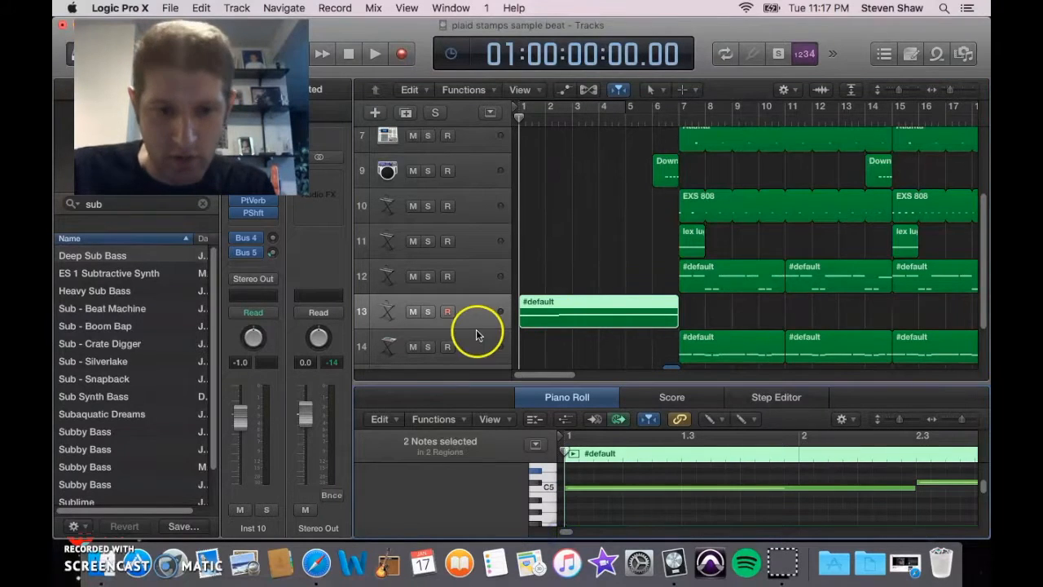
click(470, 305)
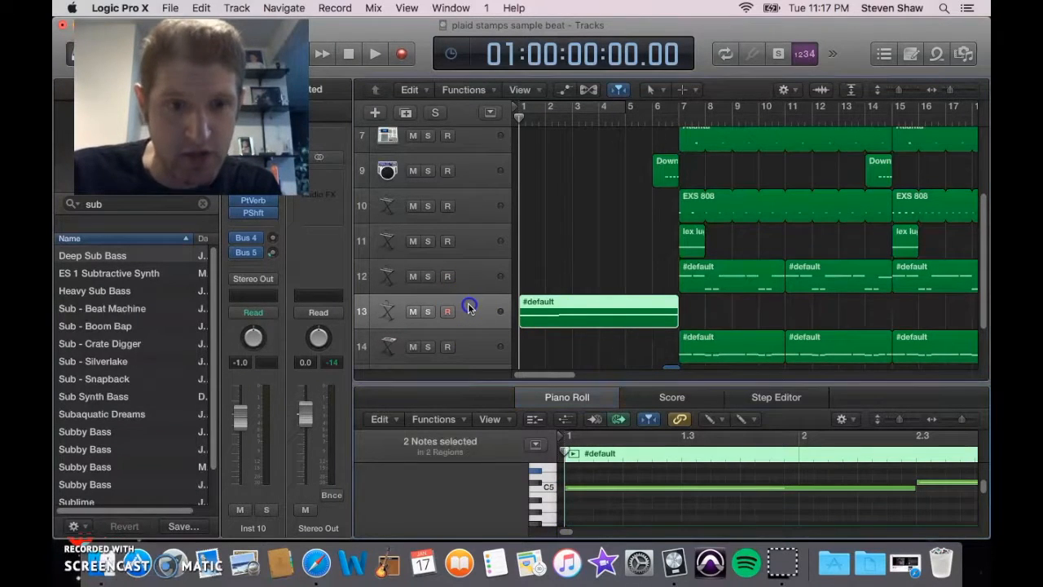
click(263, 215)
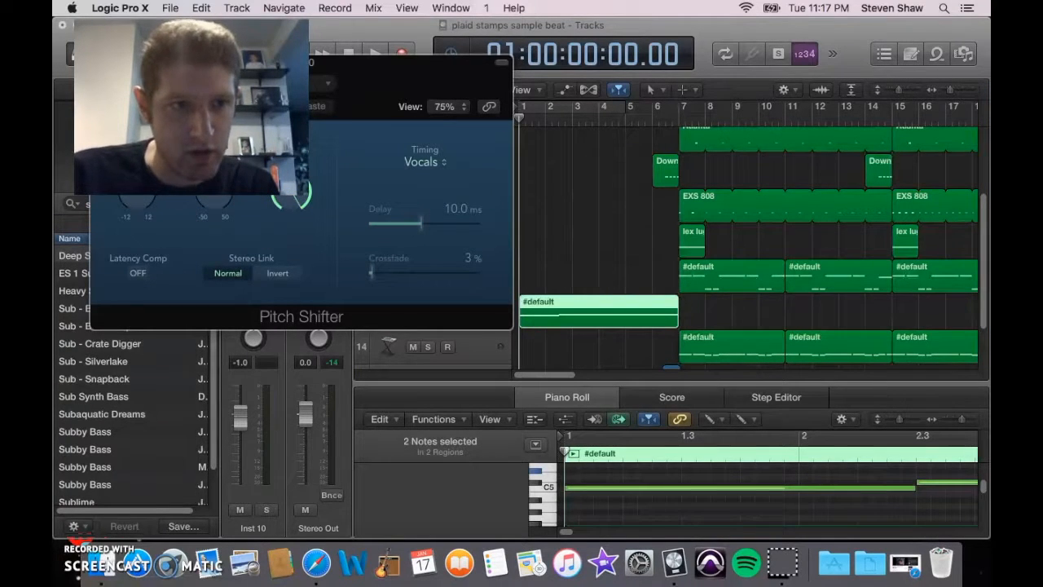
click(99, 62)
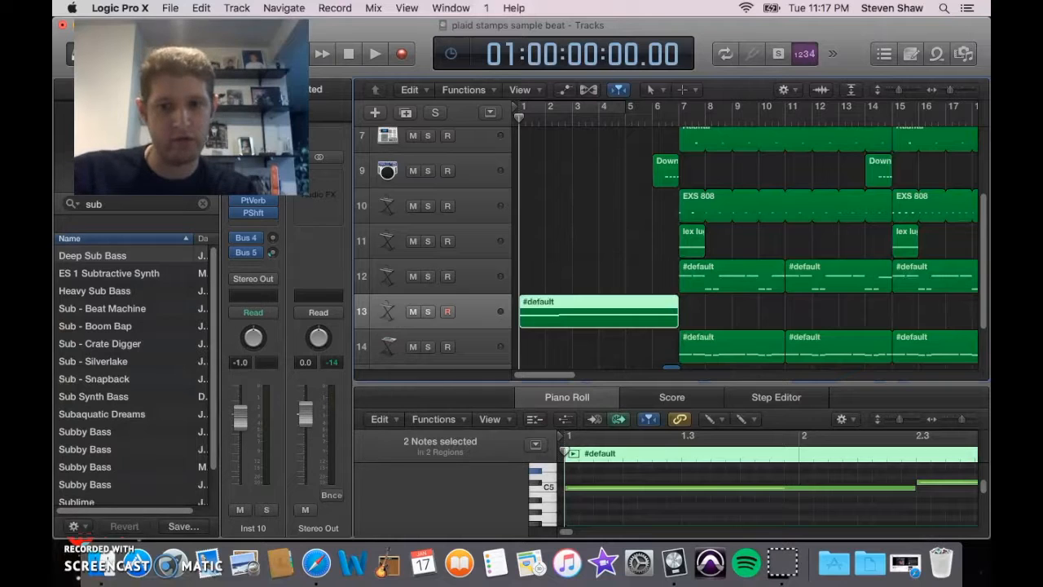
Step: Play the beat from the start through the intro and into the section at bar 7, reviewing the tracks
key(space)
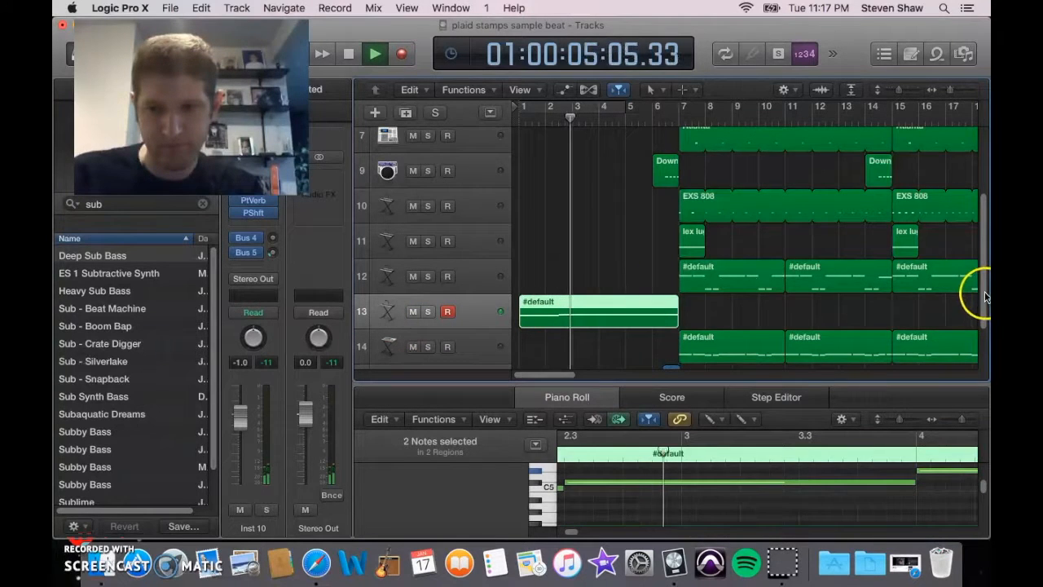
mouse_move(984, 297)
mouse_down()
mouse_move(984, 323)
mouse_move(984, 313)
mouse_up()
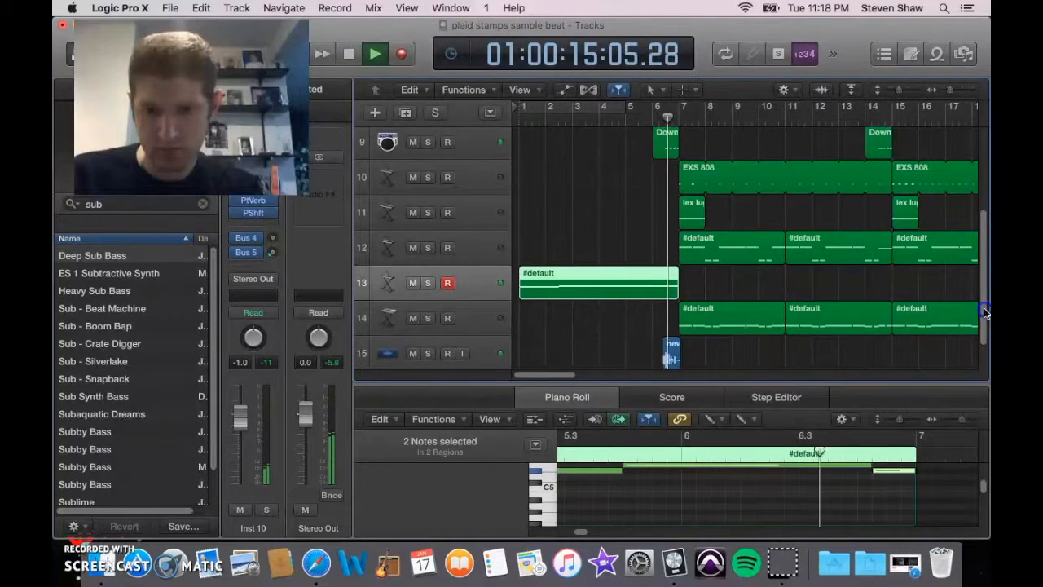
drag(984, 312, 978, 255)
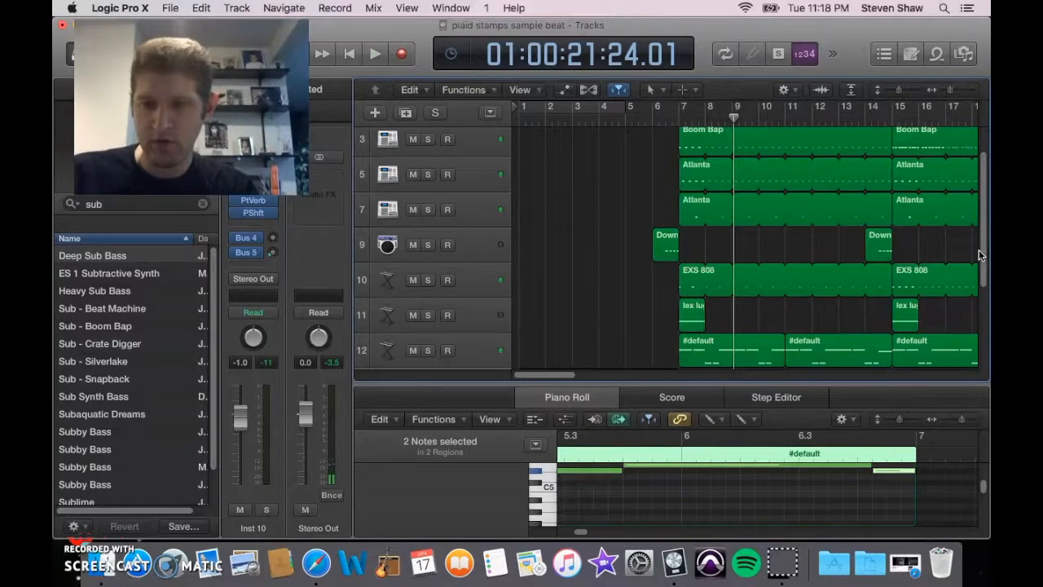
Step: Compare the notes of the two Boom Bap regions on track 3 starting at bars 7 and 15
click(984, 259)
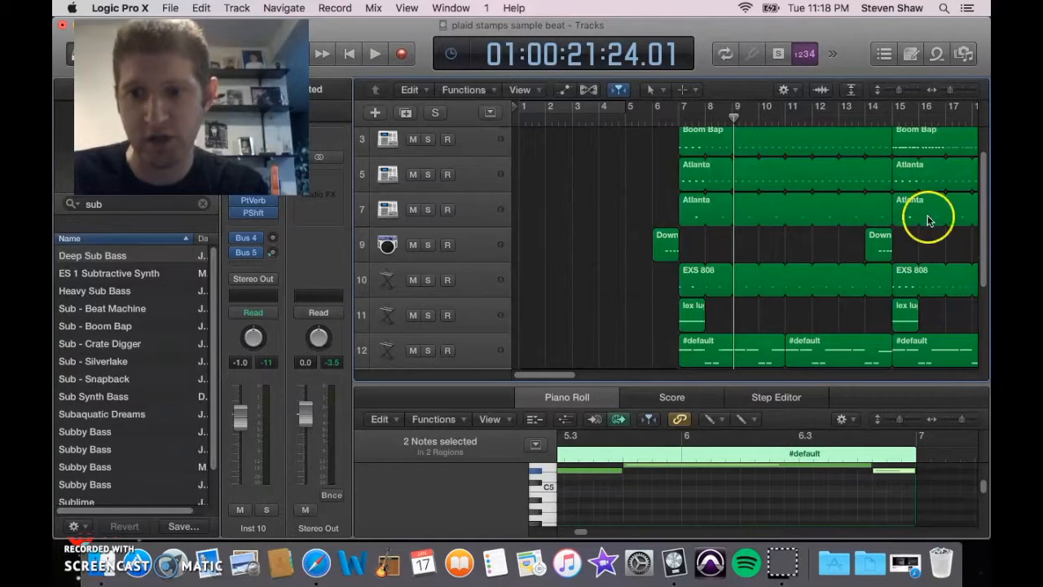
drag(985, 244, 984, 215)
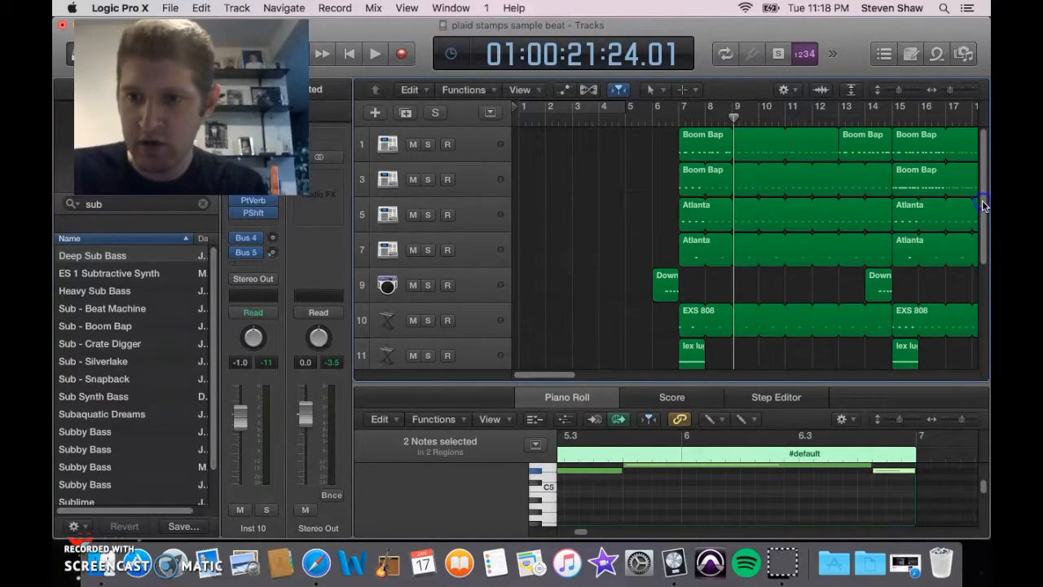
click(692, 186)
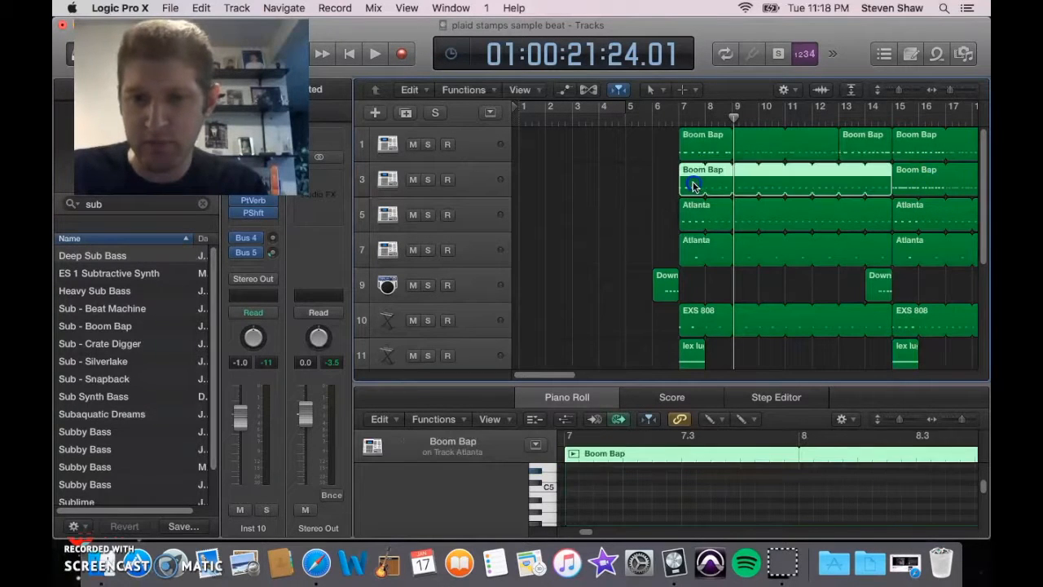
click(908, 188)
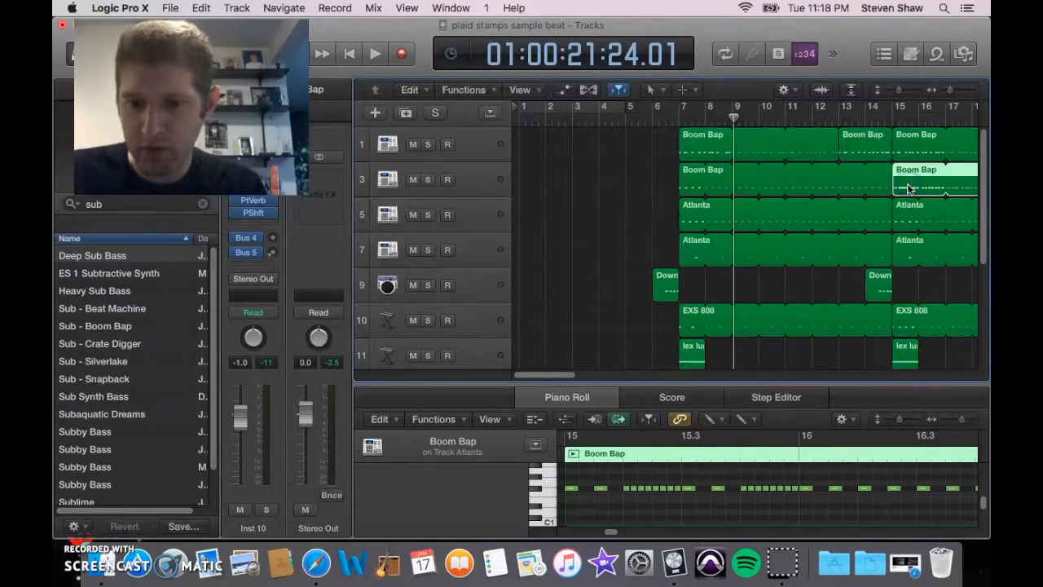
Step: Play the beat from bar 14 through the transition into the section at bar 15, up to bar 21
click(877, 121)
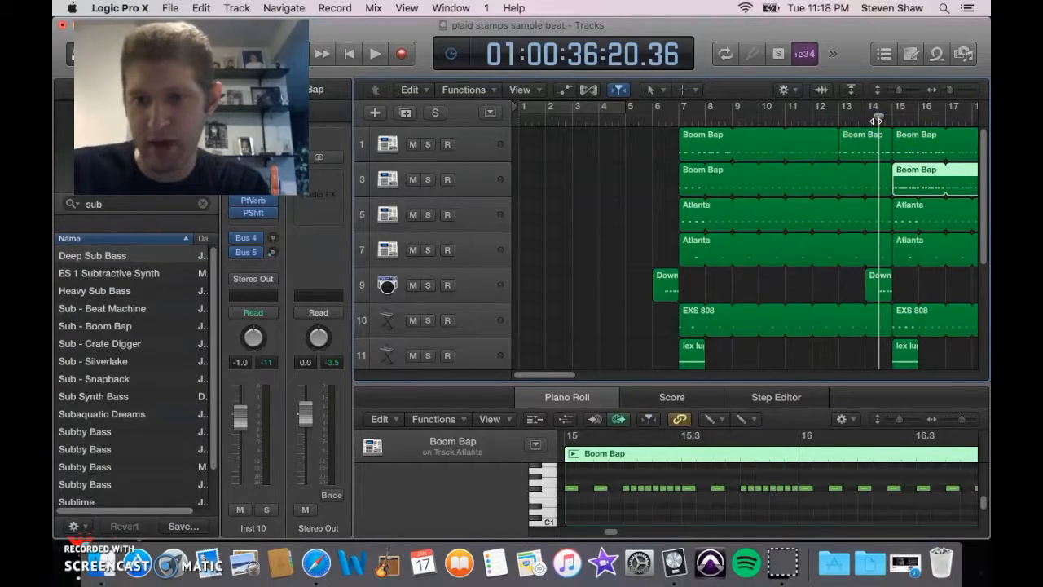
key(space)
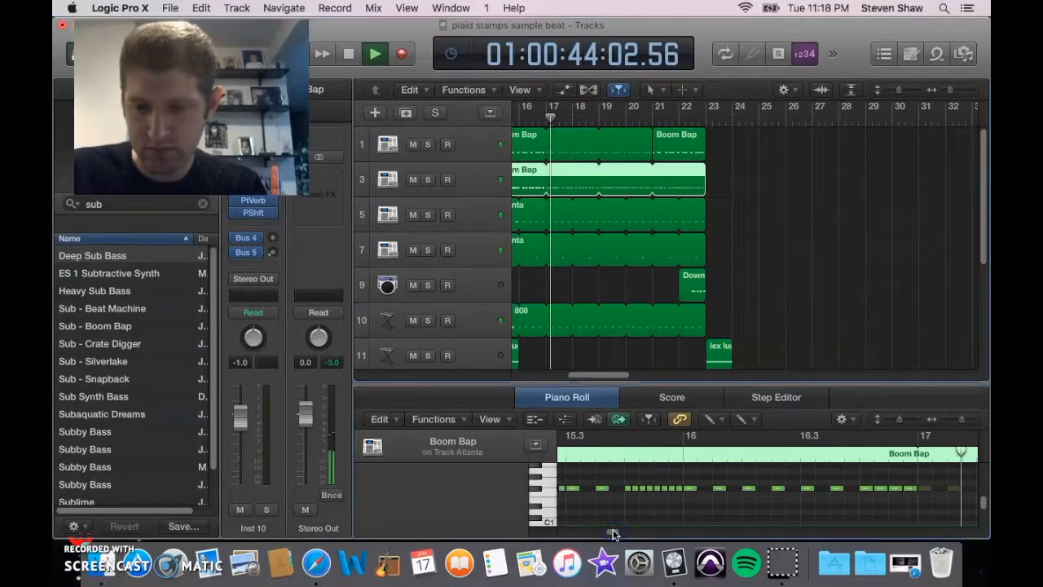
drag(611, 374, 601, 375)
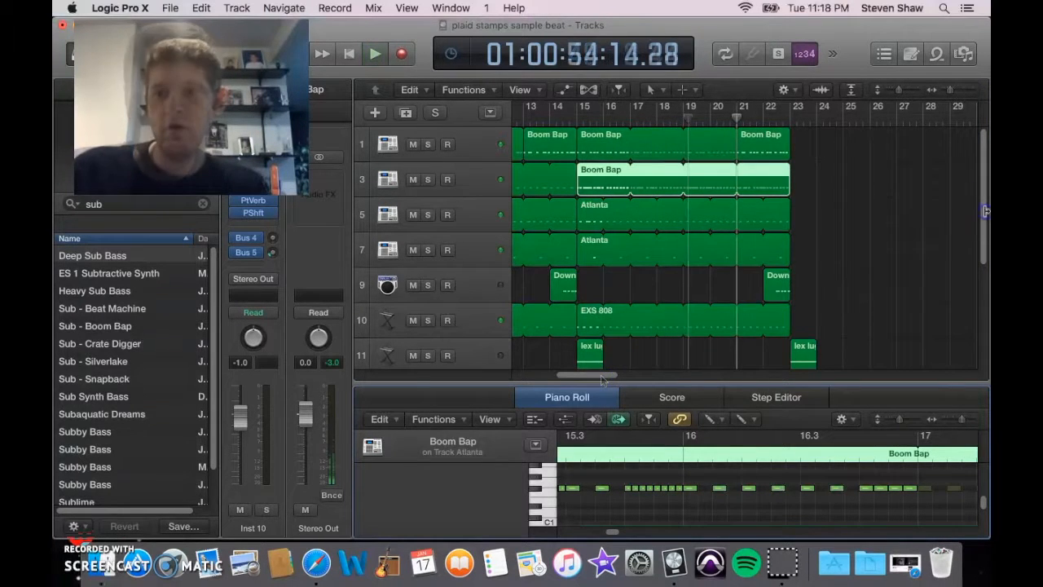
Step: Review the arrangement's outro and intro on track 13 and the drum tracks, and clear the region selection
drag(984, 209, 971, 258)
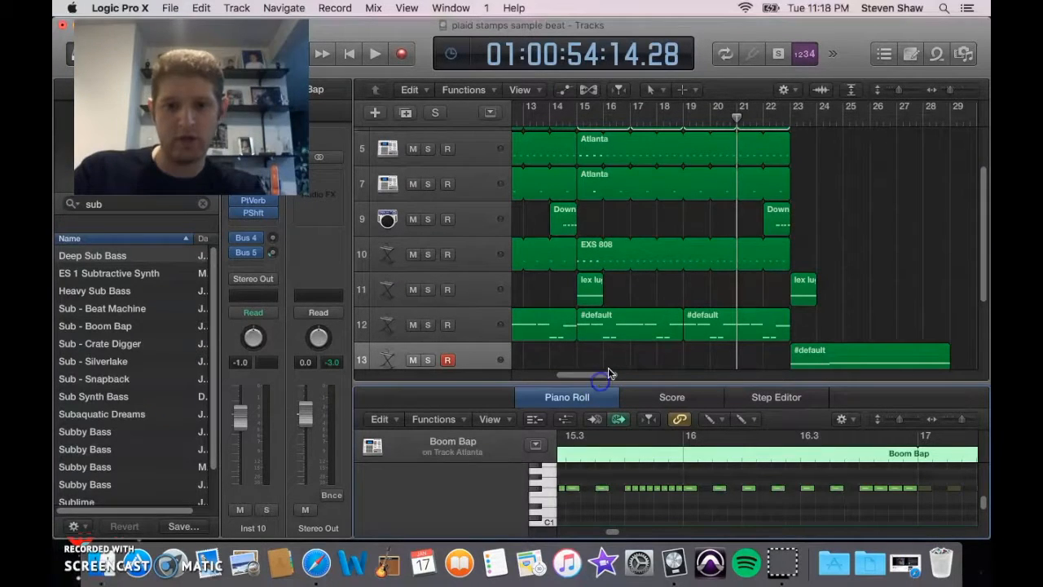
drag(604, 373, 524, 370)
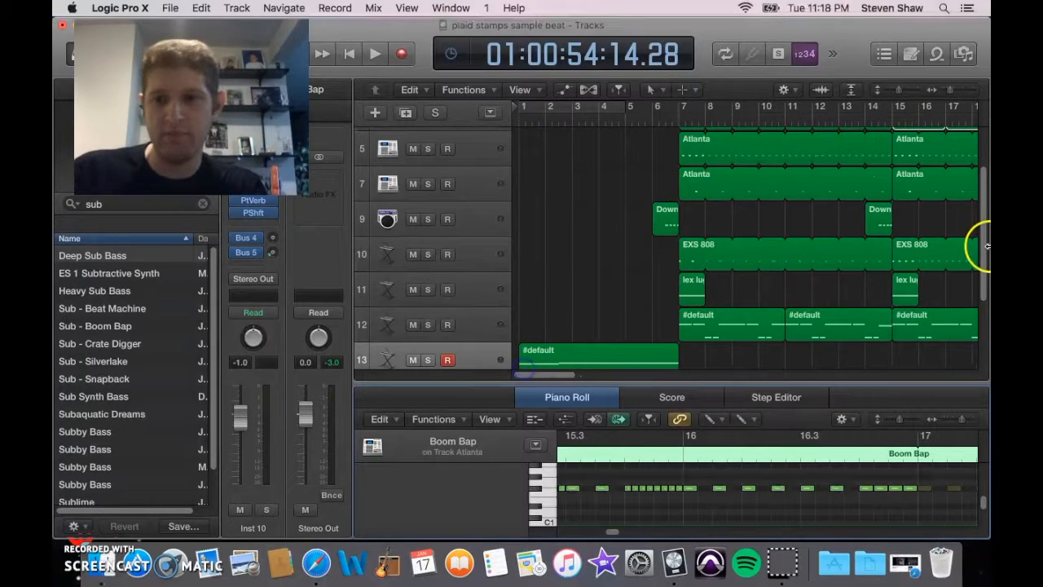
drag(985, 252, 974, 178)
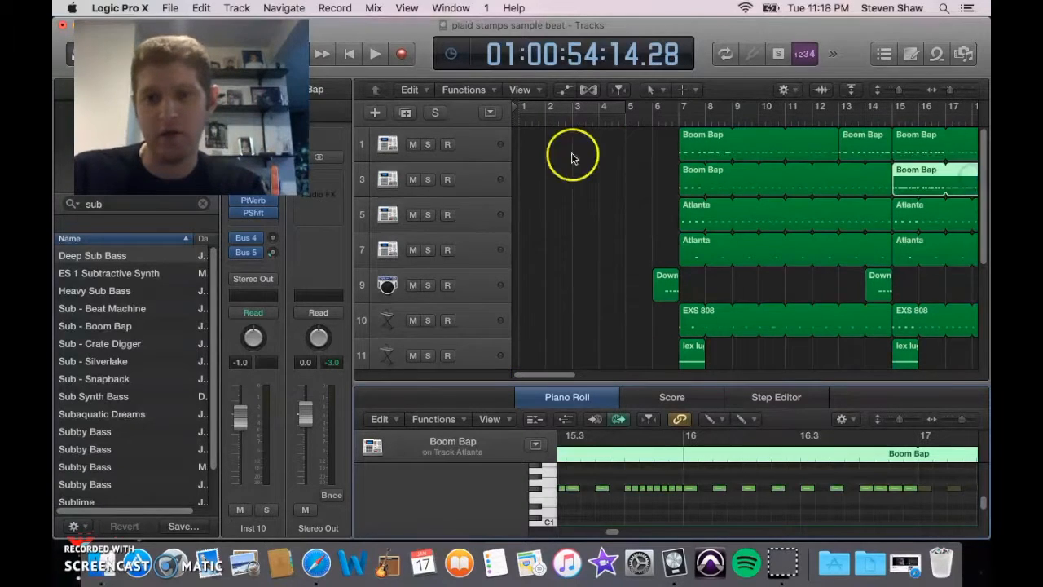
click(604, 179)
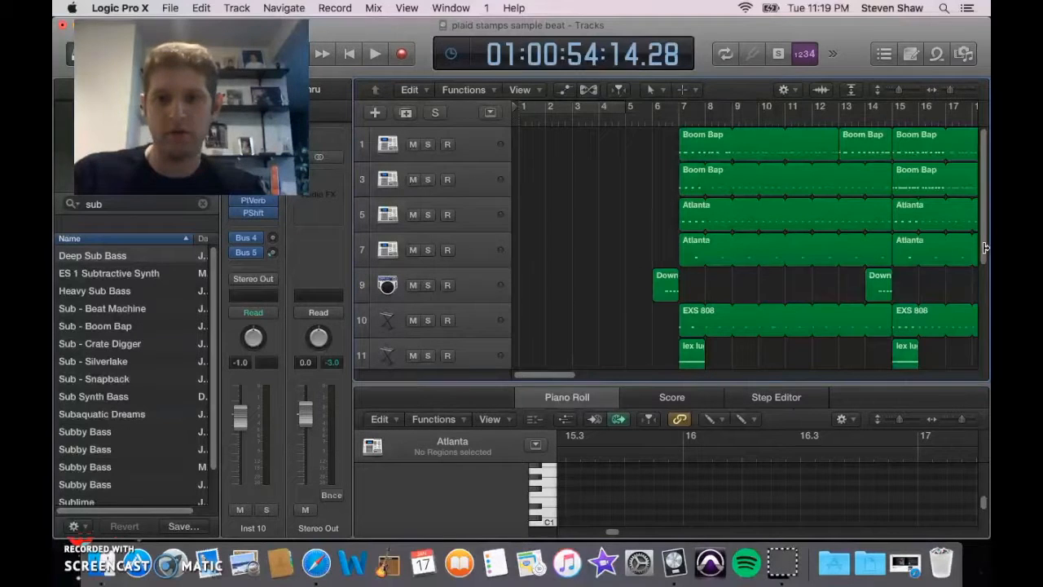
click(919, 260)
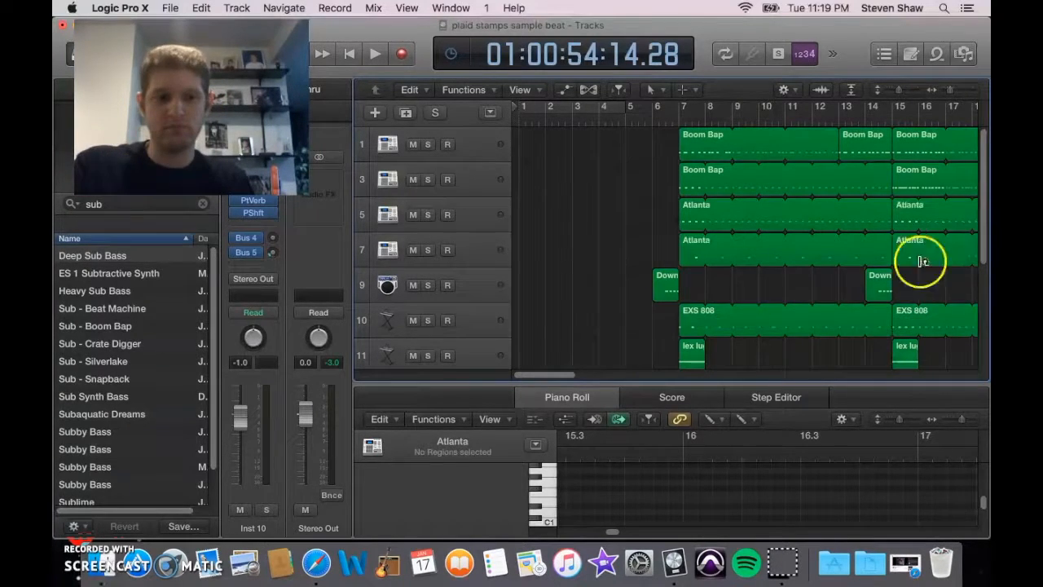